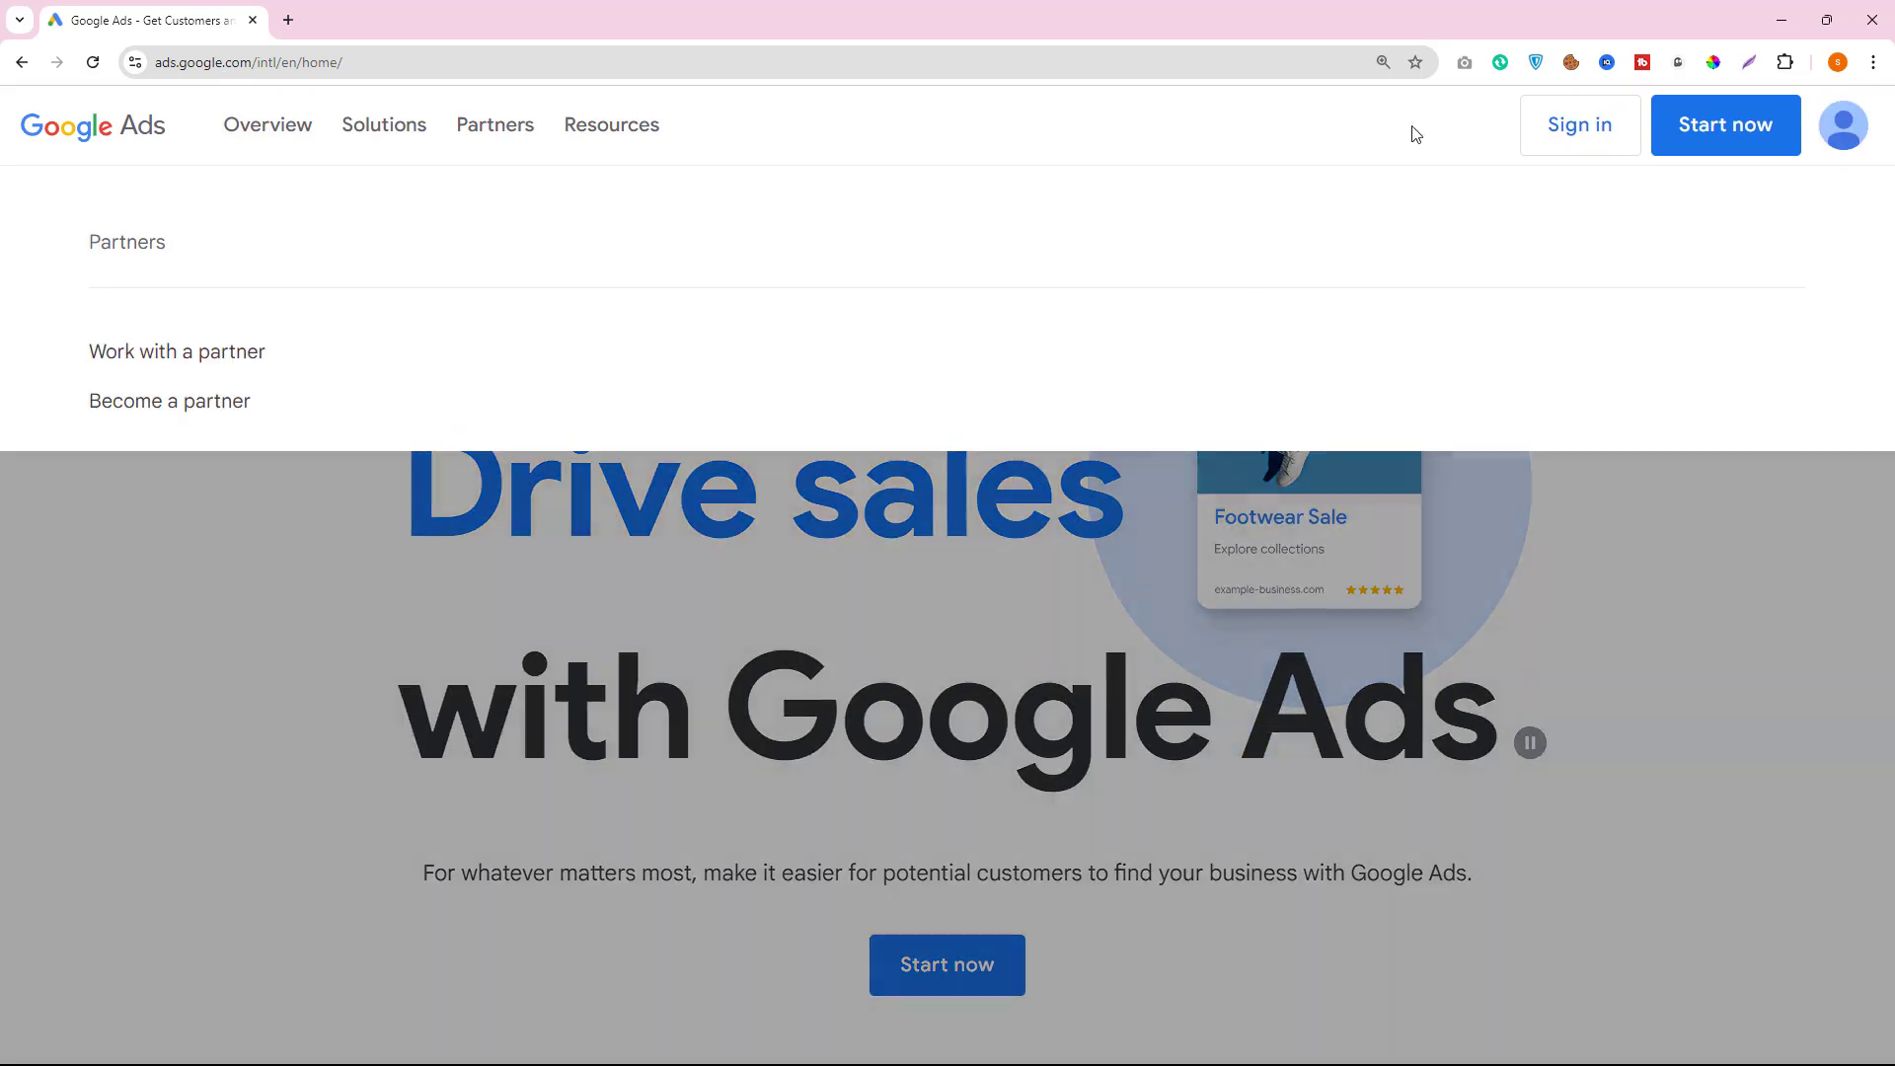
- Sign in to Google Ads and select the hotline number on the rhrasel.com contact page in a new browser tab
left_click(1569, 136)
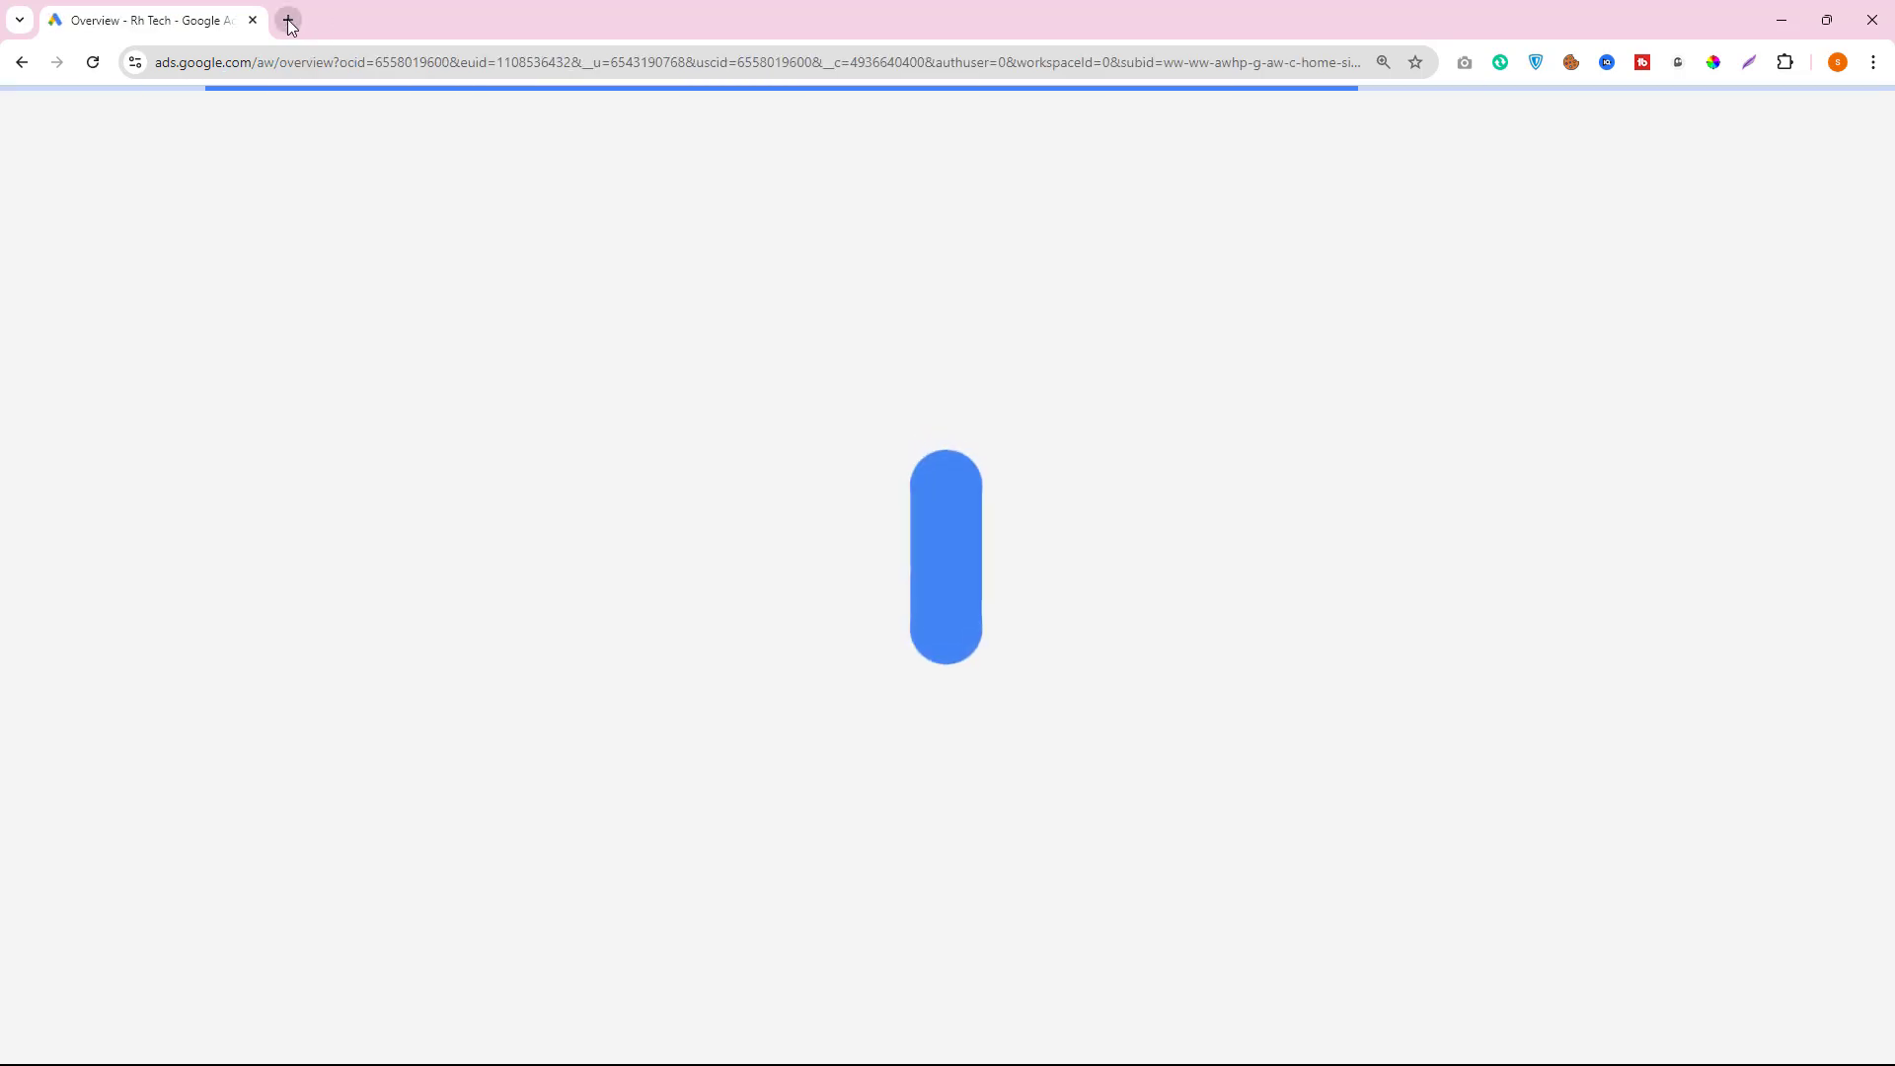
left_click(287, 20)
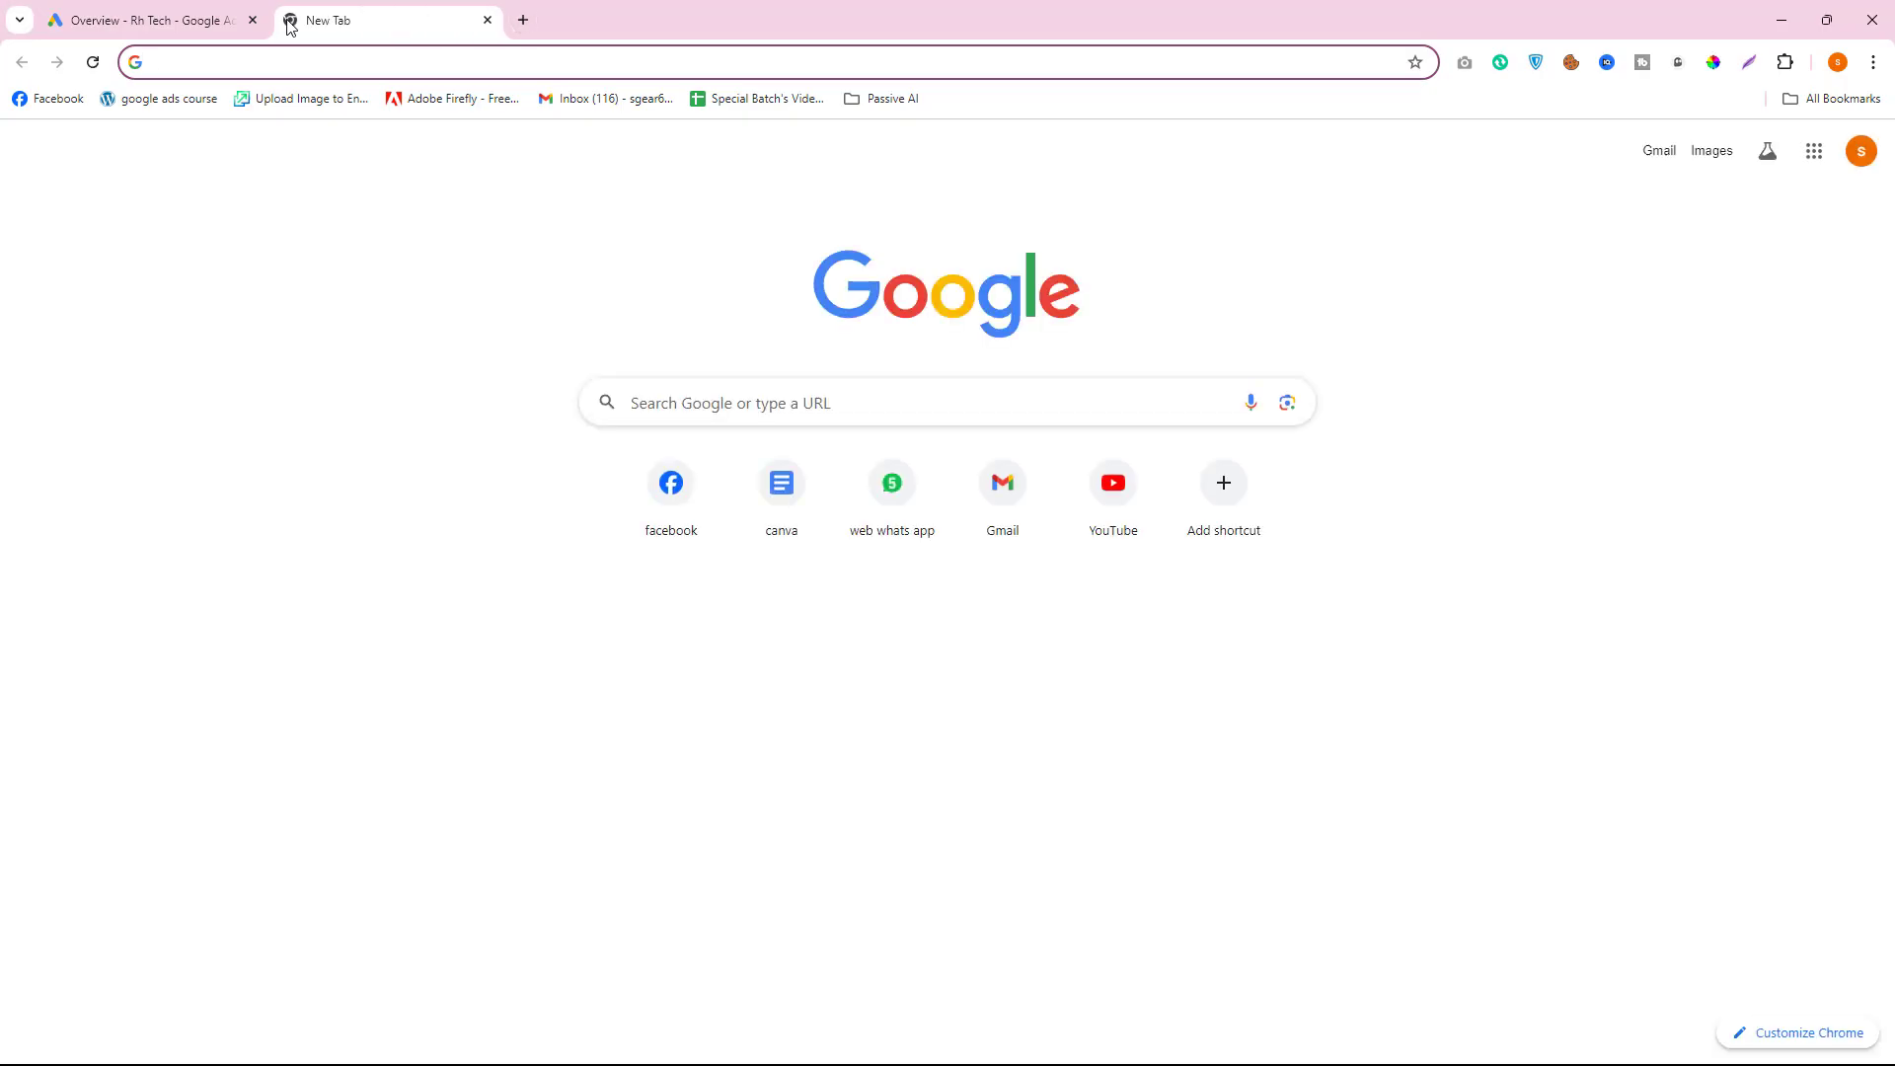
type("rh")
key("Return")
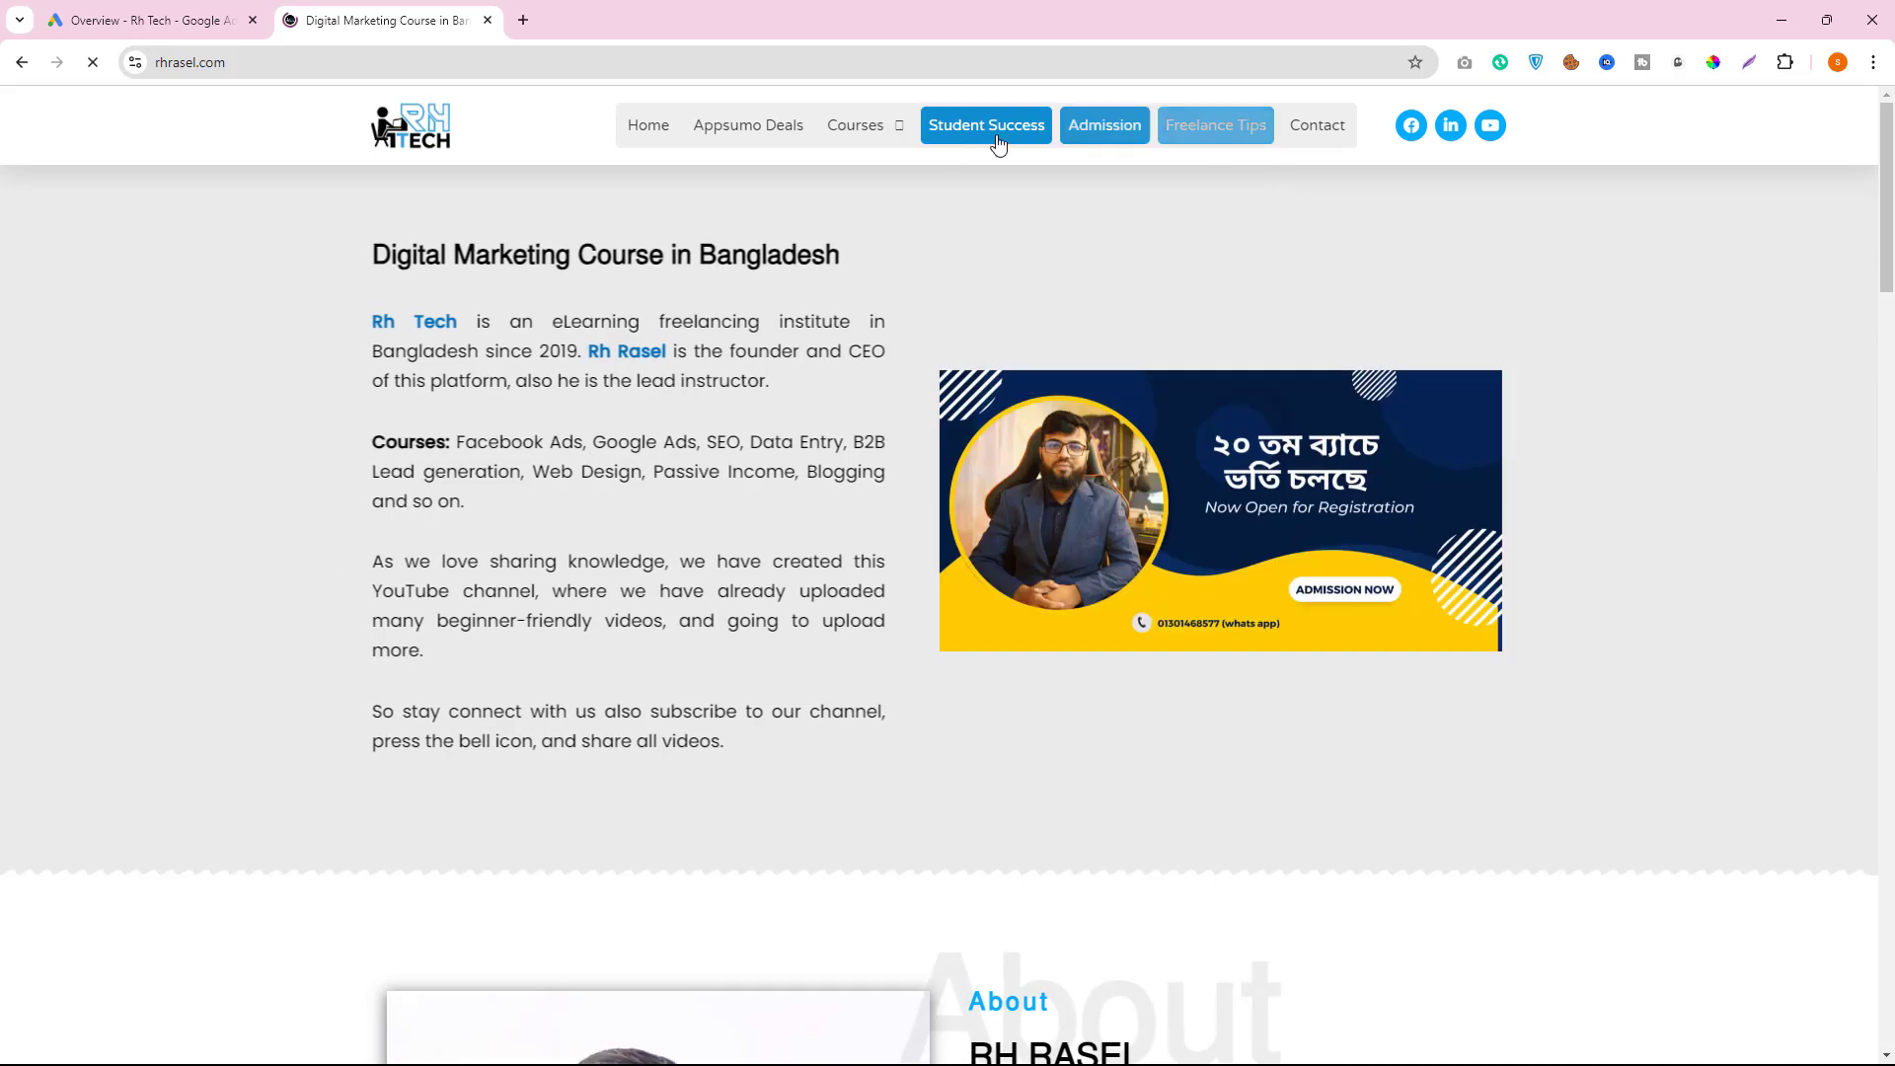
left_click(1317, 125)
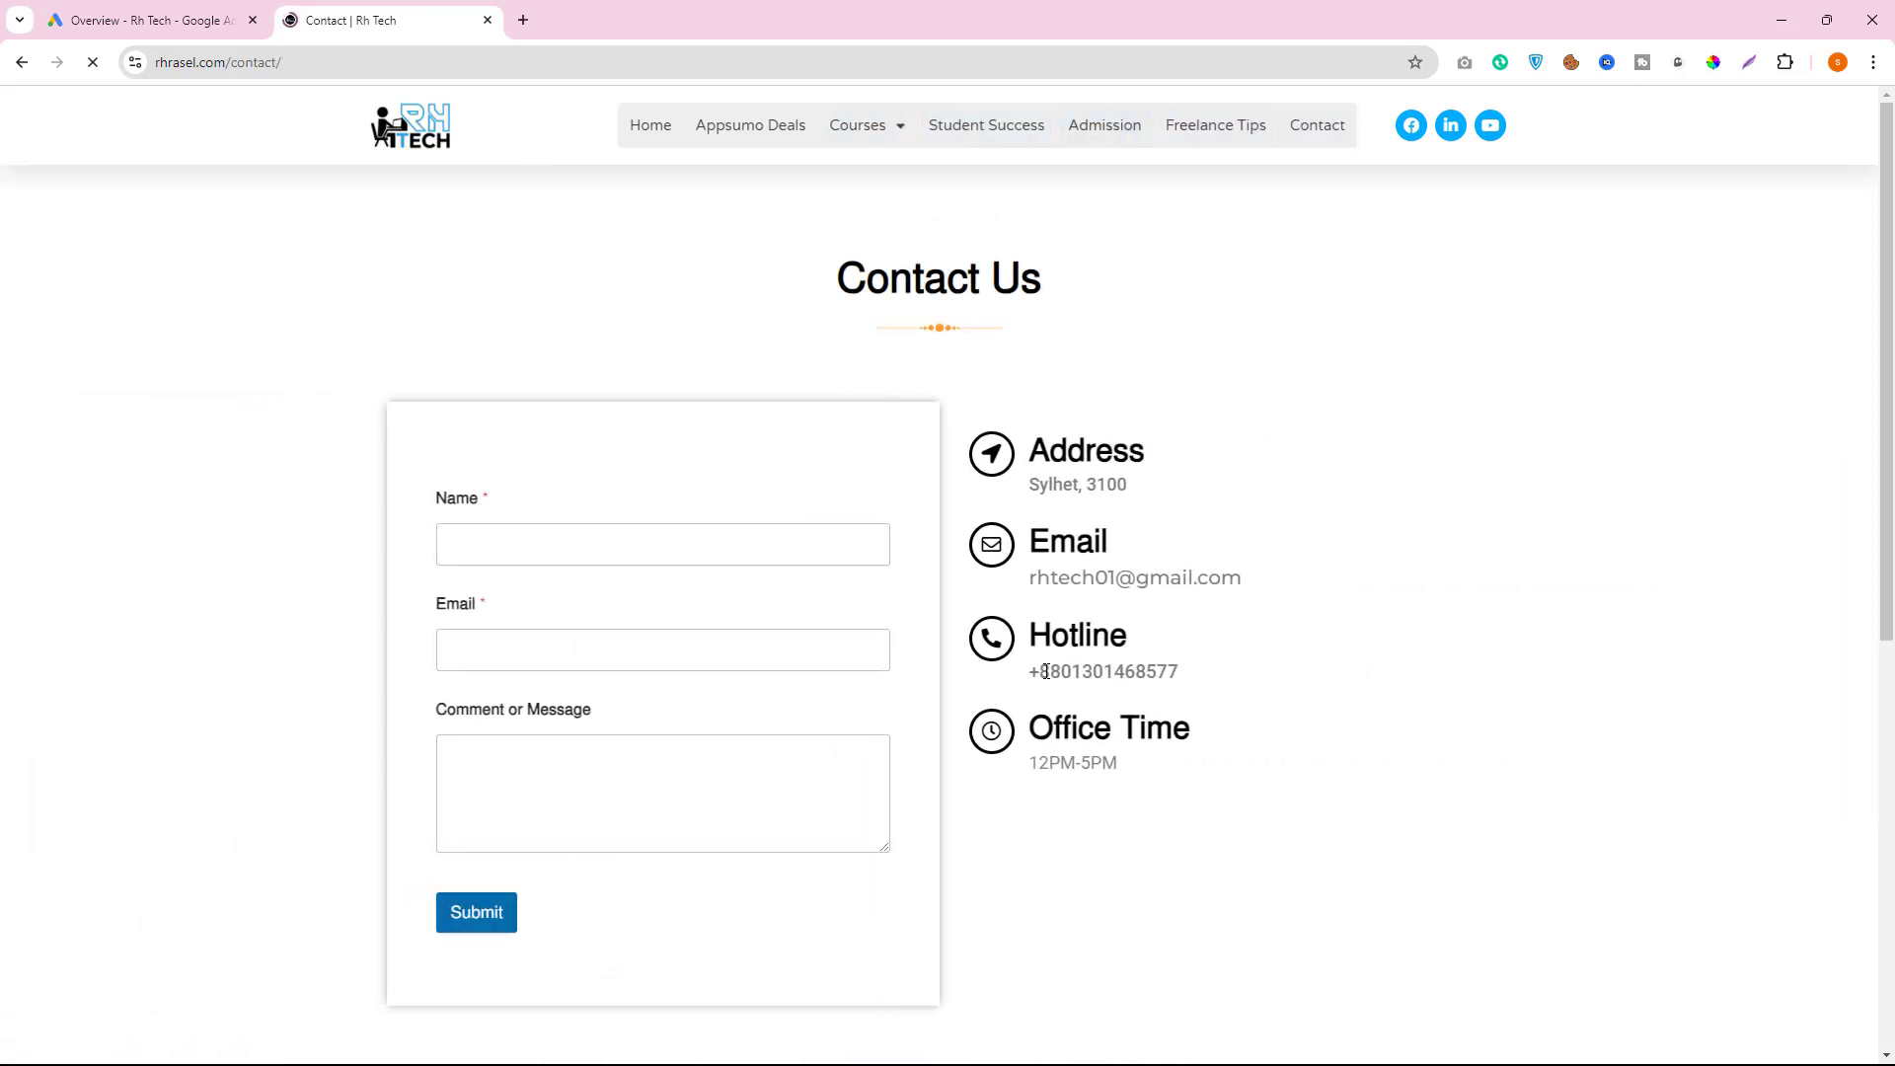
left_click_drag(1034, 672, 1191, 681)
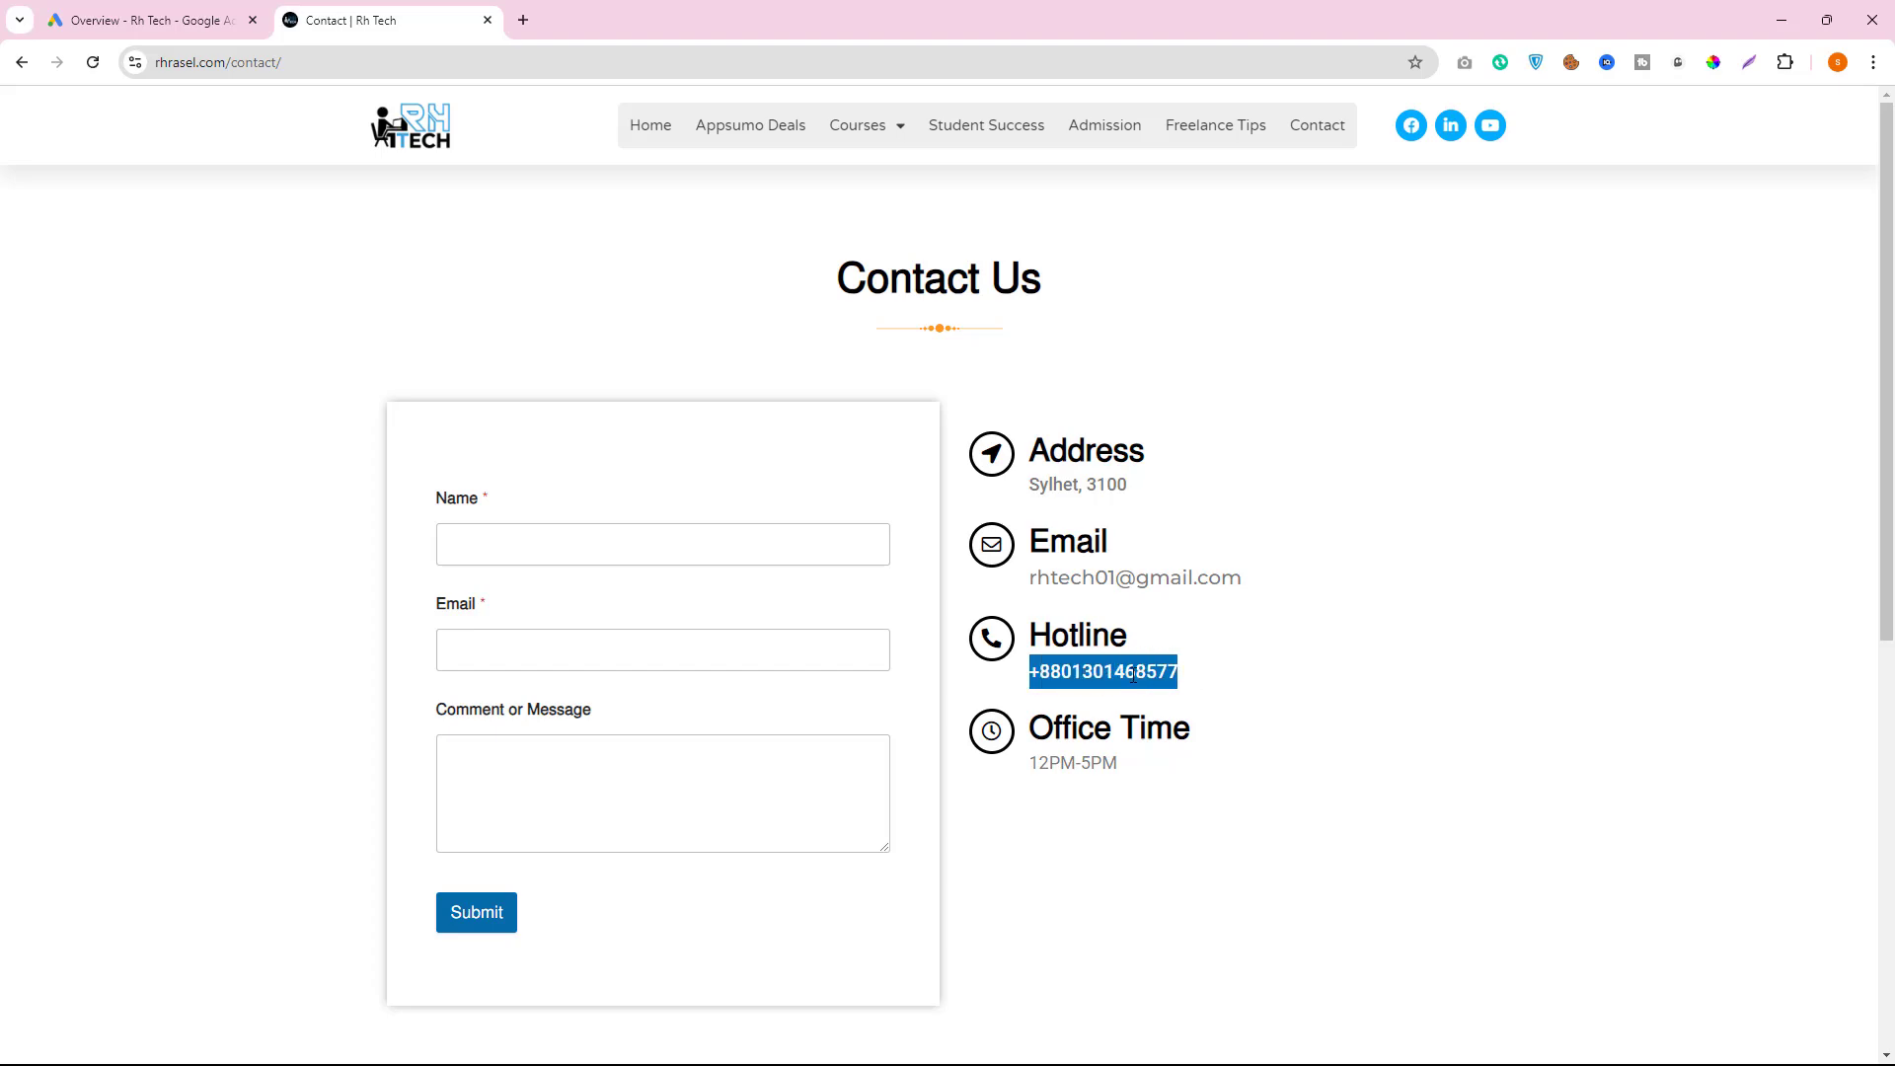
- Return to the Google Ads account overview and open the list of all campaigns
left_click(148, 20)
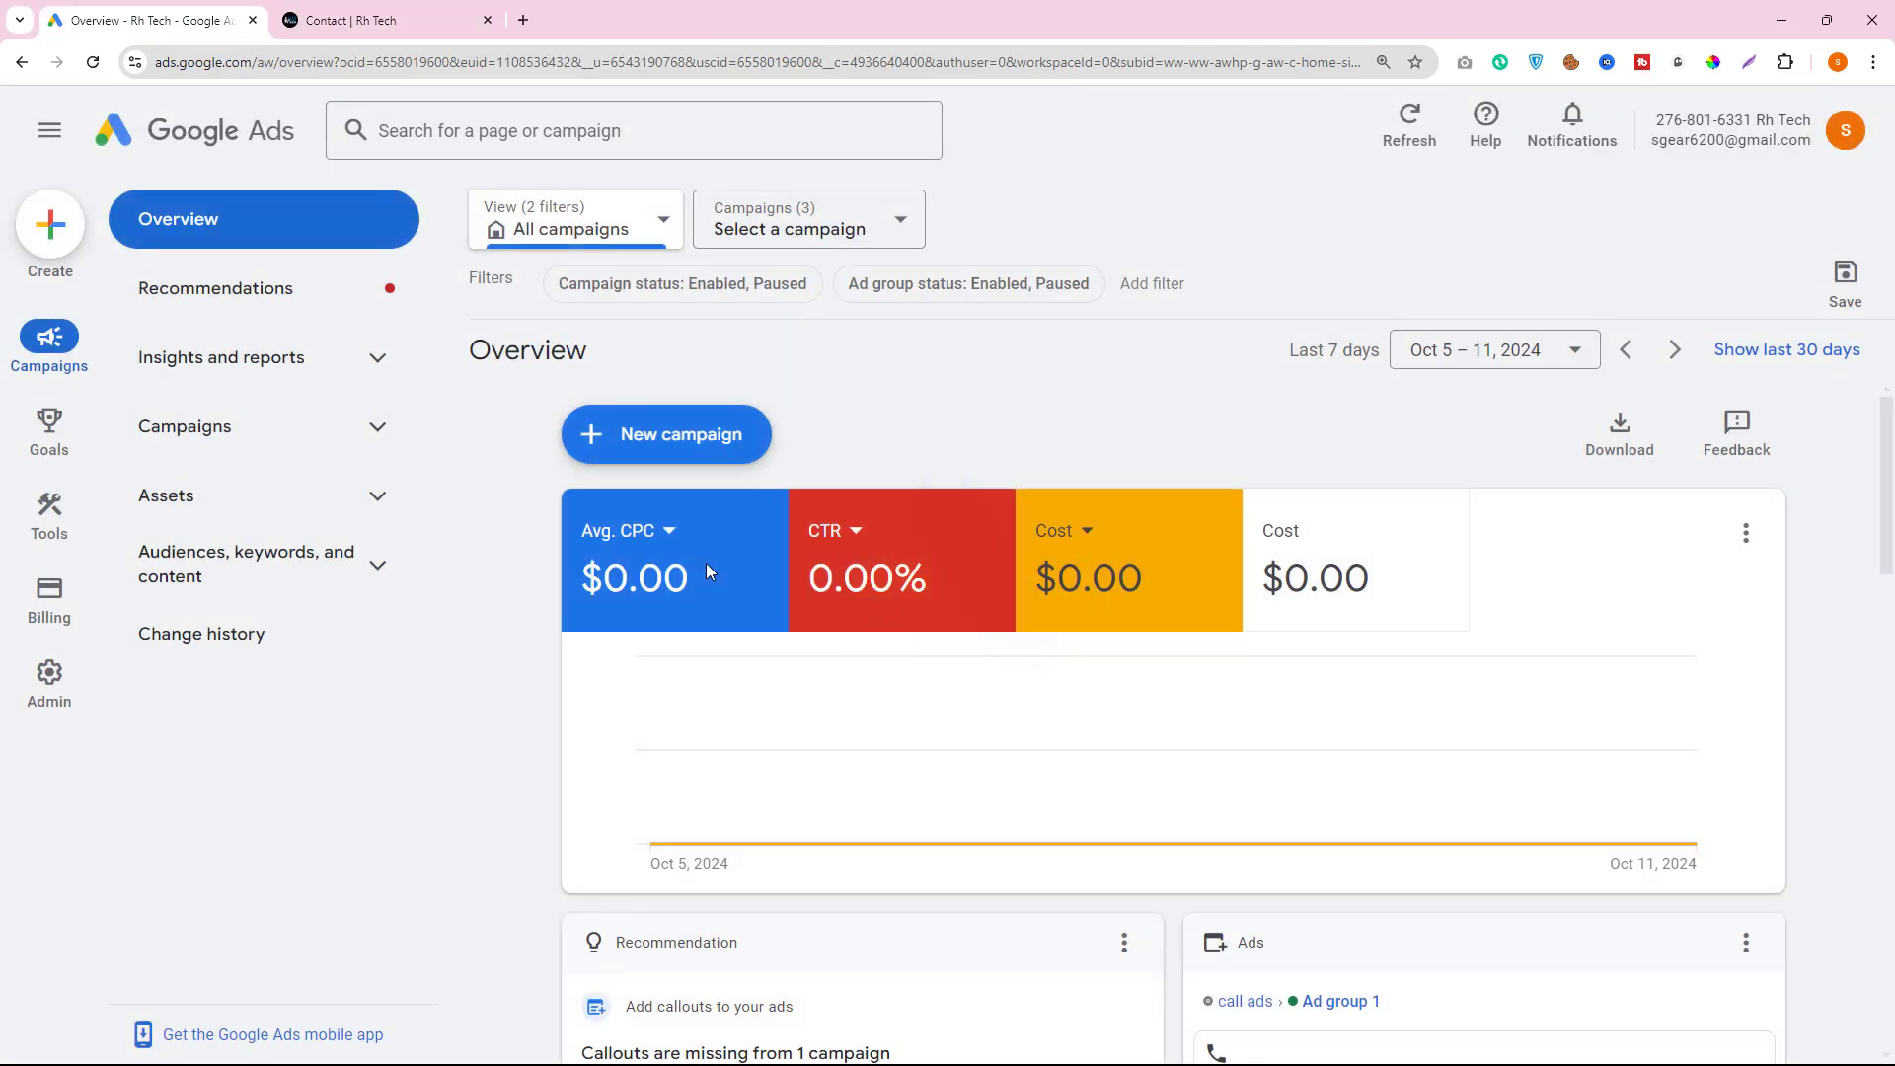
scroll(541, 721, "down", 3)
left_click(212, 420)
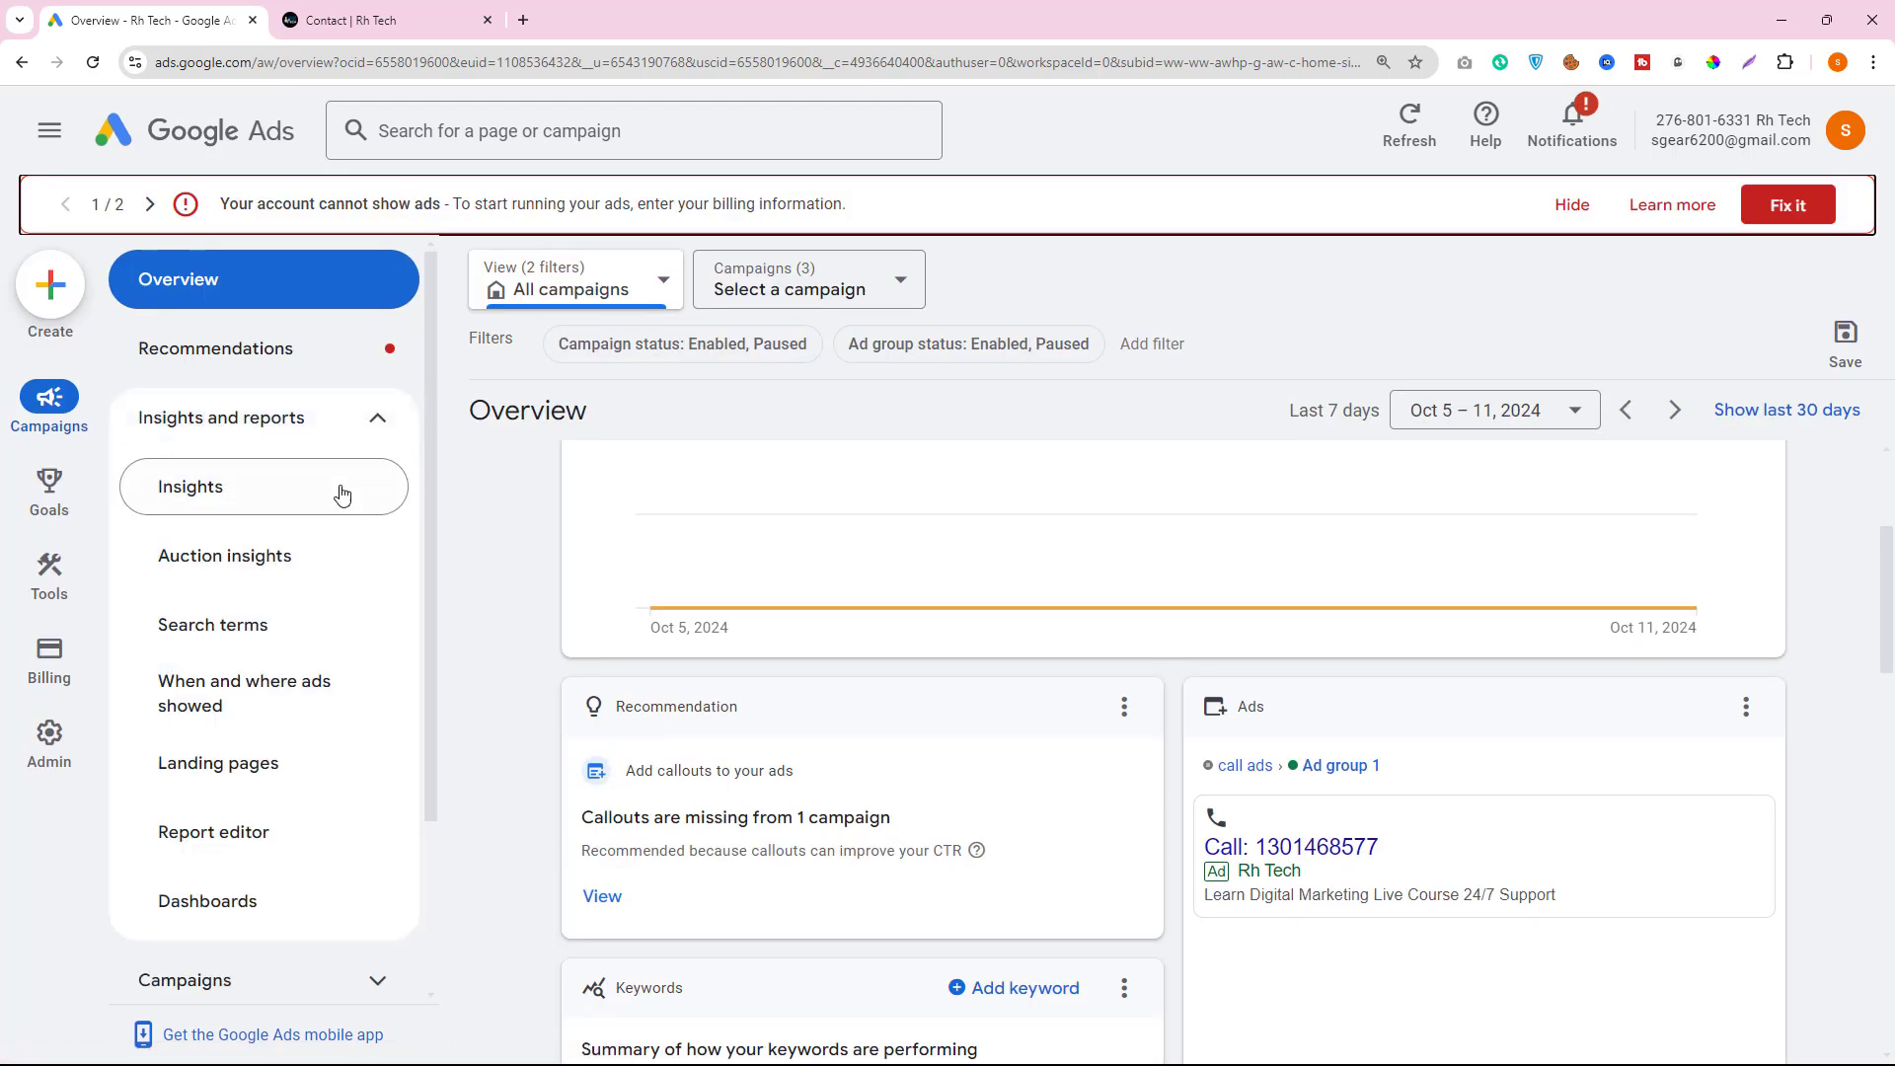
left_click(375, 420)
left_click(280, 494)
left_click(169, 554)
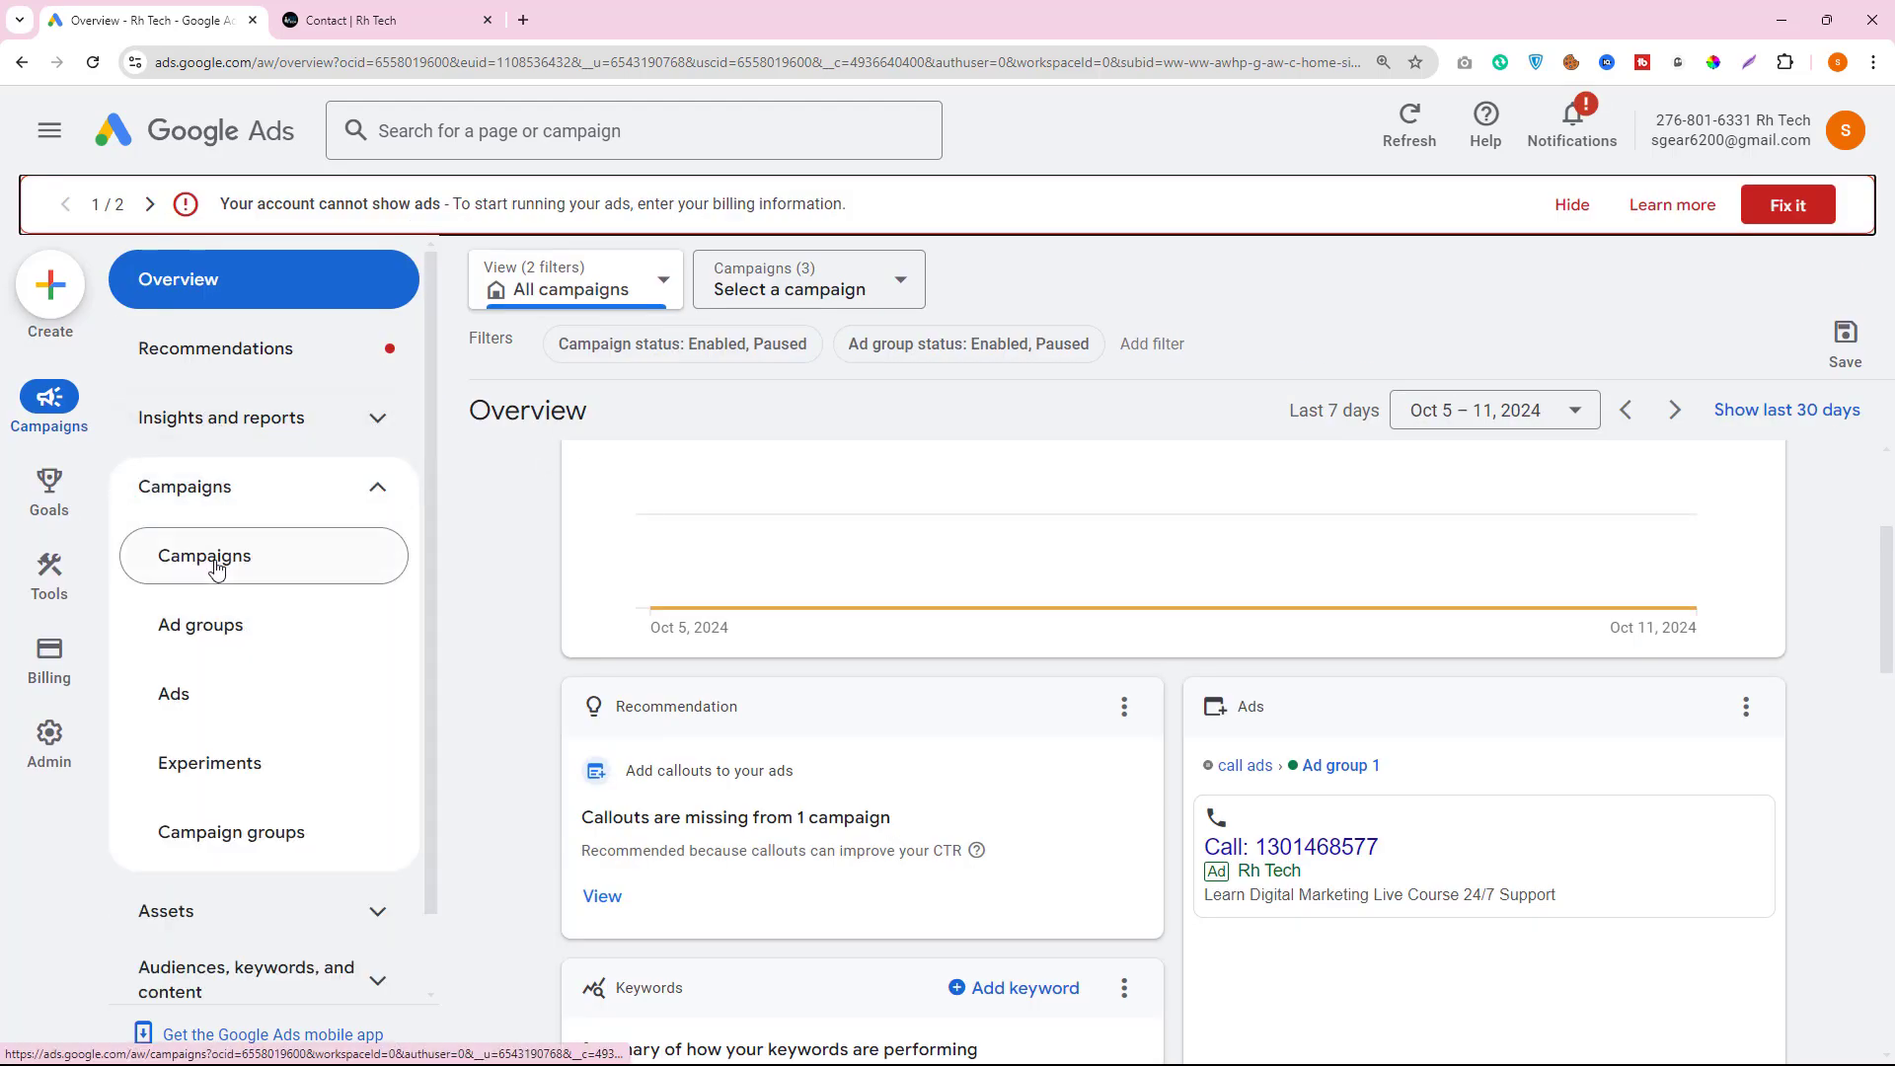
- Open Ad group 1 in the call ads campaign and review its search keywords
scroll(650, 935, "down", 2)
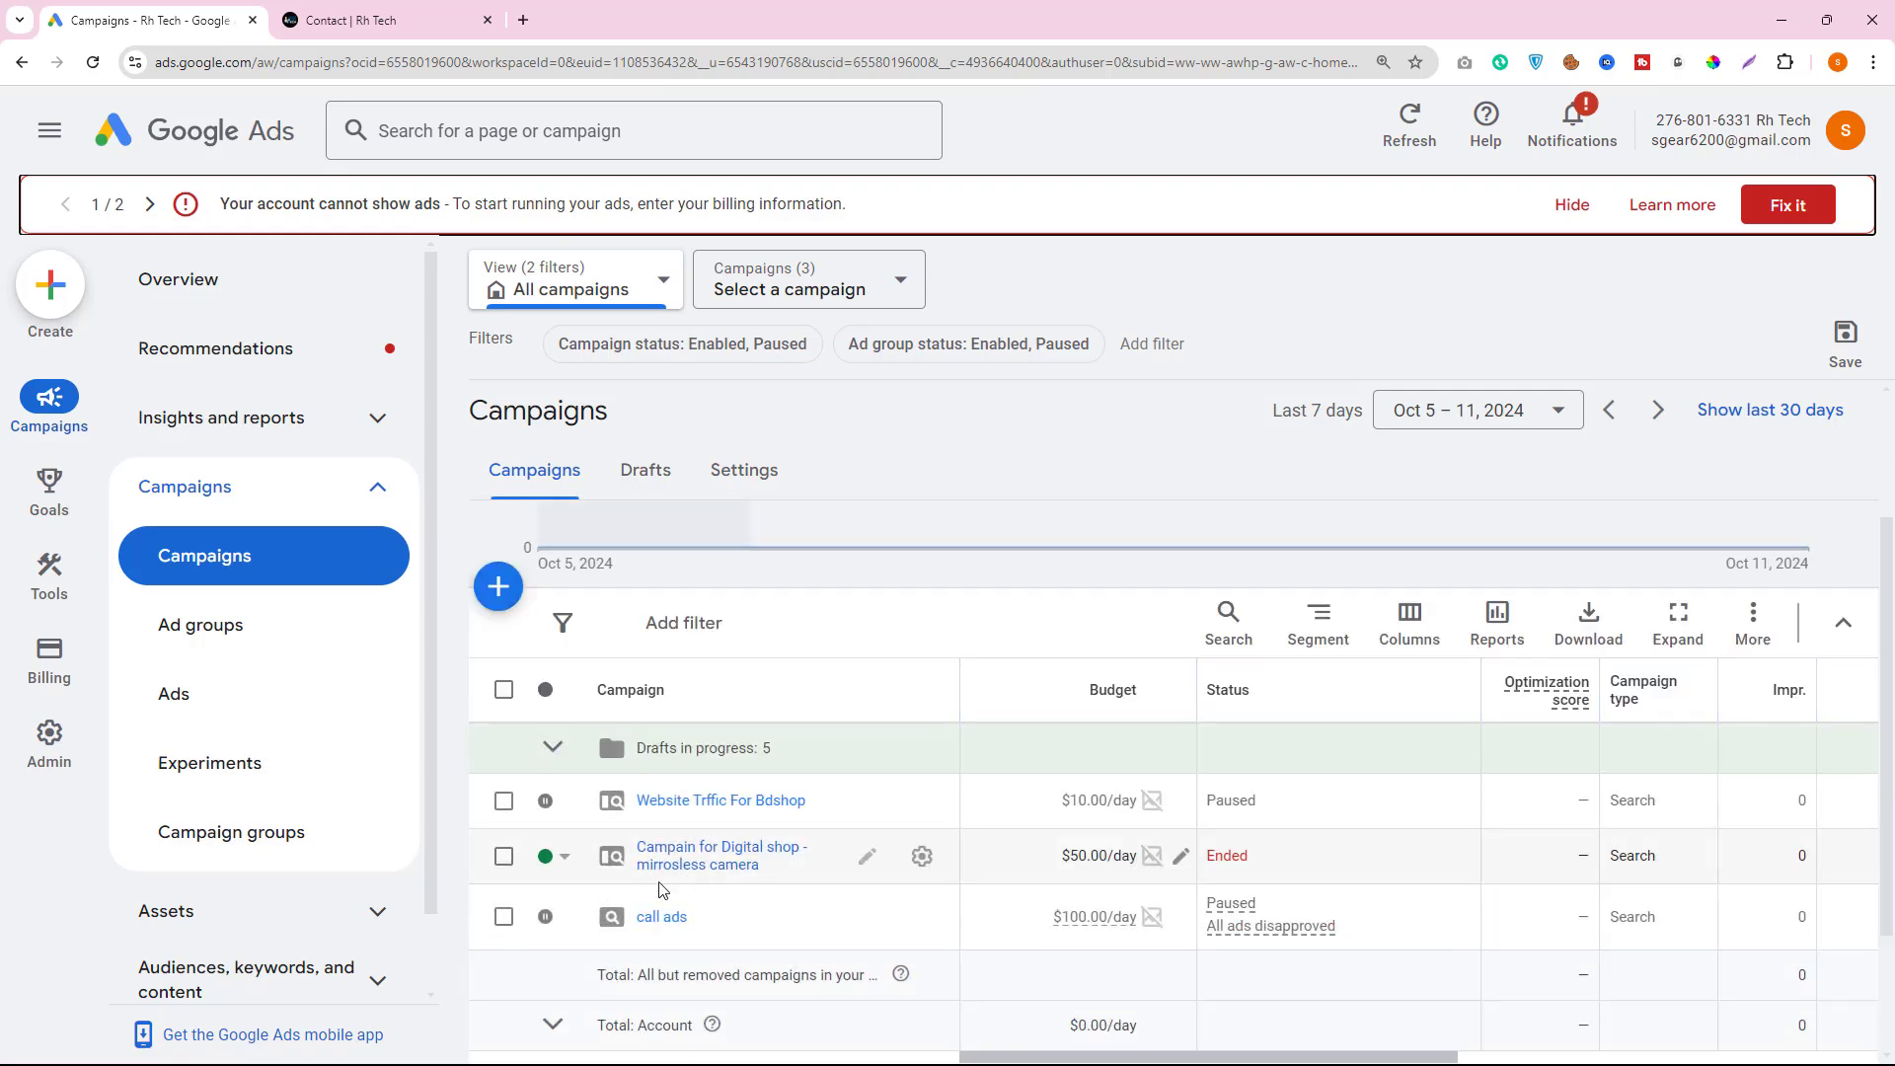
left_click(659, 917)
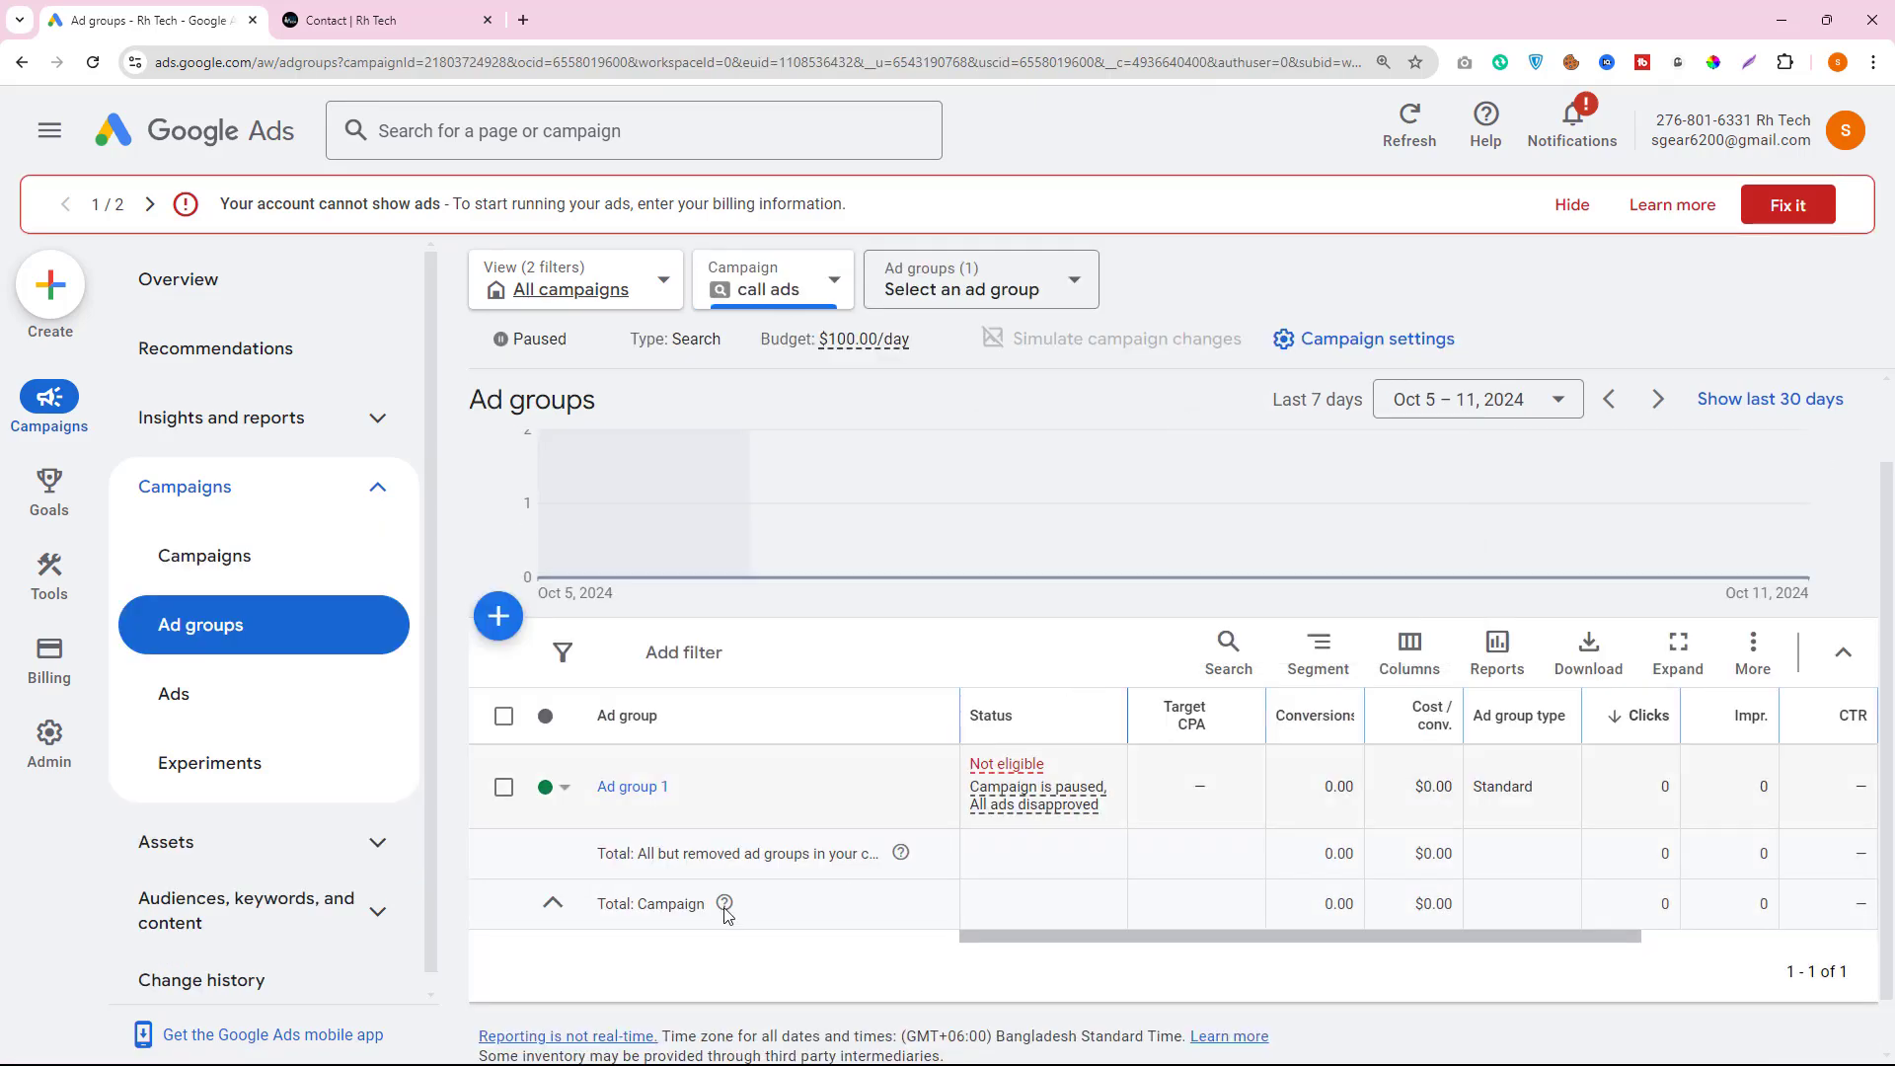
left_click(632, 787)
scroll(977, 714, "down", 3)
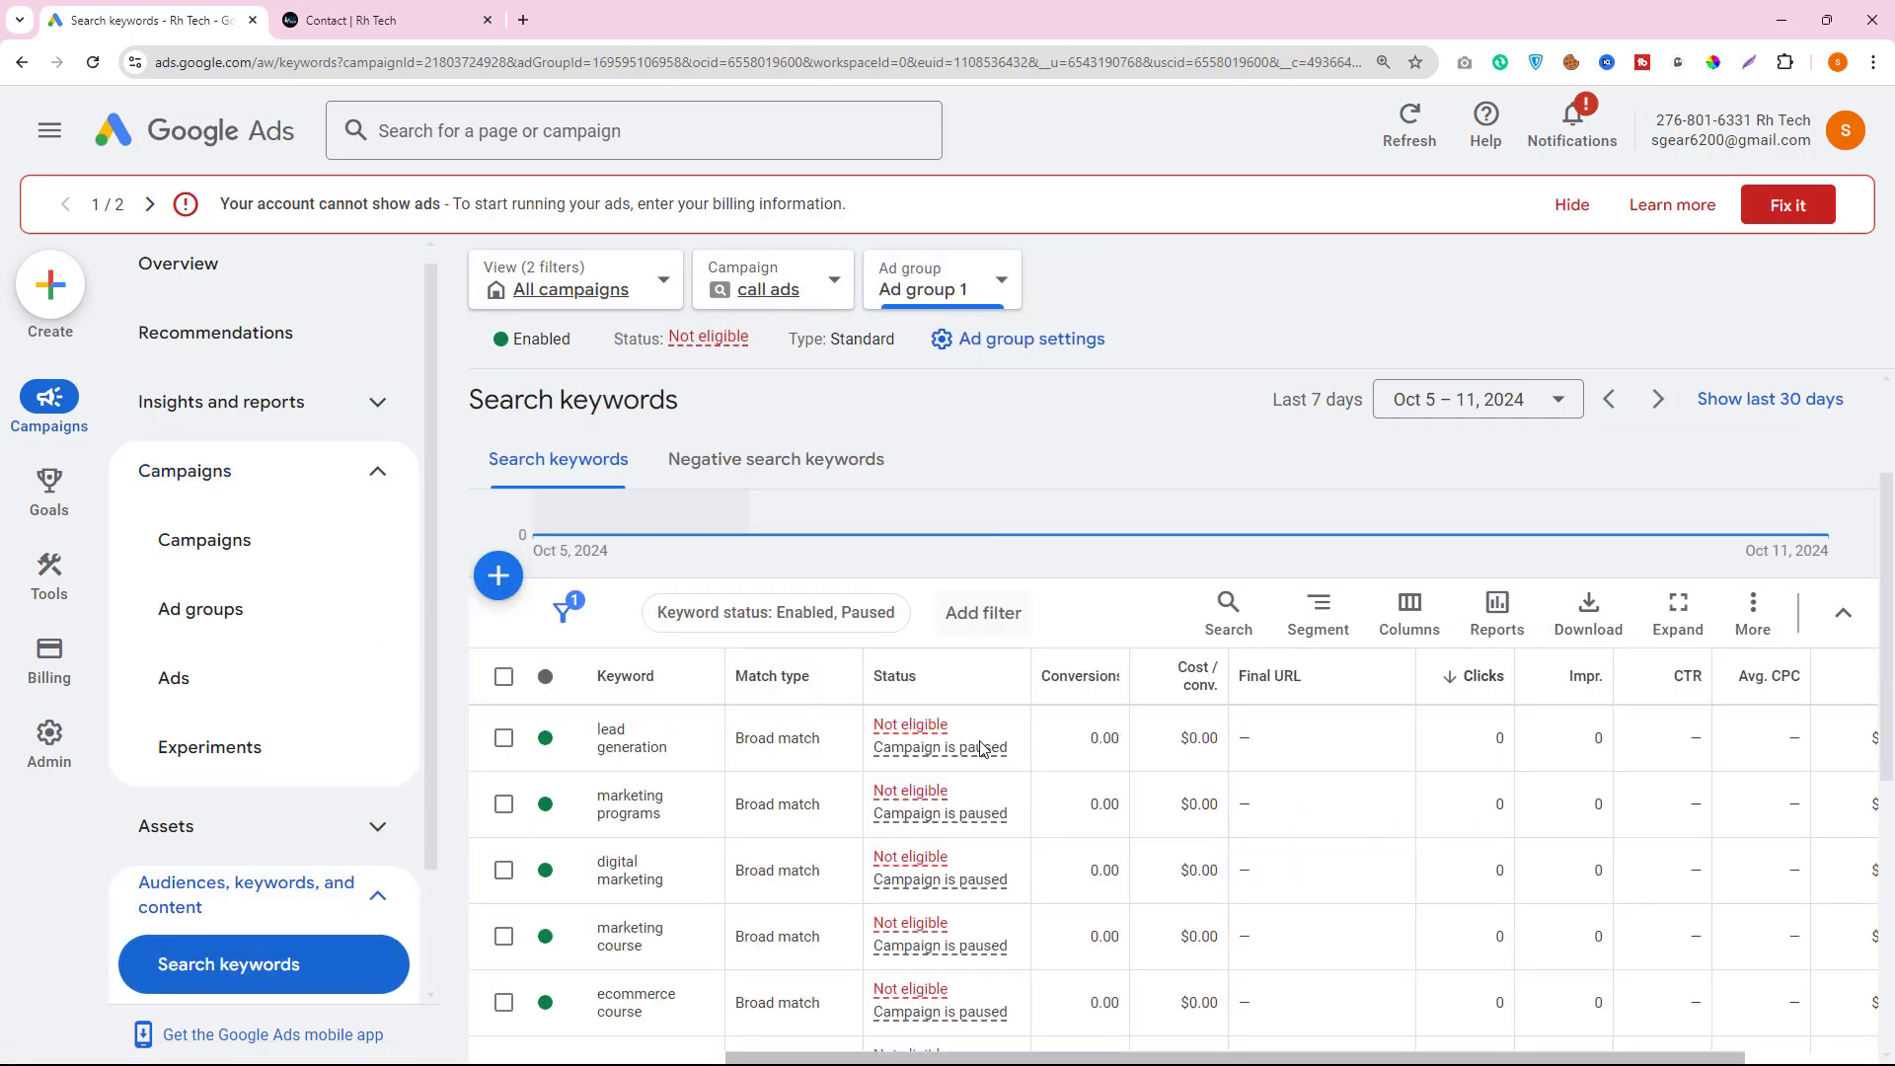
scroll(977, 750, "down", 3)
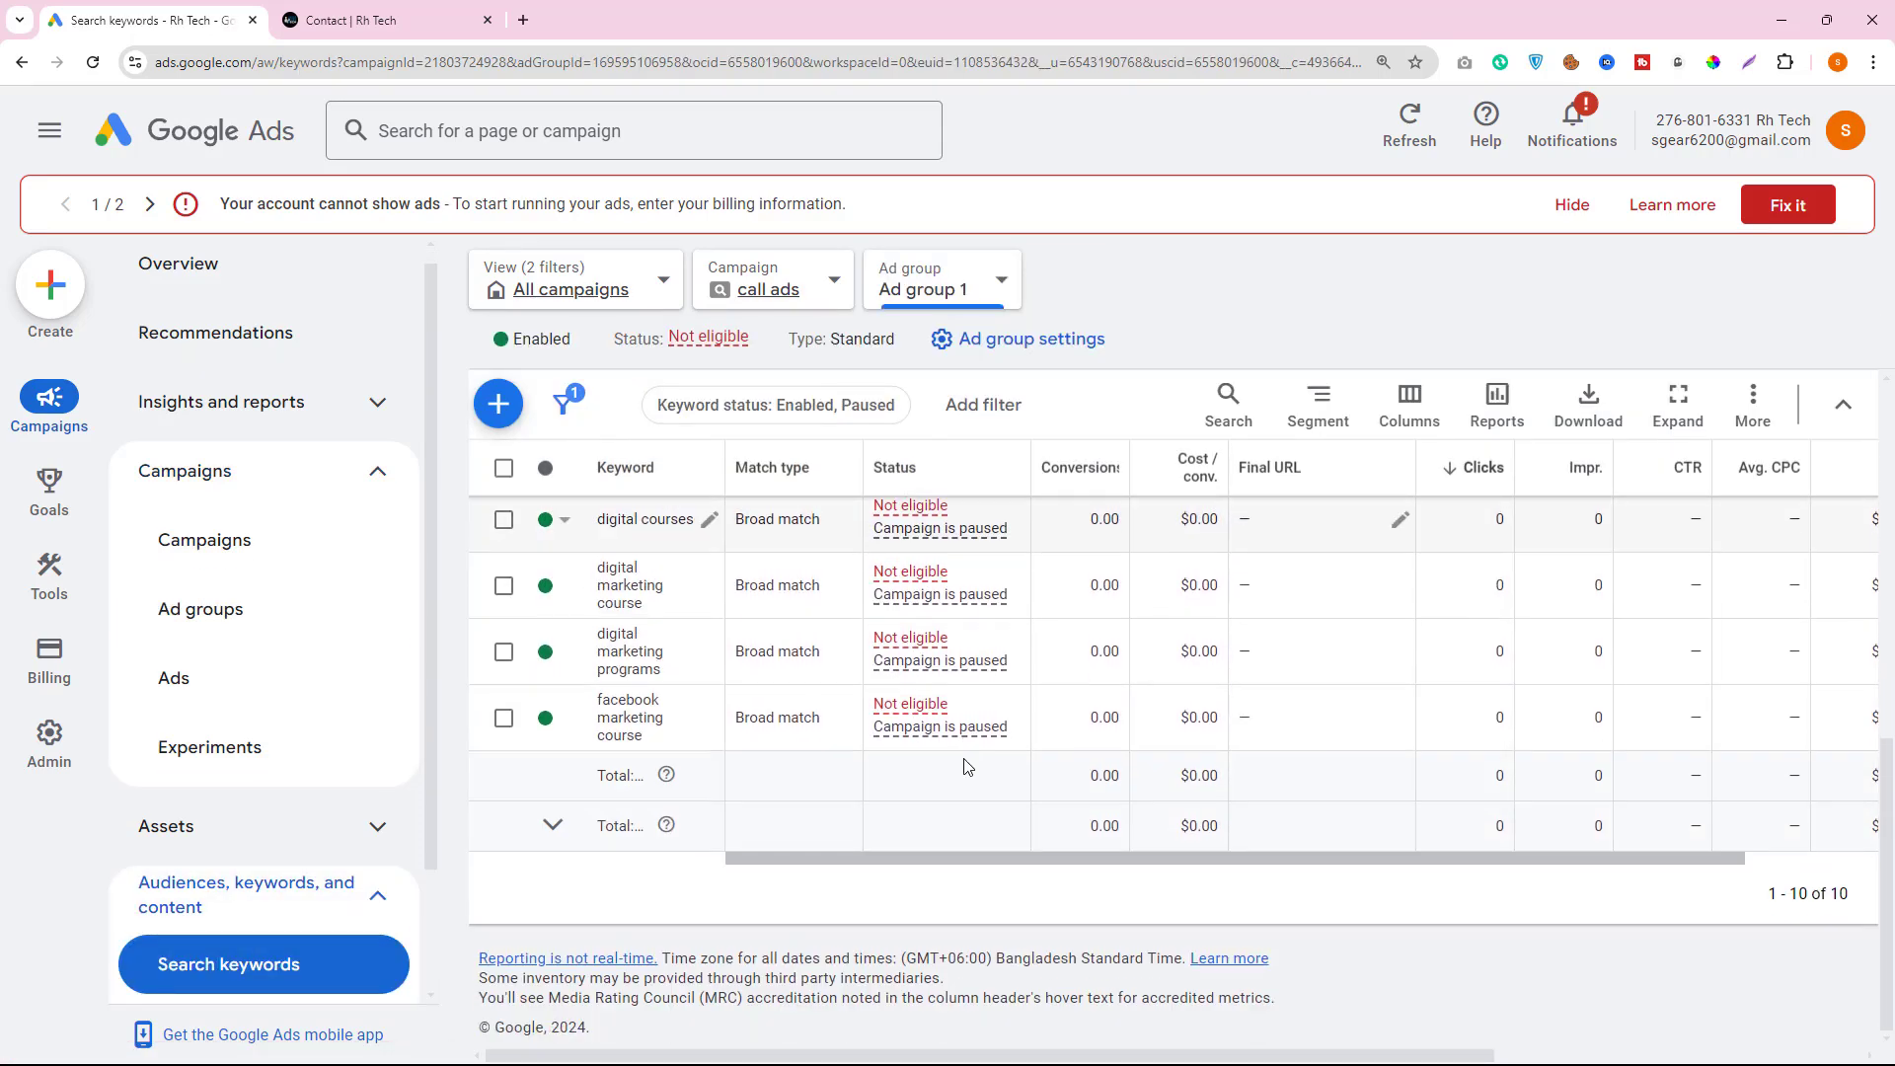
scroll(661, 732, "up", 4)
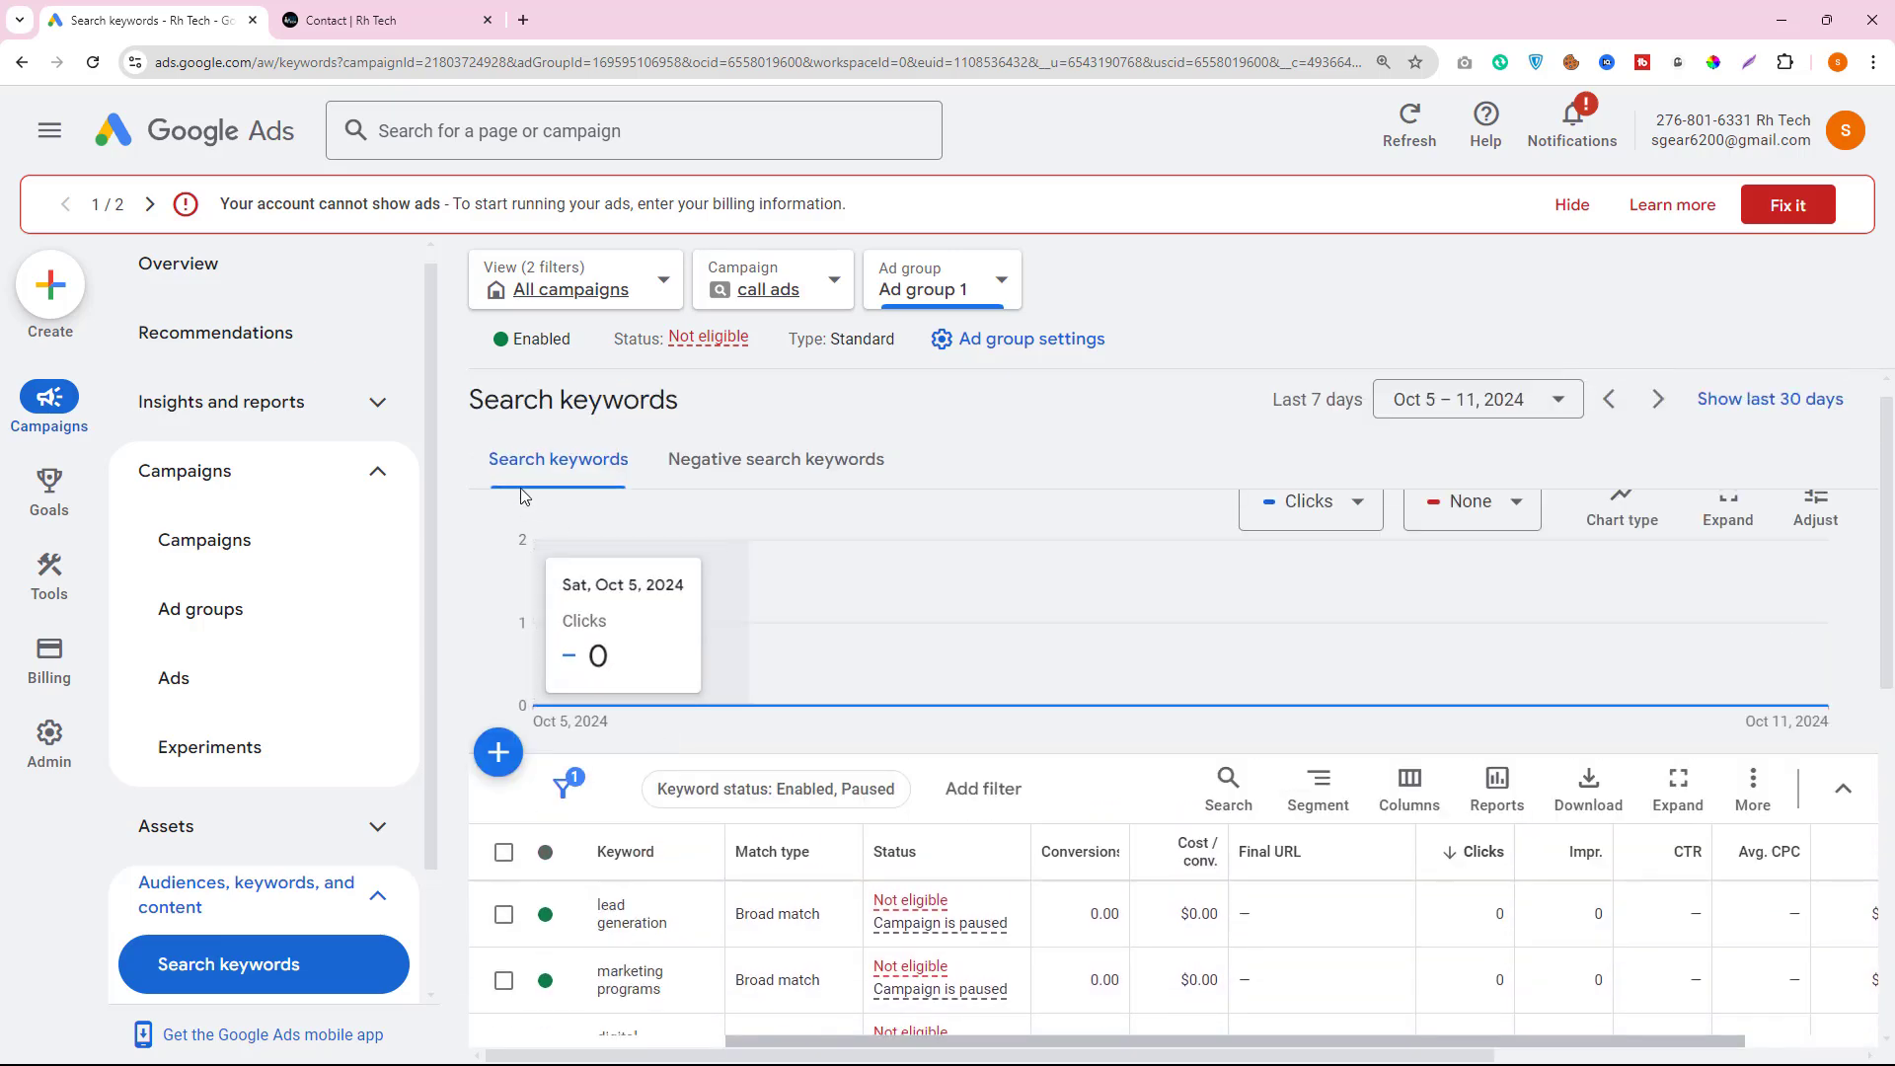
- Go back to the list of all campaigns and check the billing setup page linked from the account alert
left_click(22, 62)
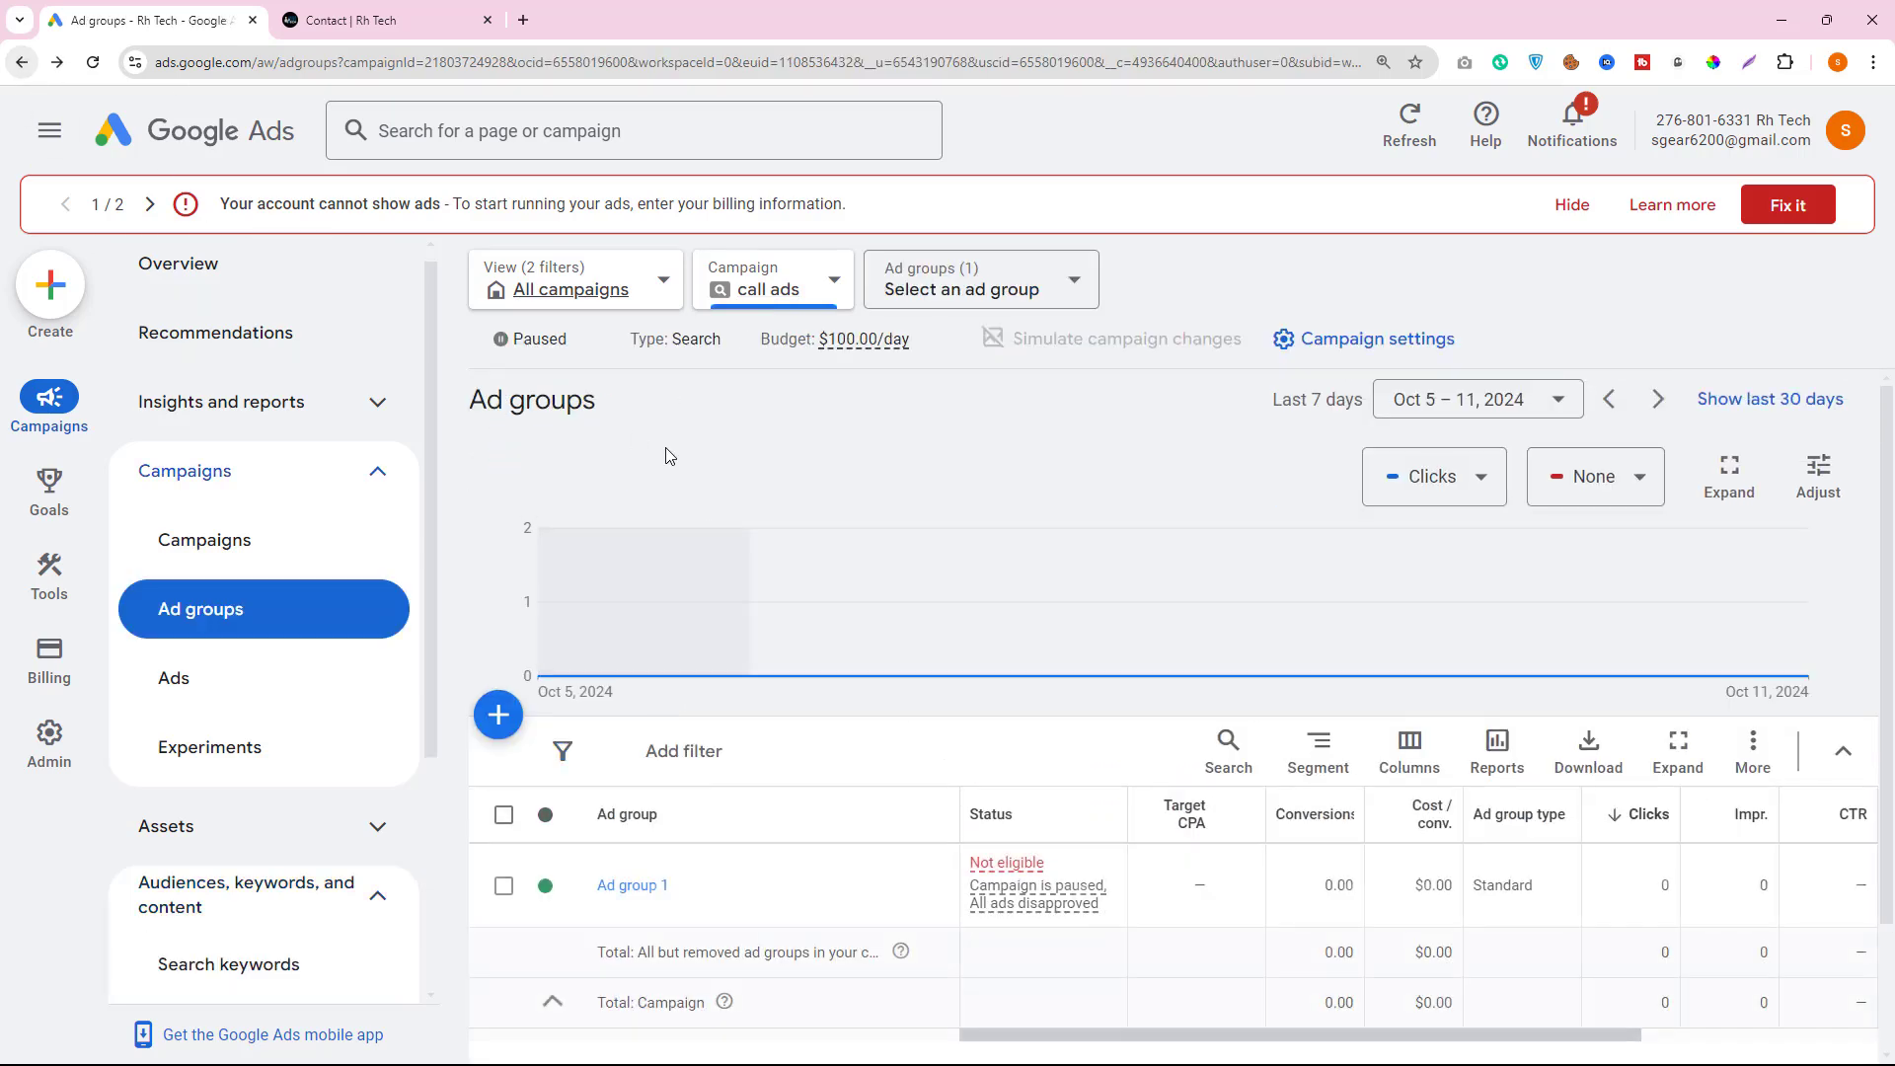
left_click(22, 62)
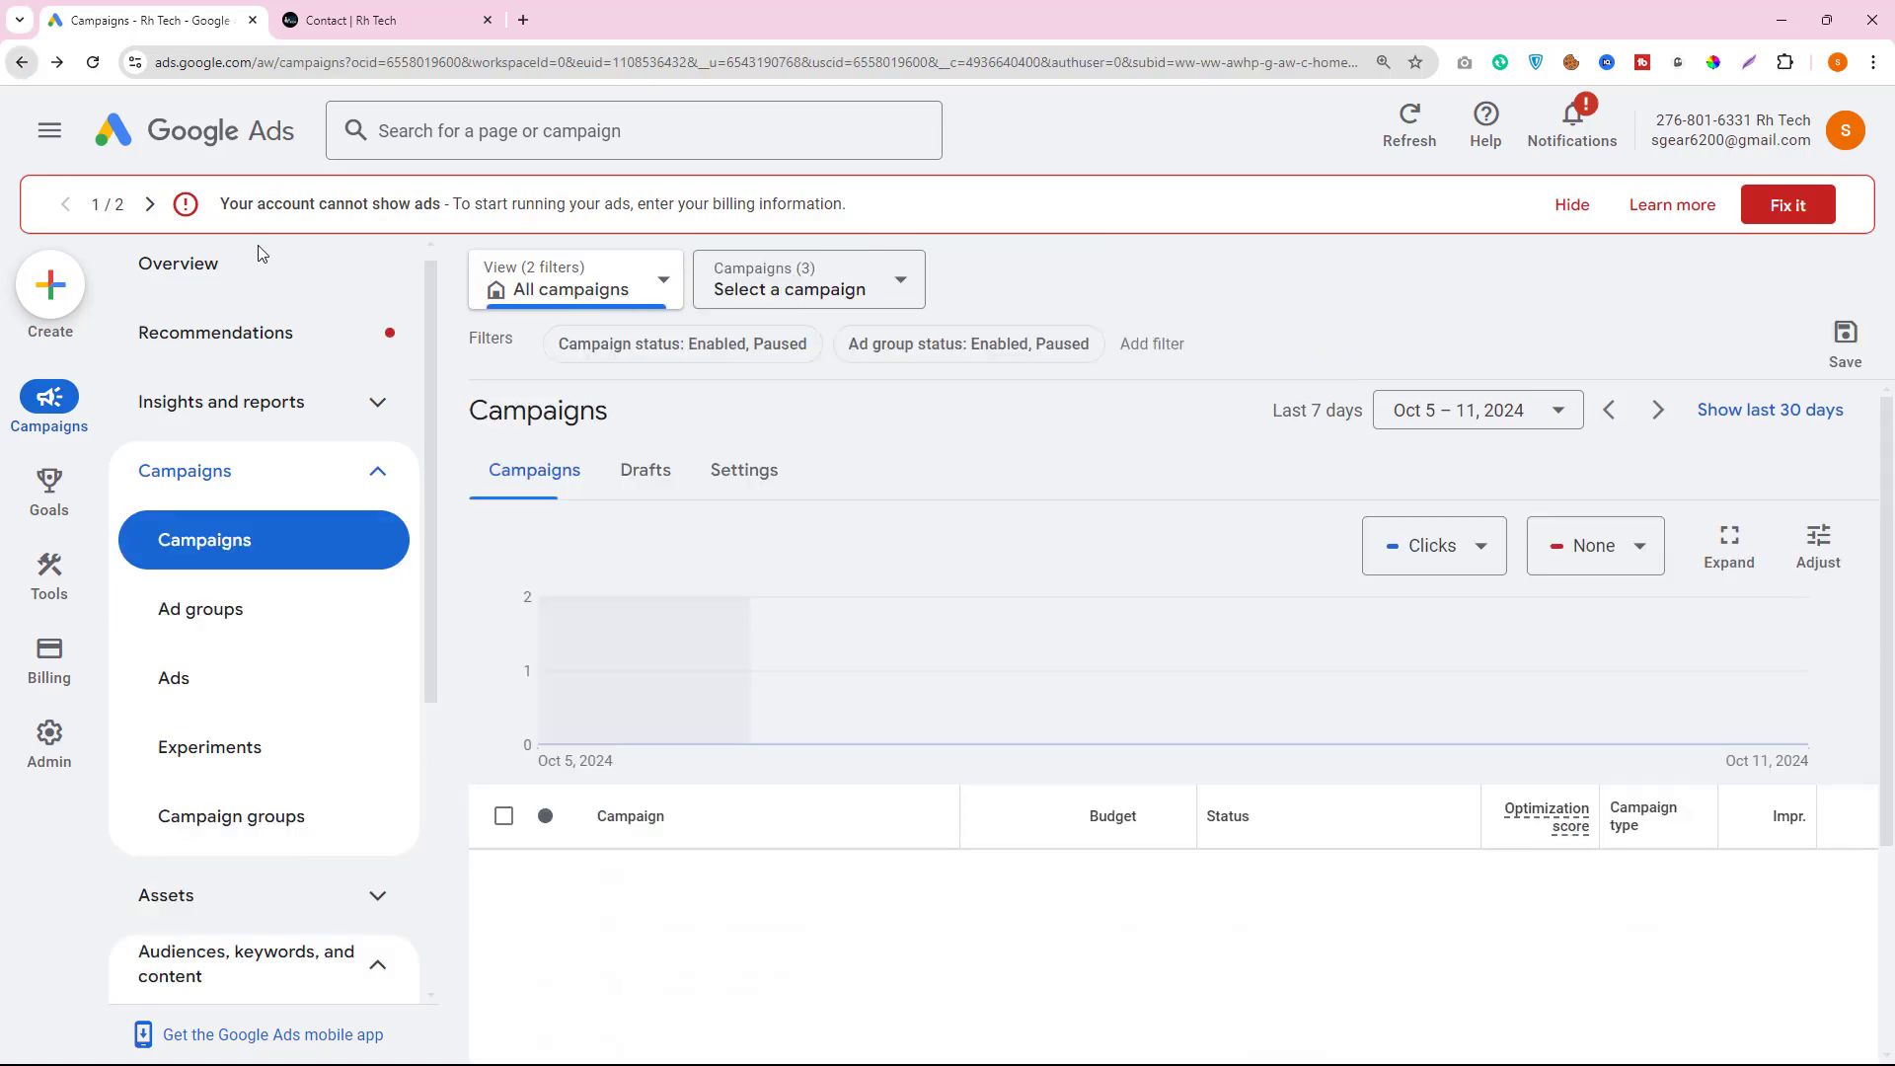
scroll(843, 768, "down", 4)
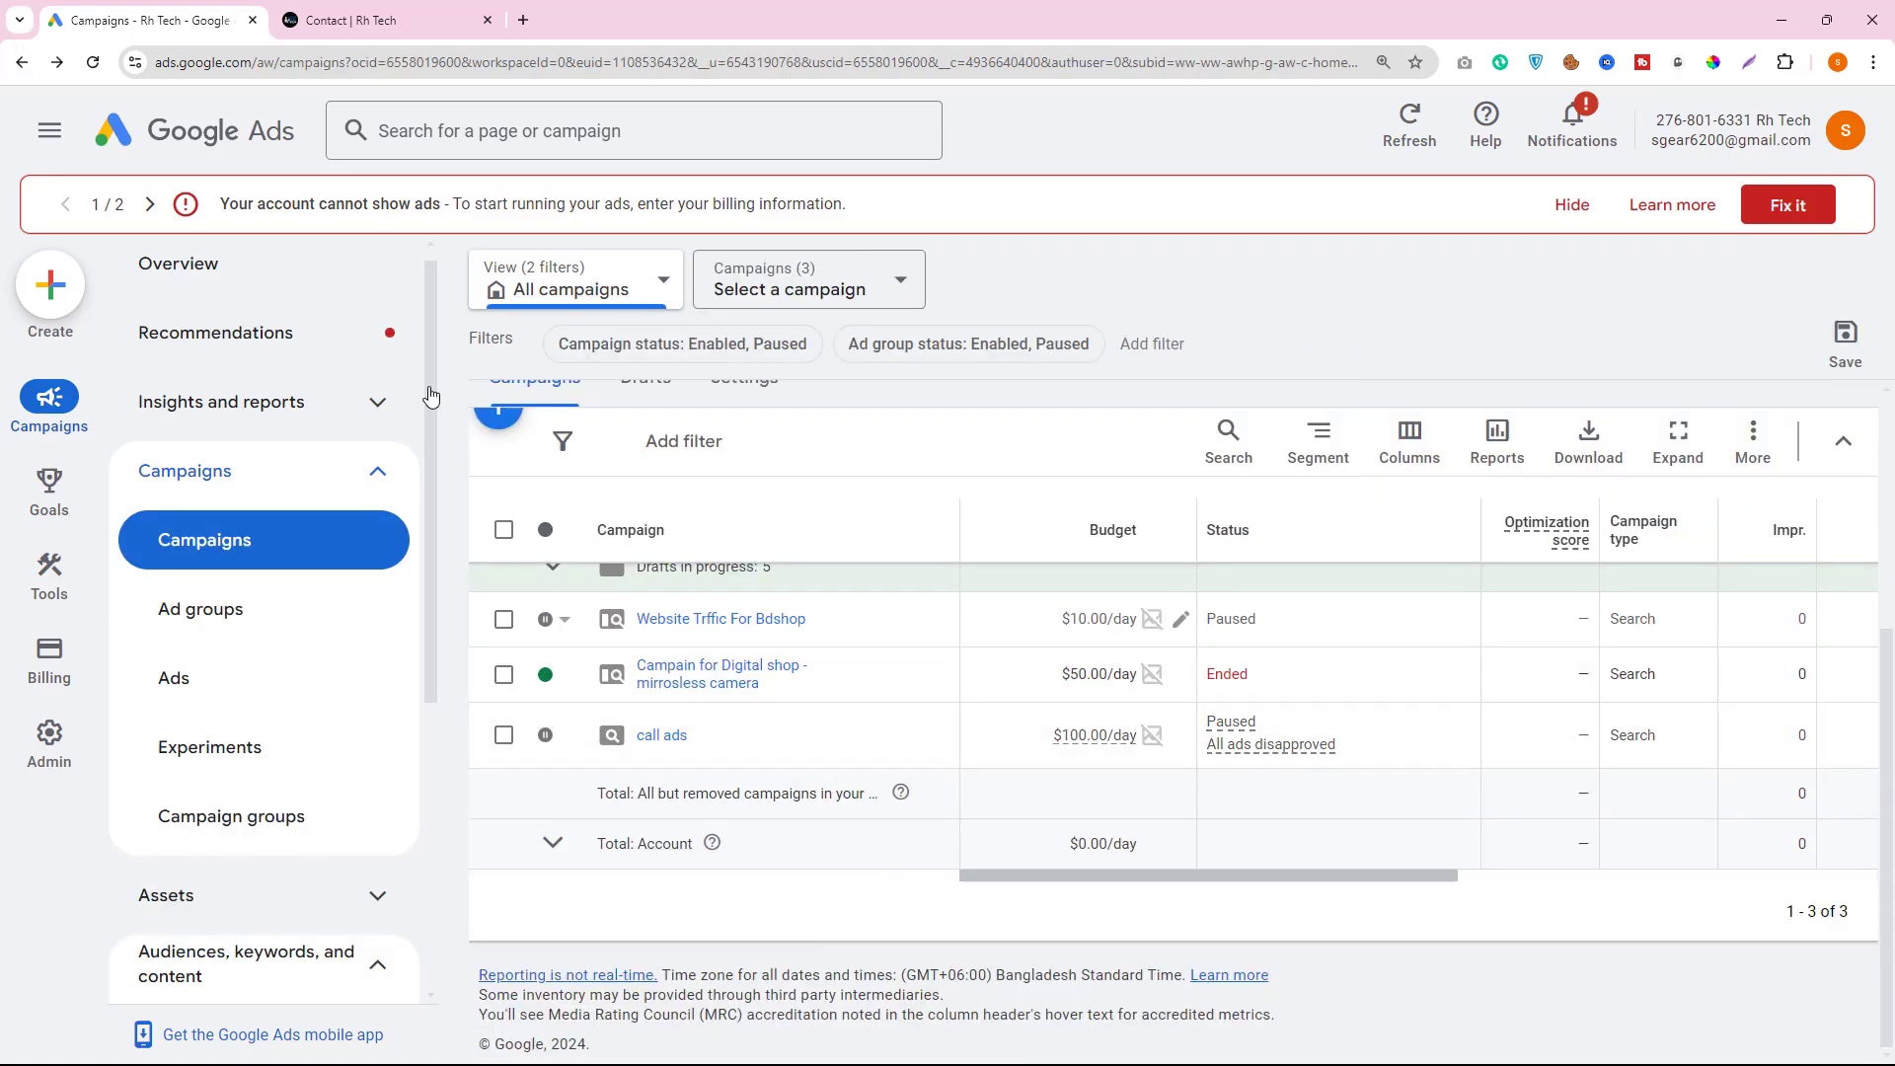
left_click(379, 481)
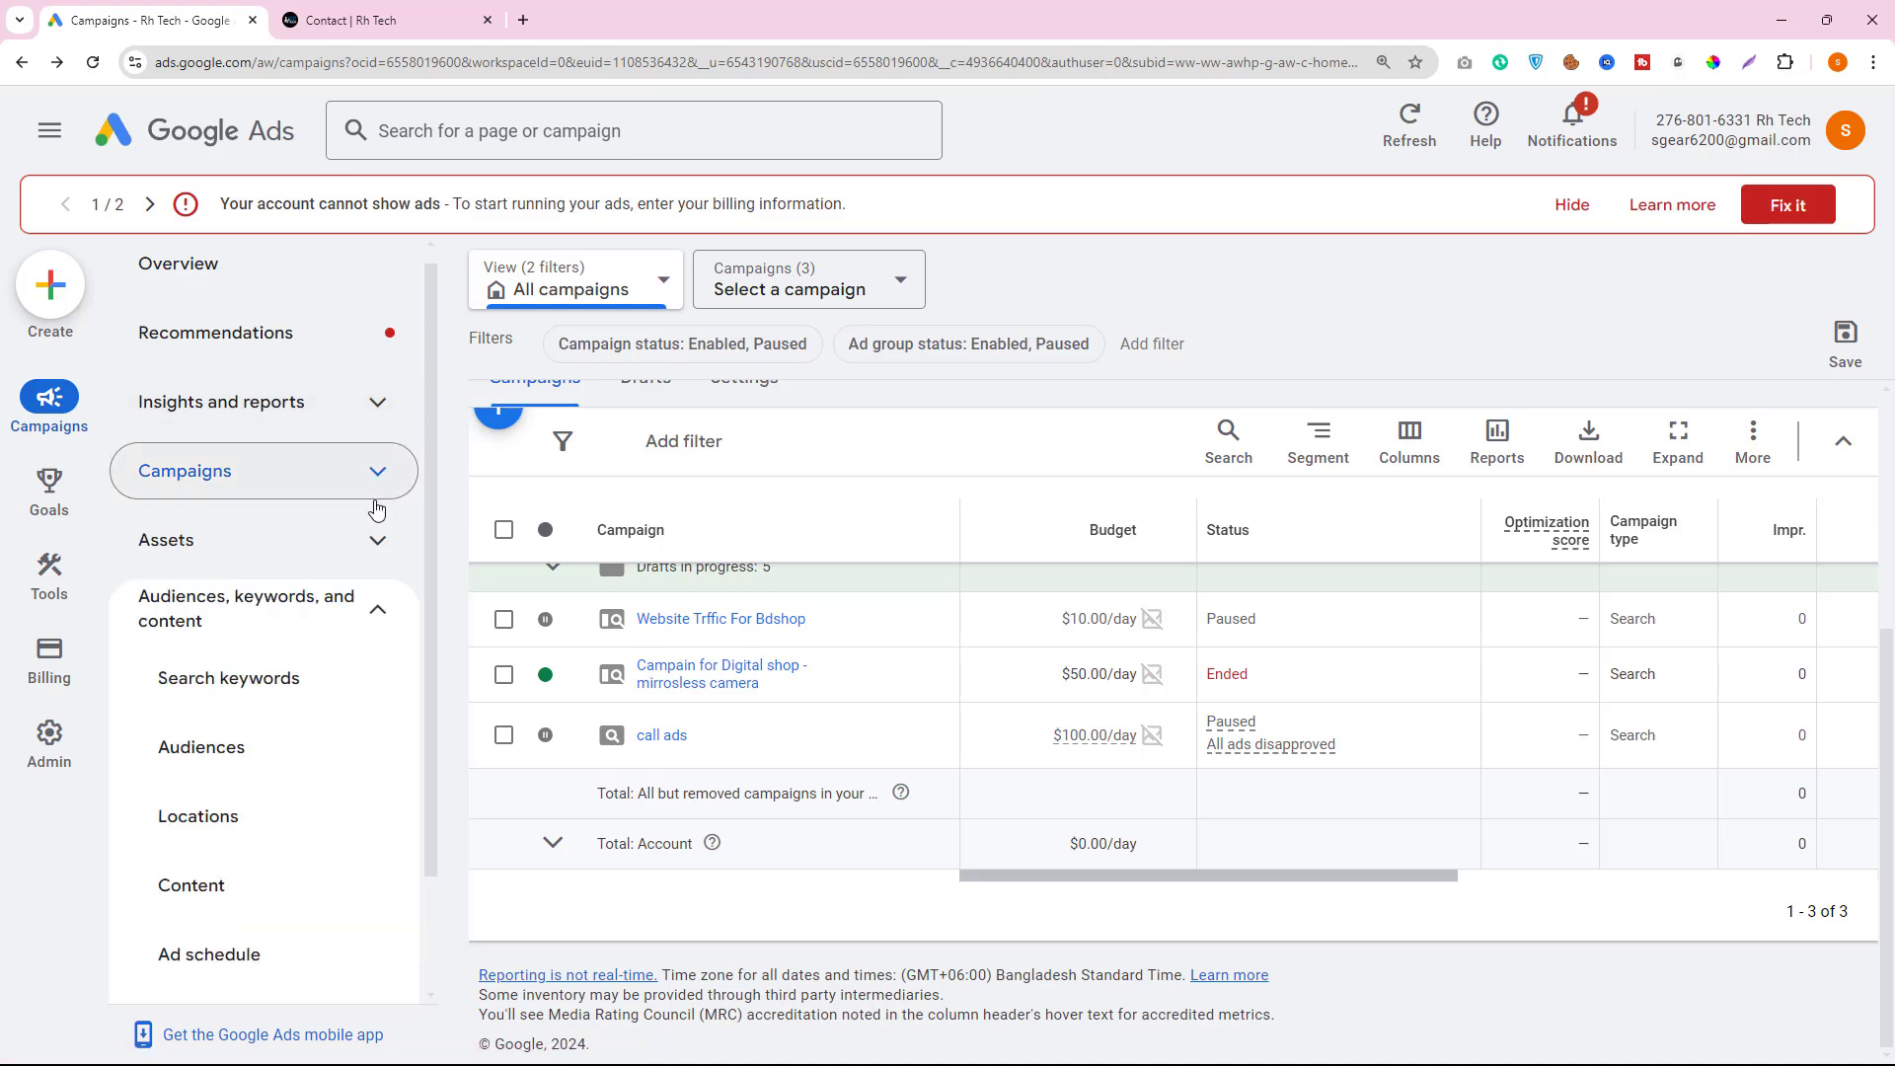
left_click(379, 607)
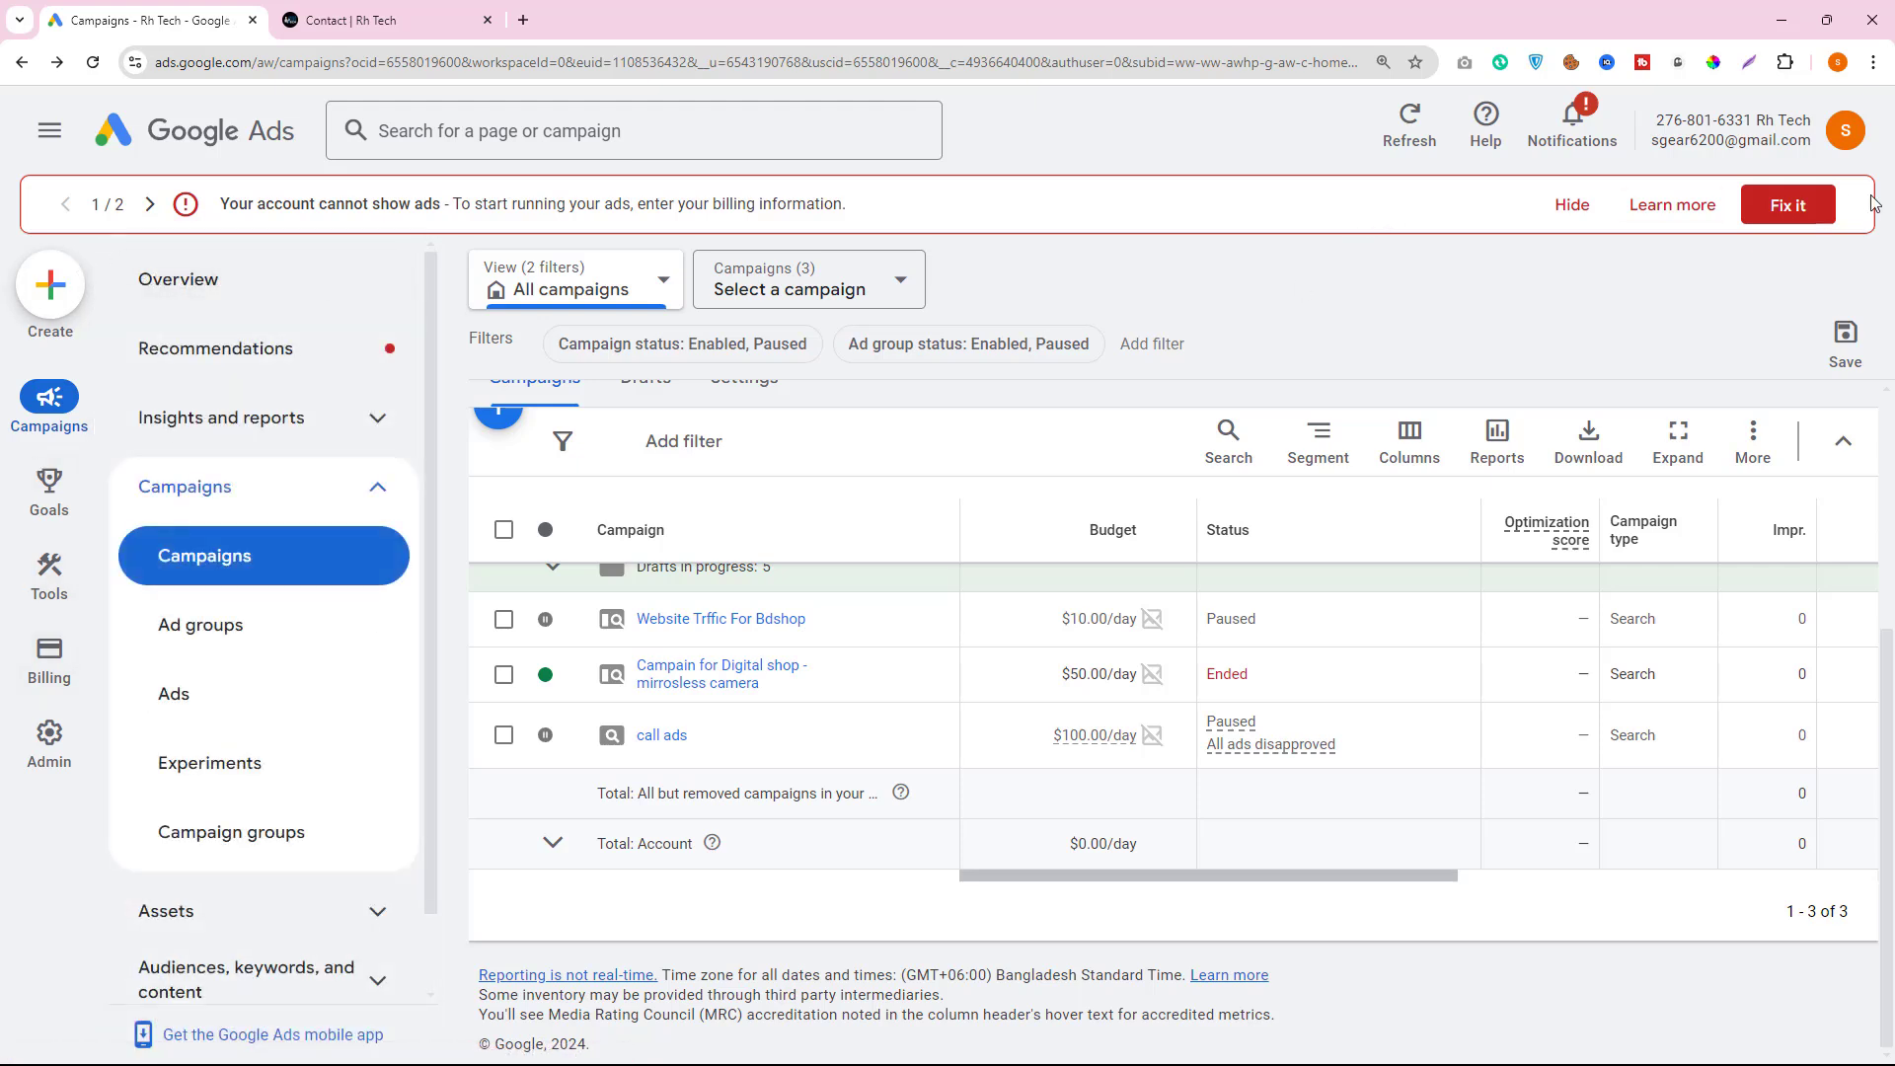
left_click(1806, 205)
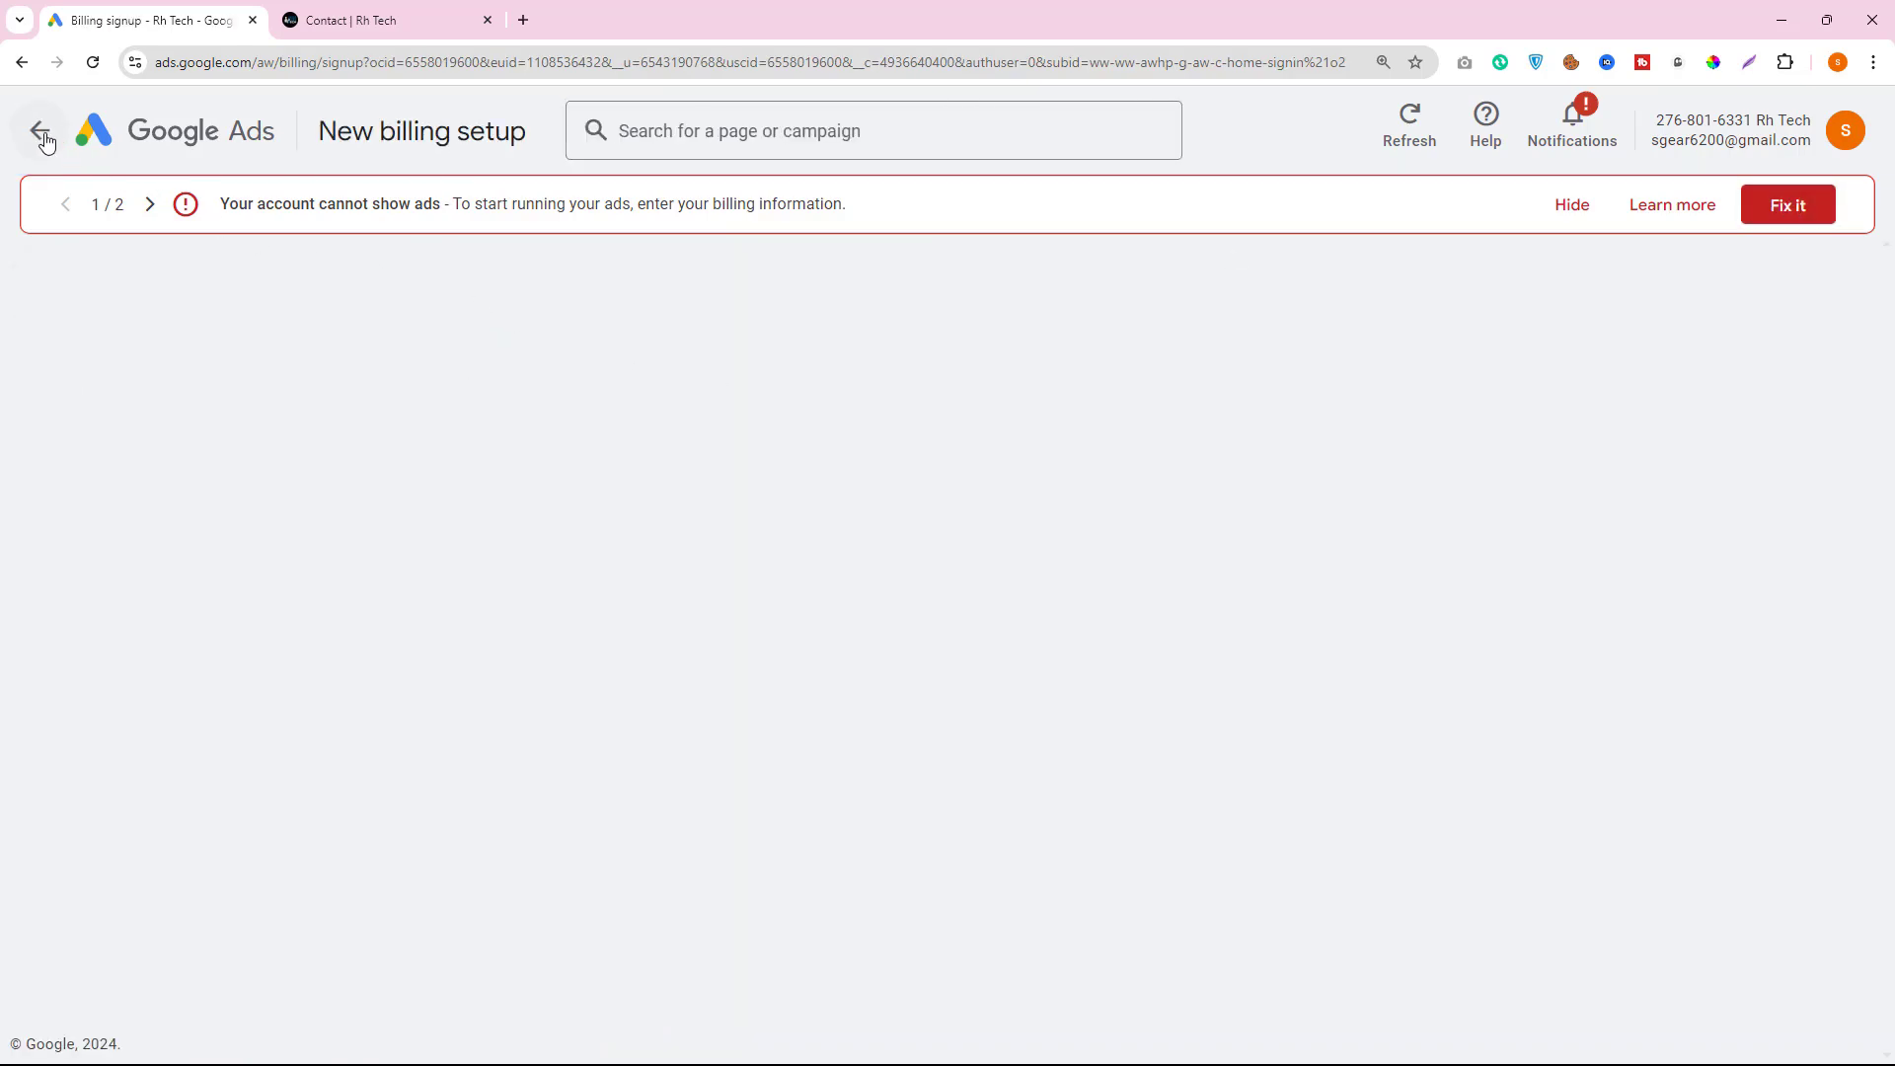
left_click(41, 132)
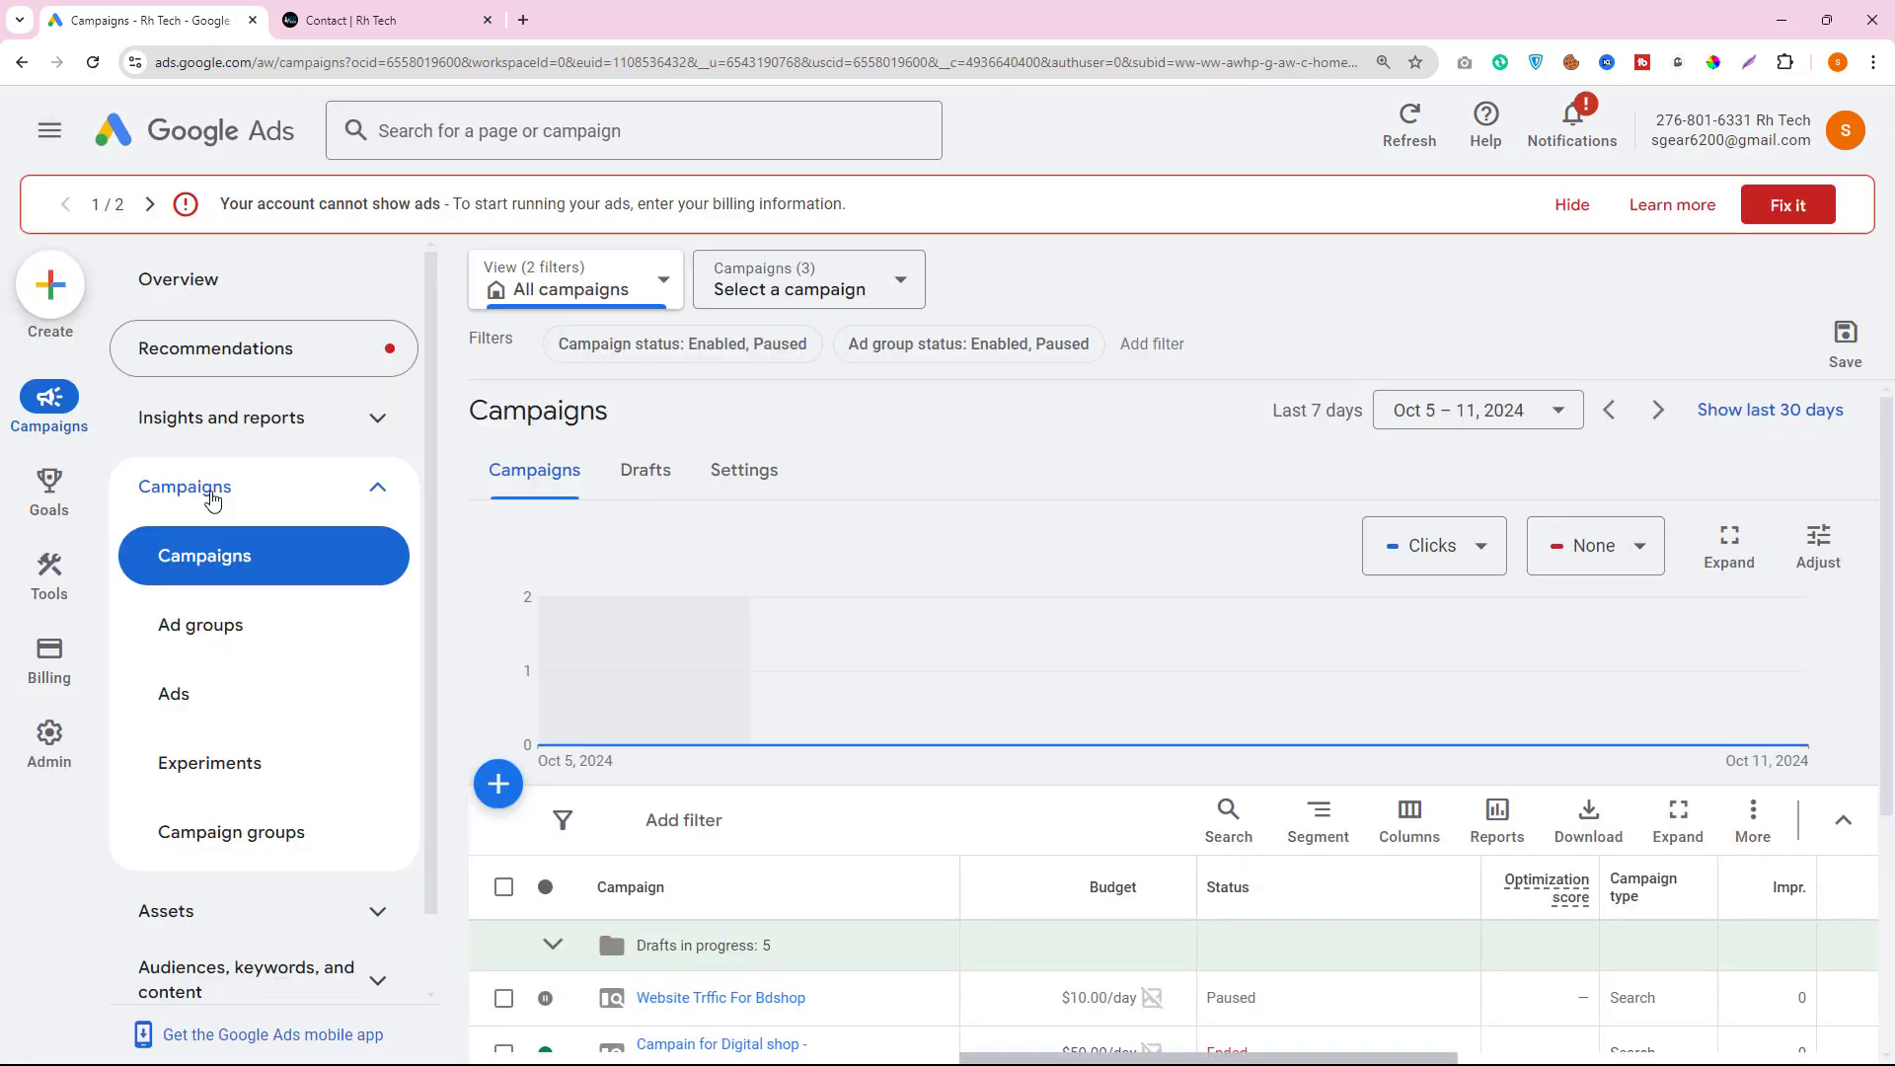
- Open the Call reporting section in the account settings
left_click(374, 486)
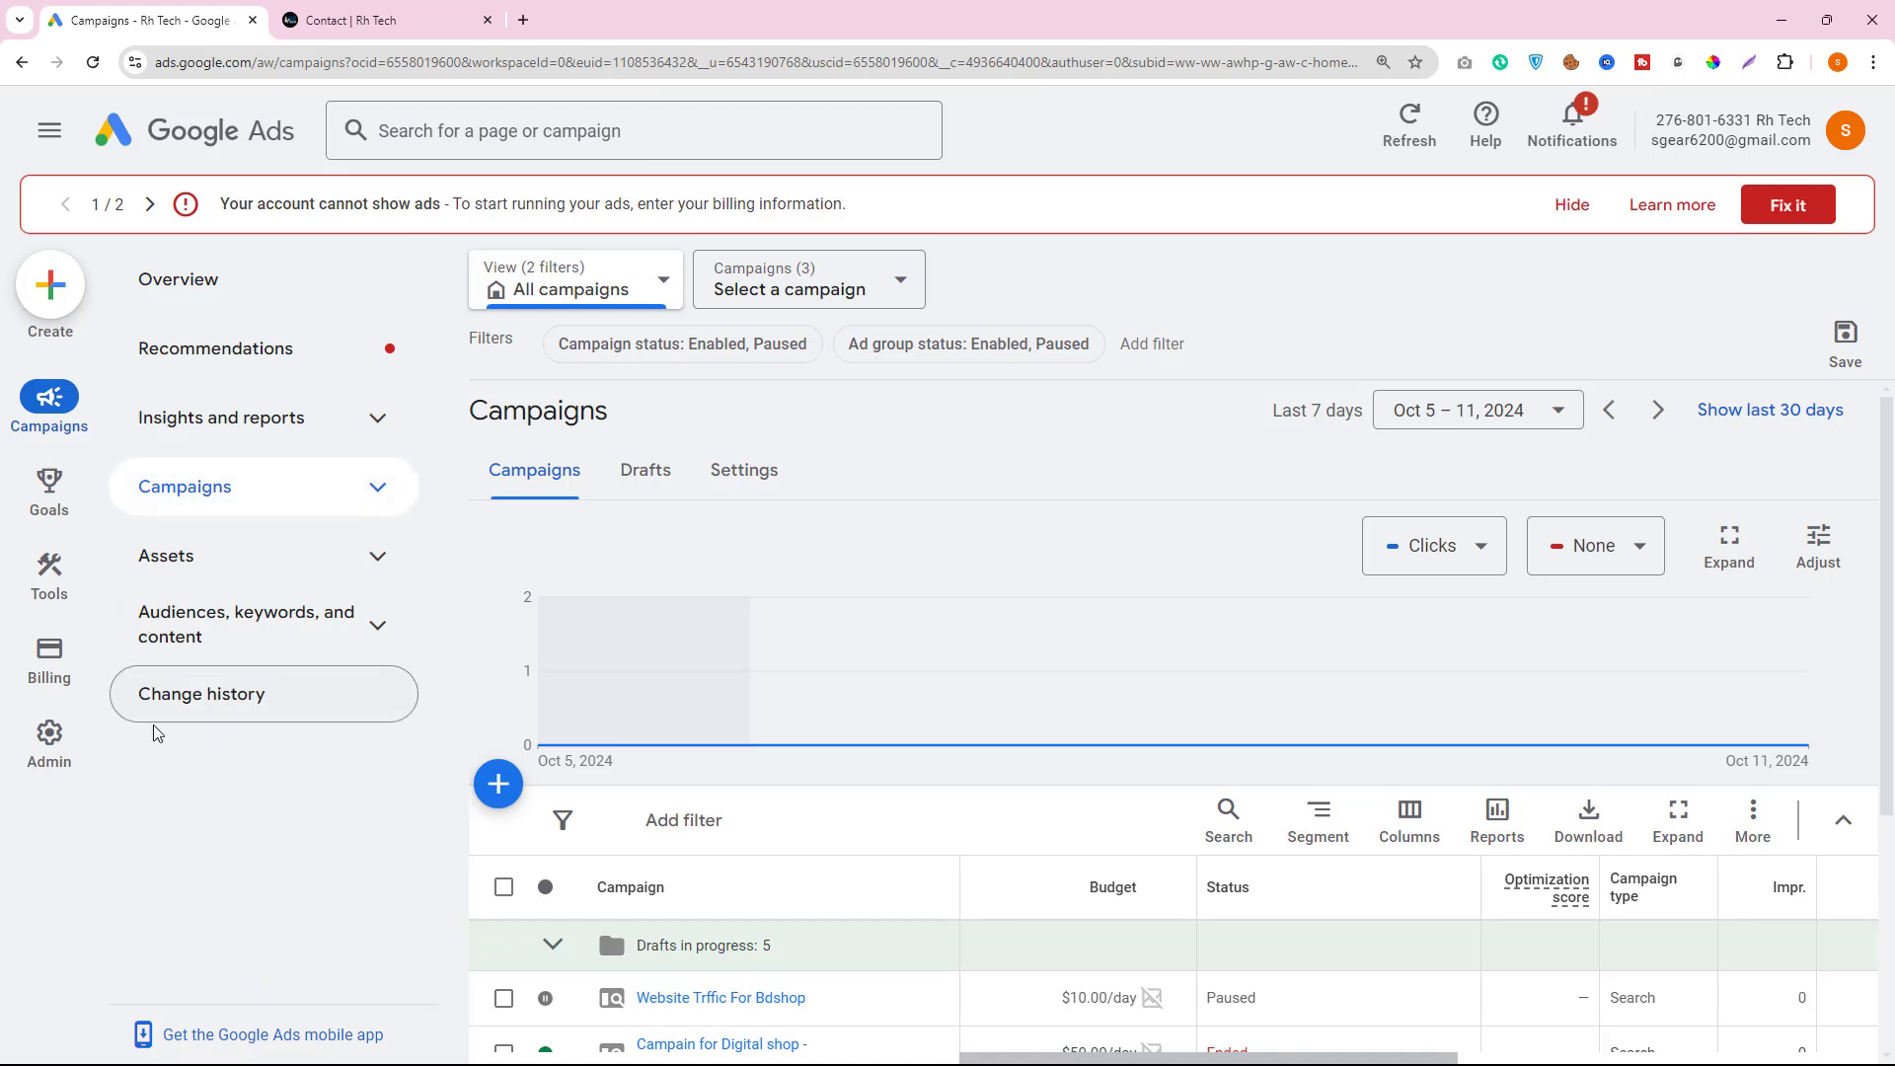
mouse_move(48, 742)
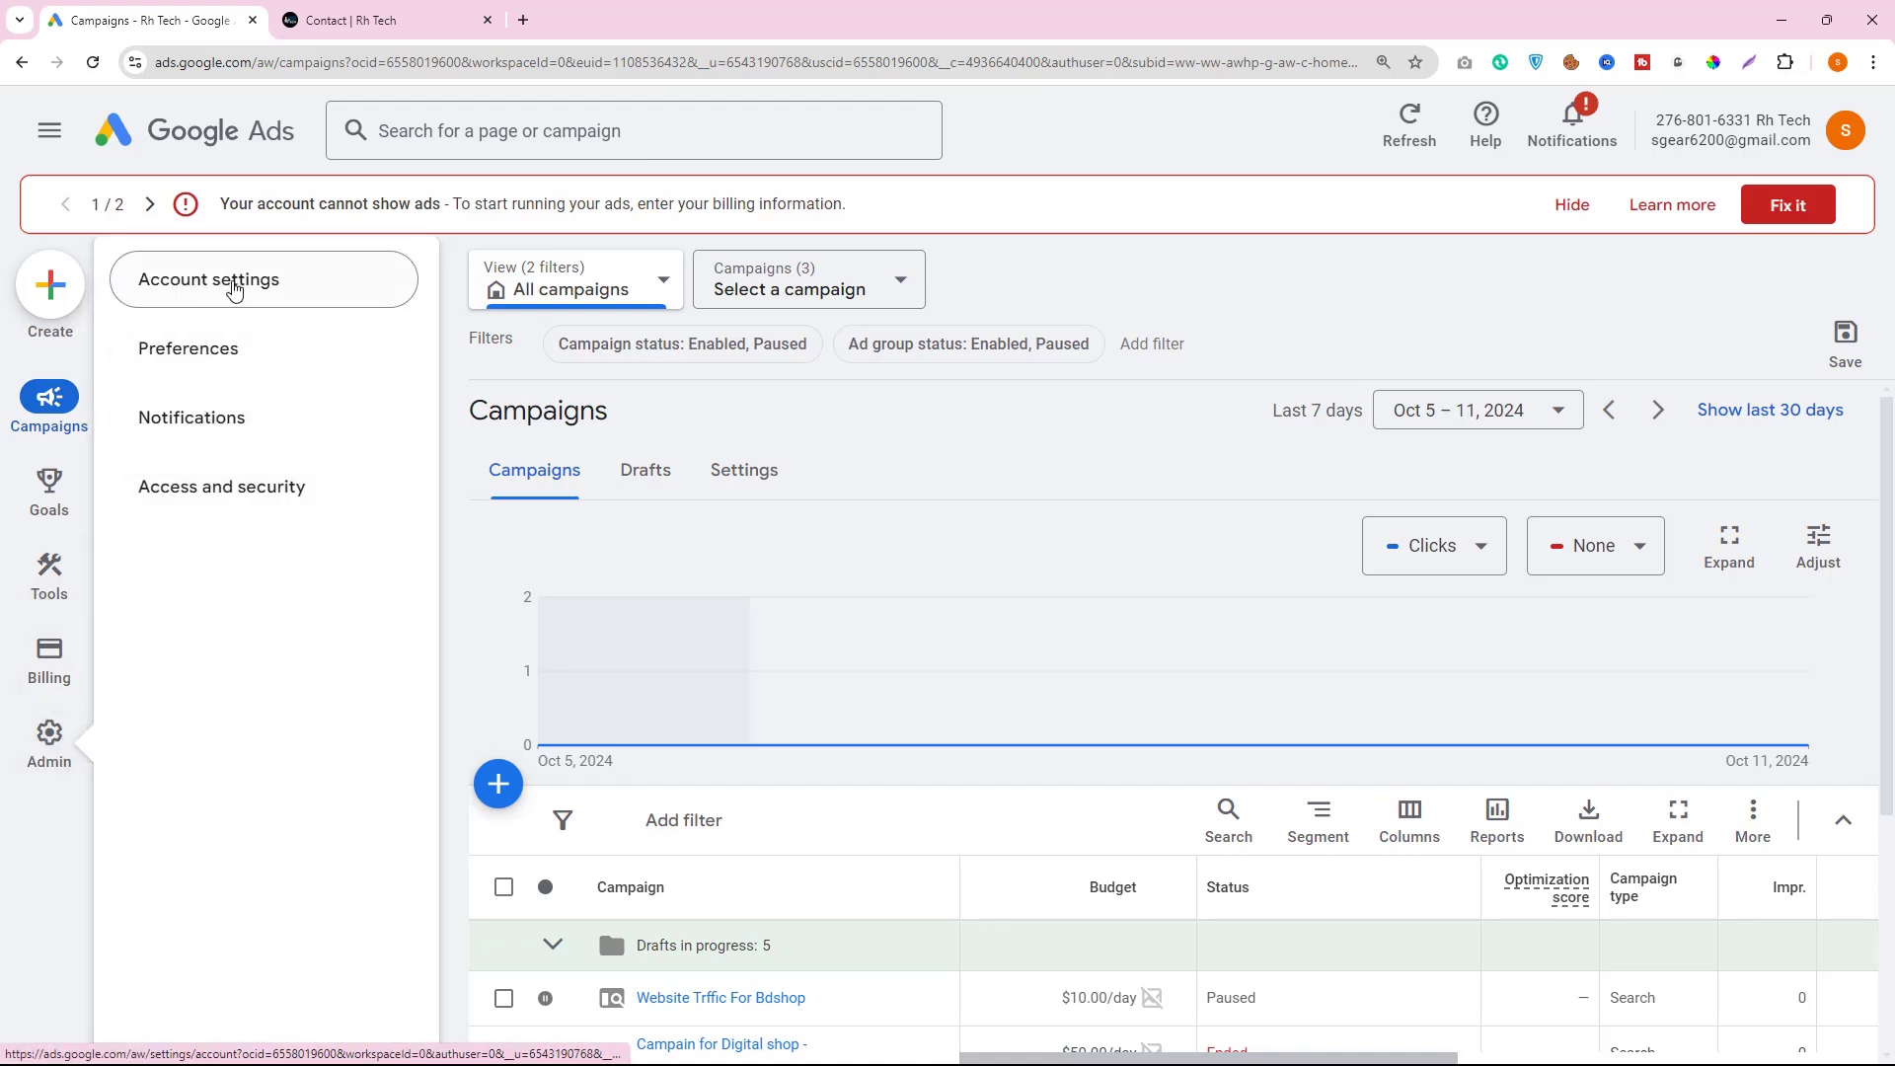
left_click(234, 289)
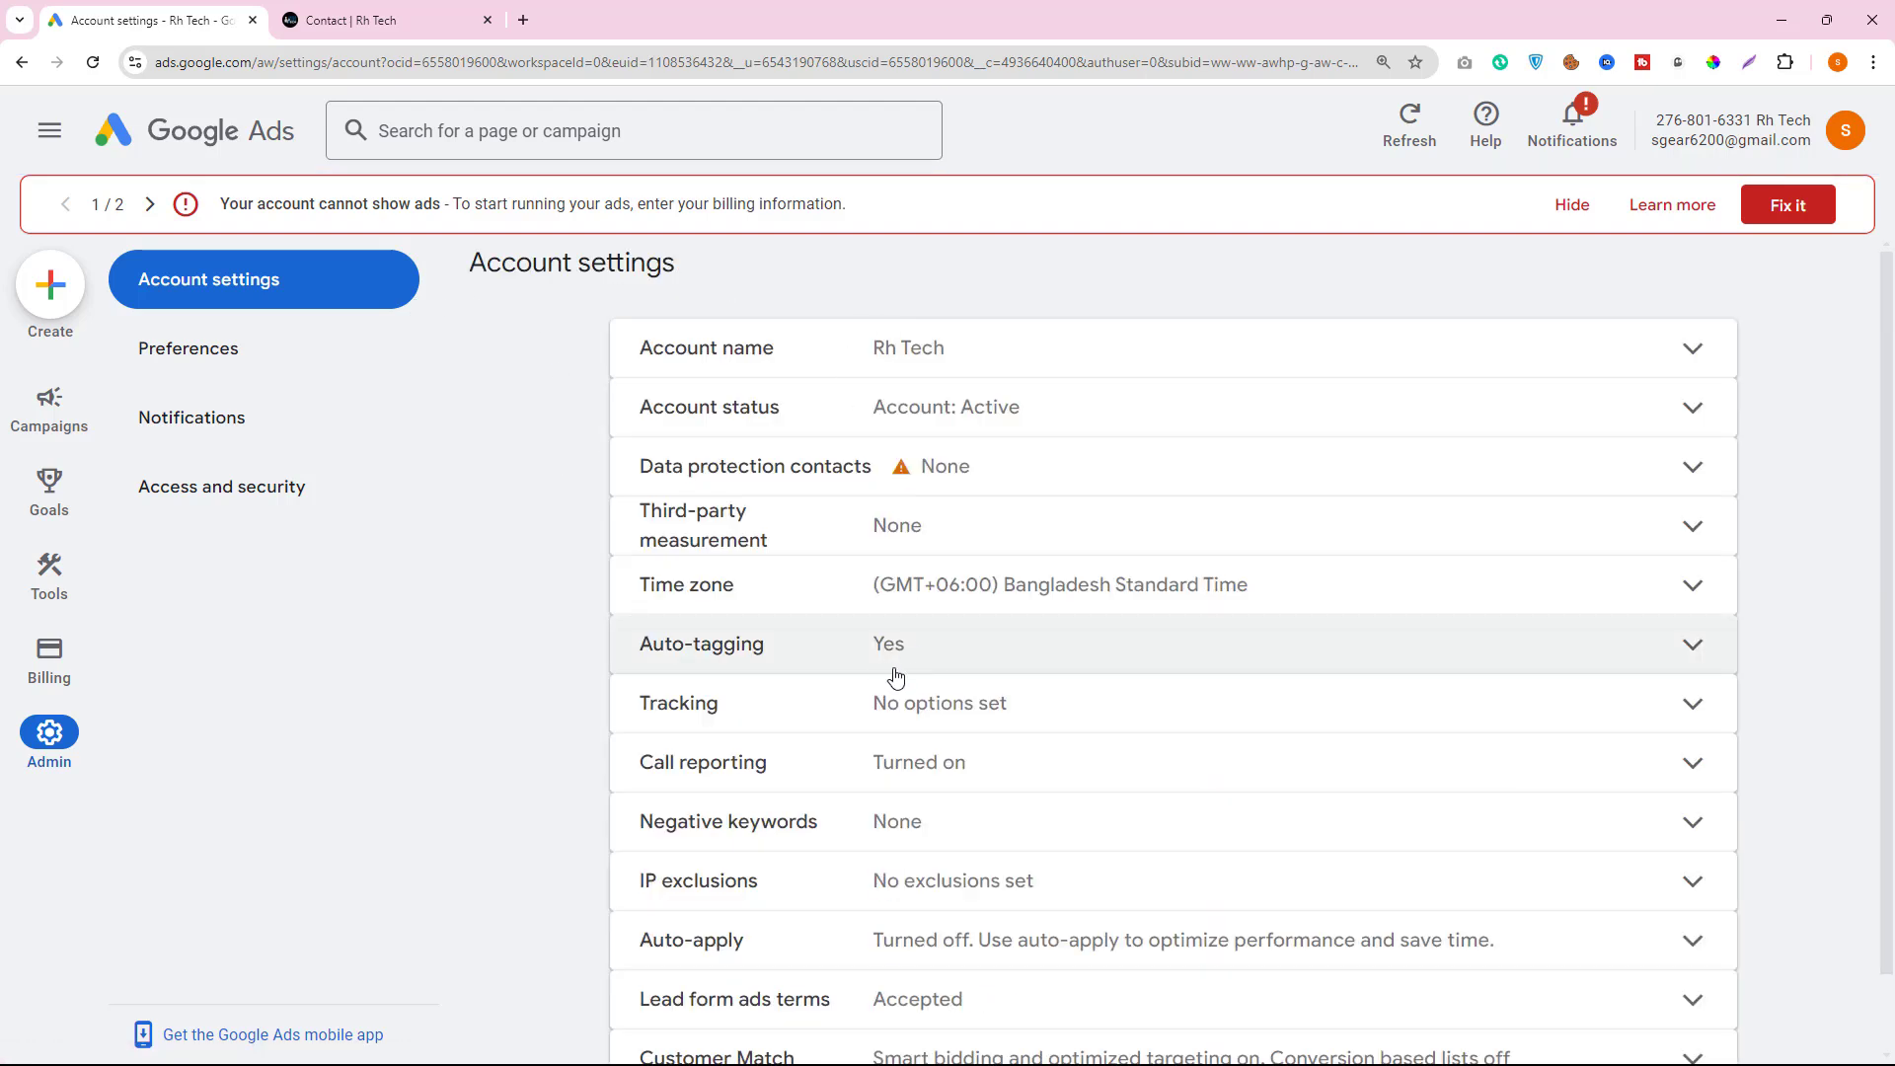
left_click(907, 779)
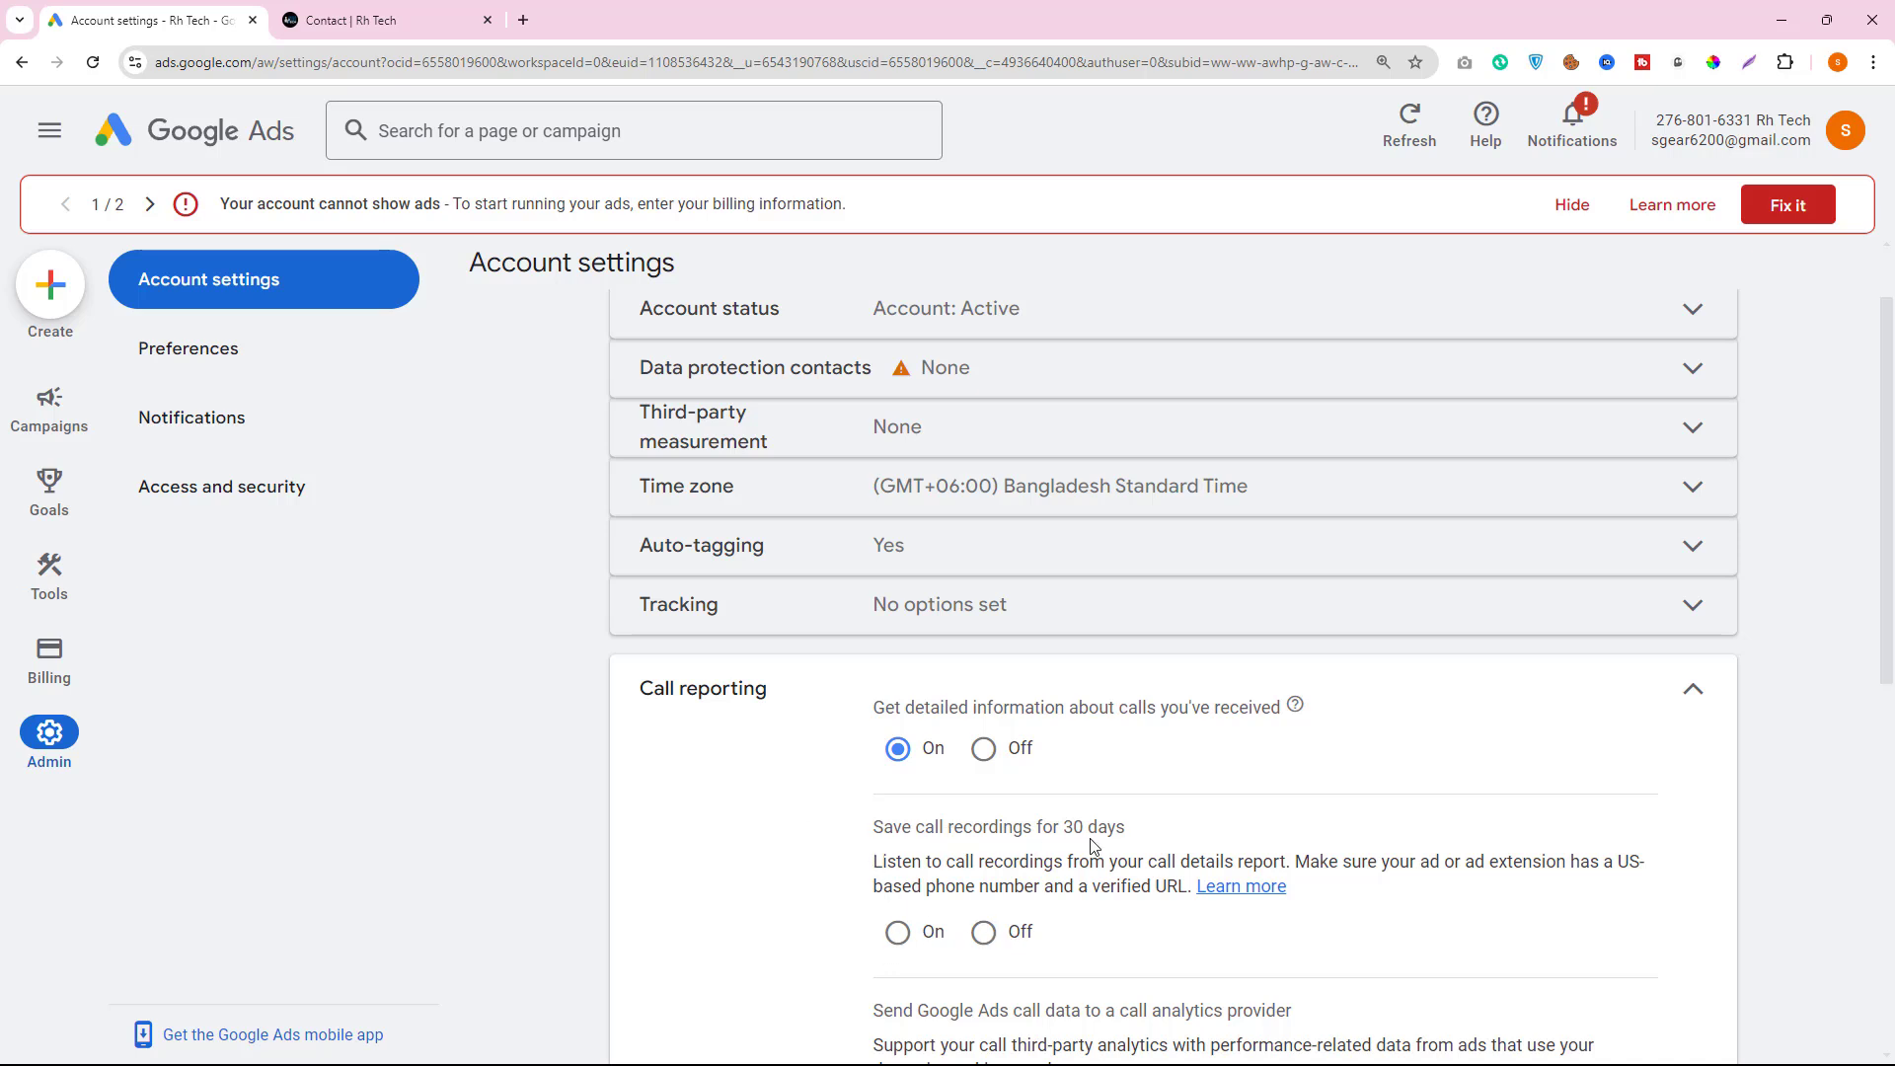
- Turn on saving call recordings for 30 days, accepting the Calls and Messaging terms, and save the call reporting settings
left_click_drag(919, 834, 1143, 834)
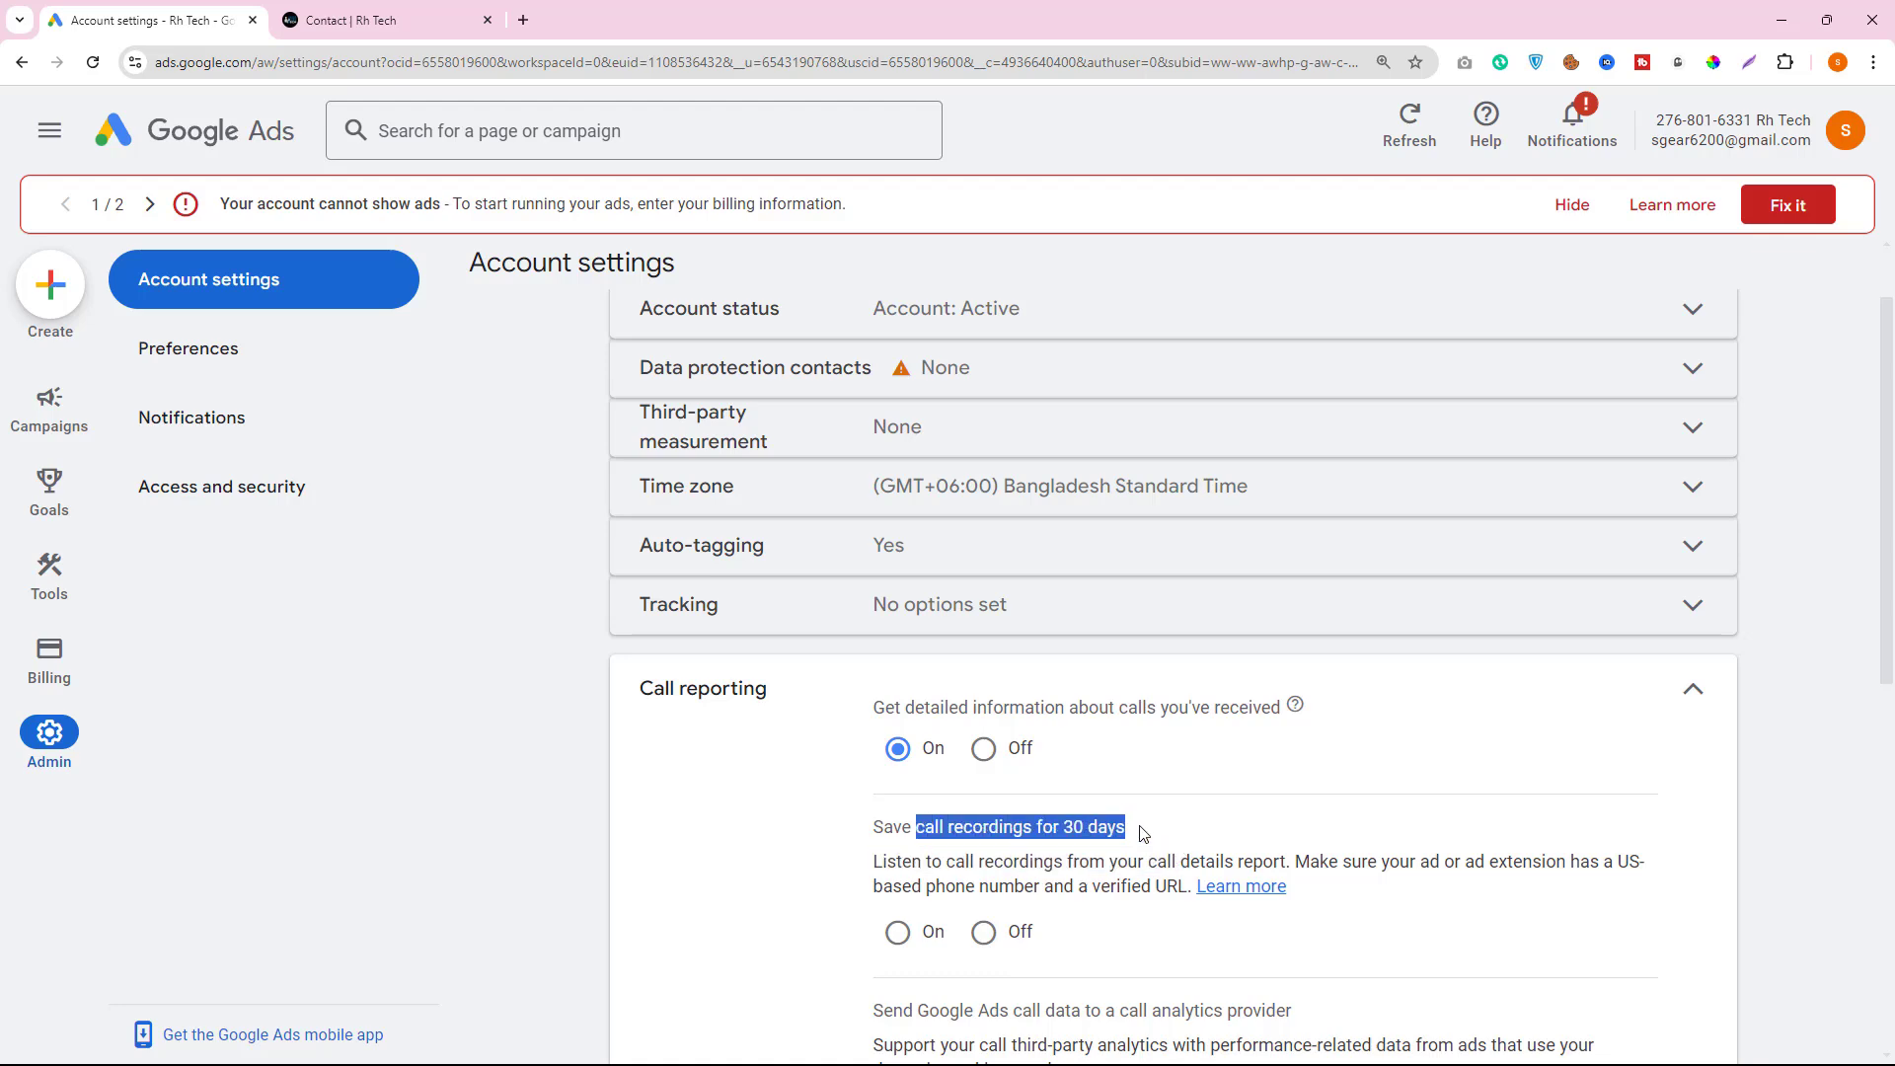
left_click(897, 933)
left_click(1330, 927)
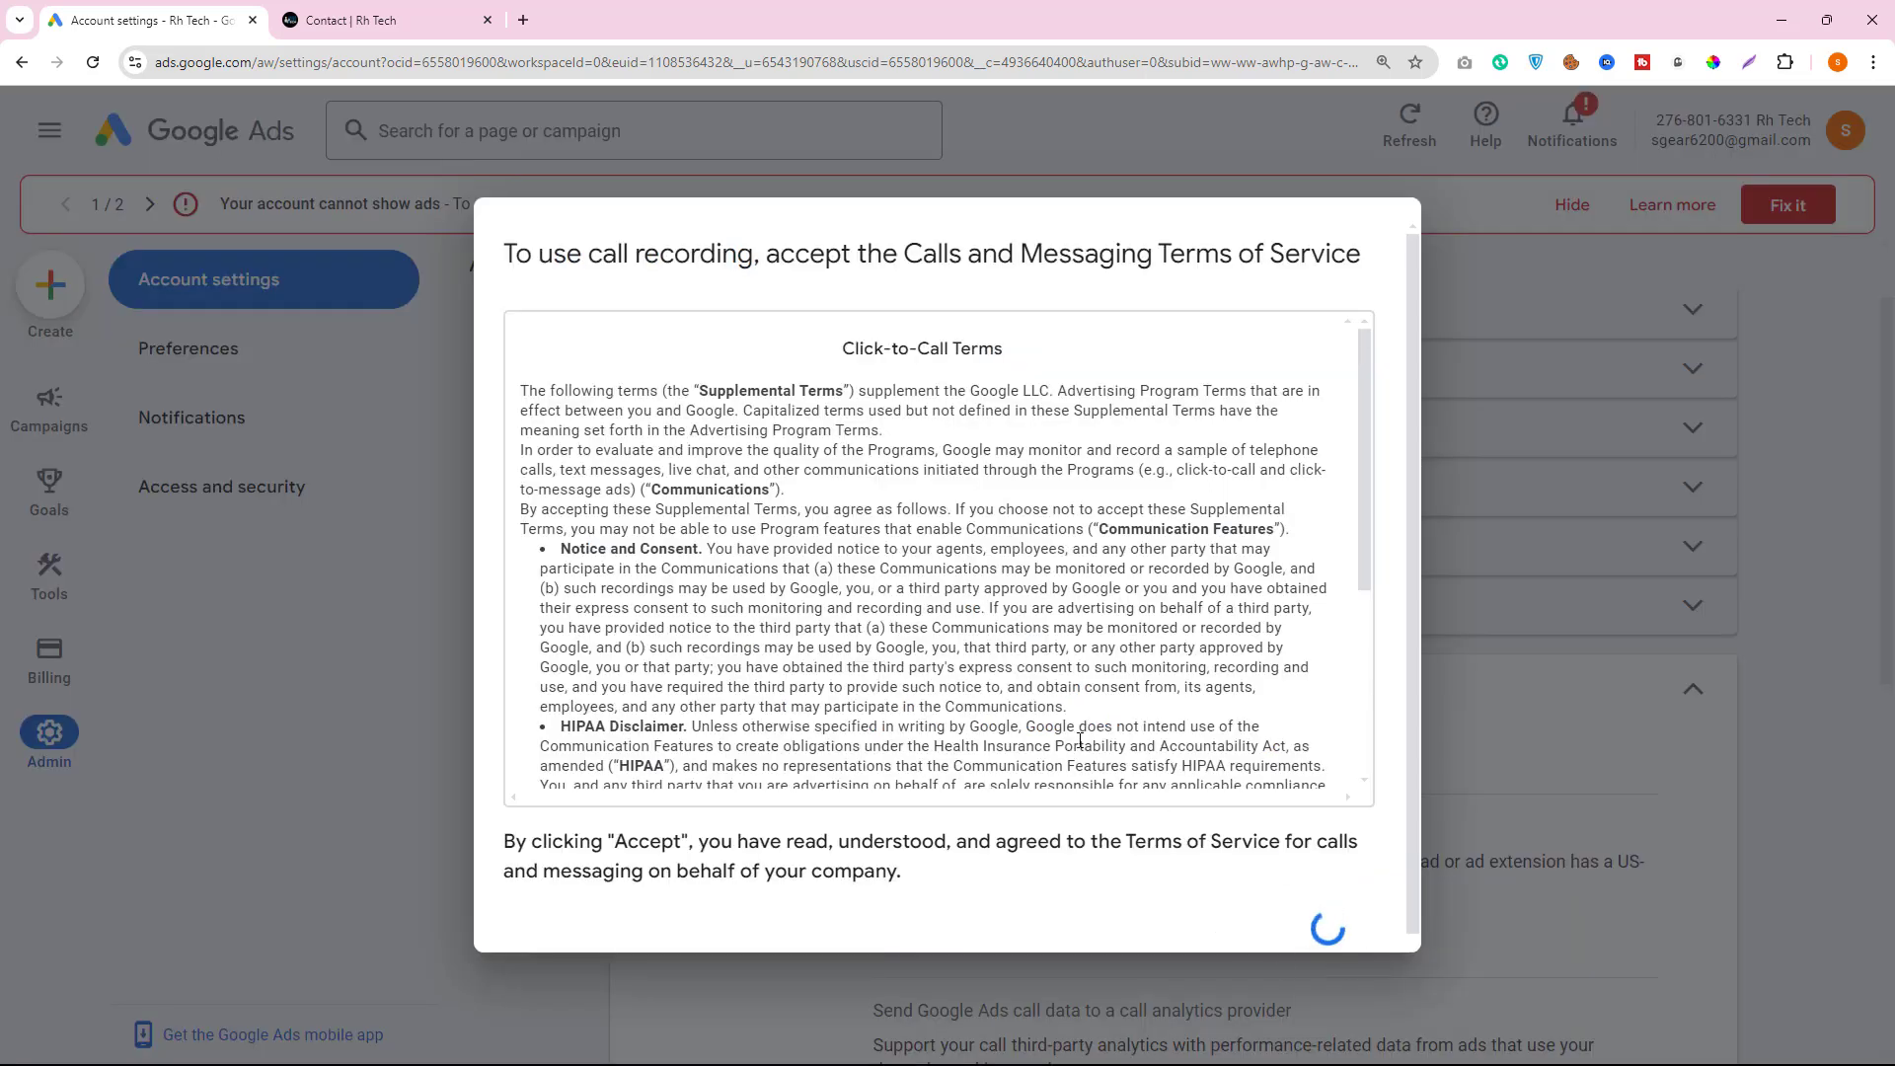
scroll(1093, 679, "down", 1)
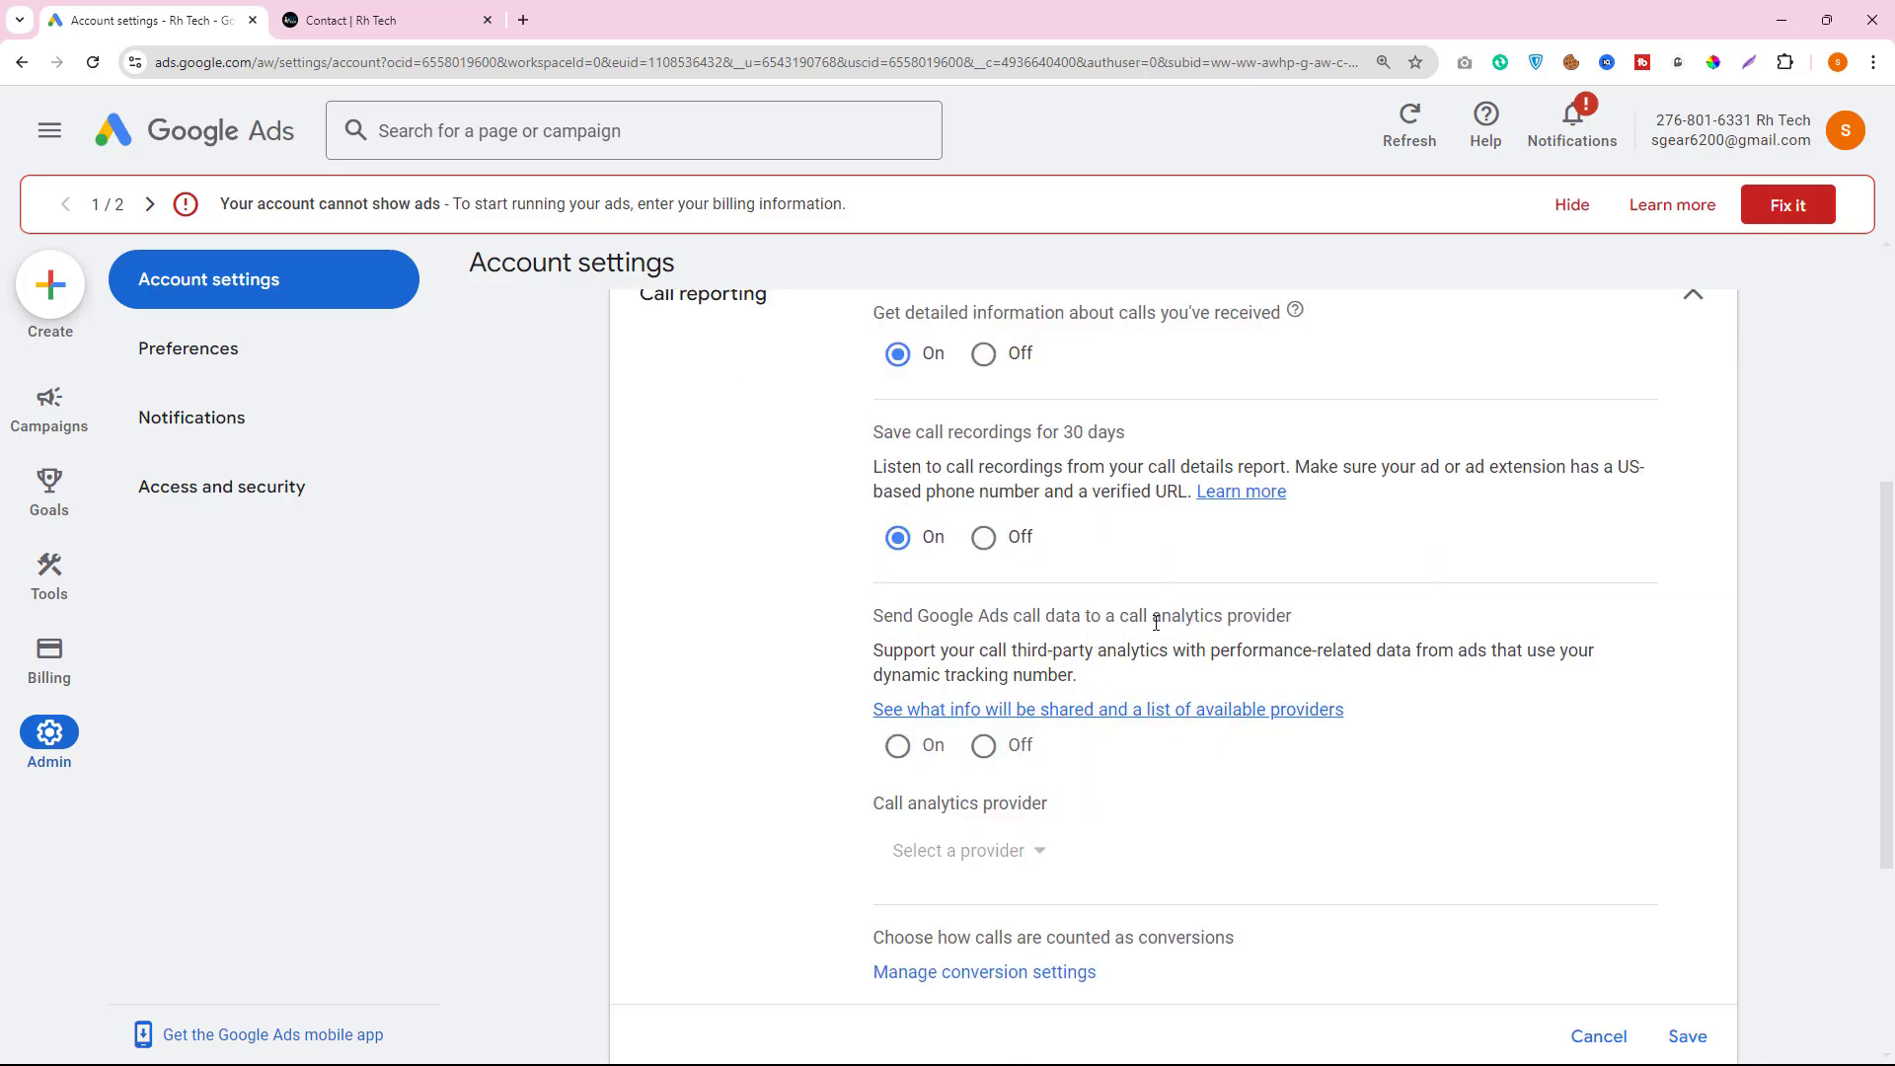
scroll(1411, 646, "down", 1)
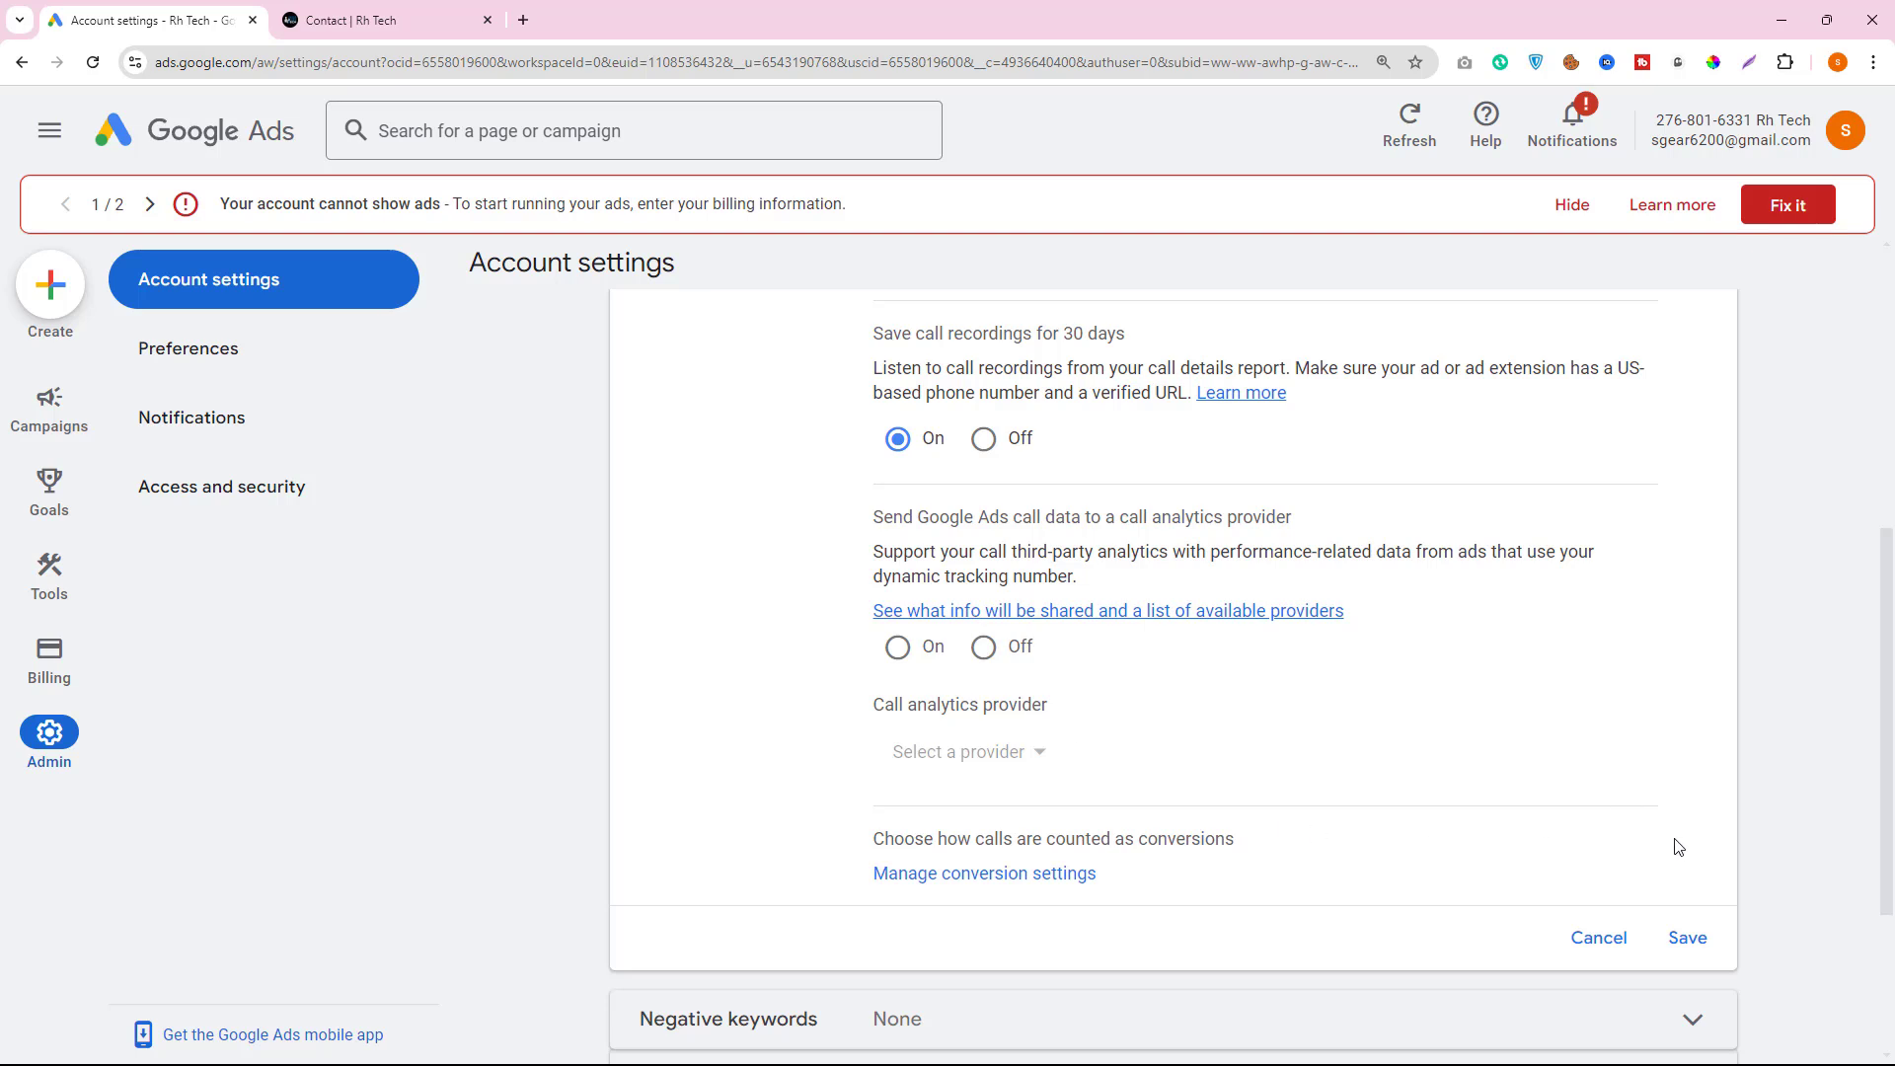
scroll(1575, 930, "down", 3)
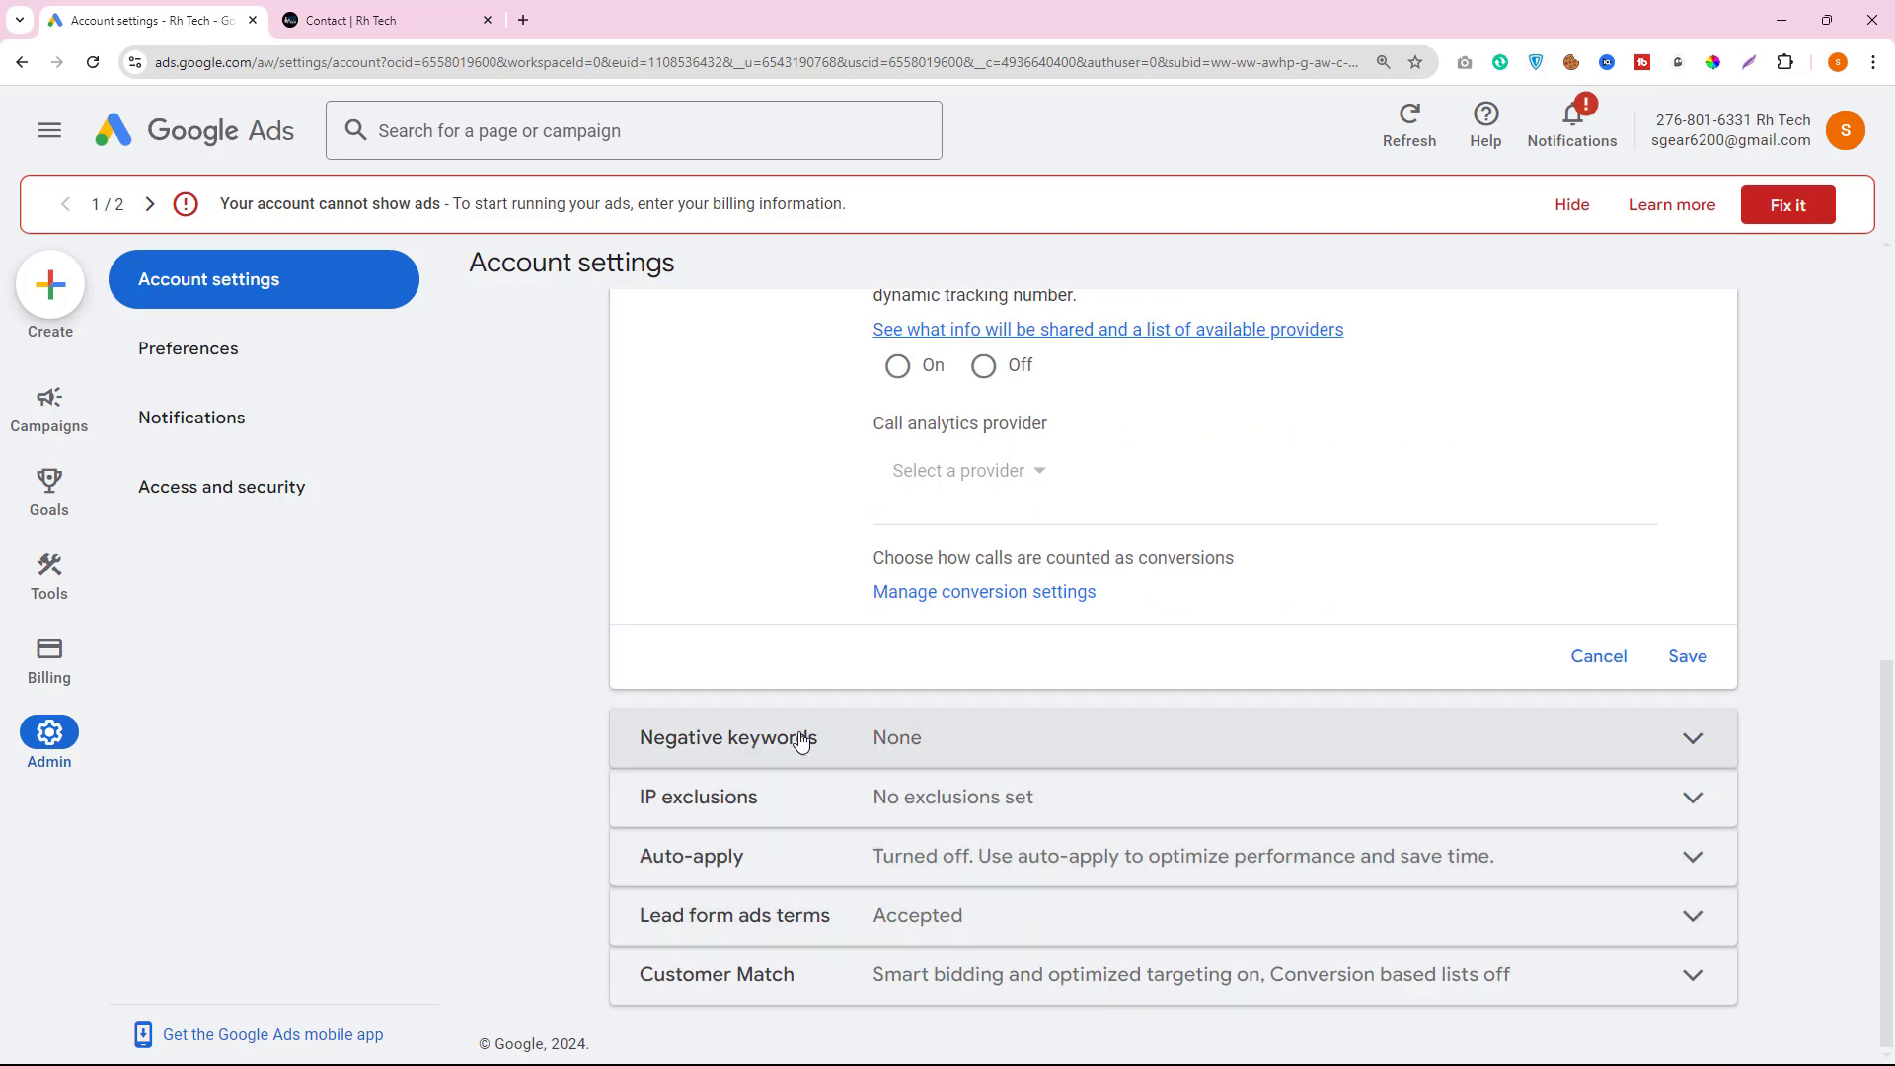
left_click(1684, 657)
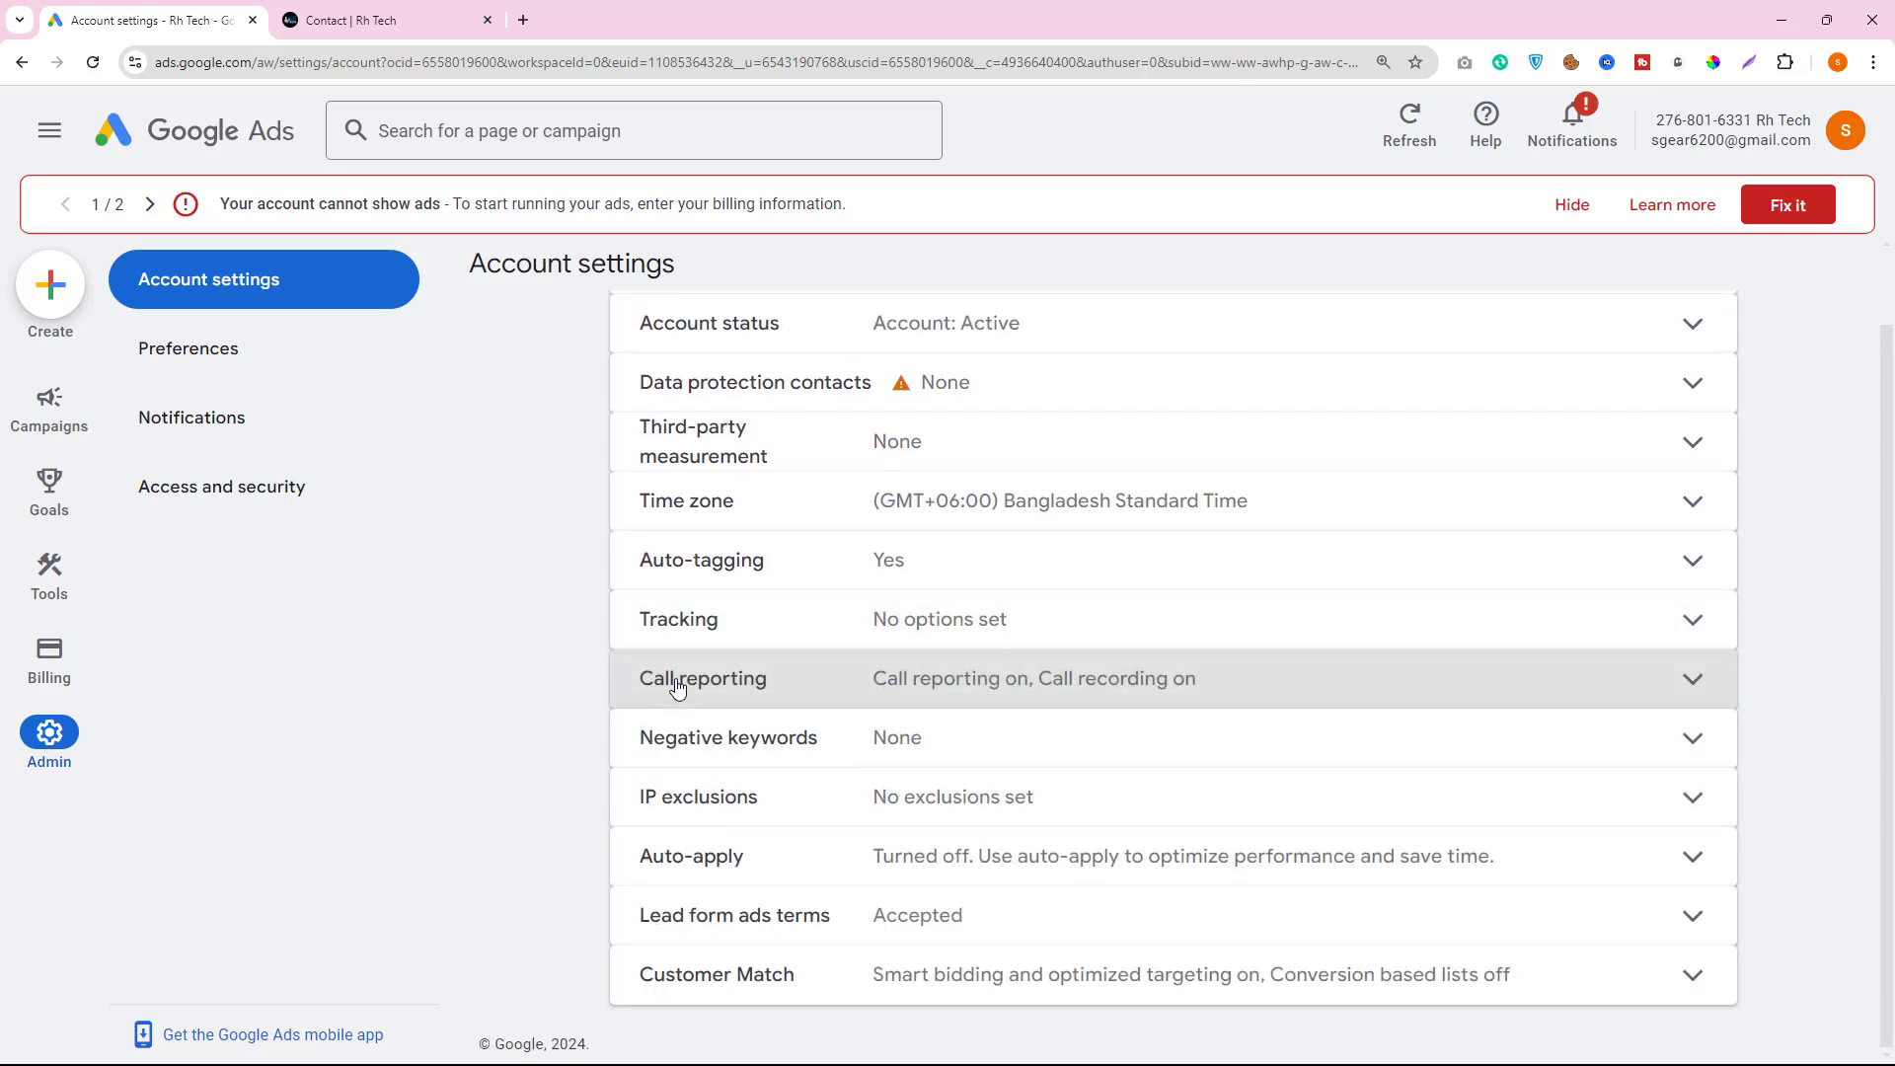
- Check the default call conversion action through Call reporting's conversion settings, keeping Calls from ads, and return to the account settings
left_click(1051, 694)
scroll(1073, 876, "down", 6)
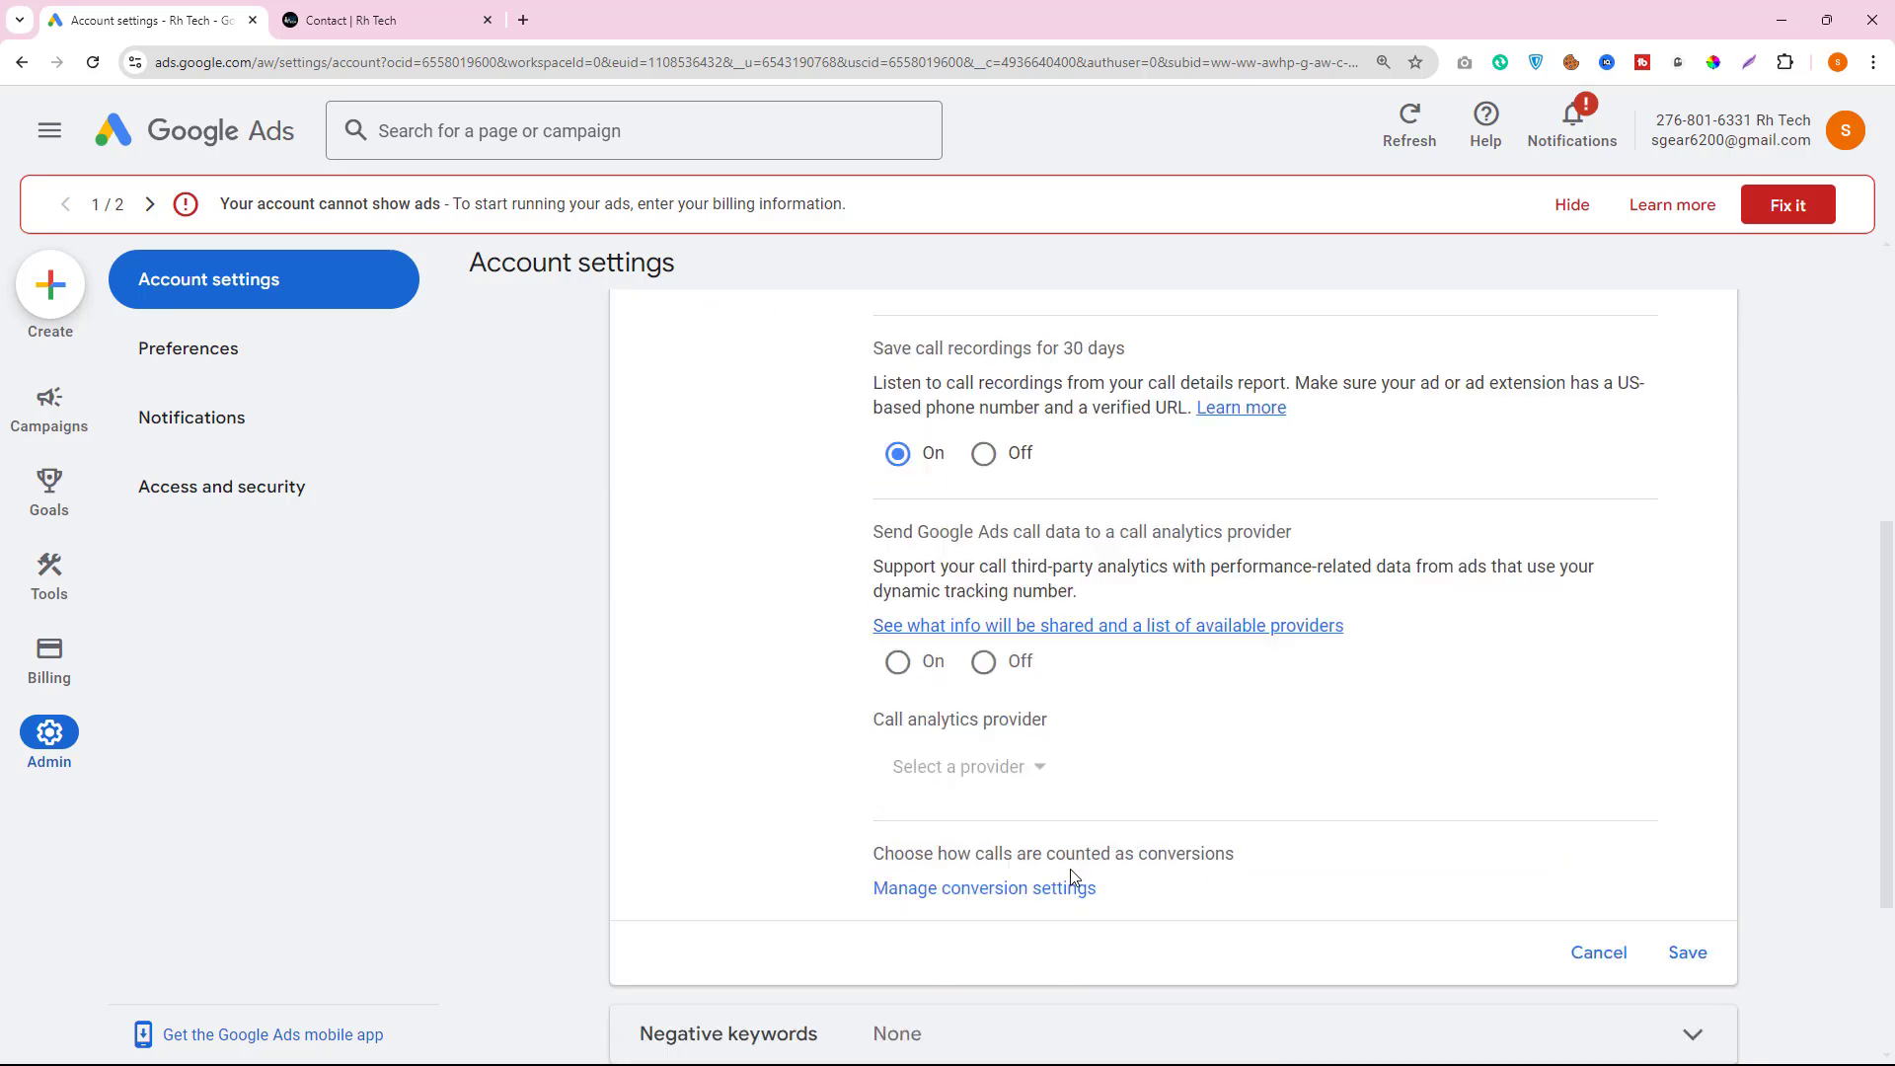
left_click(1014, 888)
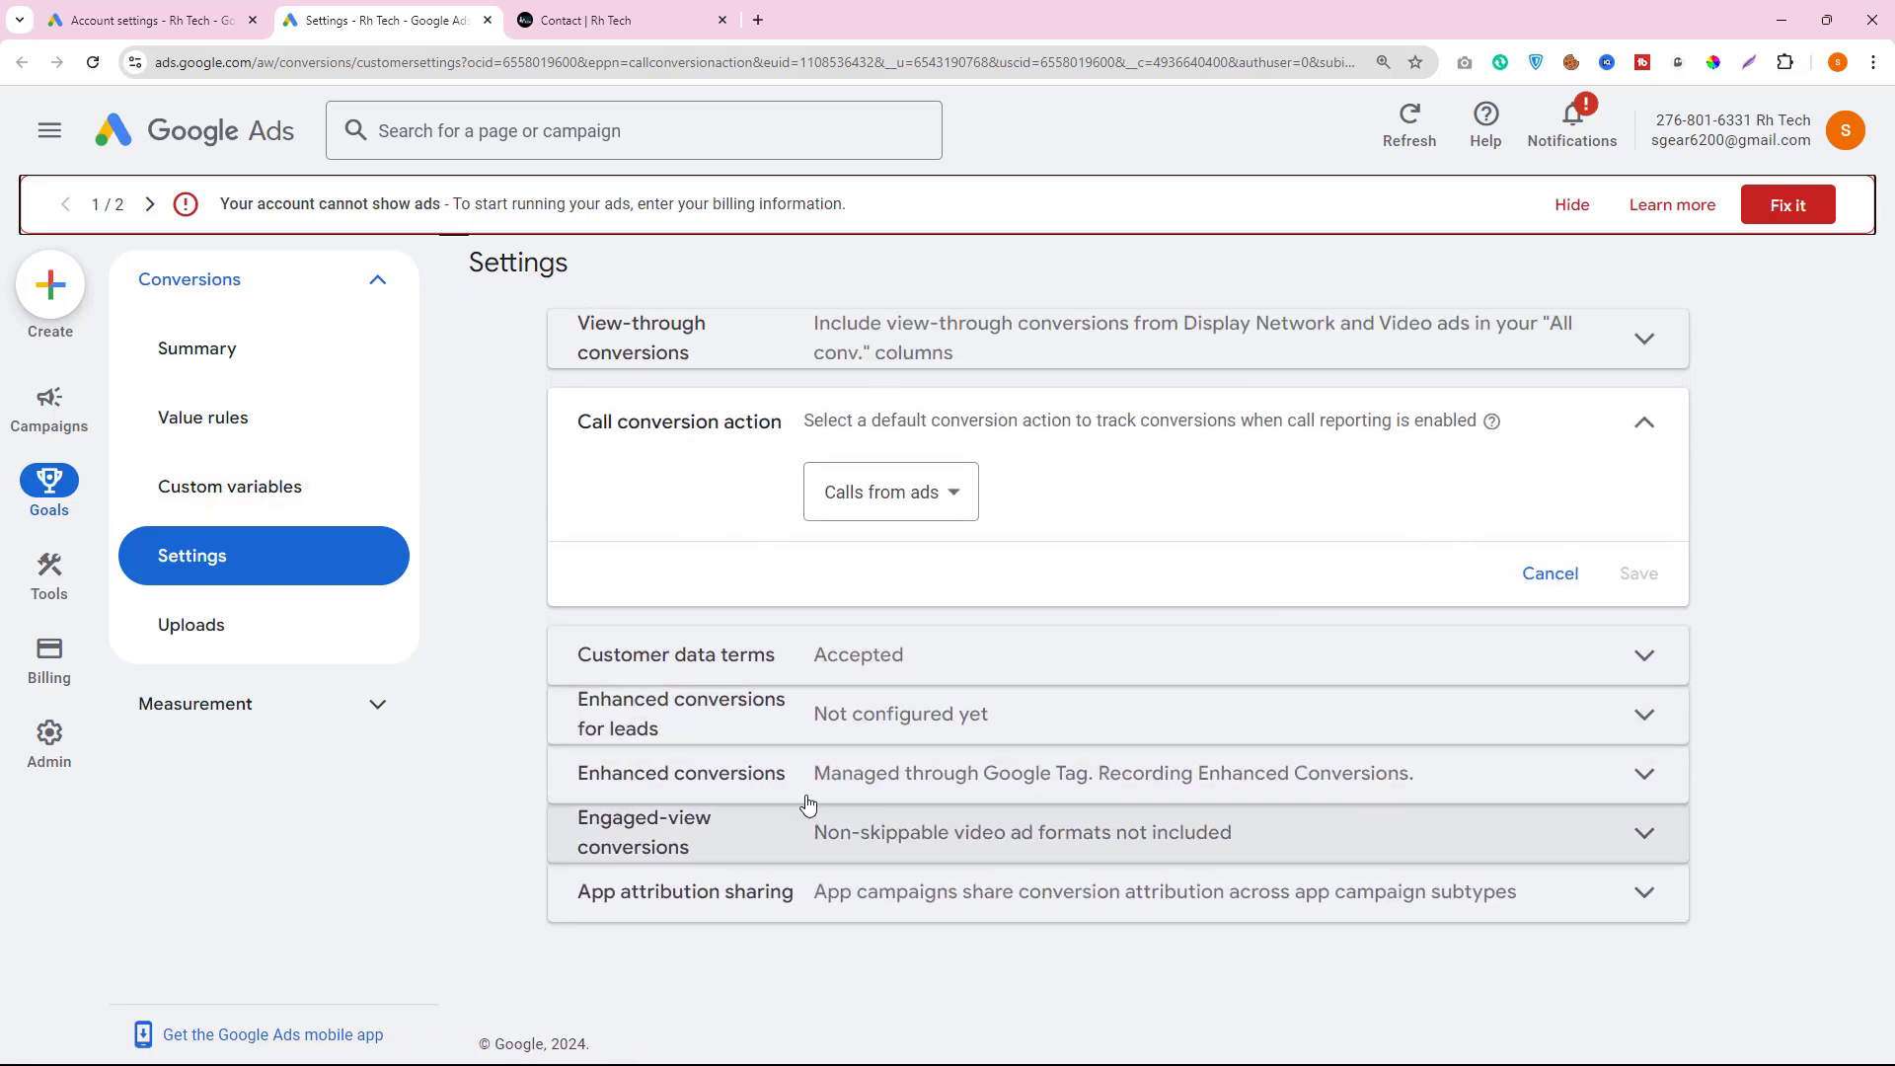
left_click(918, 511)
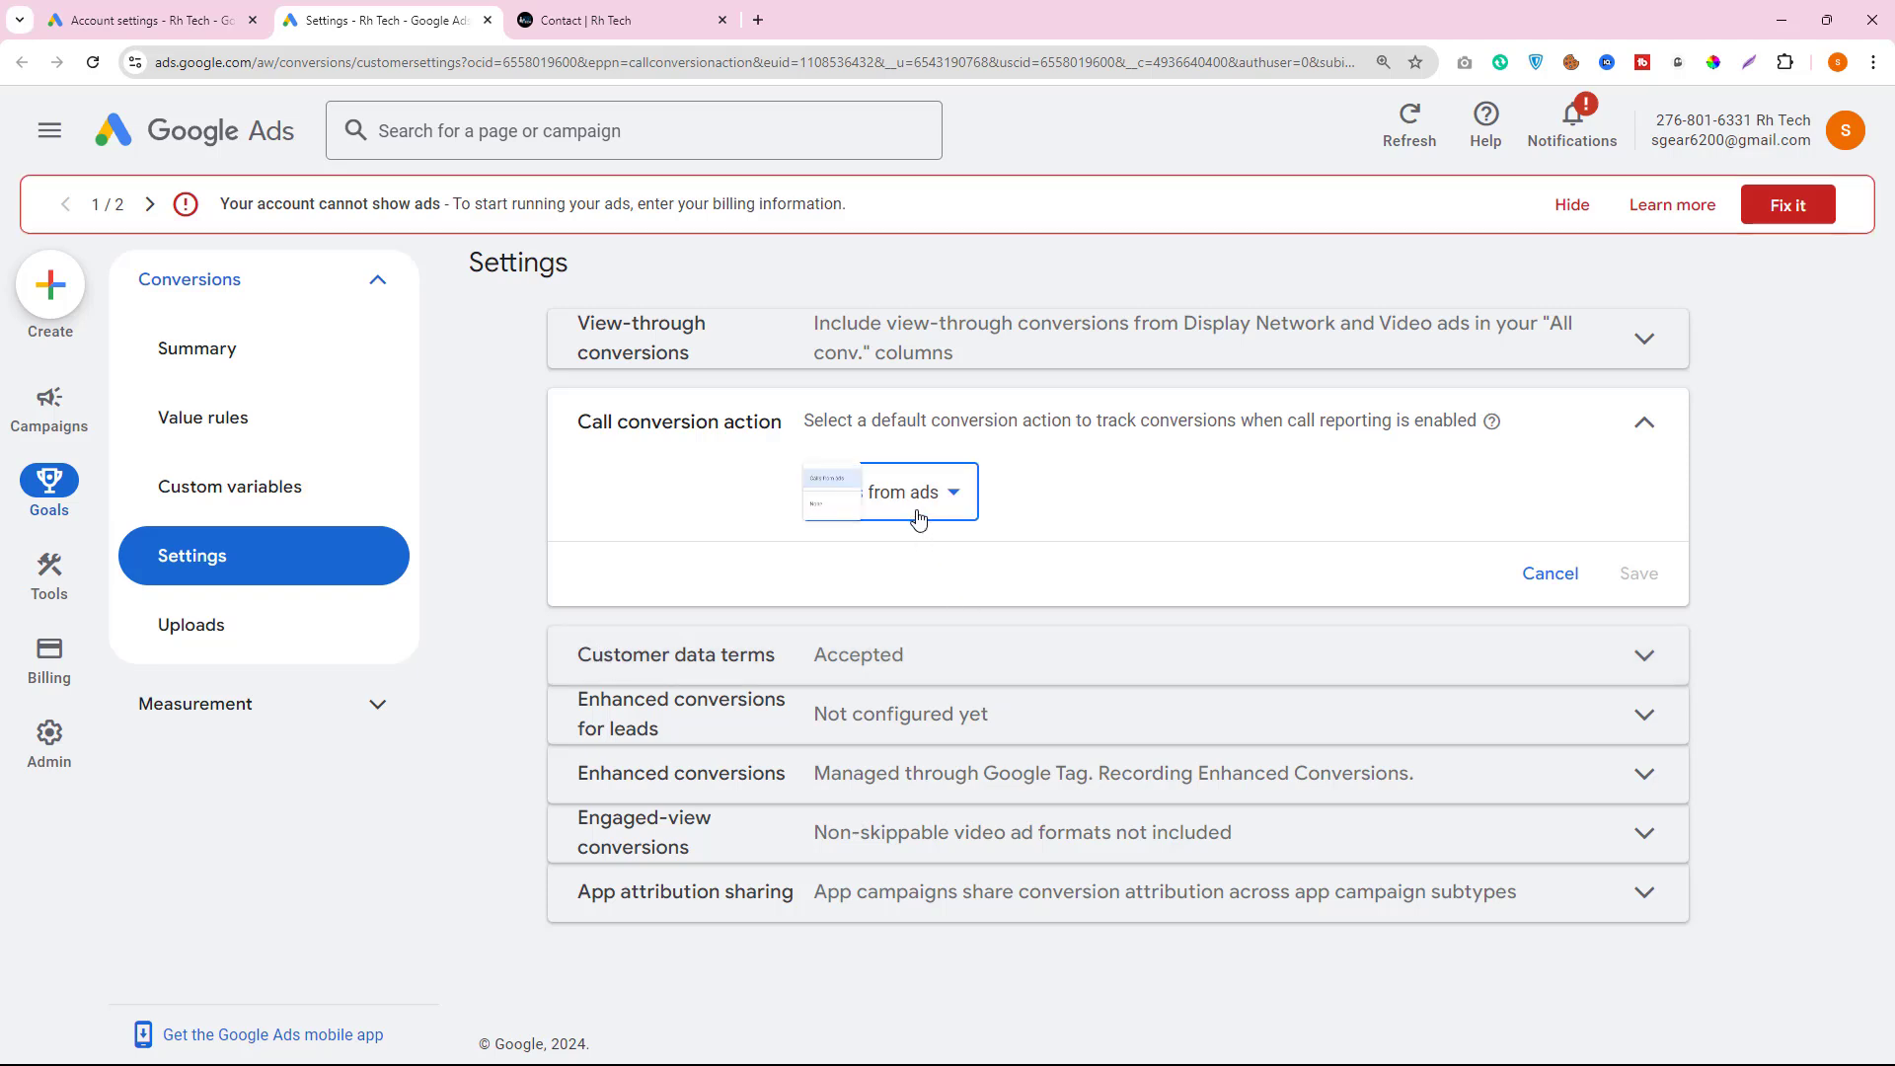
left_click(906, 515)
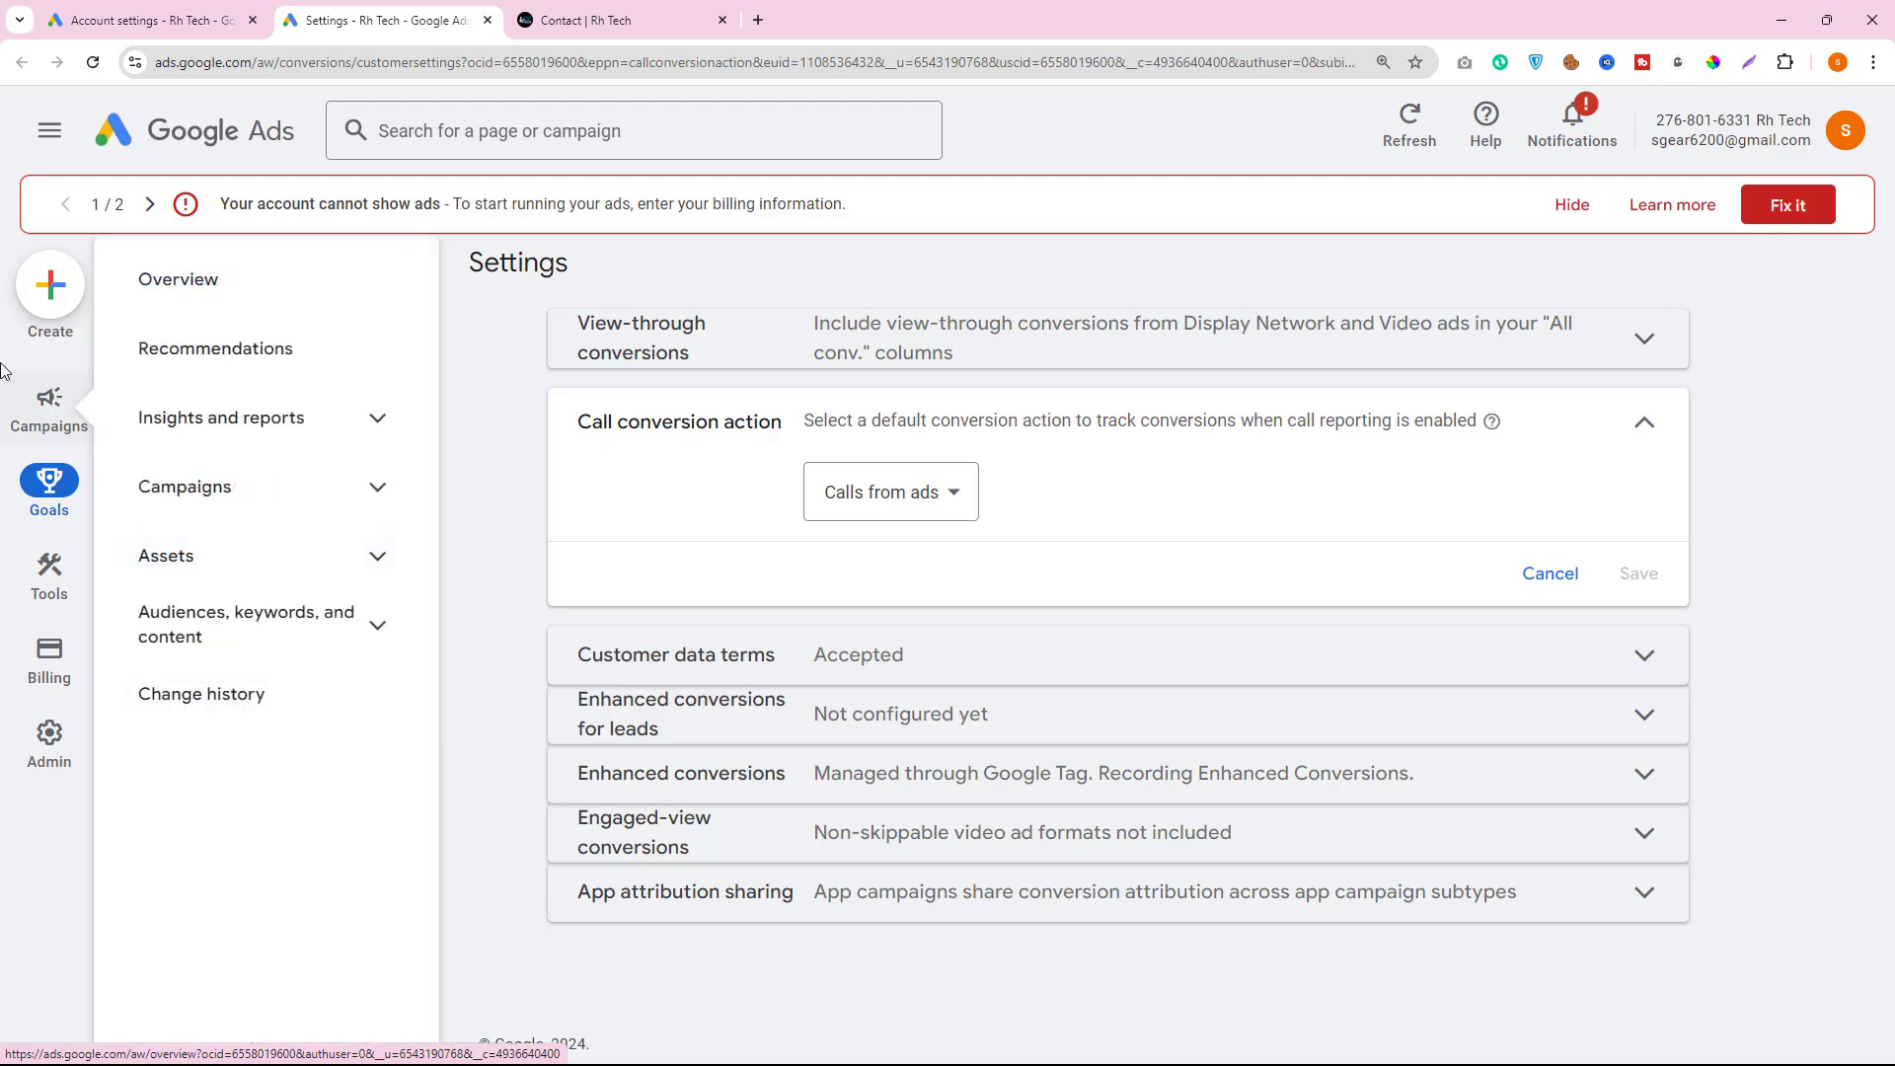
left_click(158, 20)
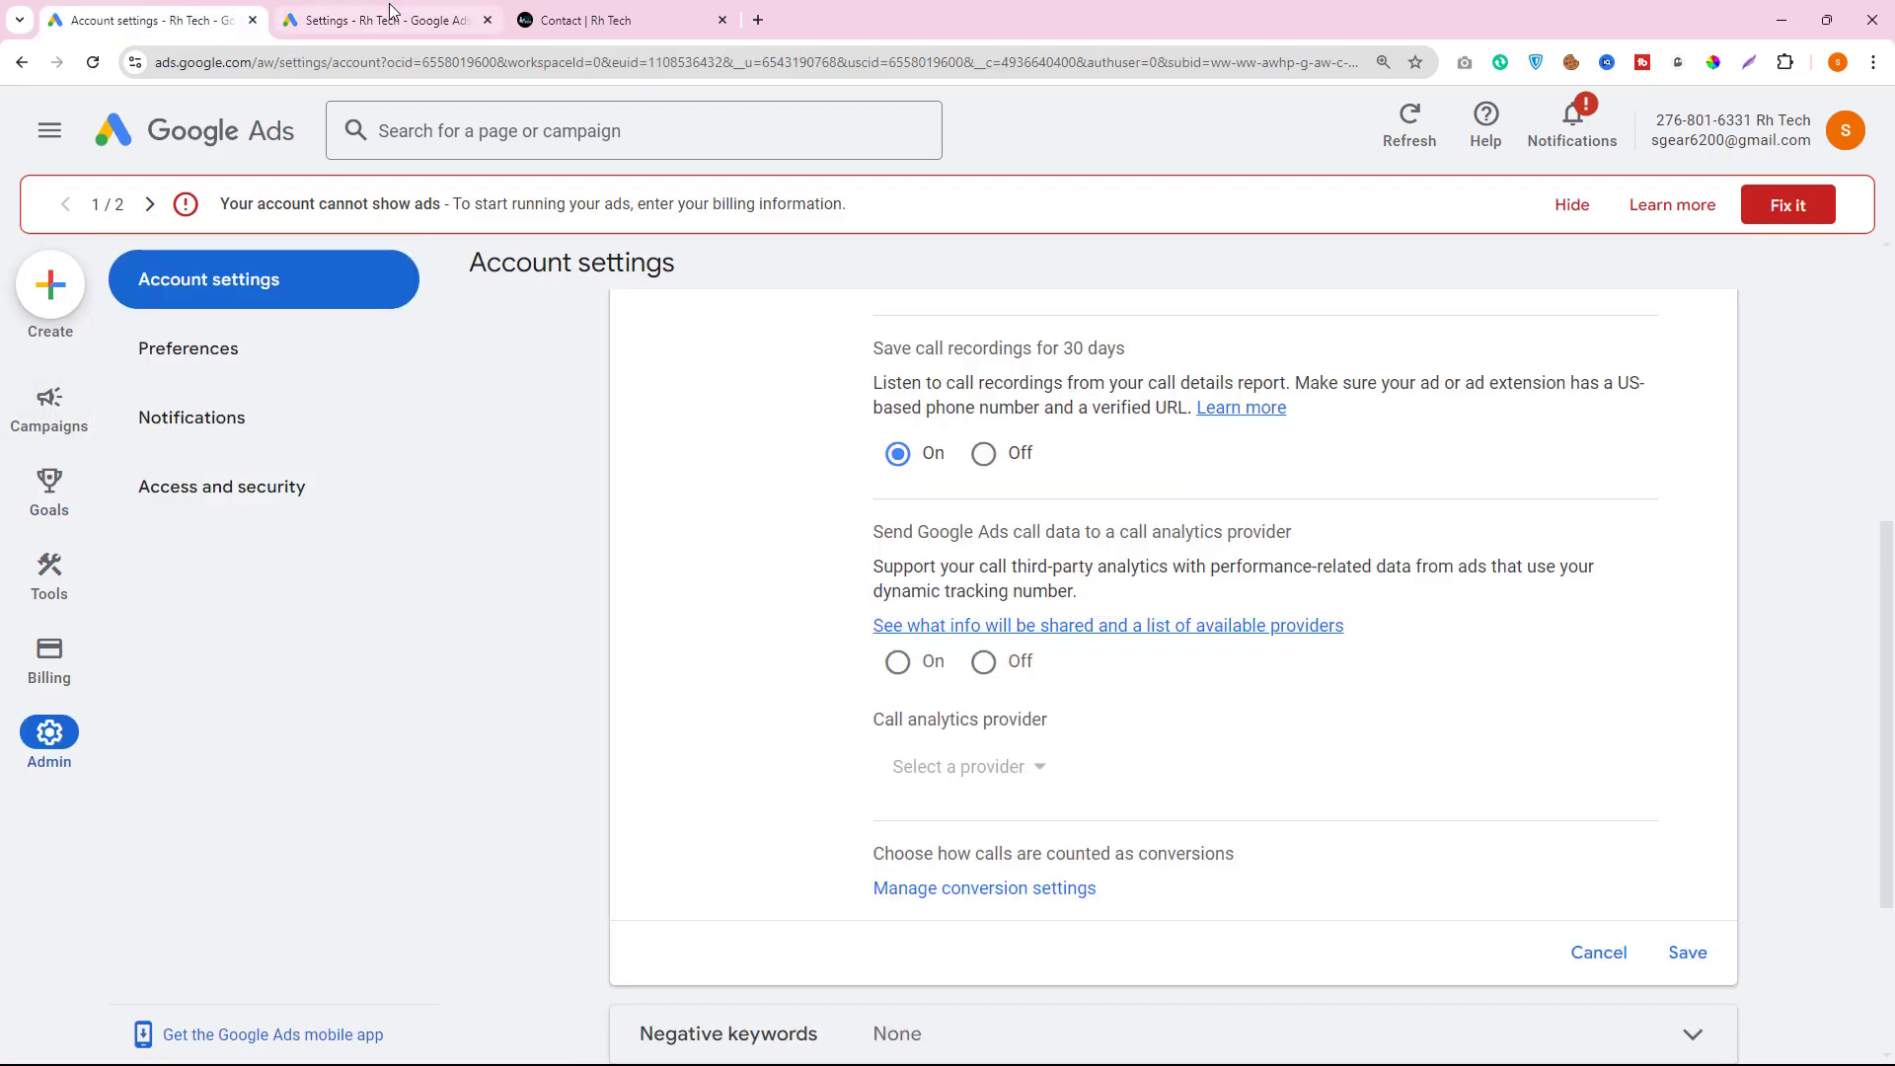
- Close the extra conversion settings page and open the Conversions summary under the account's goals
left_click(486, 20)
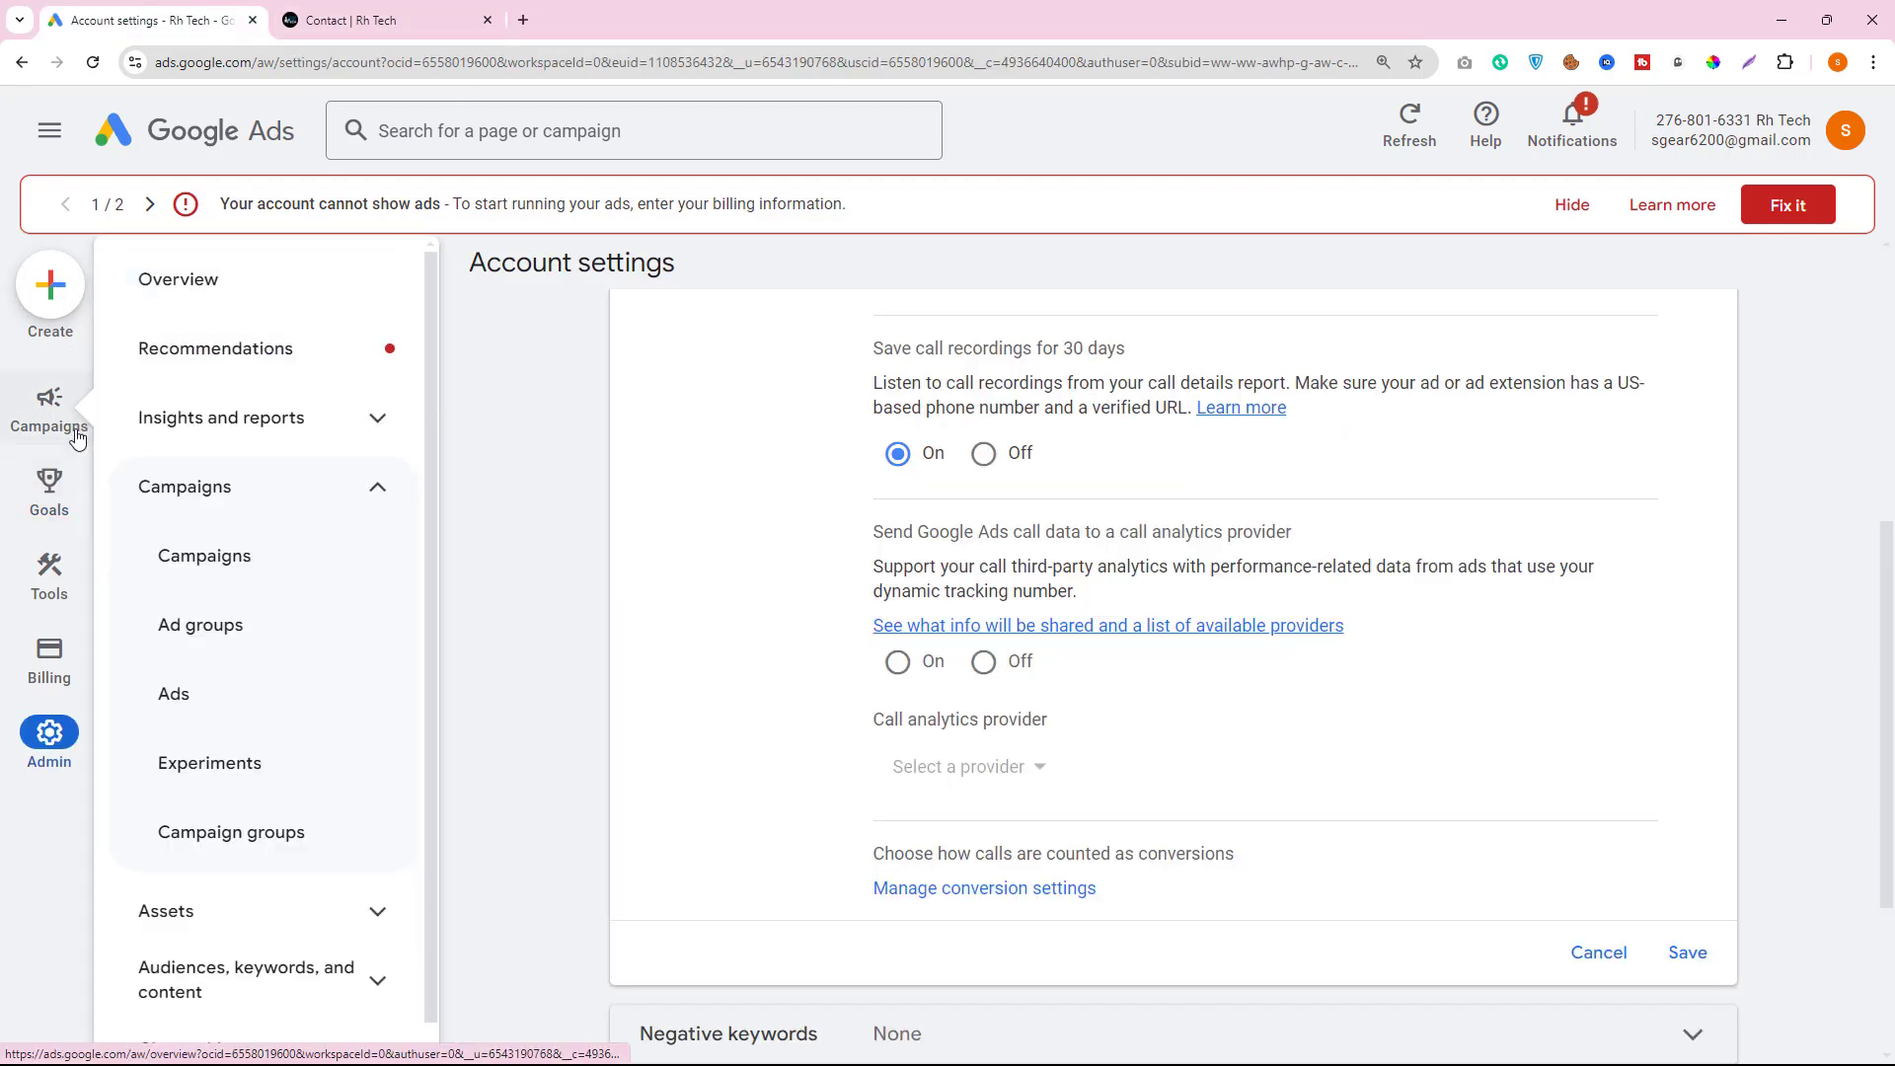
mouse_move(47, 643)
mouse_move(51, 489)
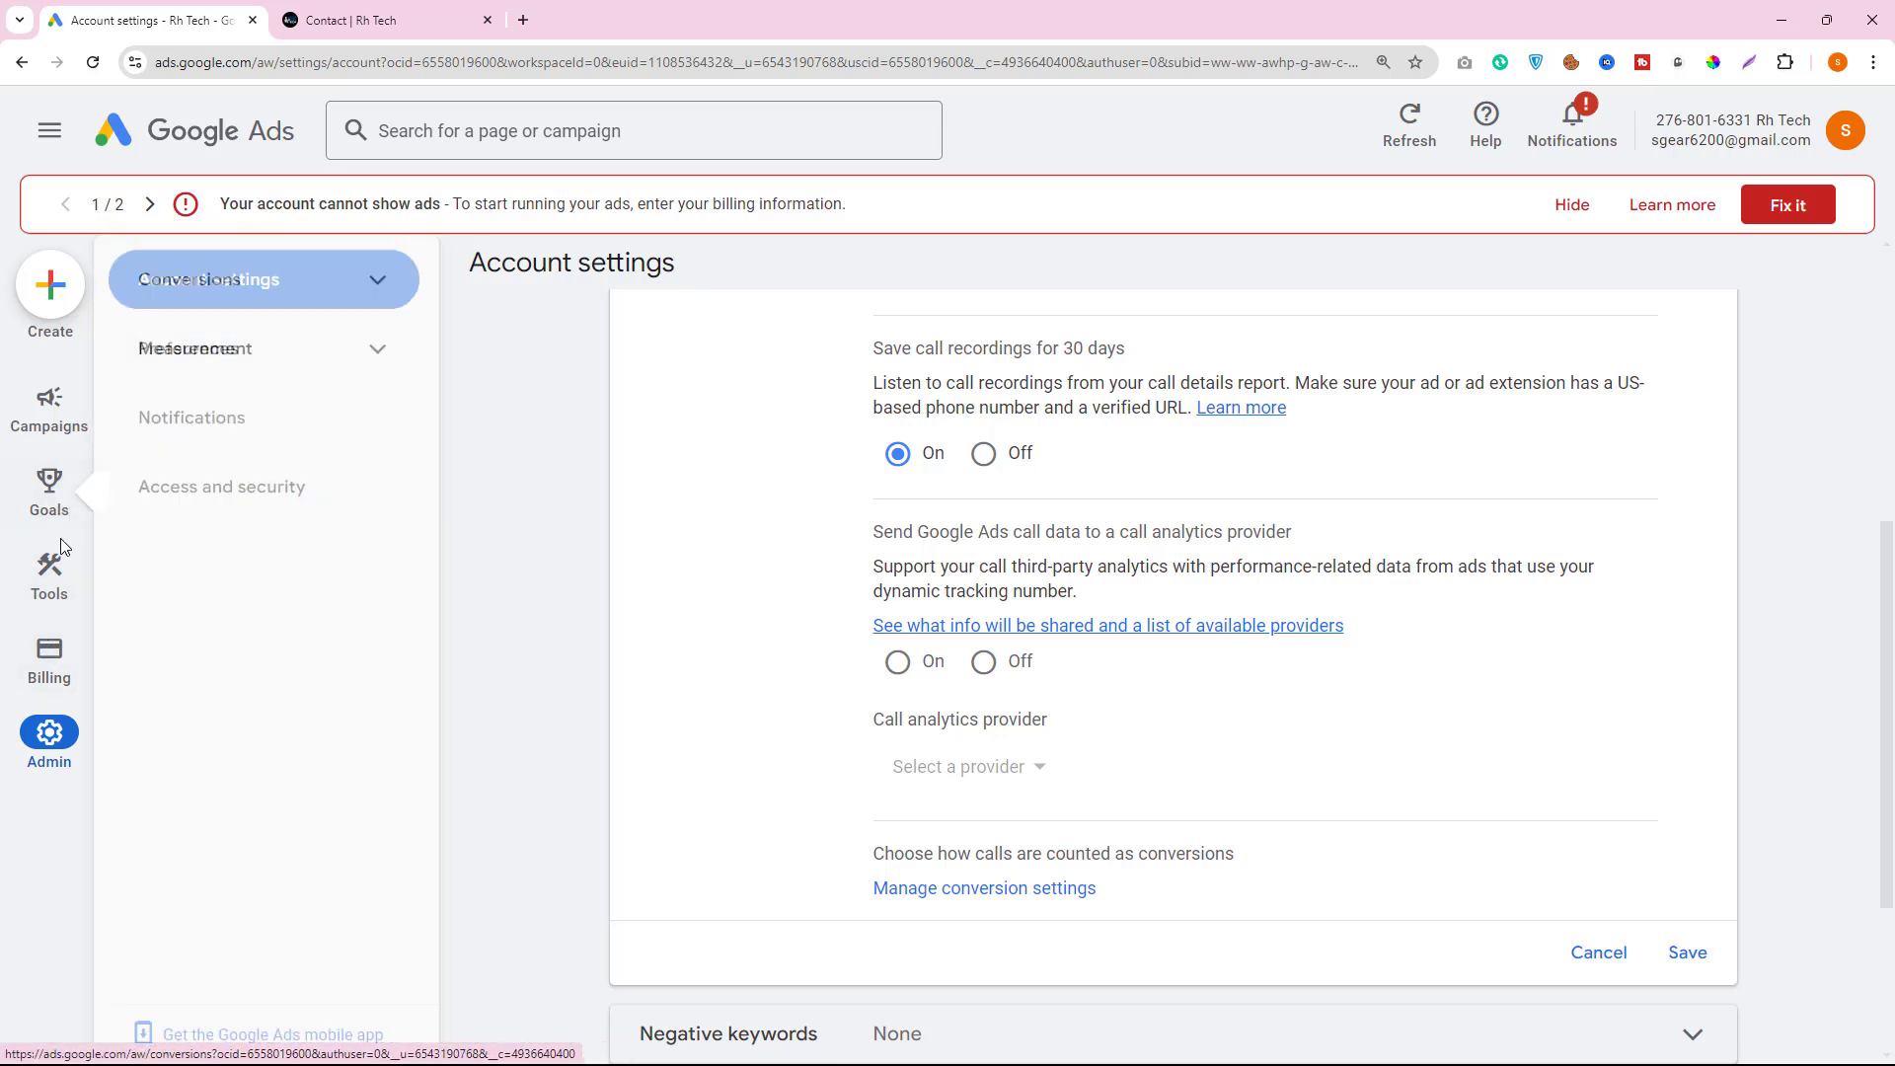
left_click(209, 294)
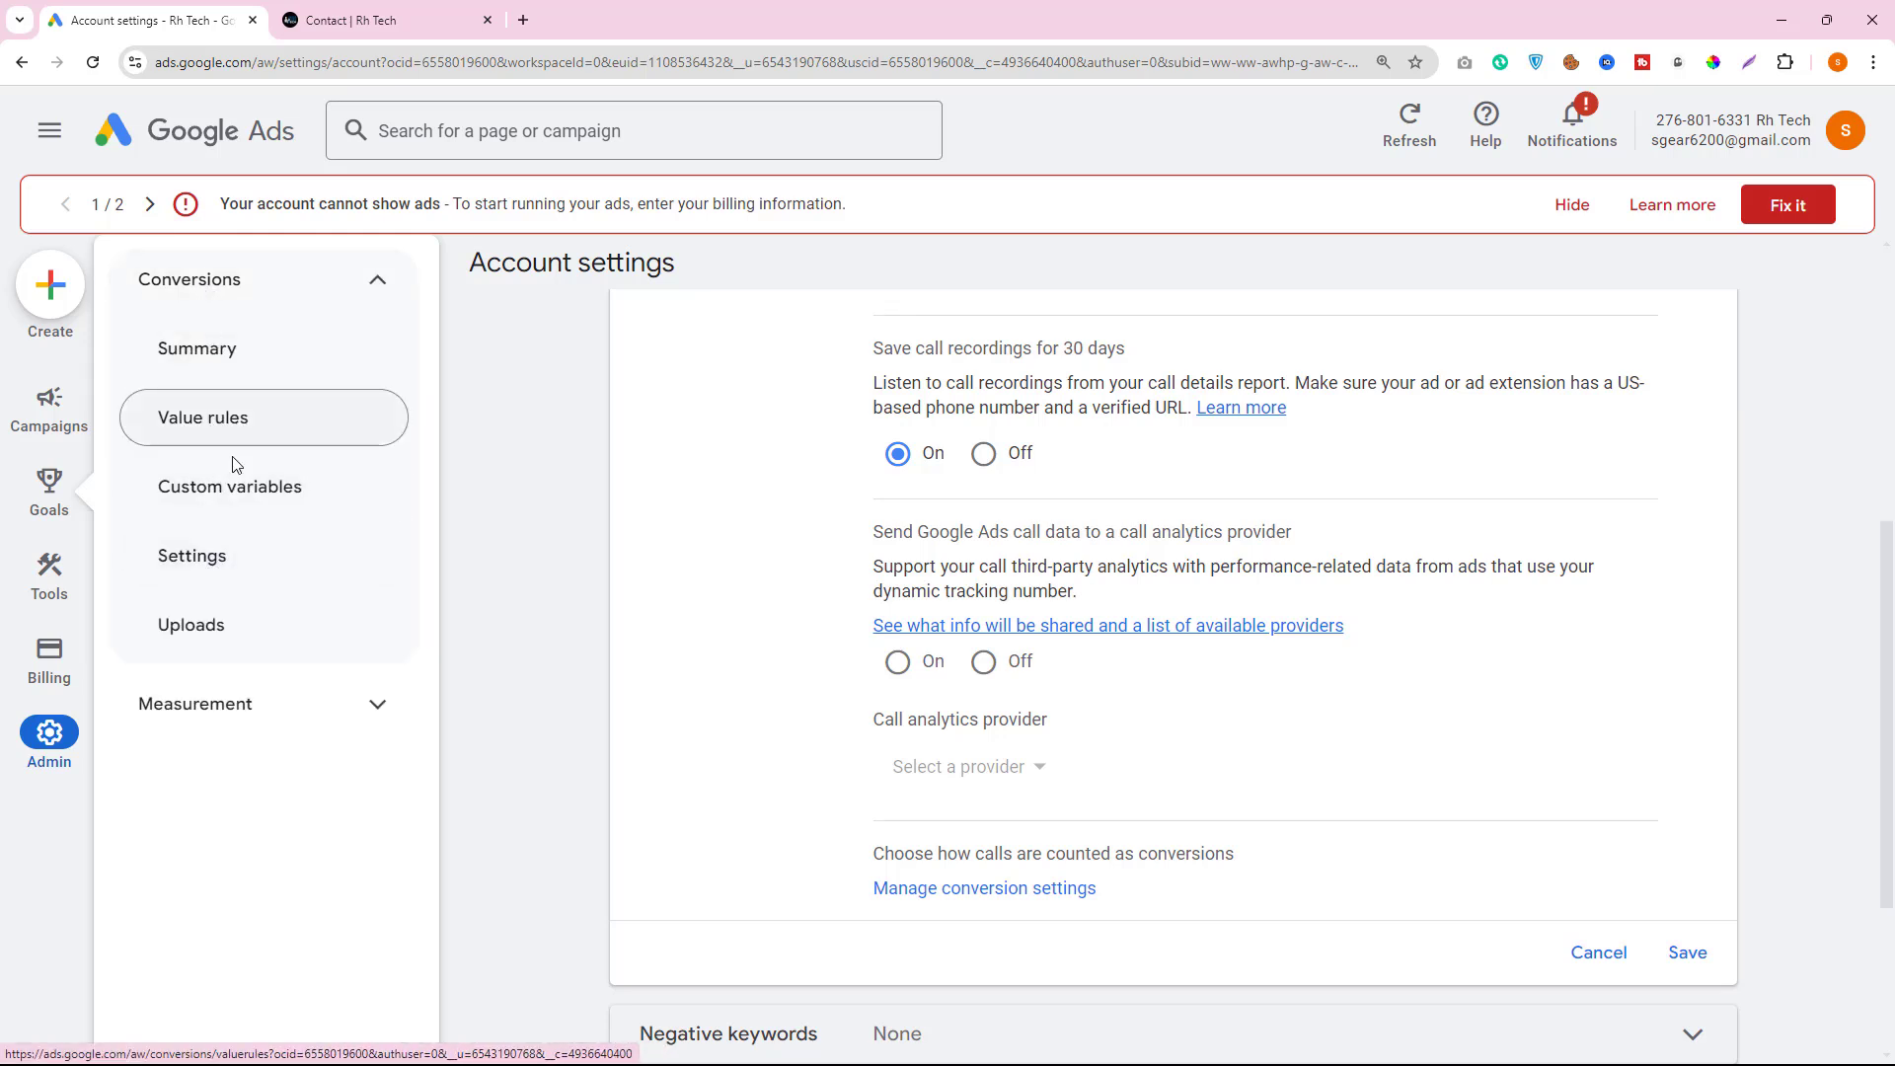
left_click(219, 575)
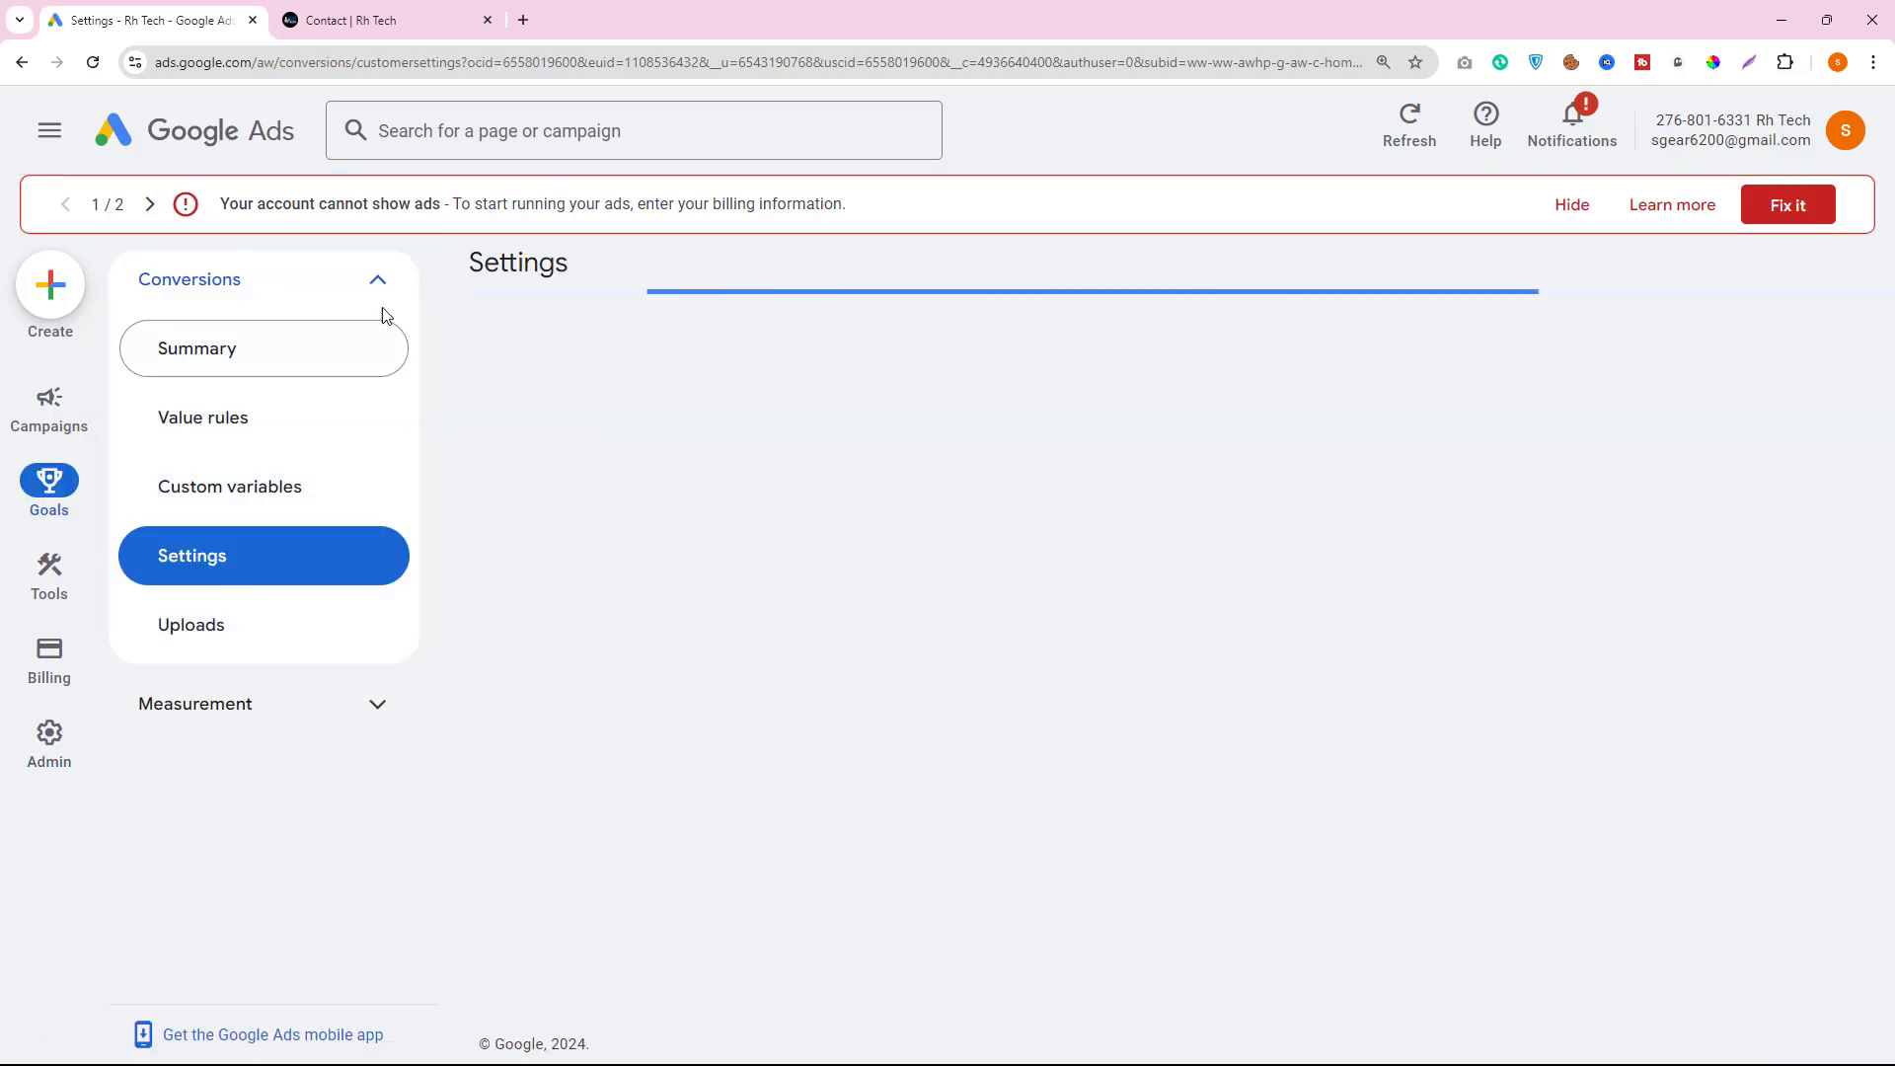
left_click(210, 370)
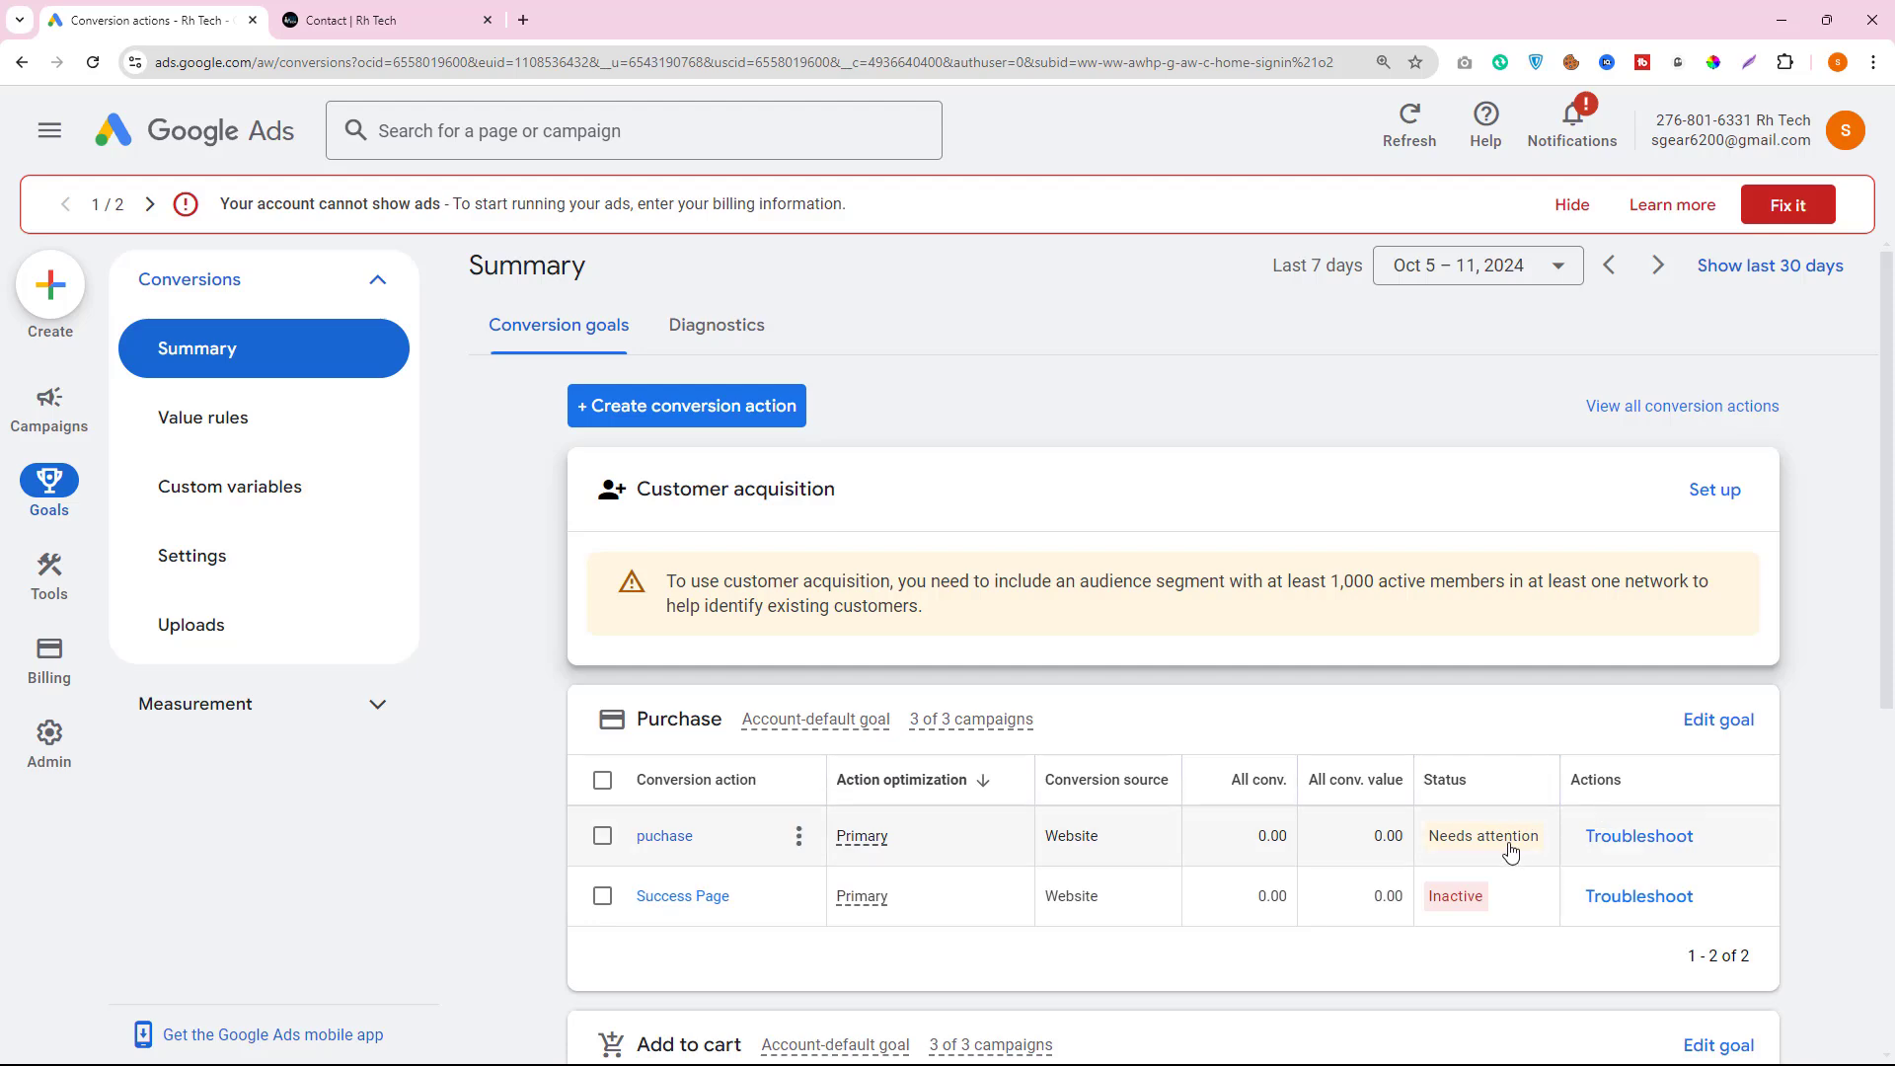
- Start a new conversion action that tracks phone calls and bring the call source options into view
left_click(693, 416)
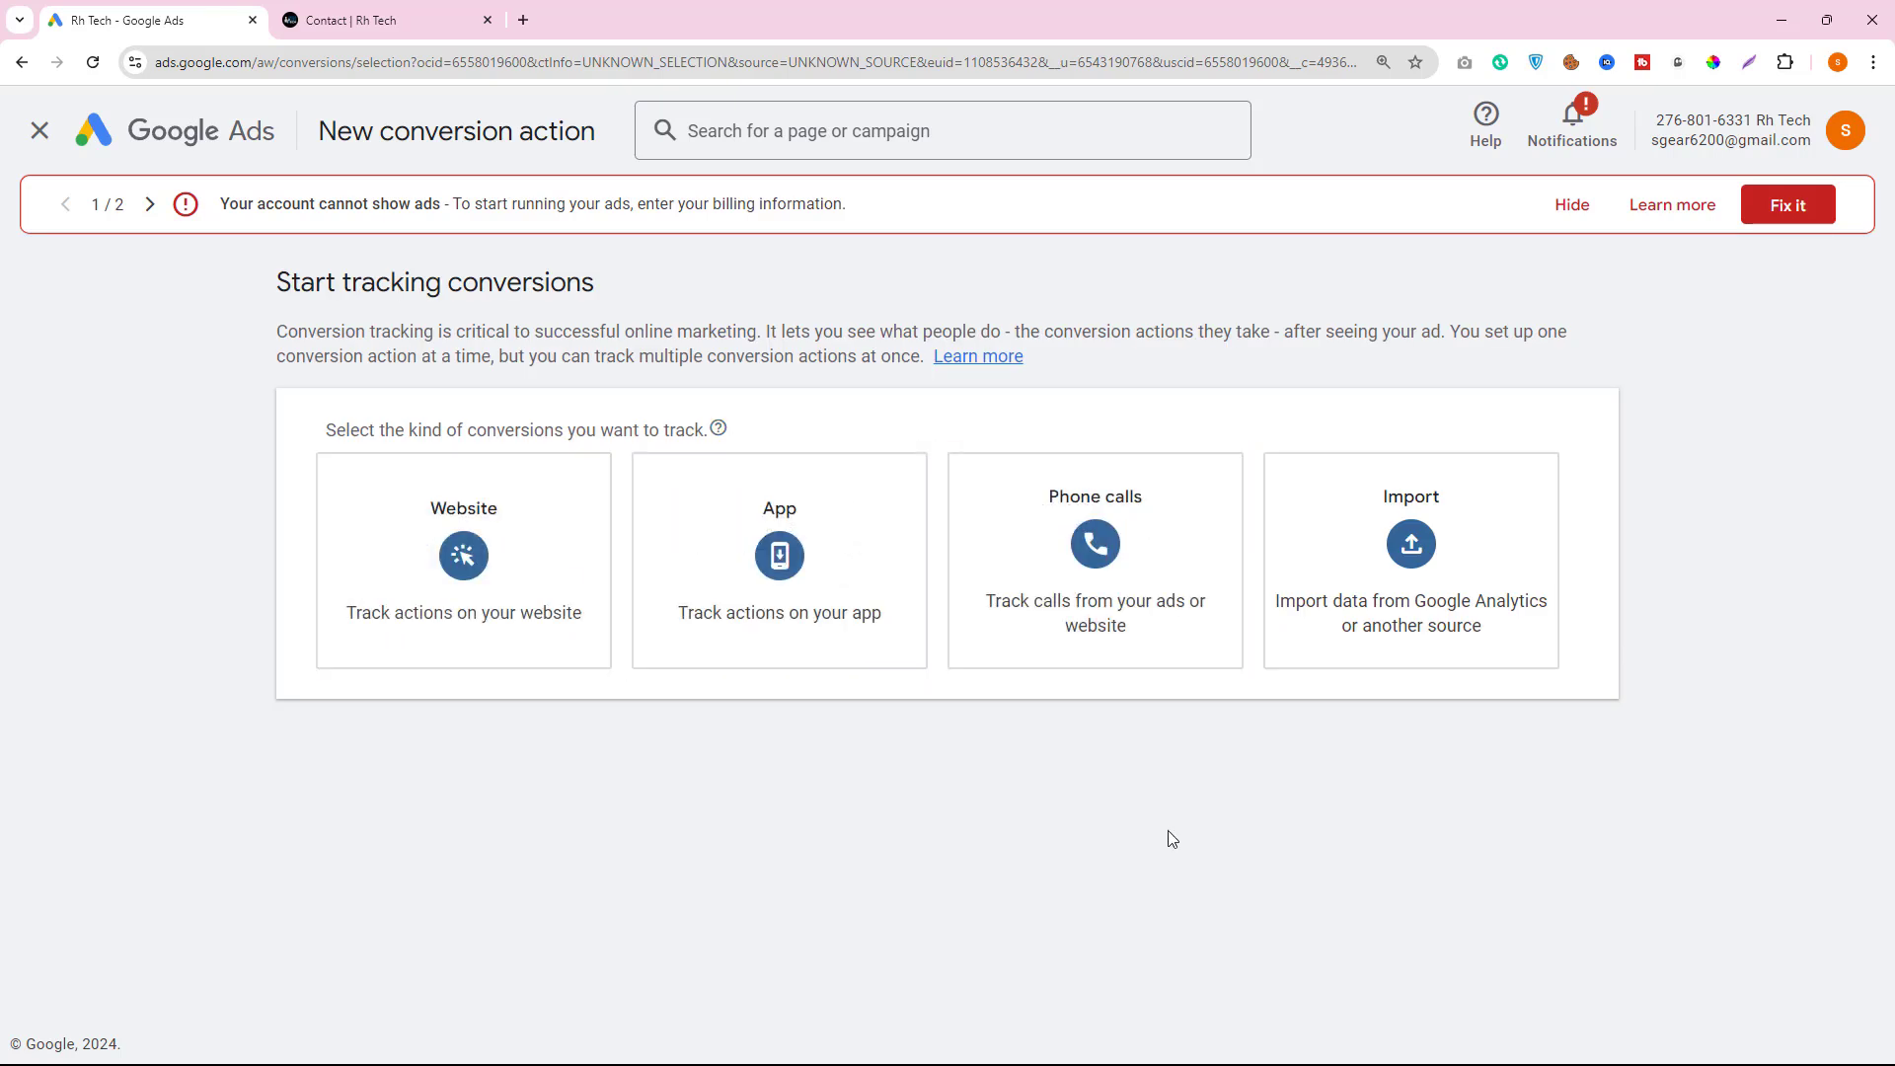
left_click(1079, 550)
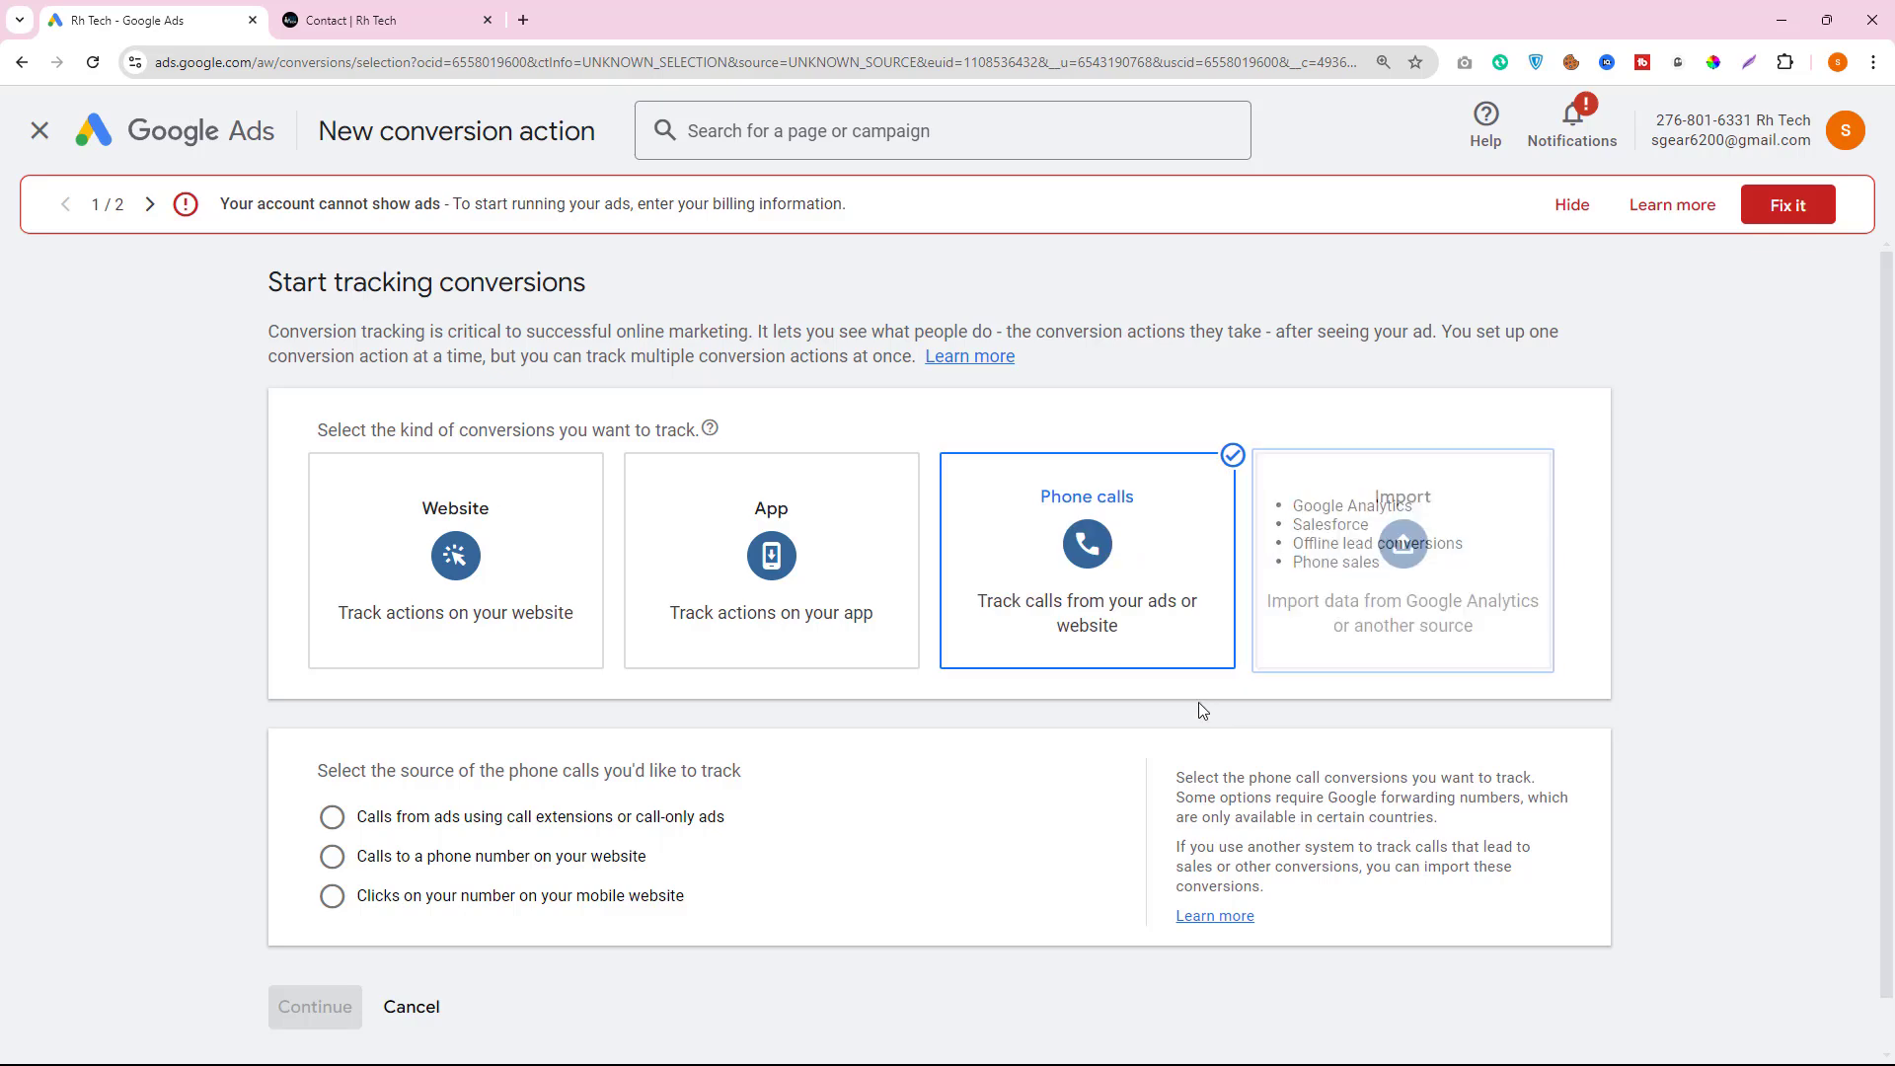
scroll(1174, 721, "down", 1)
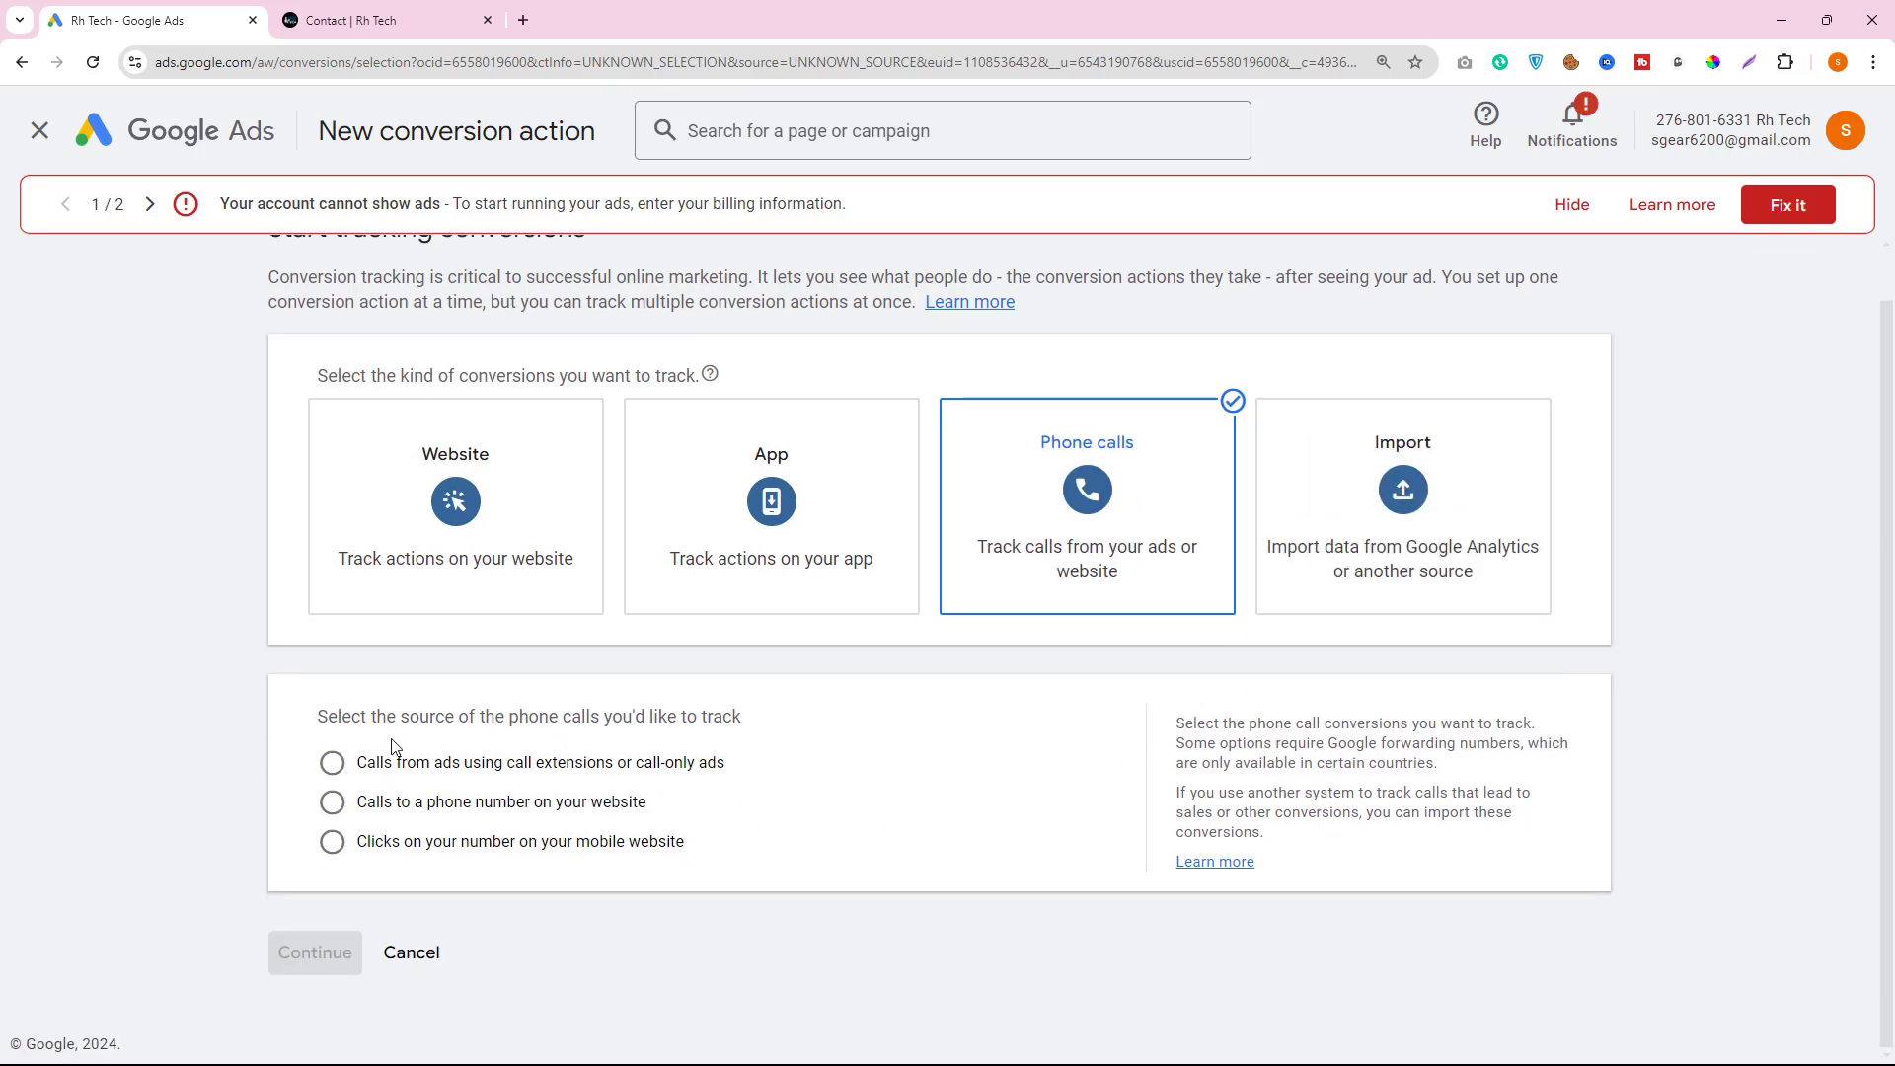
key("ctrl+plus")
scroll(507, 698, "down", 3)
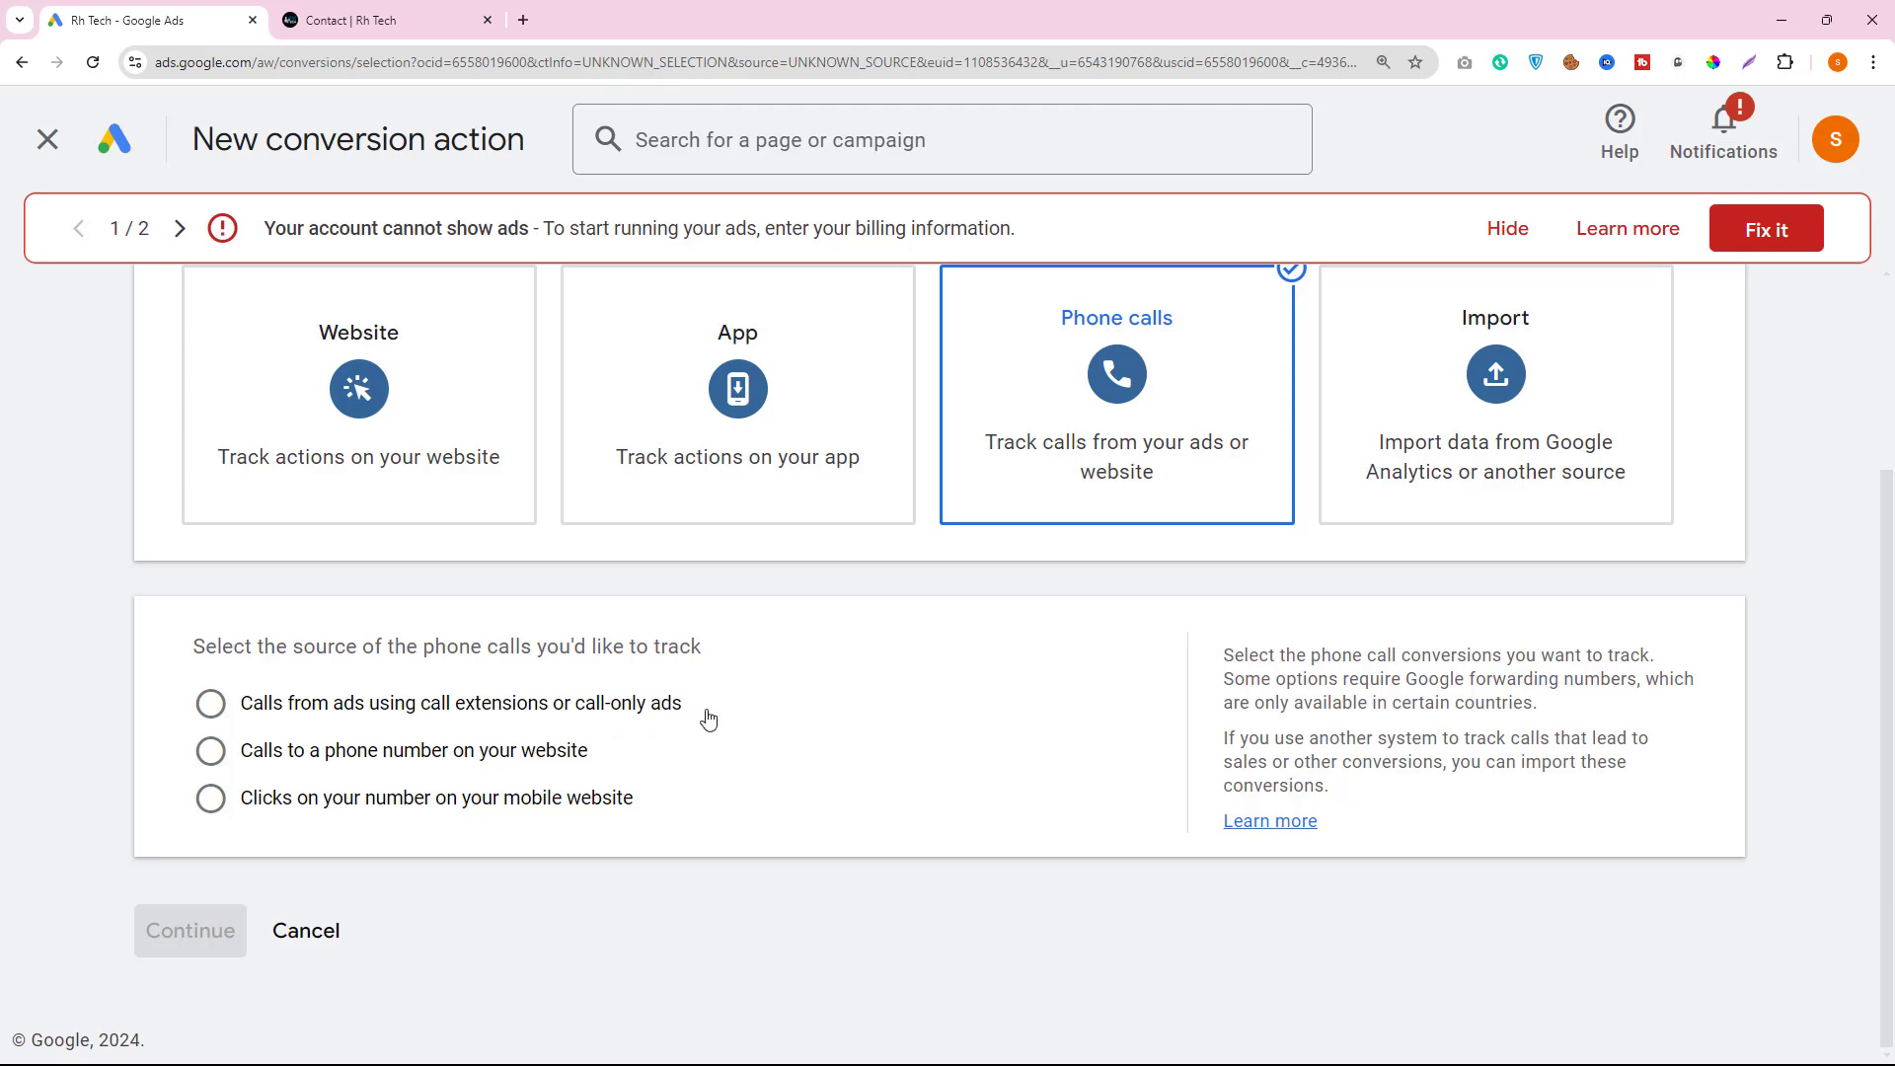
- Search Google Images in a new browser tab for "google call ads example" and enlarge the Ruler Analytics call-only ad example
left_click(523, 20)
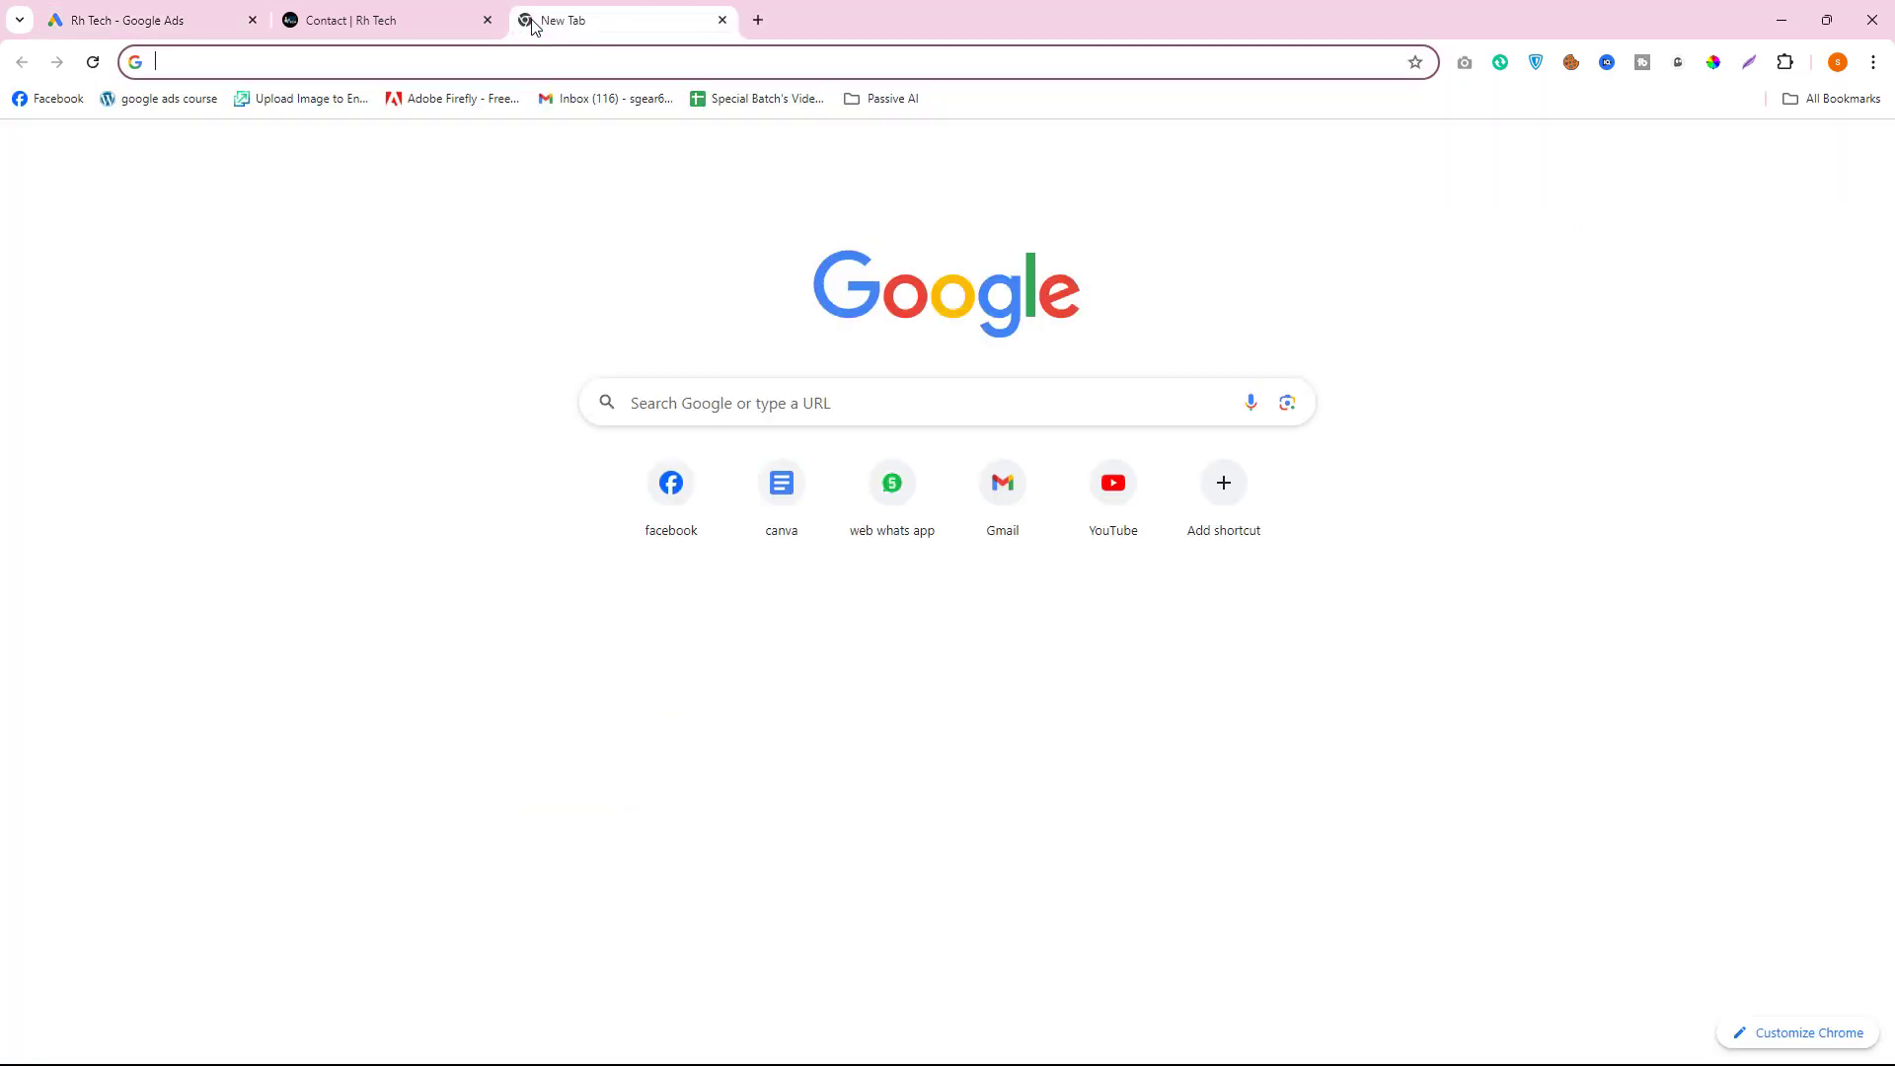
type("google")
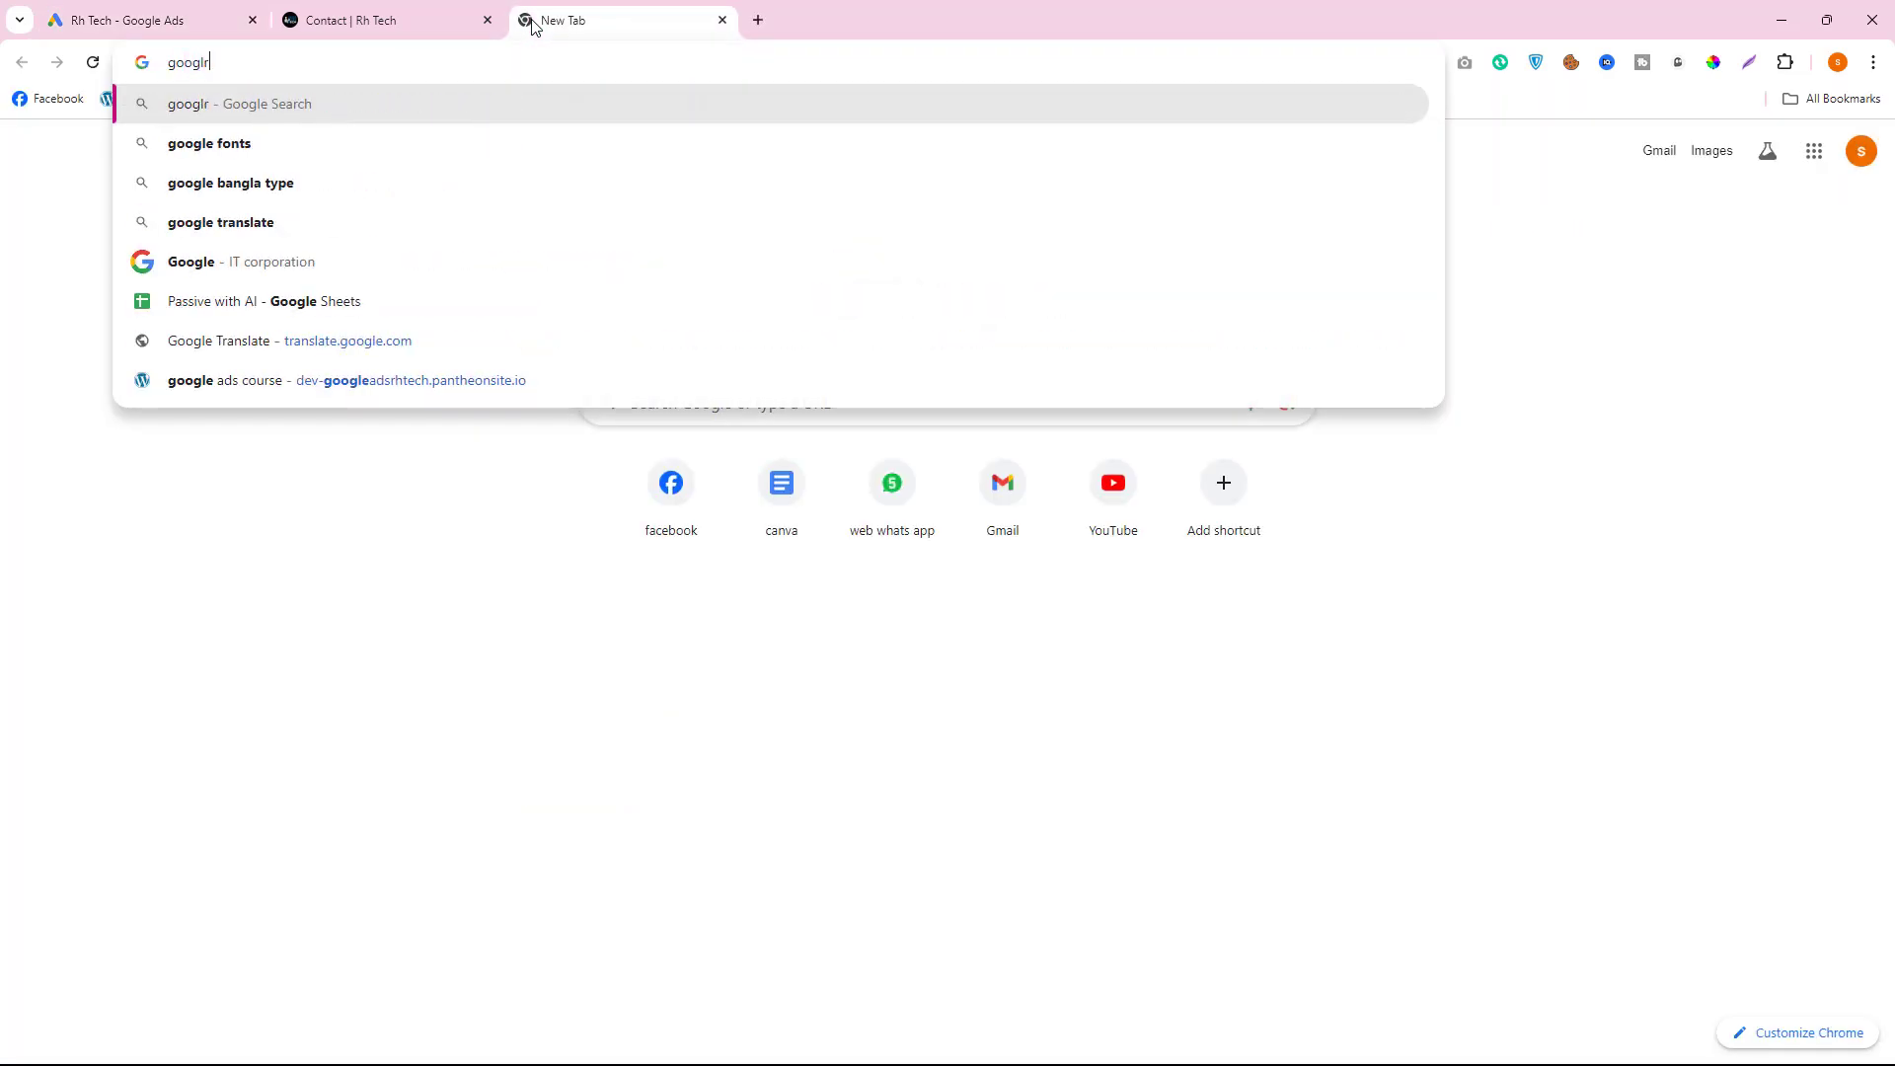
type(" call ads")
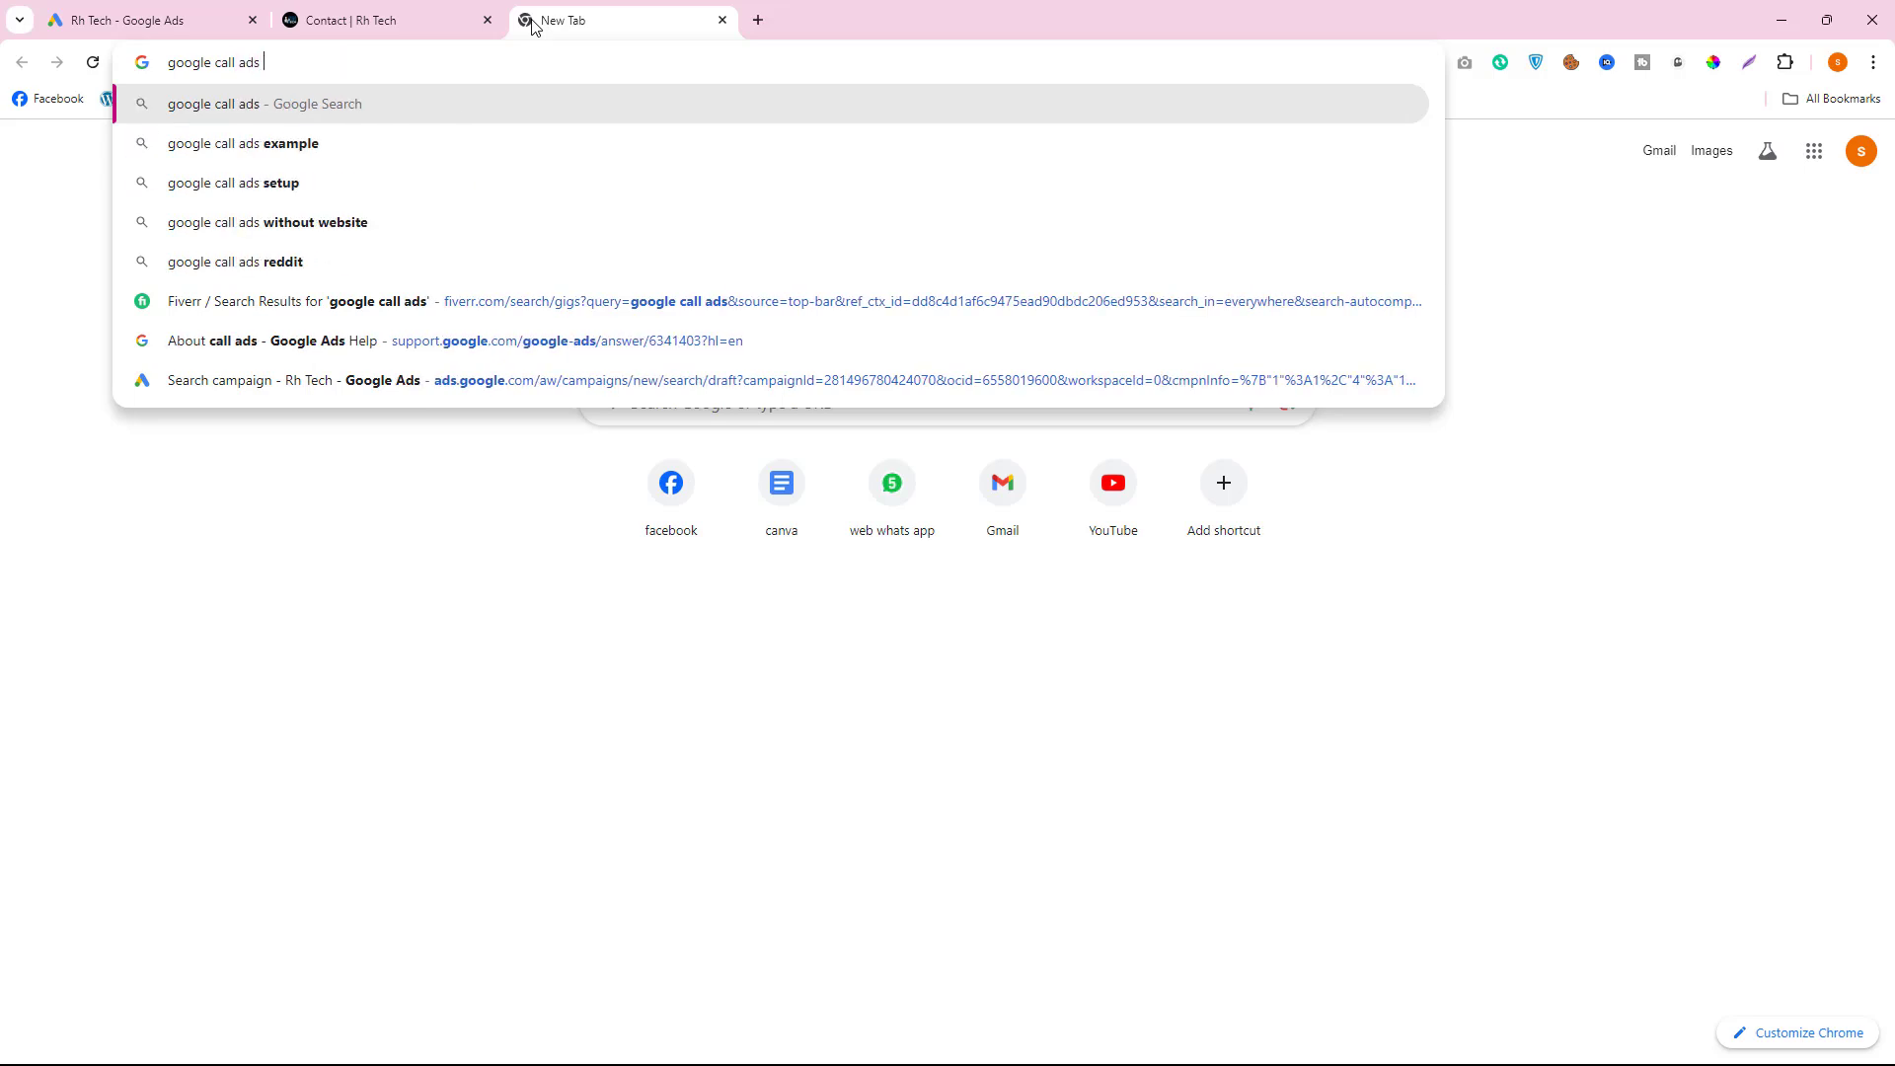
left_click(331, 140)
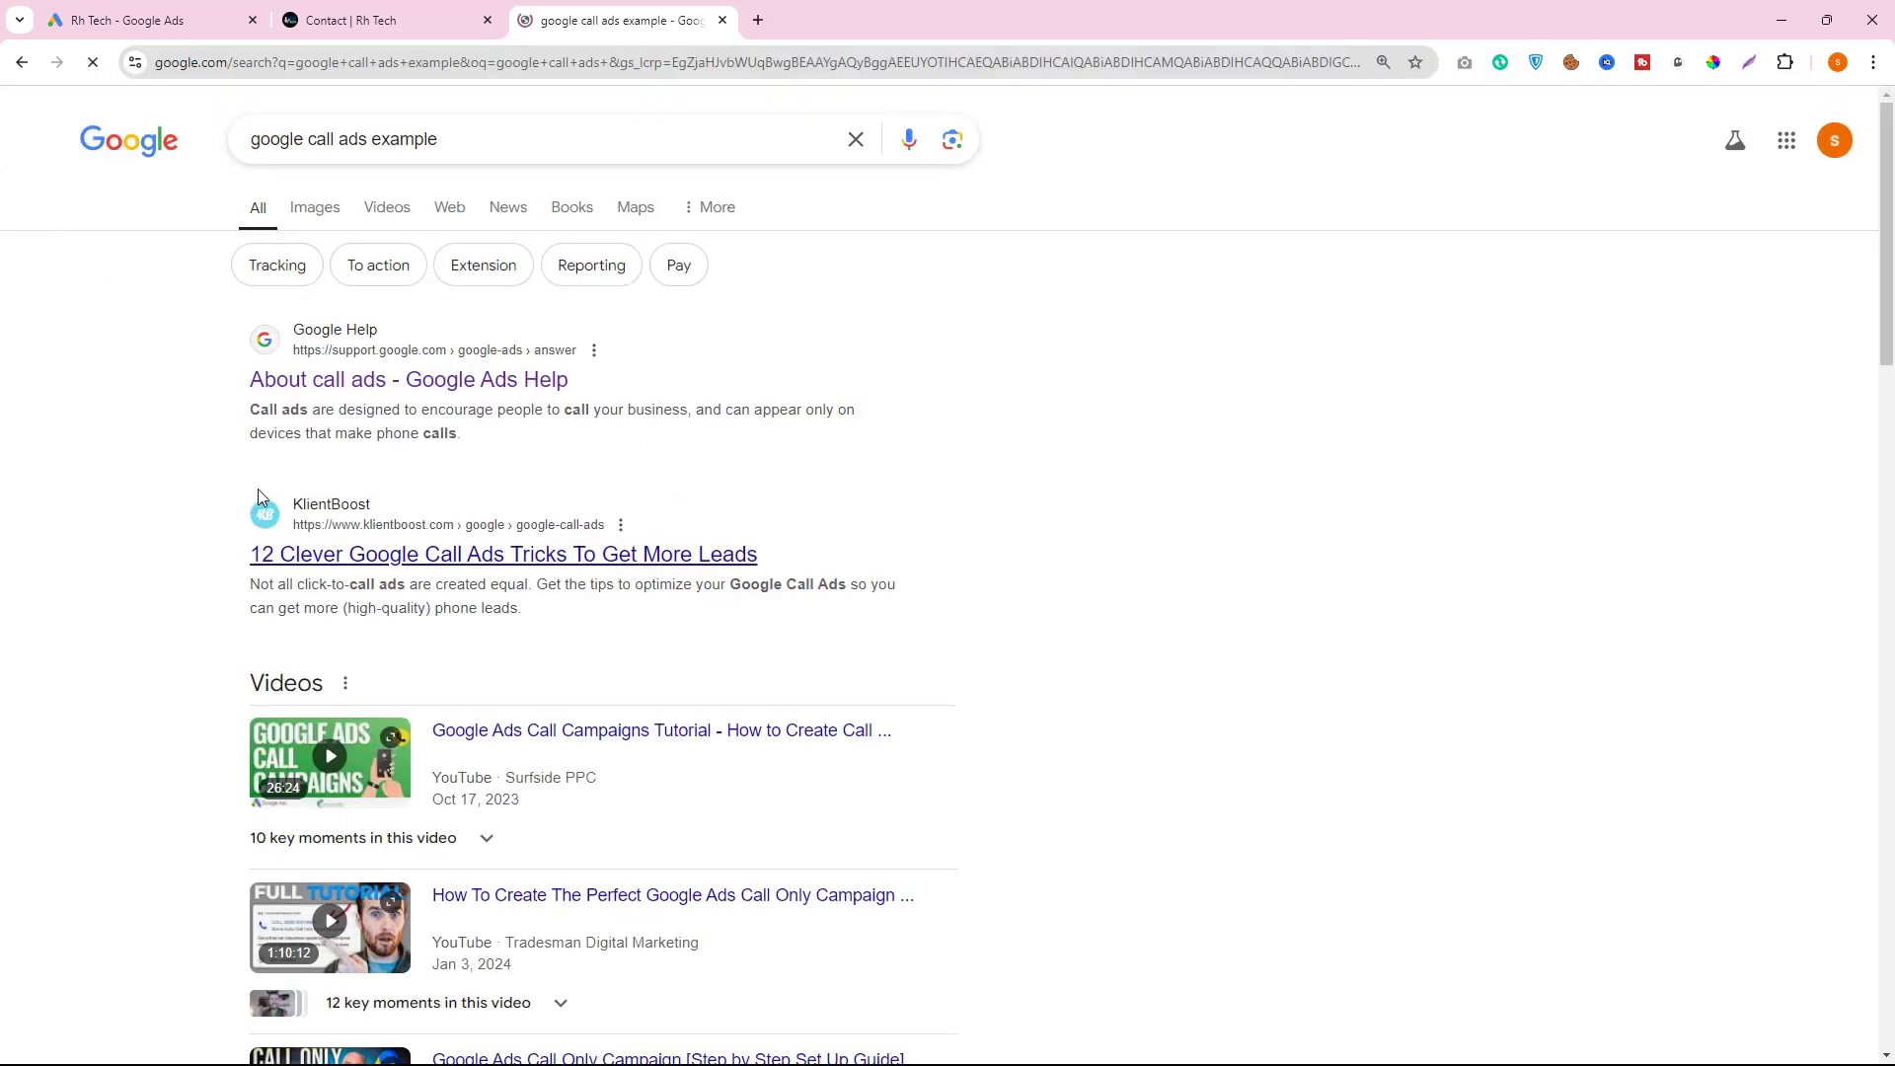
left_click(312, 213)
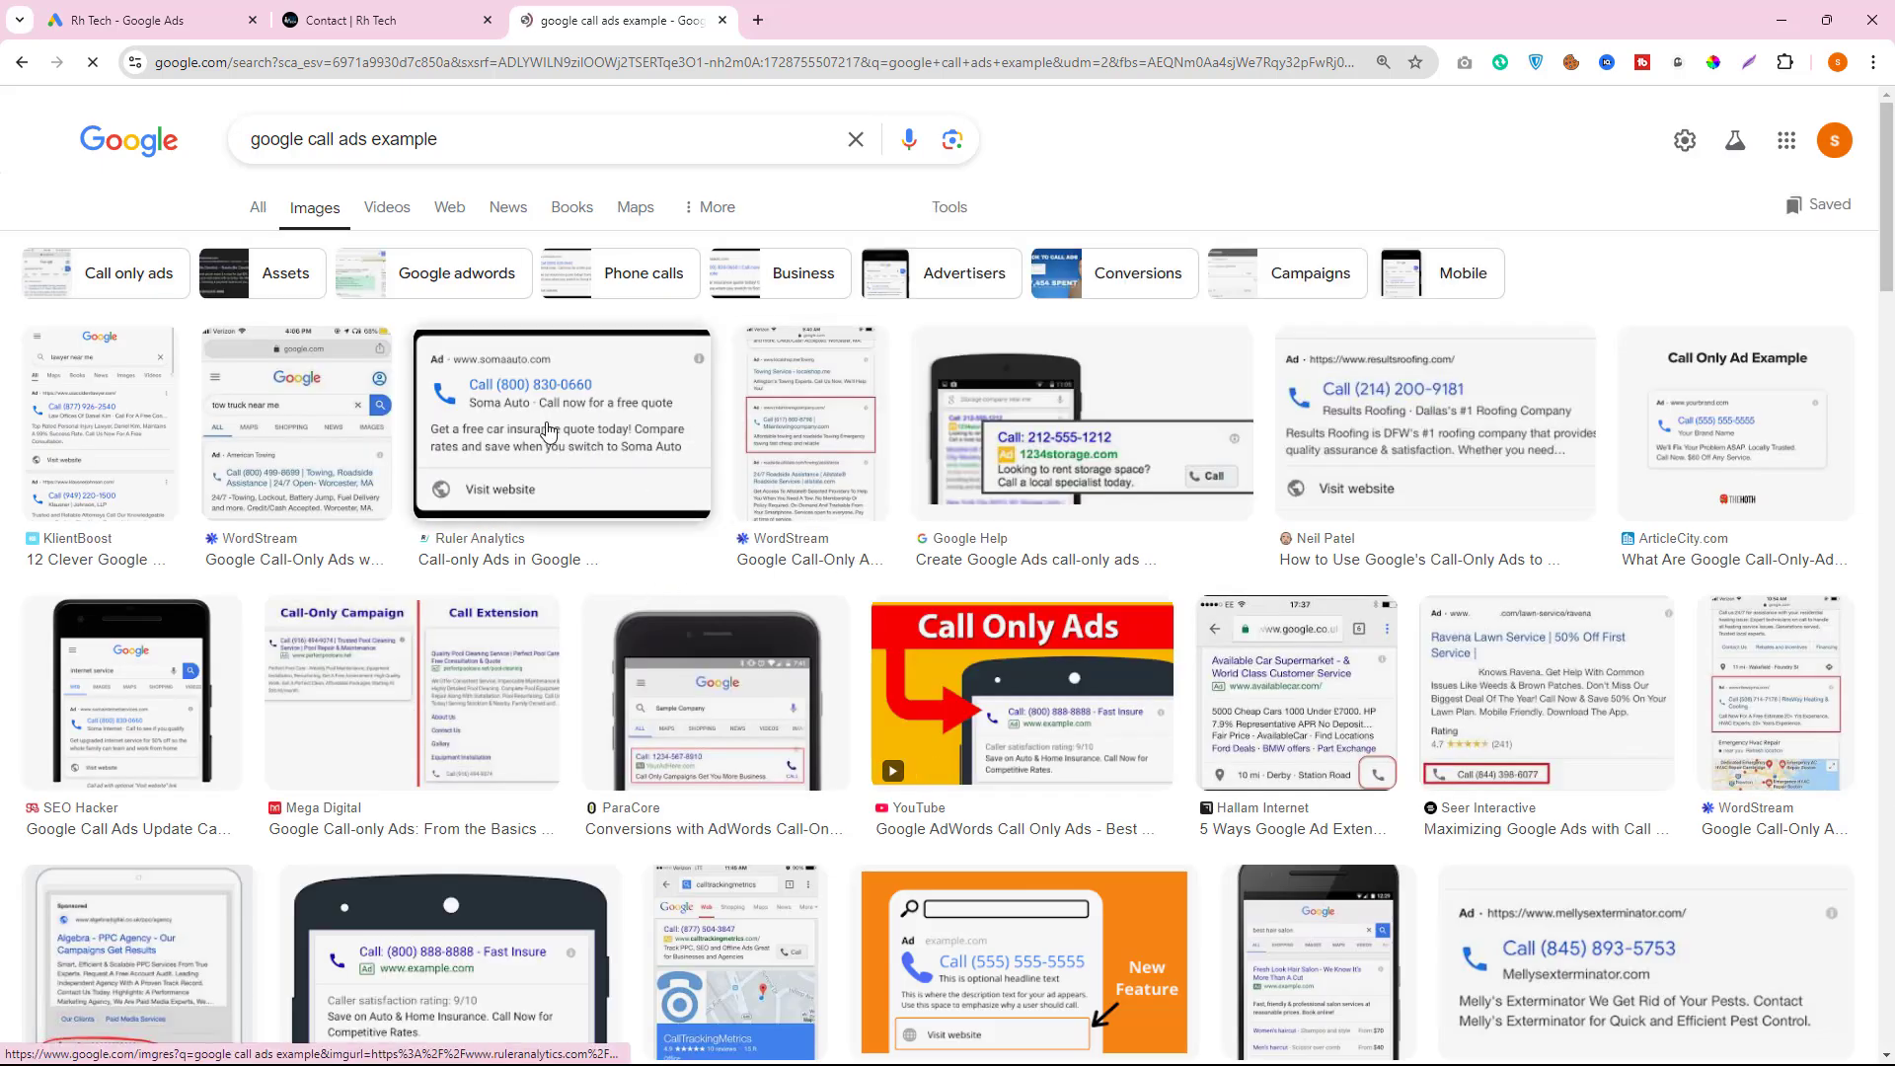
left_click(616, 447)
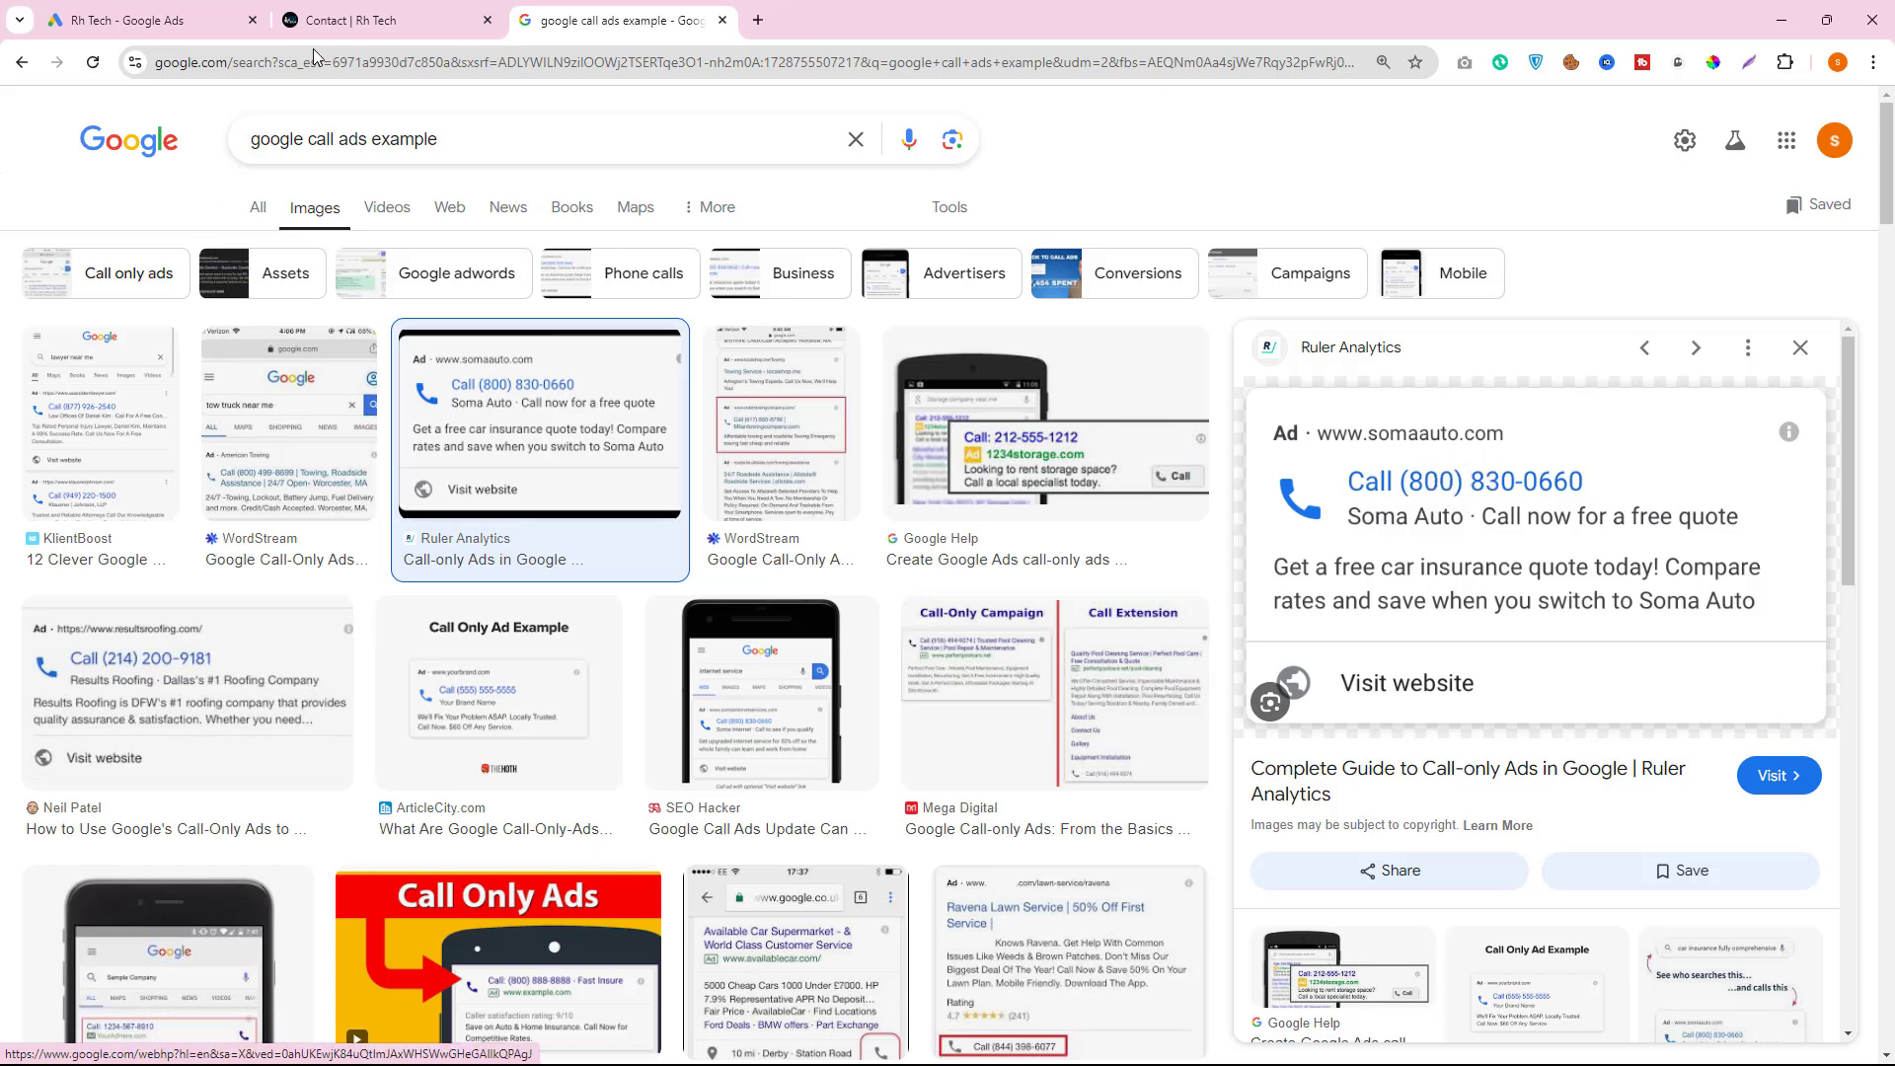
- Back in Google Ads, choose "Calls from ads using call extensions or call-only ads" as the source, copy that label, and continue
left_click(124, 16)
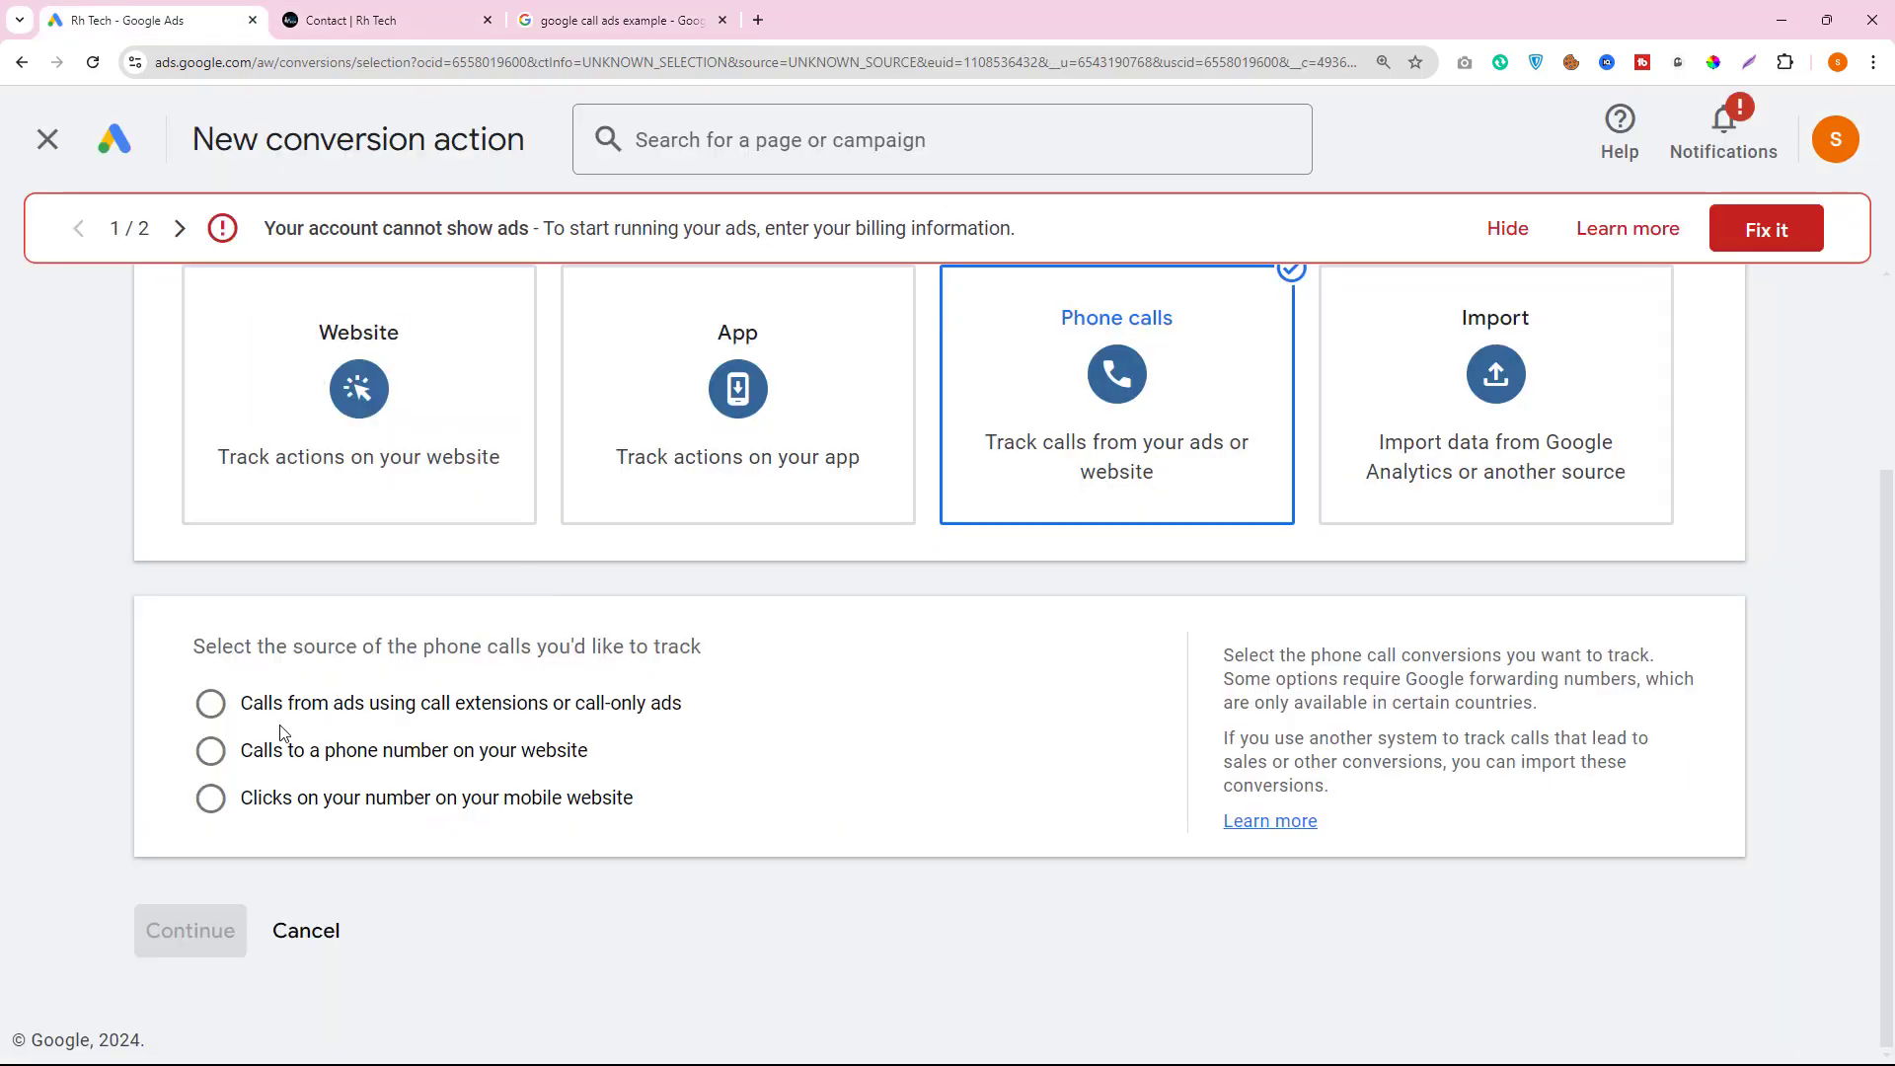
left_click(207, 703)
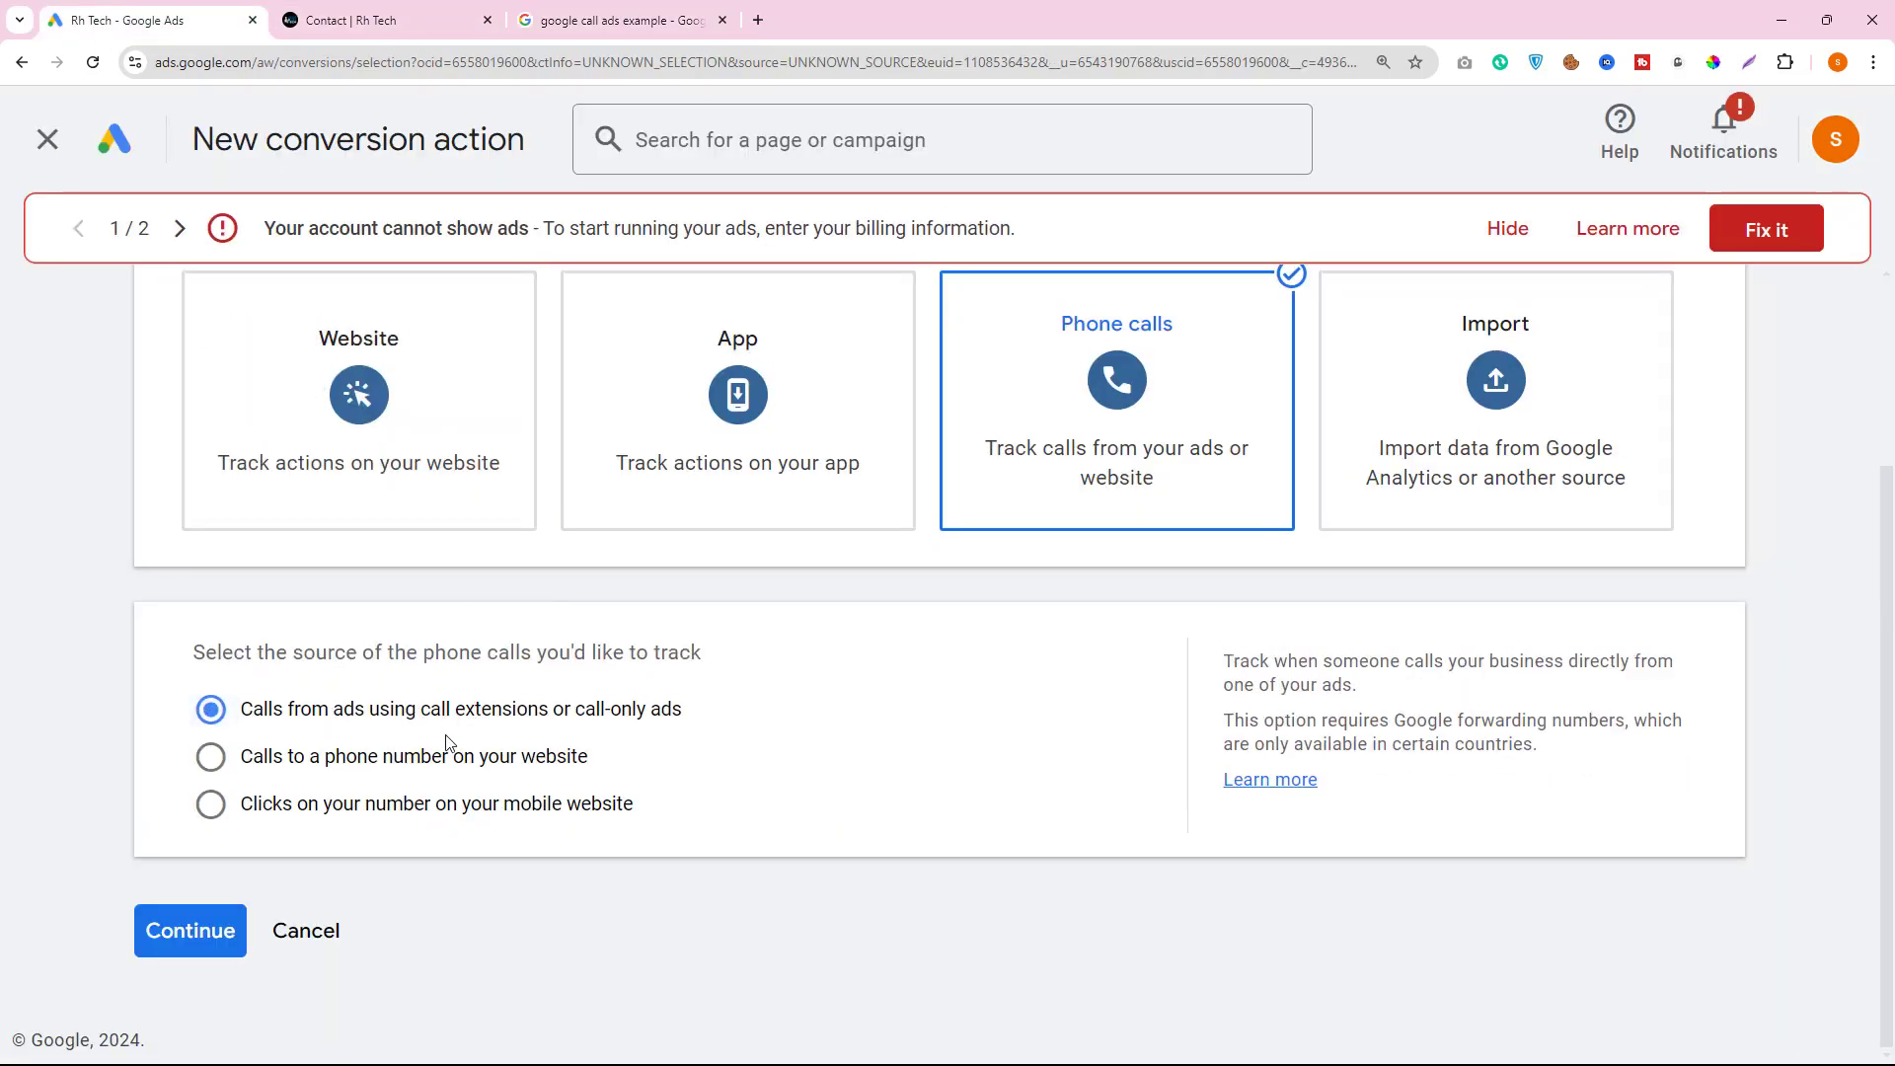
left_click_drag(702, 720, 236, 718)
right_click(273, 705)
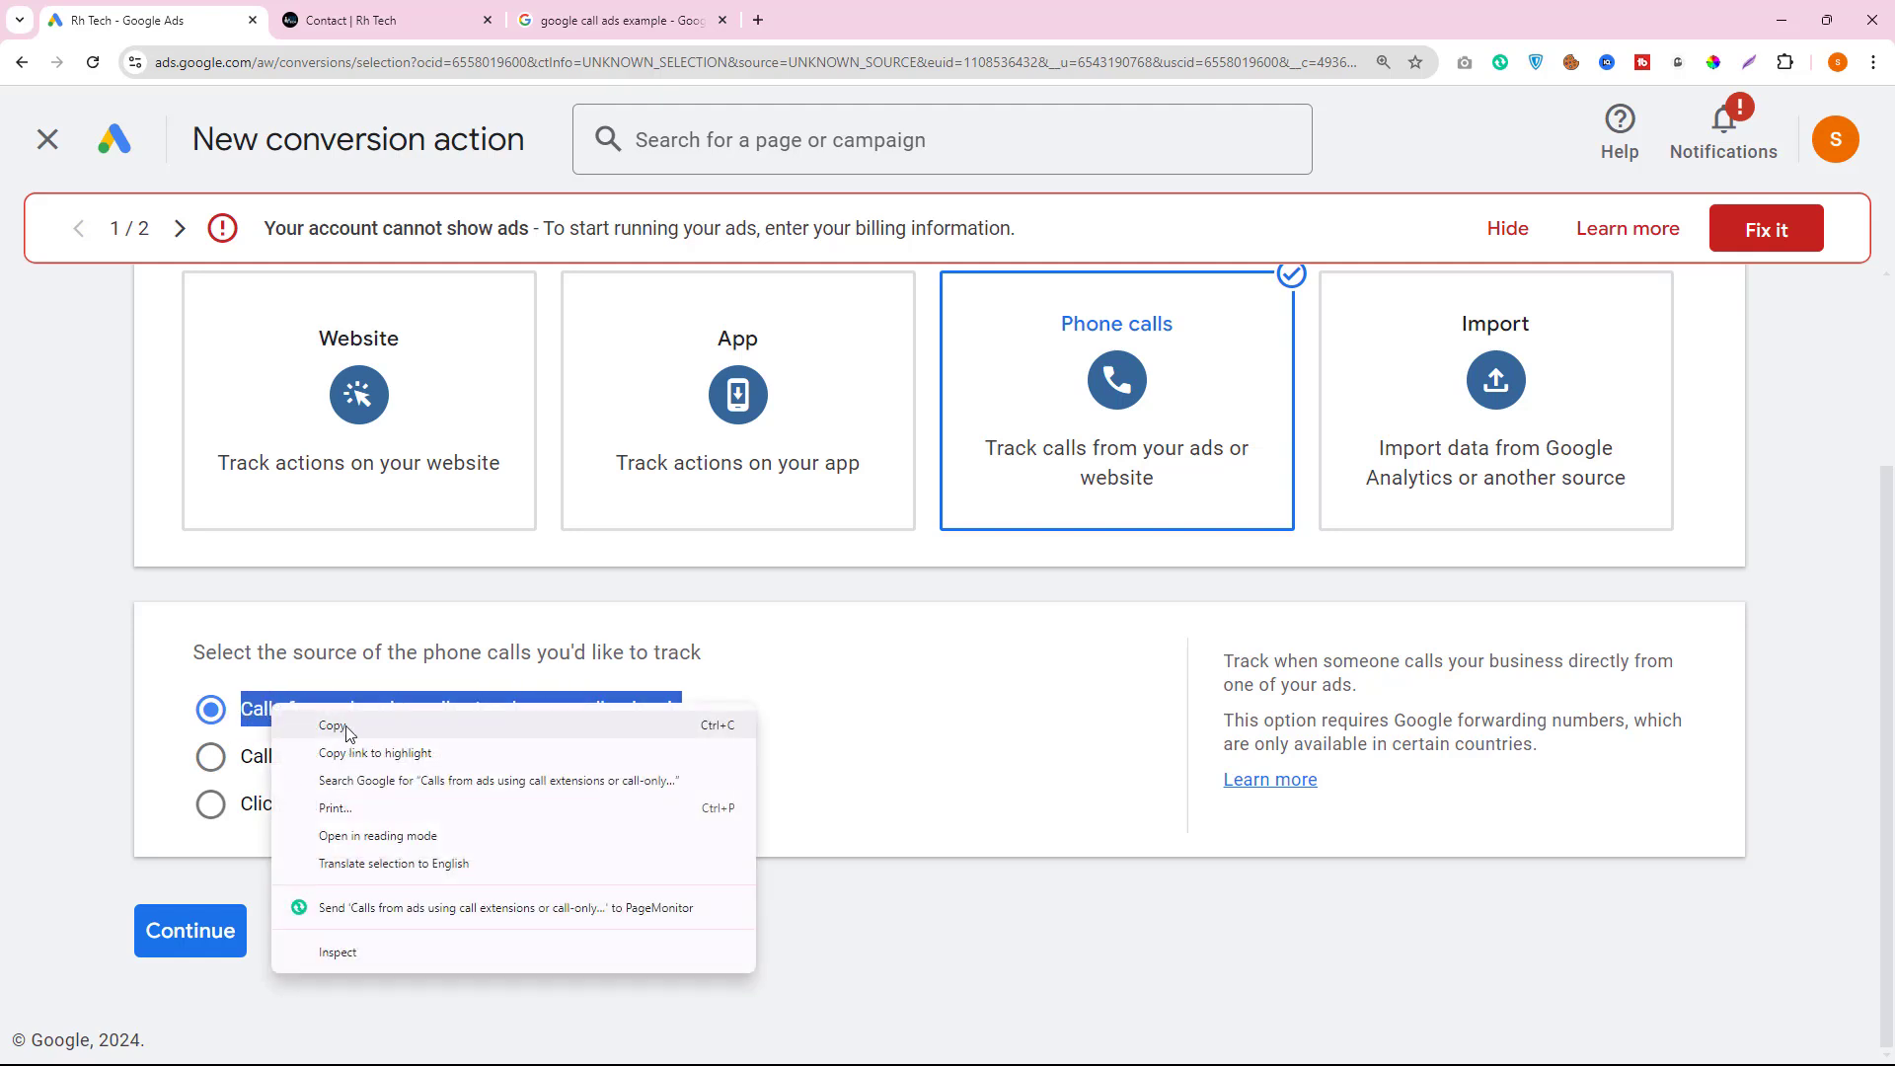
left_click(345, 730)
left_click(185, 927)
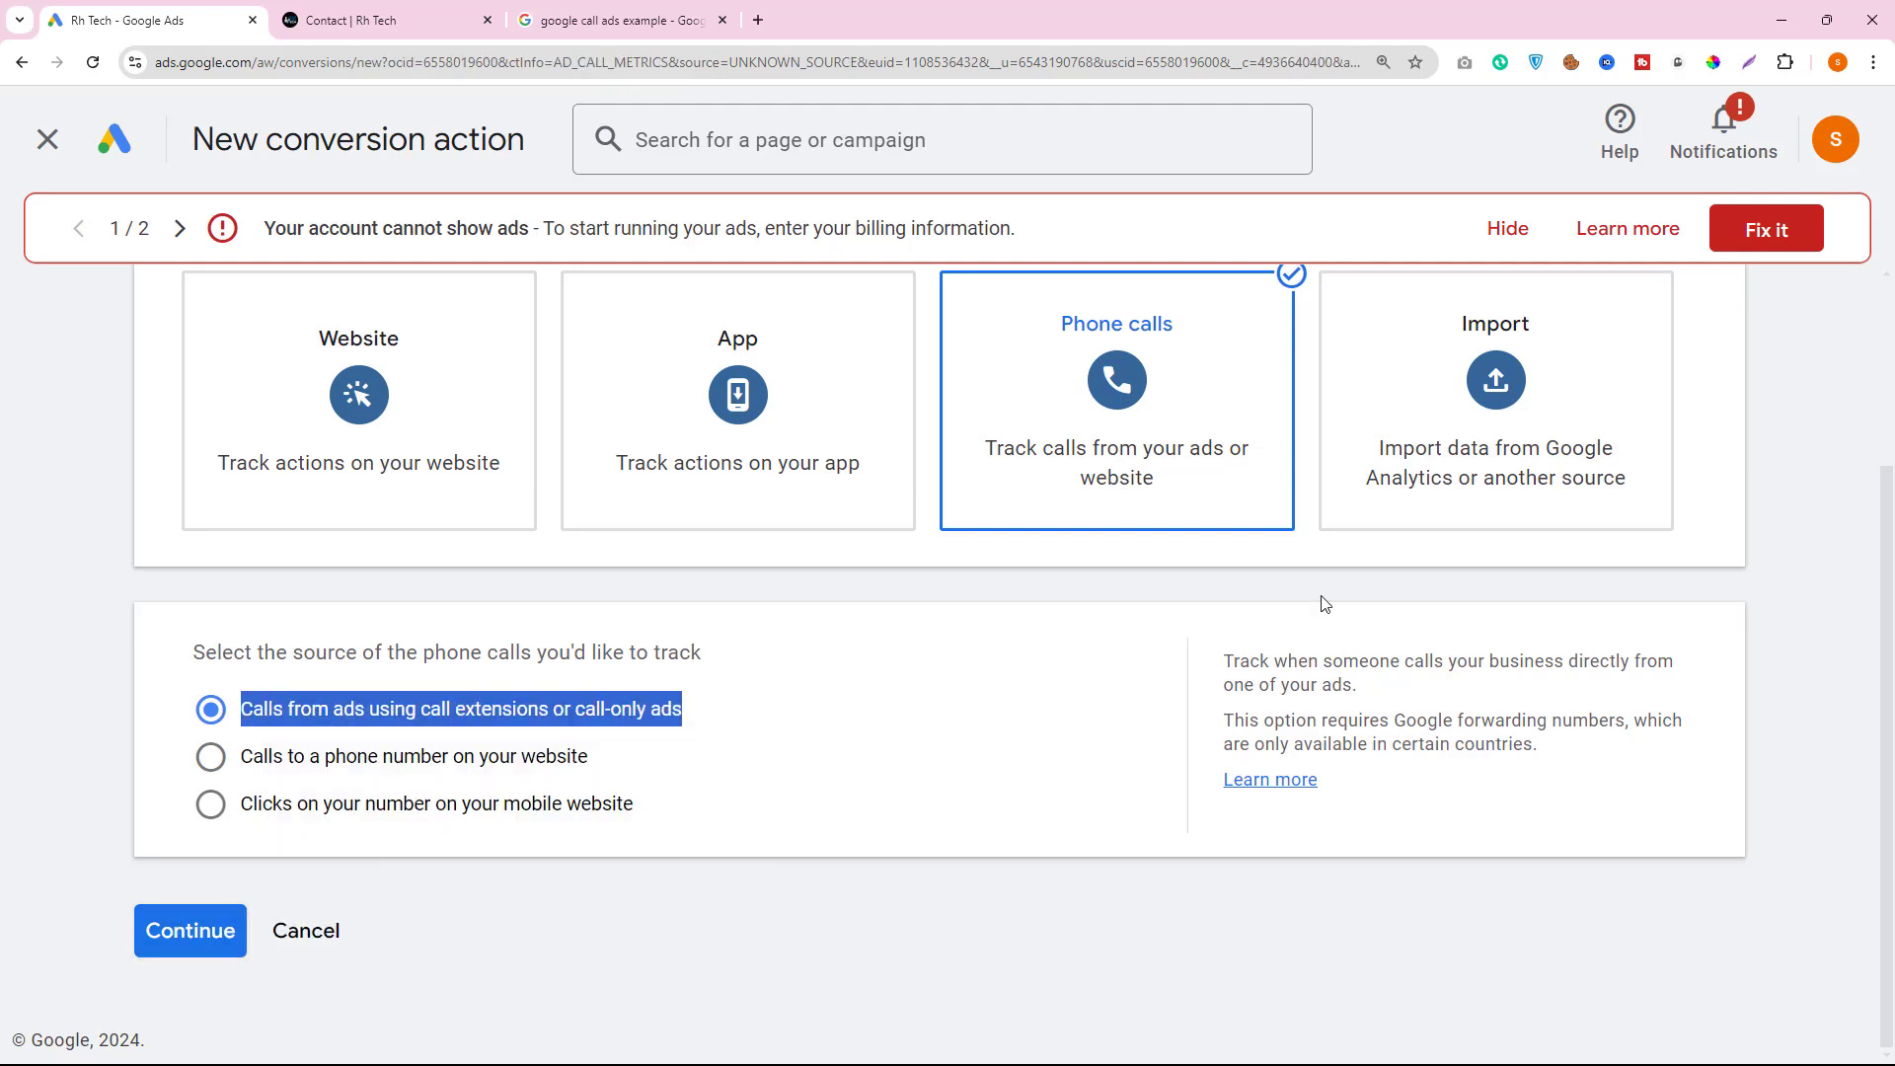
- Name the conversion "Calls from ads using call extensions or call-only ads" using the copied text
scroll(627, 572, "down", 1)
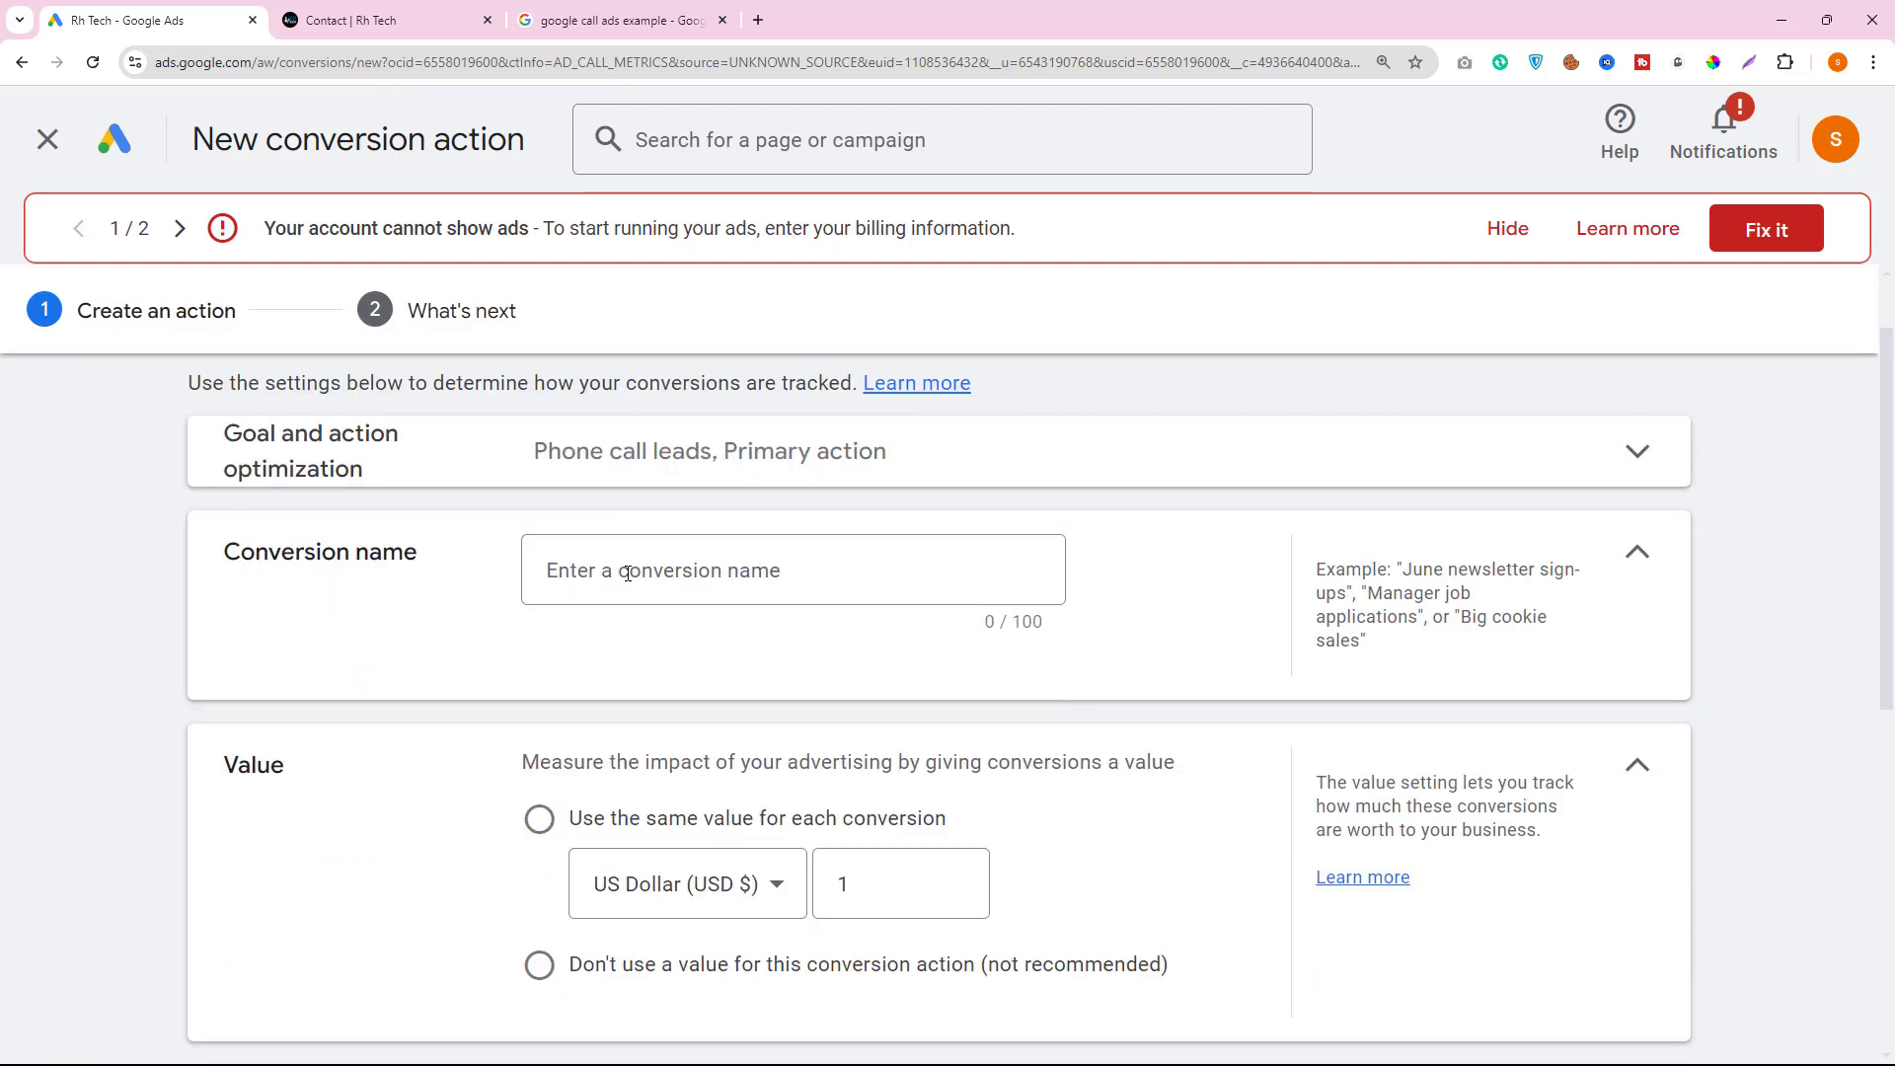
left_click(627, 572)
right_click(677, 571)
left_click(731, 755)
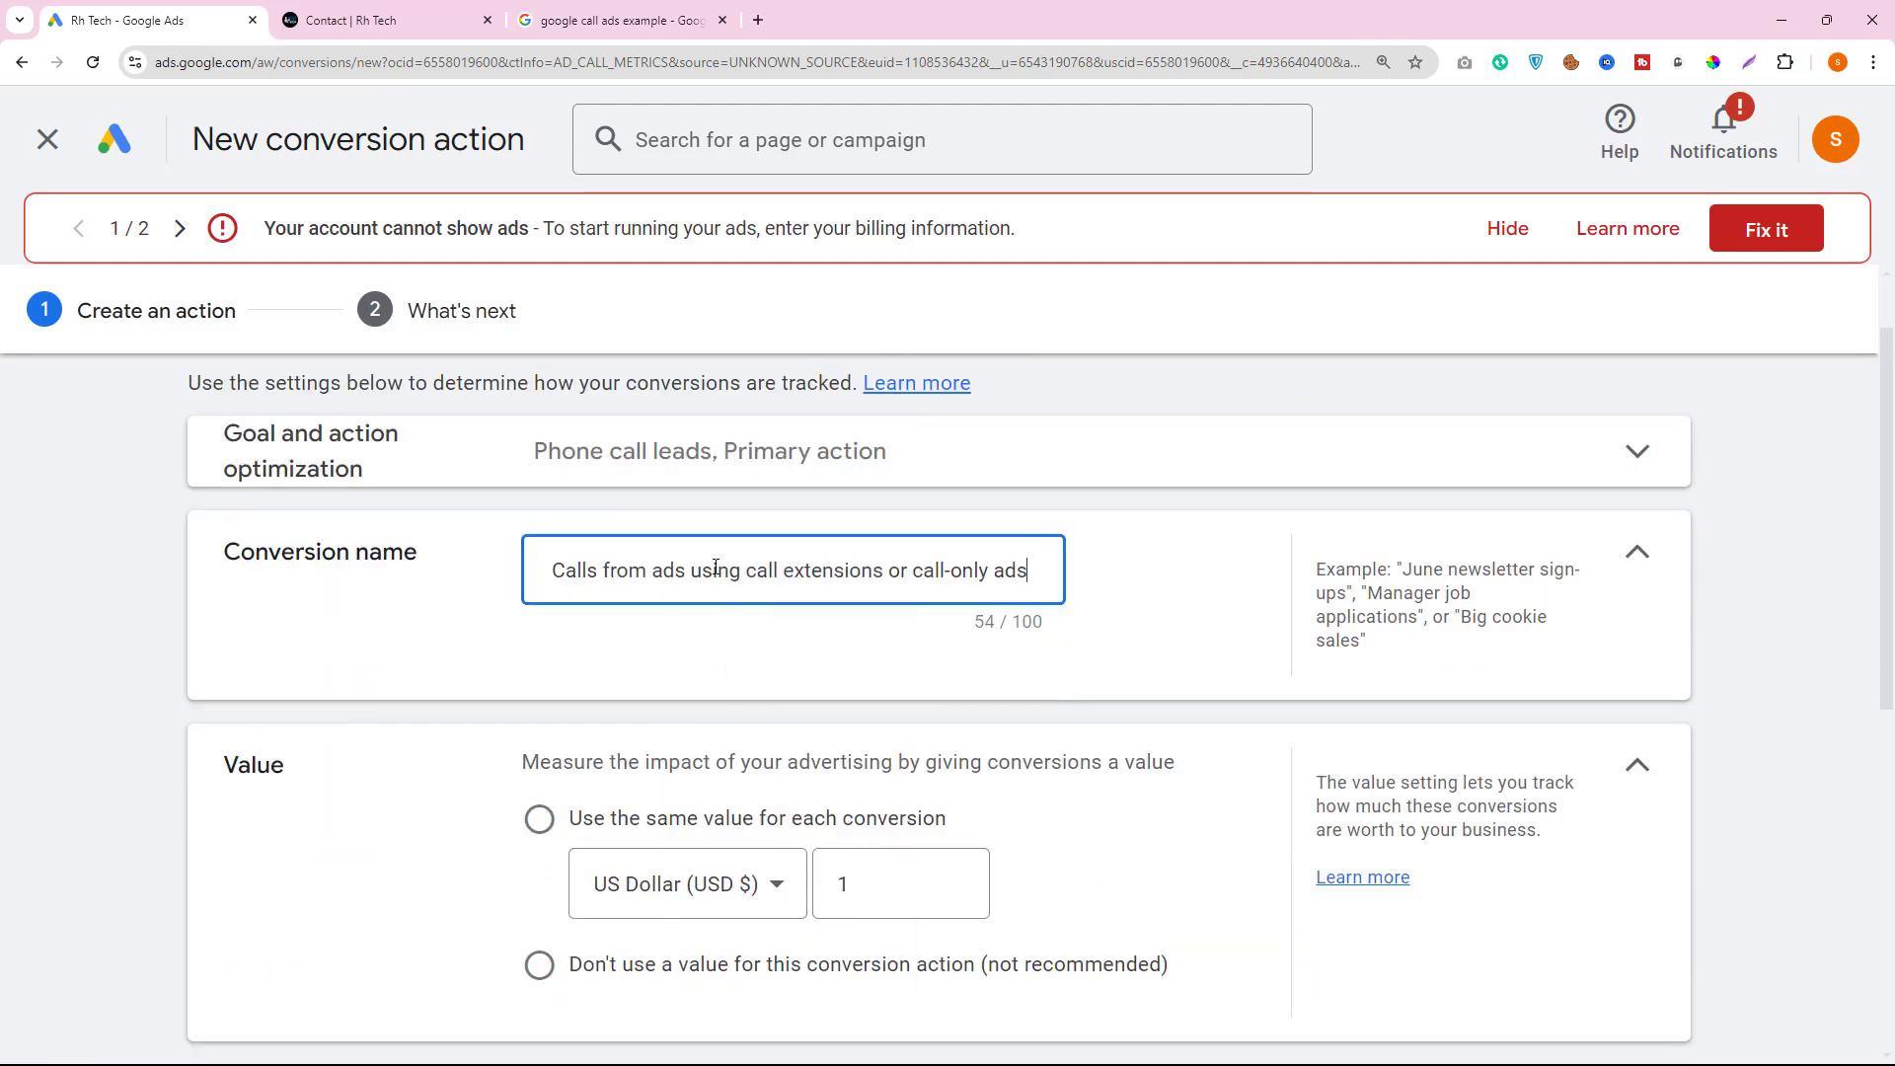
- Set the conversion action to use no value and review the Value and Count settings
scroll(518, 747, "down", 2)
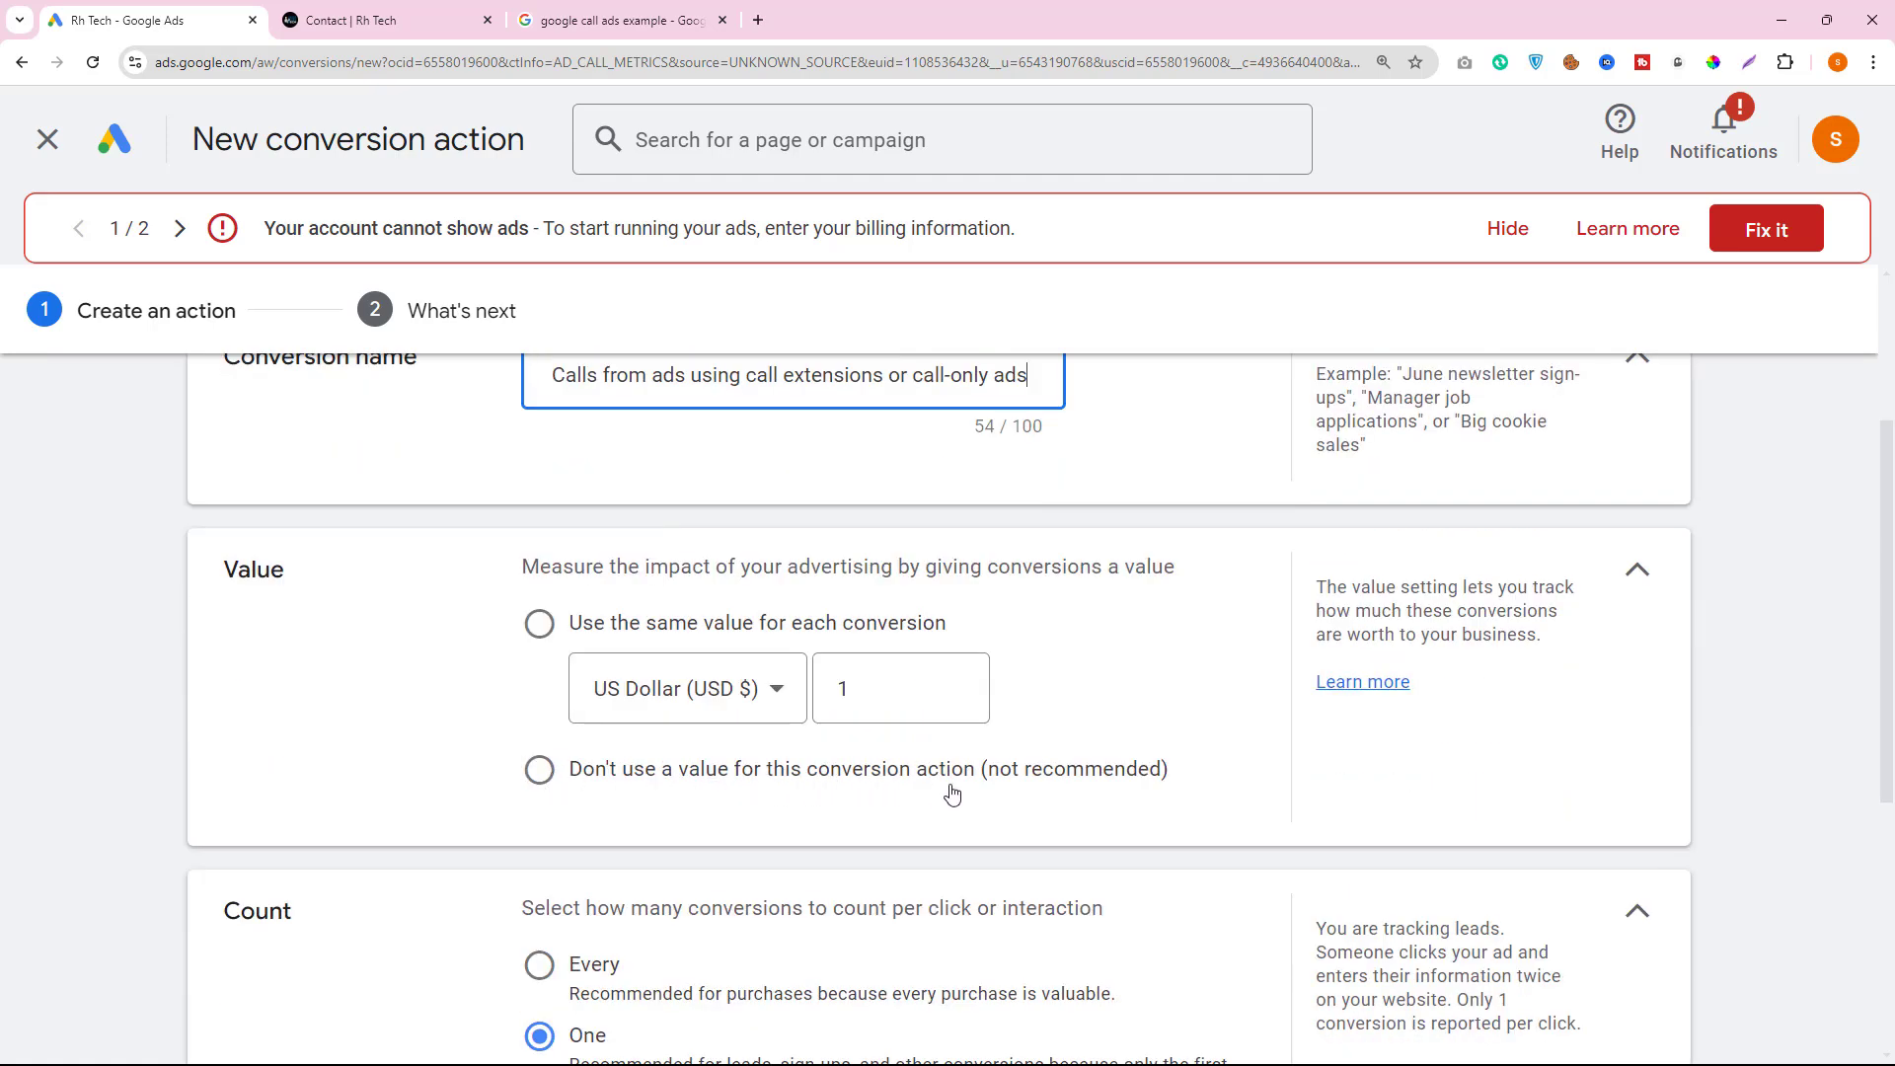
left_click(539, 769)
scroll(791, 817, "down", 2)
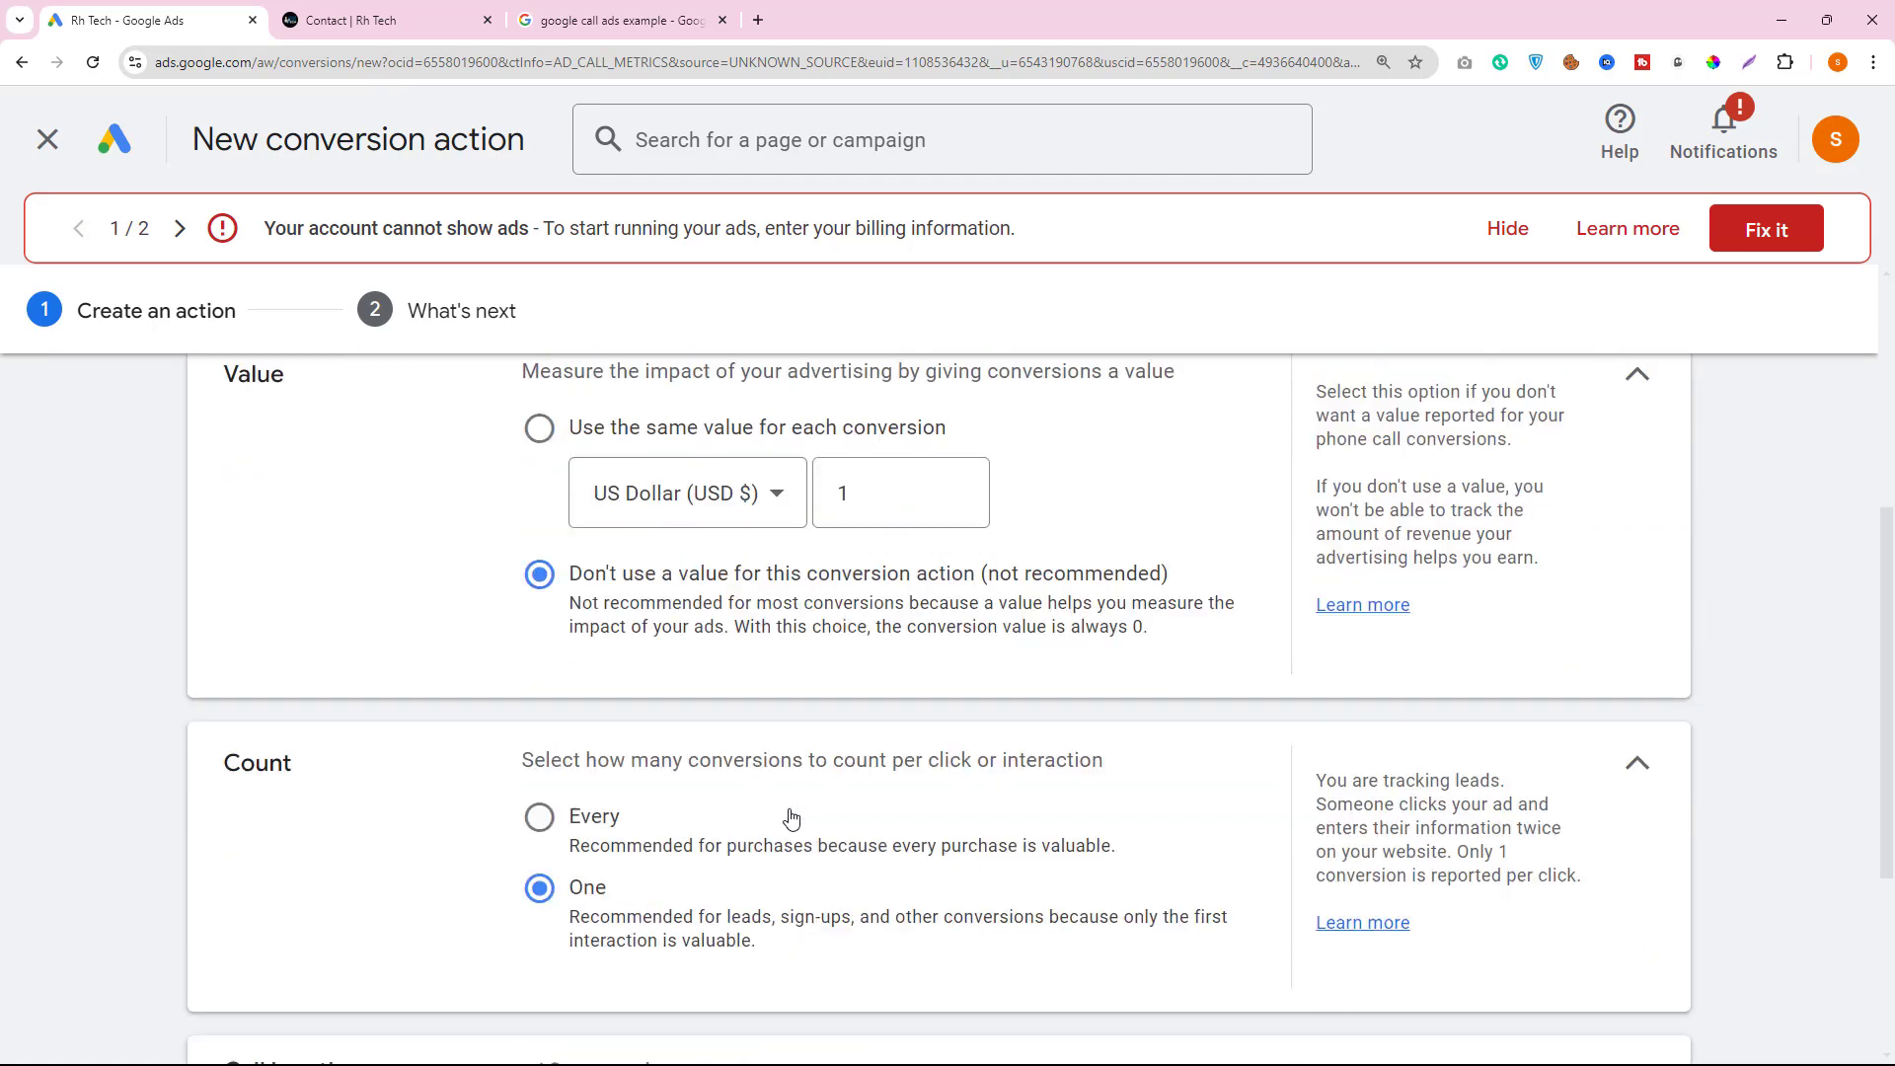
scroll(374, 537, "up", 1)
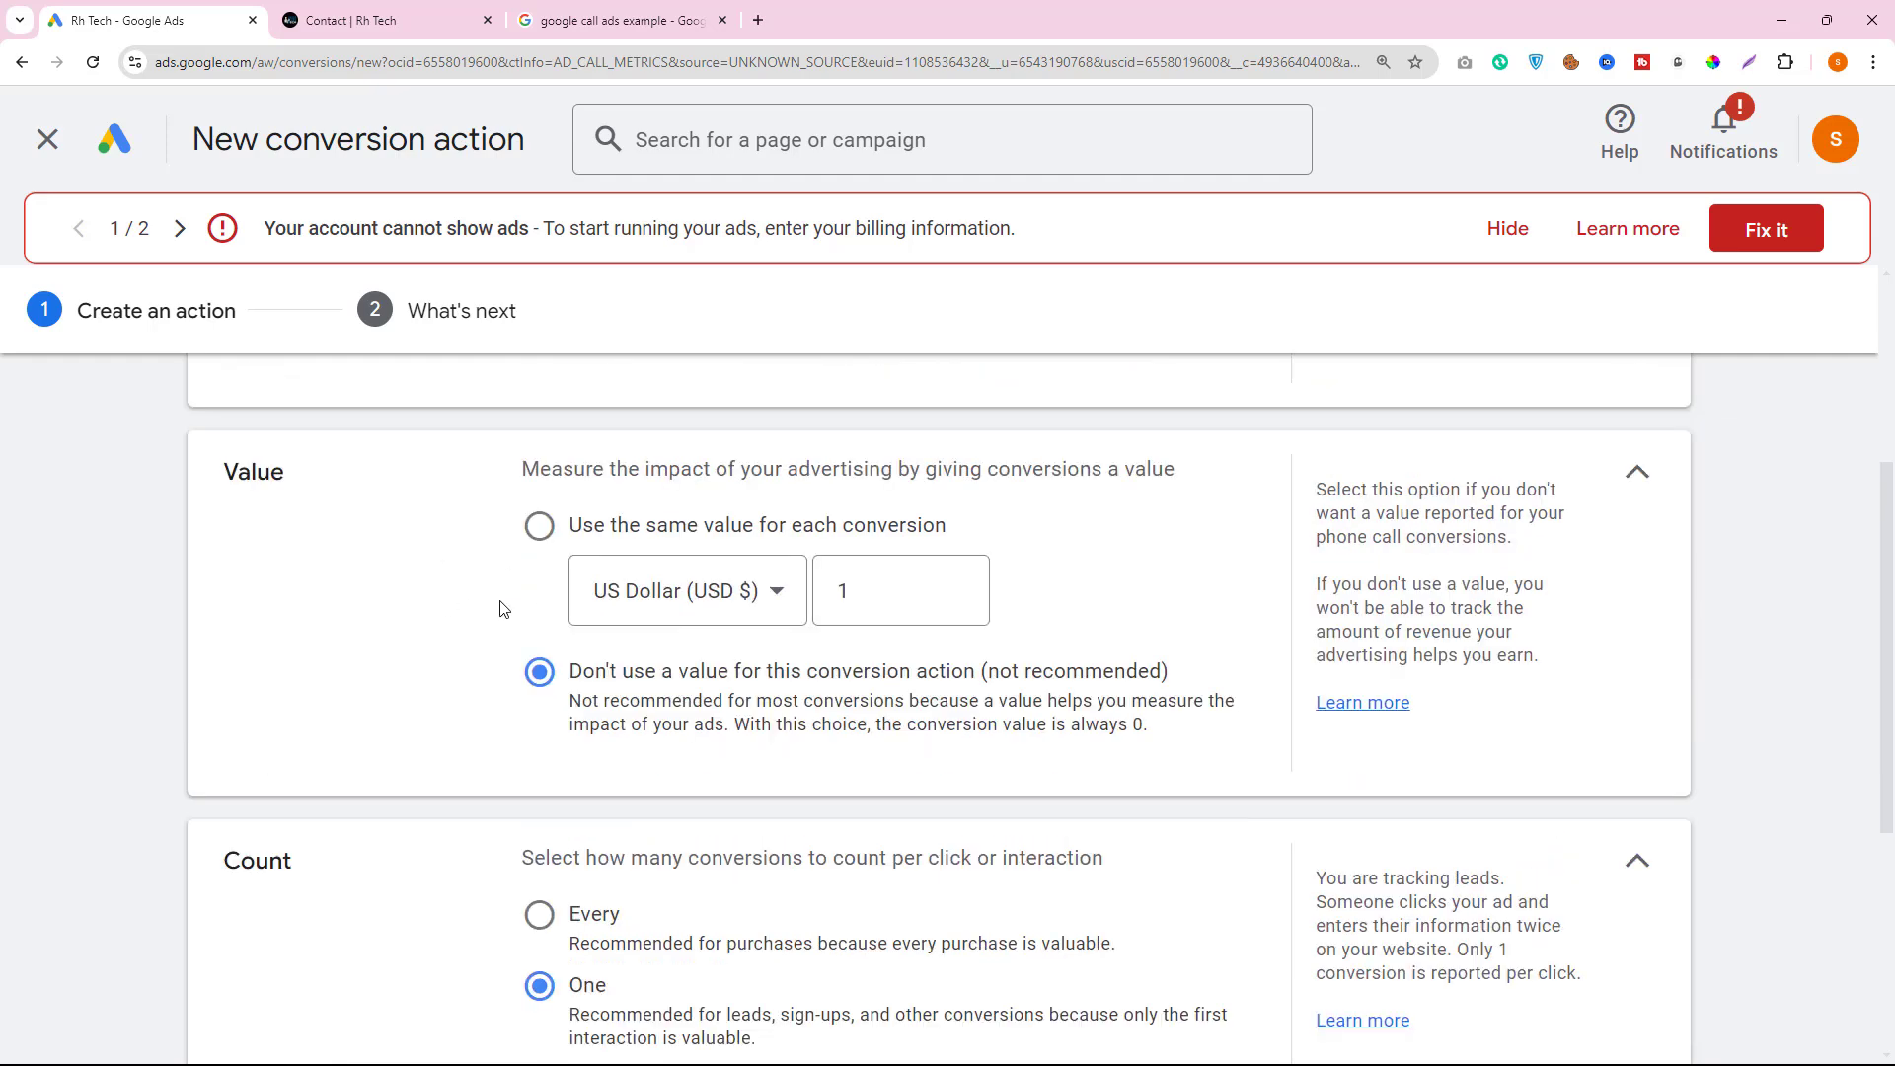
scroll(495, 806, "down", 1)
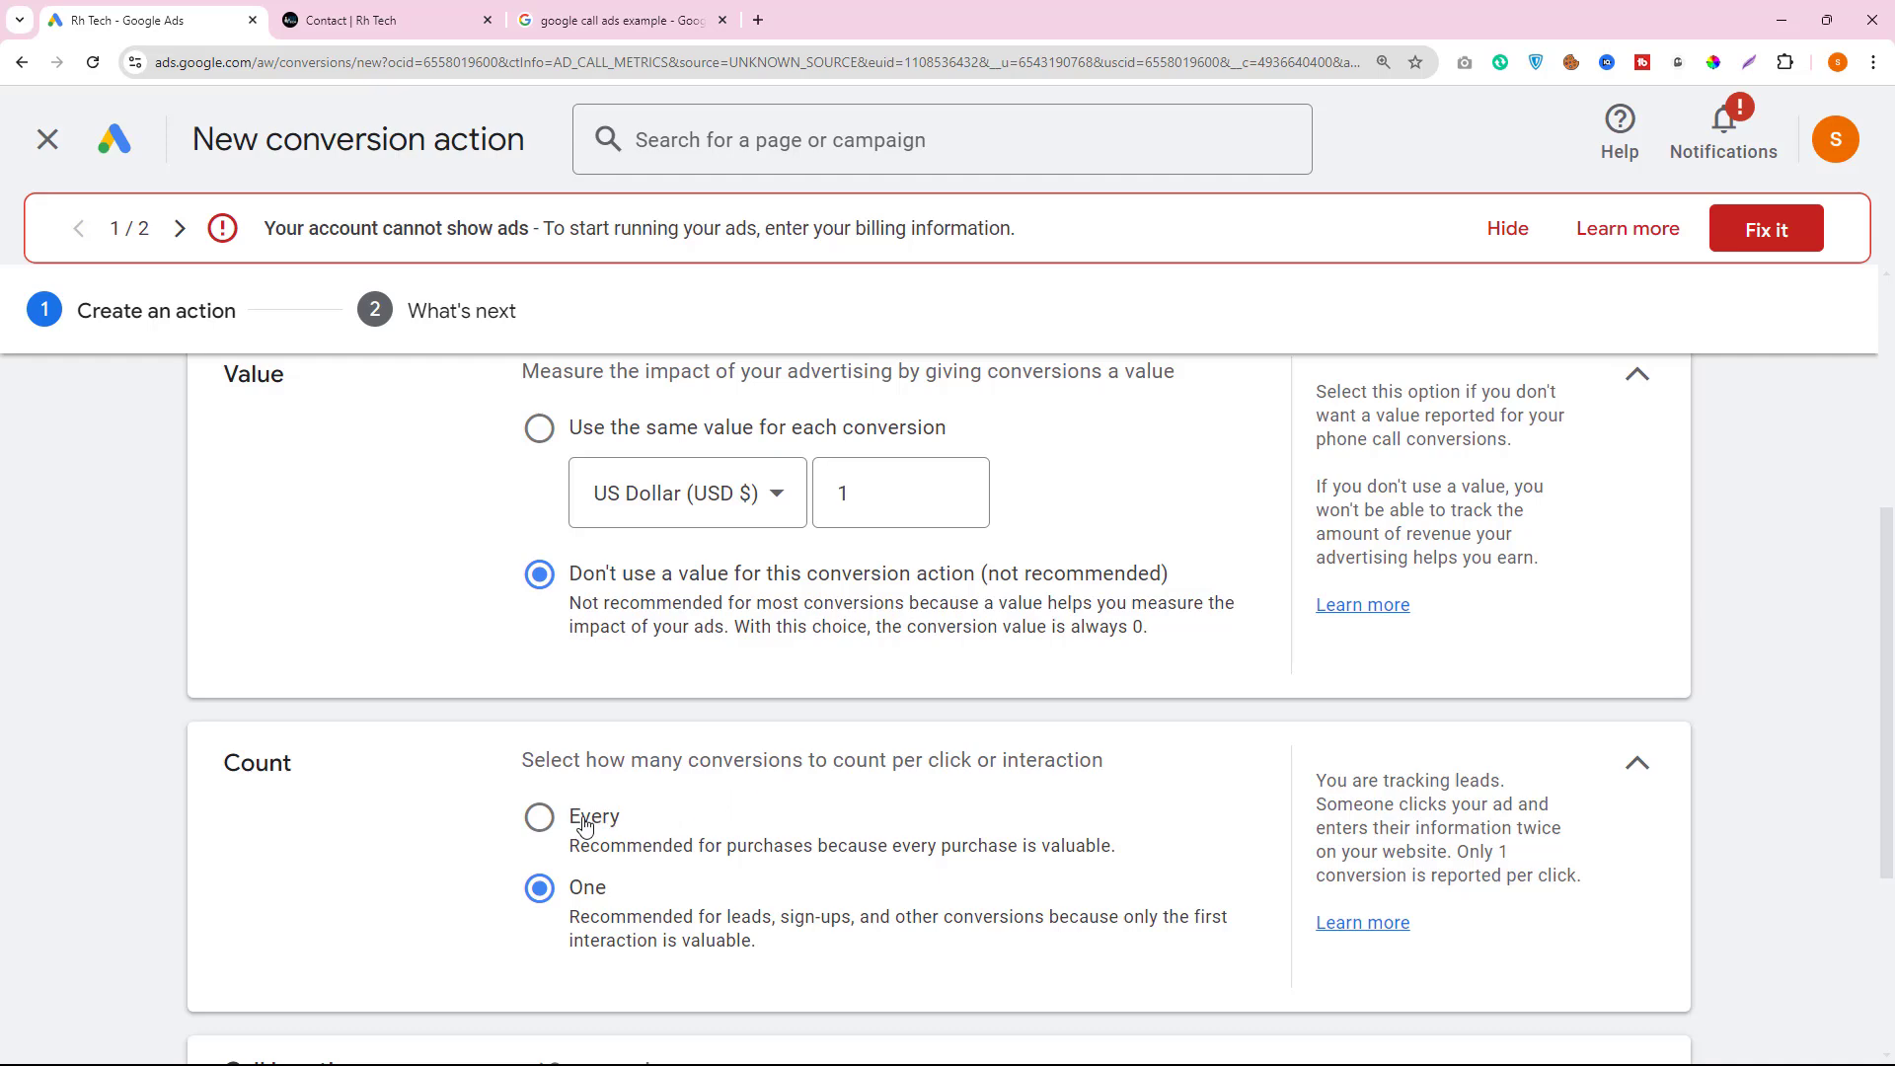
- Set the minimum call length that counts as a conversion to 30 seconds
scroll(586, 825, "down", 4)
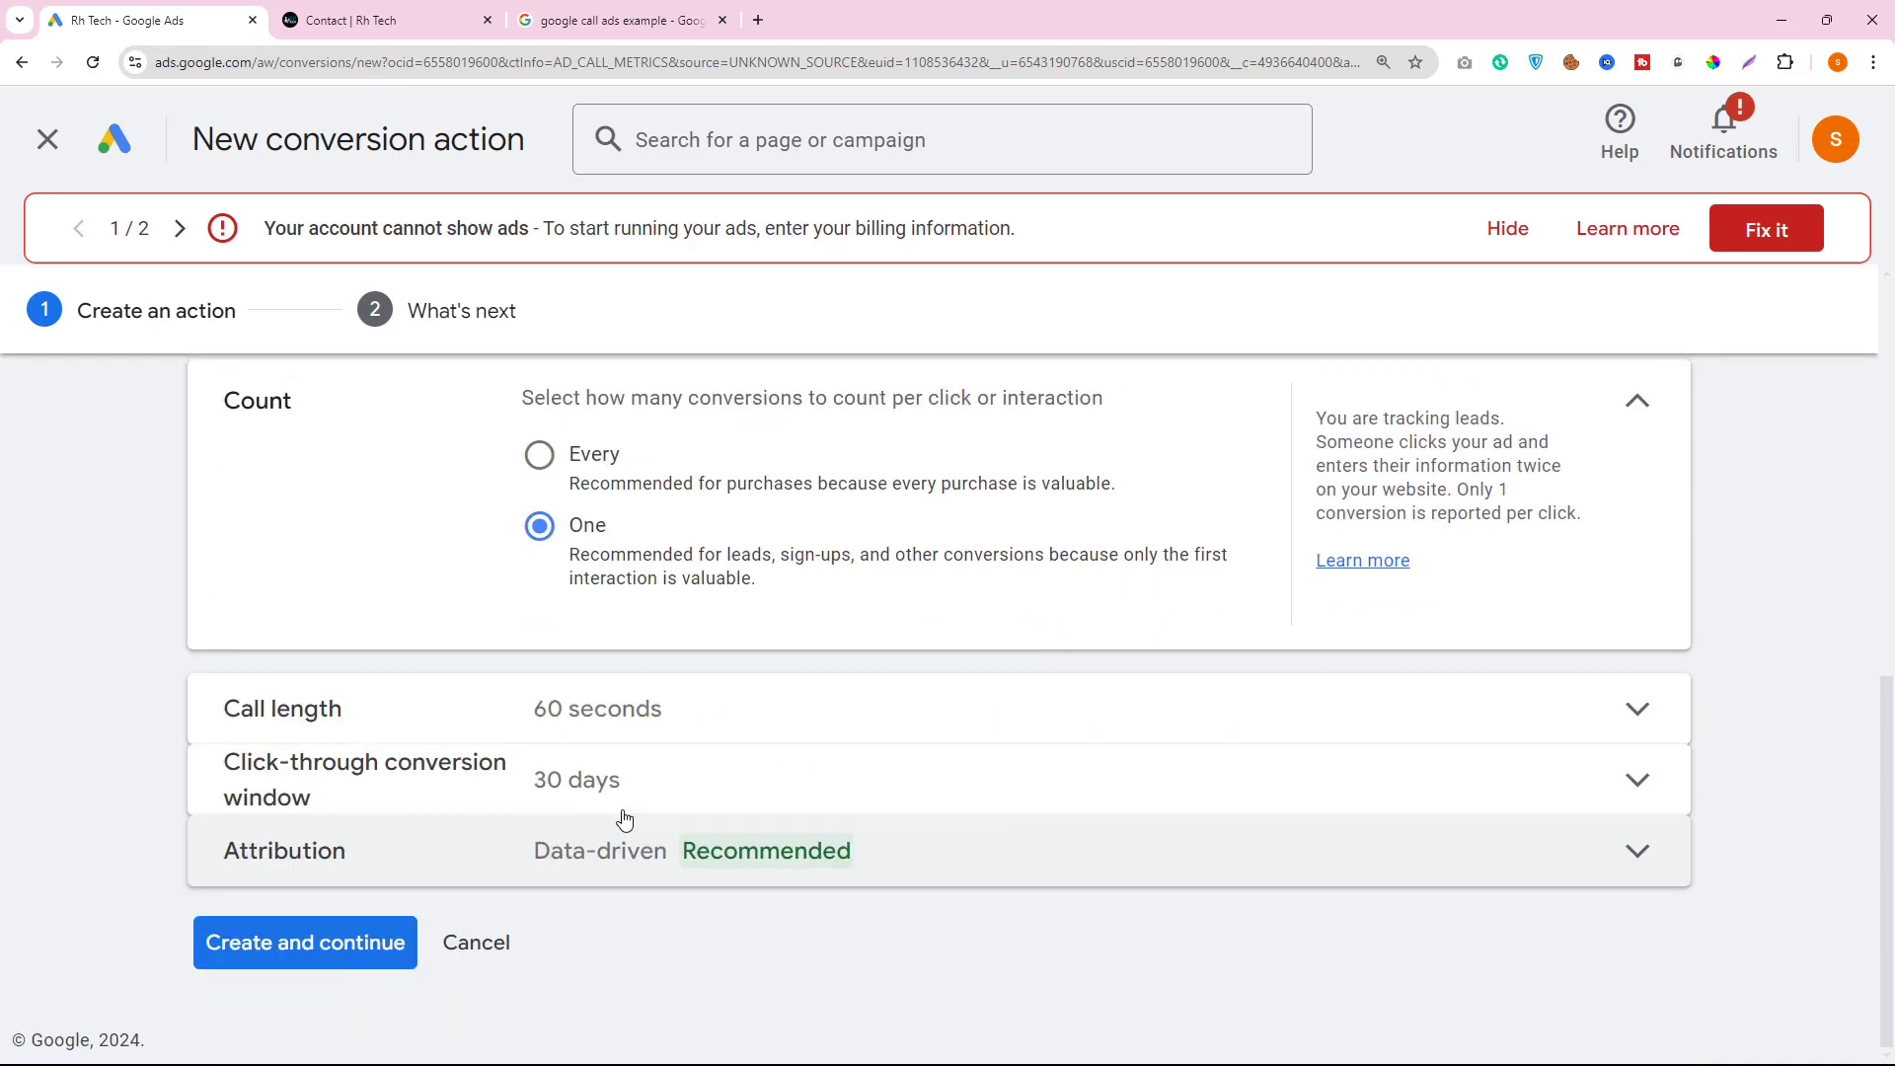
left_click(769, 717)
left_click_drag(647, 783, 485, 814)
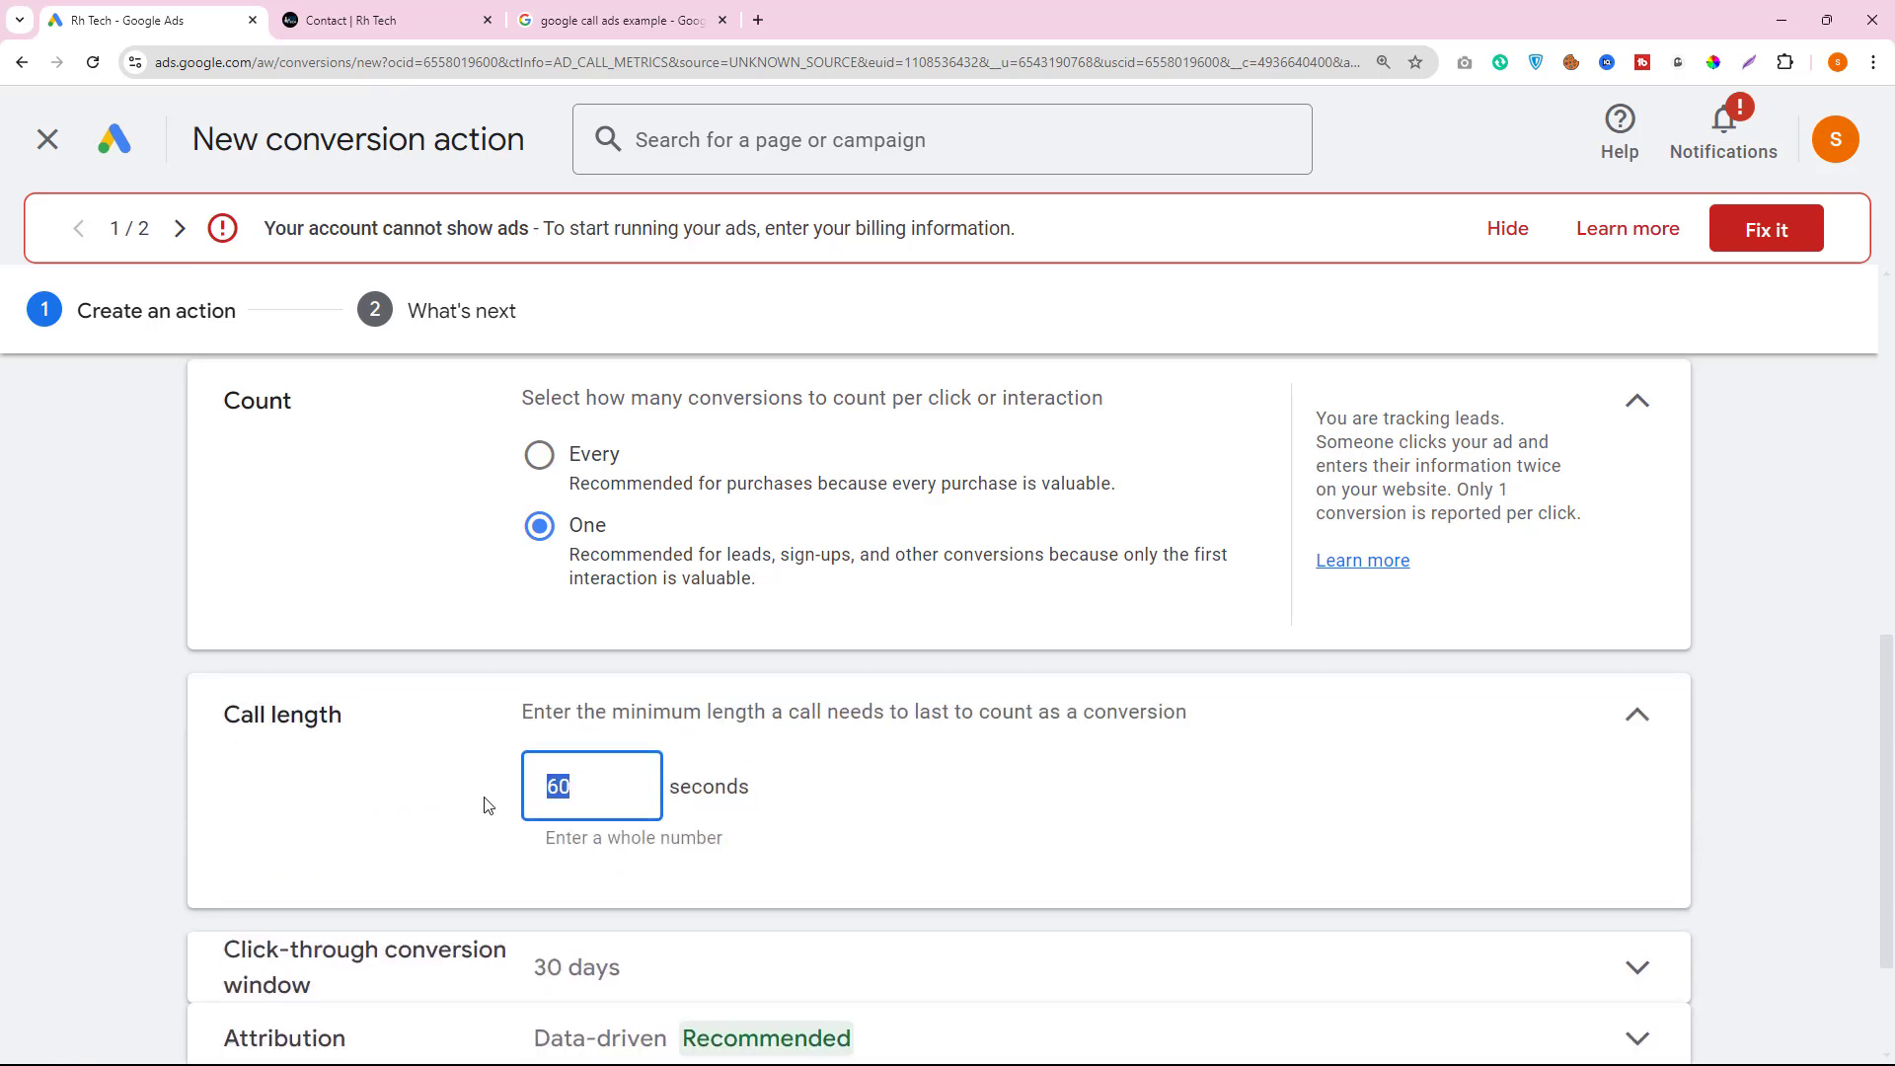
type("30")
scroll(870, 745, "down", 2)
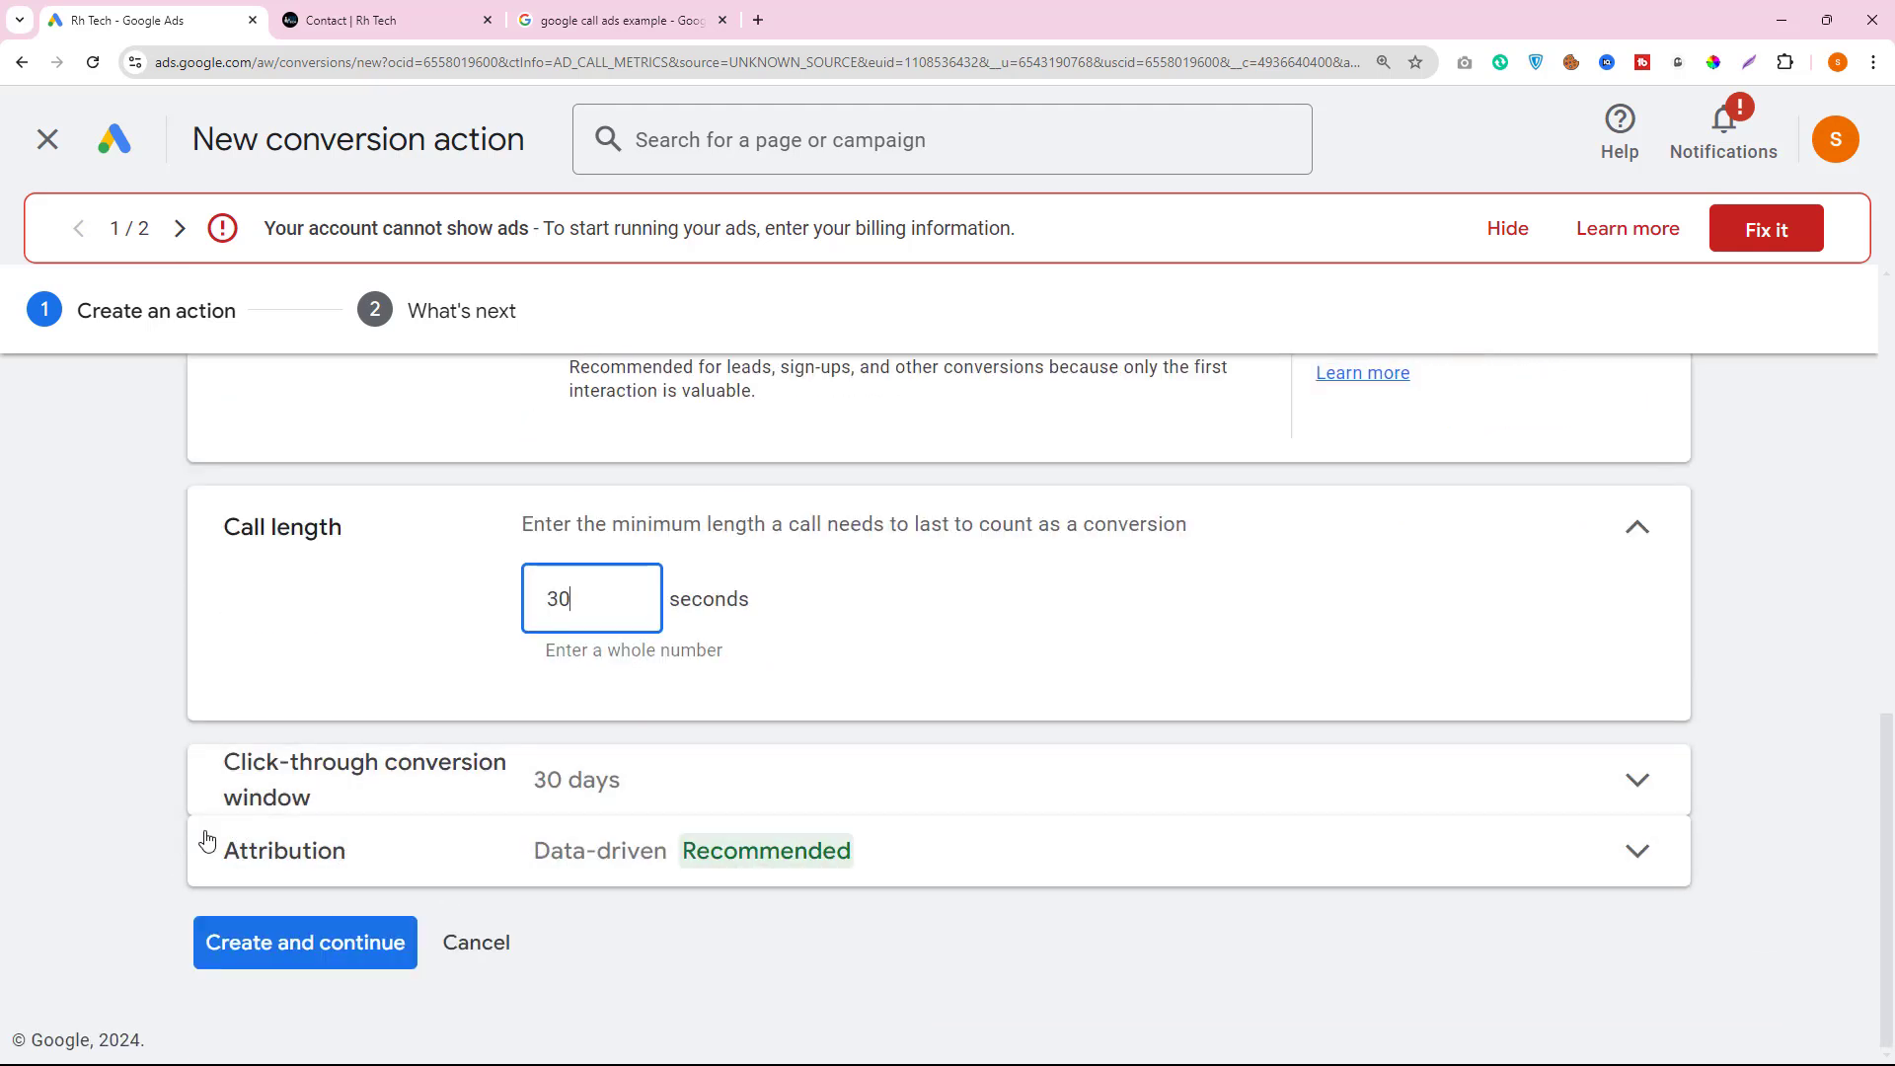
- Create the call conversion action, recheck the call ad example, and finish the setup to return to the conversions summary
left_click(331, 950)
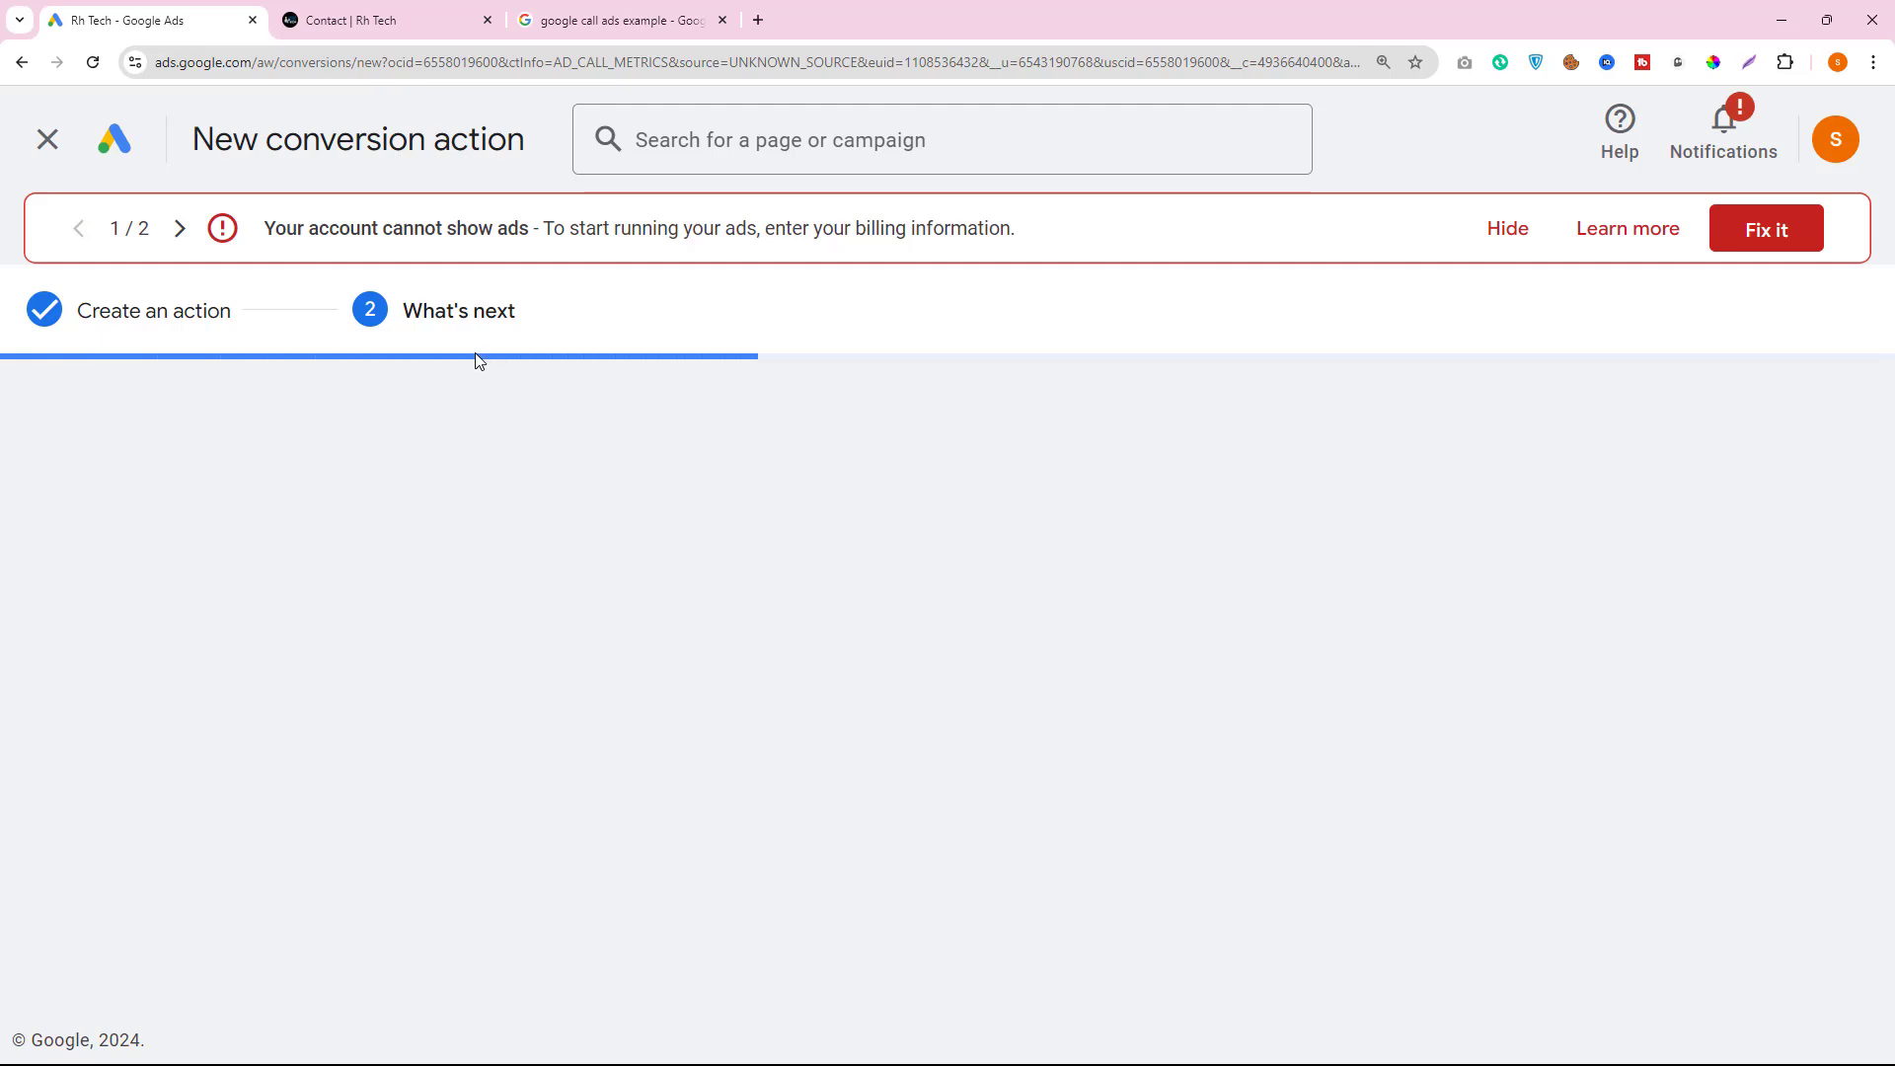
left_click(618, 25)
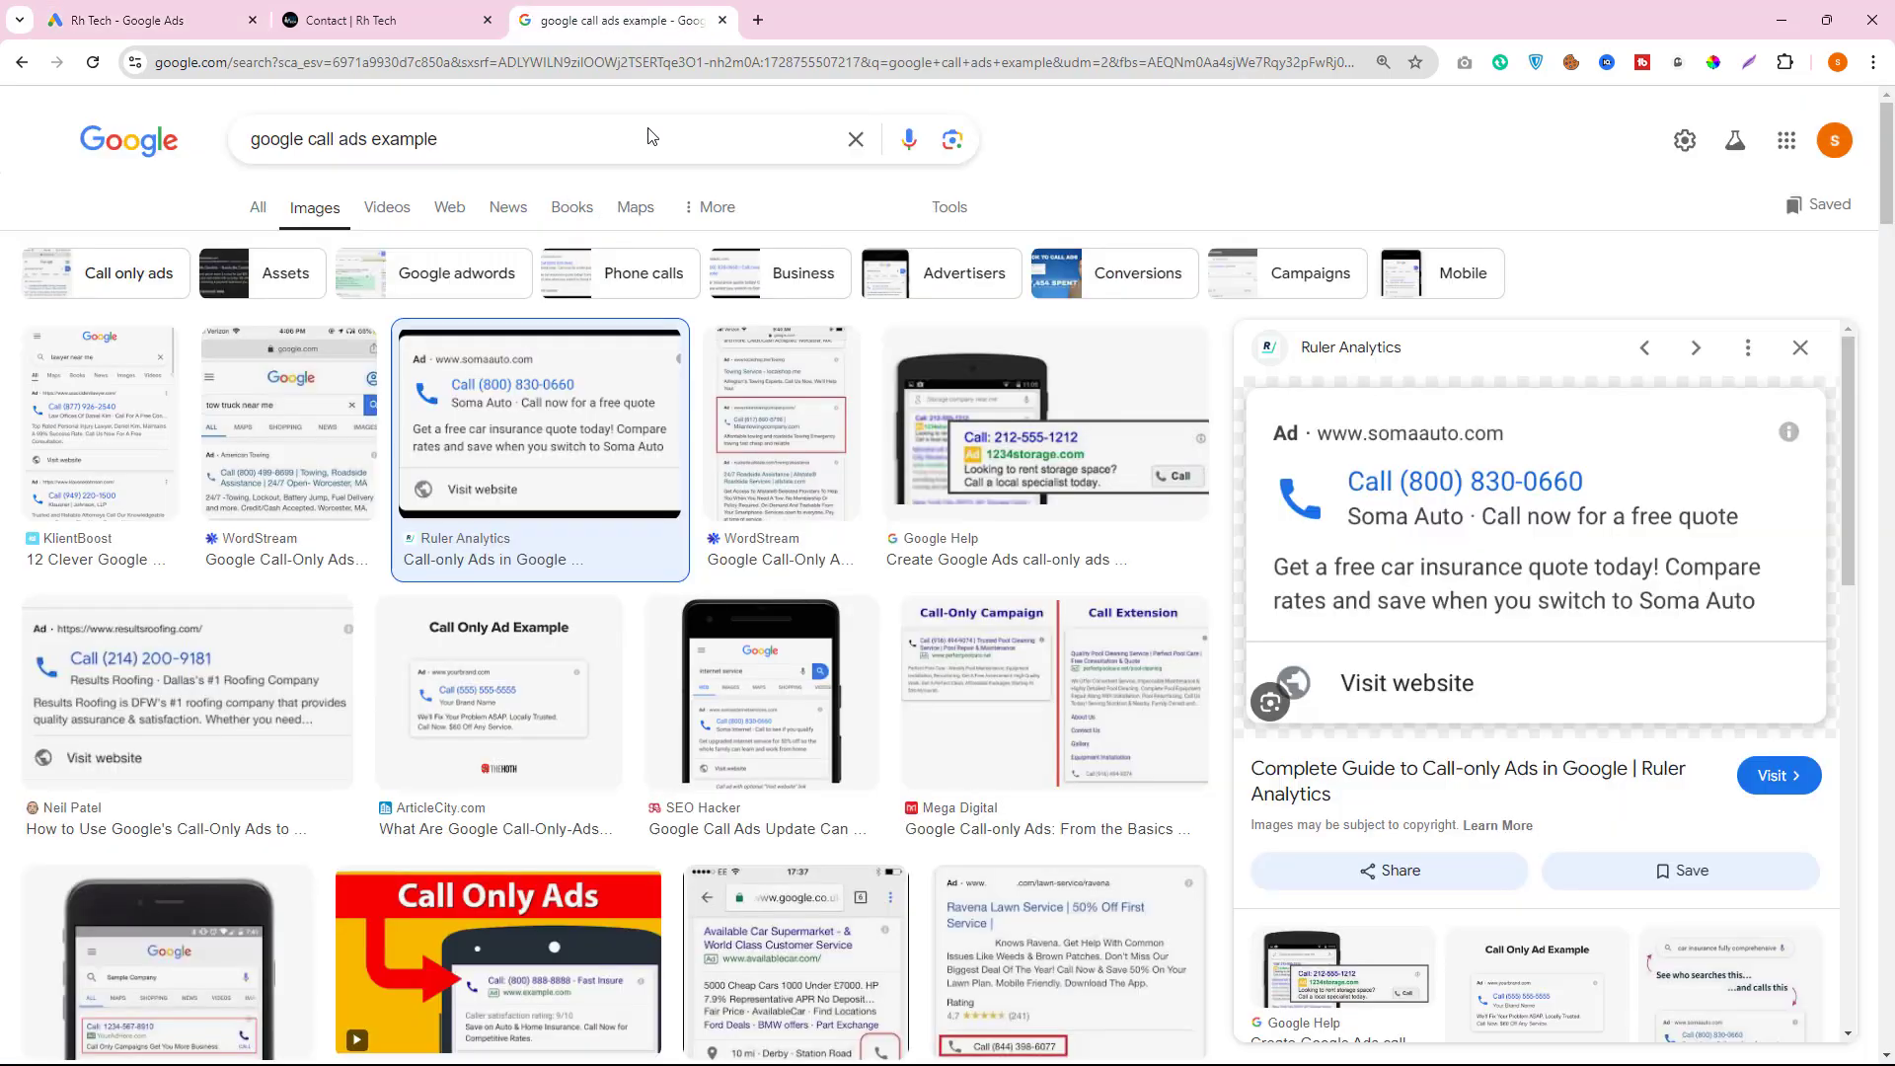
left_click(148, 24)
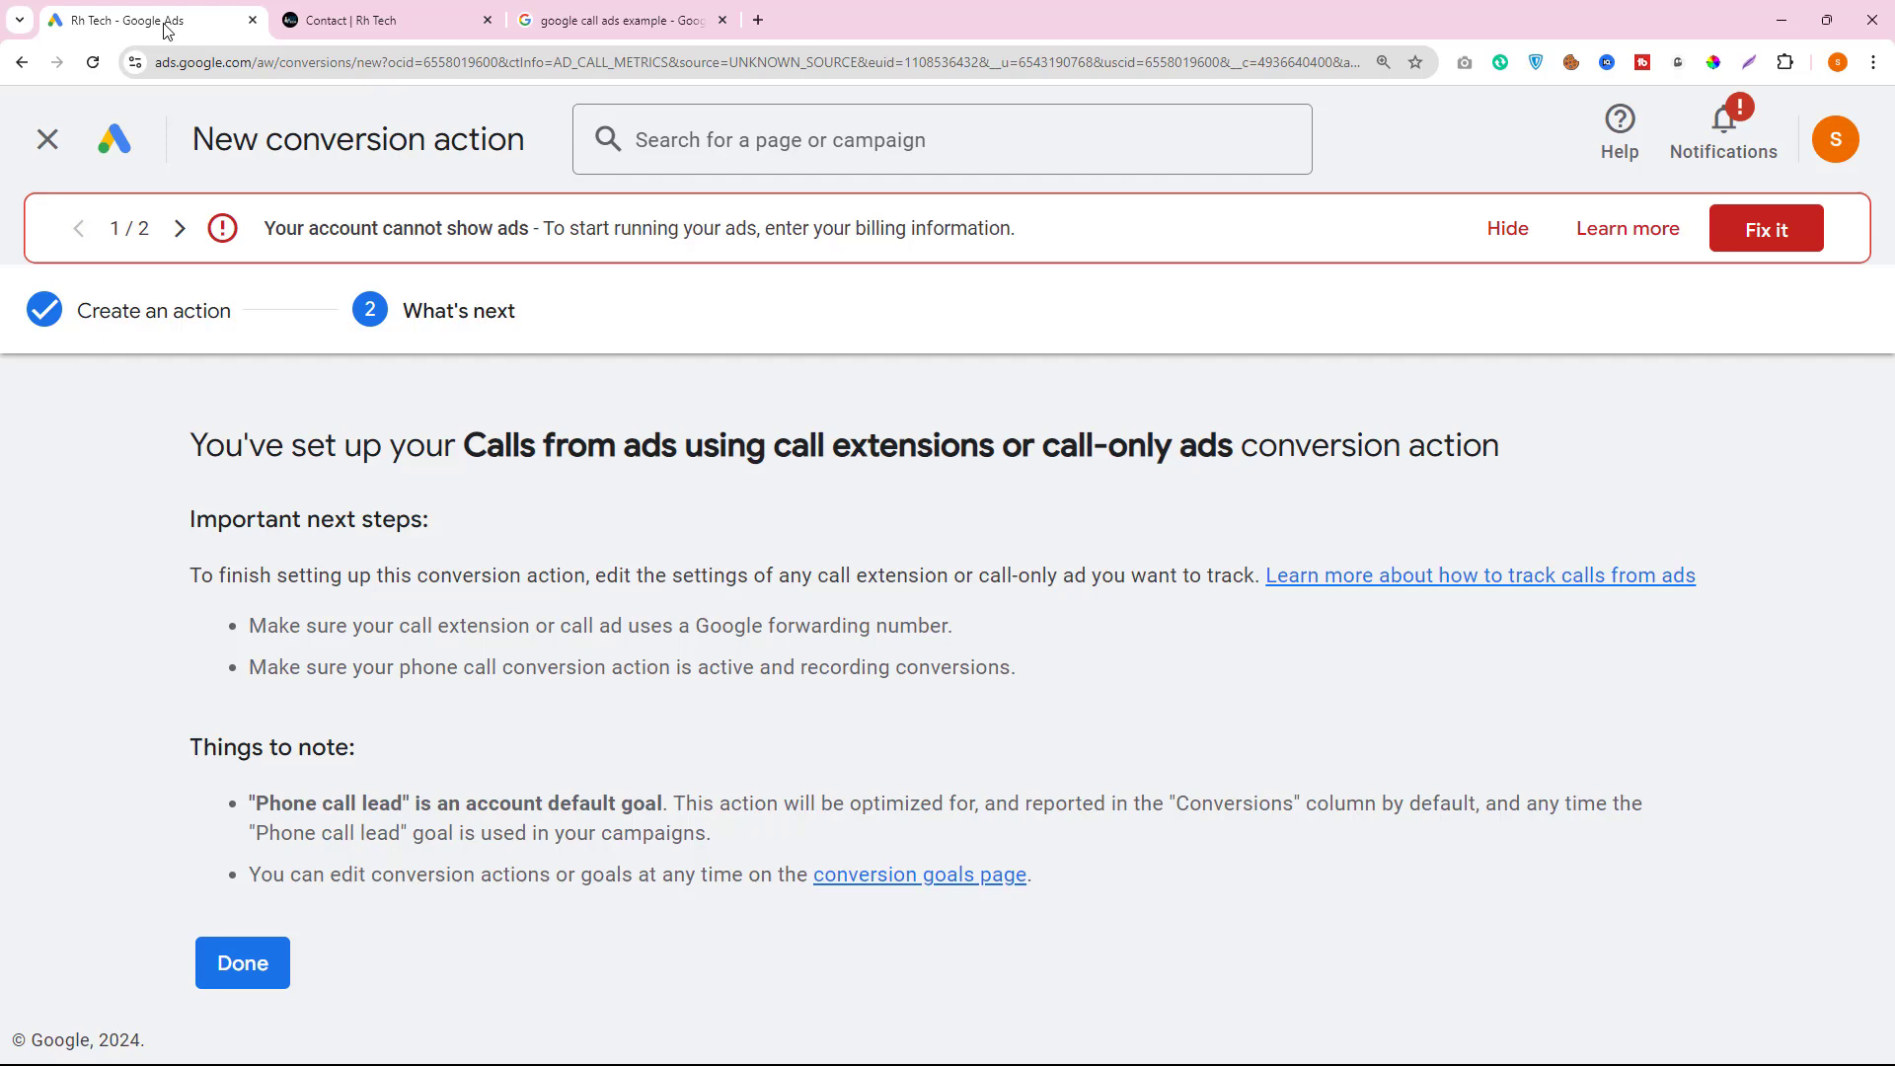
left_click(240, 972)
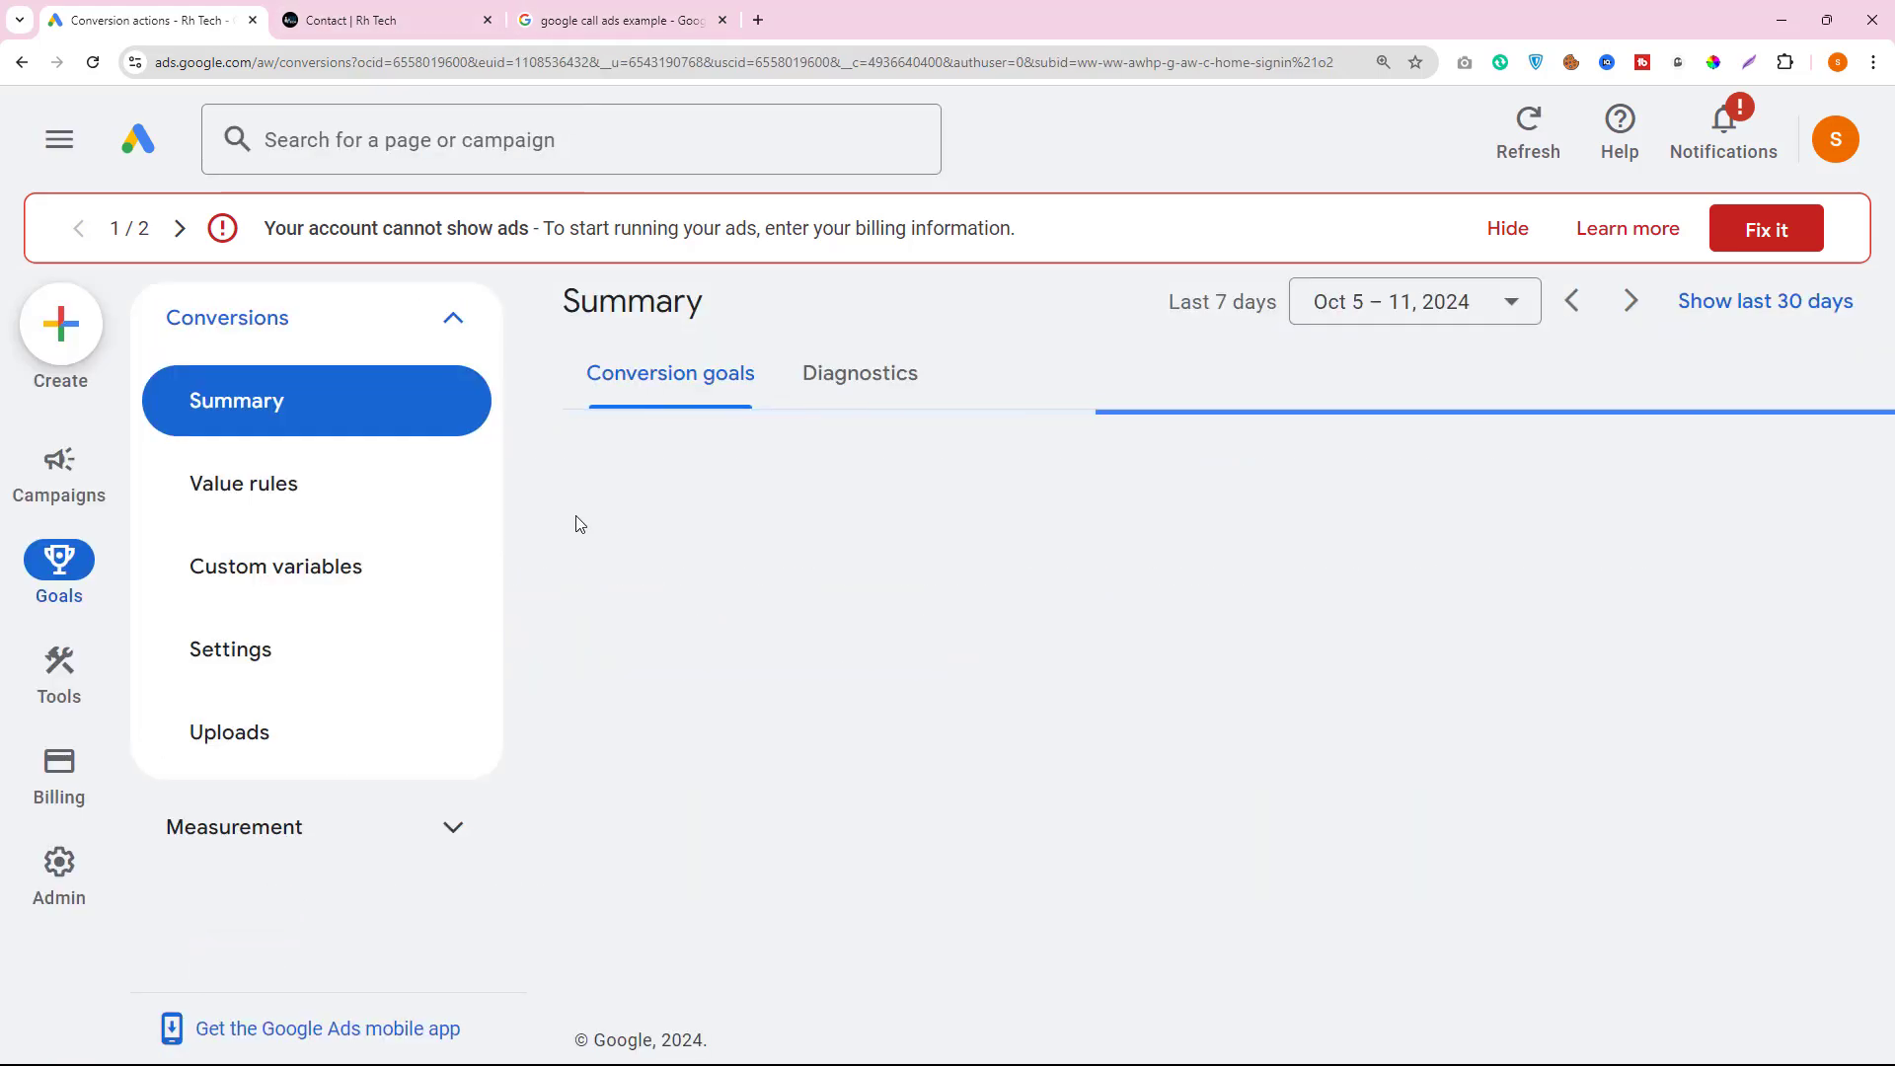
- Start a new phone call conversion action with "Calls to a phone number on your website" as the call source
left_click(791, 478)
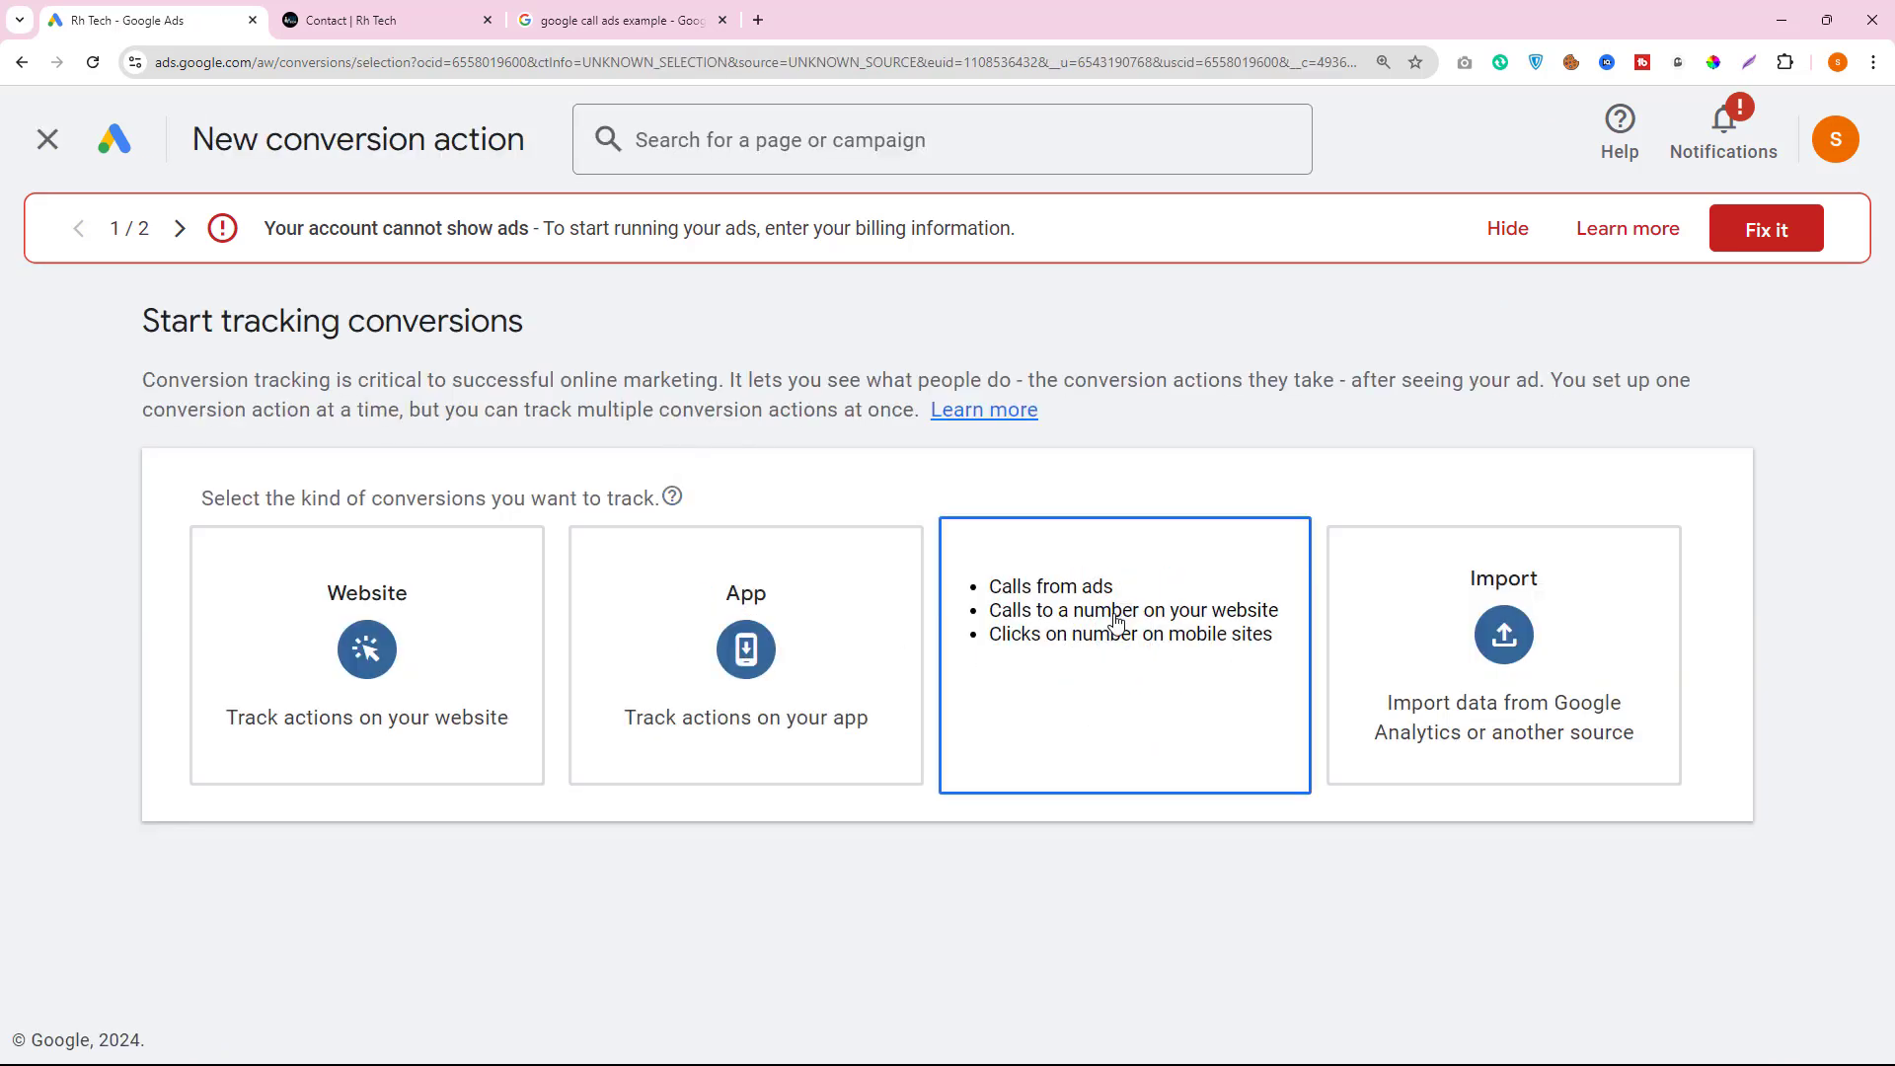
left_click(1064, 620)
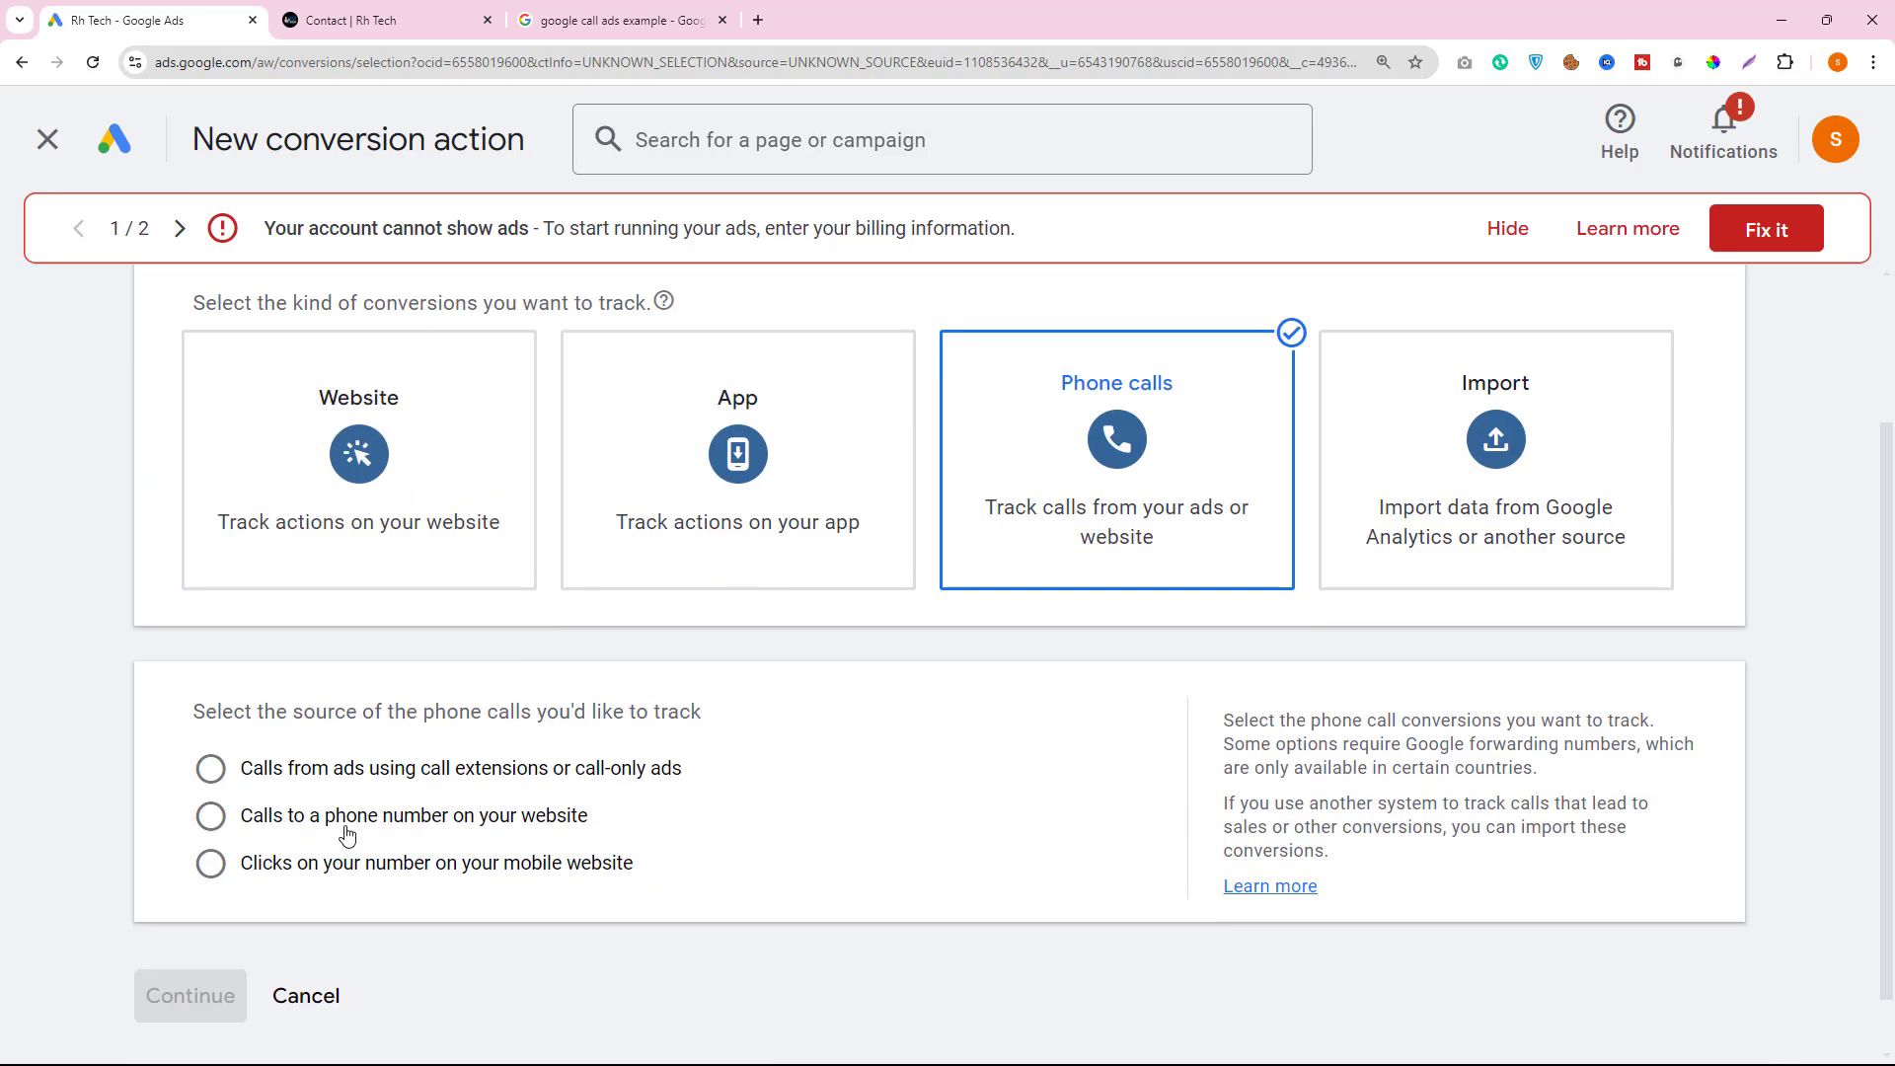
left_click_drag(581, 817, 385, 840)
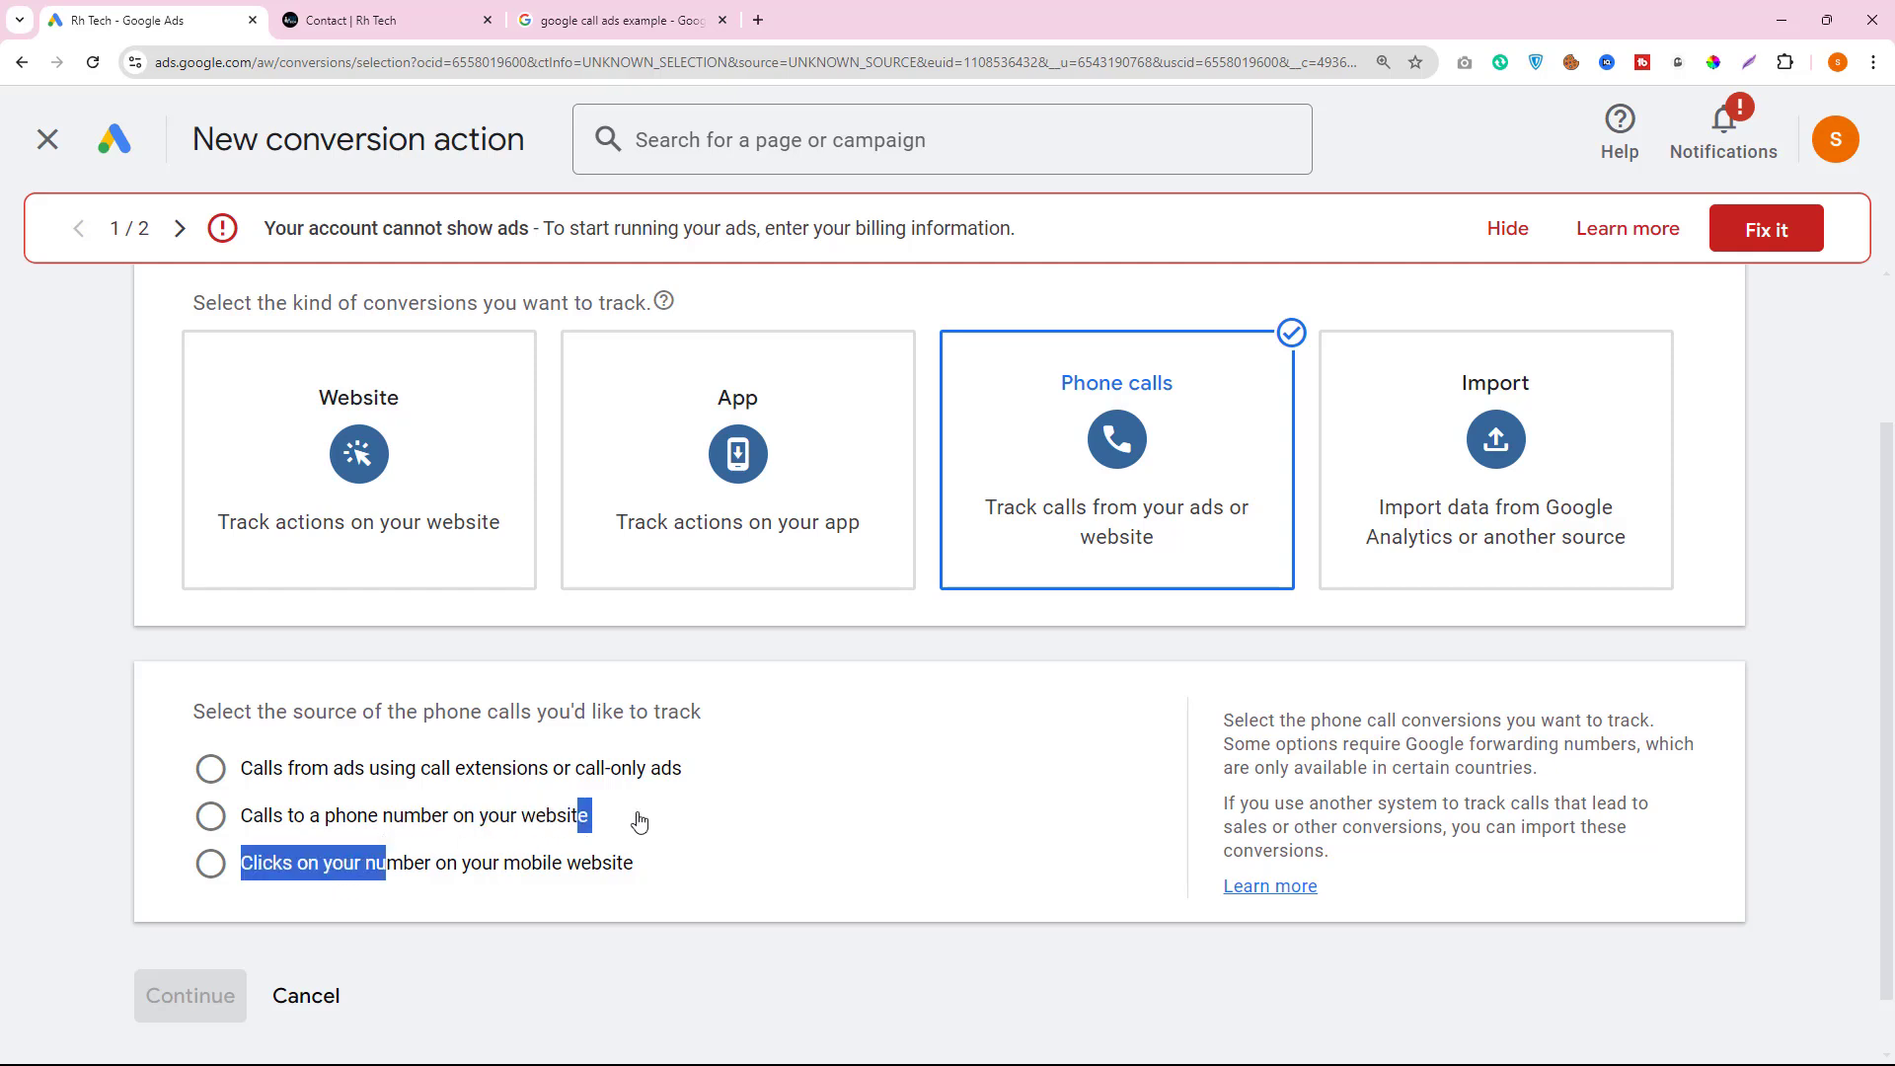
left_click(600, 822)
left_click(604, 824)
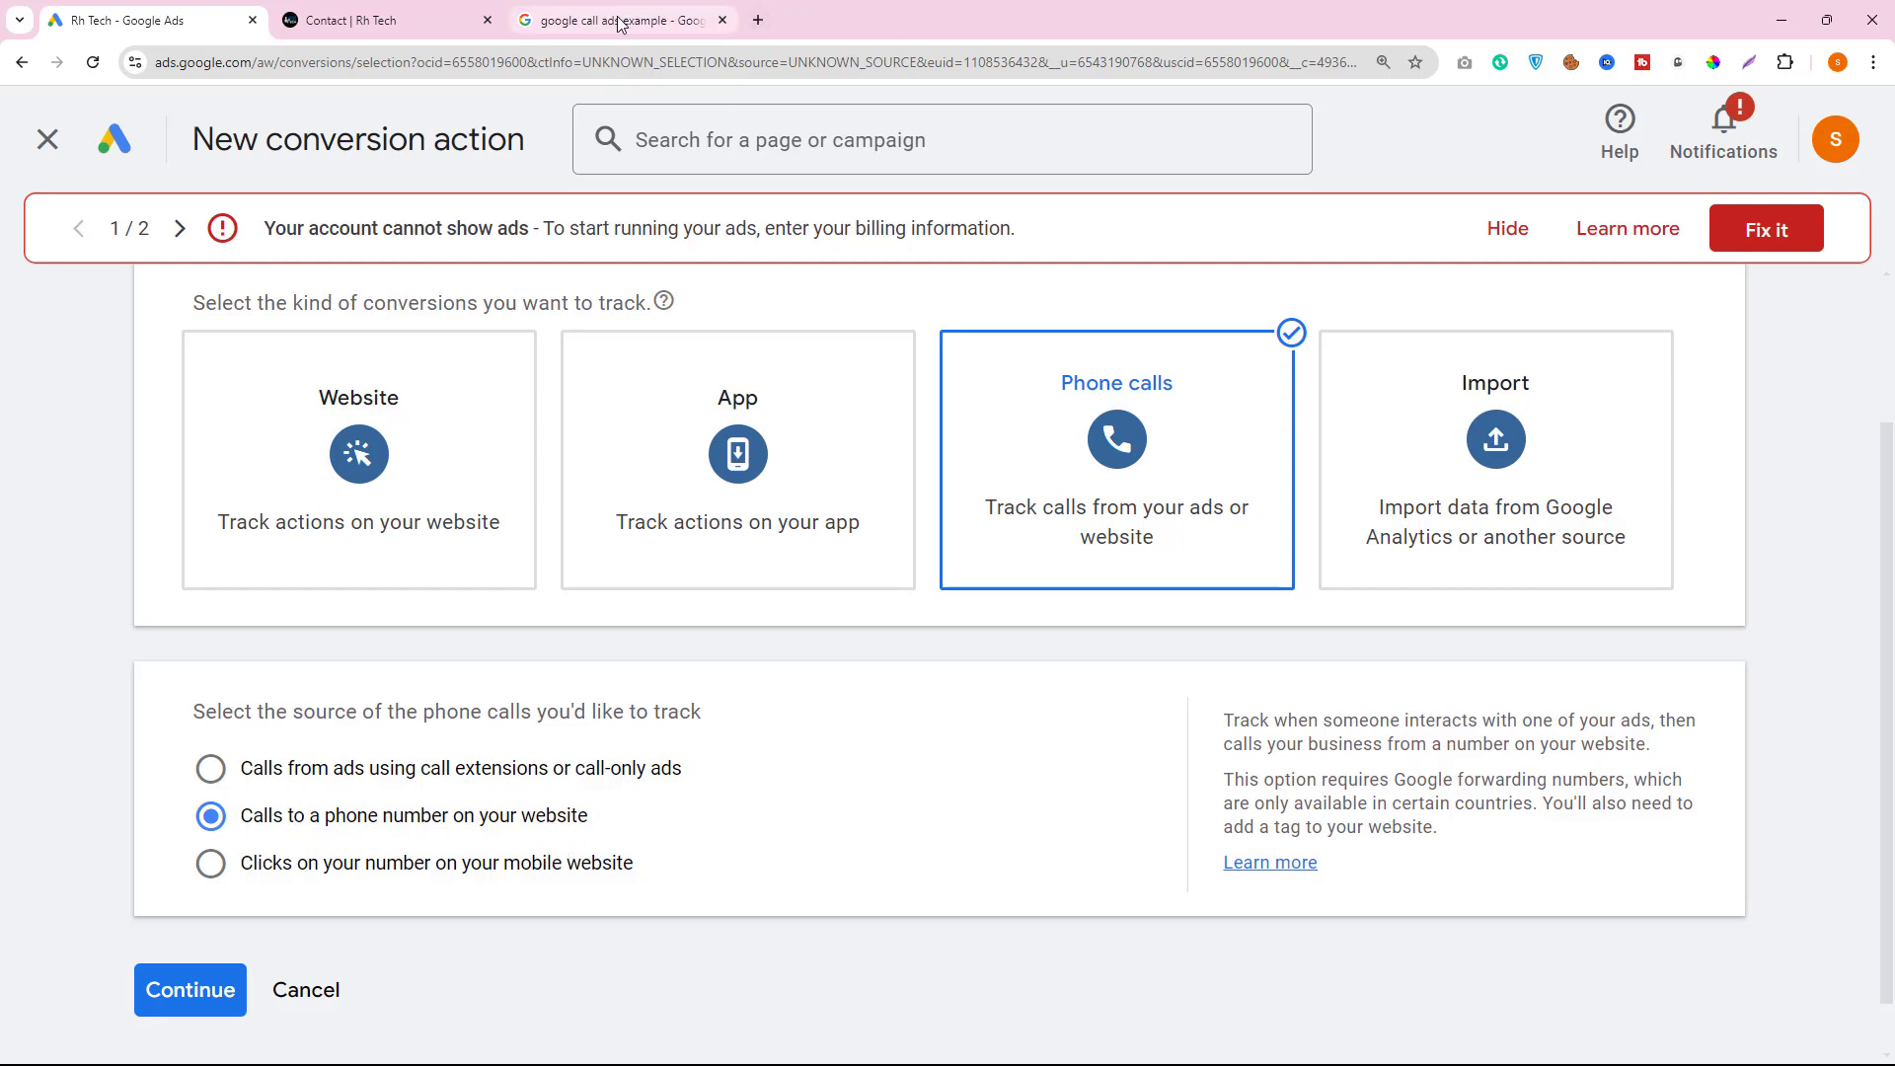
- Search Google for "aarong" in a separate tab and open the Aarong website
left_click(759, 20)
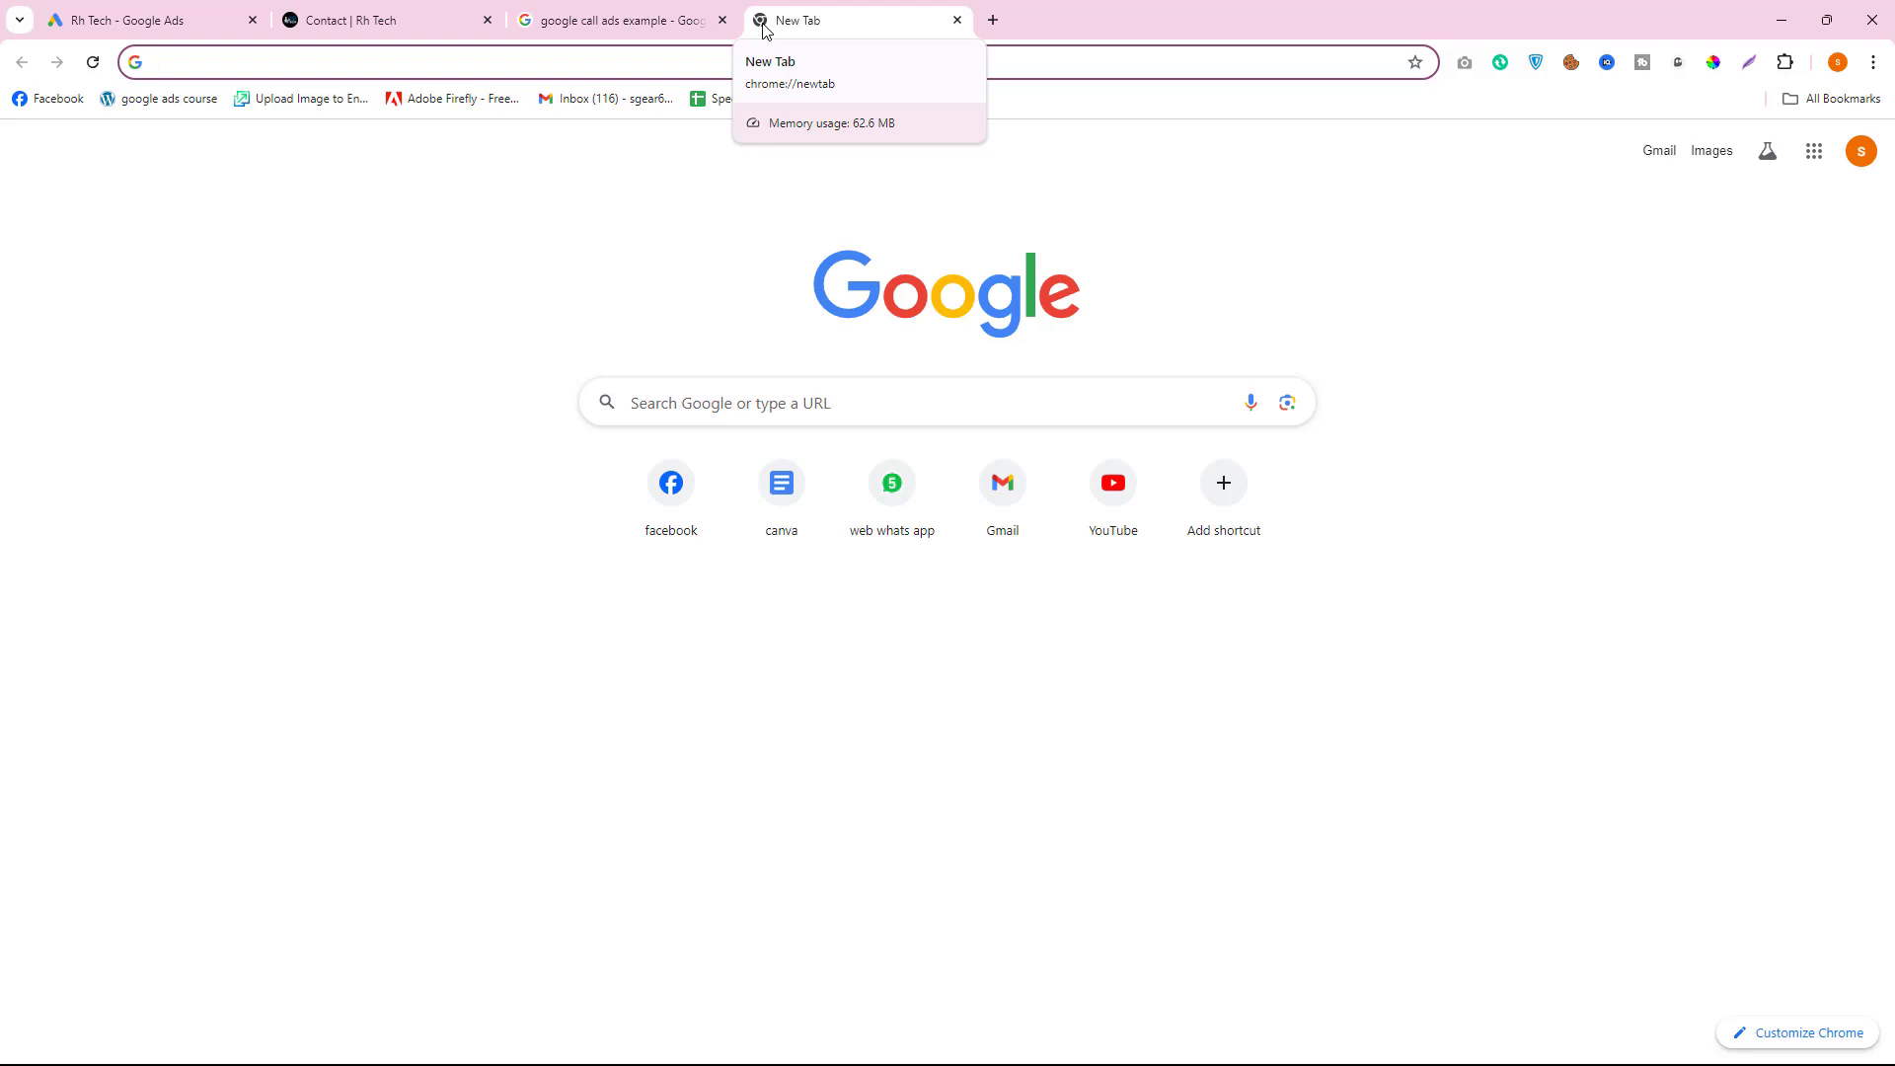
type("aaron")
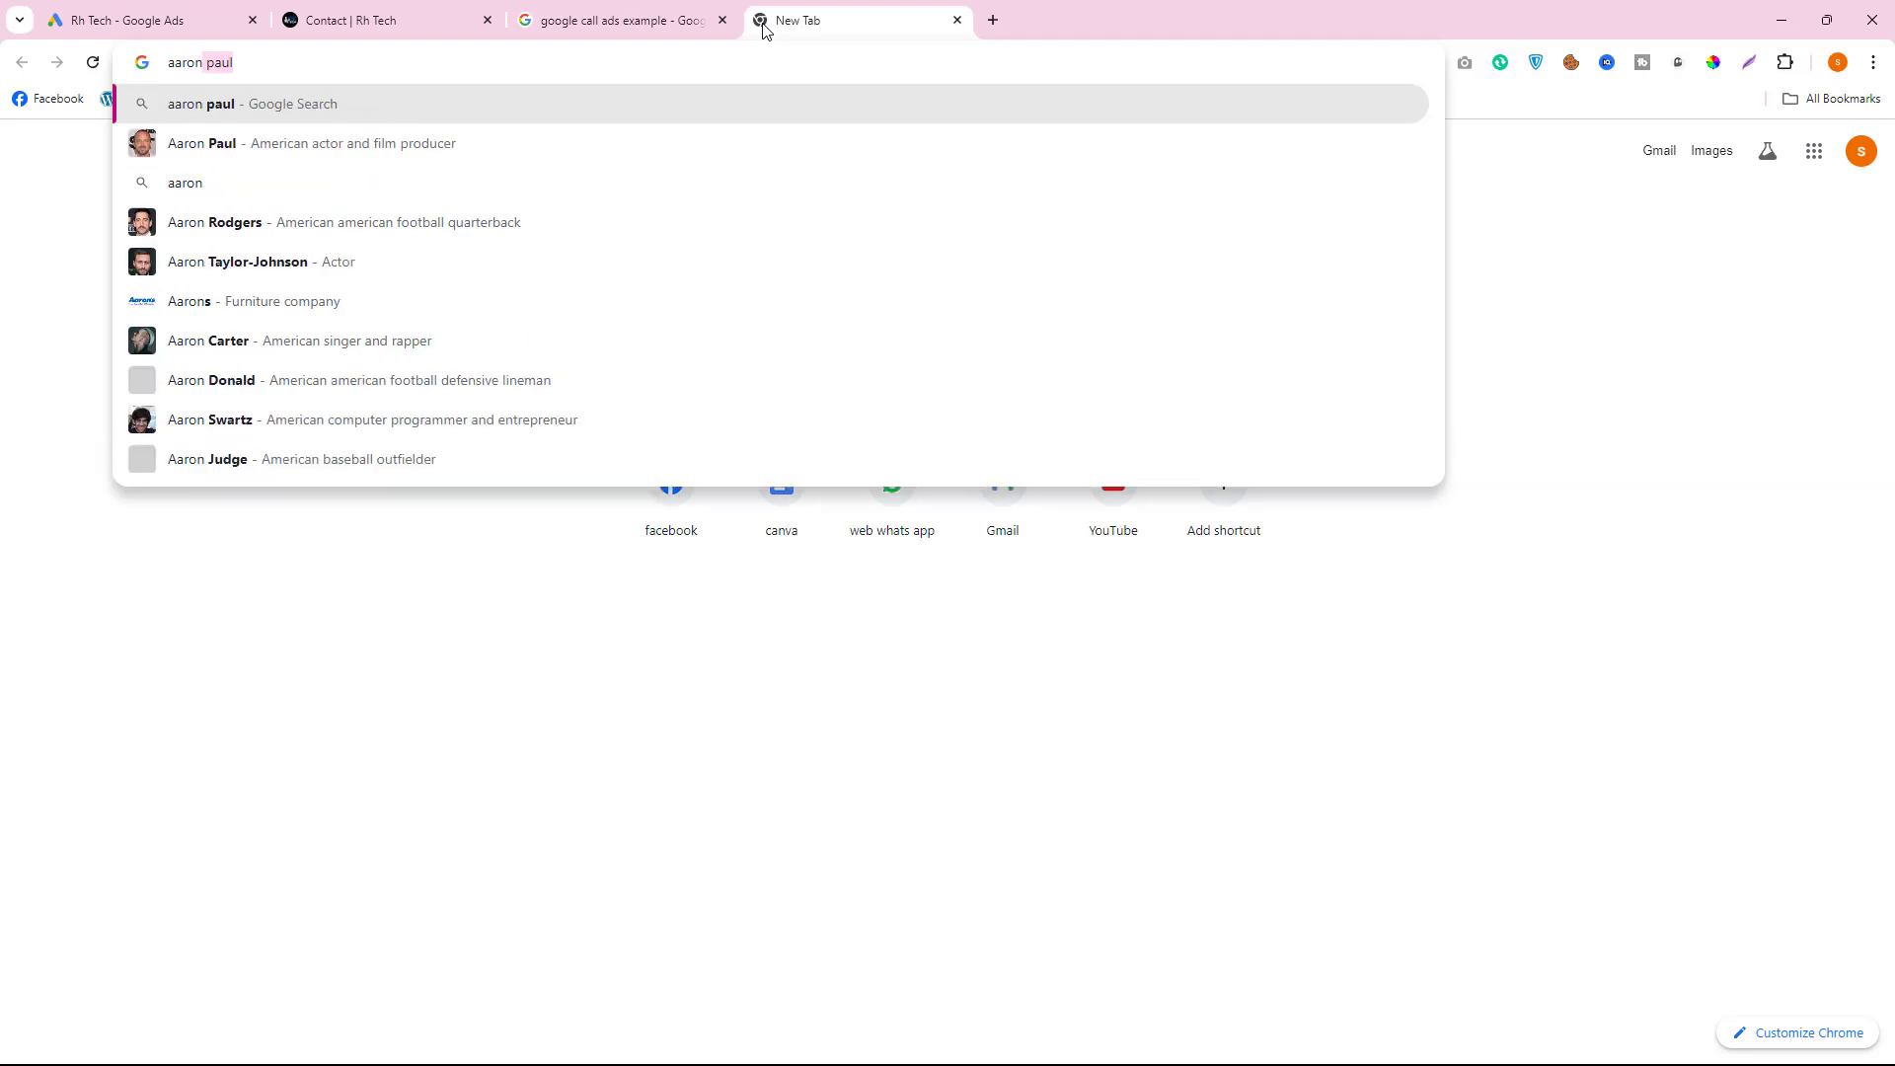
type("g")
key("Return")
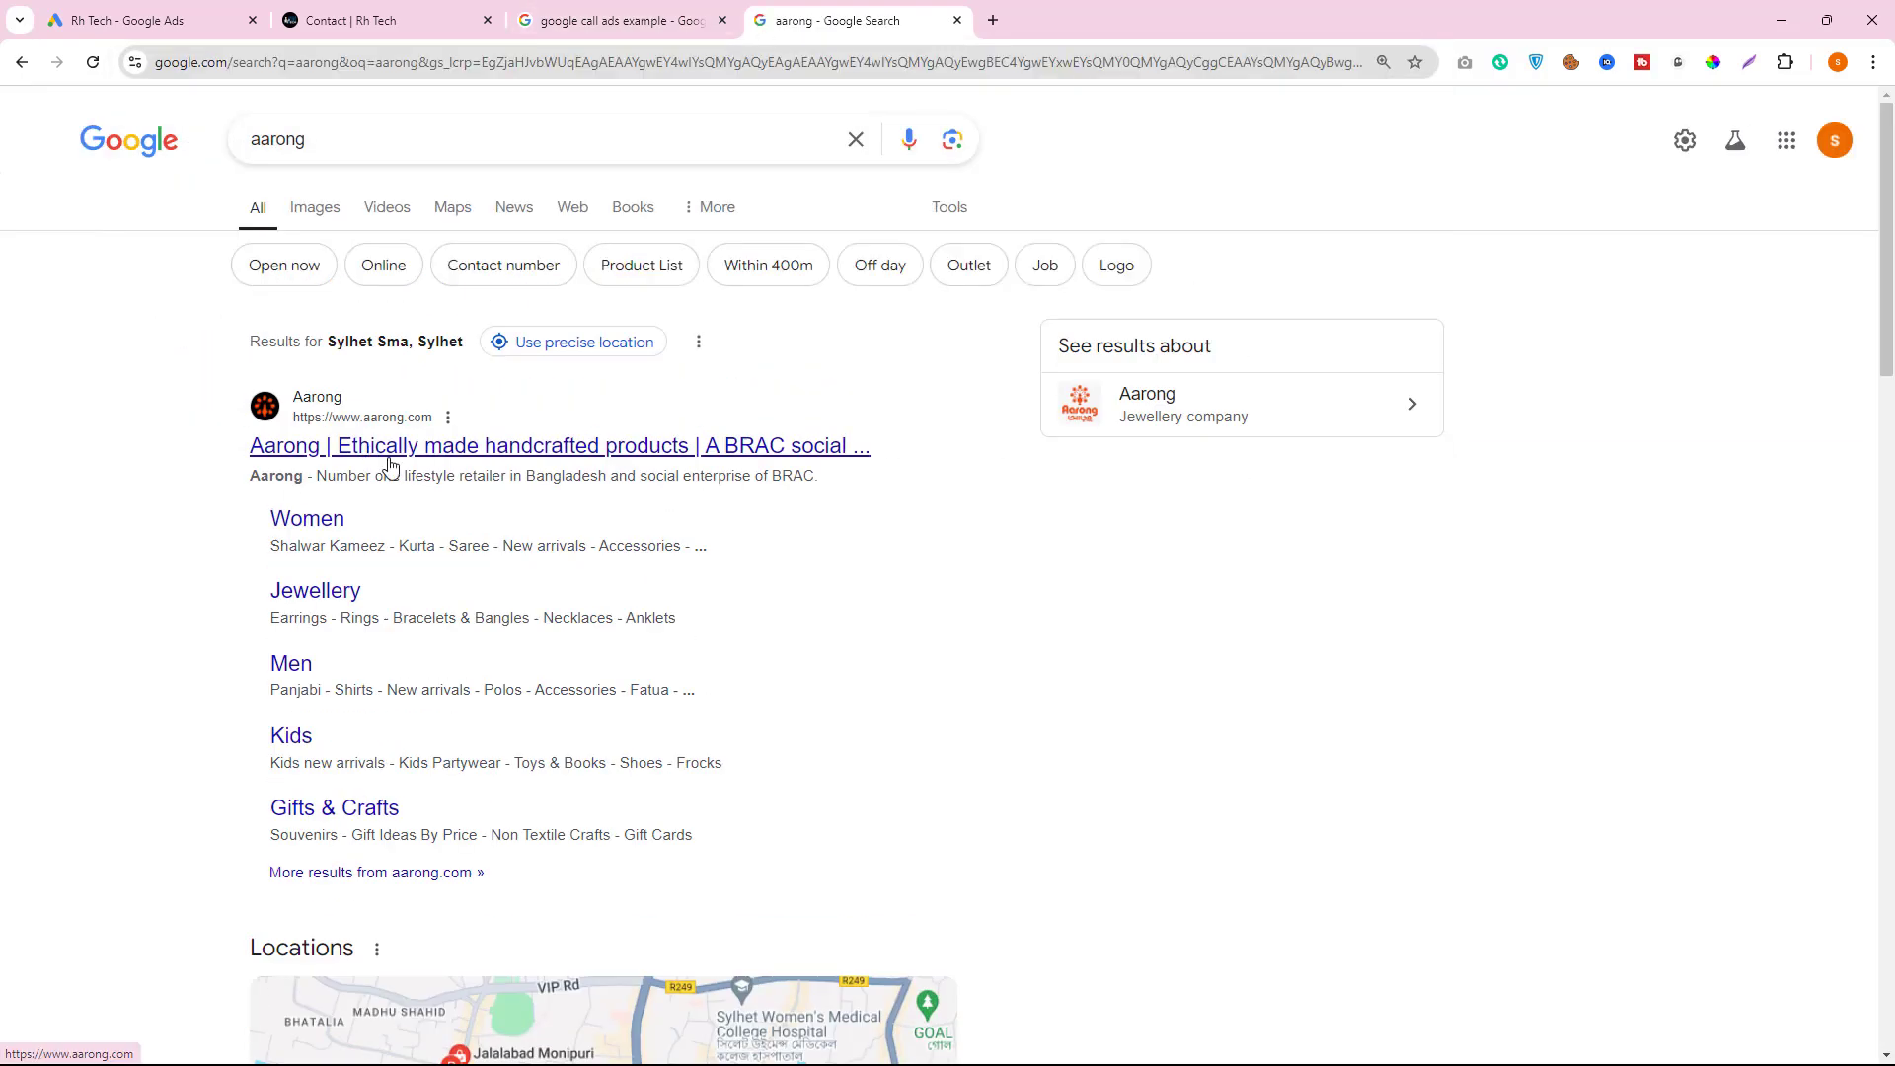
left_click(390, 459)
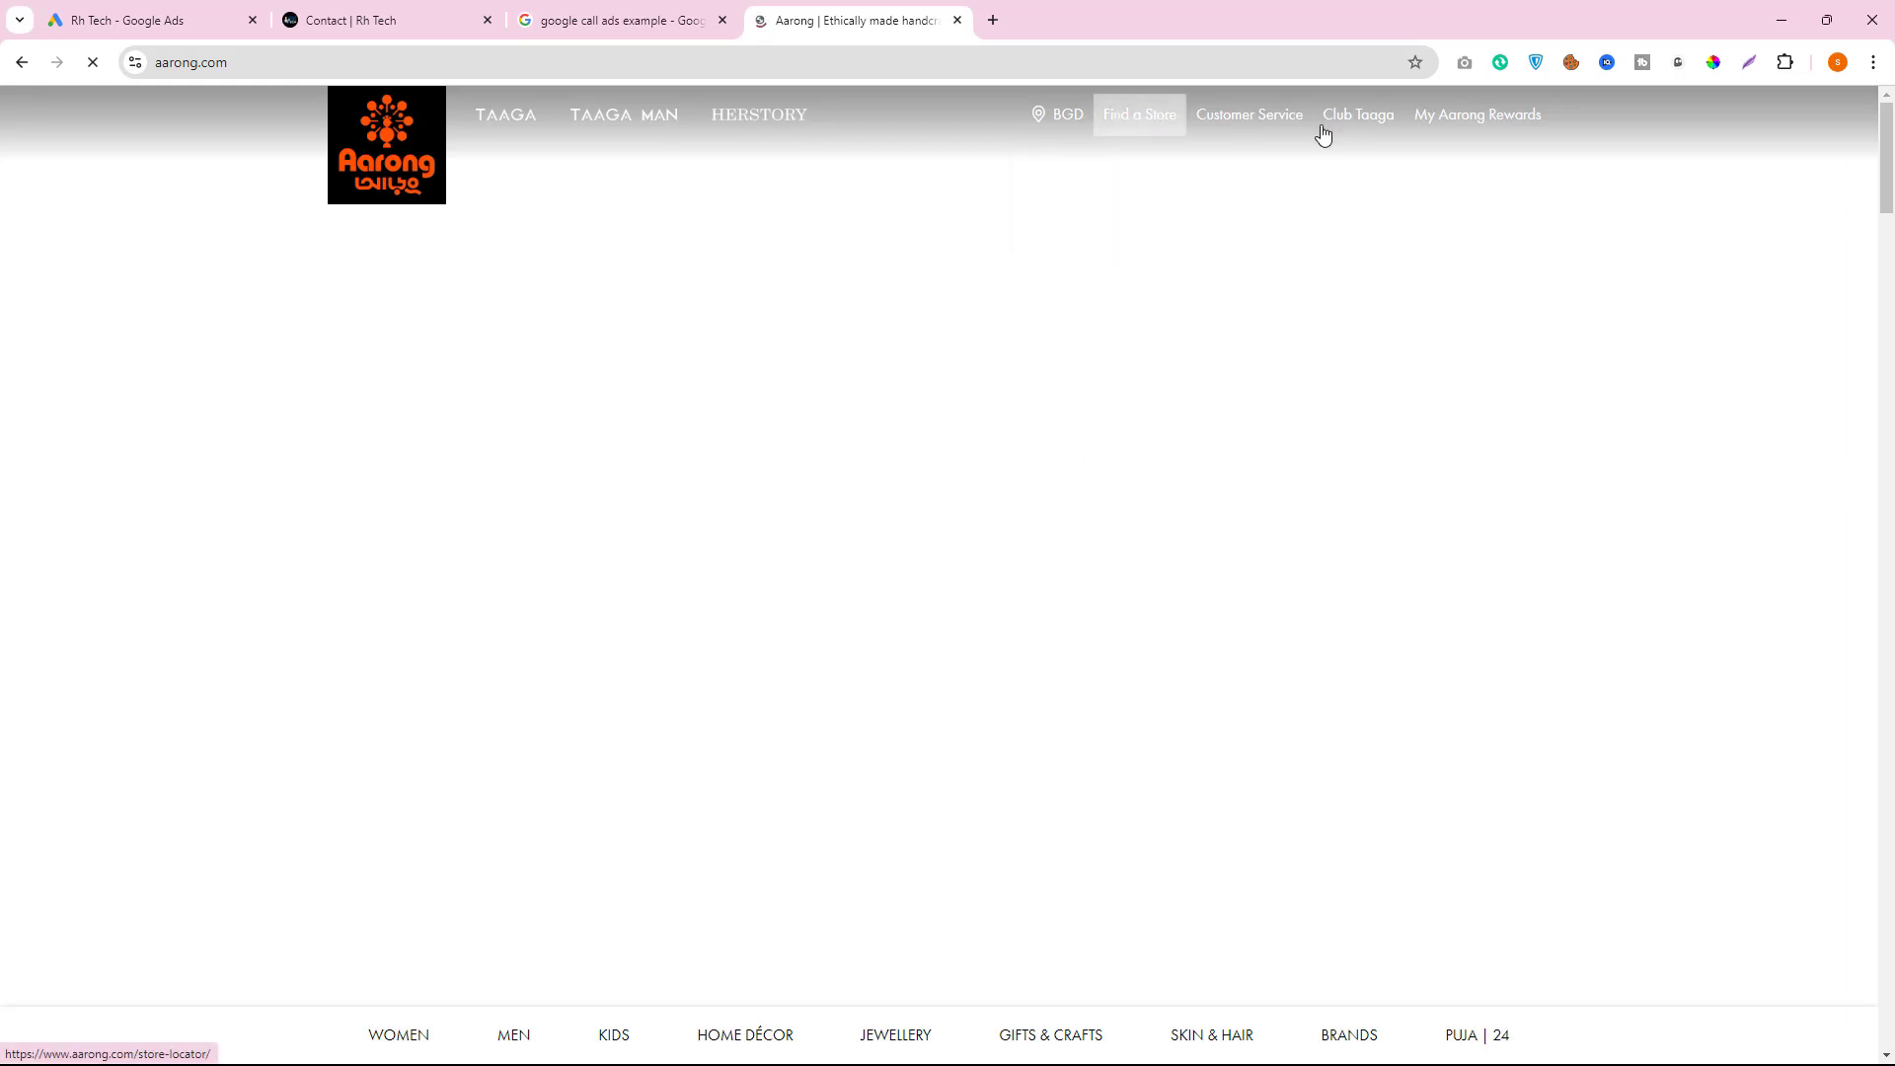
- Look through the Aarong homepage down to its footer for contact details, dismissing the promotional popup and allowing cookies
scroll(1470, 413, "down", 5)
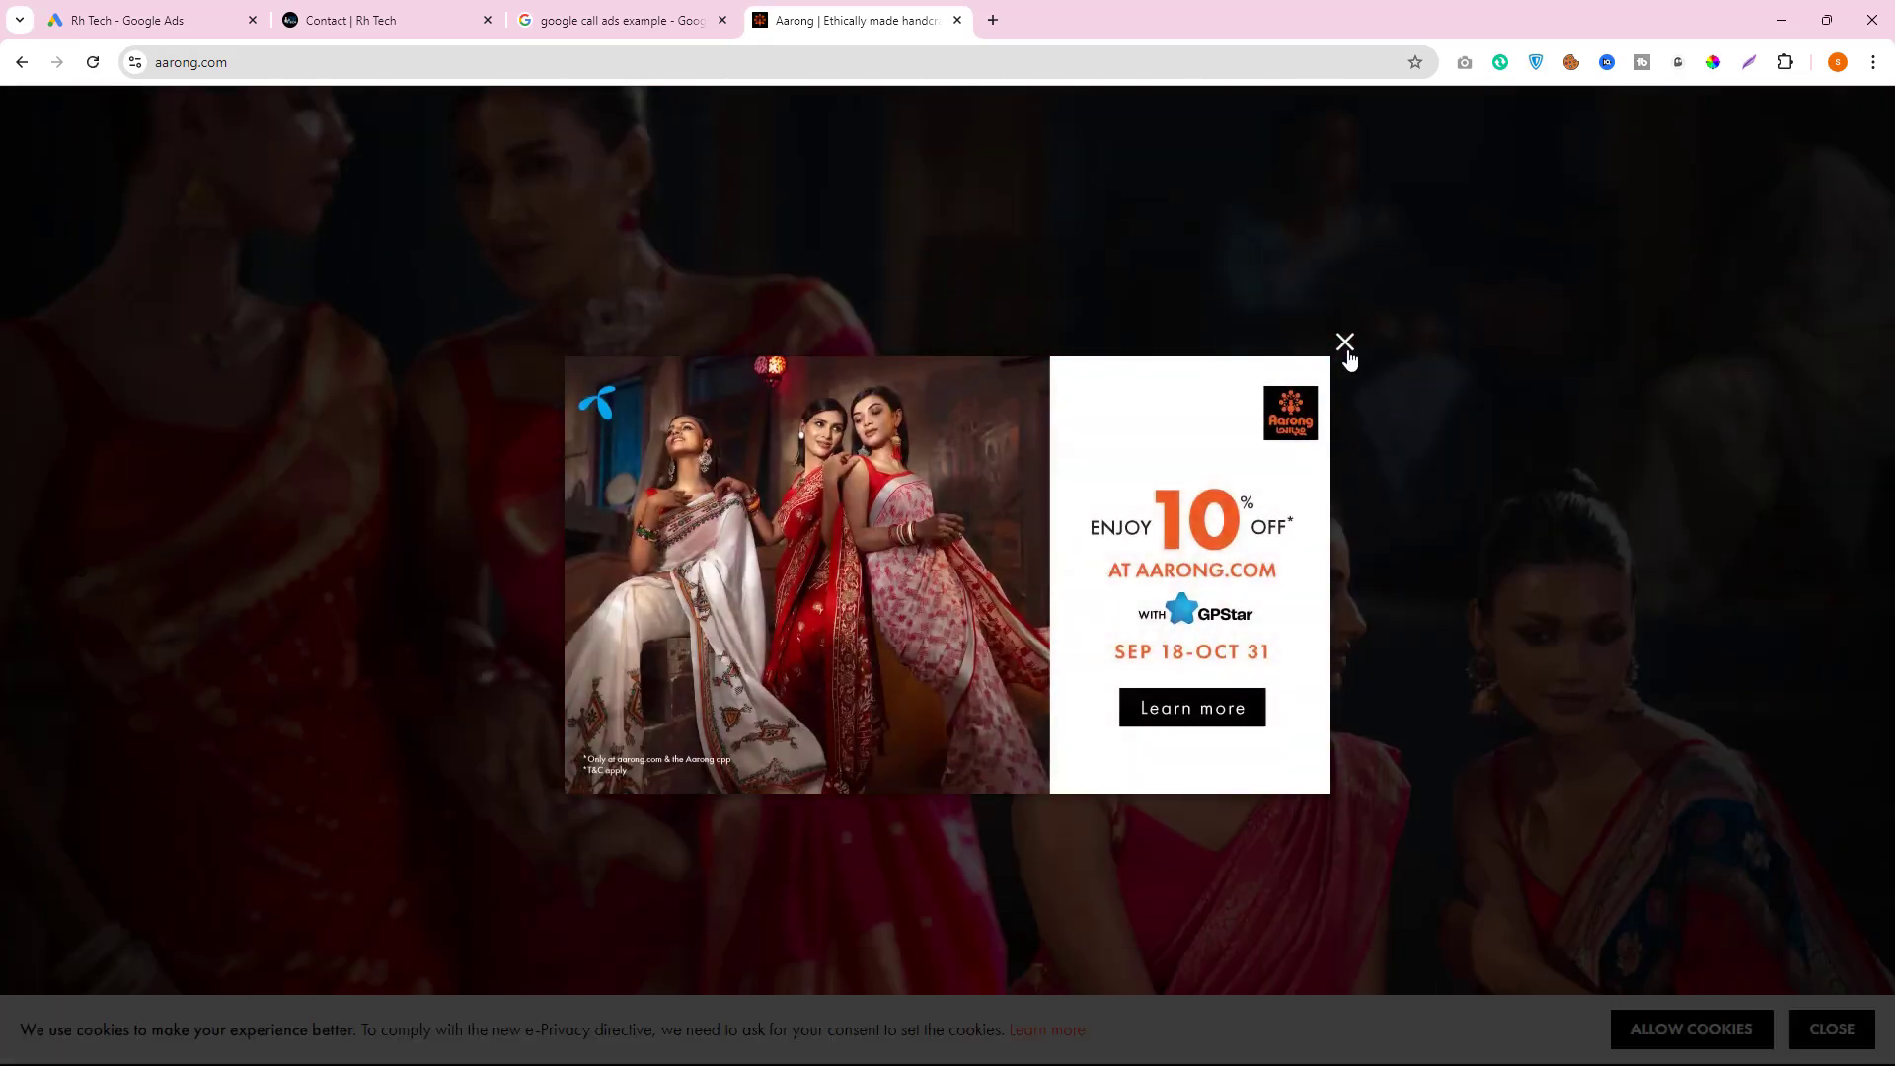
left_click(1345, 345)
scroll(1459, 503, "down", 10)
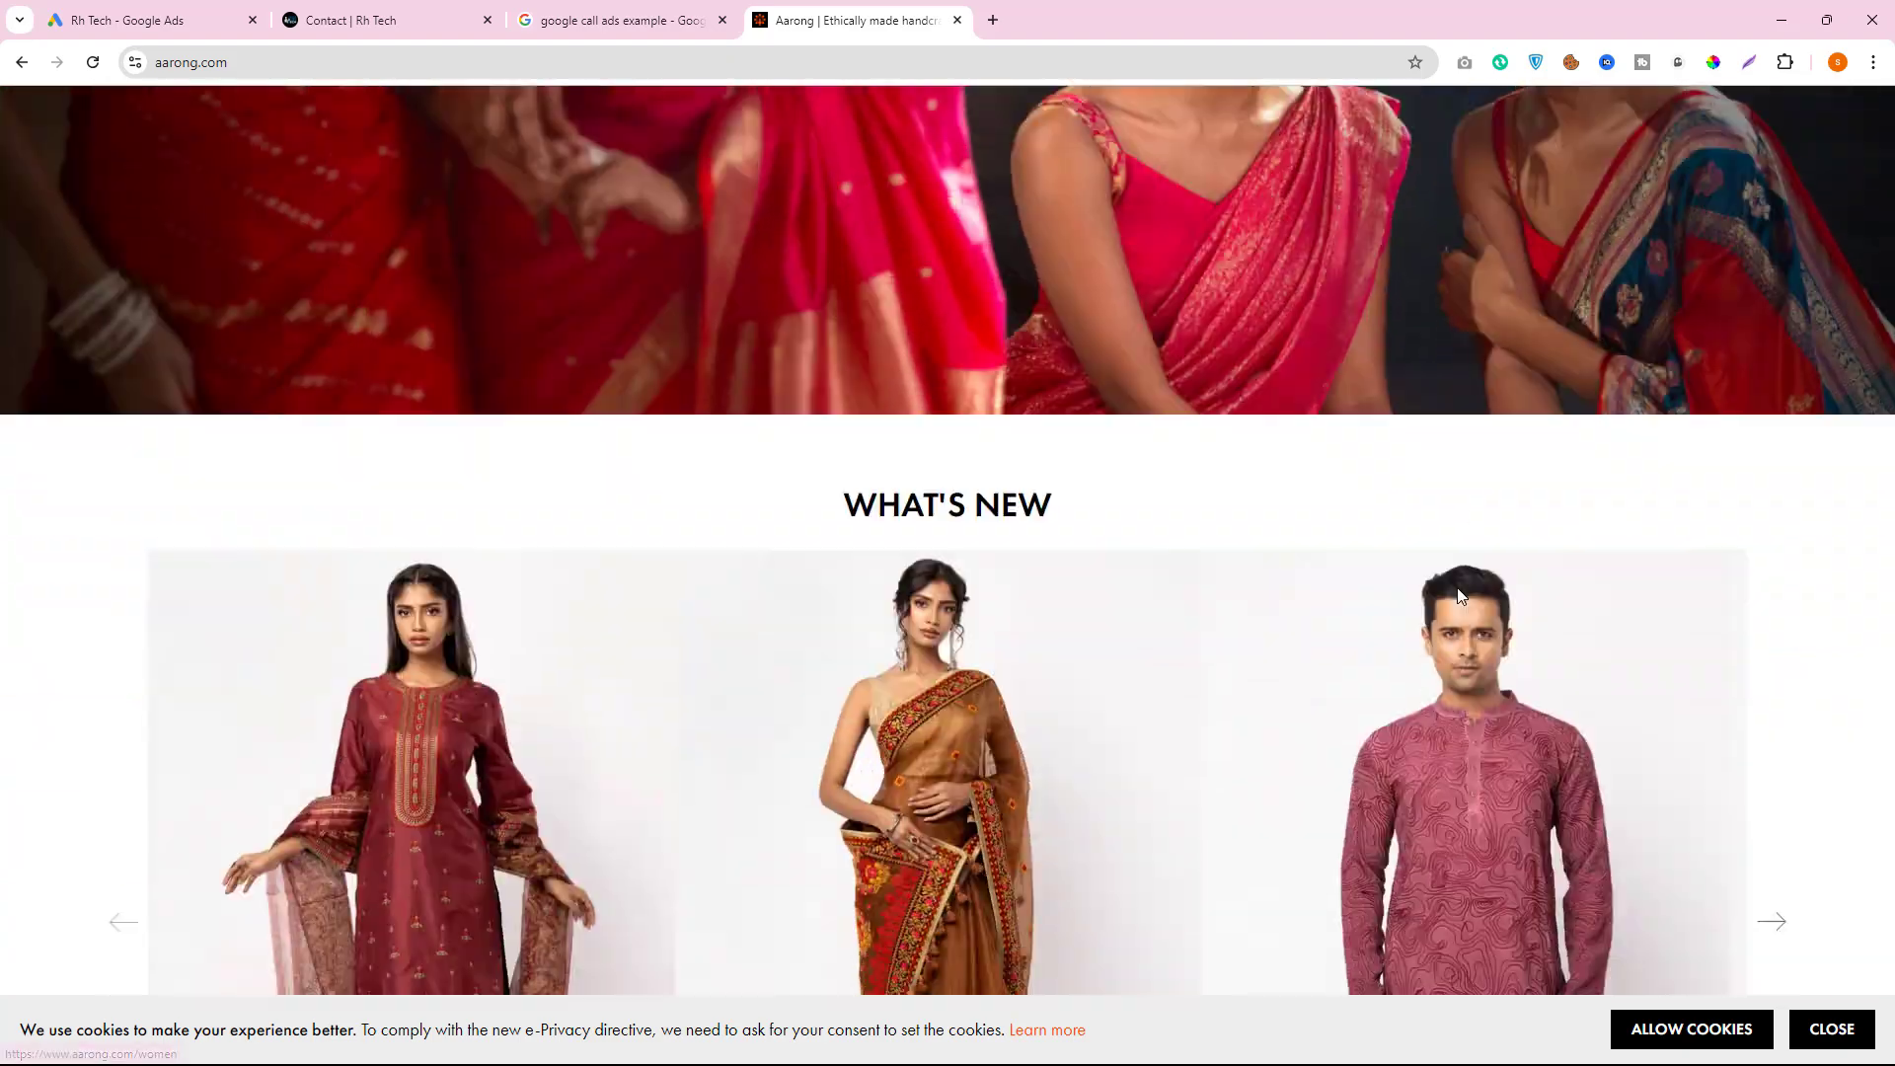
scroll(1379, 708, "down", 2)
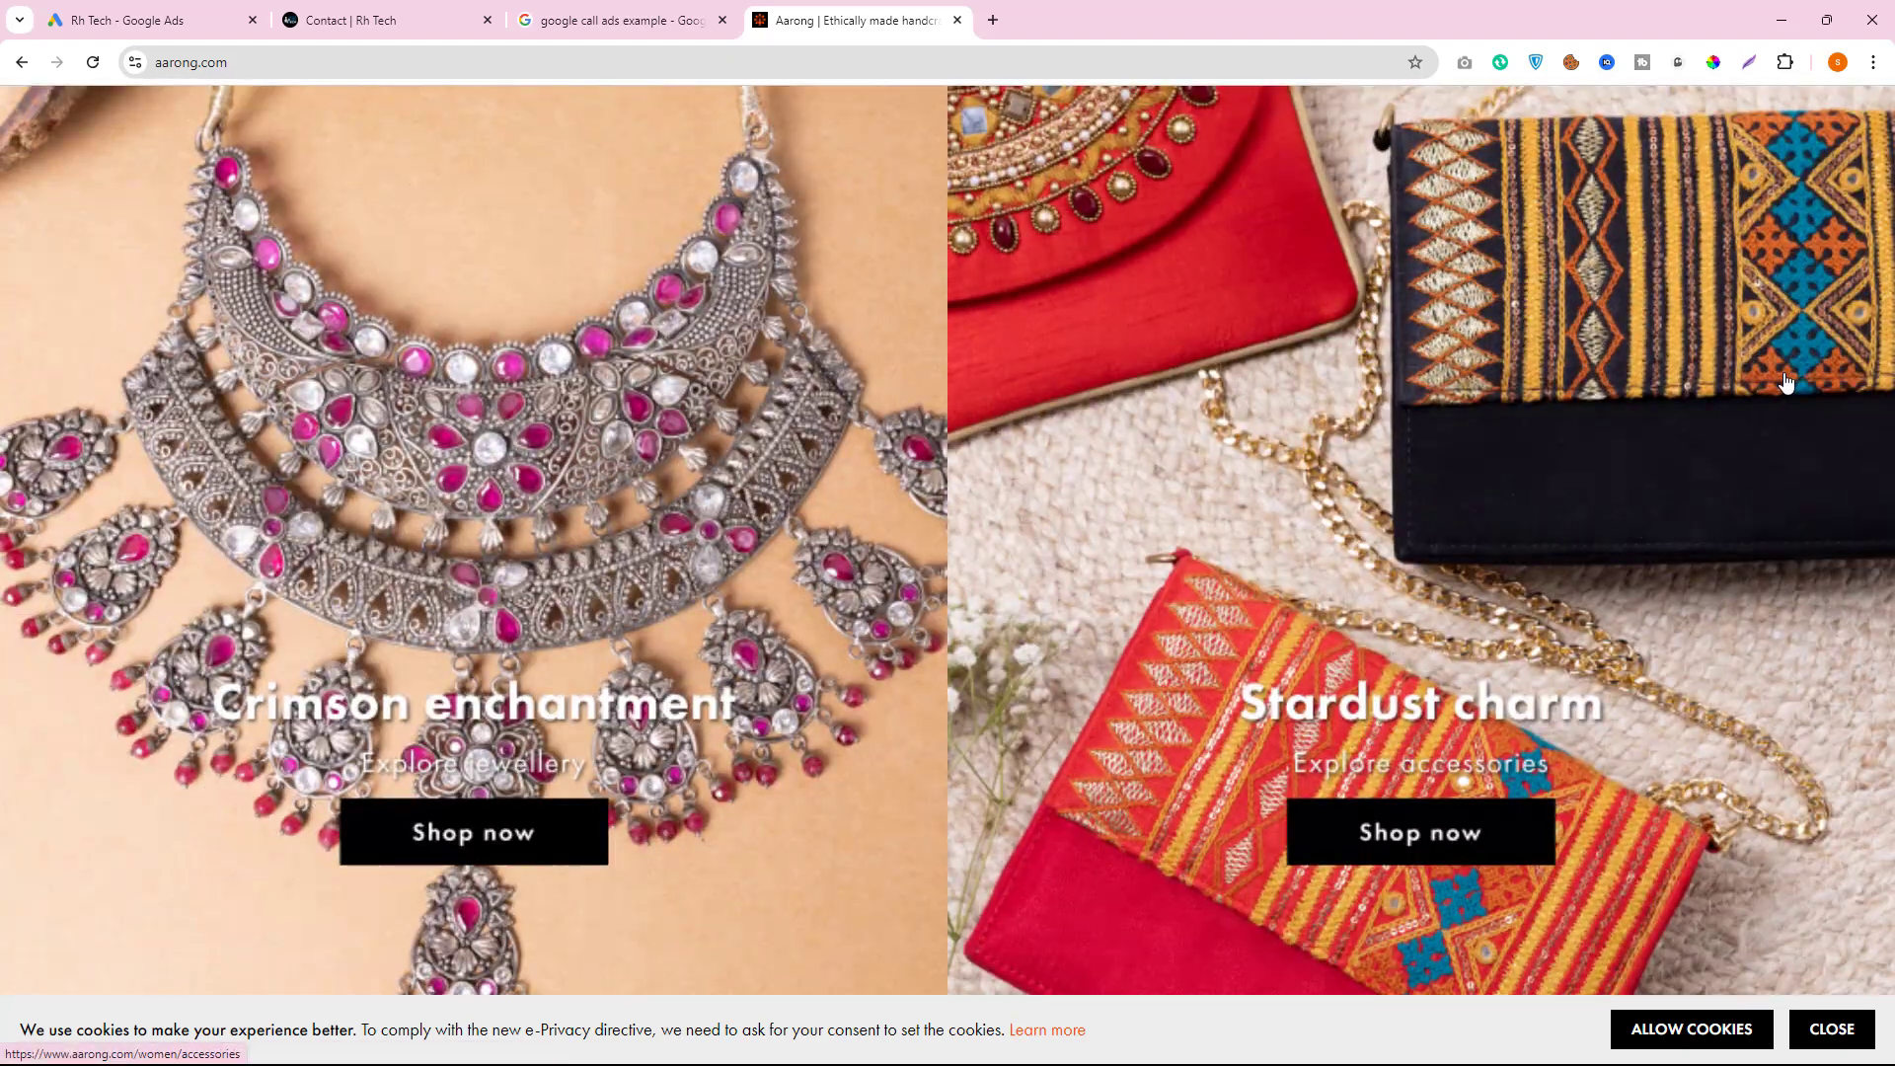
scroll(1780, 381, "down", 8)
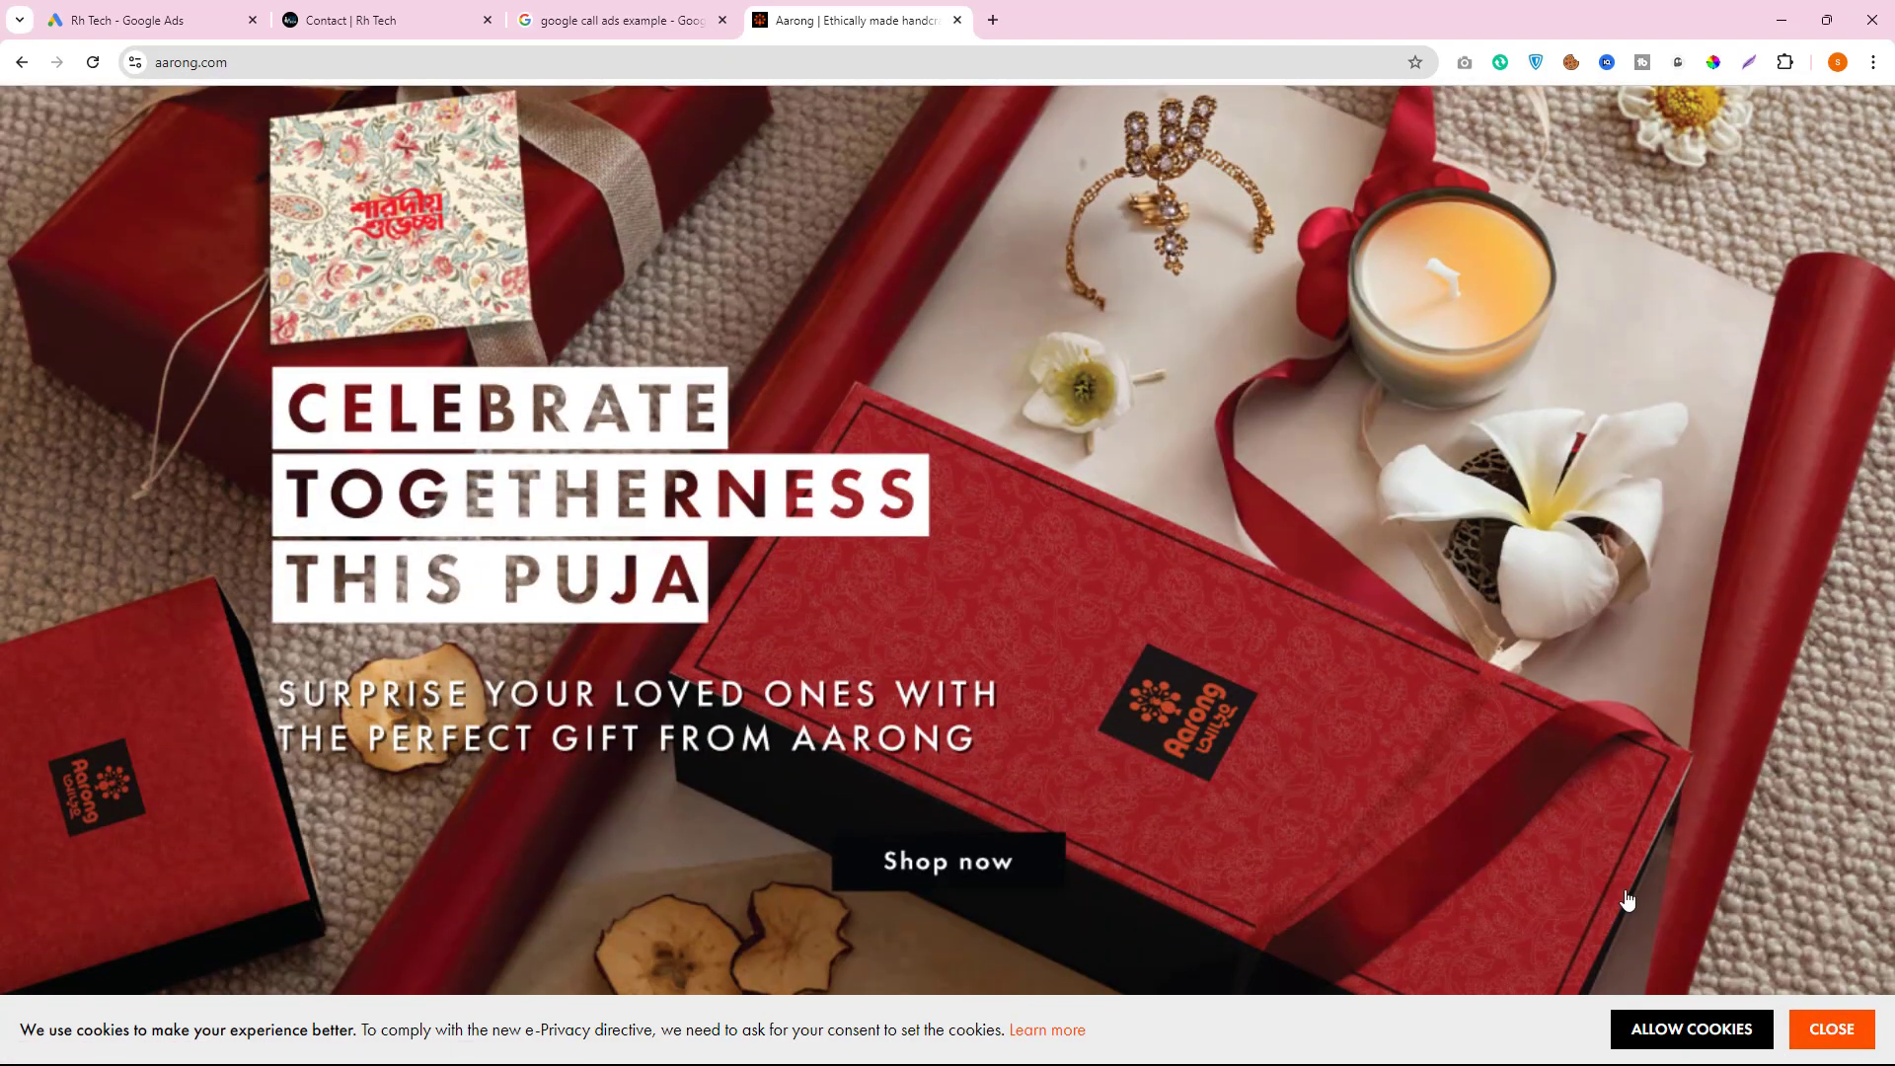
scroll(1590, 863, "down", 9)
scroll(1579, 861, "down", 20)
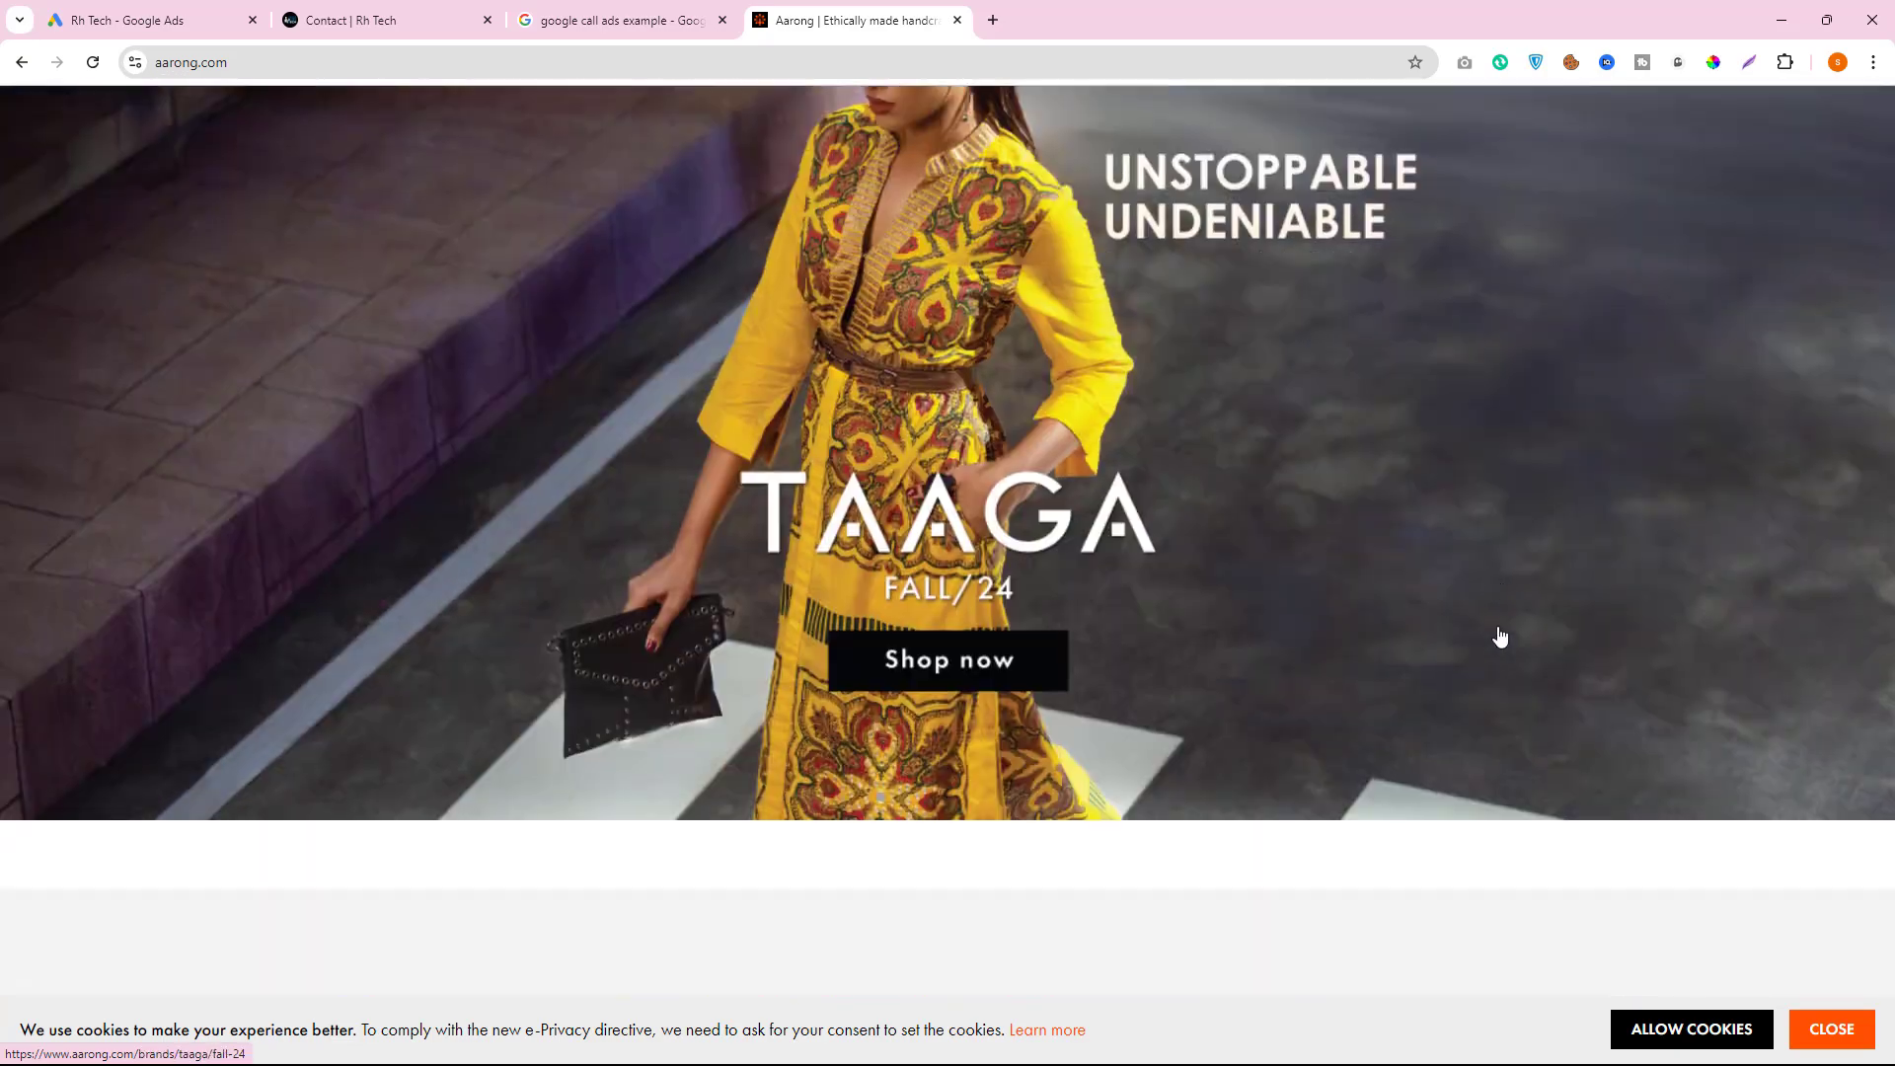
scroll(1373, 511, "down", 8)
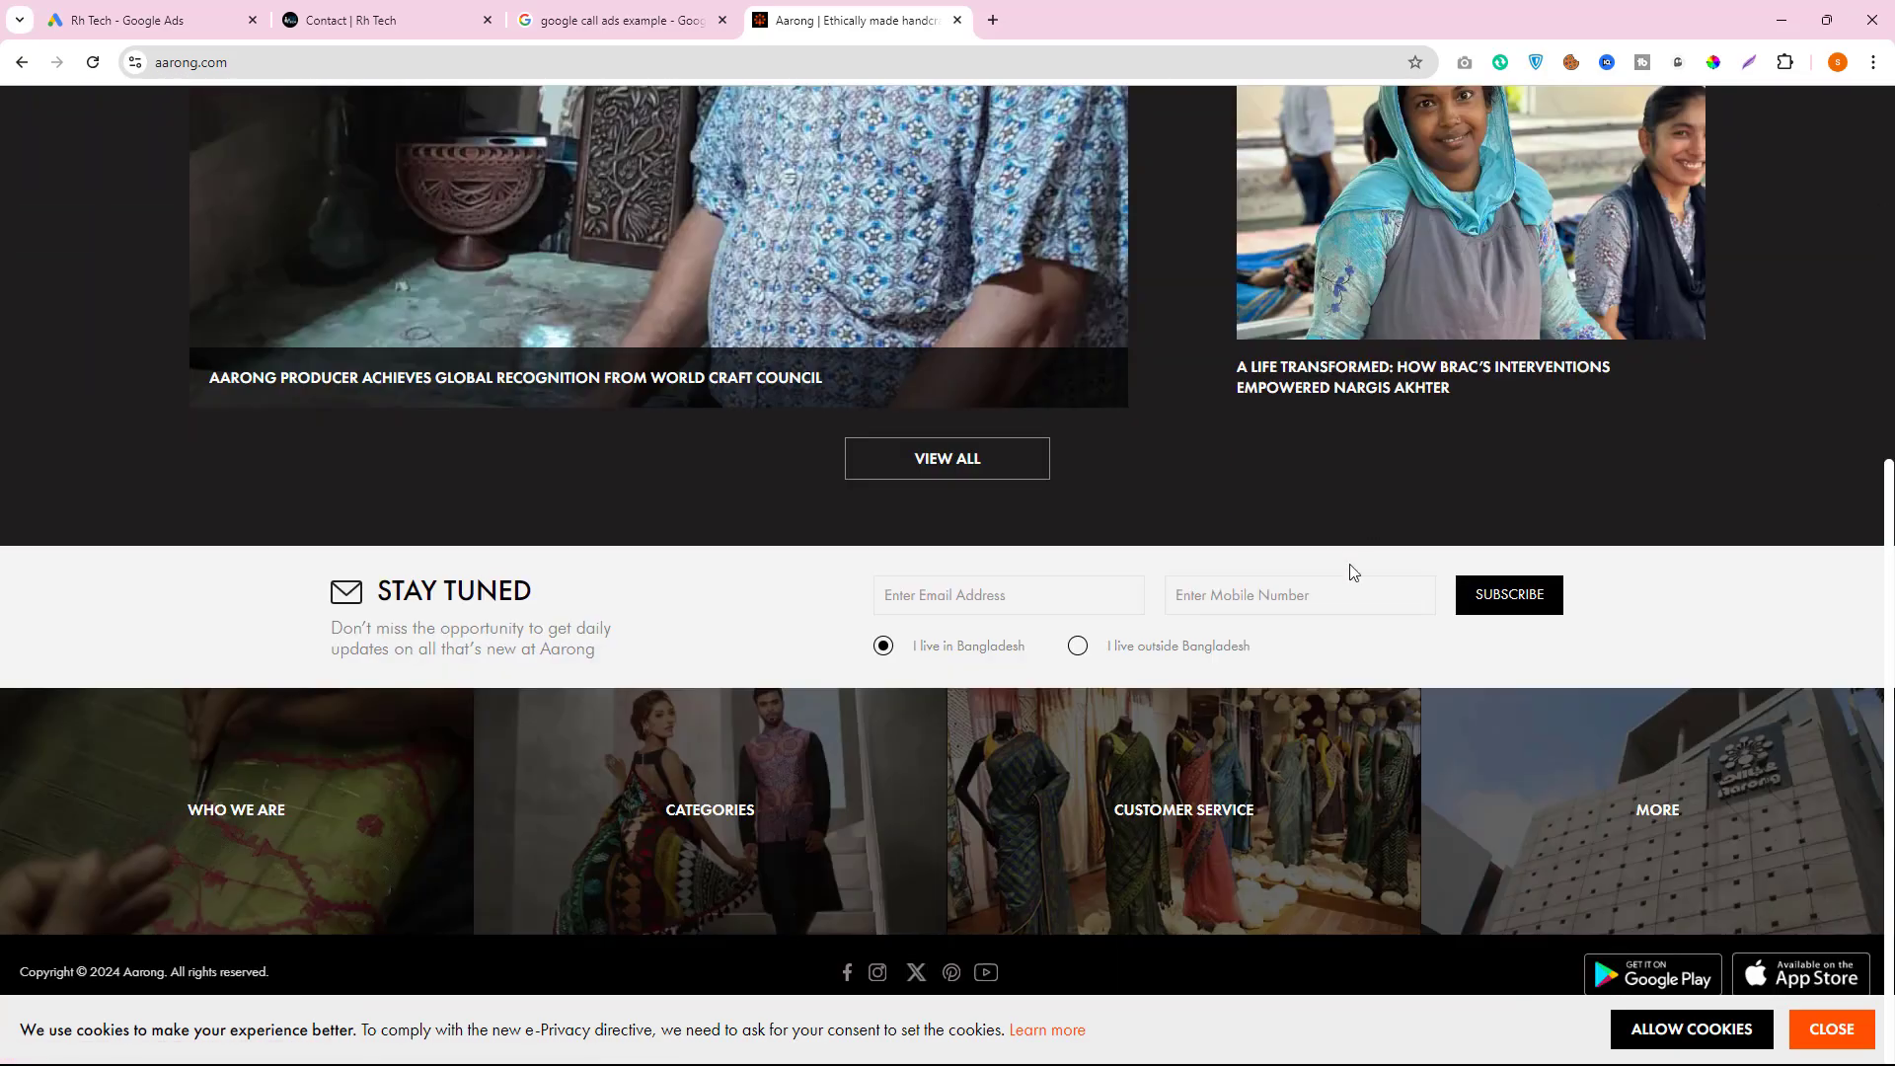
mouse_move(1085, 748)
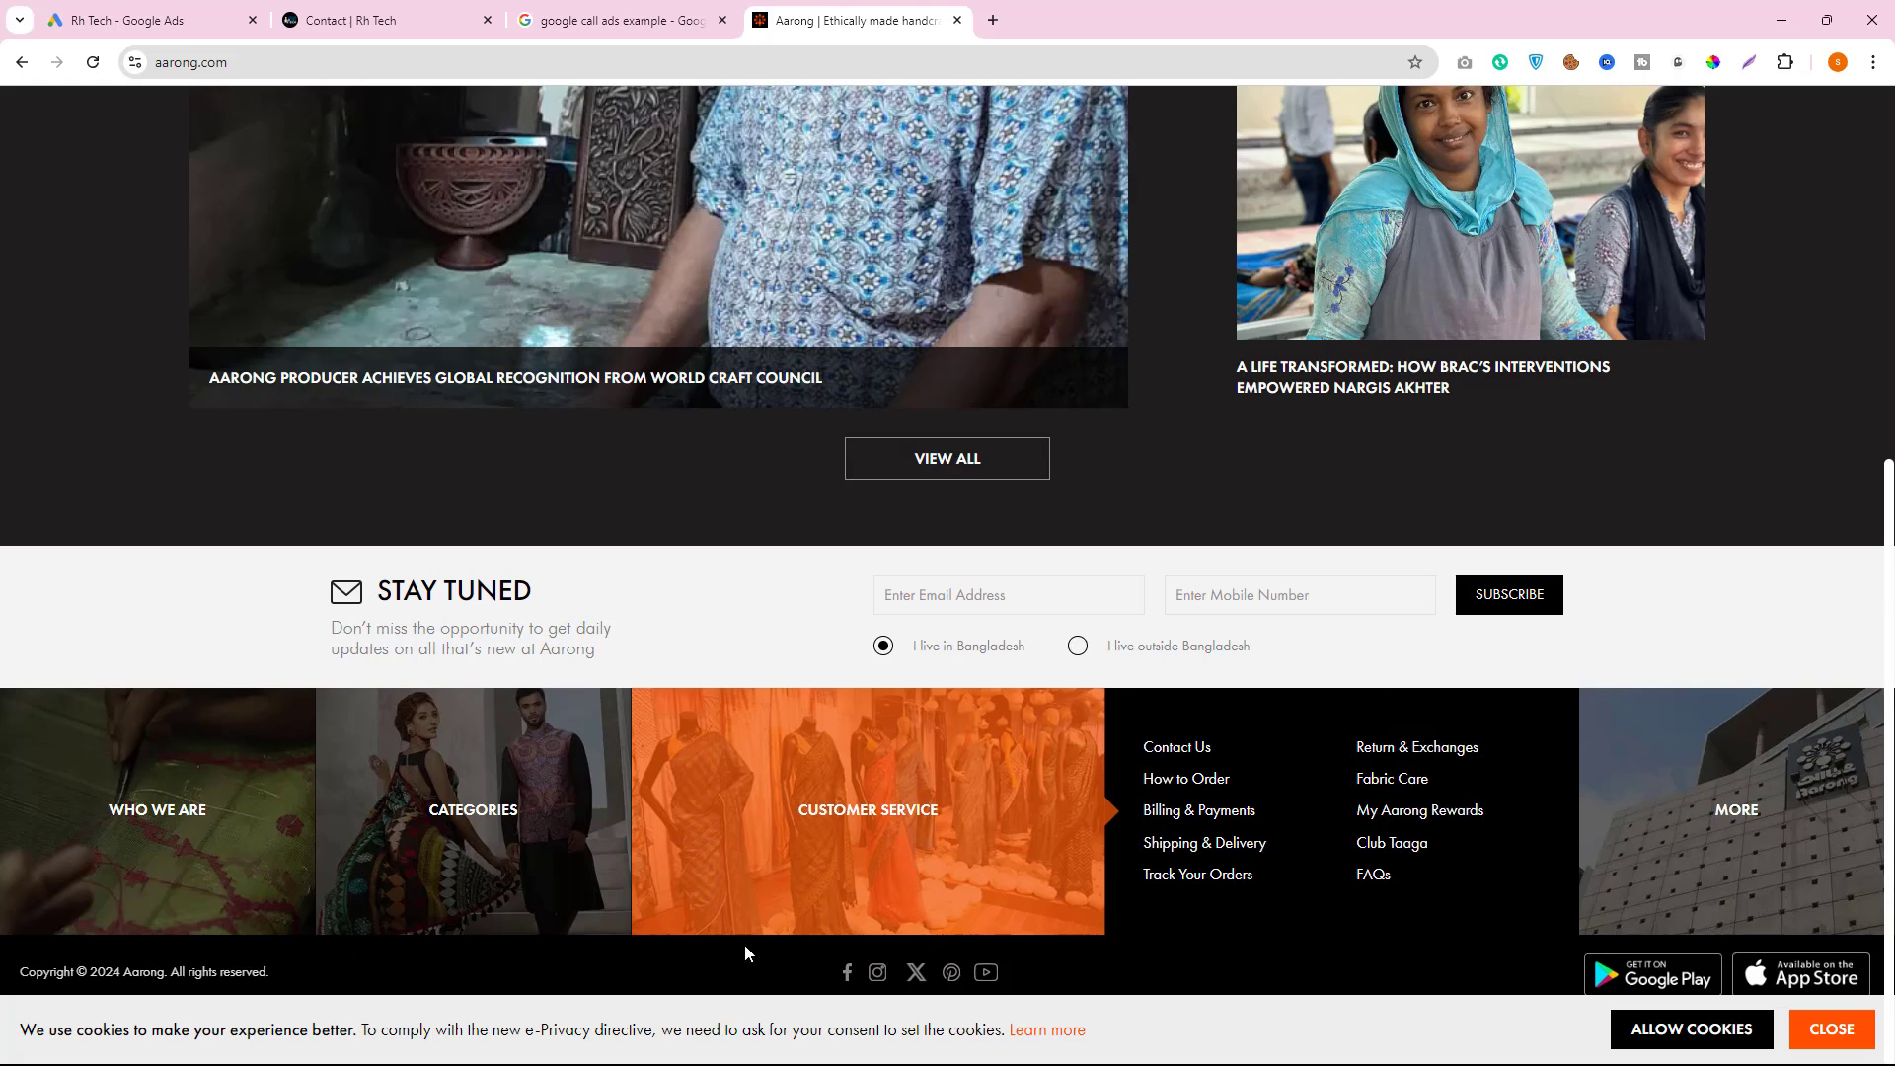
left_click(1678, 1031)
mouse_move(727, 807)
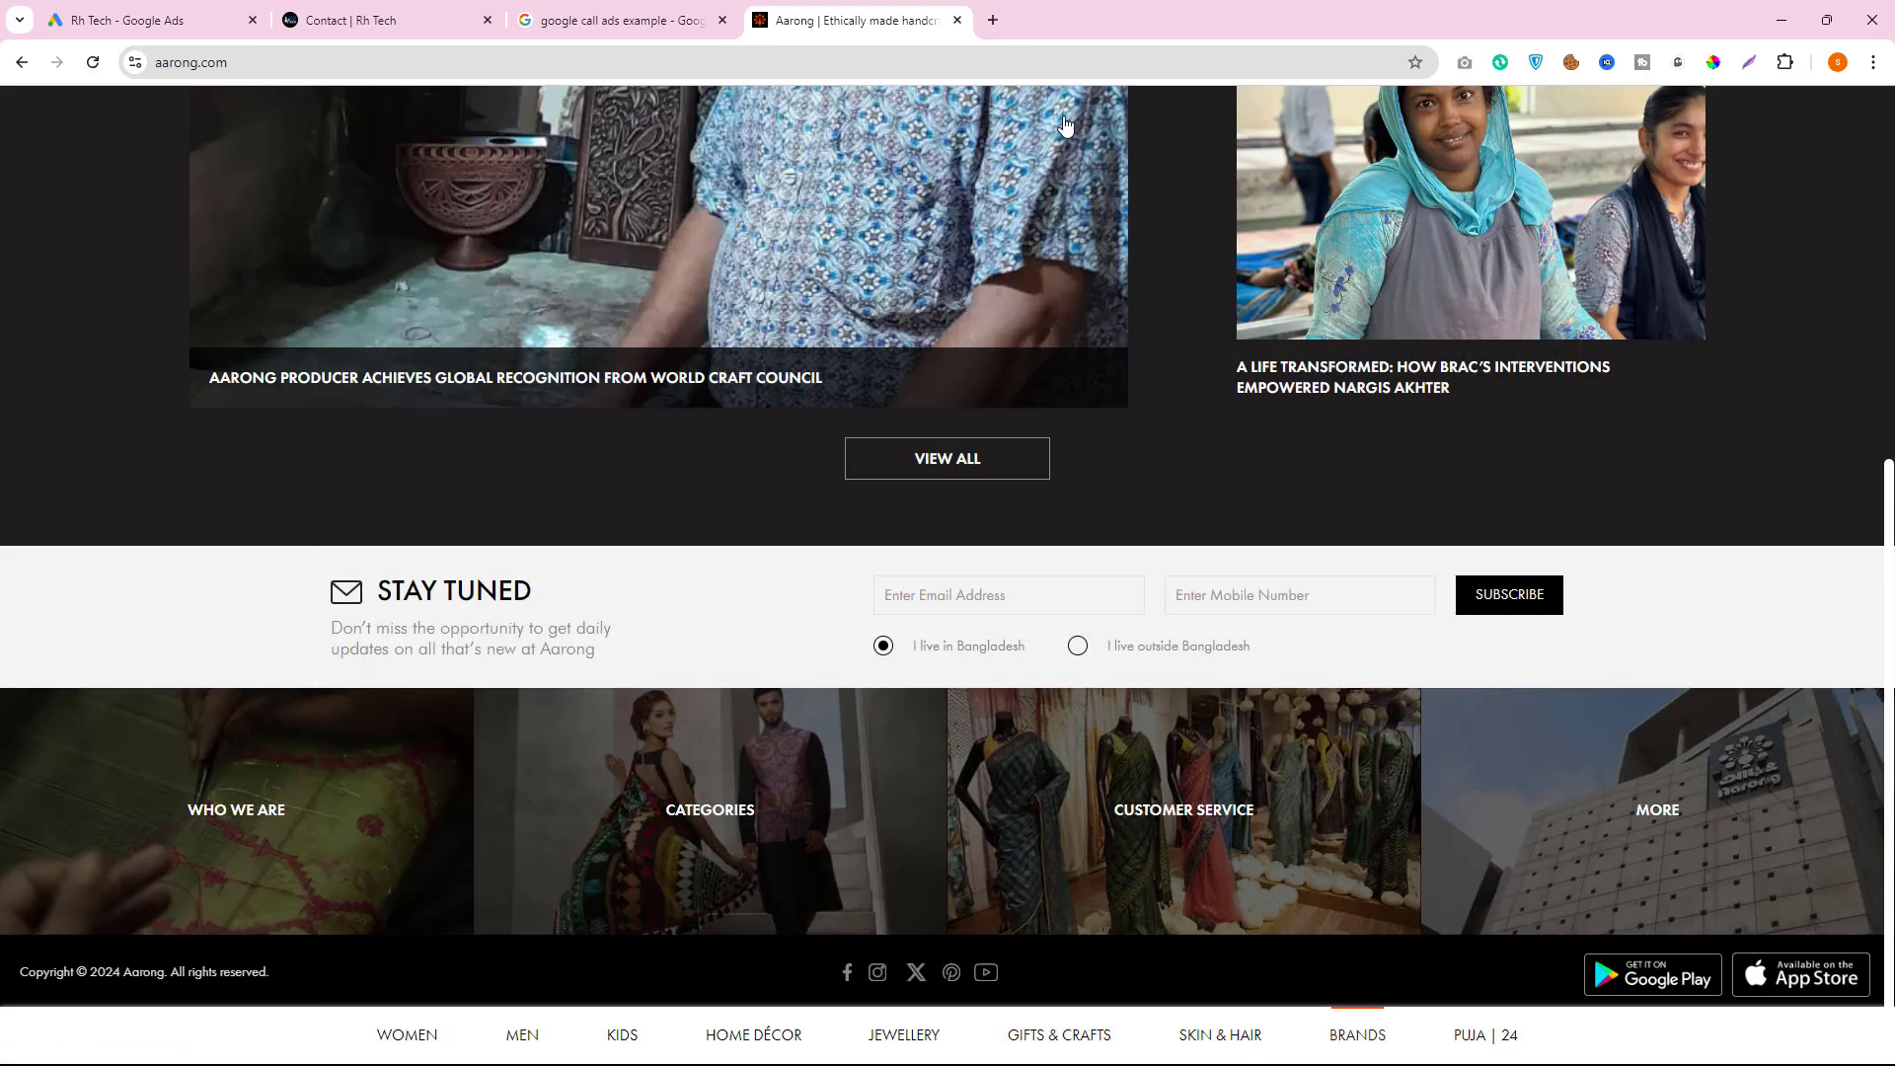
- Search Google for "walton" in a separate tab and open the Walton website's contact page
left_click(993, 21)
type("walton")
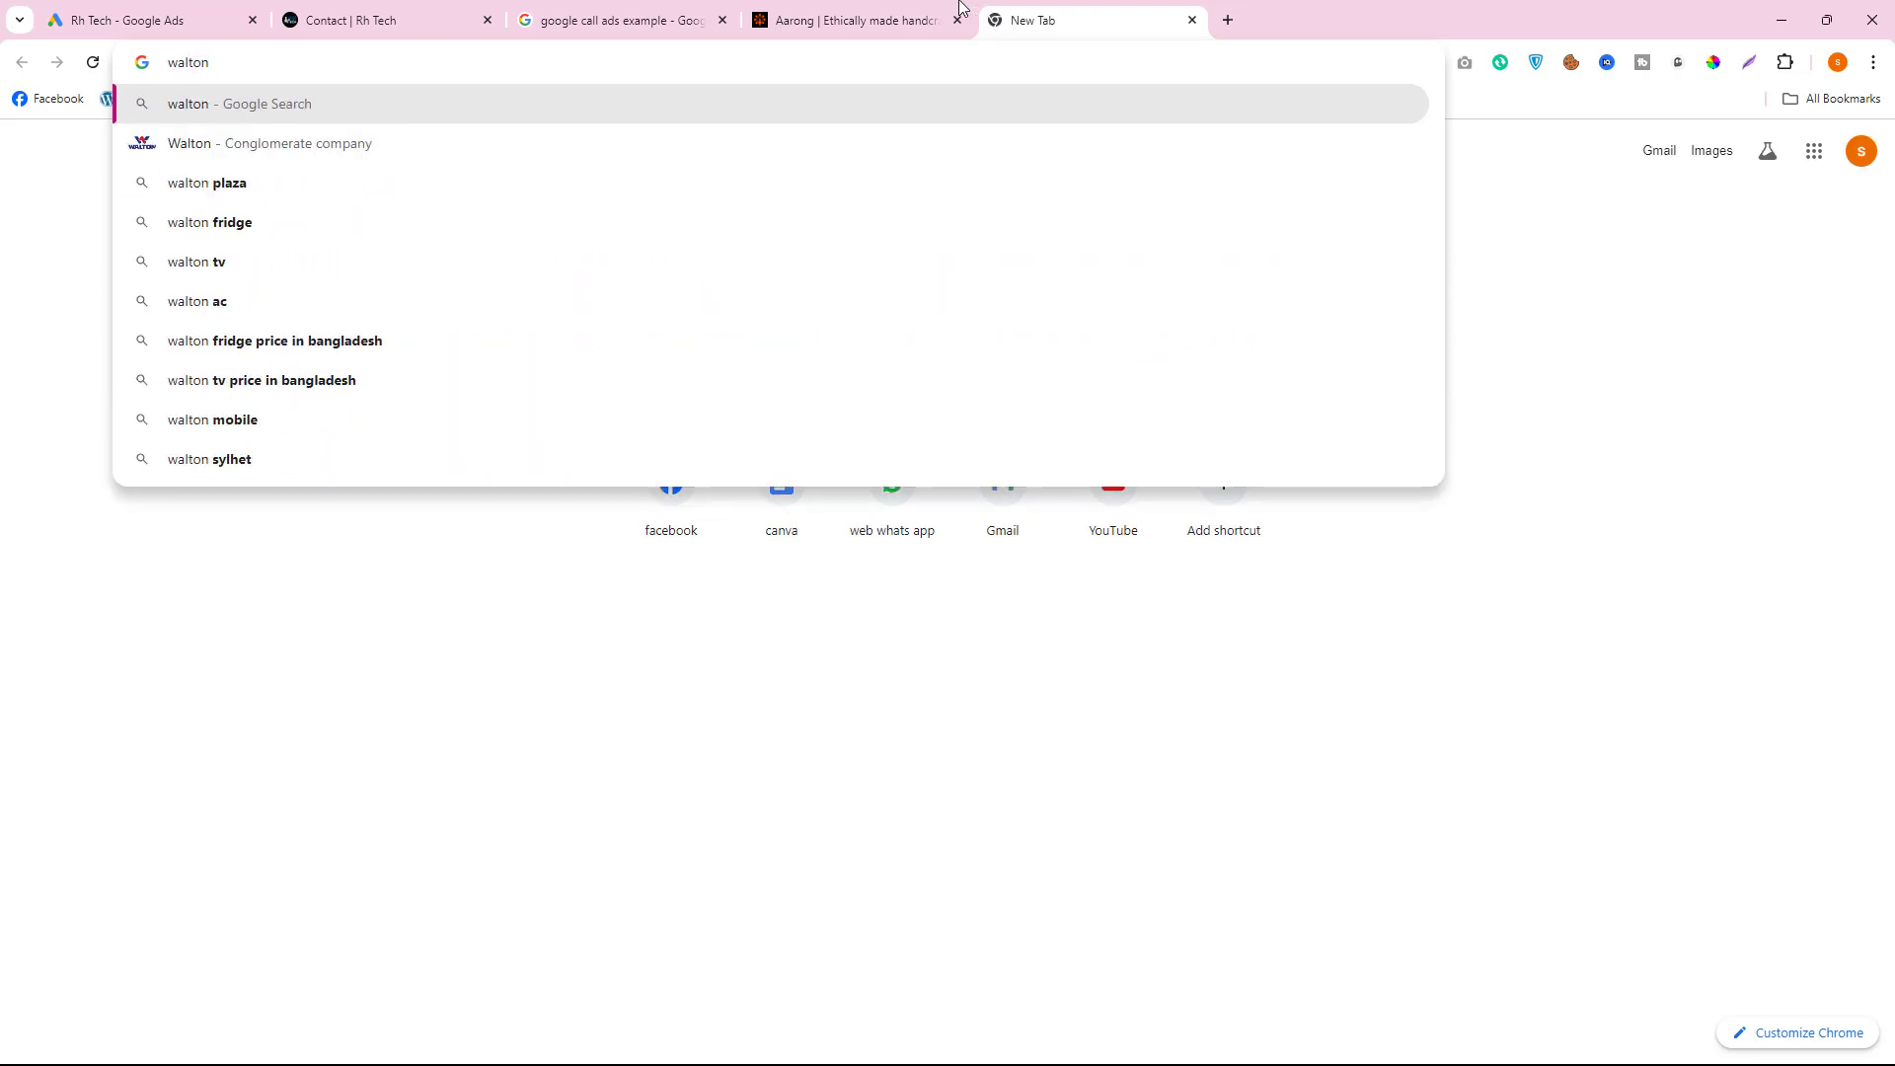
left_click(257, 136)
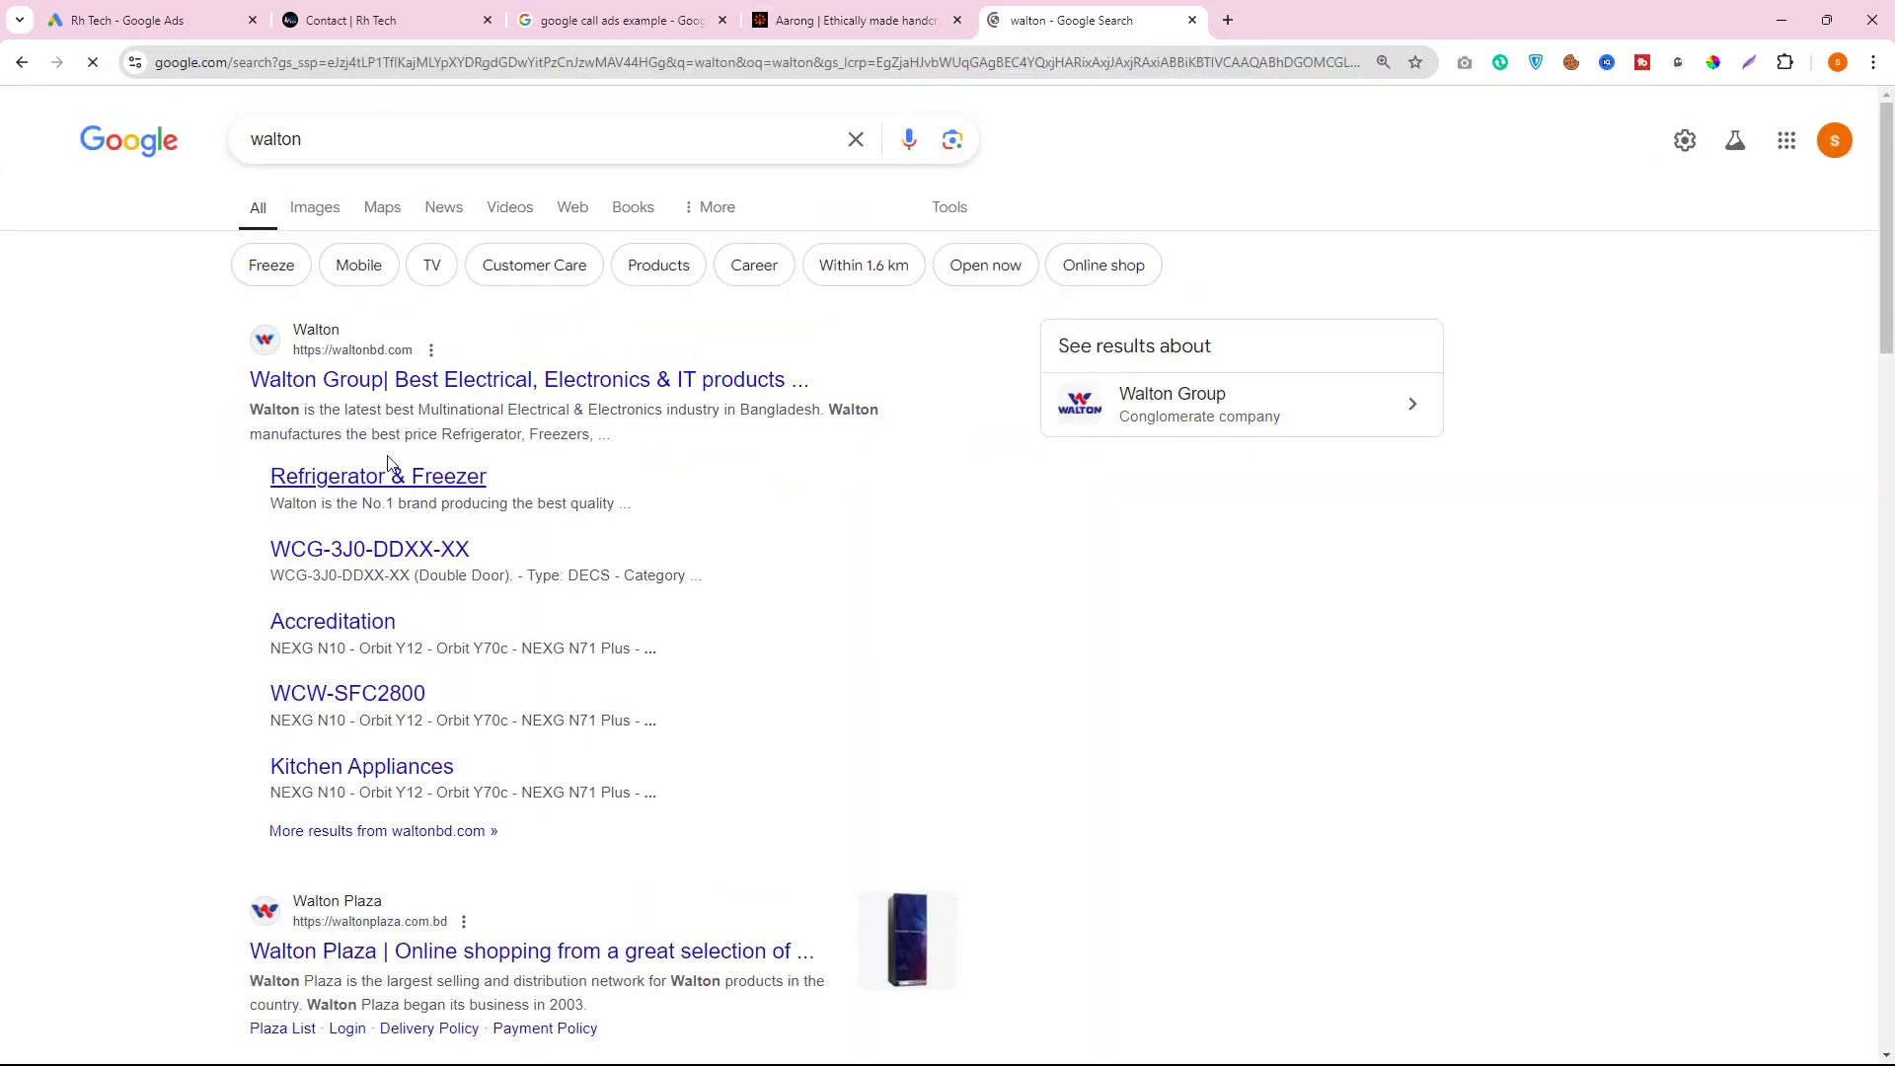
left_click(400, 381)
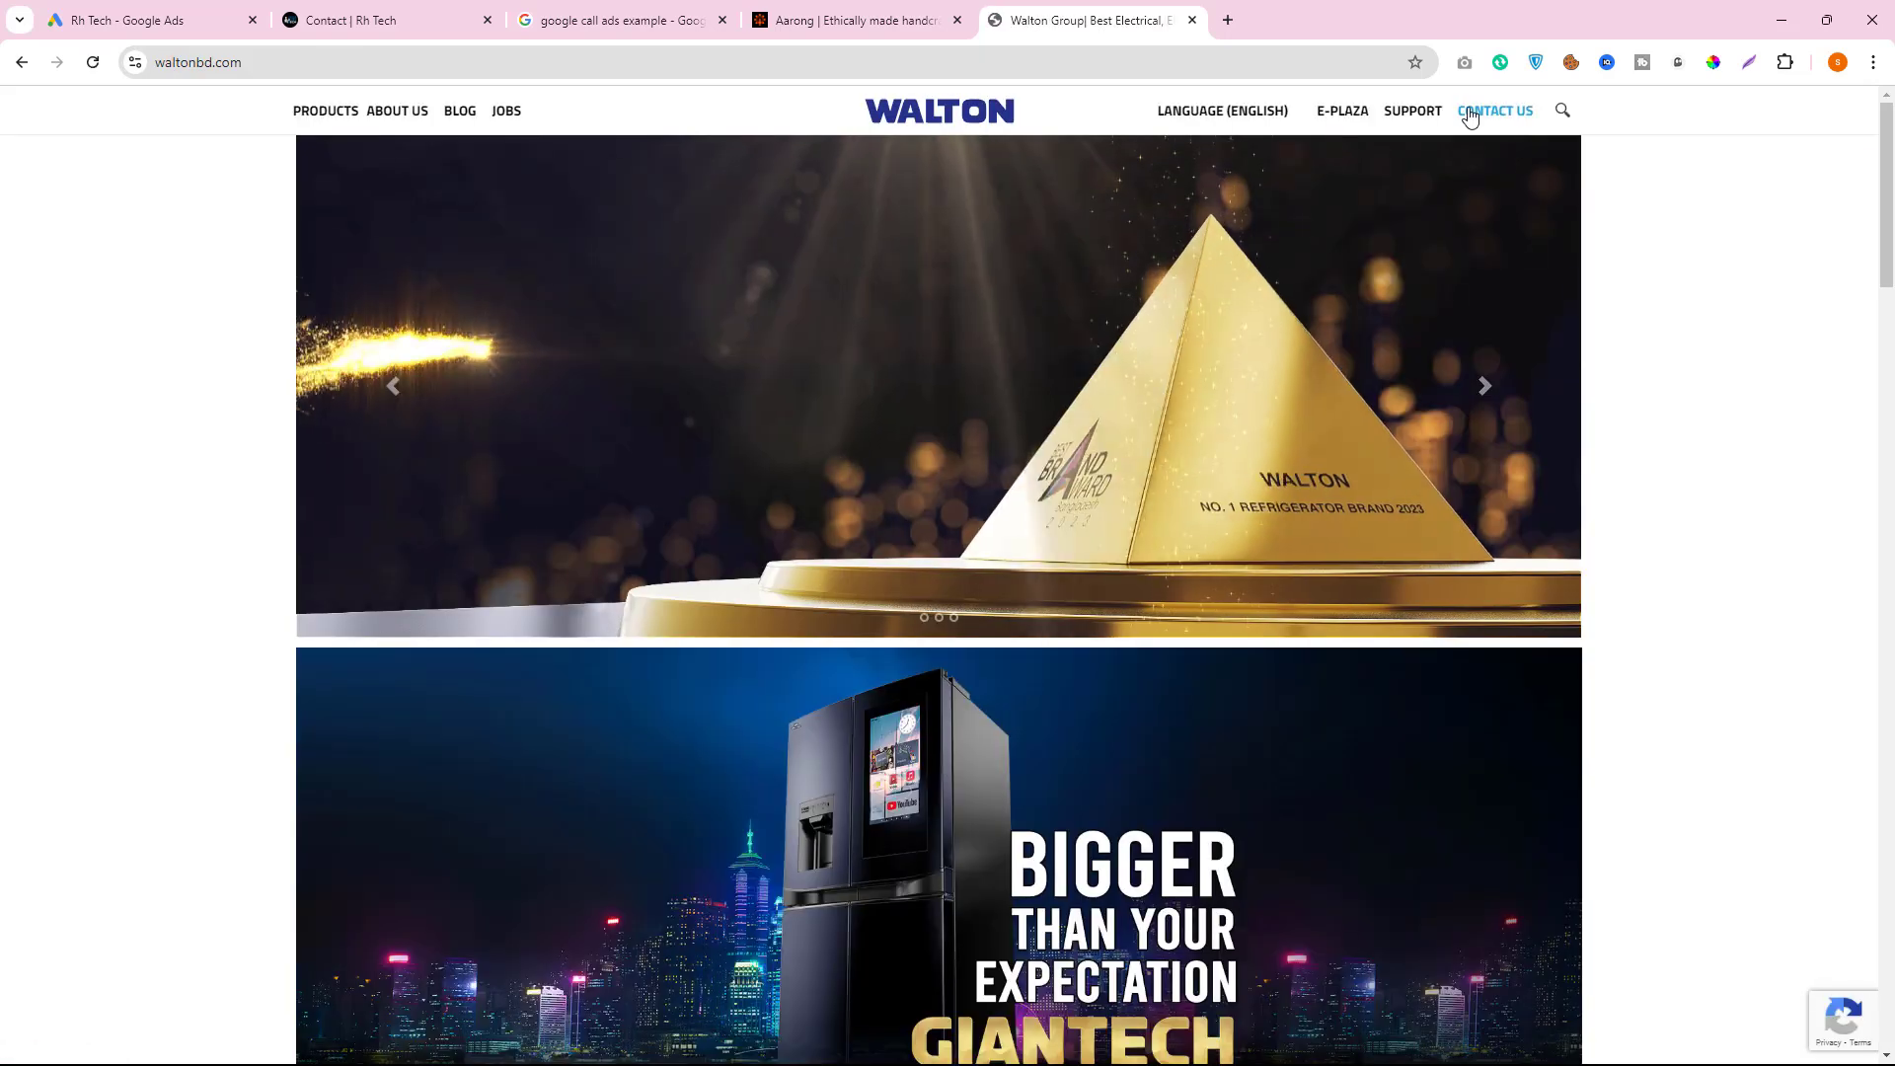
left_click(1470, 115)
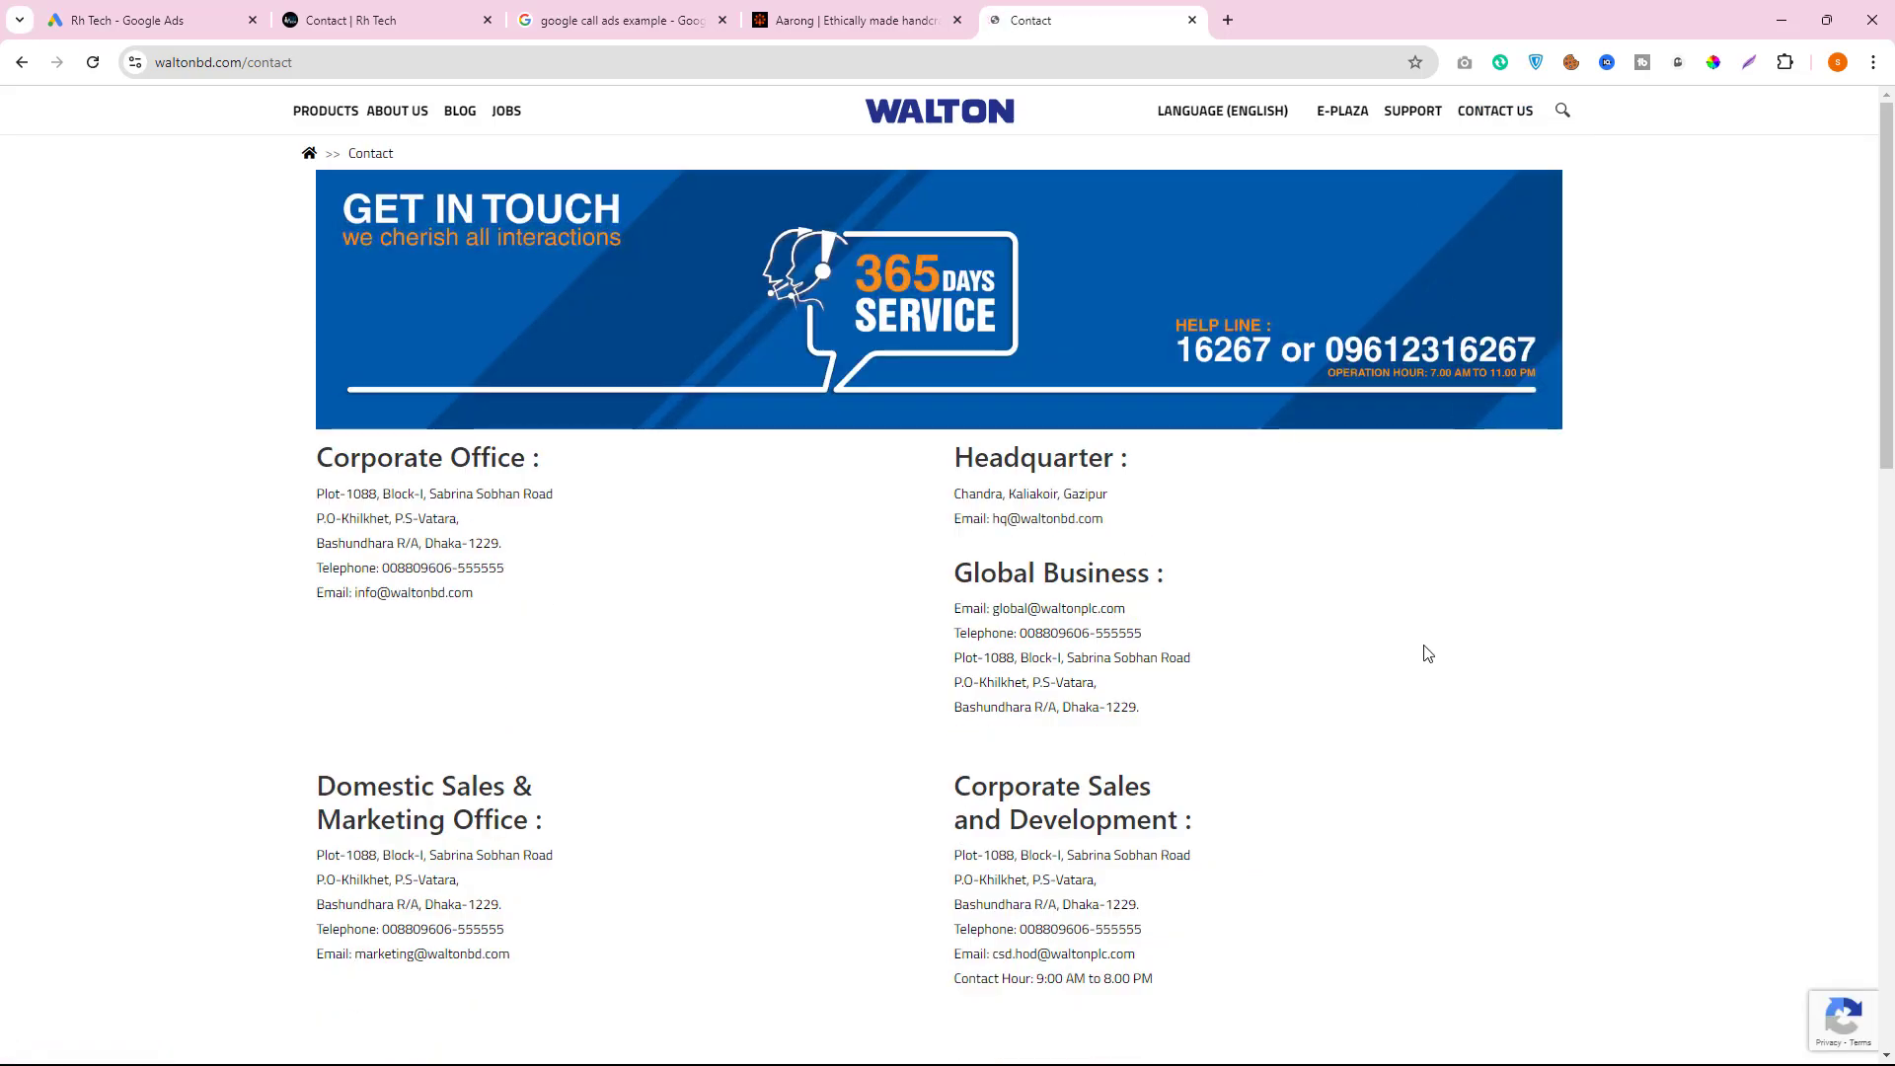
- Examine the support phone number in the footer of Walton's contact page as an example of a website number
scroll(1425, 656, "down", 2)
scroll(1417, 789, "down", 15)
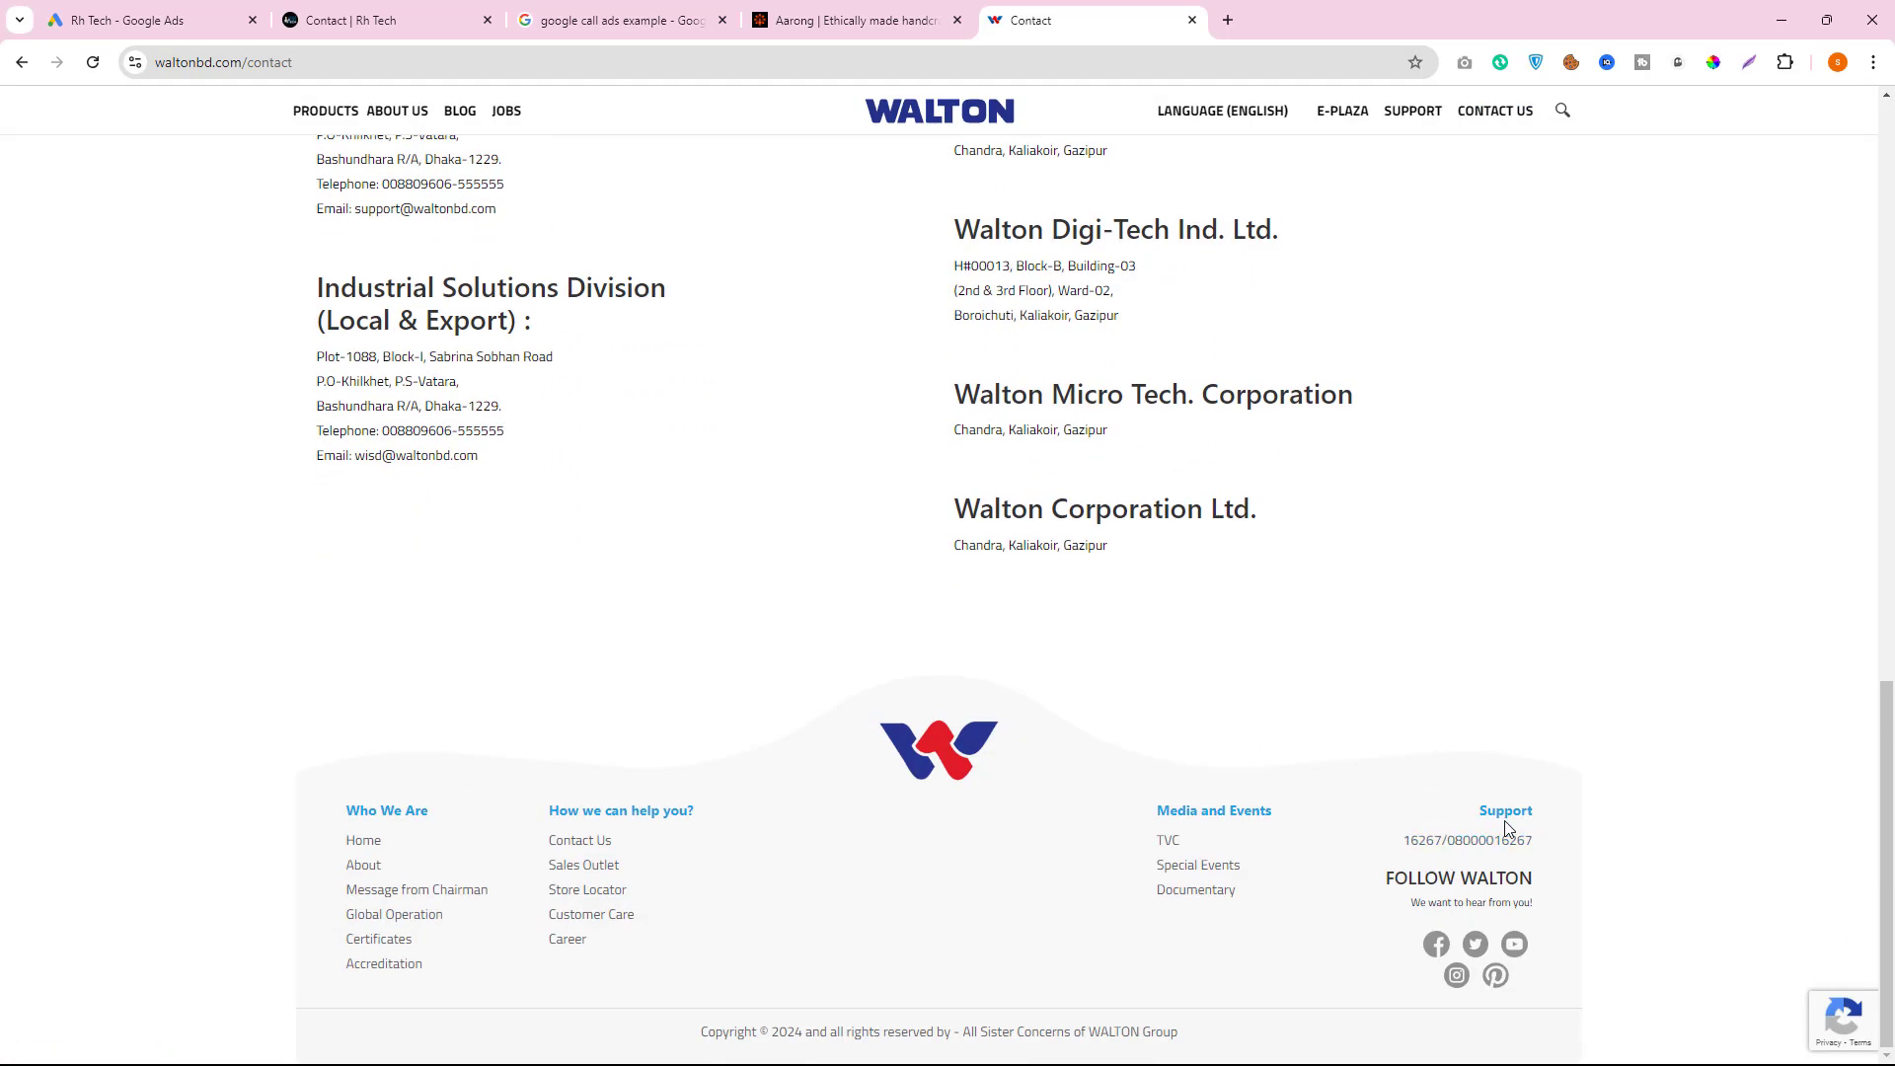
left_click_drag(1536, 818, 1464, 816)
key("ctrl+plus")
scroll(1575, 817, "down", 3)
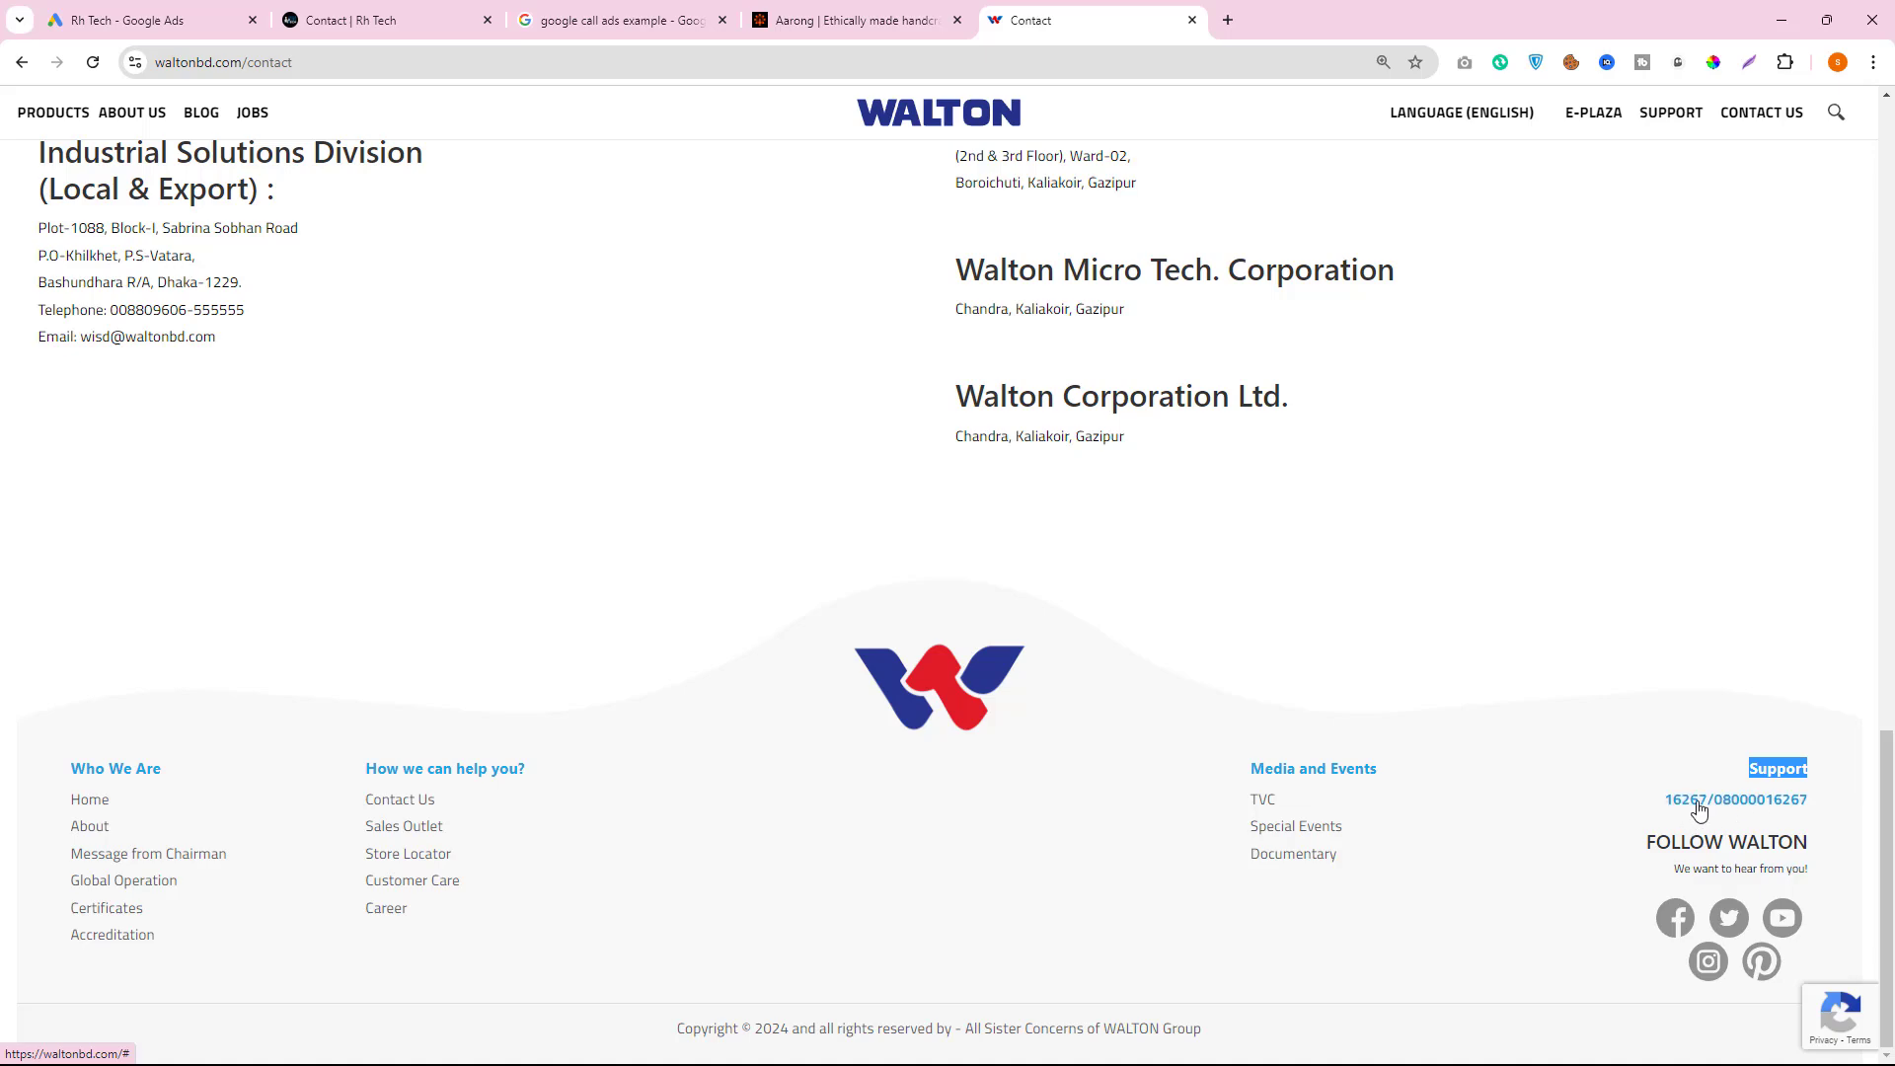
- Return to the new conversion action in Google Ads and copy the option text "Calls to a phone number on your website"
left_click(148, 19)
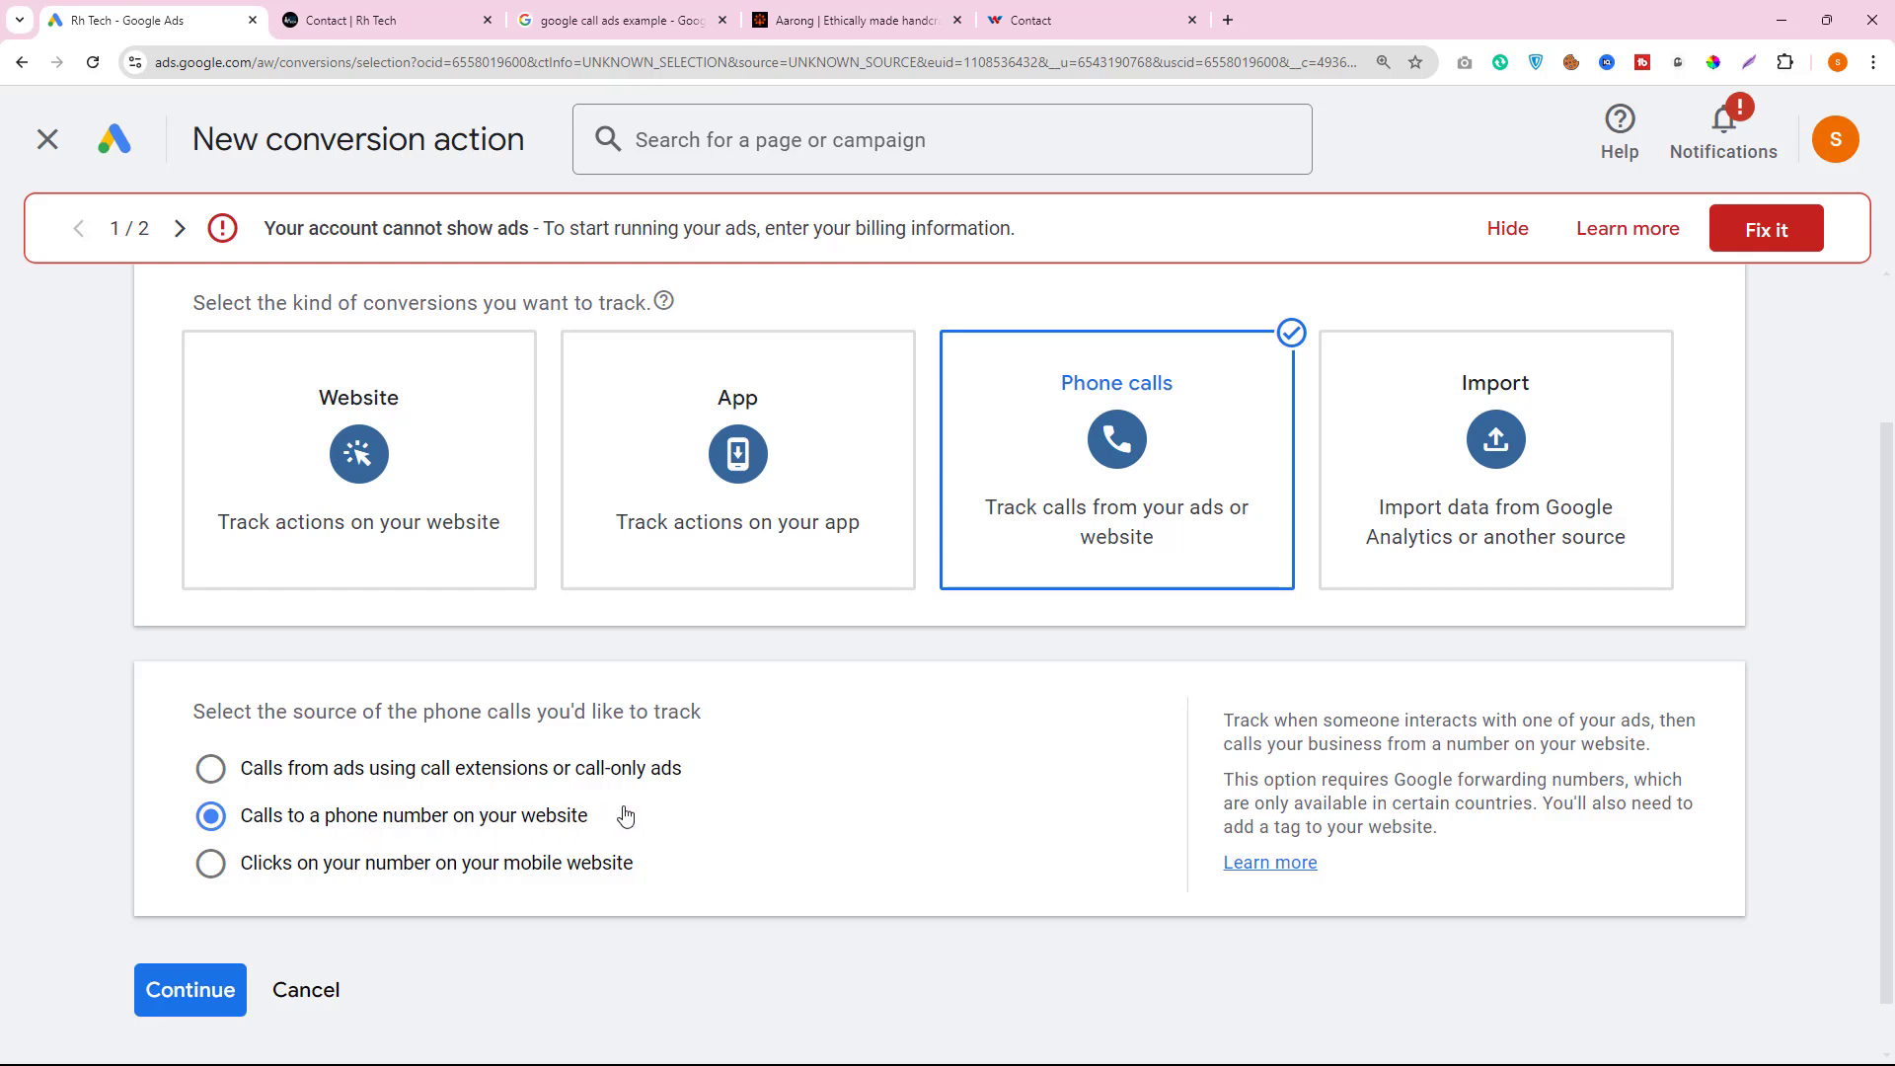
left_click_drag(597, 821, 230, 826)
right_click(291, 832)
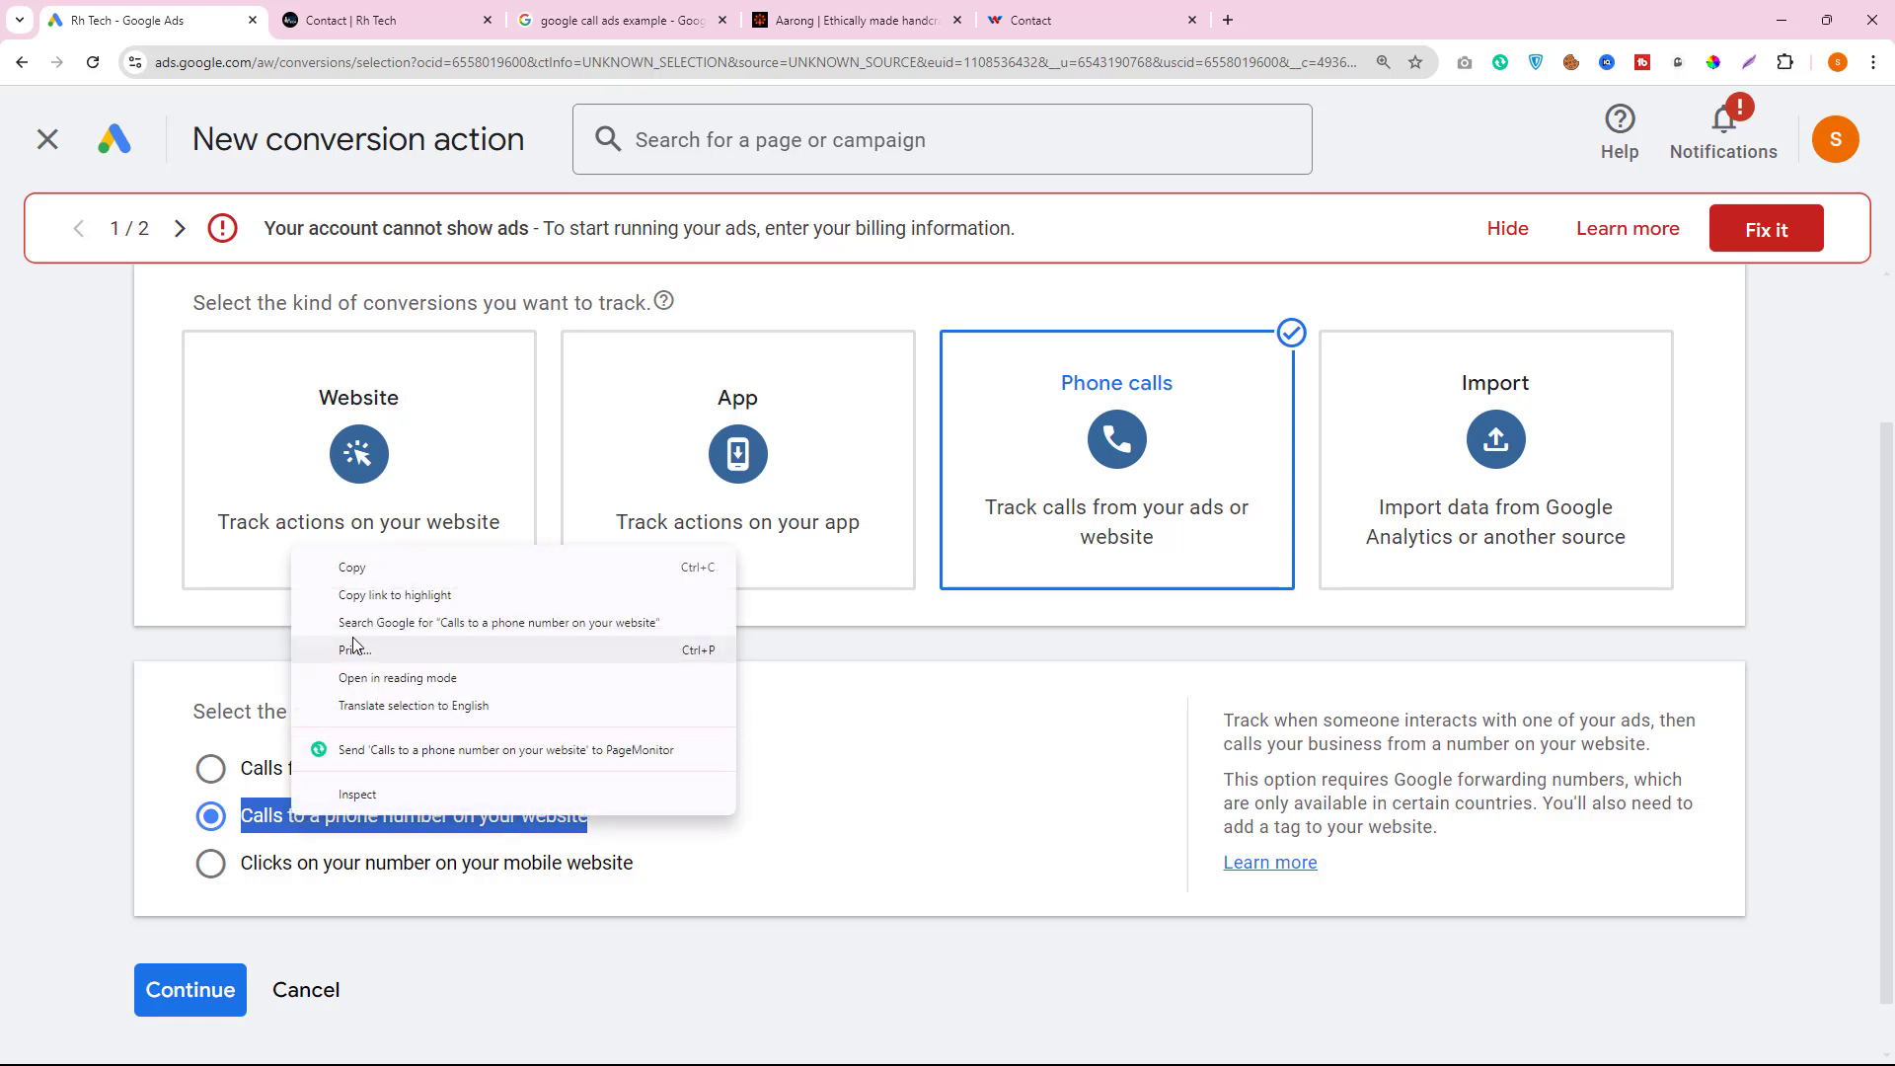
left_click(370, 572)
- Examine the hotline number on the Rh Tech contact page and highlight it
left_click(375, 20)
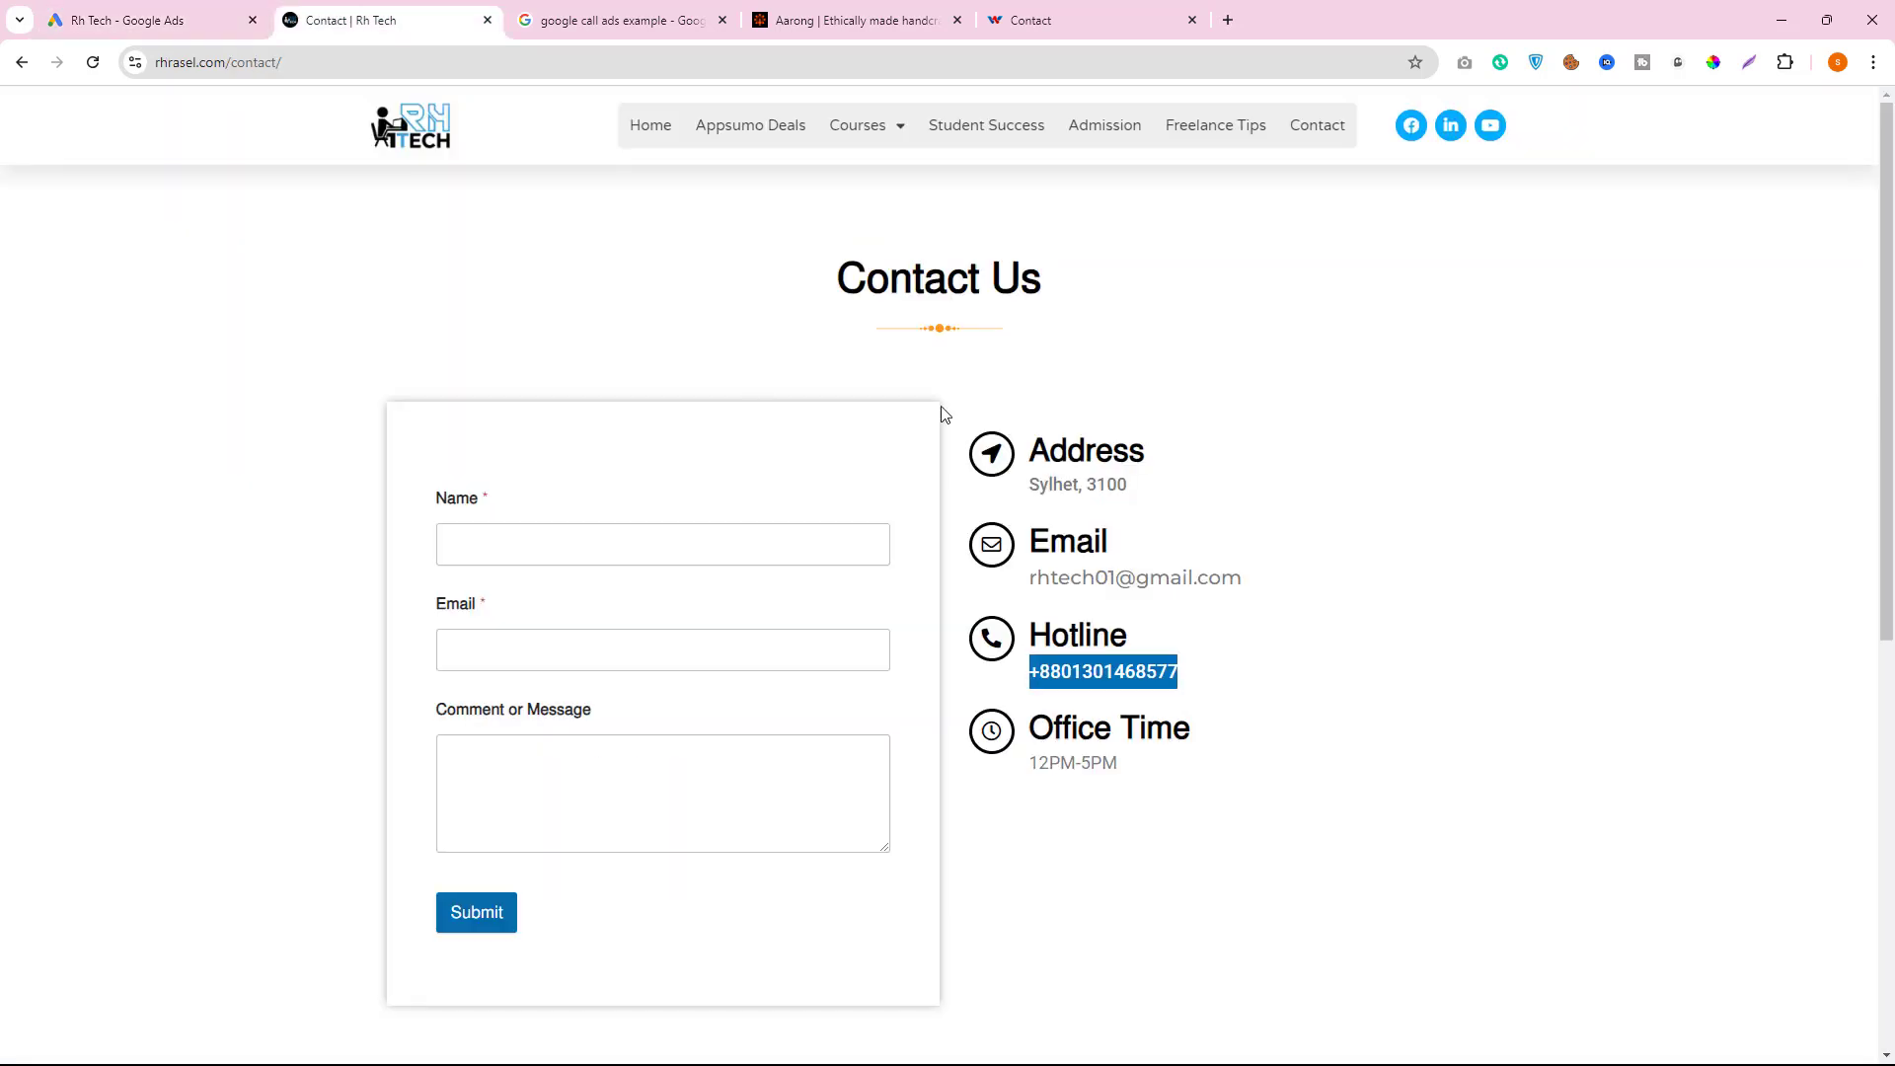
left_click(1077, 672)
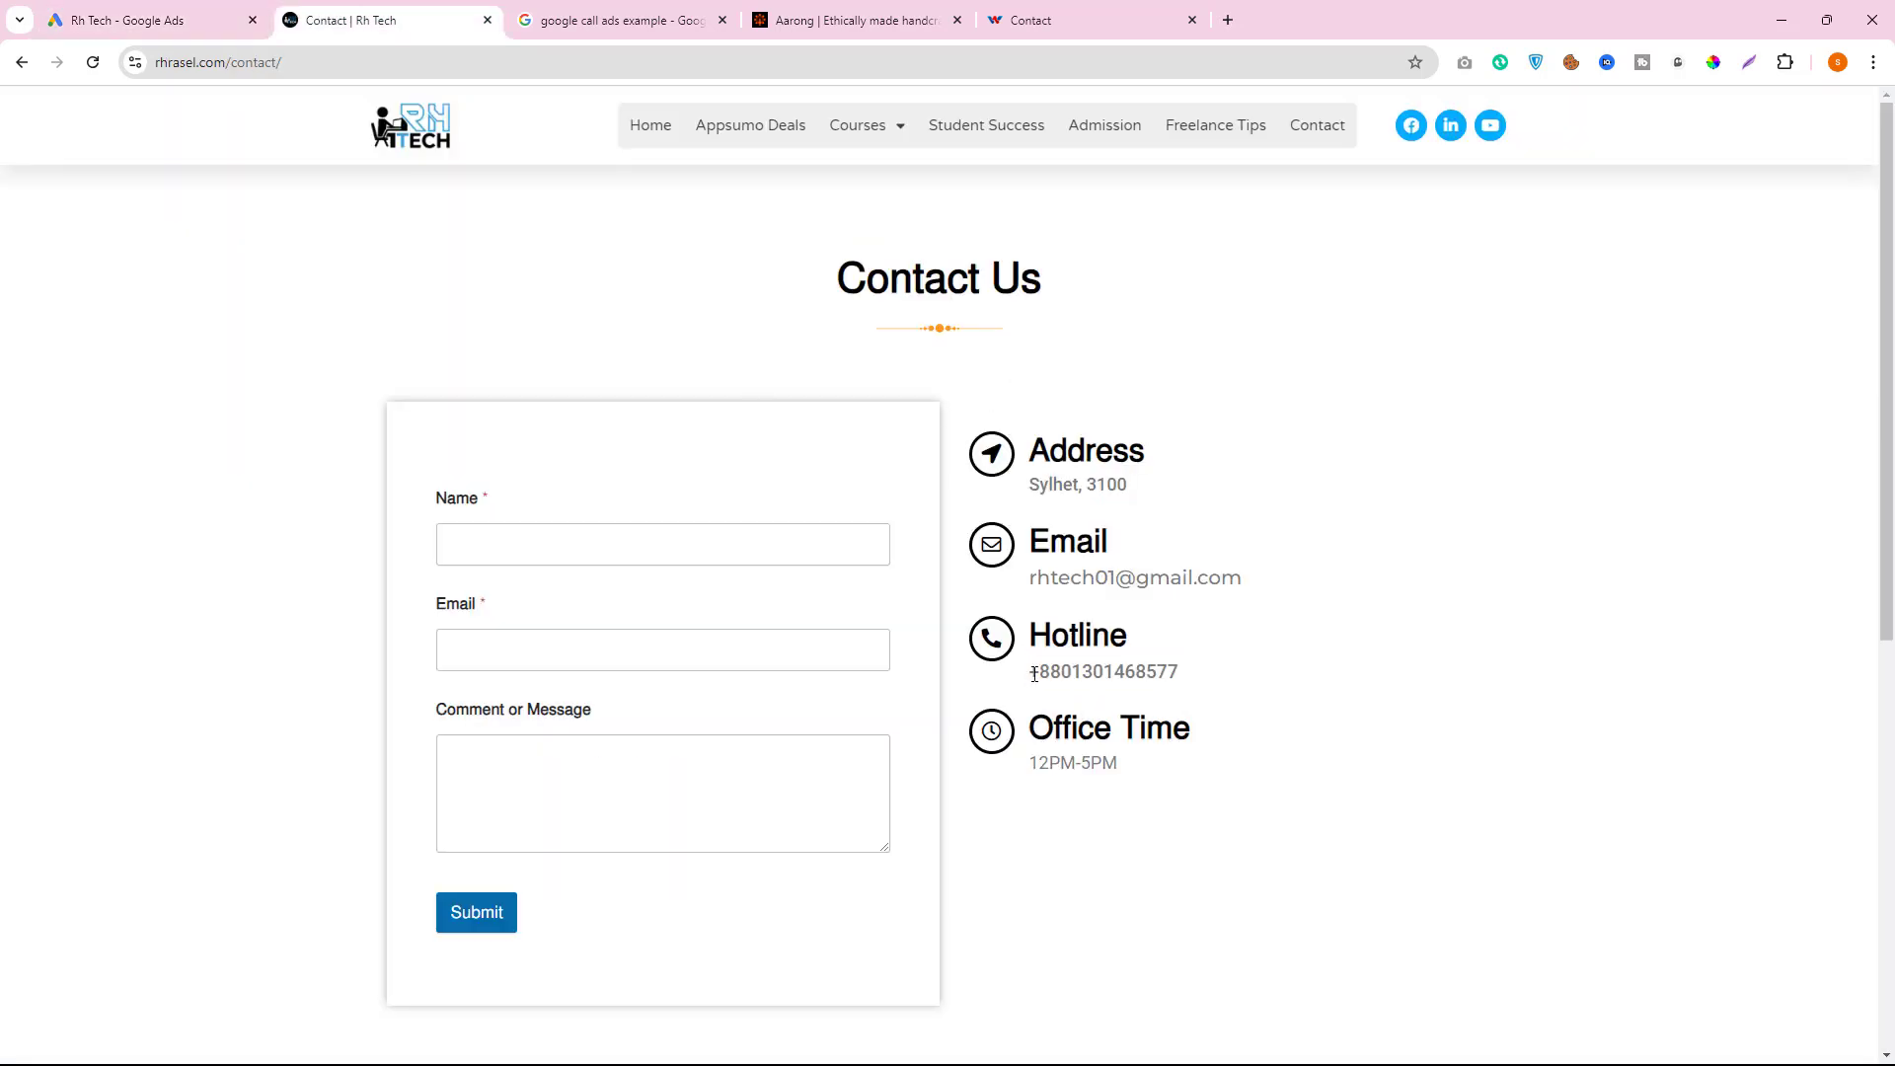
left_click_drag(1034, 674, 1201, 666)
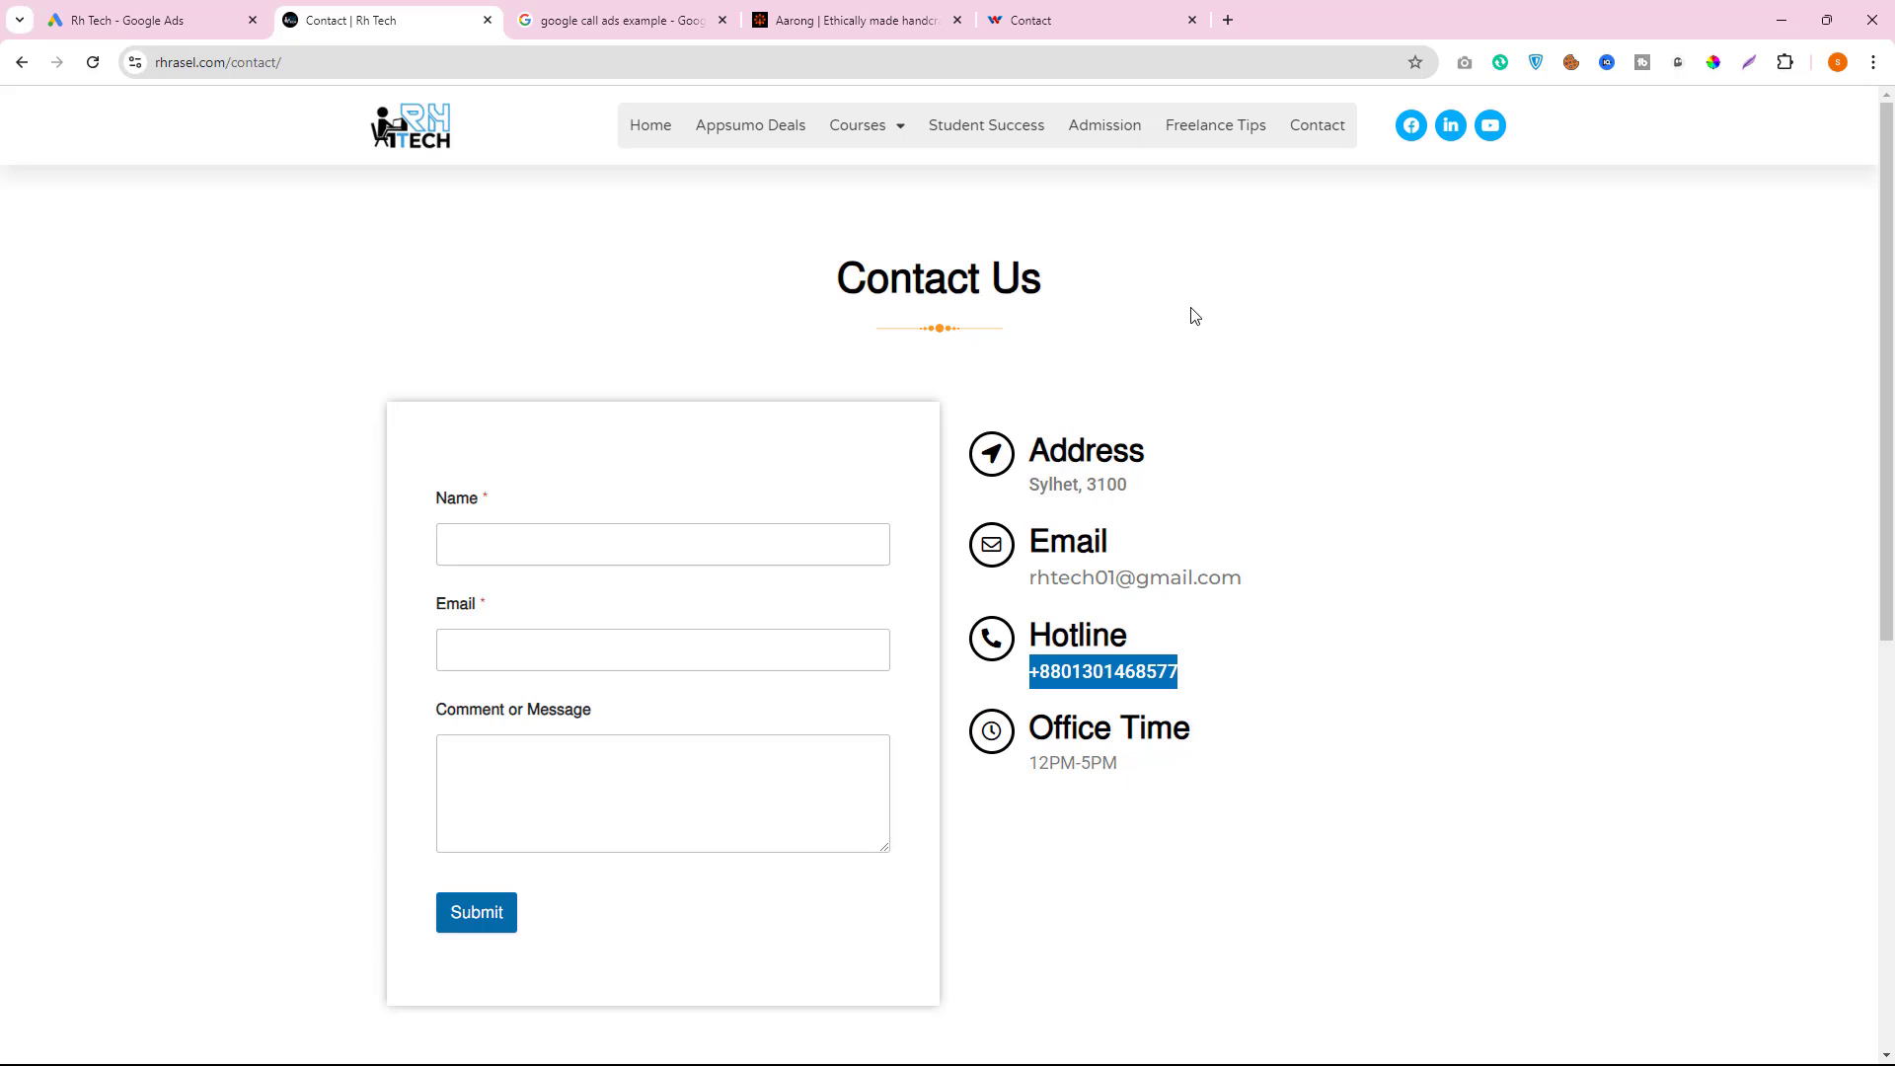
- Recopy the "Calls to a phone number on your website" text in Google Ads and continue to the conversion action's settings
left_click(135, 19)
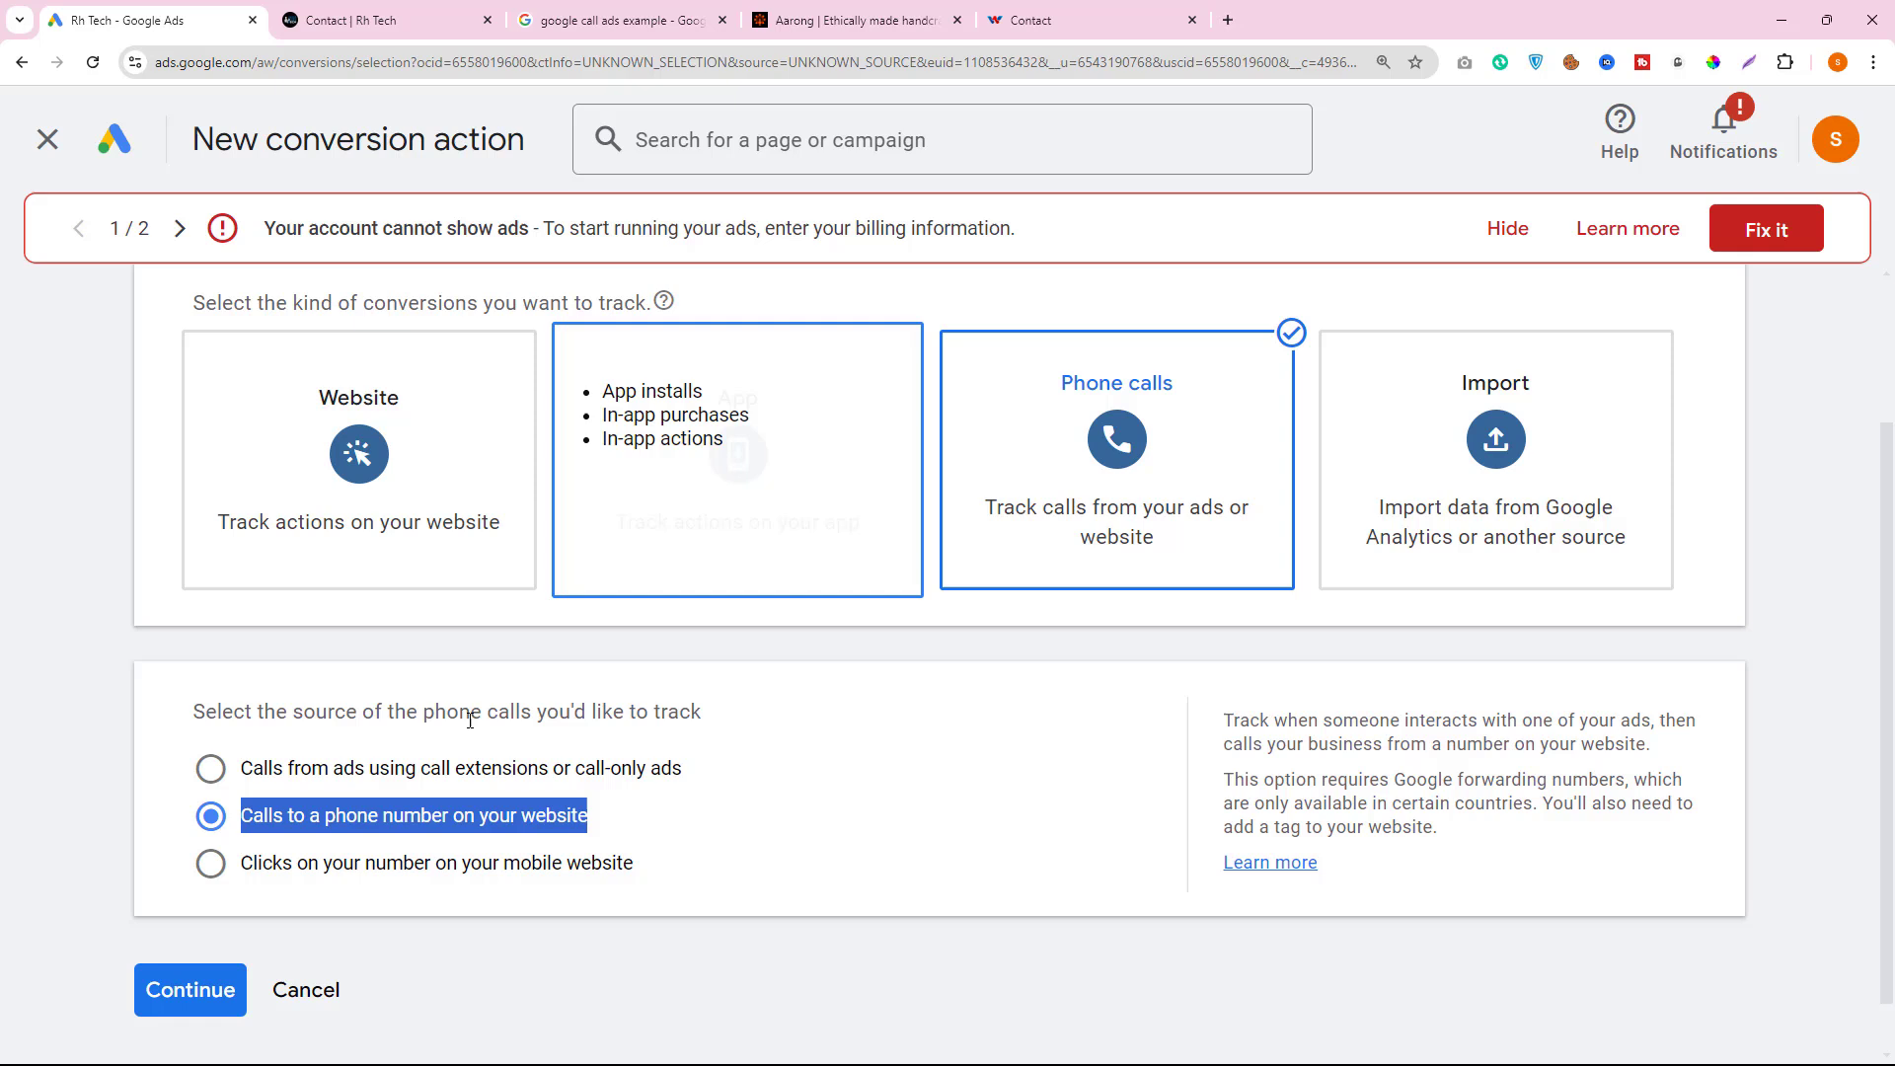
right_click(406, 819)
left_click(434, 553)
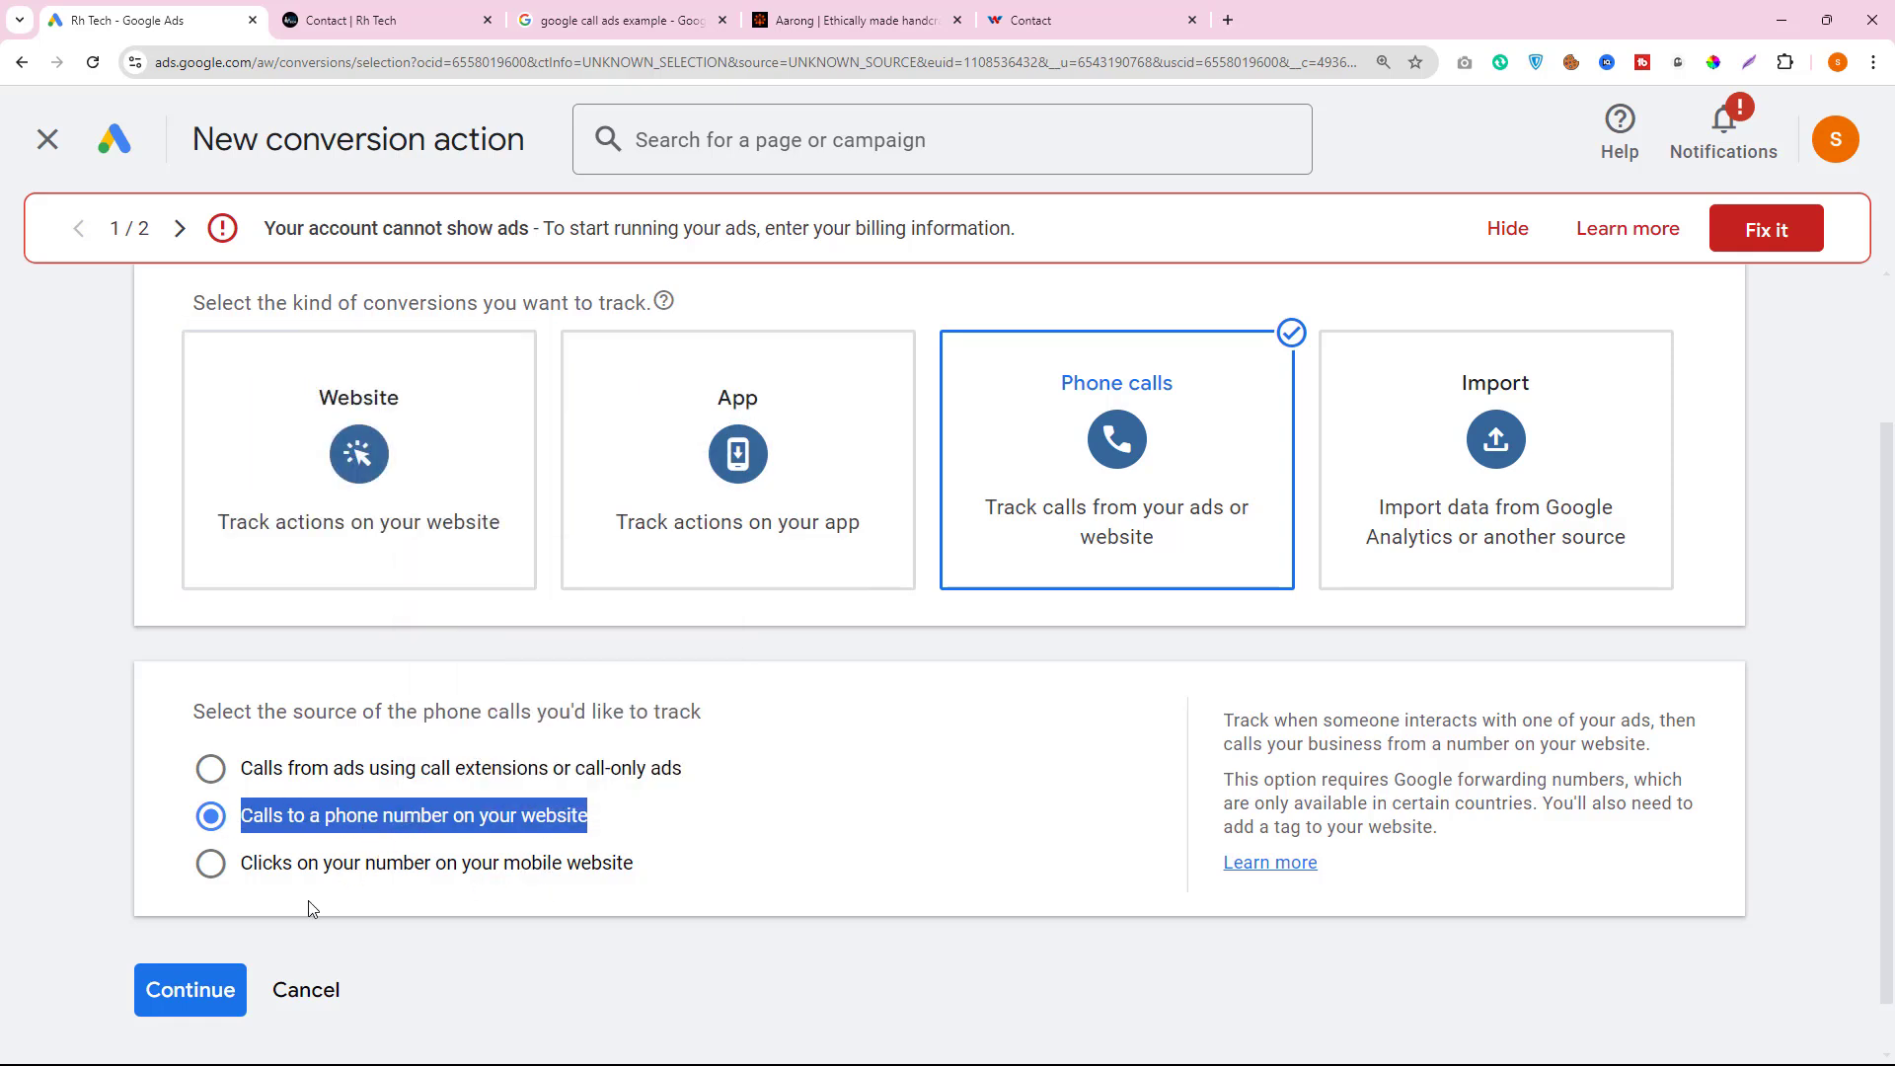
left_click(231, 993)
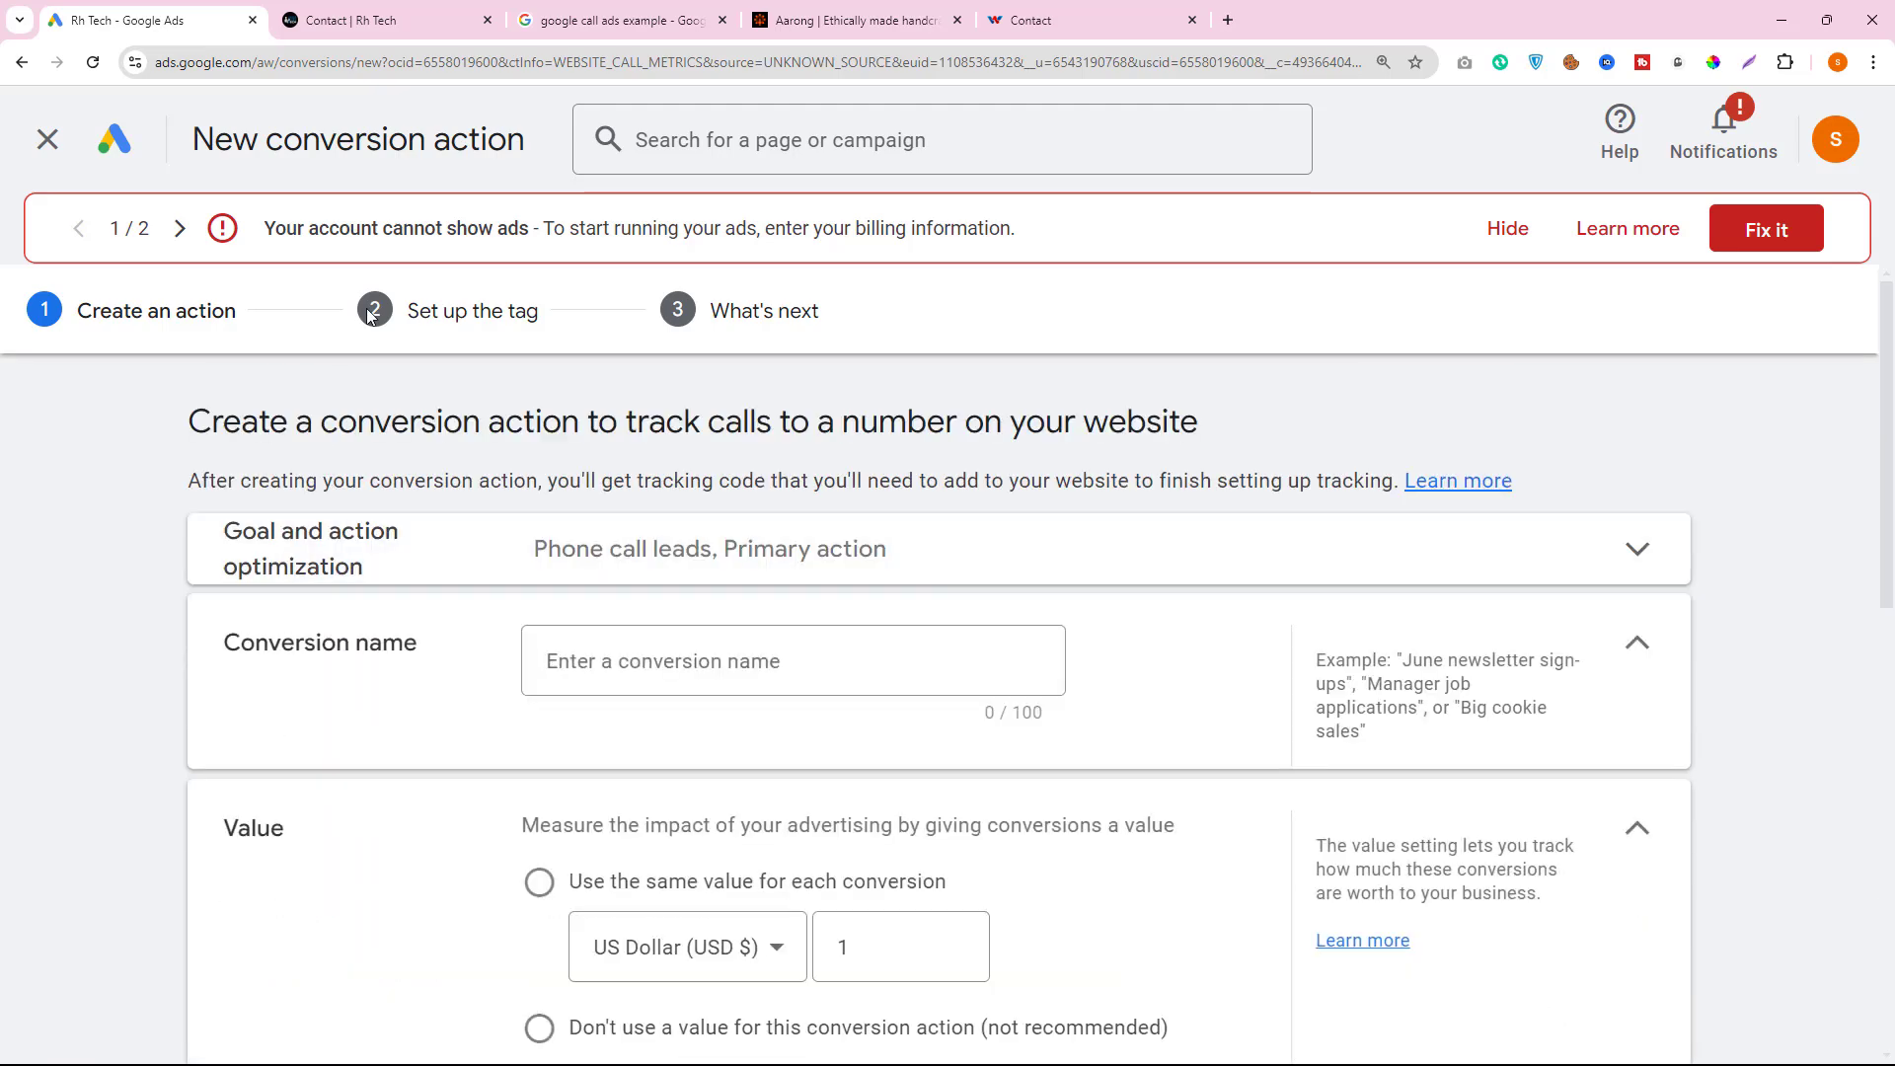
- Recheck the Rh Tech contact page and name the conversion "Calls to a phone number on your website" using the copied text
left_click(425, 30)
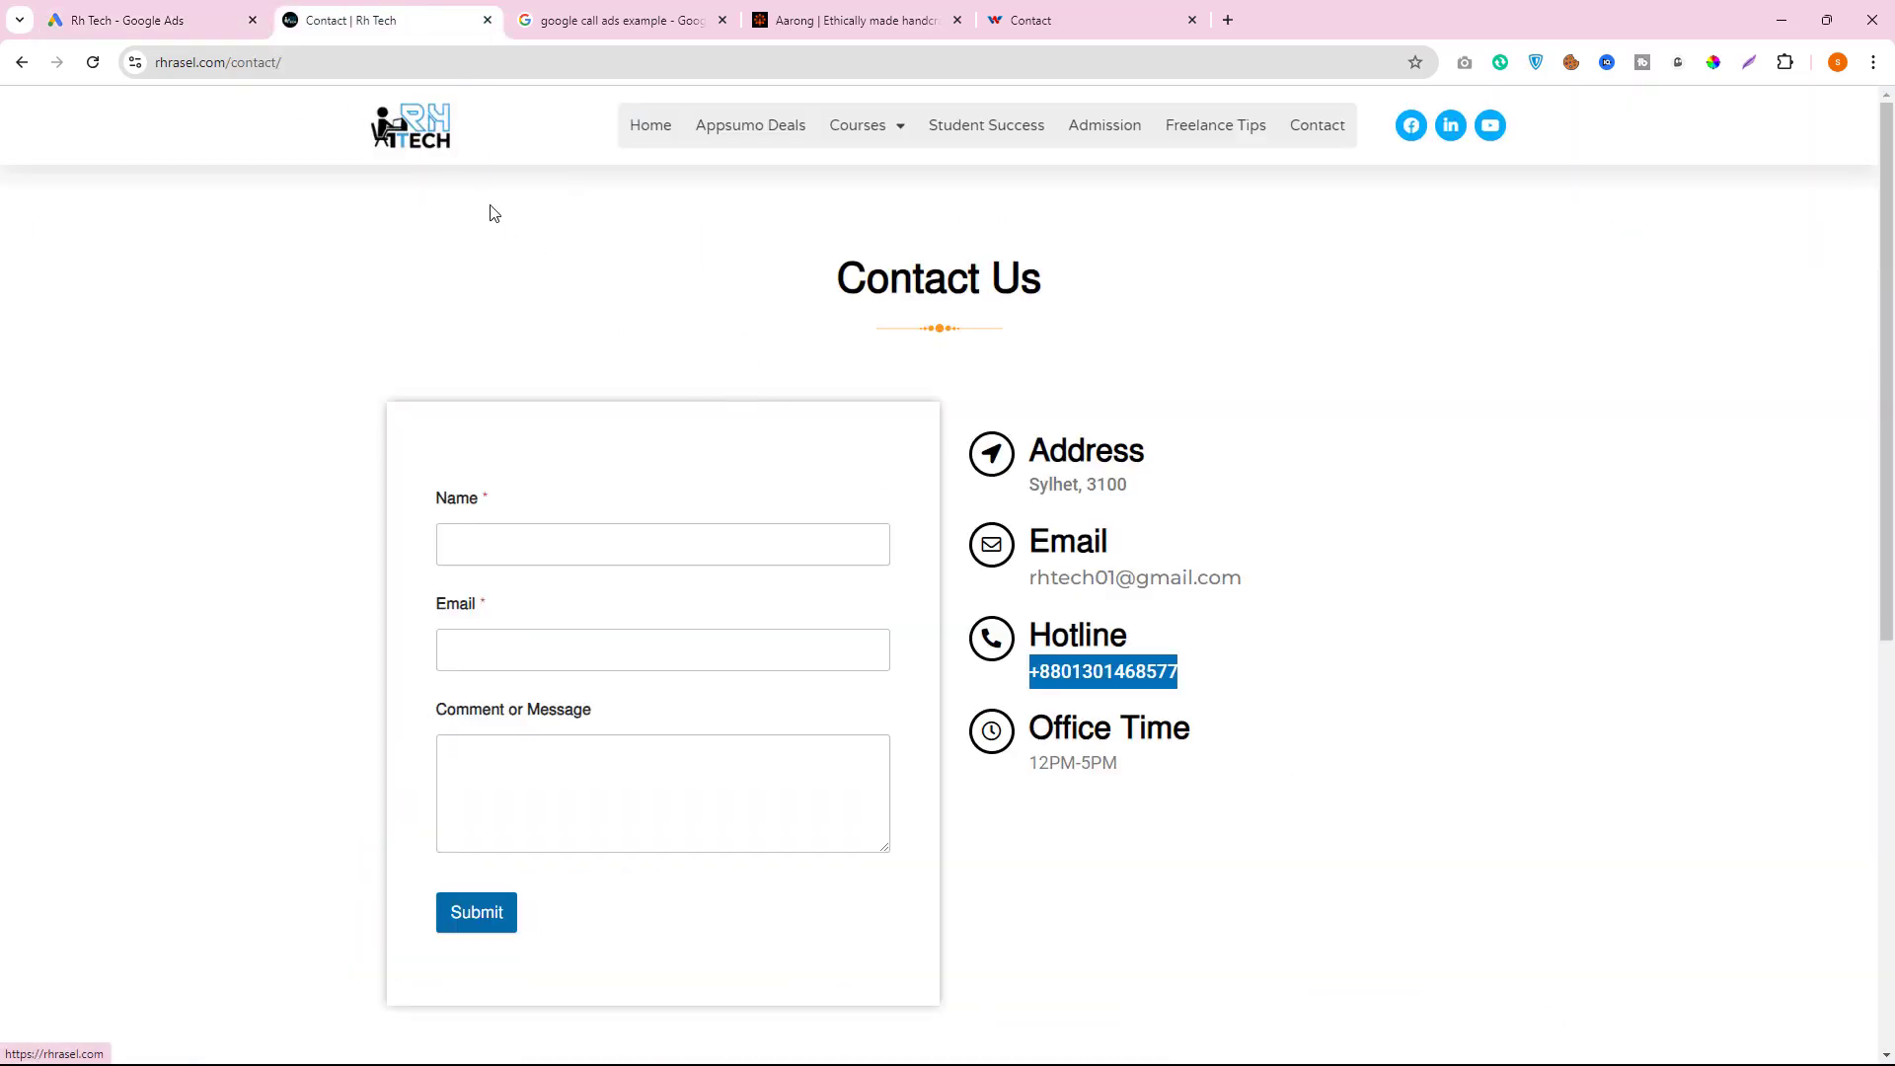
left_click(163, 21)
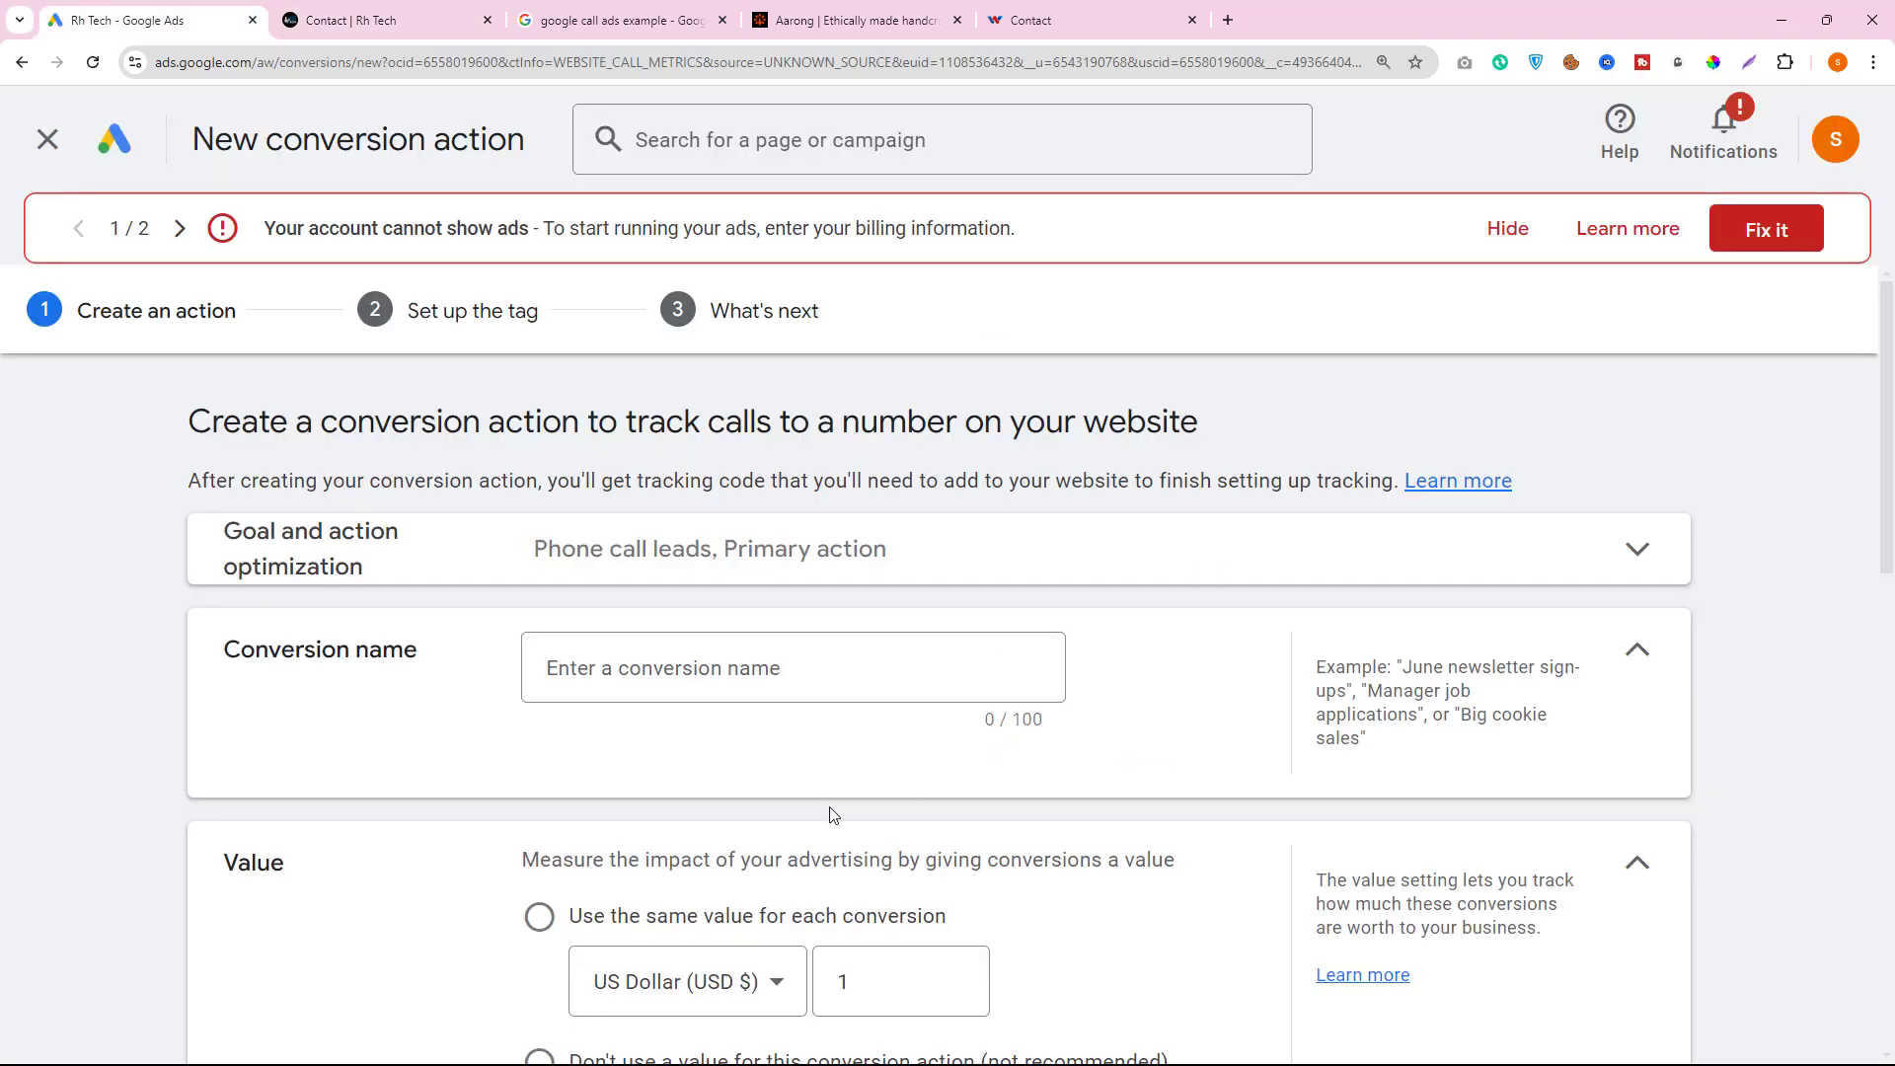
scroll(795, 787, "down", 2)
left_click(624, 470)
right_click(624, 471)
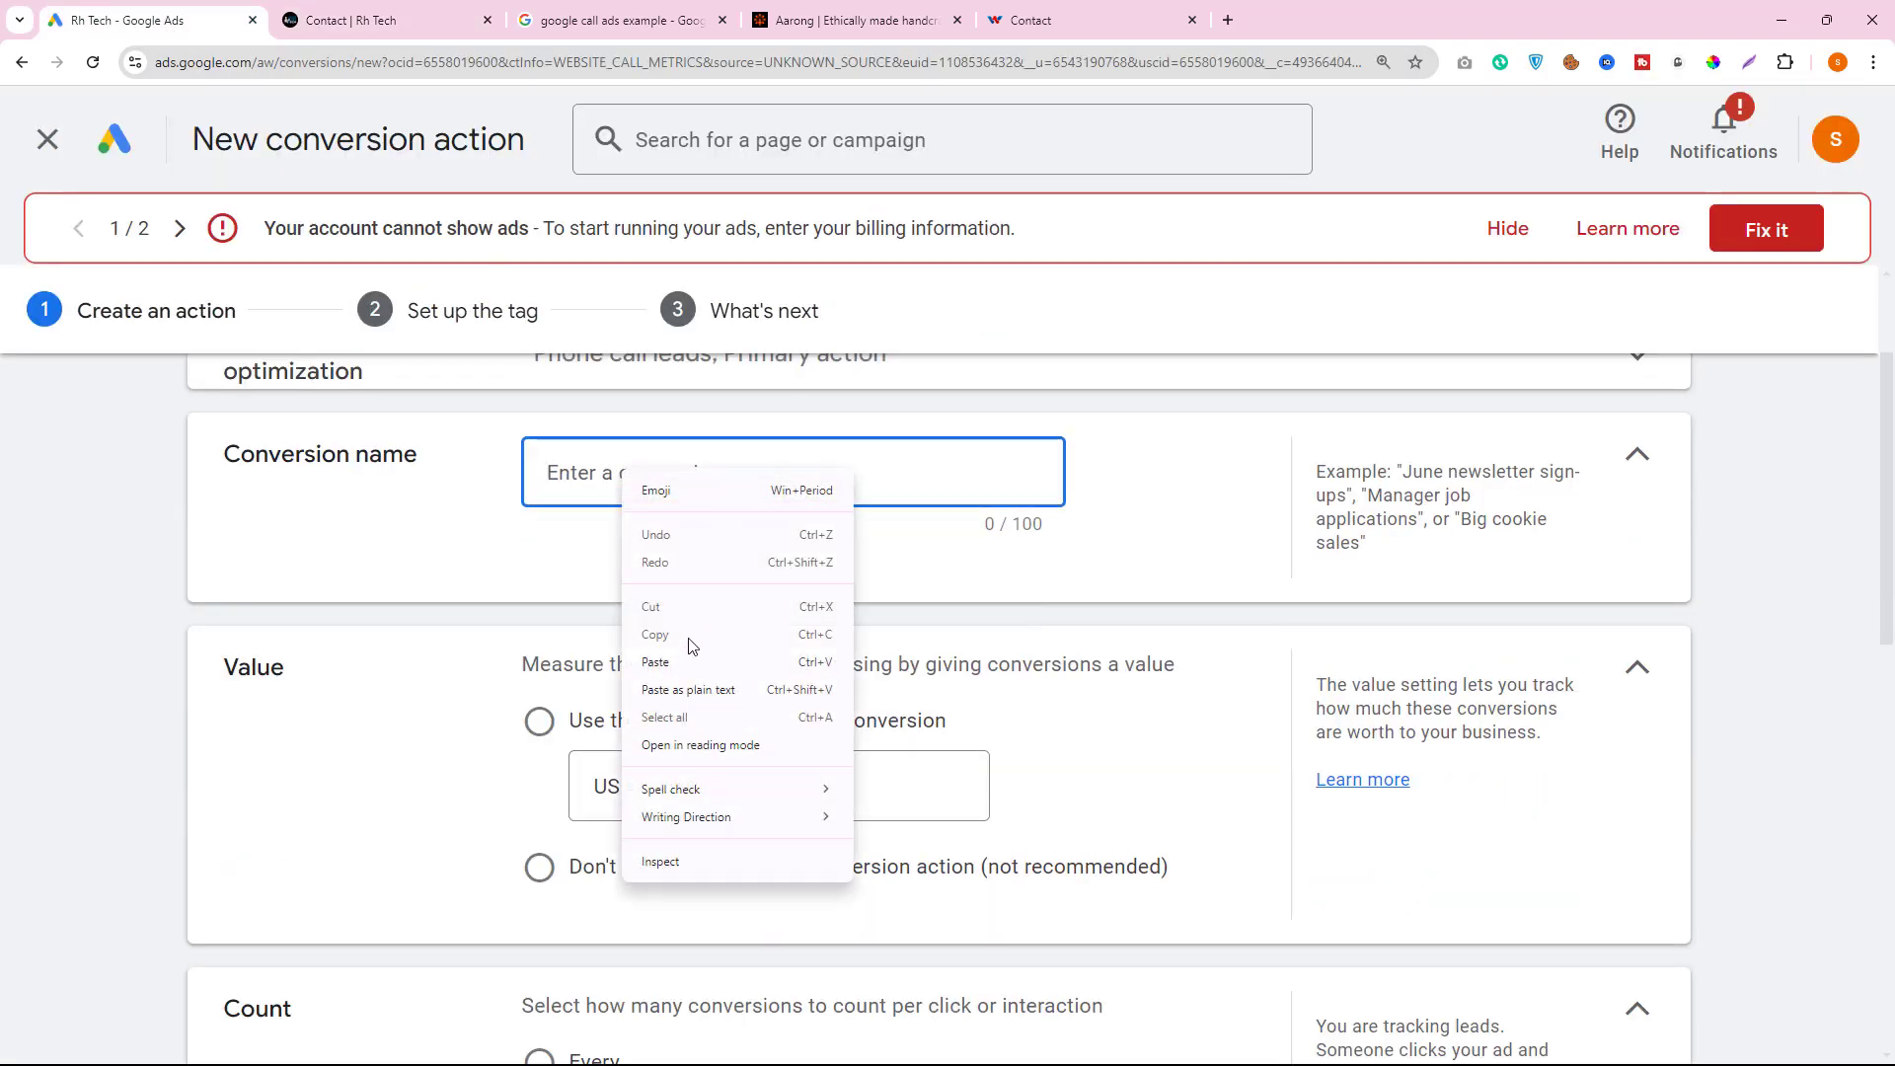
left_click(661, 657)
- Set the website call conversion action to use no value, and review the Count and Phone numbers settings
left_click(534, 867)
scroll(930, 919, "down", 2)
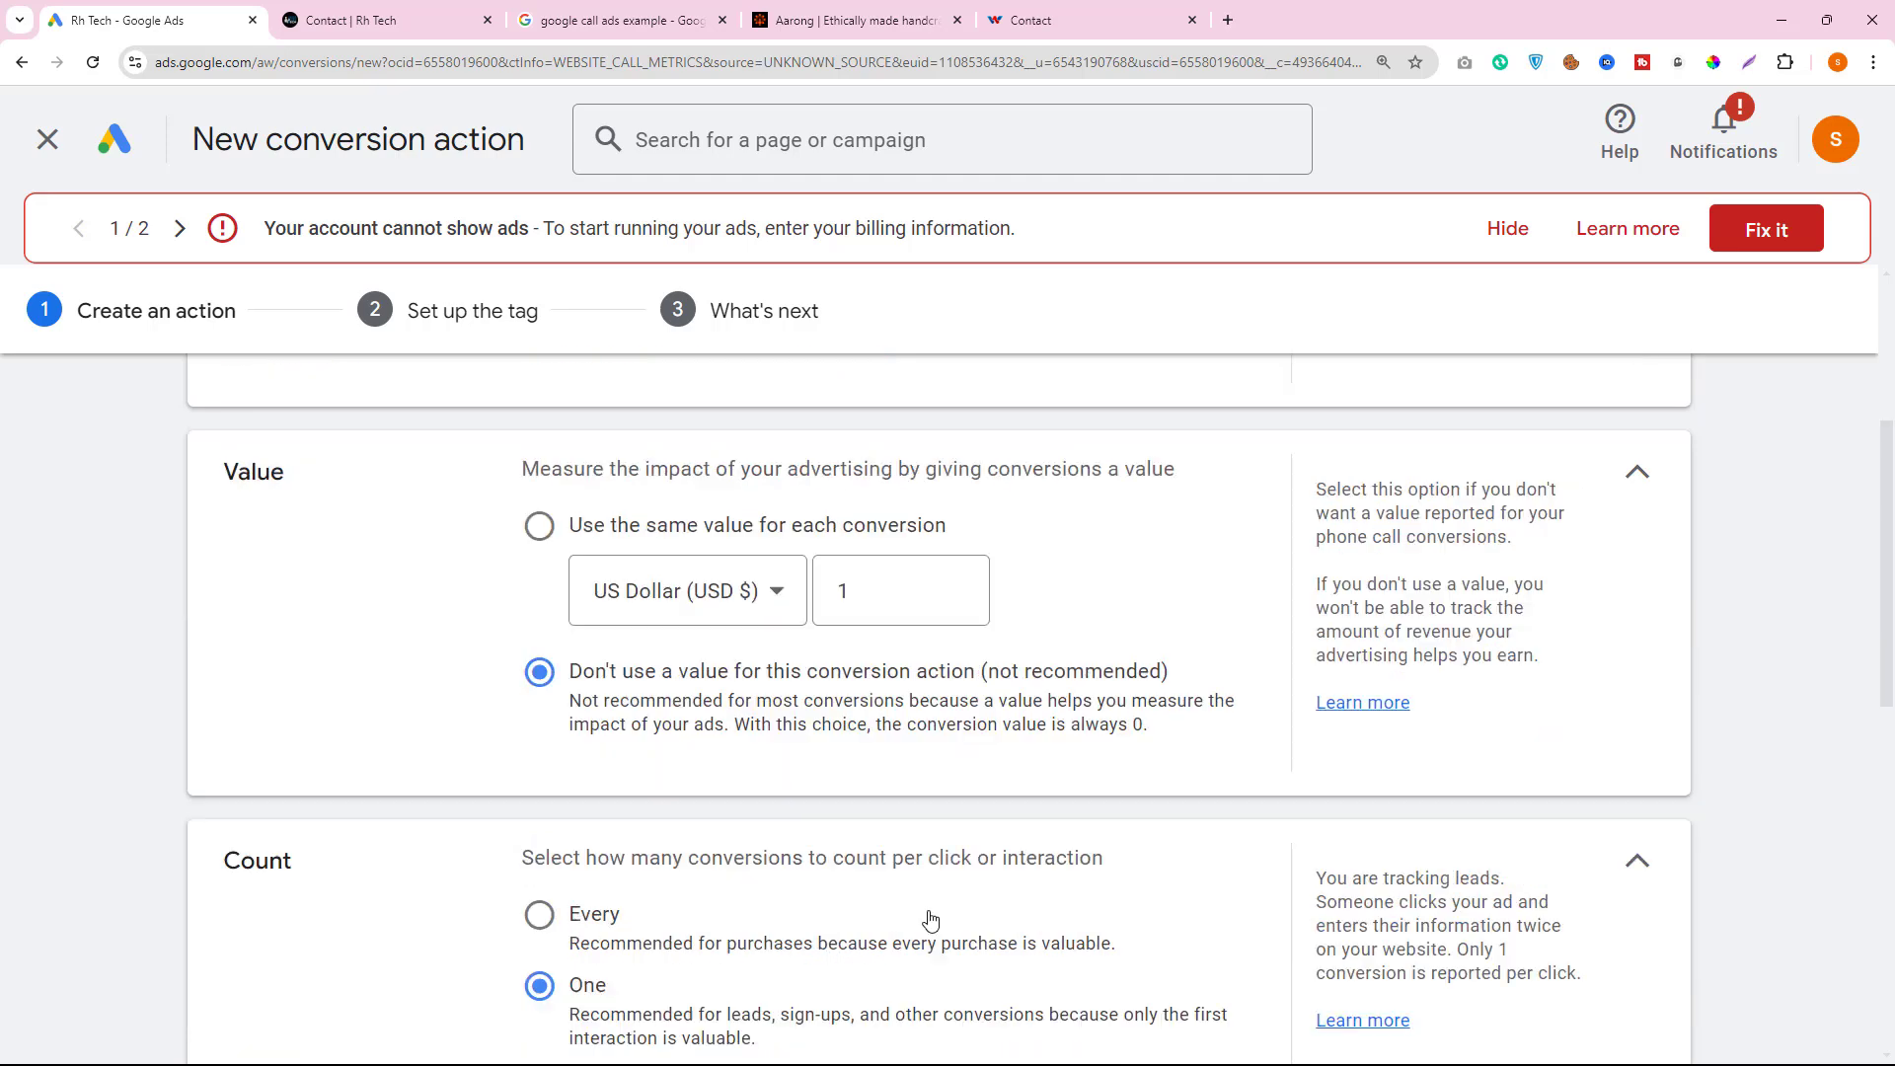
scroll(873, 921, "down", 5)
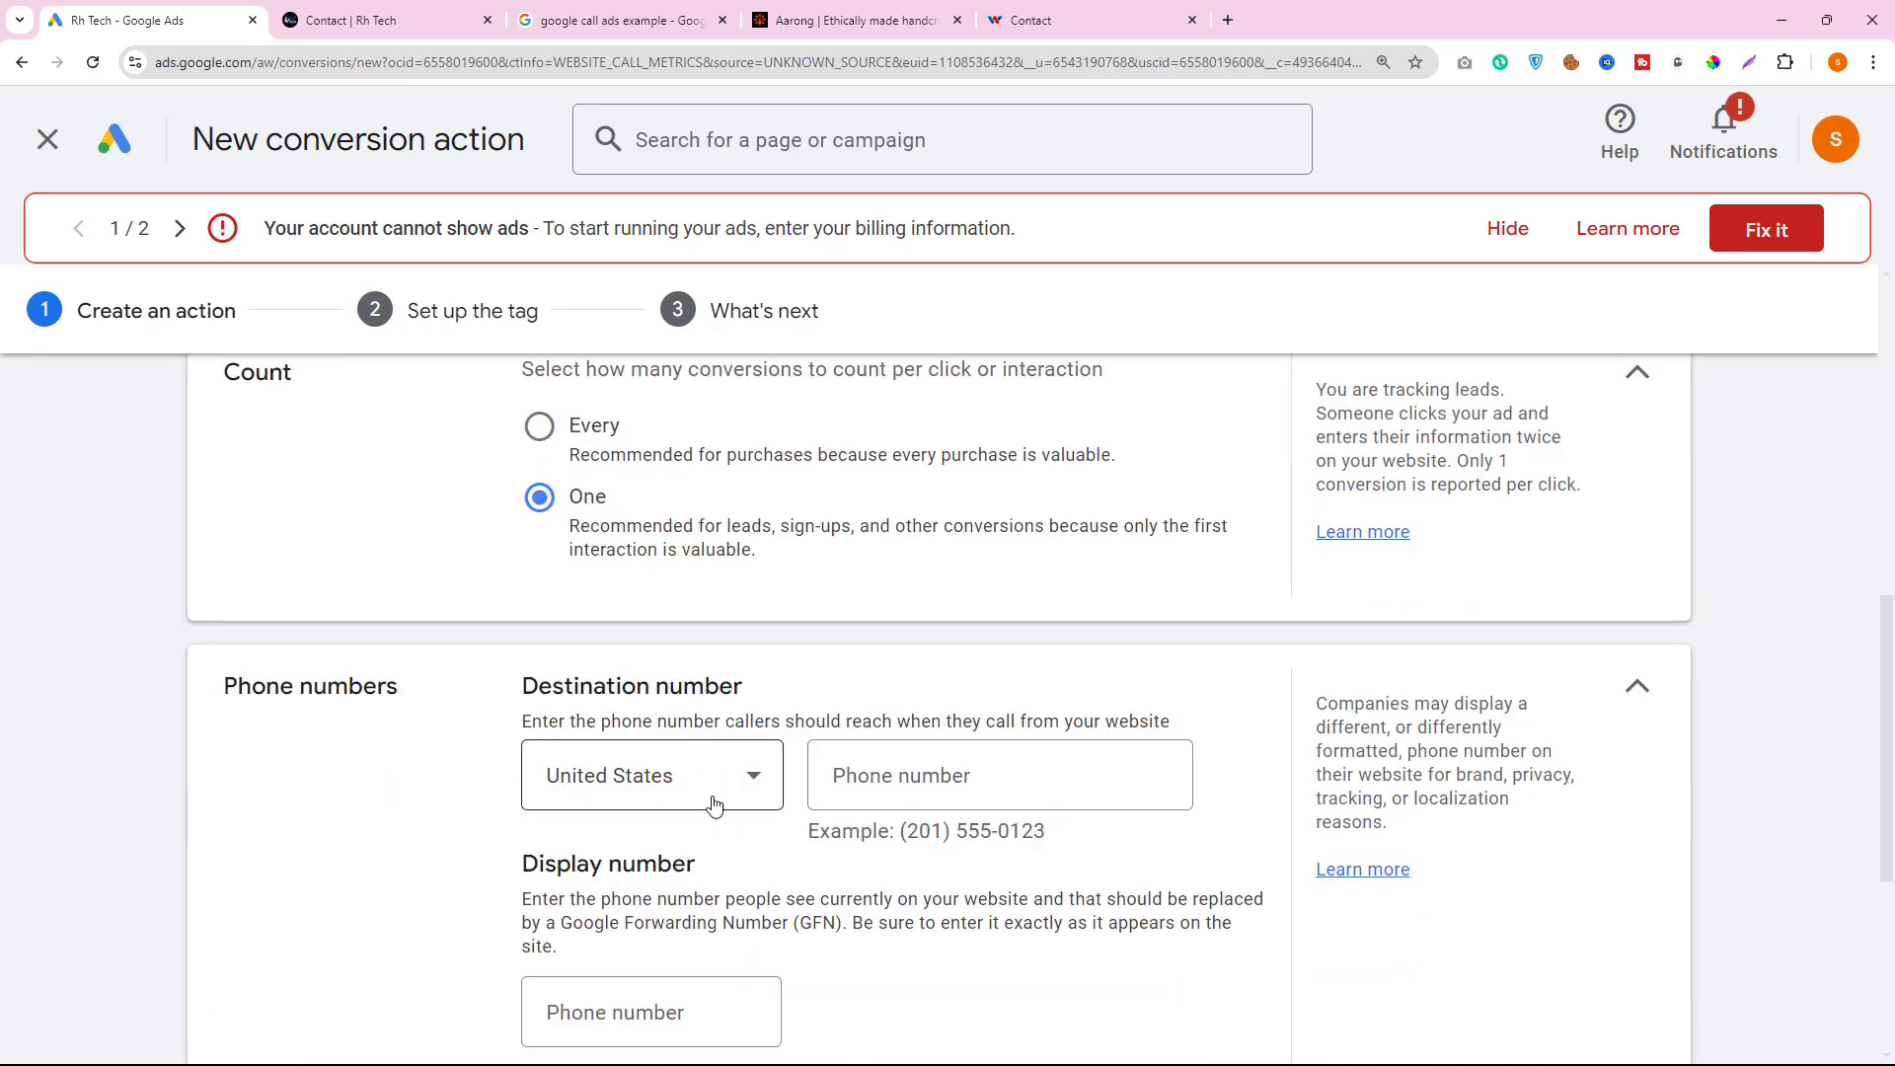
- Check the Phone numbers section against the Rh Tech contact page and look through the countries available for the destination number
scroll(714, 804, "down", 2)
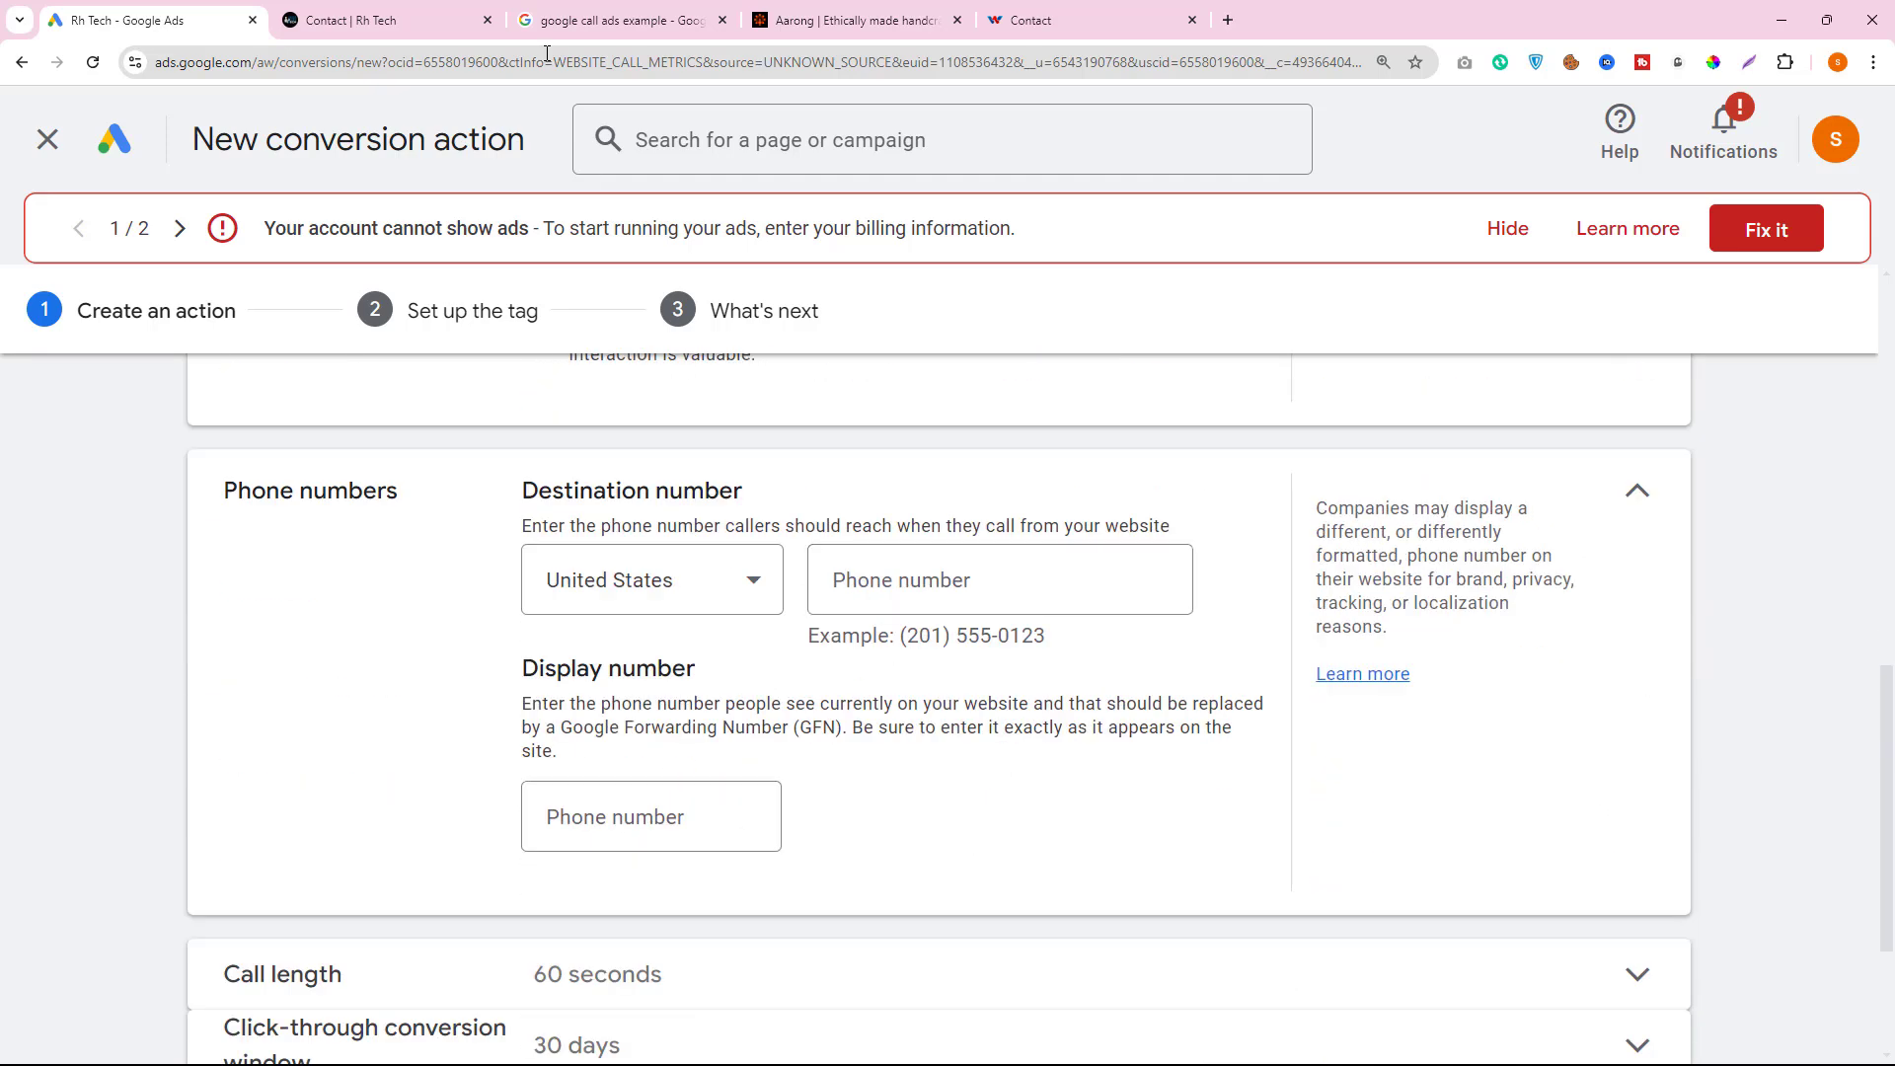
left_click(365, 18)
left_click(129, 12)
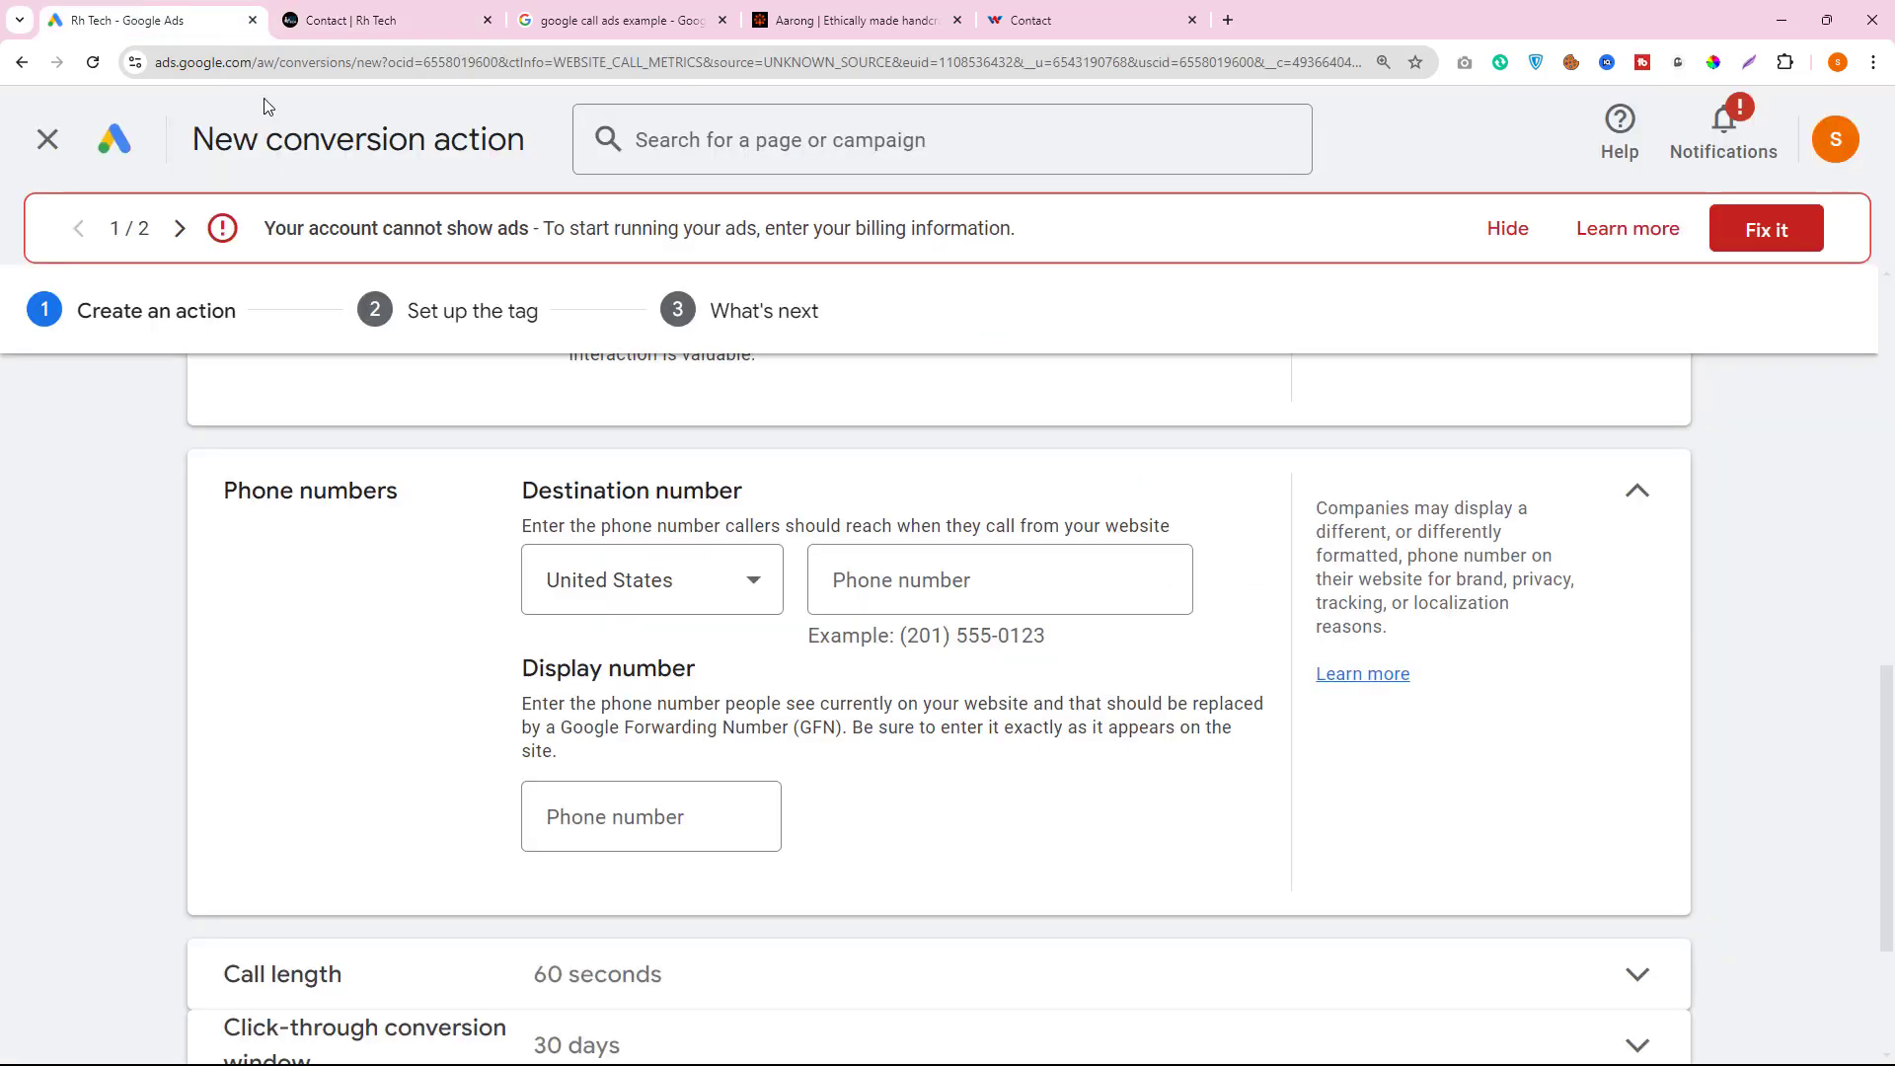
left_click(646, 595)
scroll(625, 464, "up", 8)
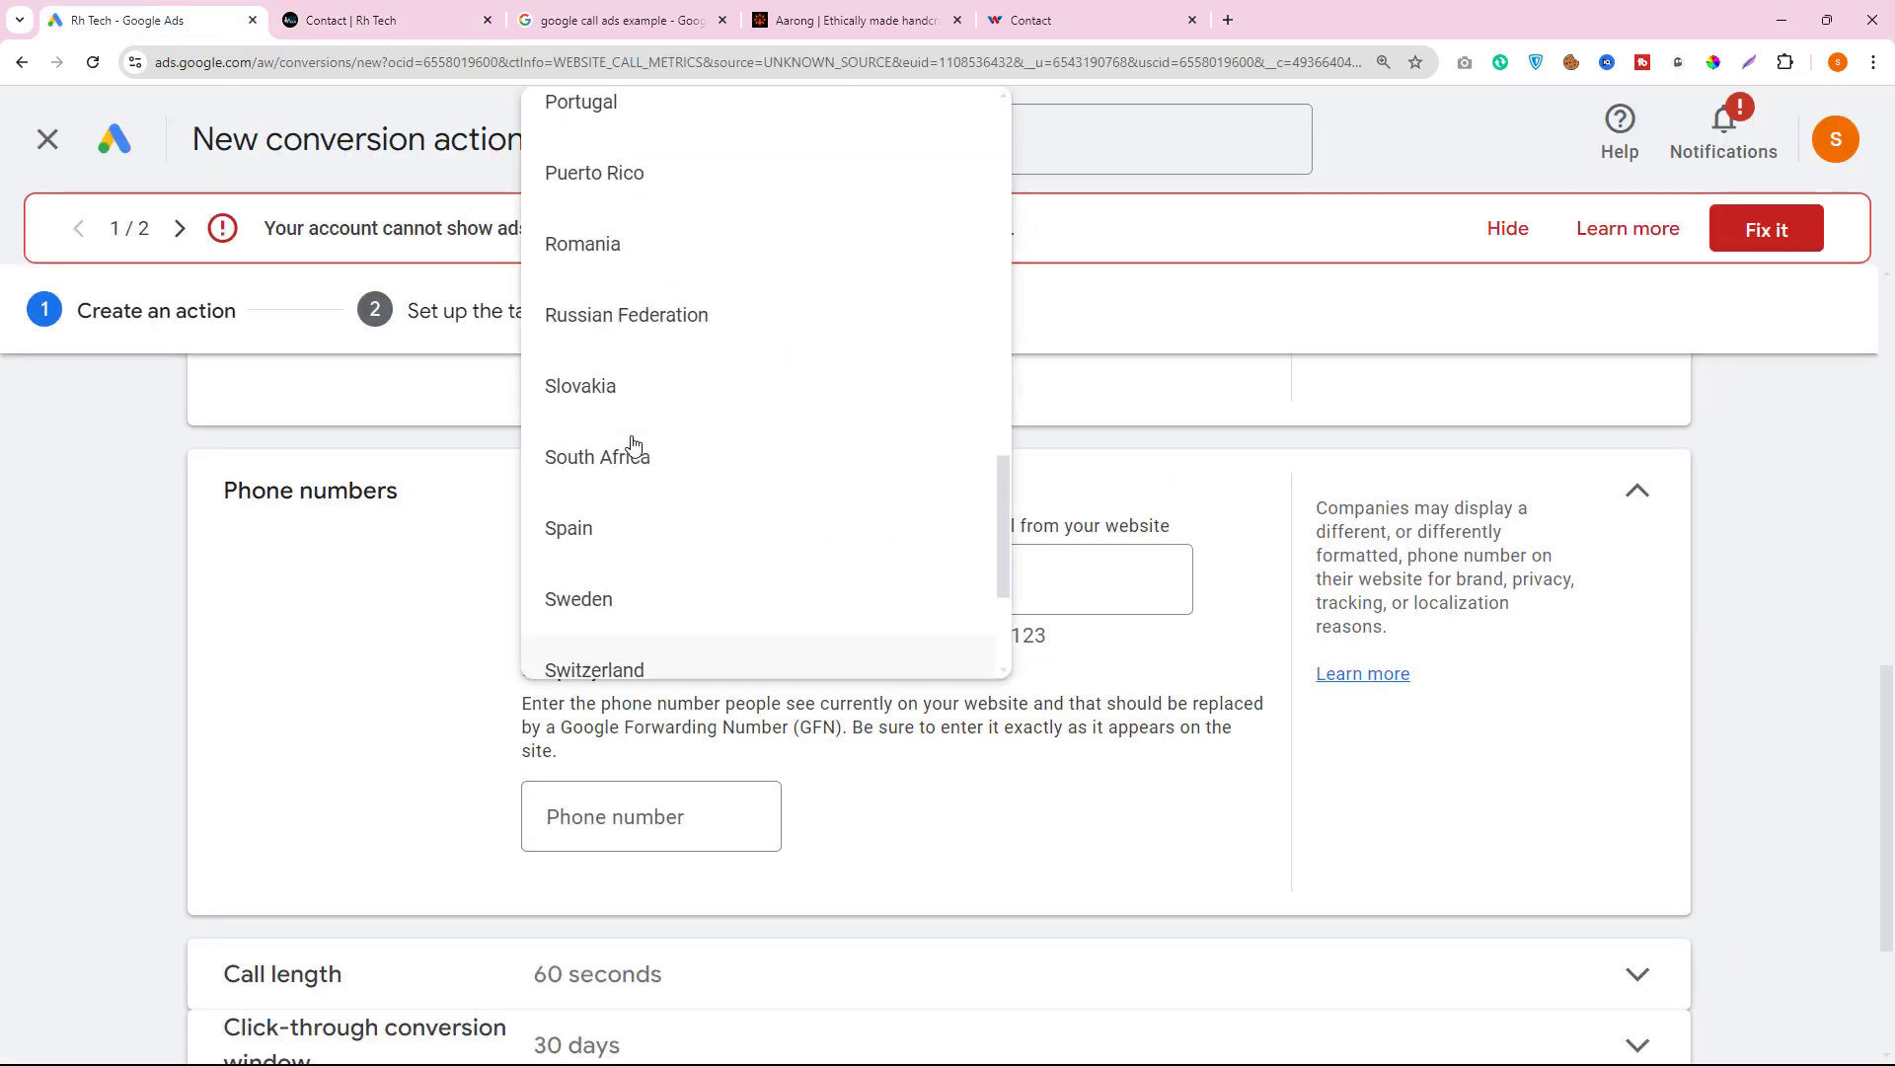
scroll(632, 446, "up", 8)
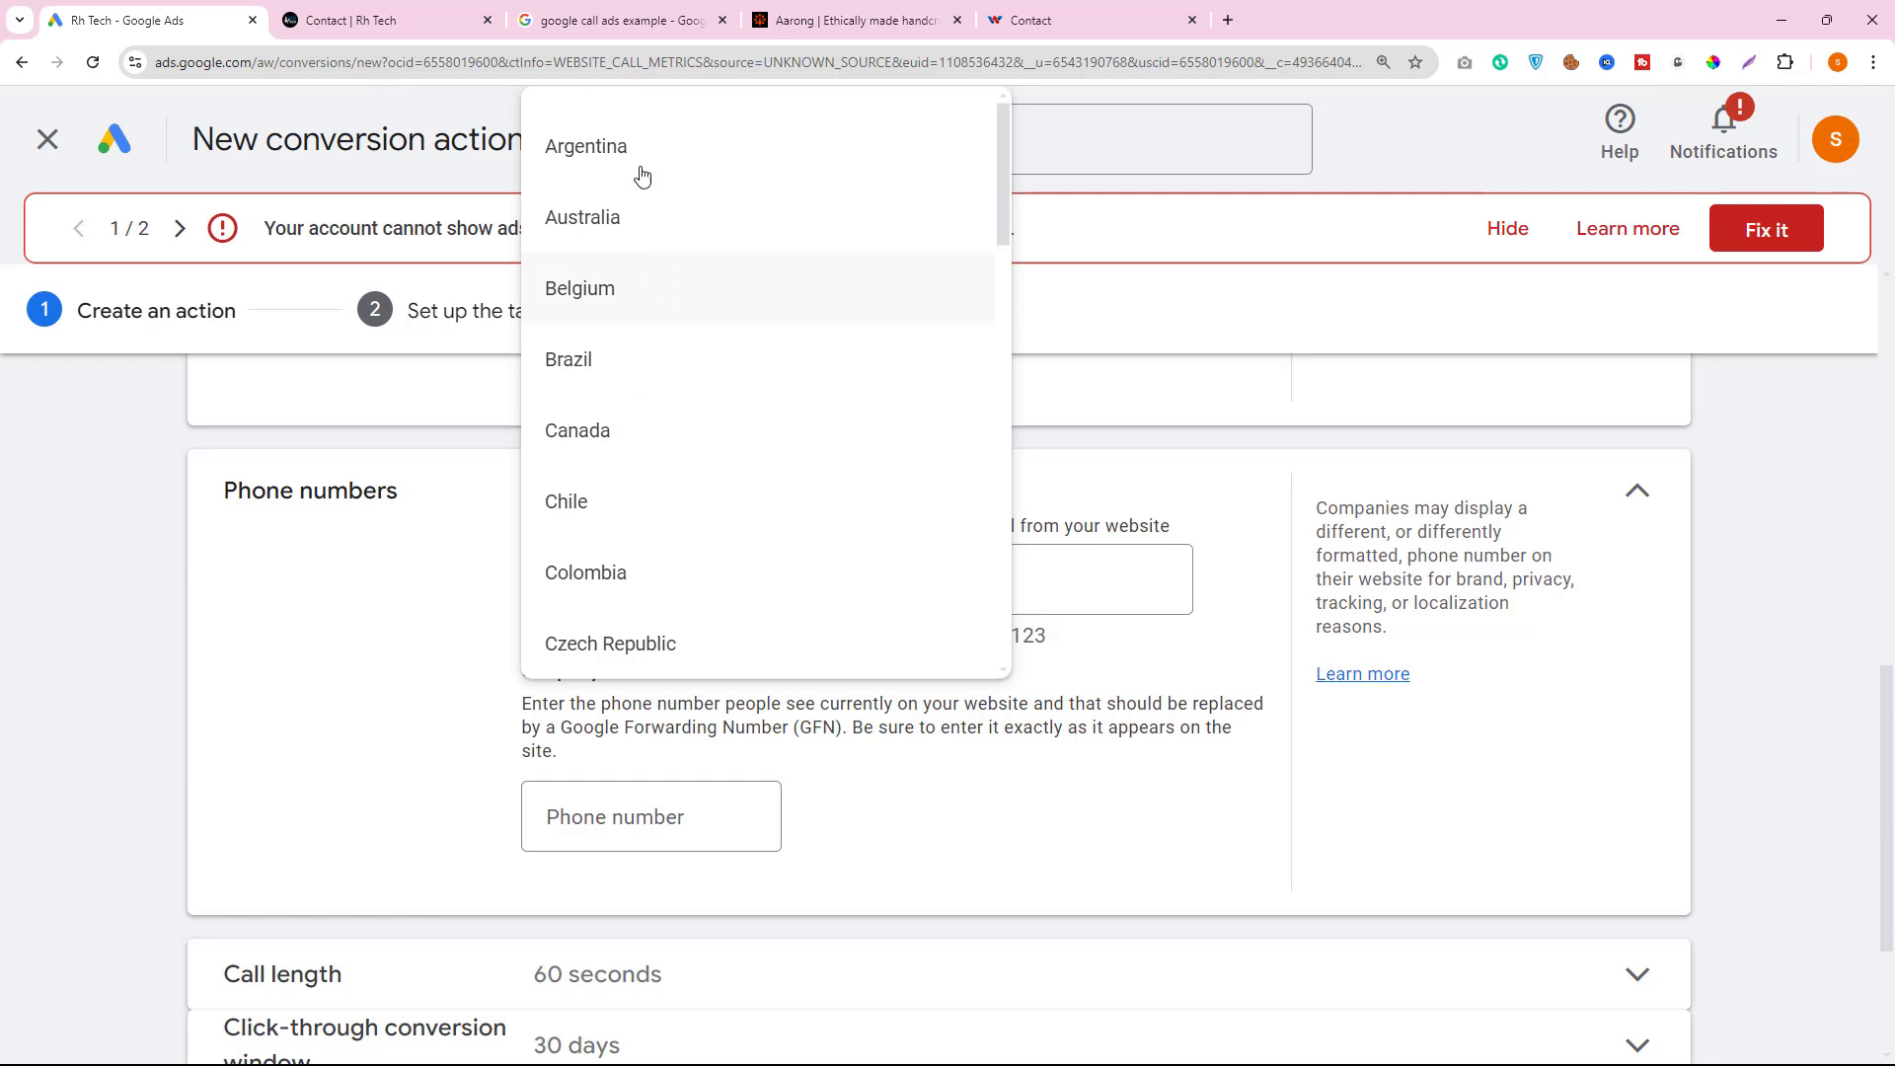
scroll(638, 317, "down", 3)
left_click(637, 706)
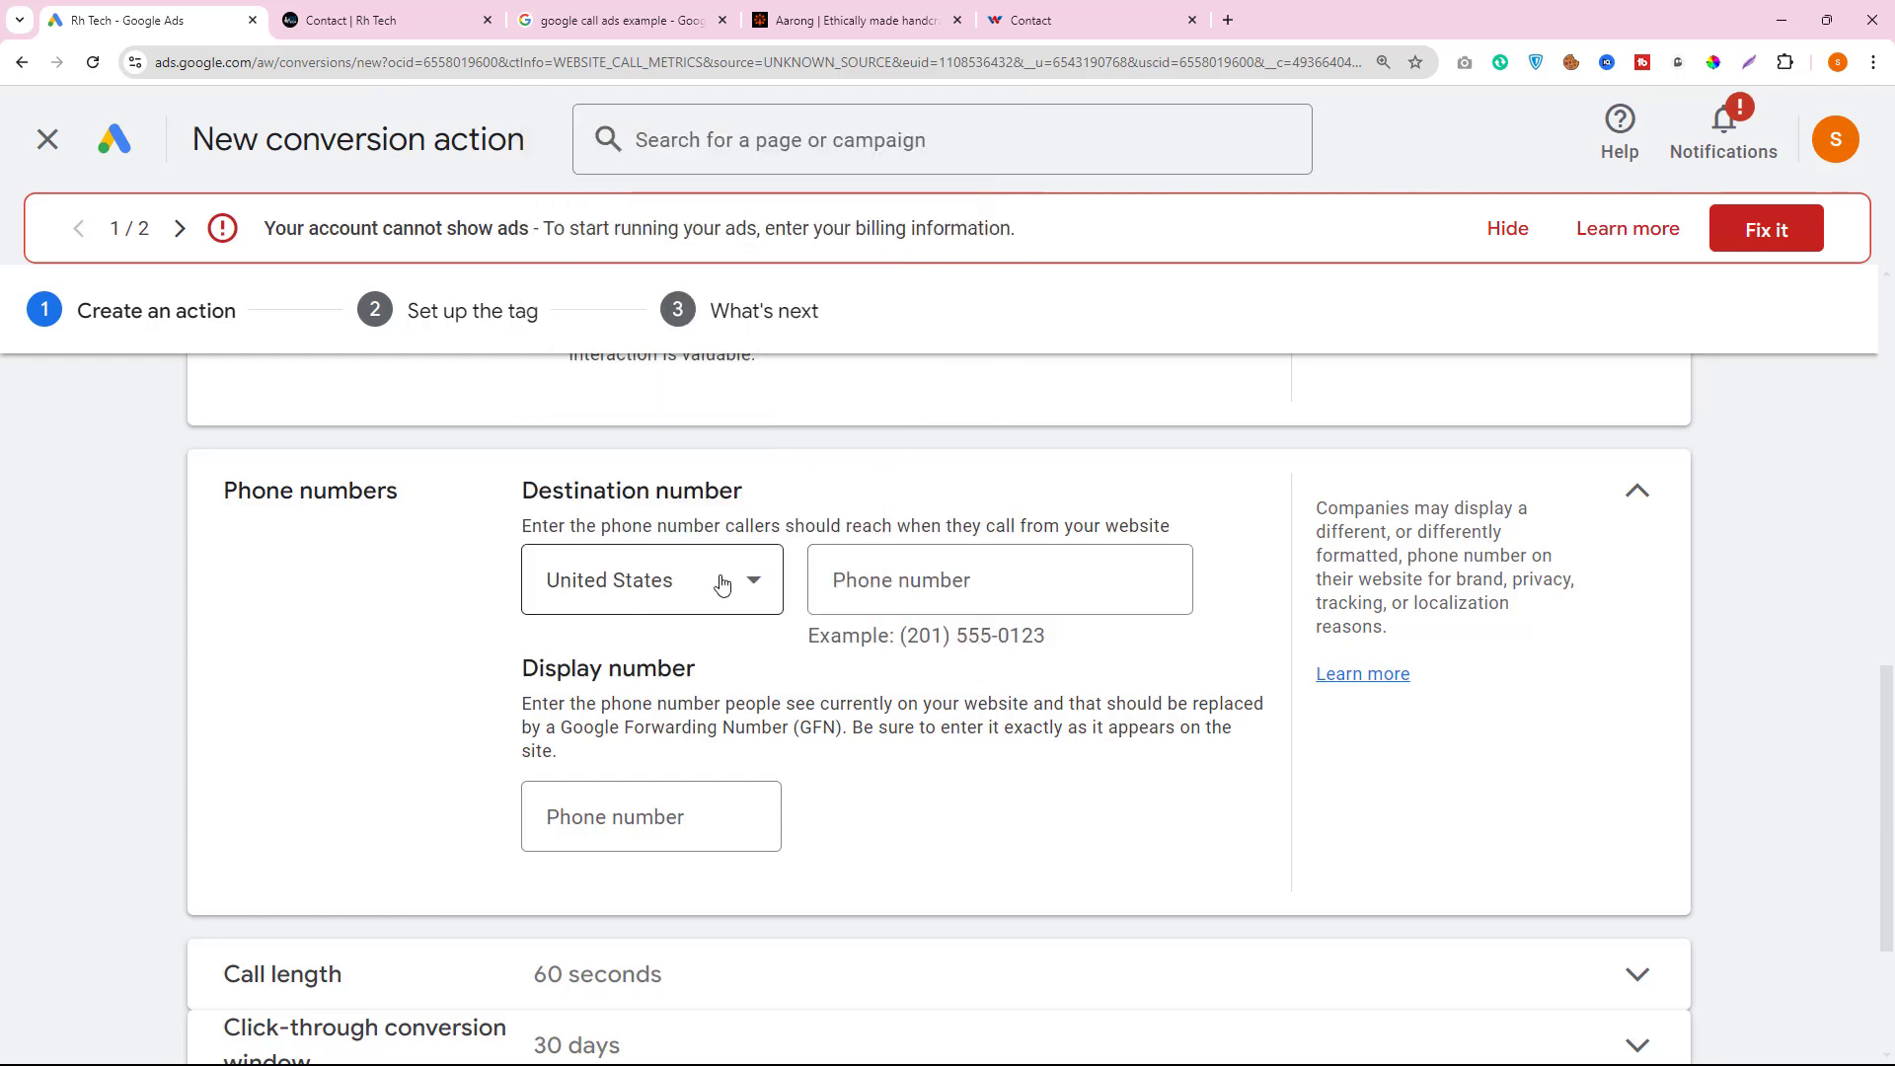
- Copy the example phone number and paste it as both the destination number and the display number
left_click_drag(1064, 648, 901, 646)
right_click(910, 639)
left_click(938, 659)
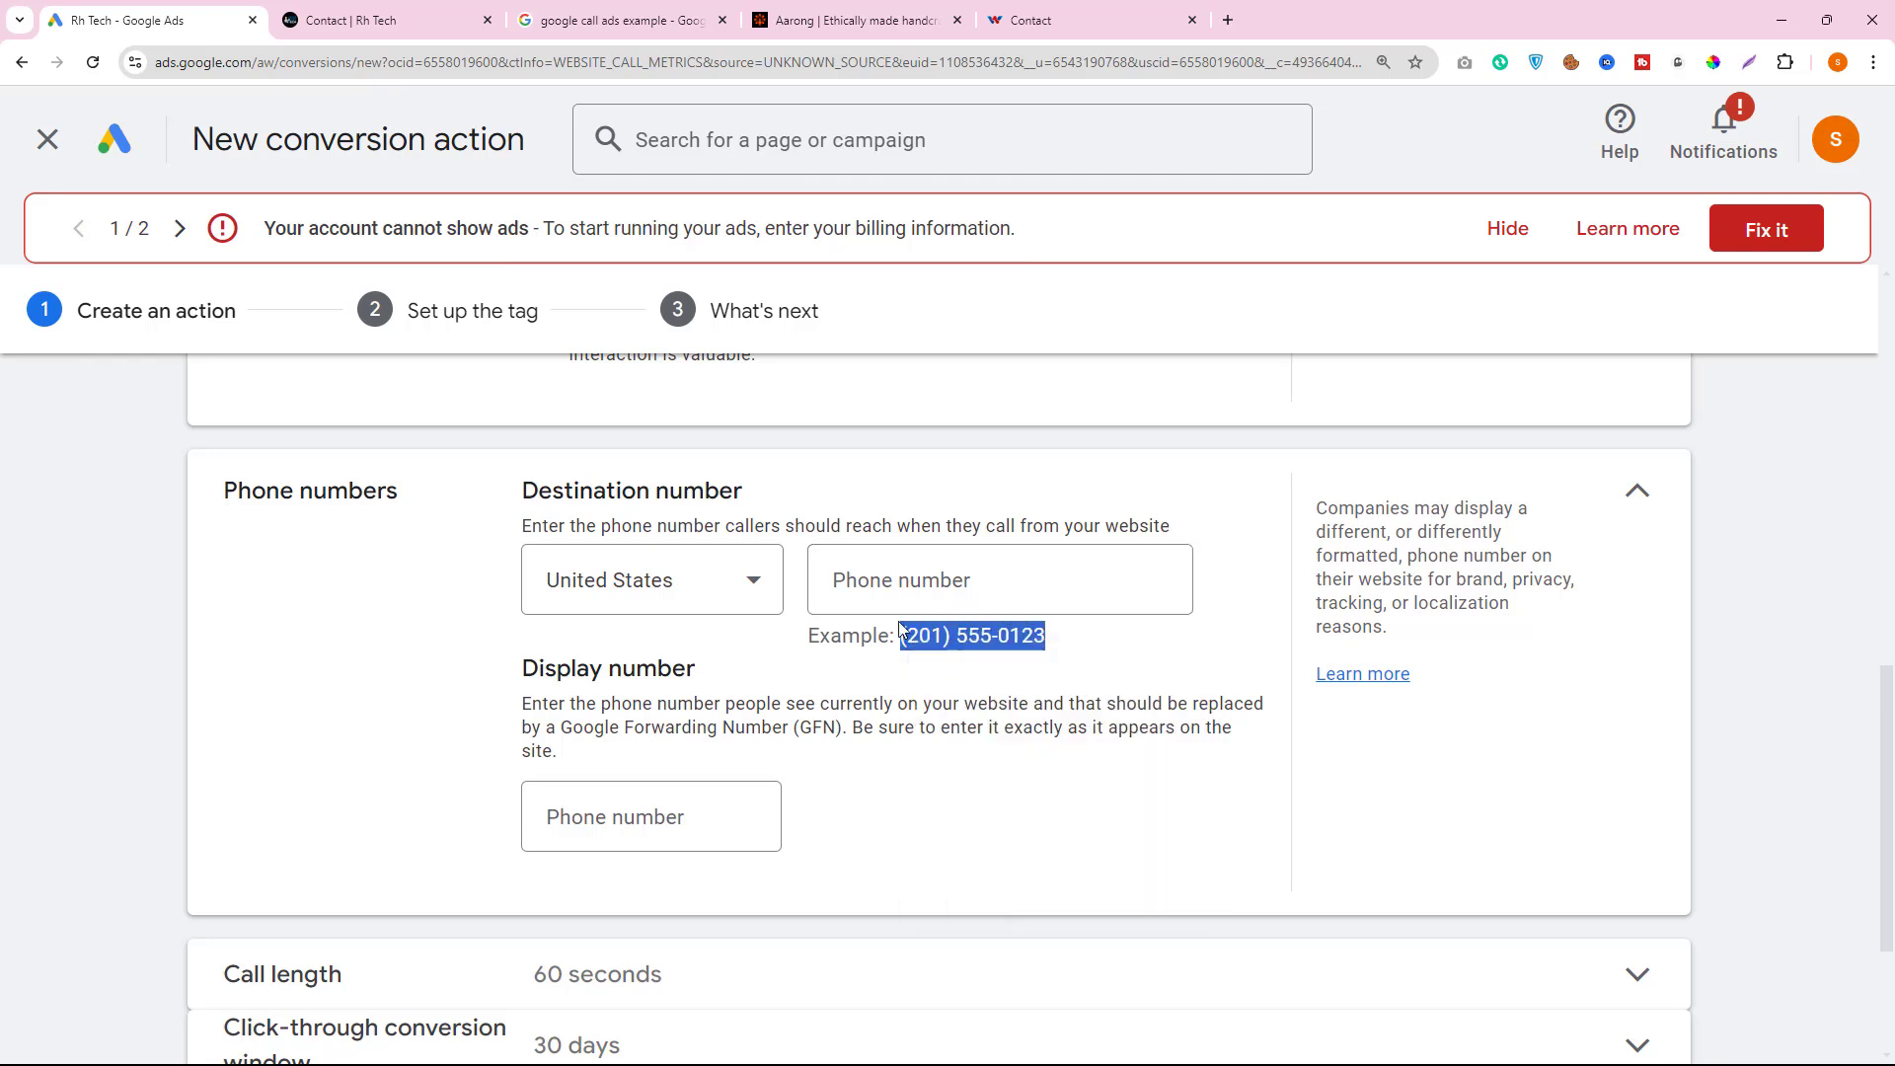
left_click(866, 574)
right_click(873, 573)
left_click(942, 768)
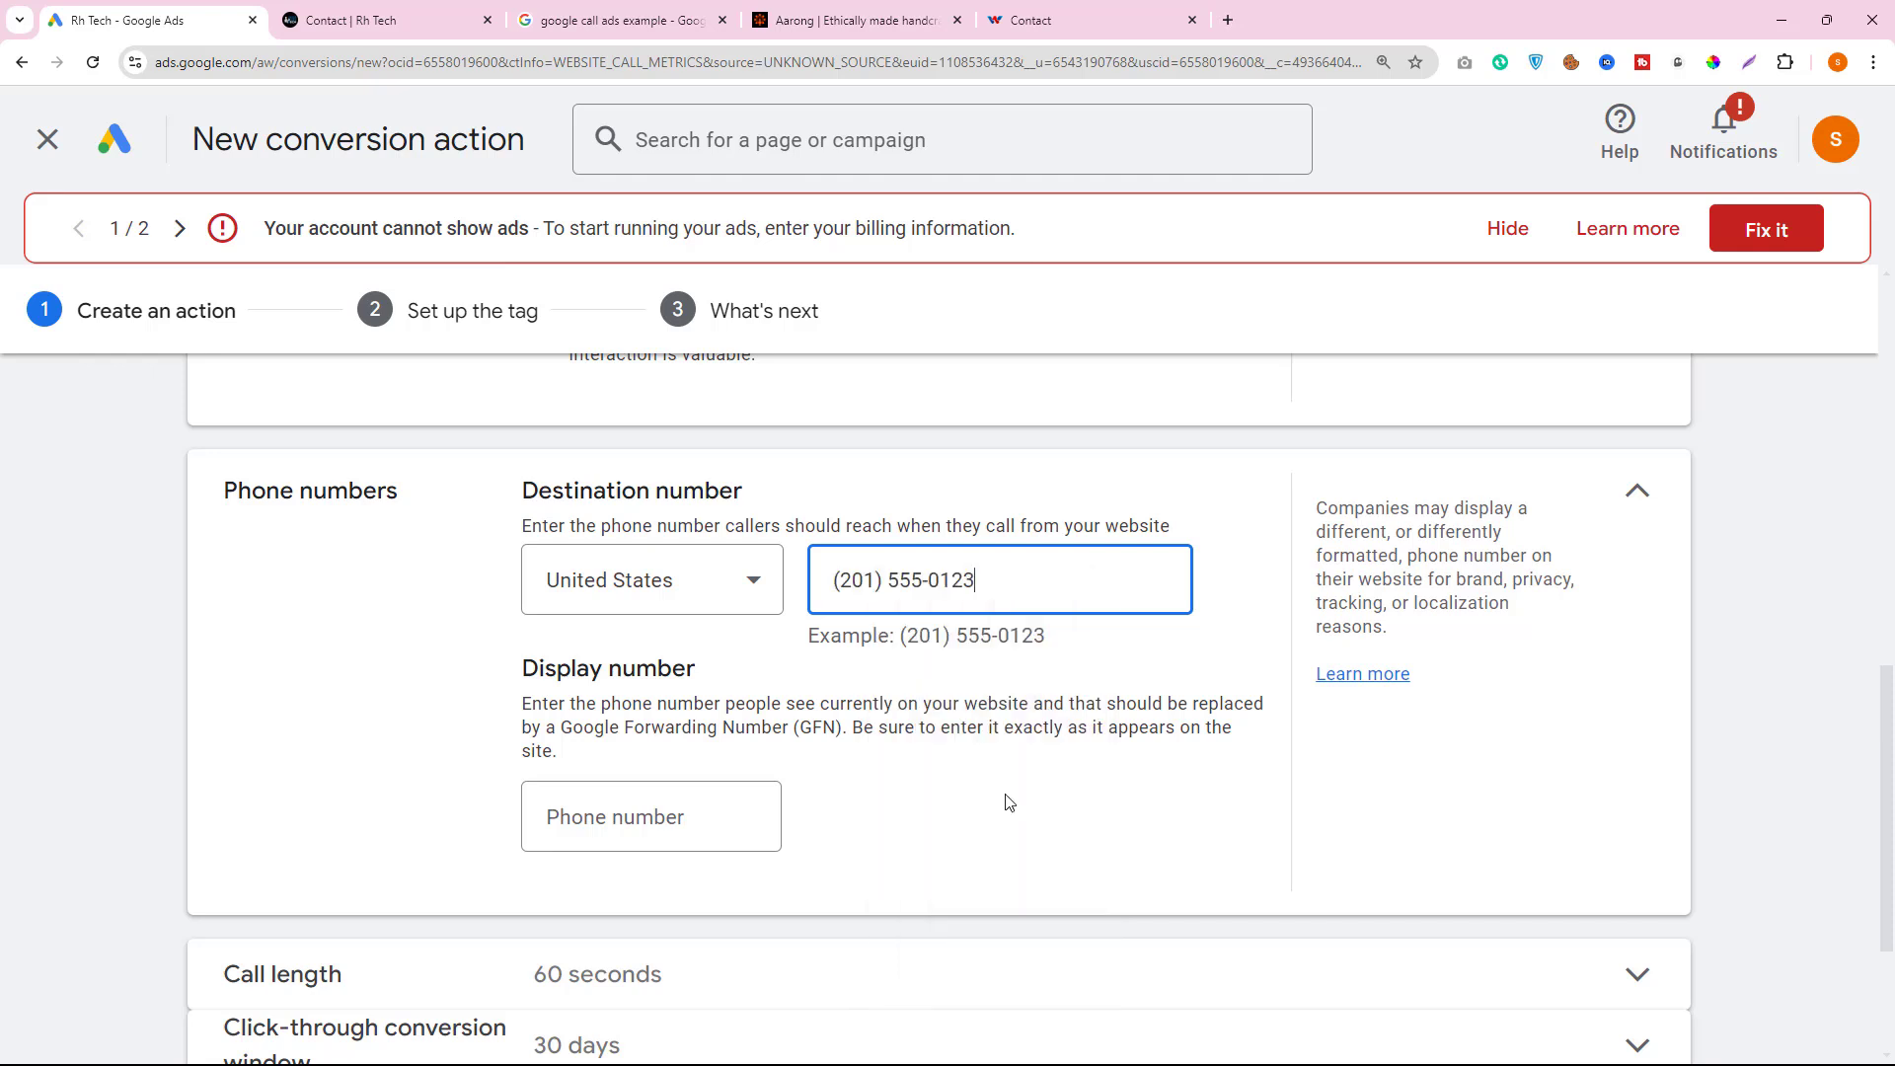
left_click(631, 823)
right_click(632, 823)
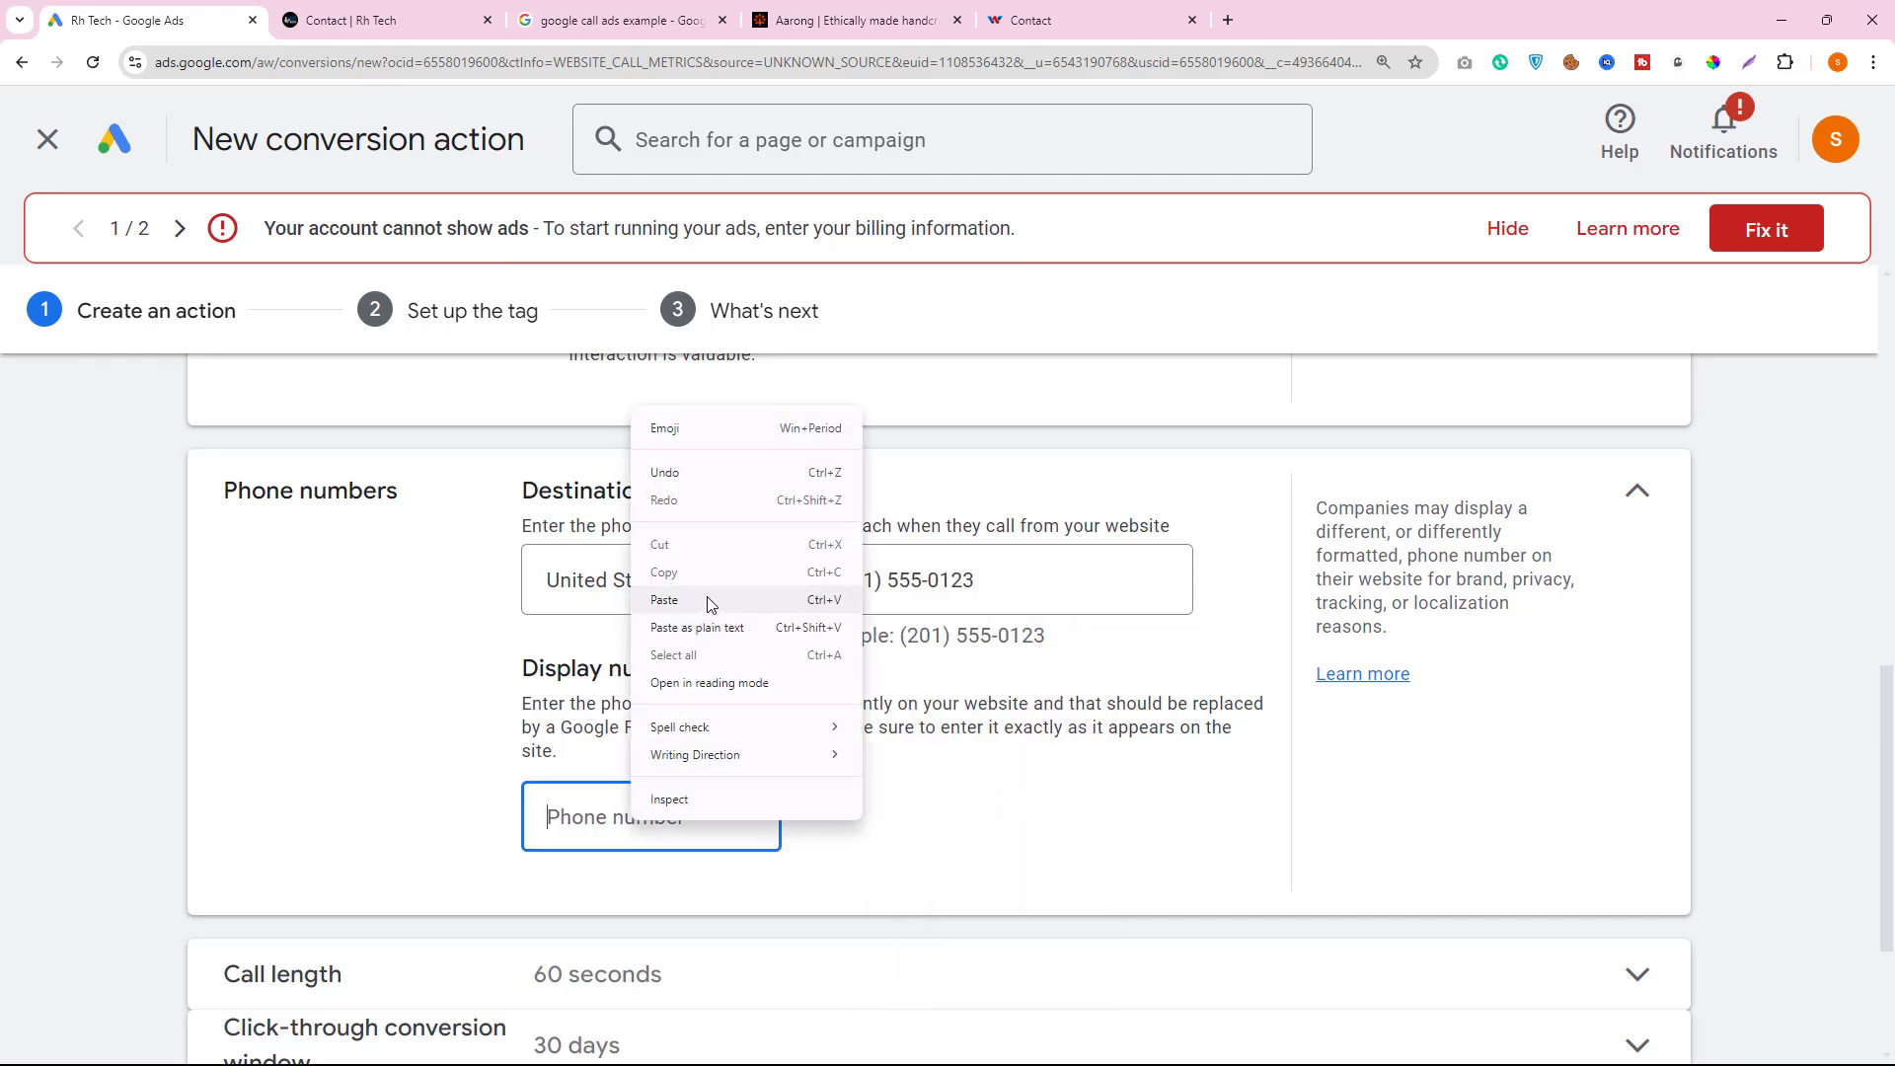
left_click(755, 603)
- Remove the parentheses and the space from the destination number so the area code joins the remaining digits
left_click(881, 580)
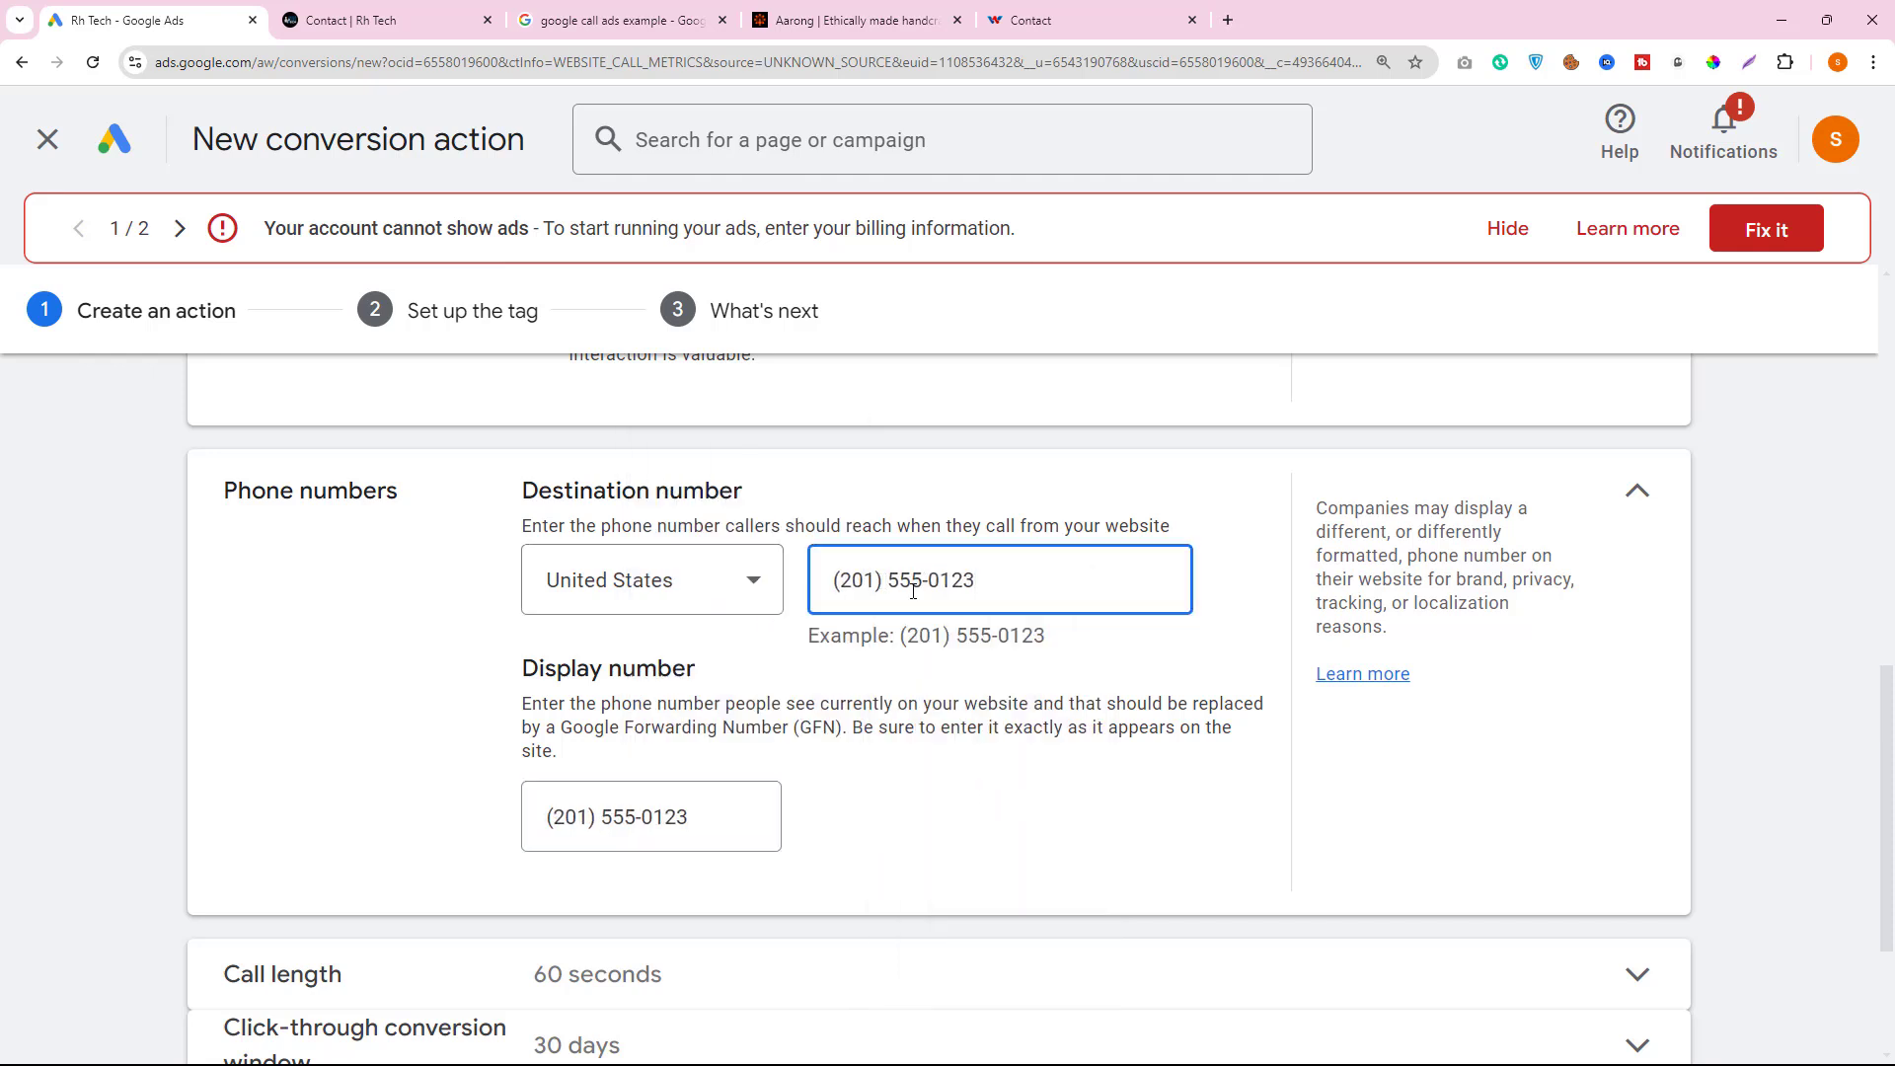
key("BackSpace")
key("BackSpace")
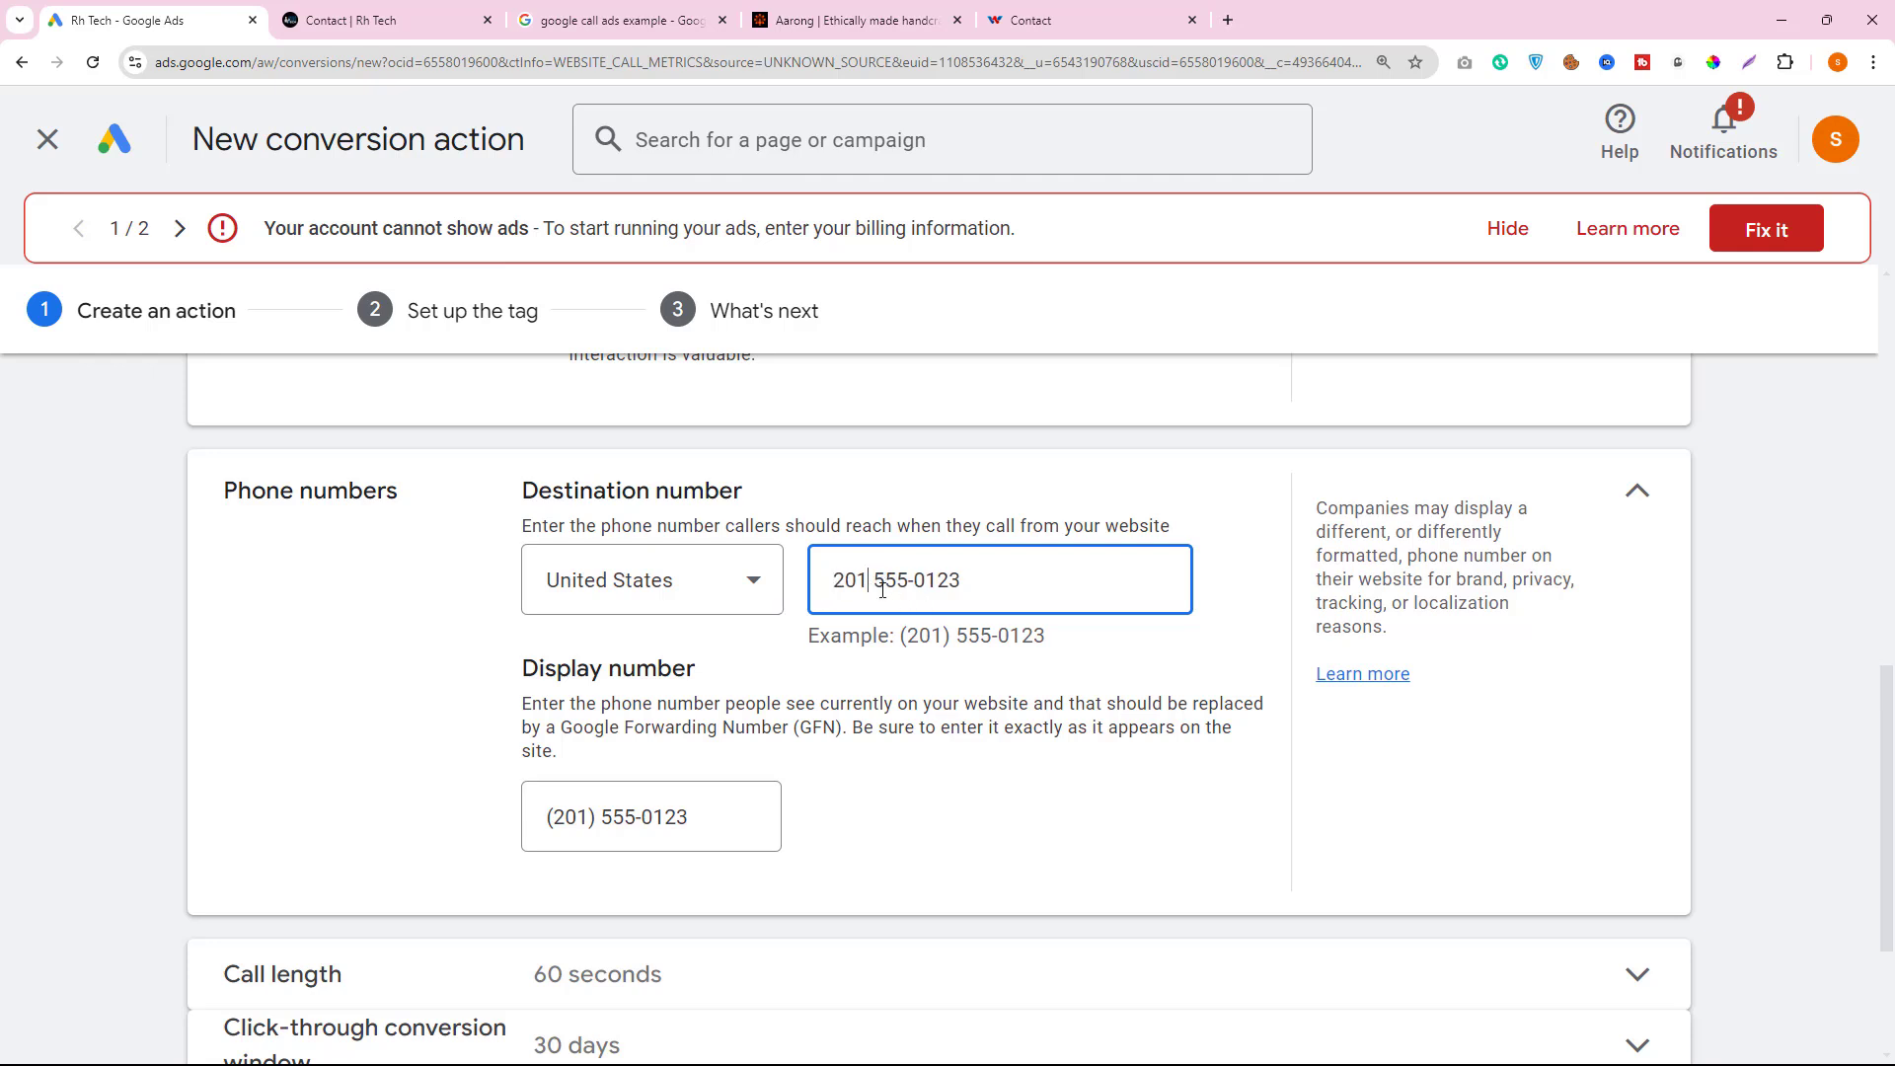
key("Right")
key("Right")
key("Right")
key("Delete")
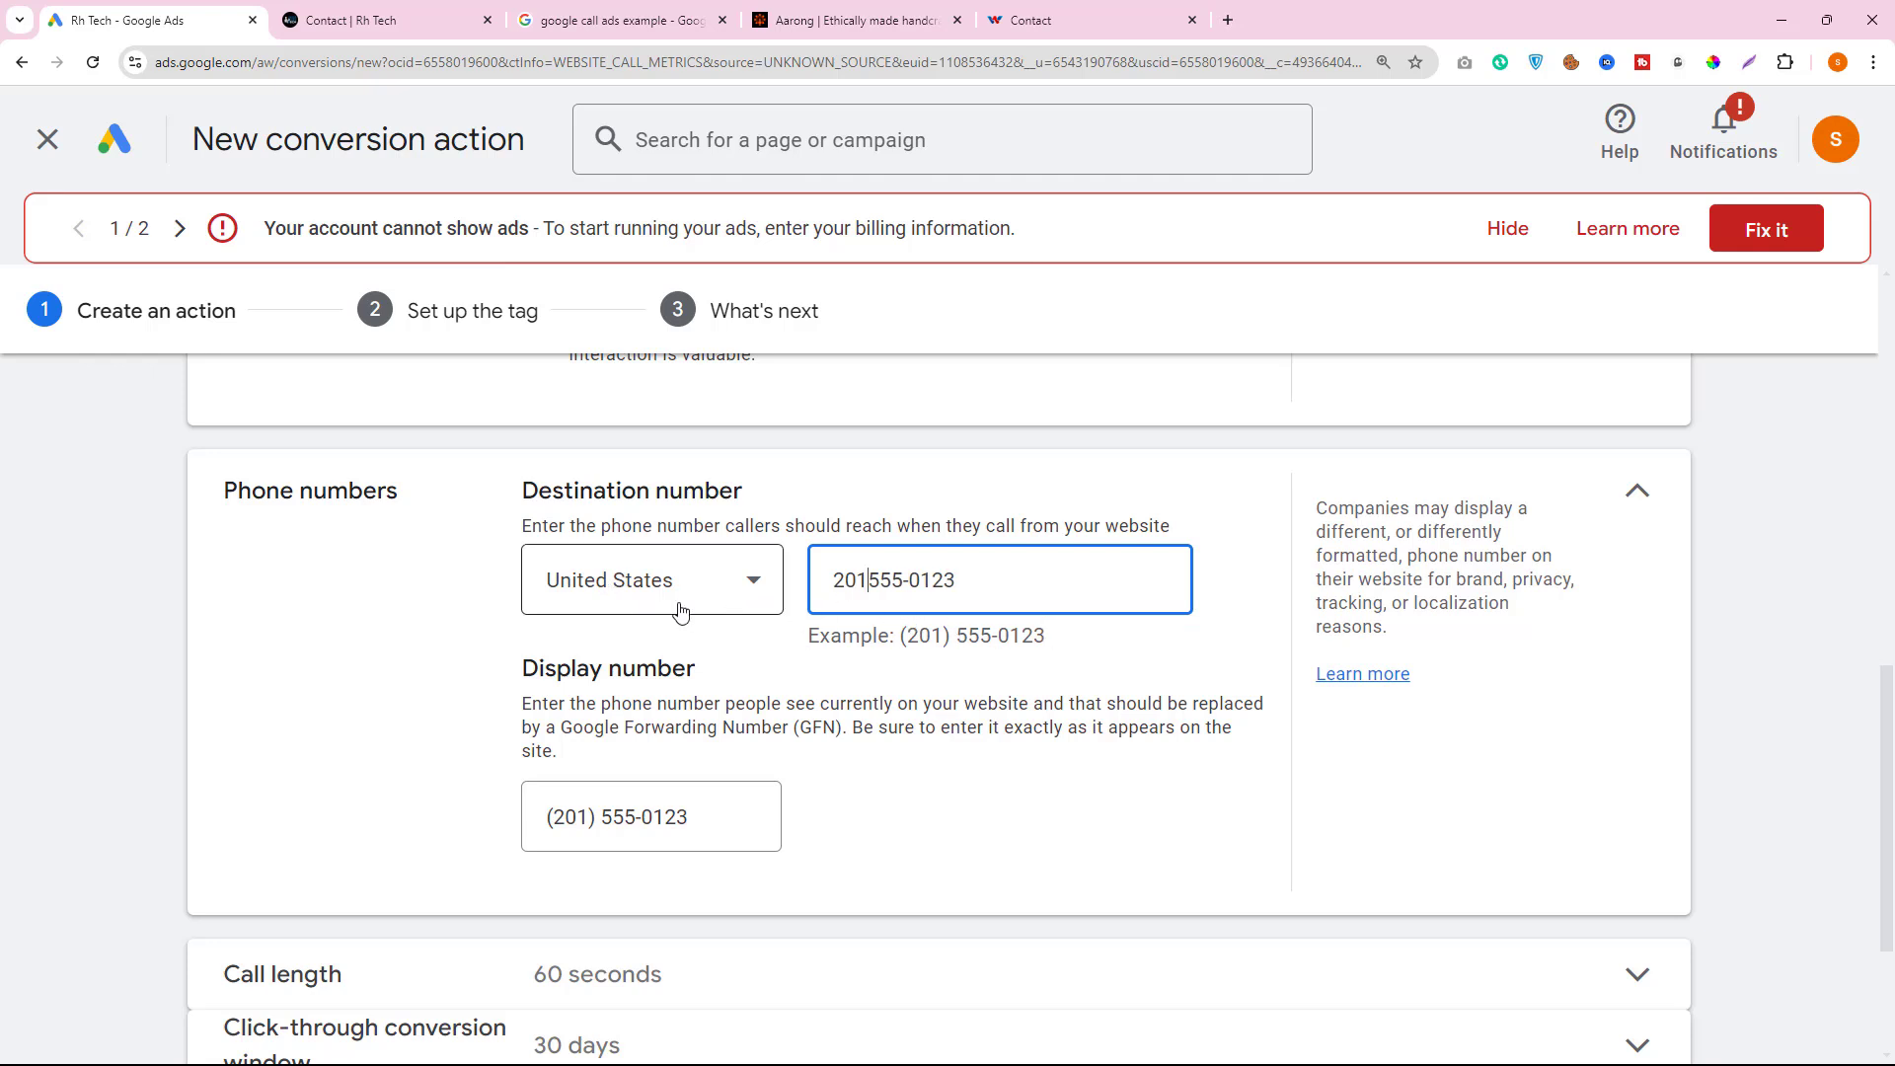
- Remove the parentheses and the space from the display number to match the destination number's format
left_click_drag(907, 636, 997, 637)
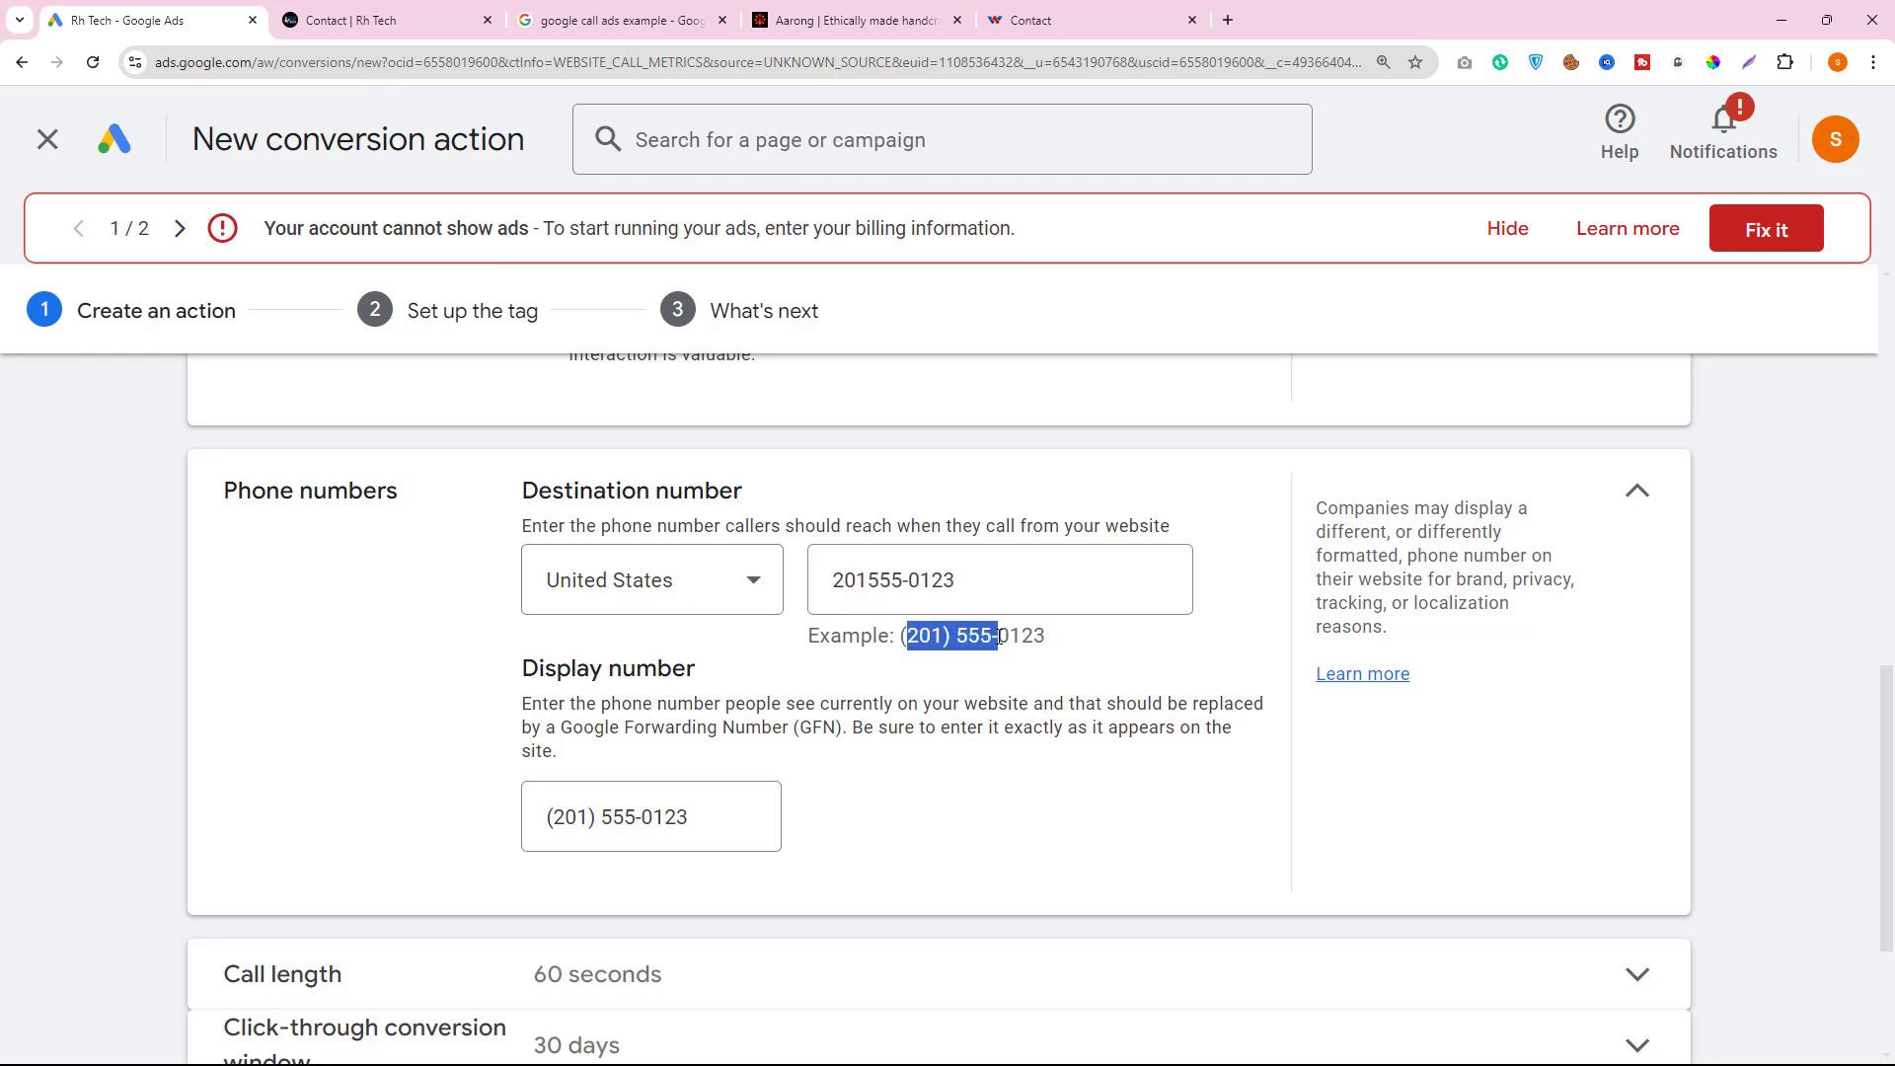
left_click(603, 818)
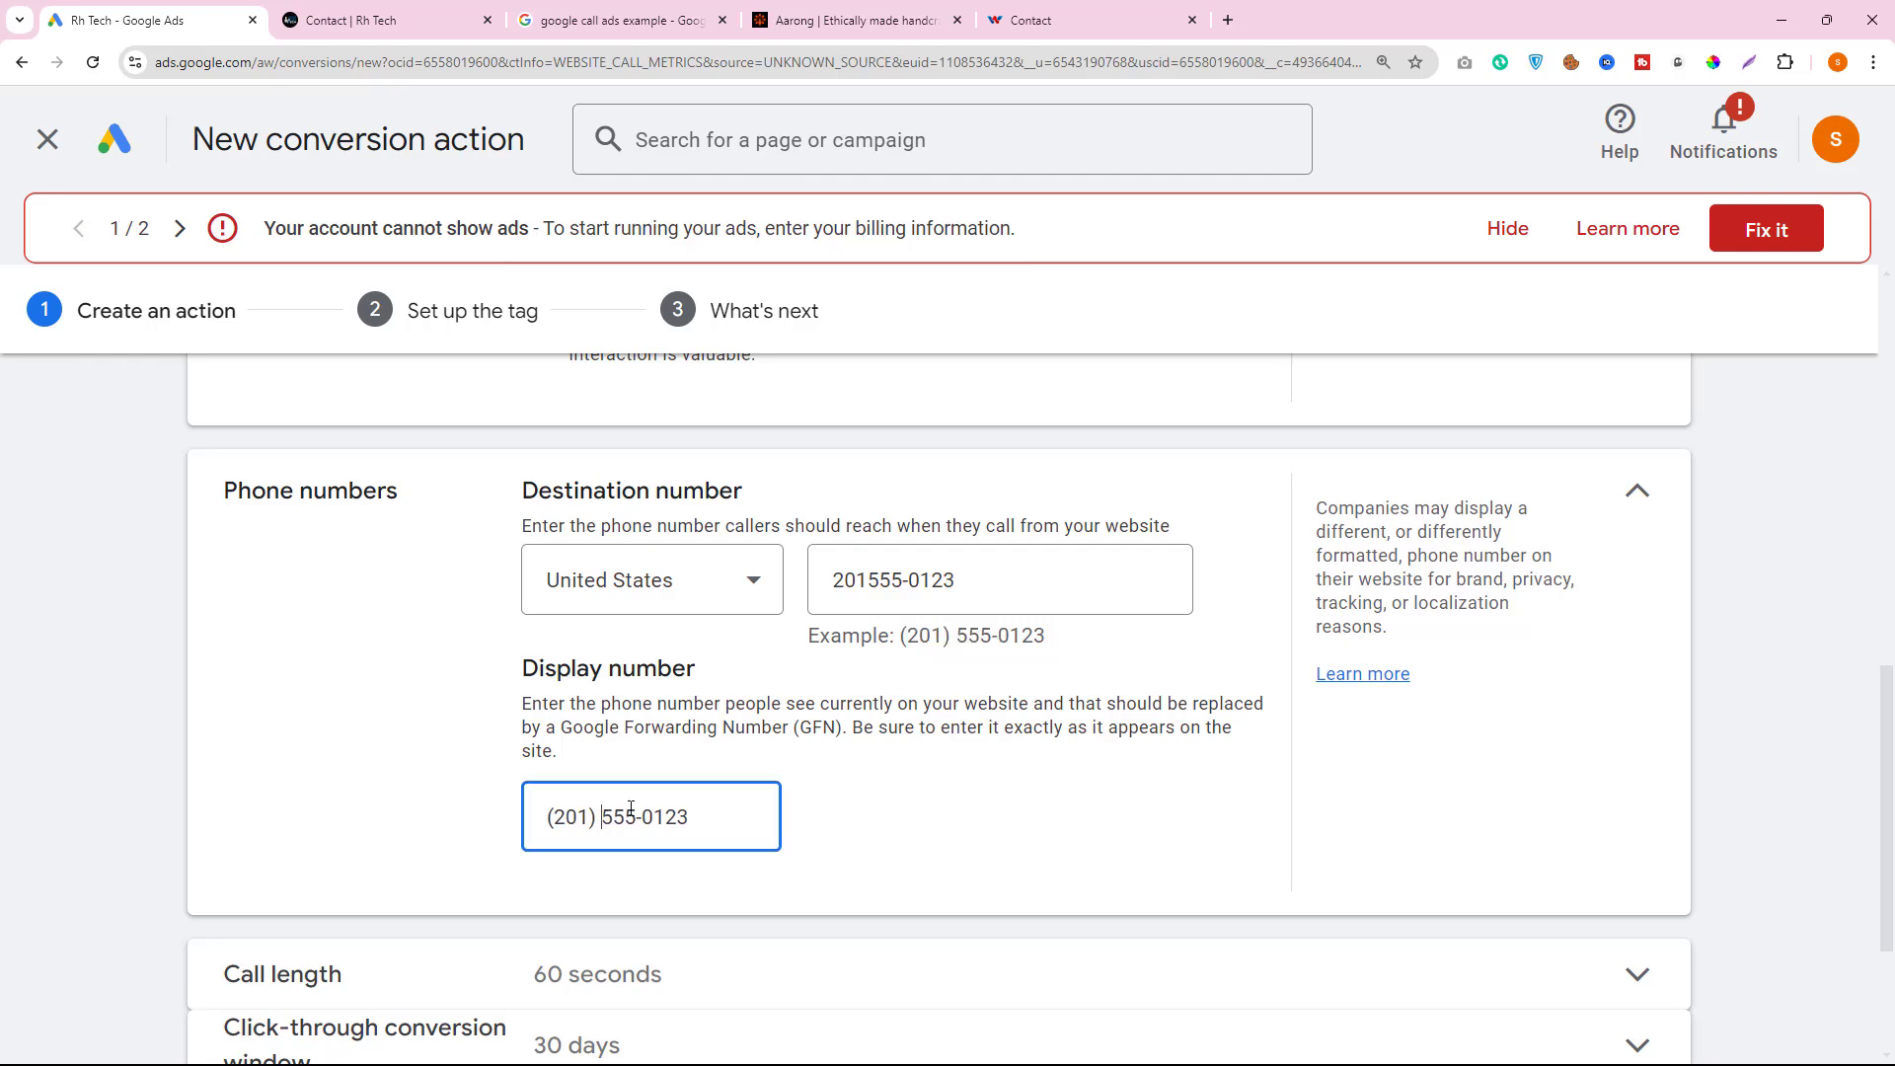
key("BackSpace")
key("BackSpace")
key("BackSpace")
type("1")
left_click(559, 818)
key("BackSpace")
- Set the minimum call length to 30 seconds and create the website call conversion action
scroll(644, 869, "down", 3)
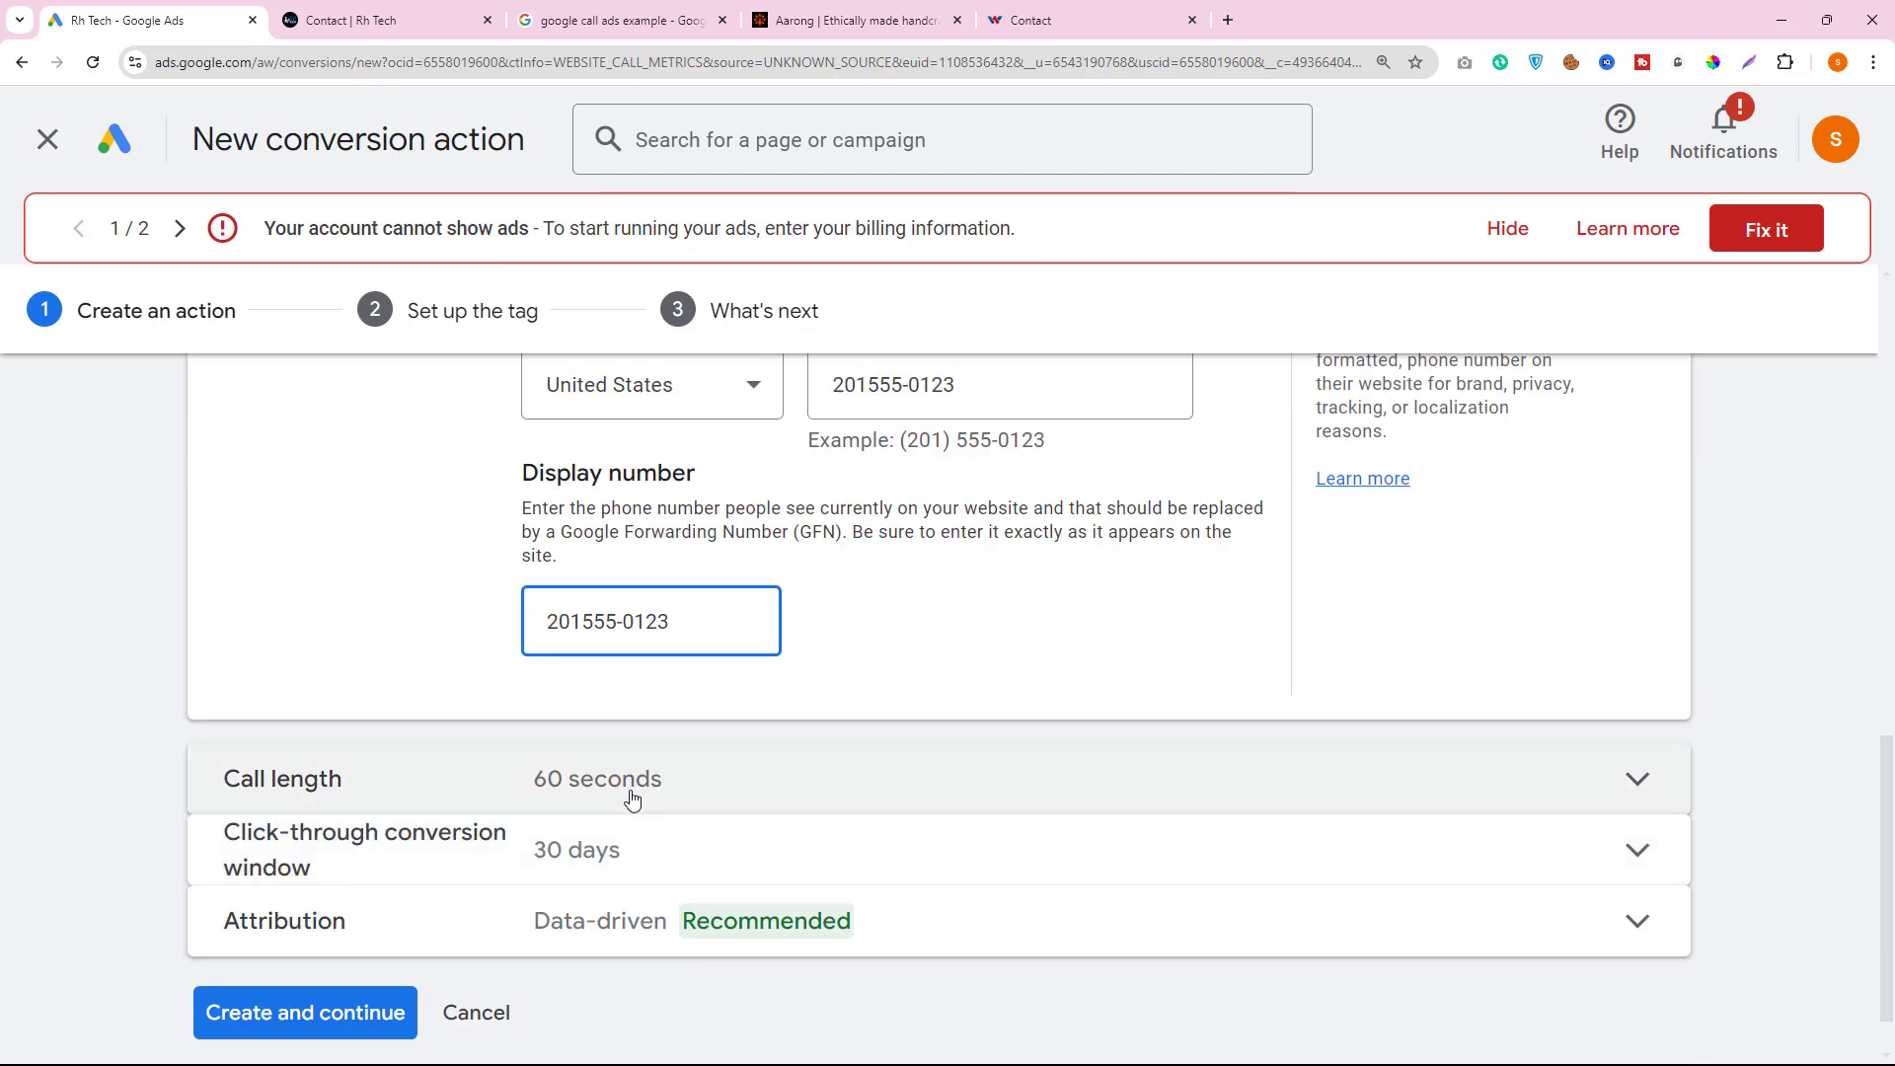
left_click(645, 733)
left_click_drag(592, 786, 493, 806)
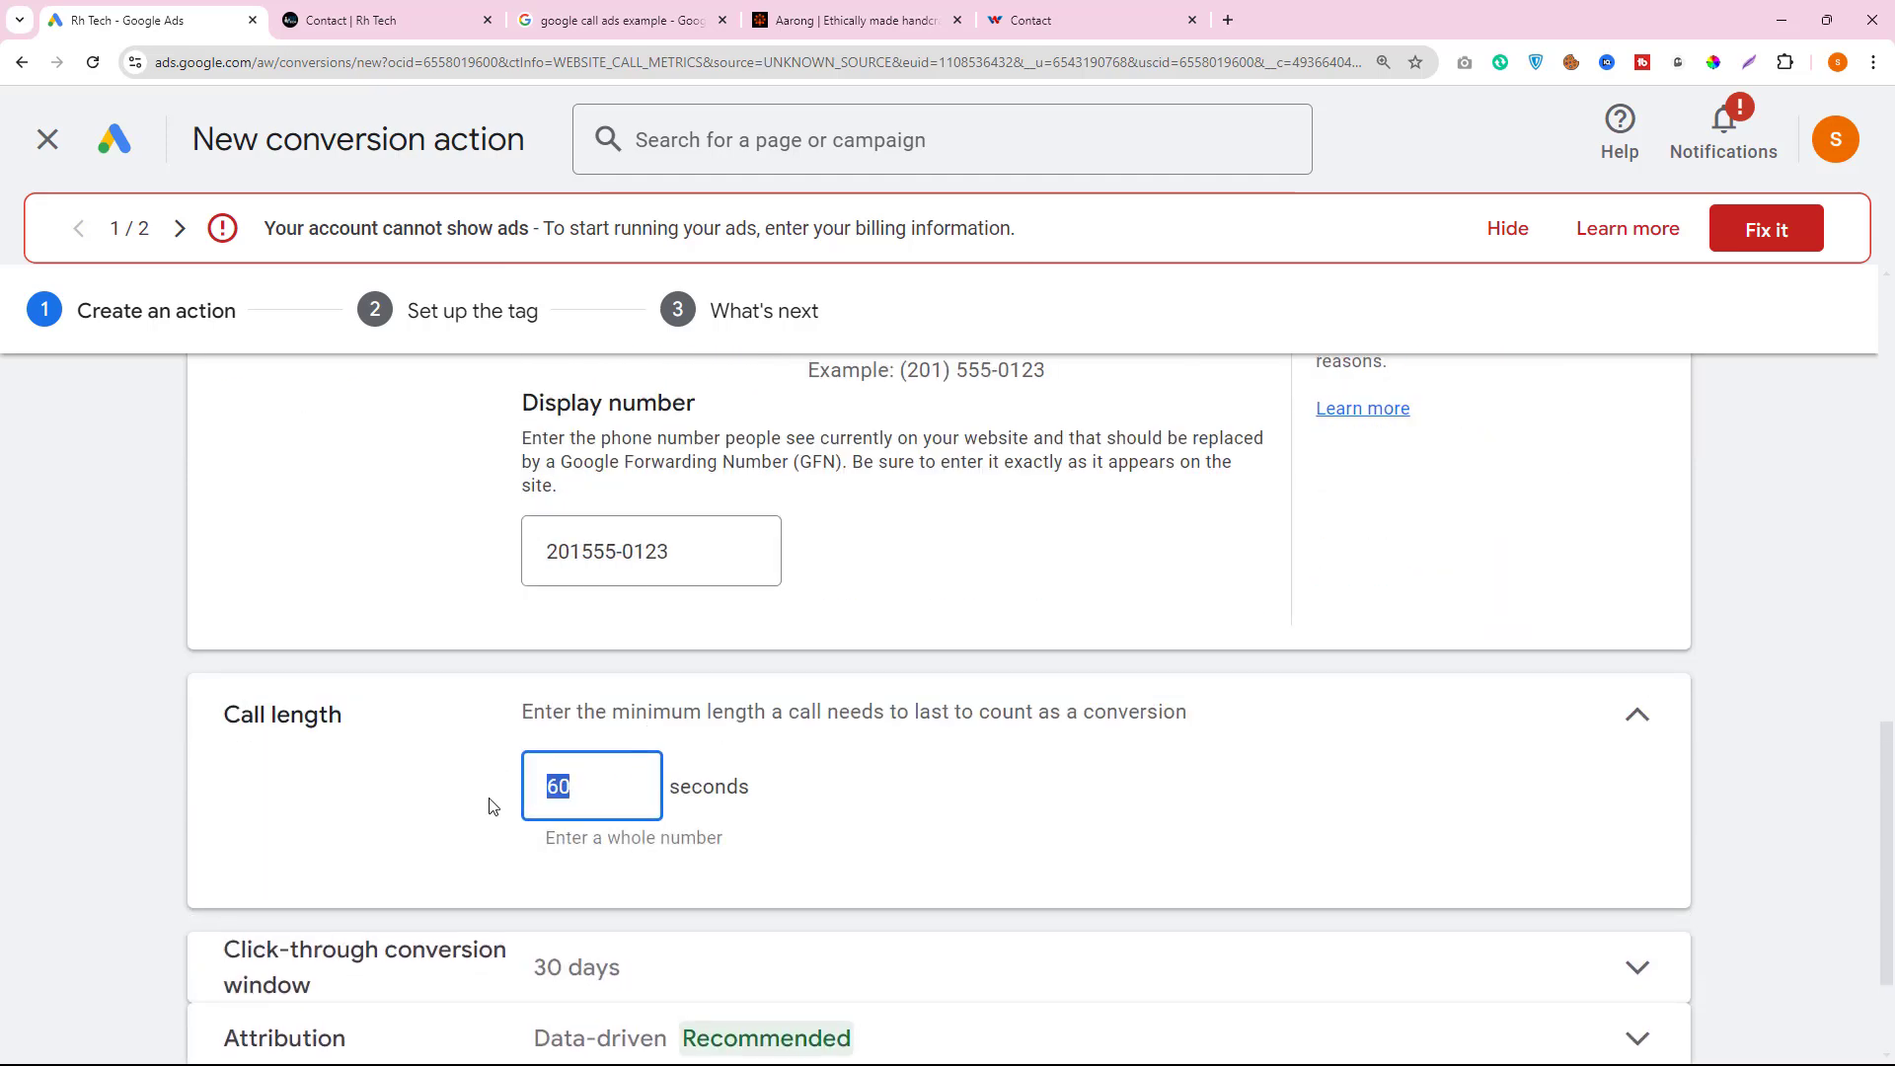
type("3")
scroll(786, 846, "down", 2)
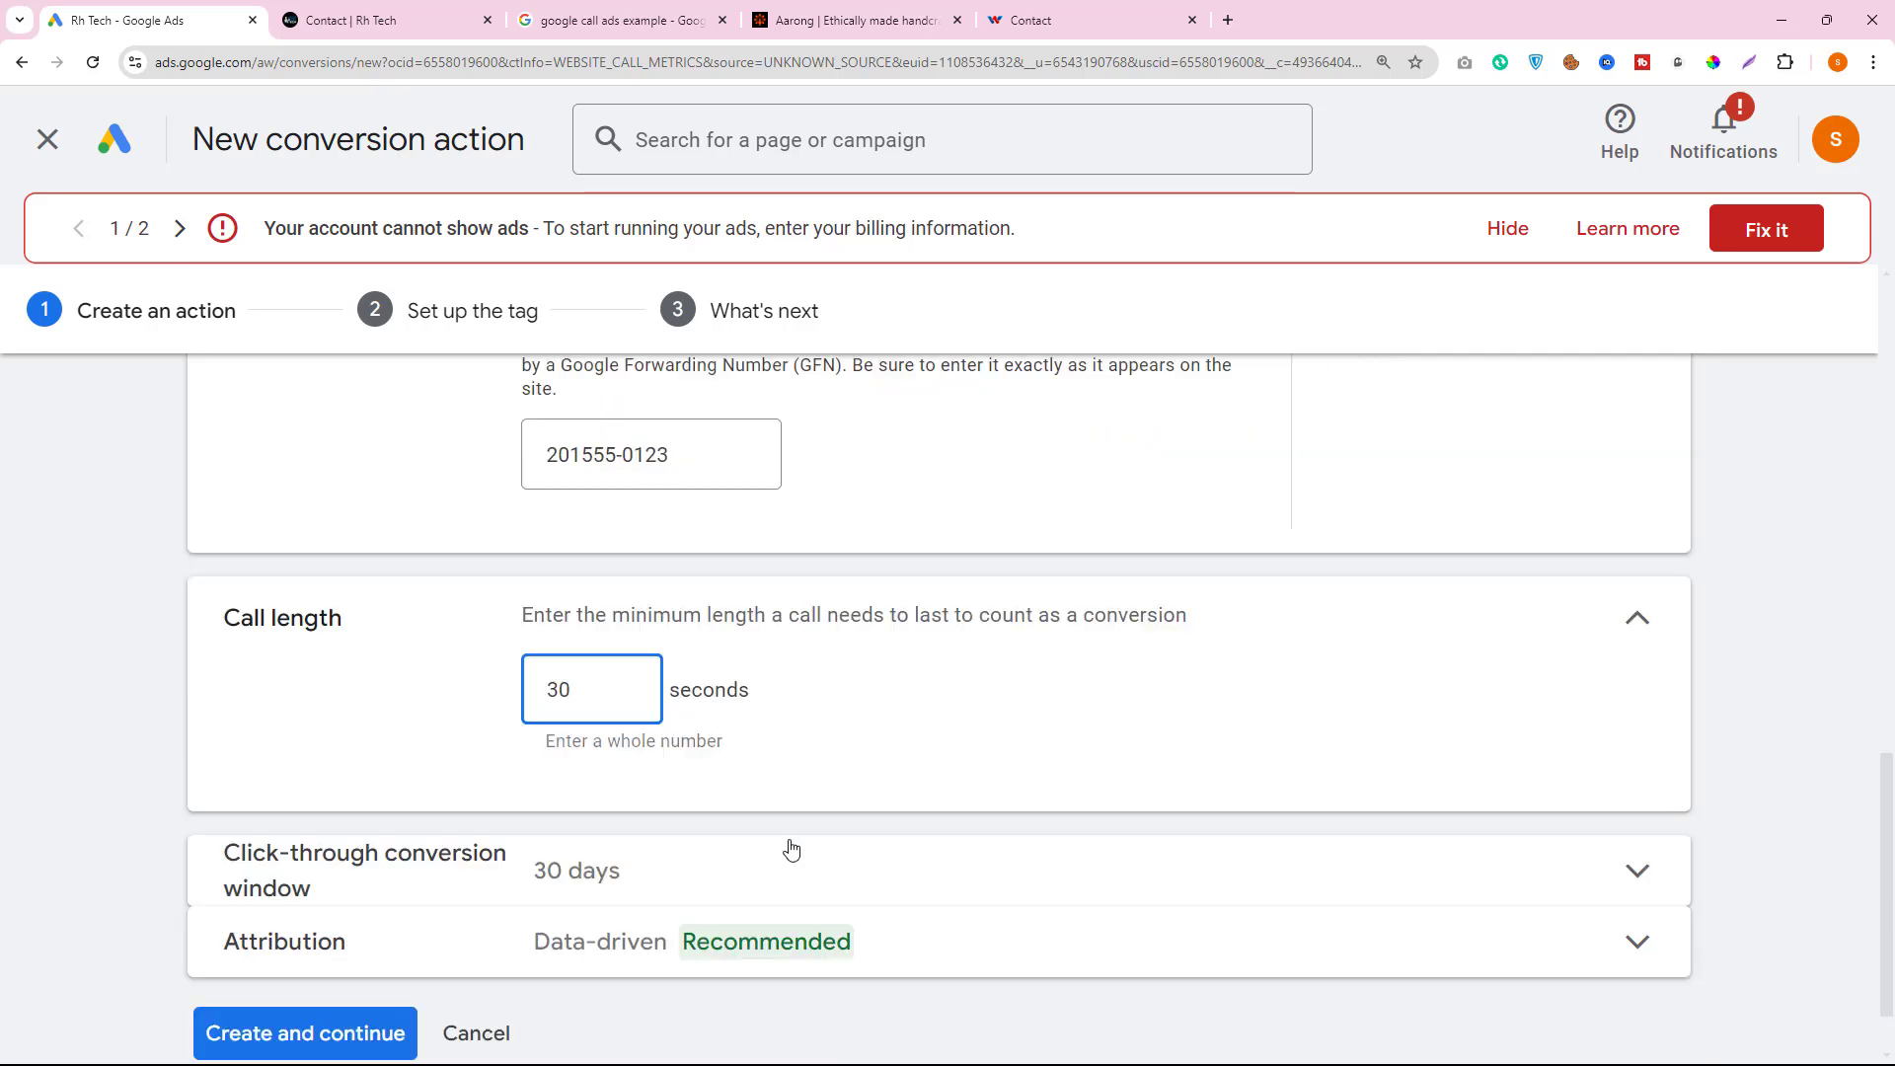
left_click(335, 944)
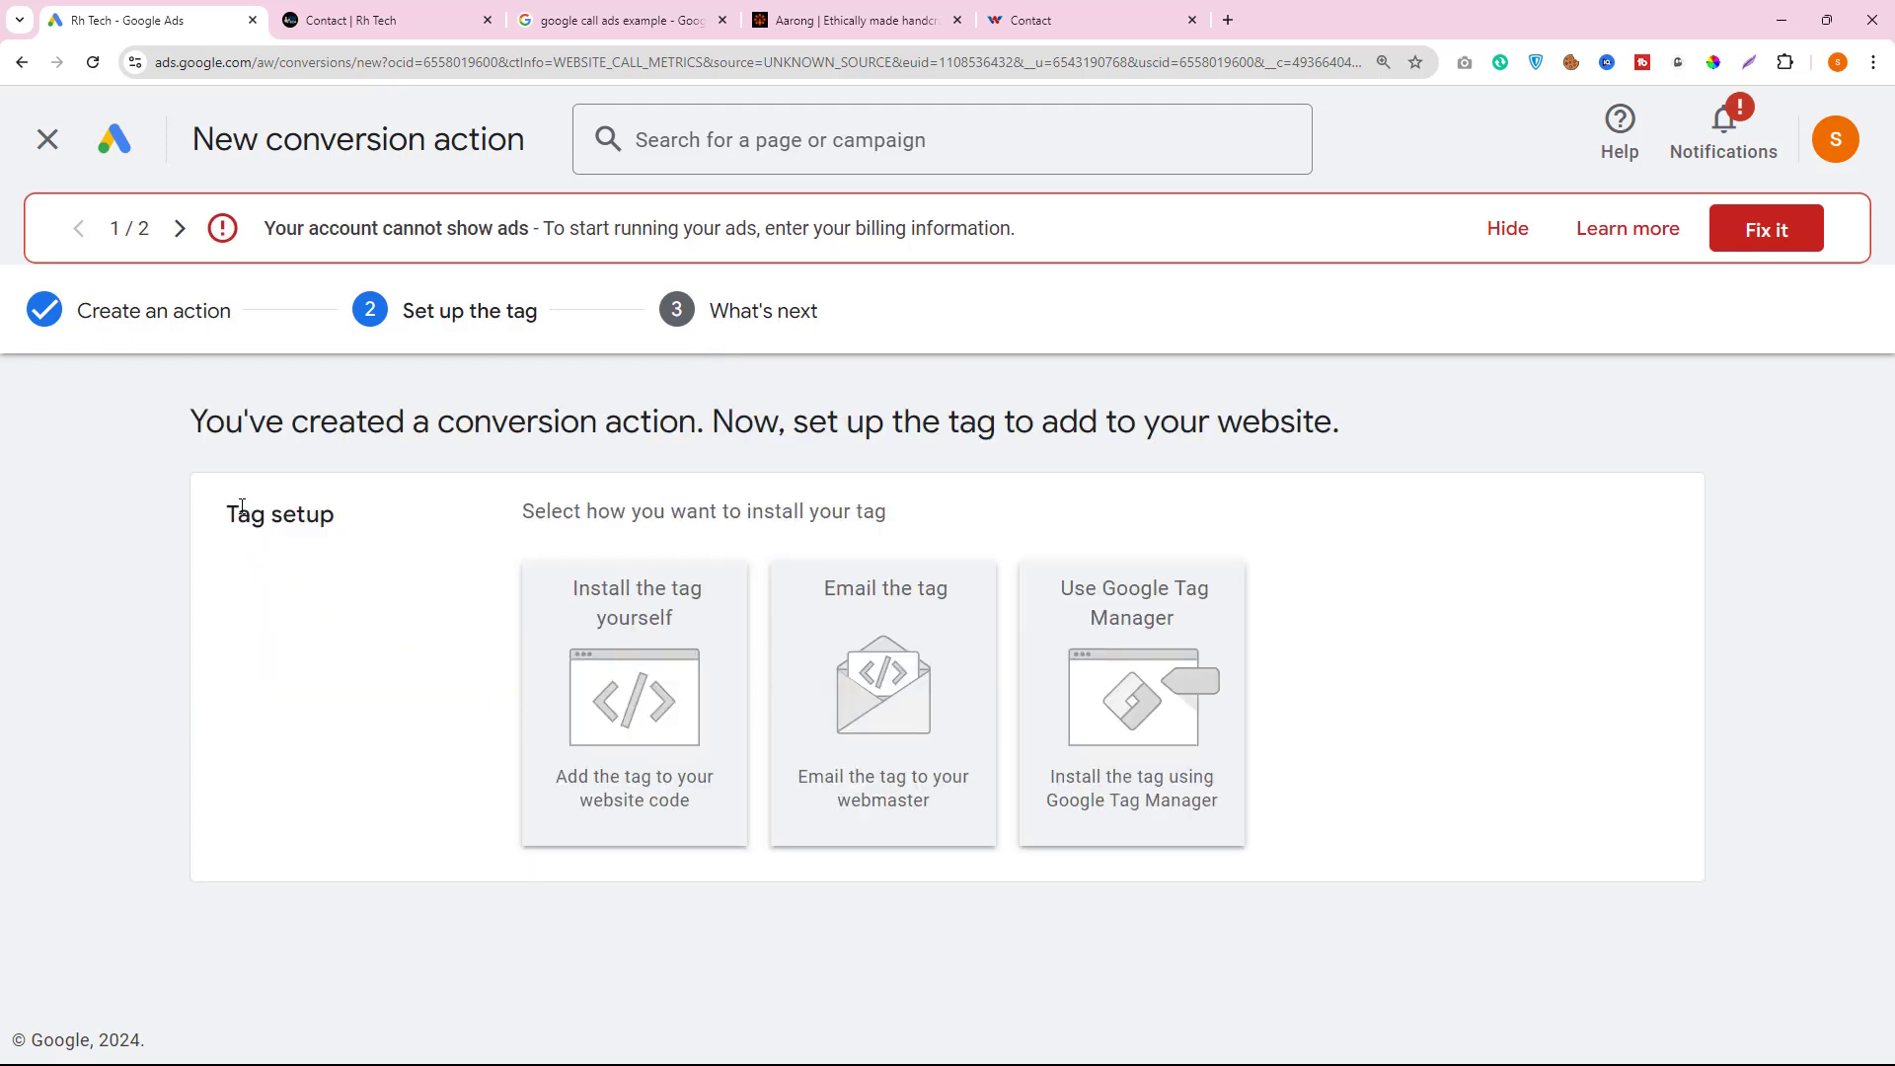
- Choose to install the tag yourself and copy the full Google tag code
left_click_drag(240, 507, 335, 501)
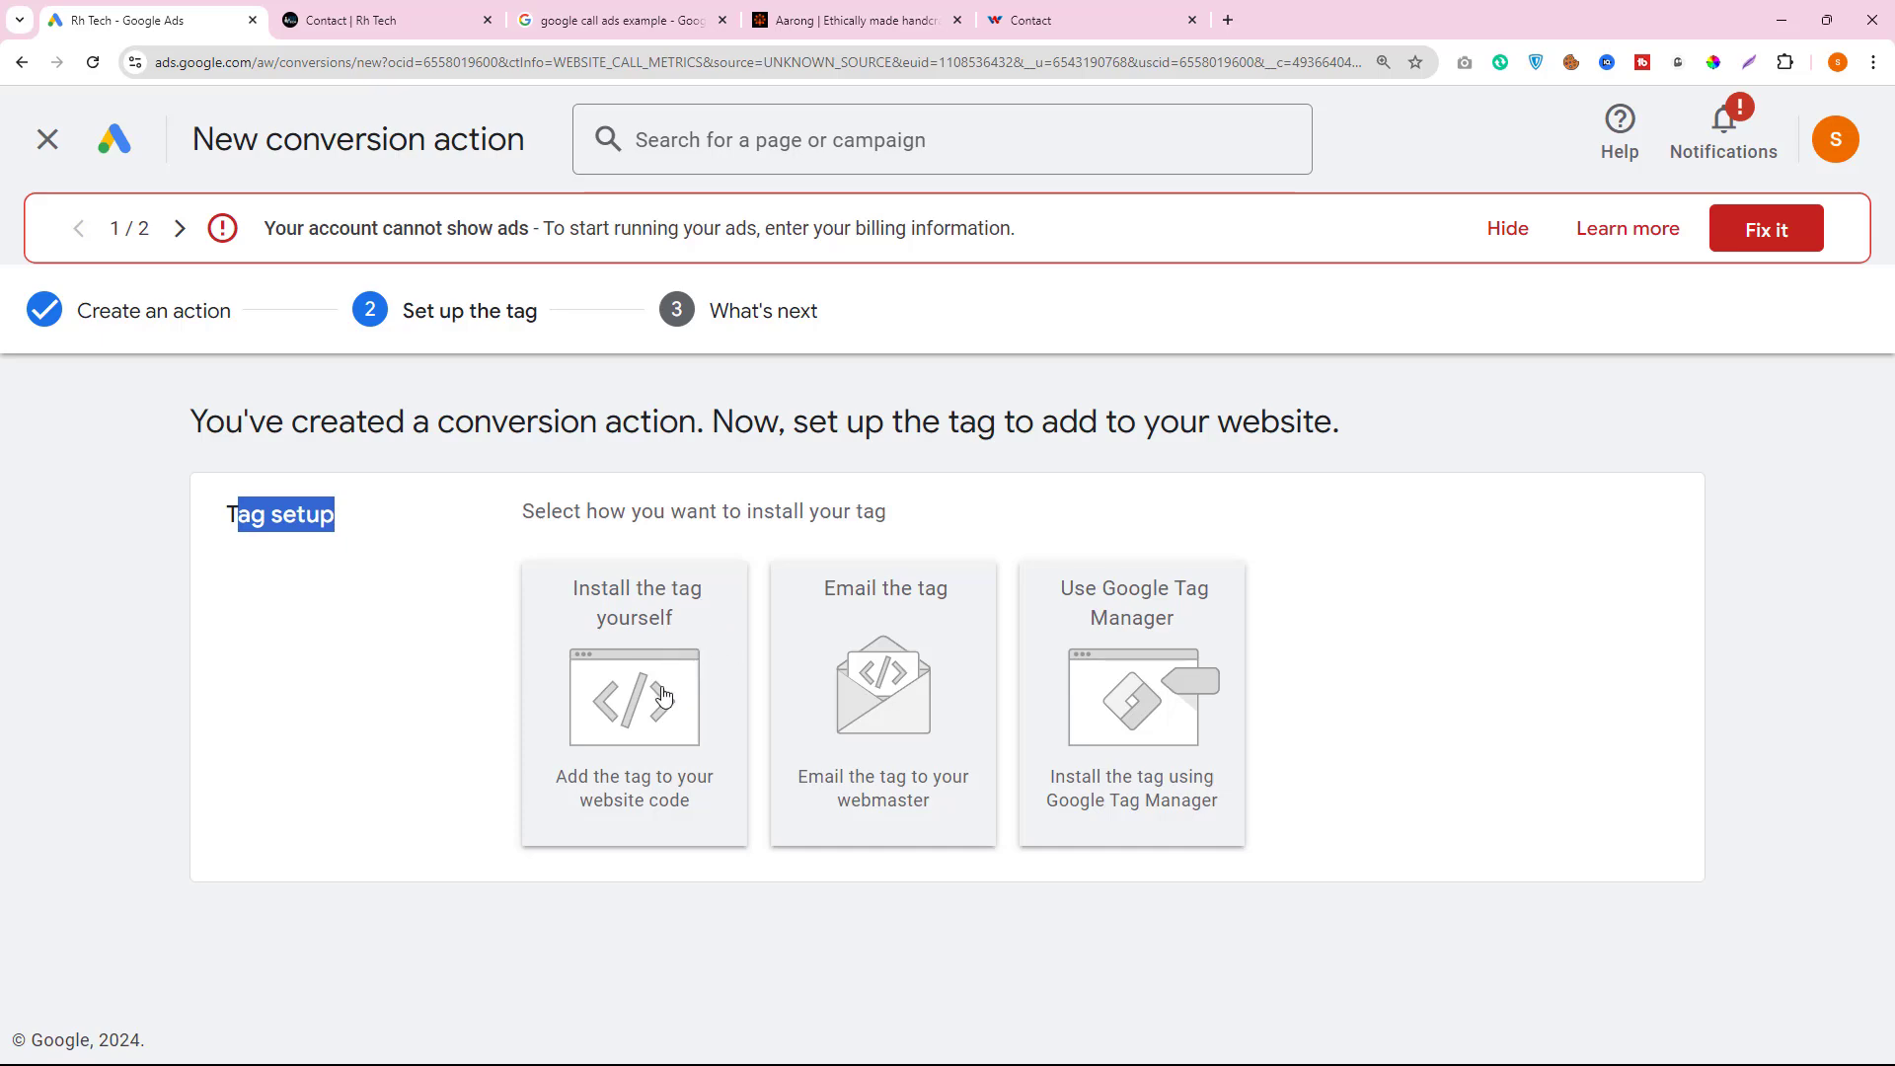
left_click(592, 724)
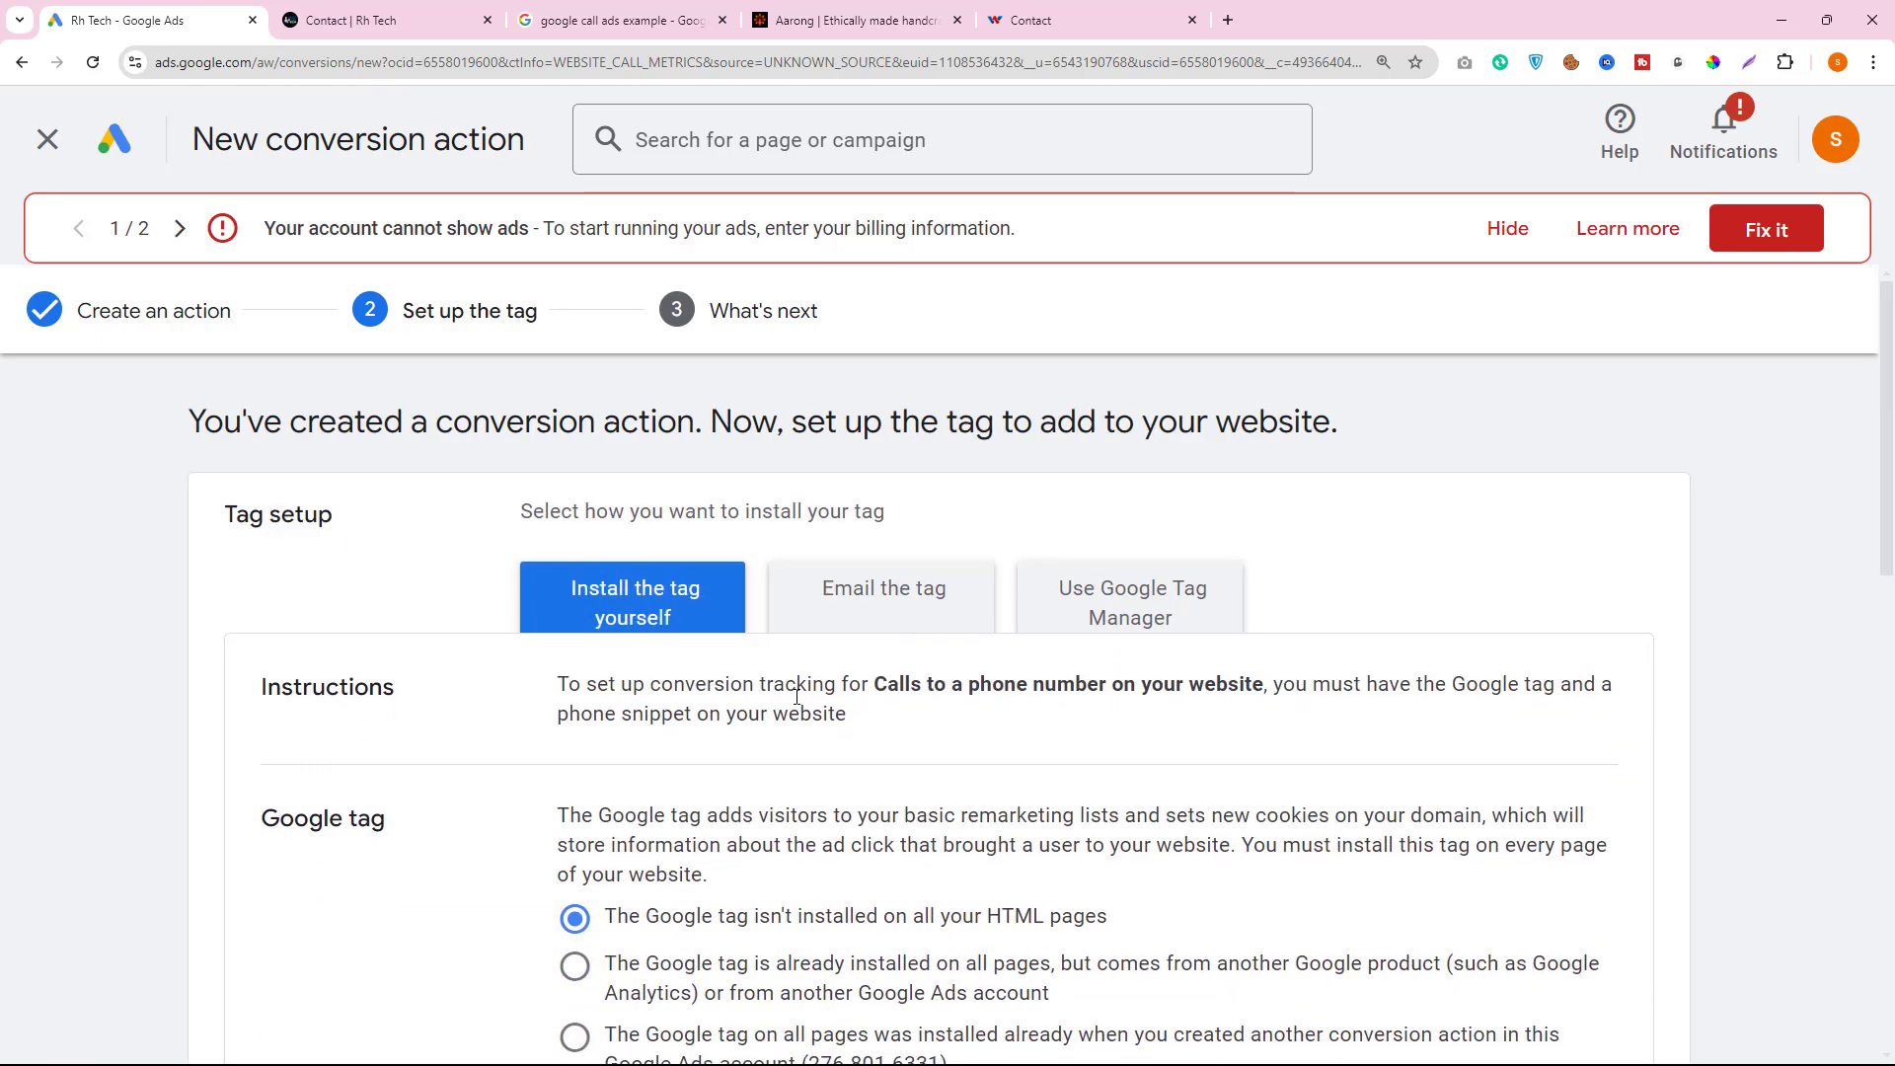
scroll(798, 781, "down", 5)
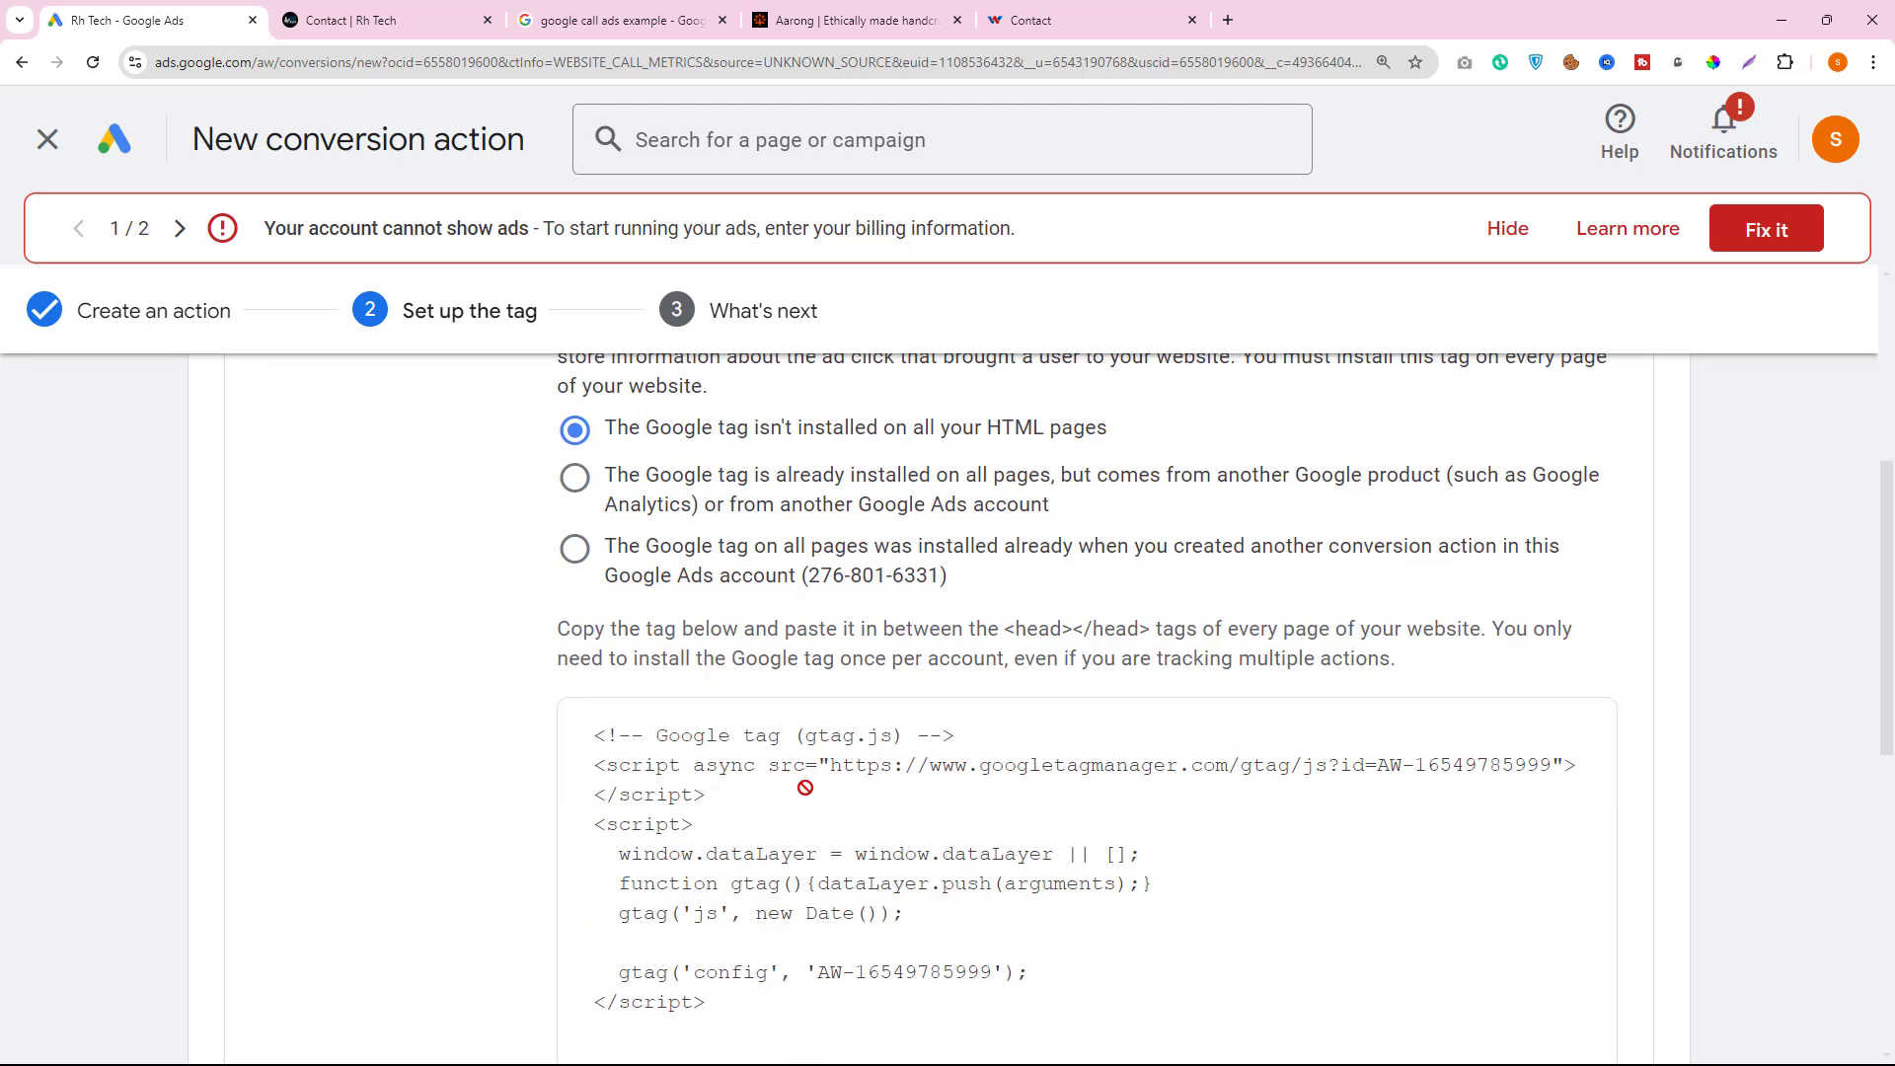
left_click_drag(726, 819, 592, 546)
right_click(690, 559)
left_click(708, 575)
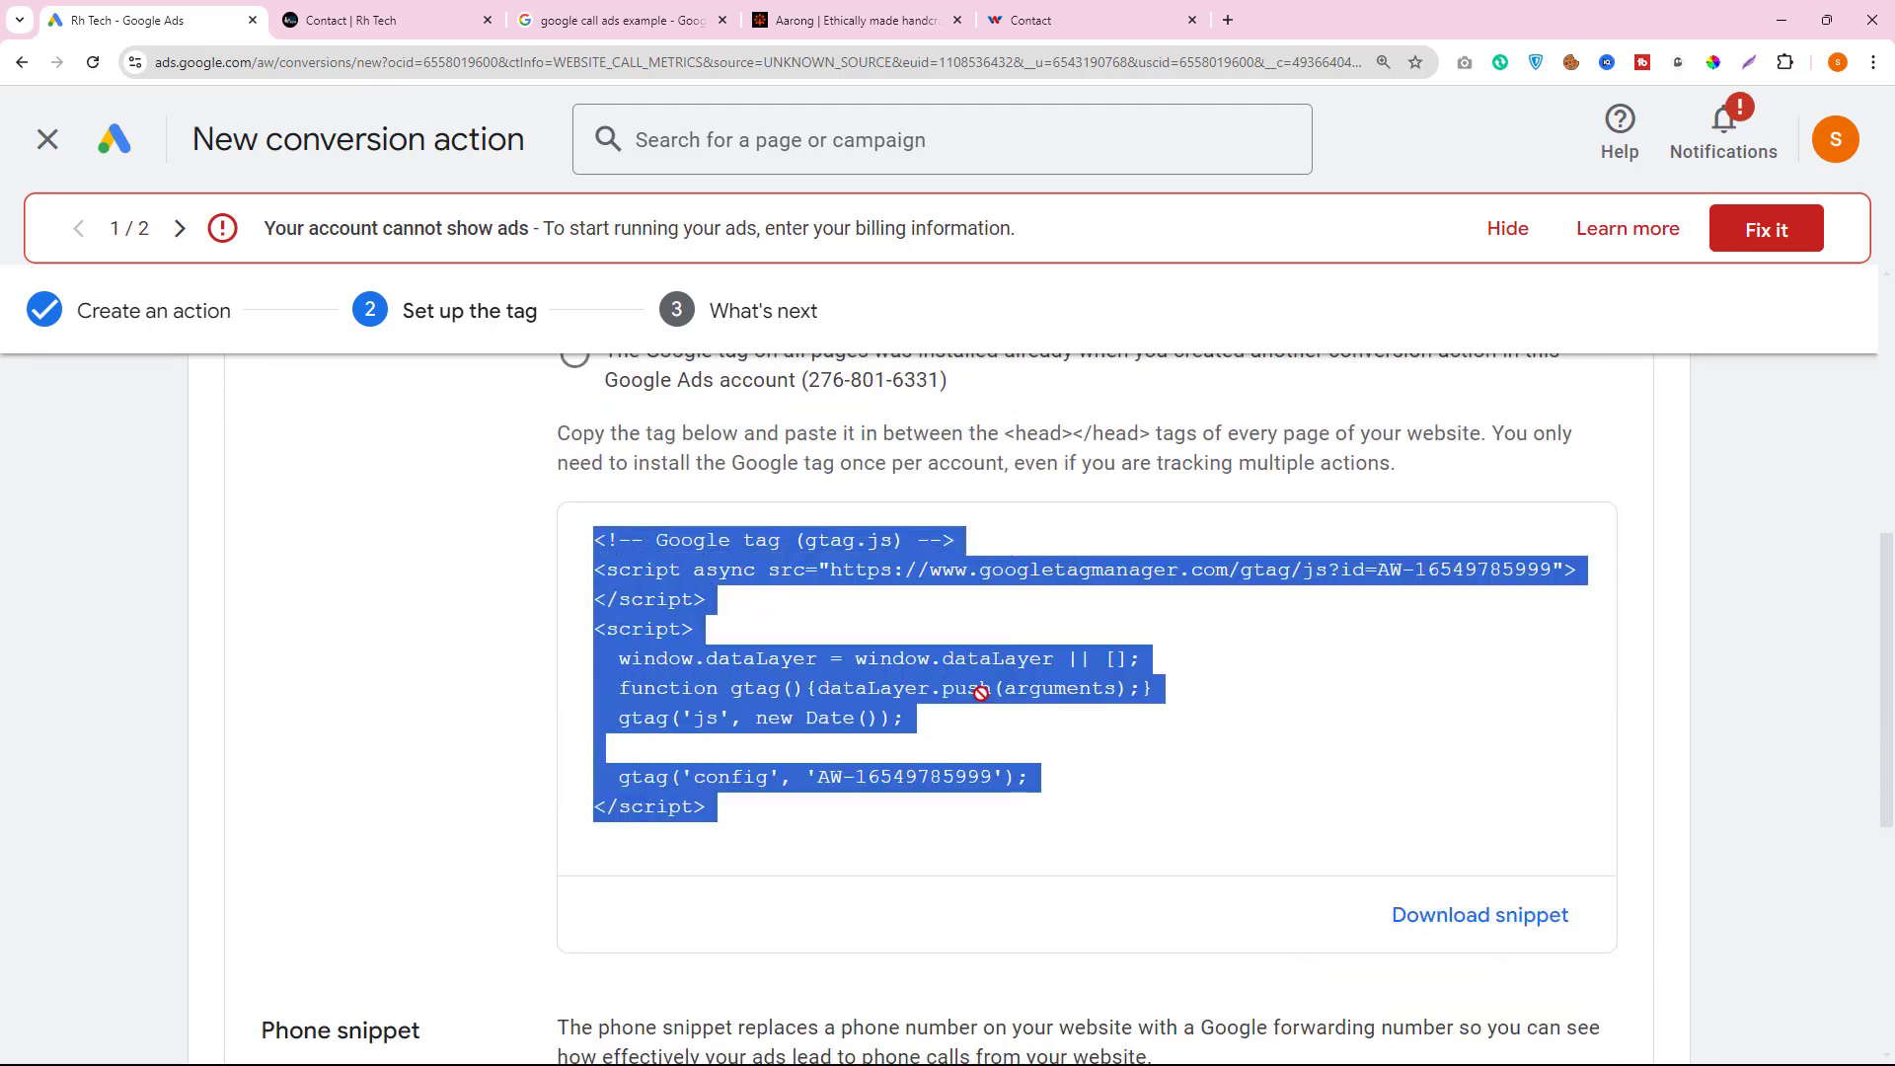
- Review the Google tag and phone snippet instructions, and open the Rh Tech site's WordPress admin at rhrasel.com/wp-admin
scroll(879, 779, "down", 6)
scroll(879, 779, "up", 8)
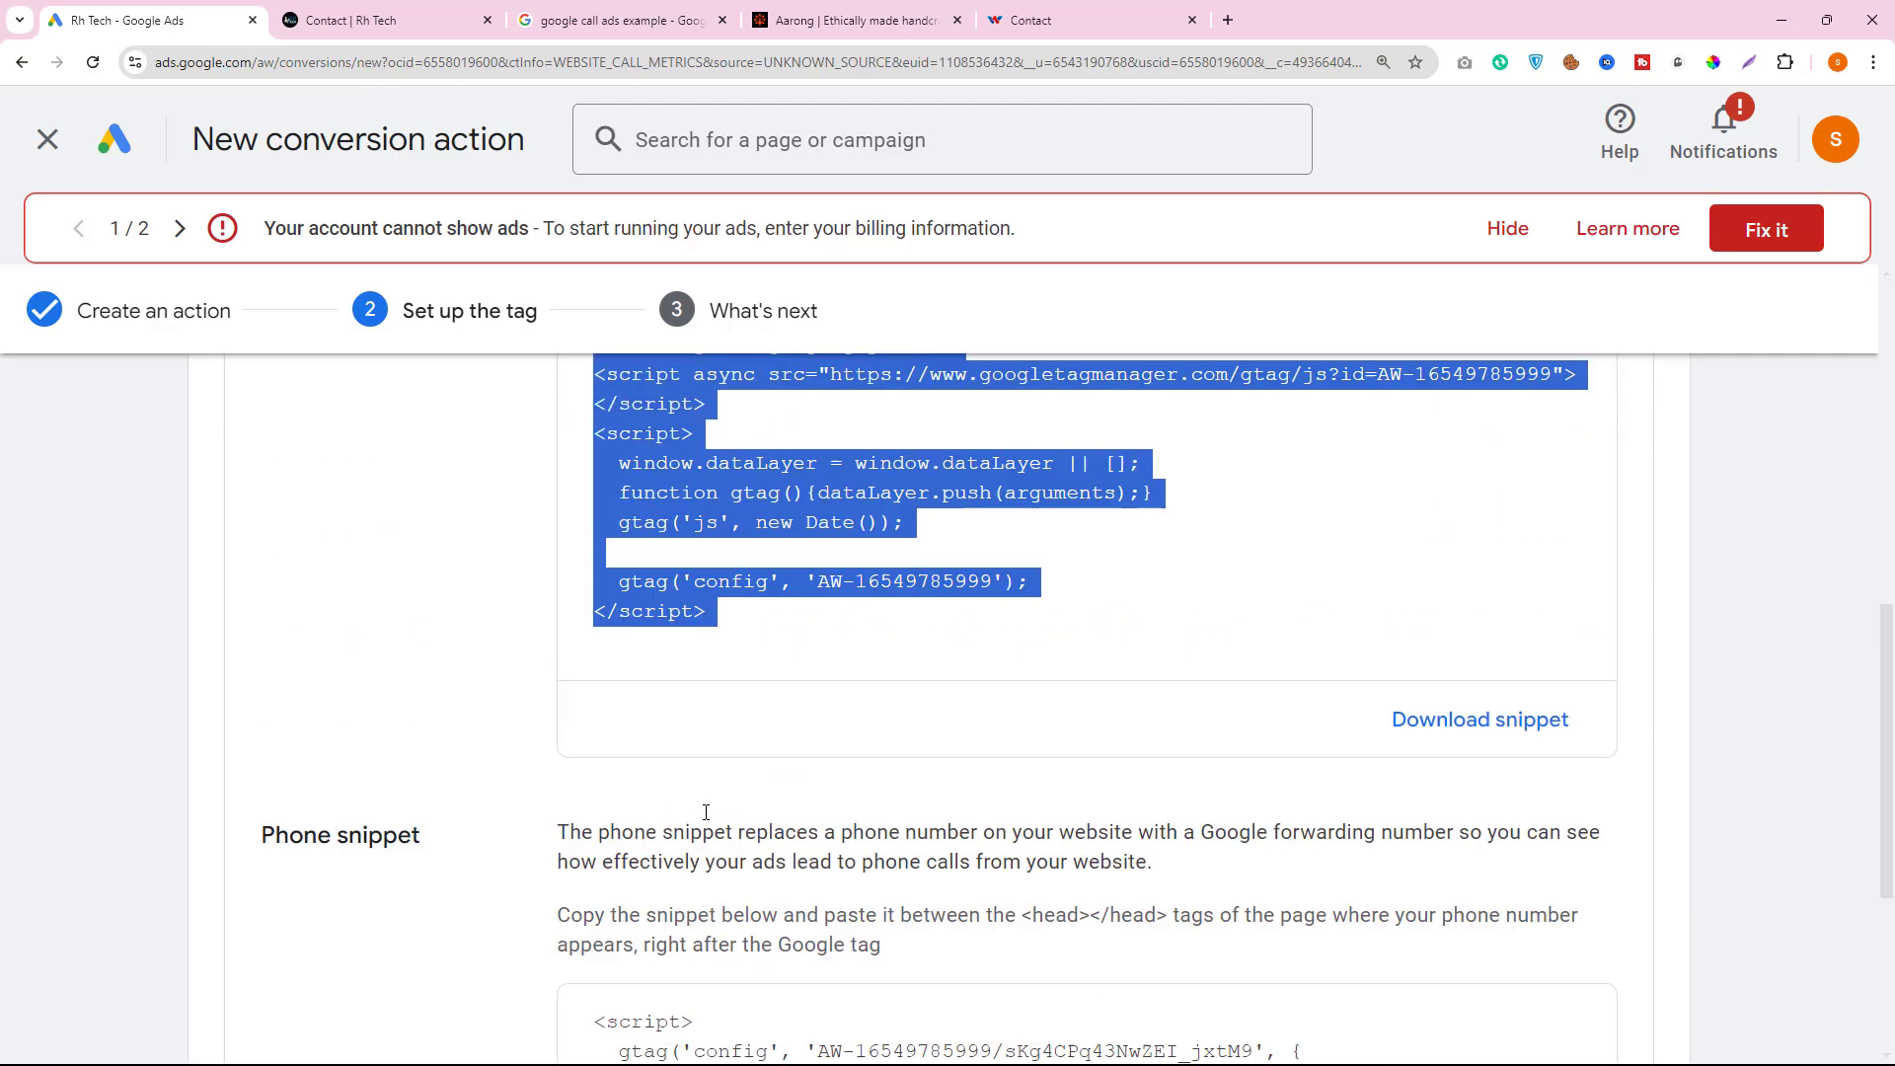
scroll(545, 757, "up", 1)
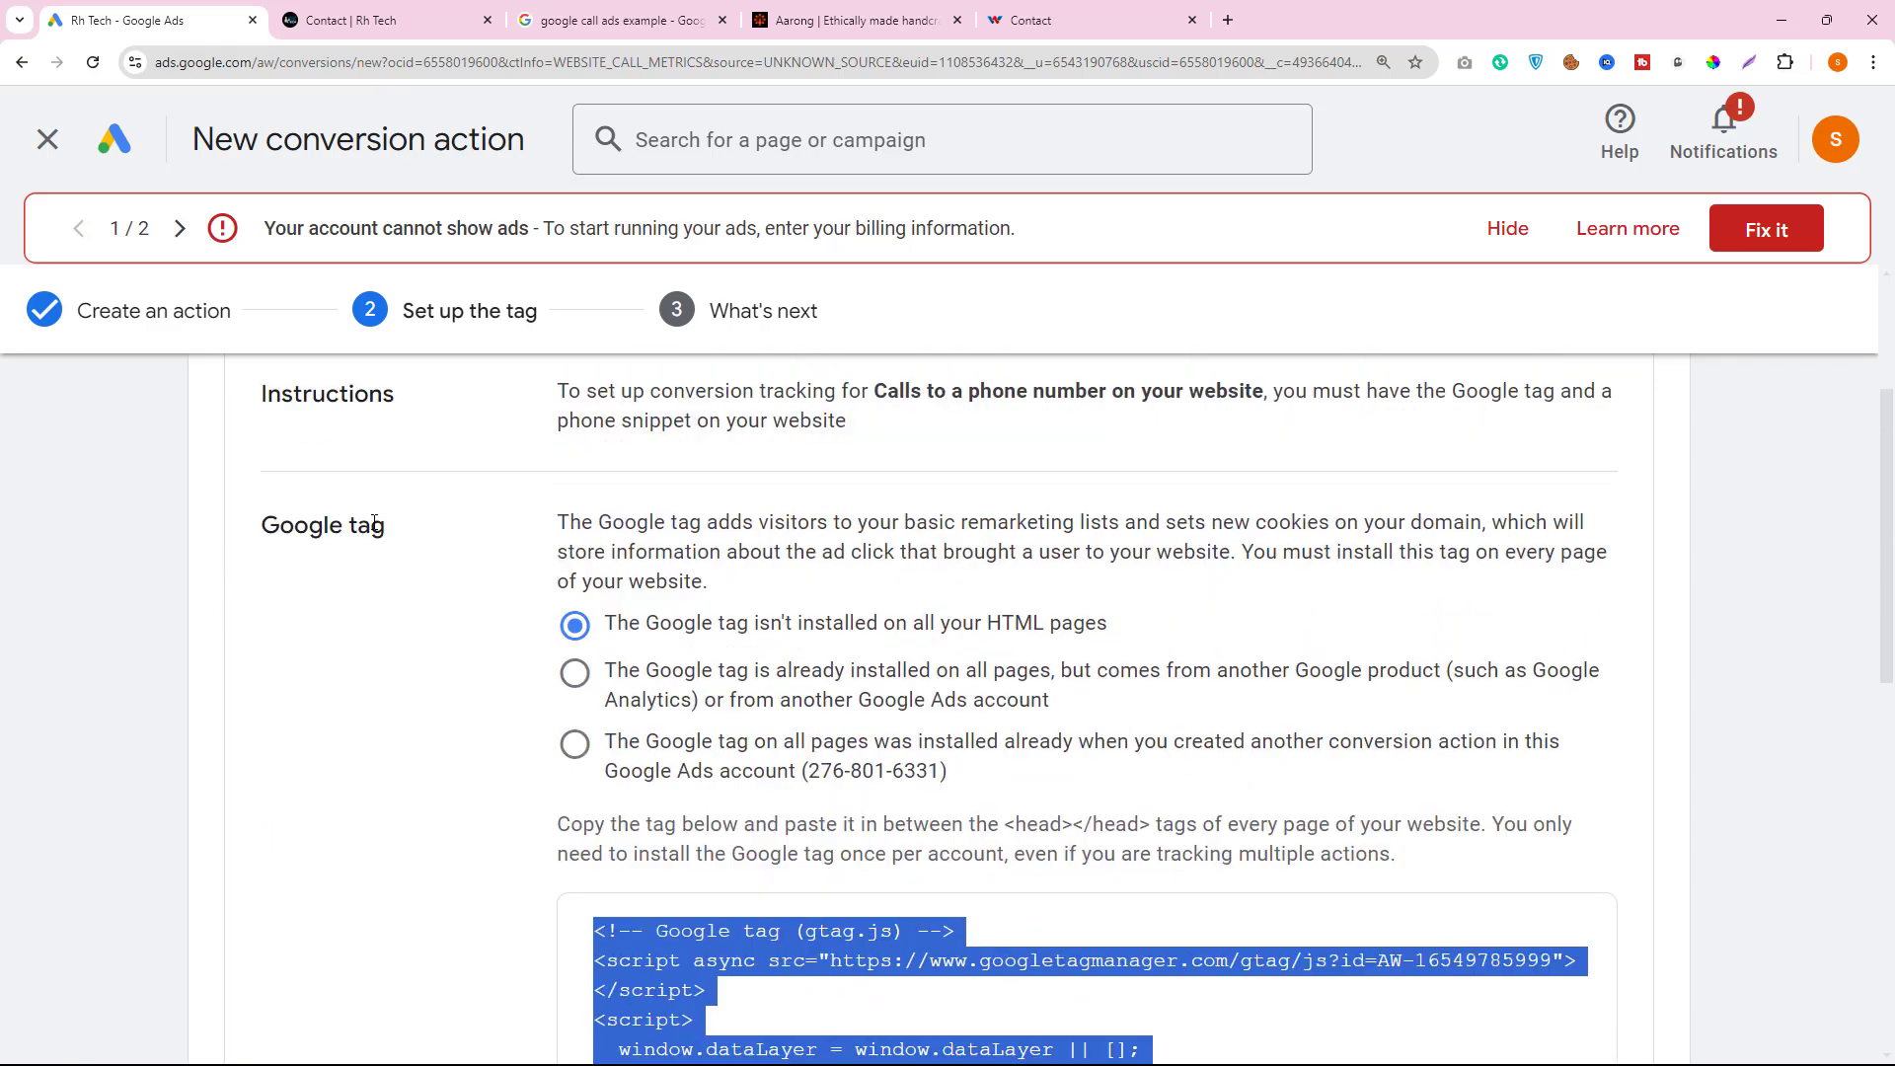
scroll(533, 744, "down", 7)
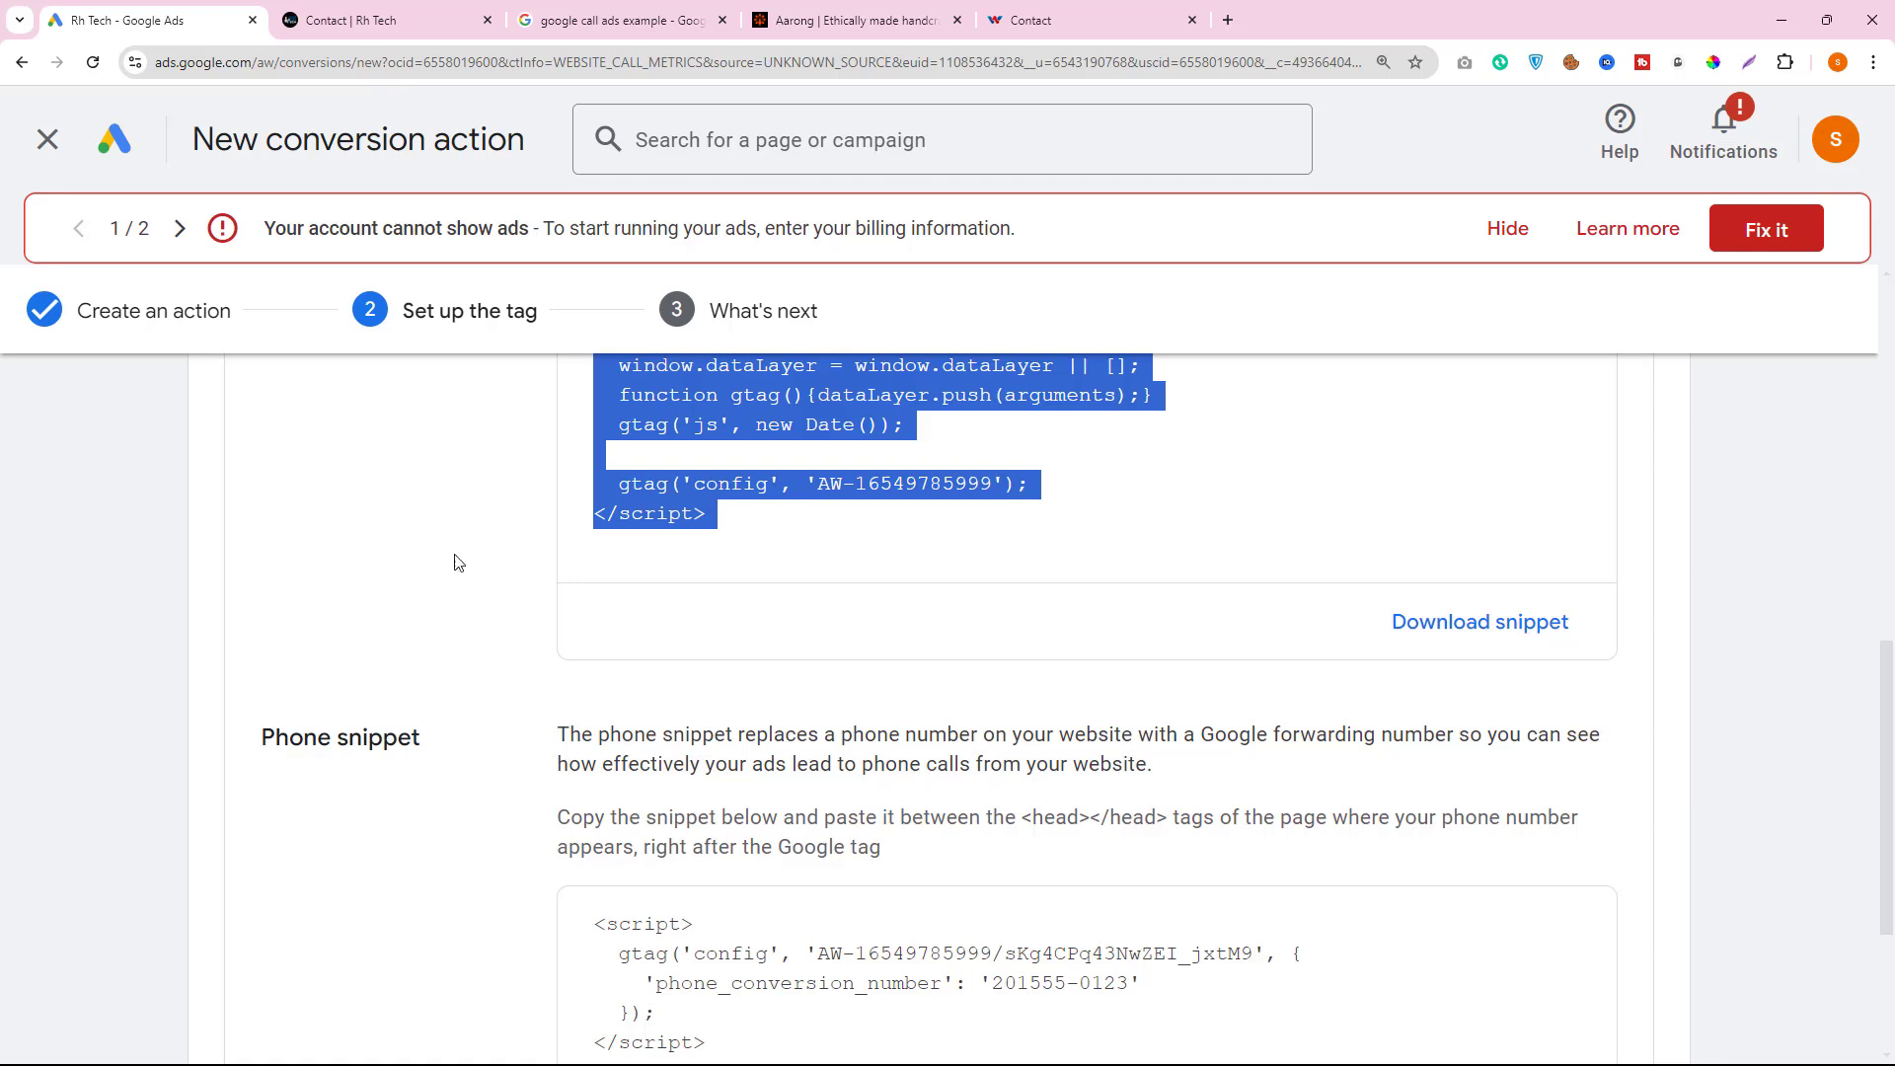
left_click(382, 36)
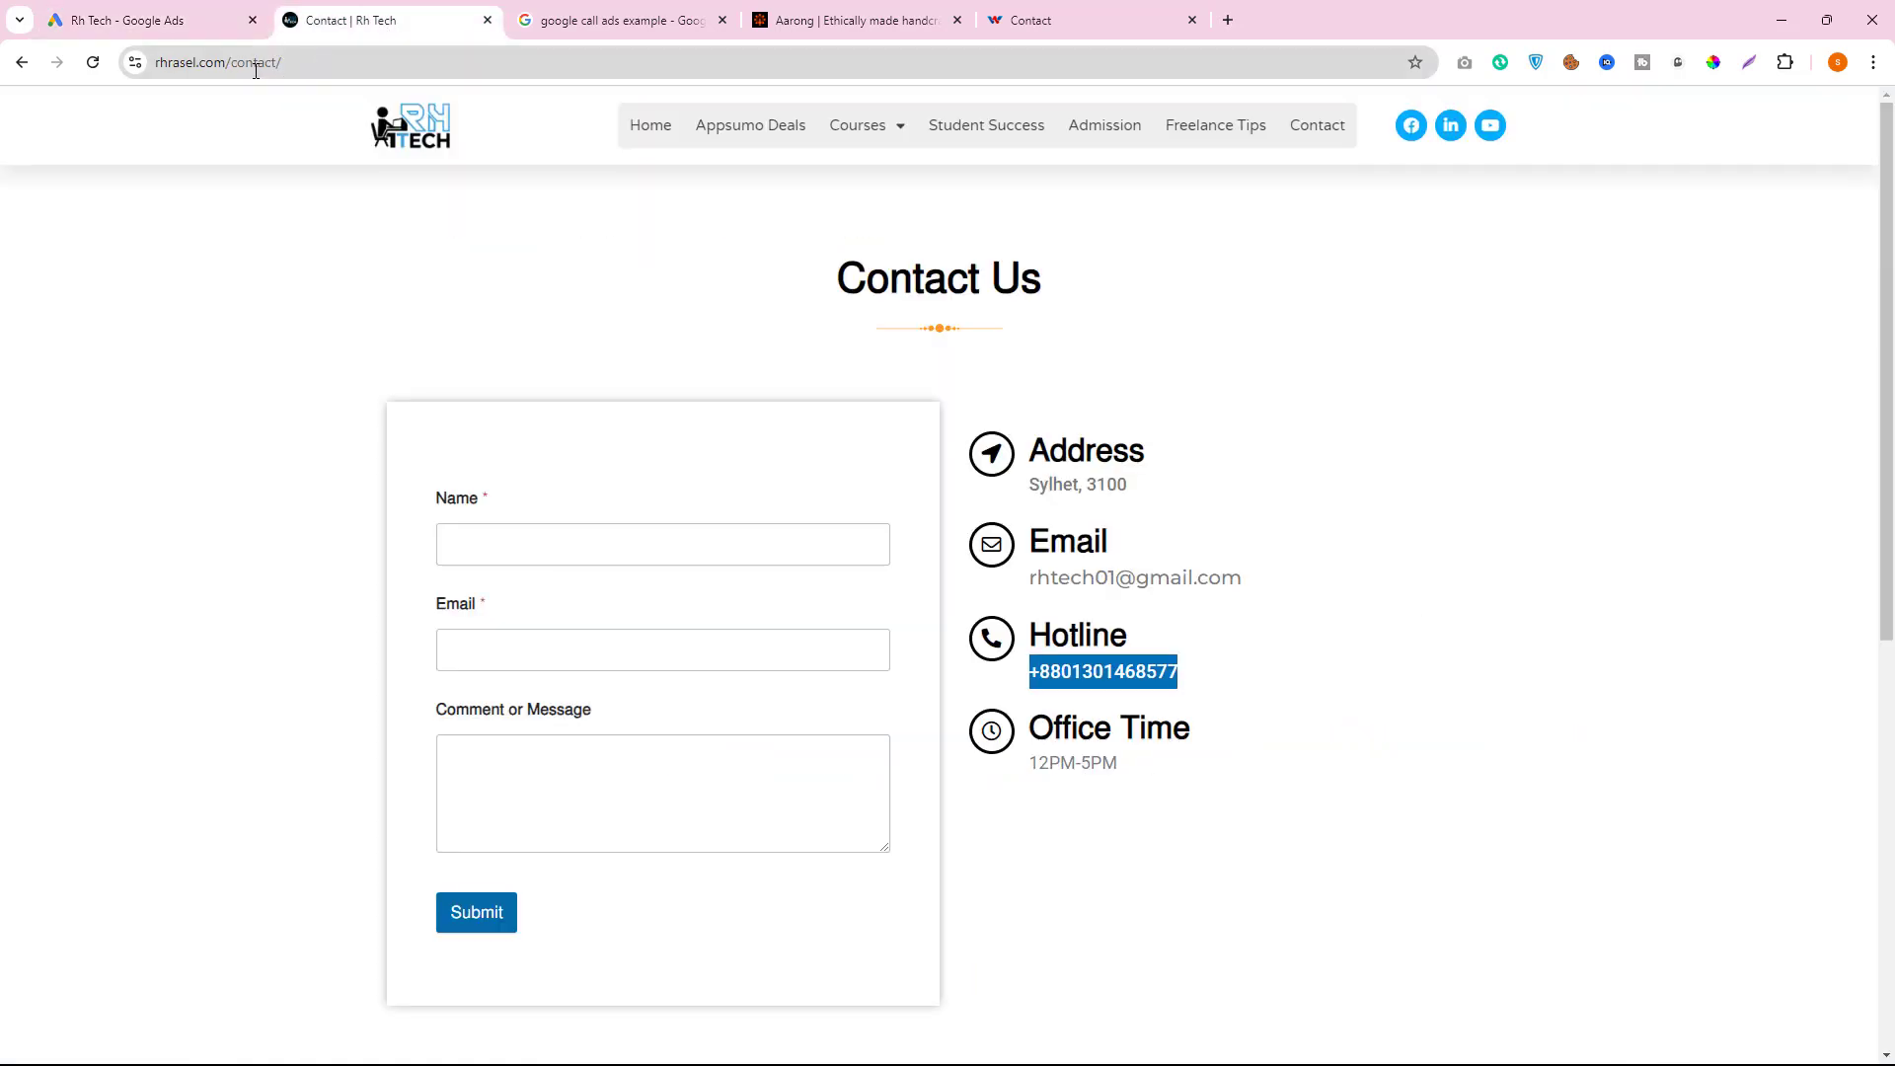
left_click_drag(229, 65, 384, 65)
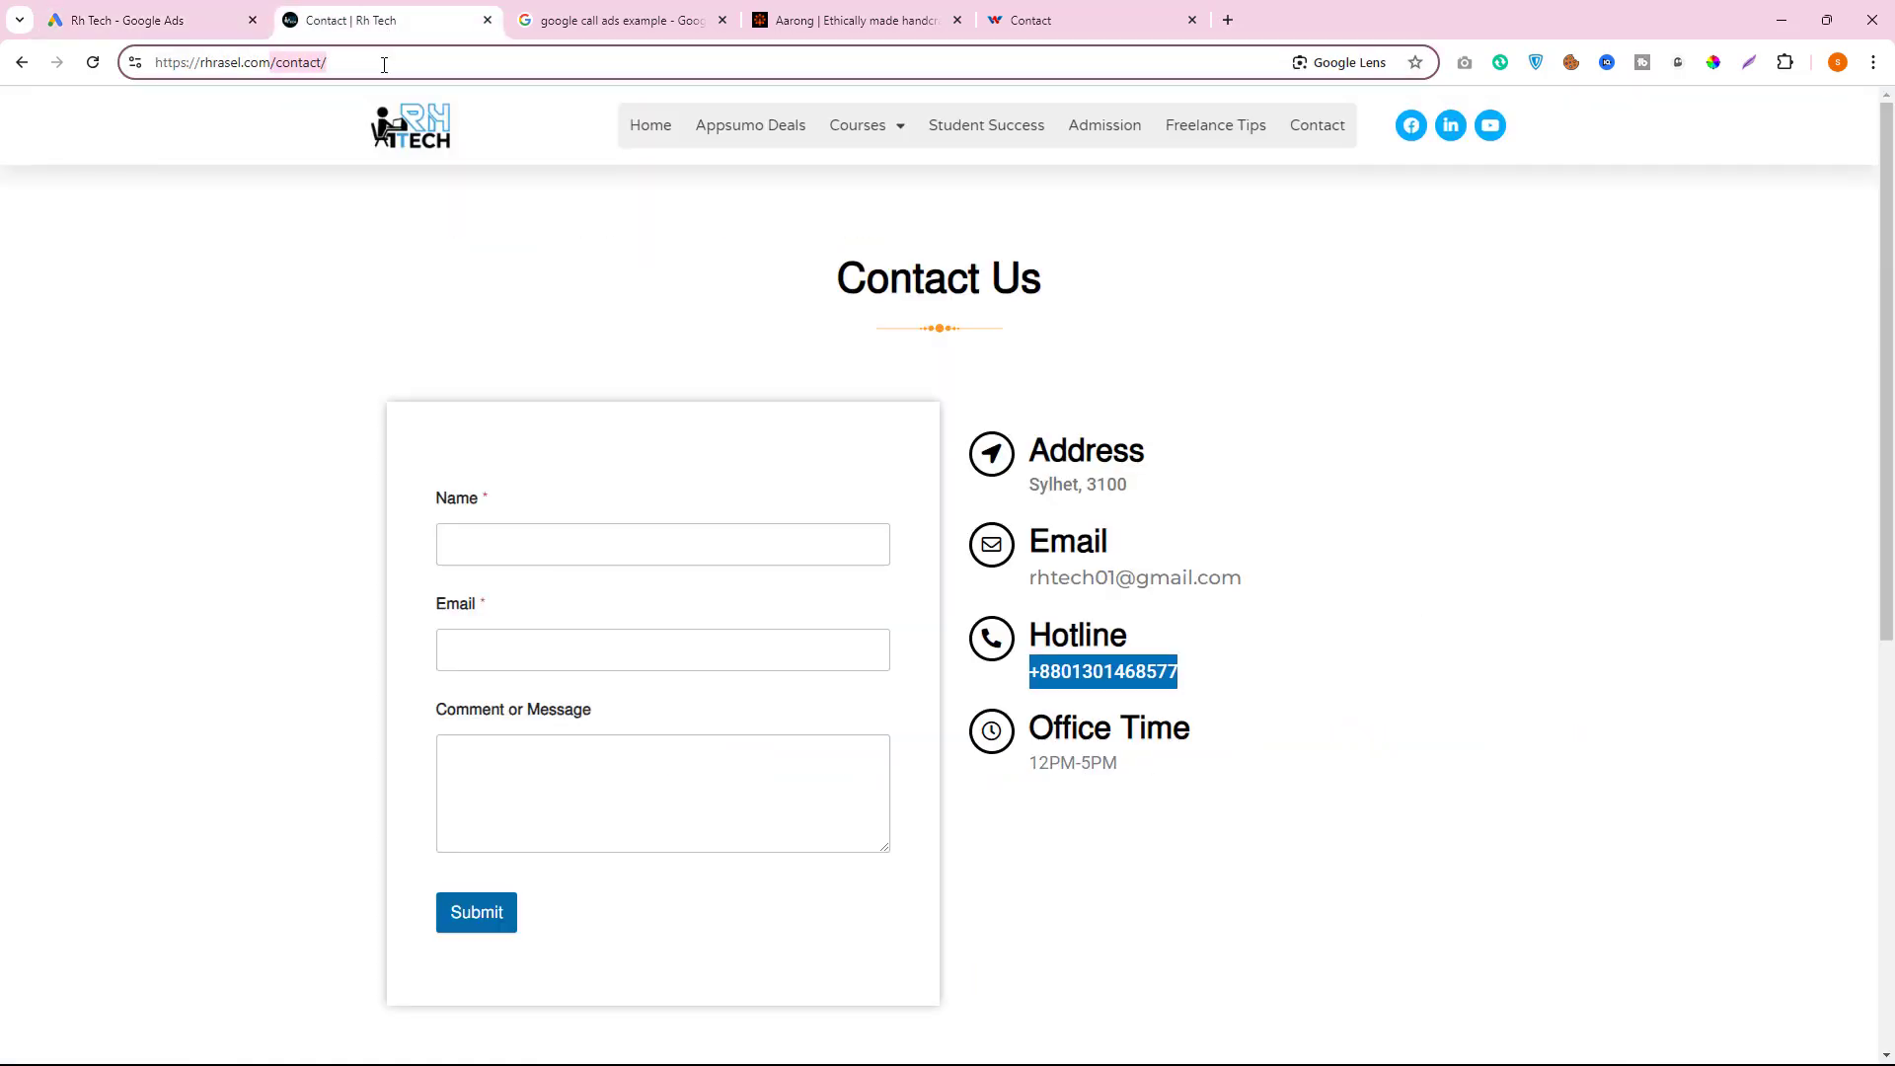
type("/wp")
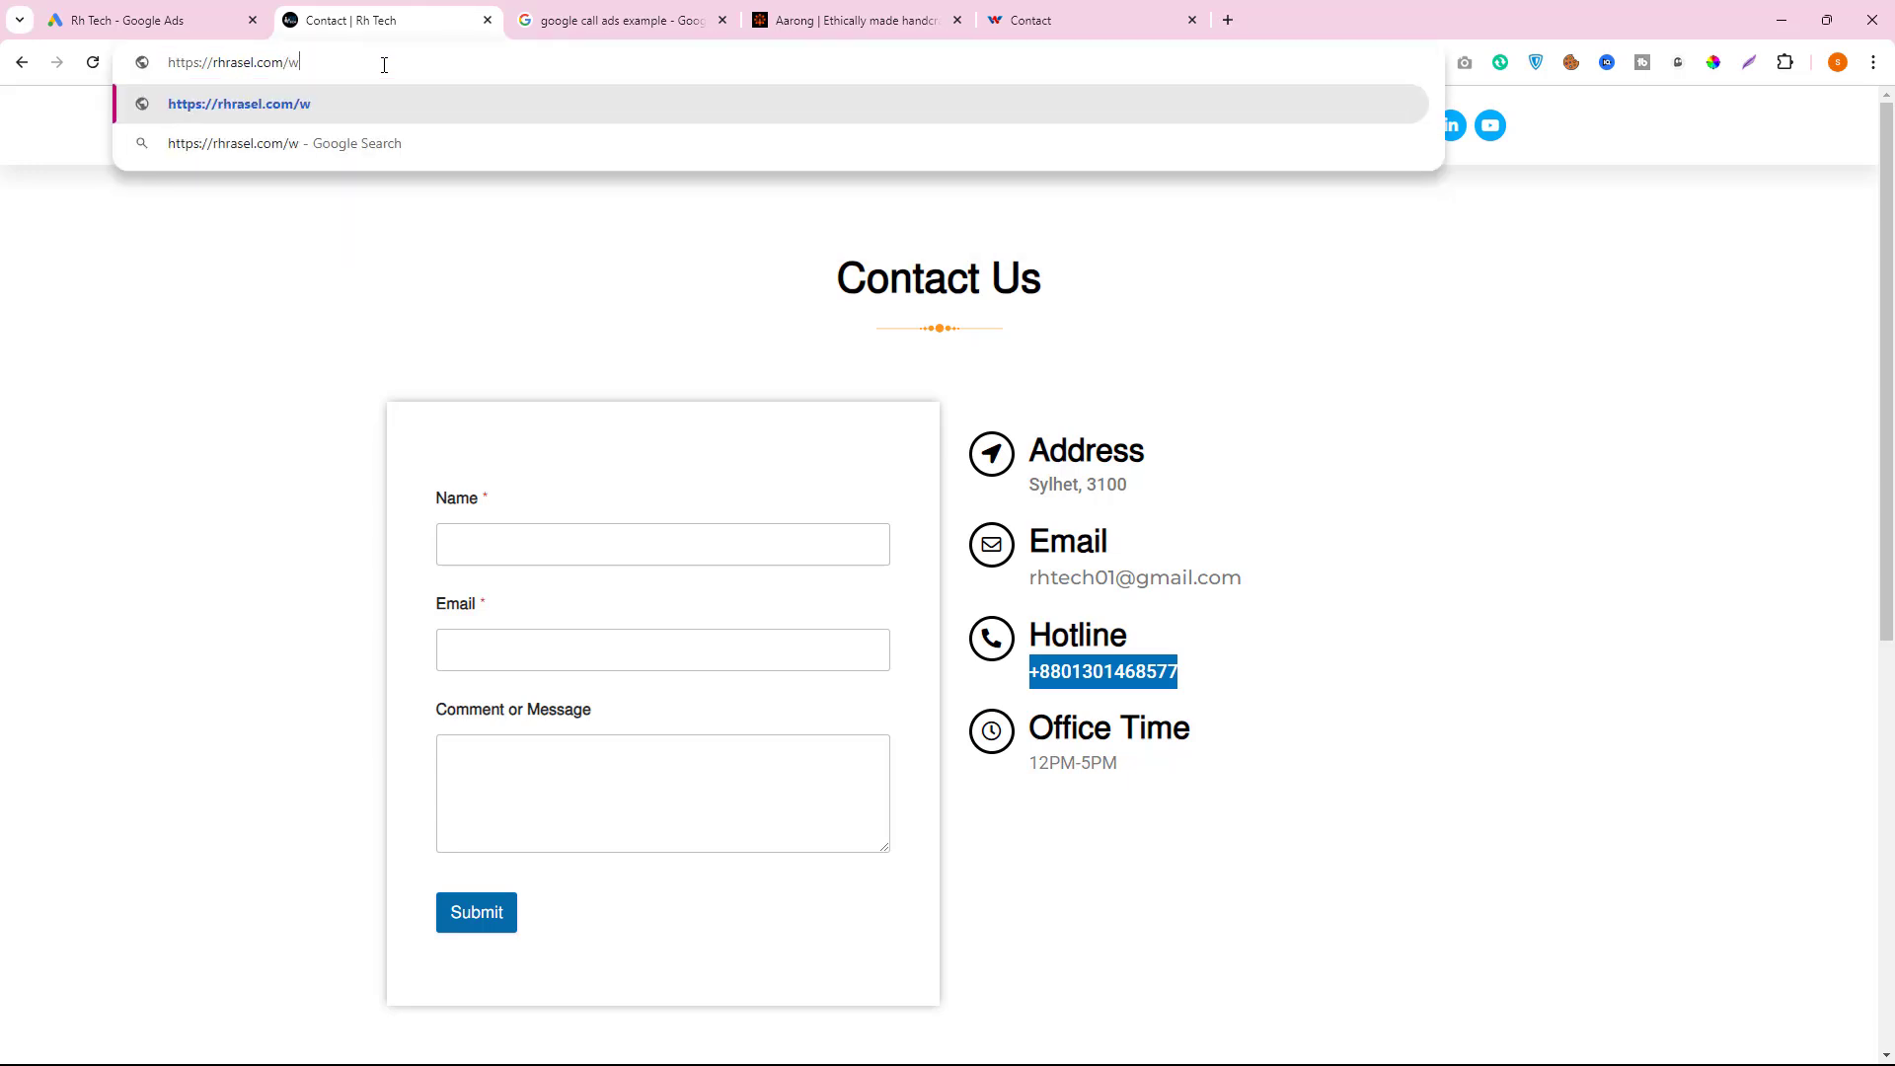
type("-adim")
key("BackSpace")
key("BackSpace")
type("min")
key("Return")
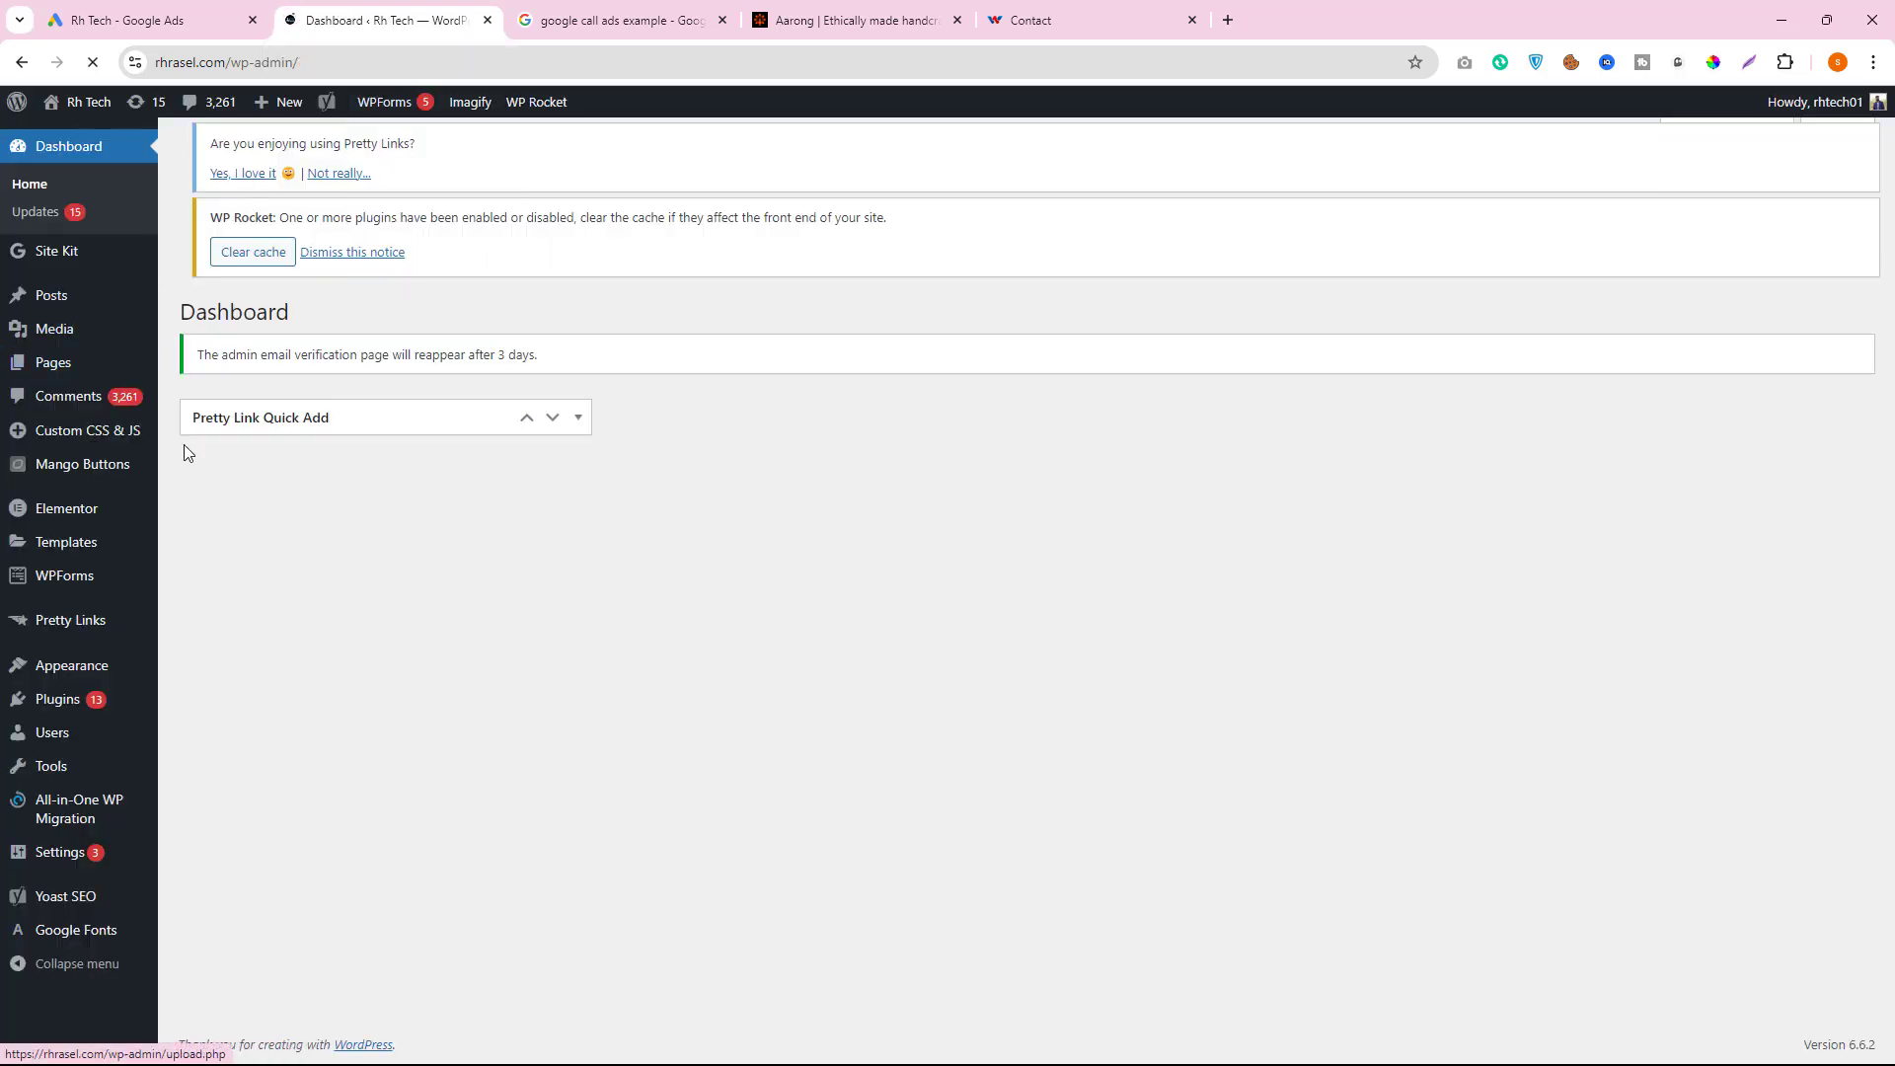
- Highlight the <head></head> placement instruction for the Google tag and look over the WordPress dashboard's options for adding the code
left_click(126, 20)
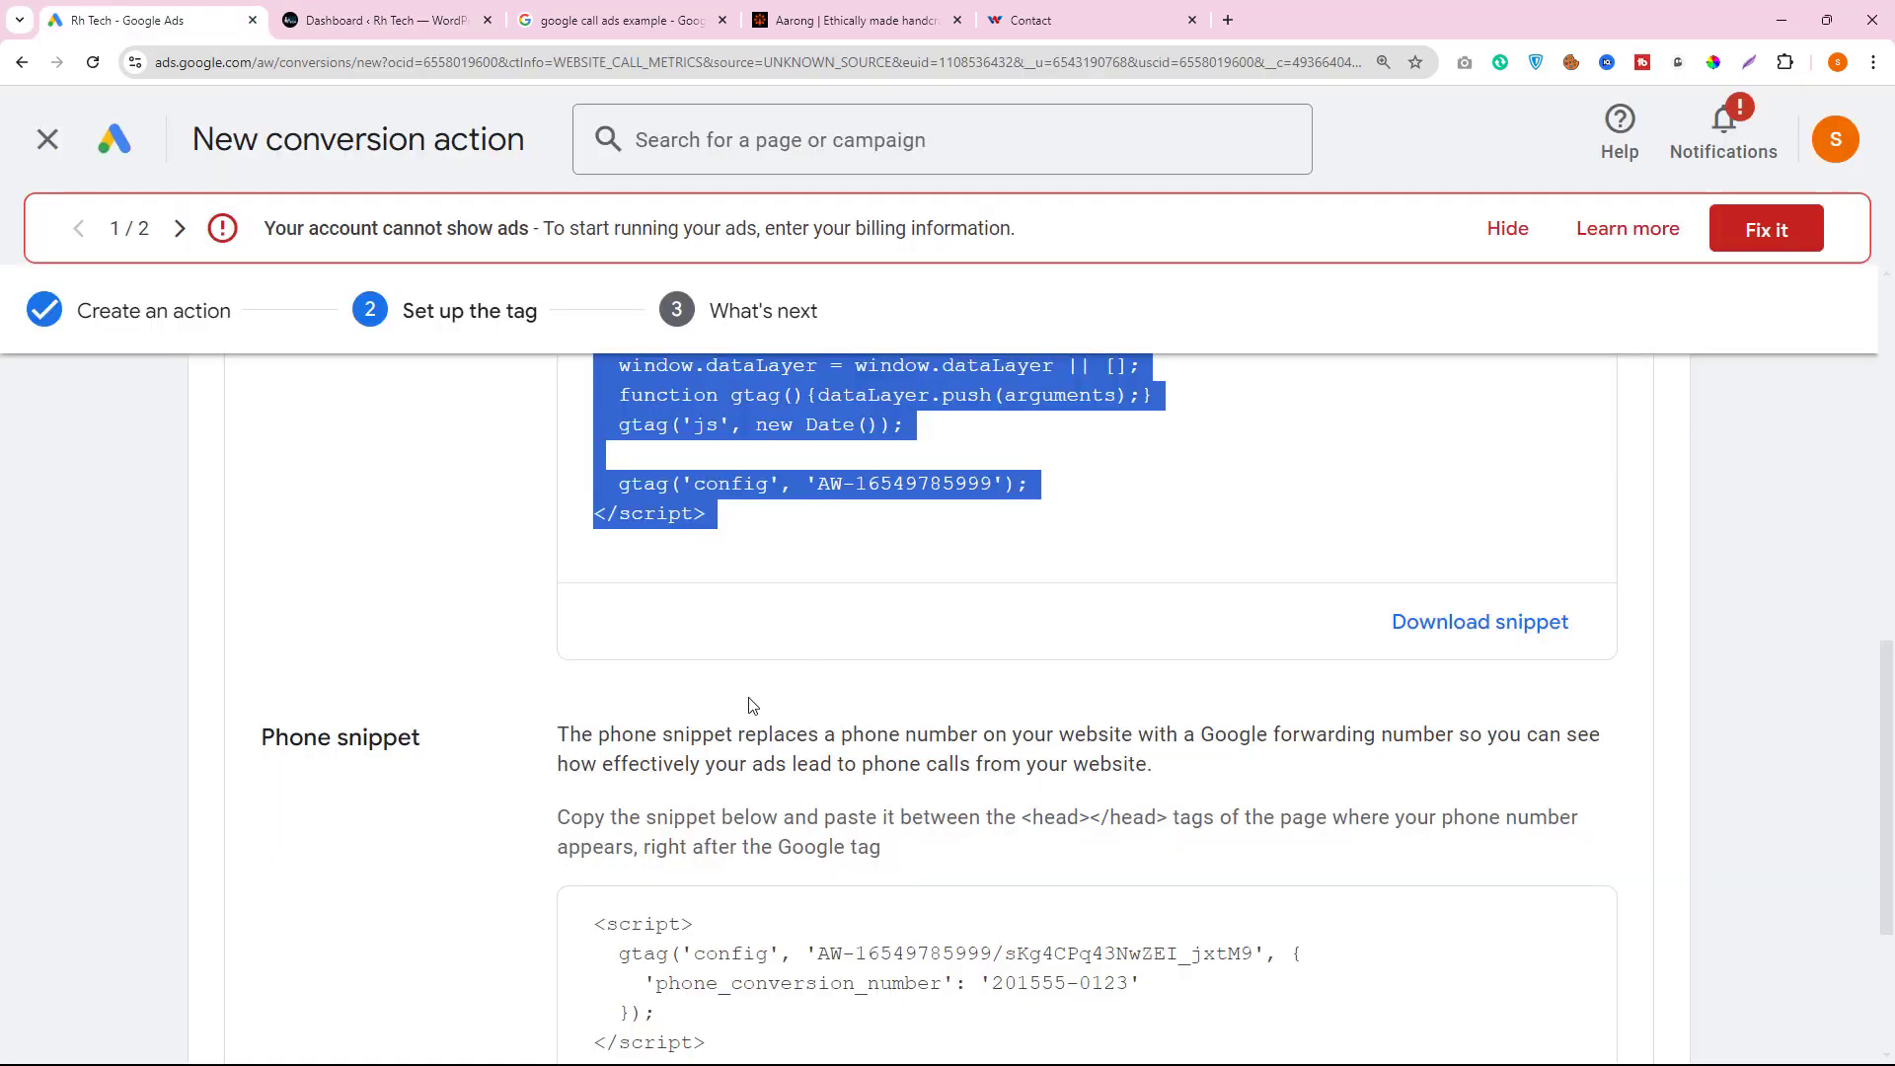
scroll(750, 703, "up", 5)
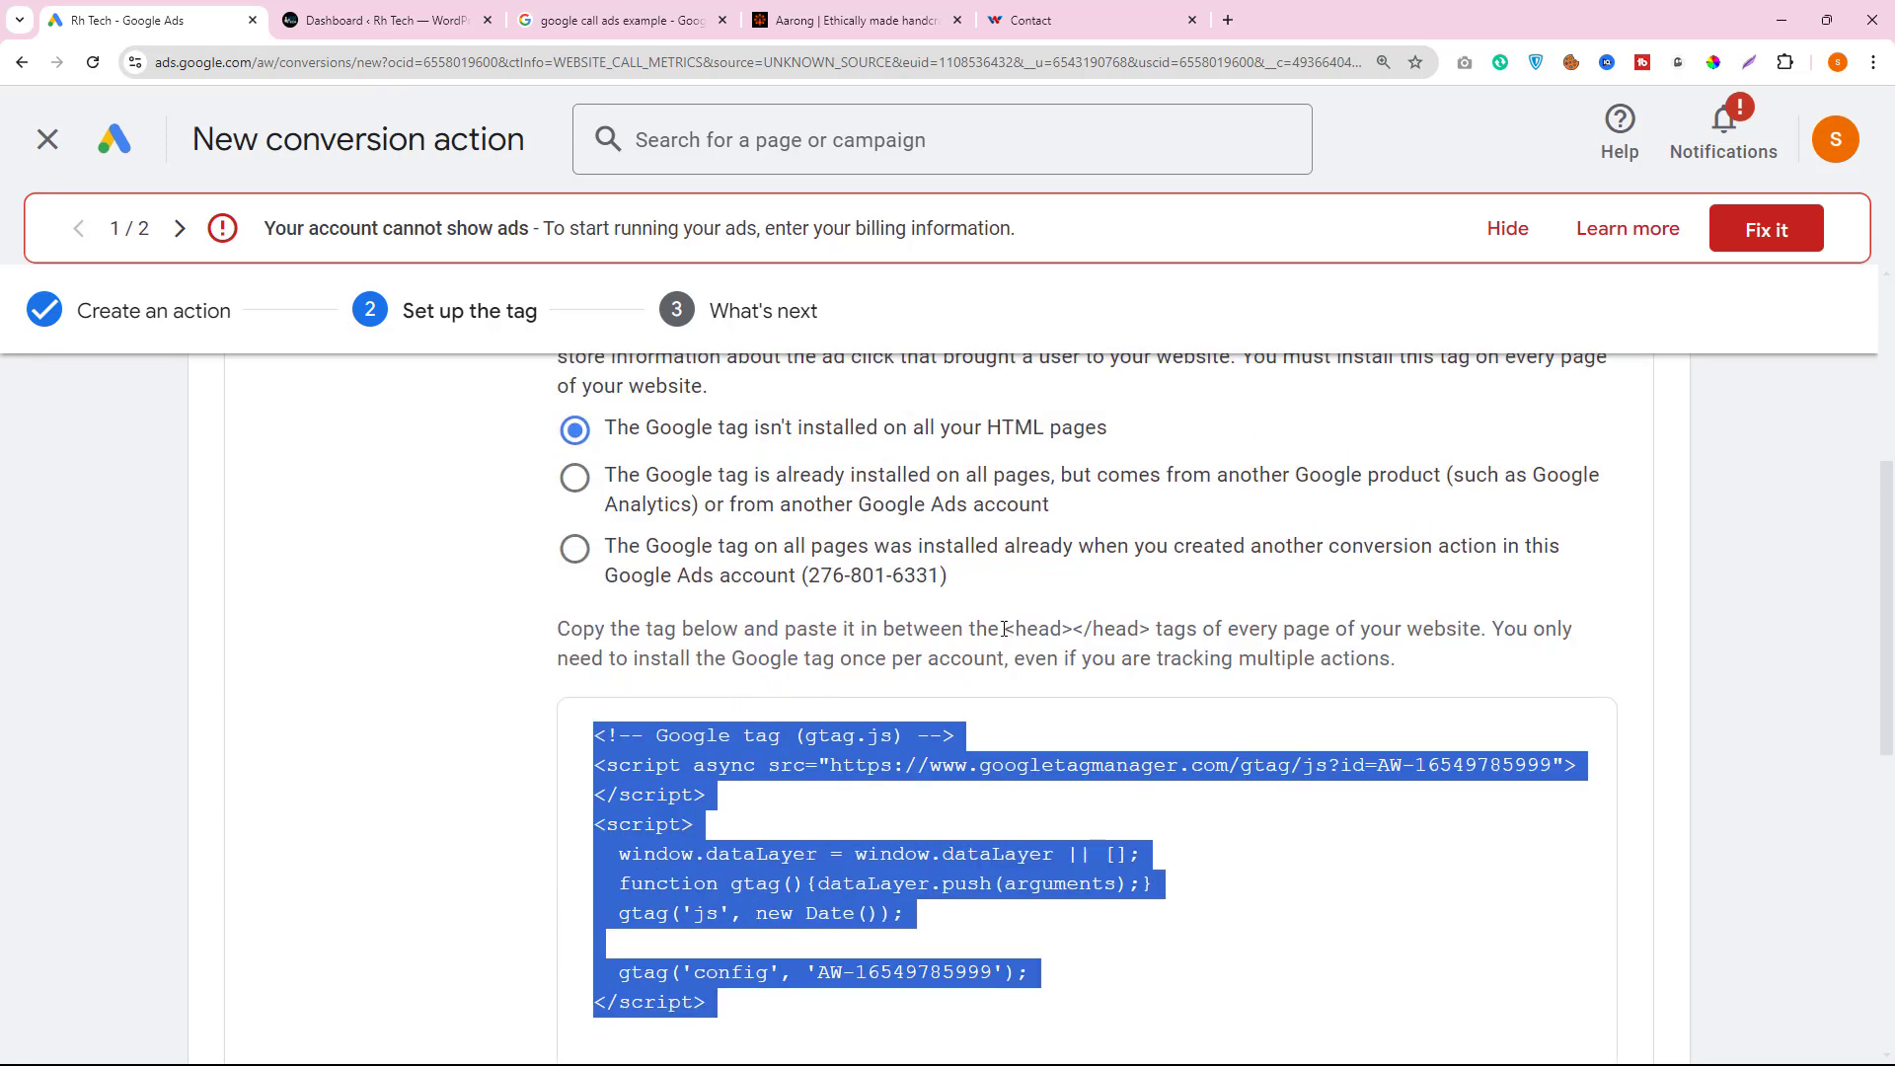
left_click_drag(1005, 628, 1149, 623)
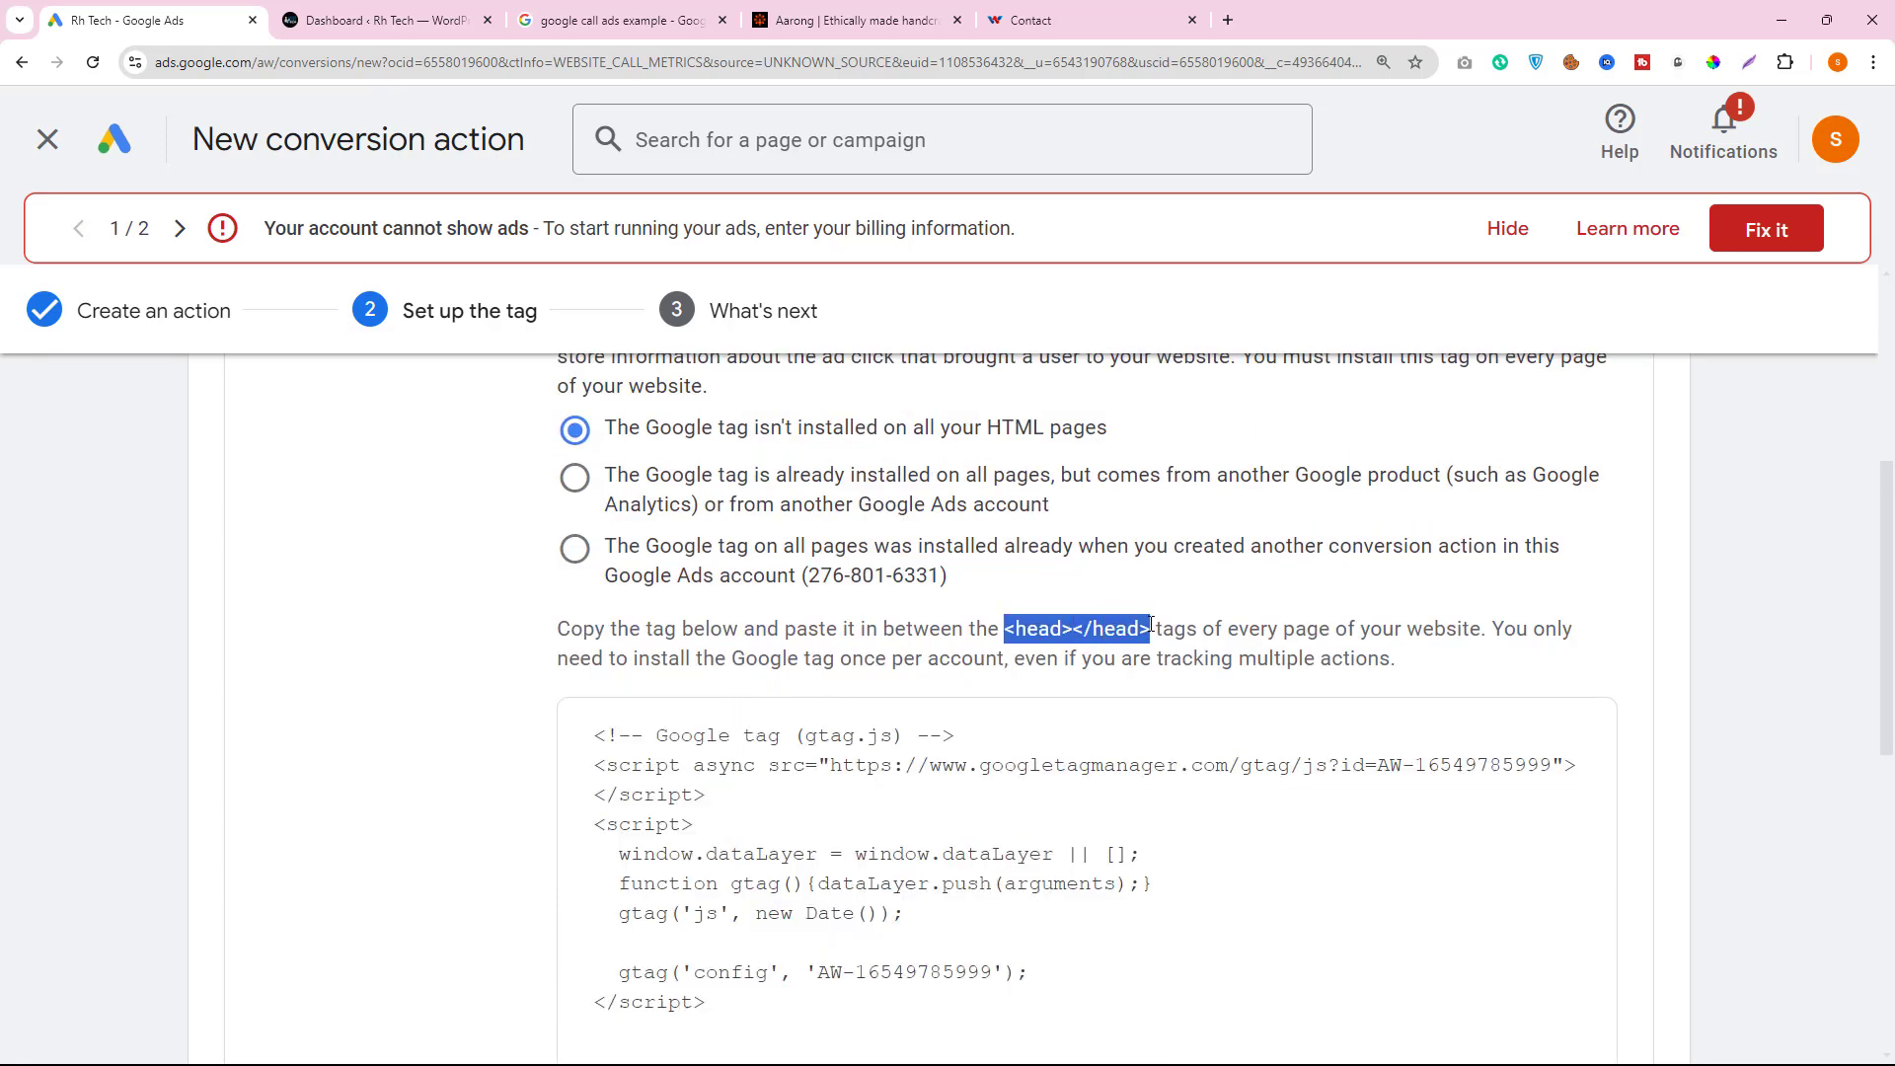
left_click(280, 20)
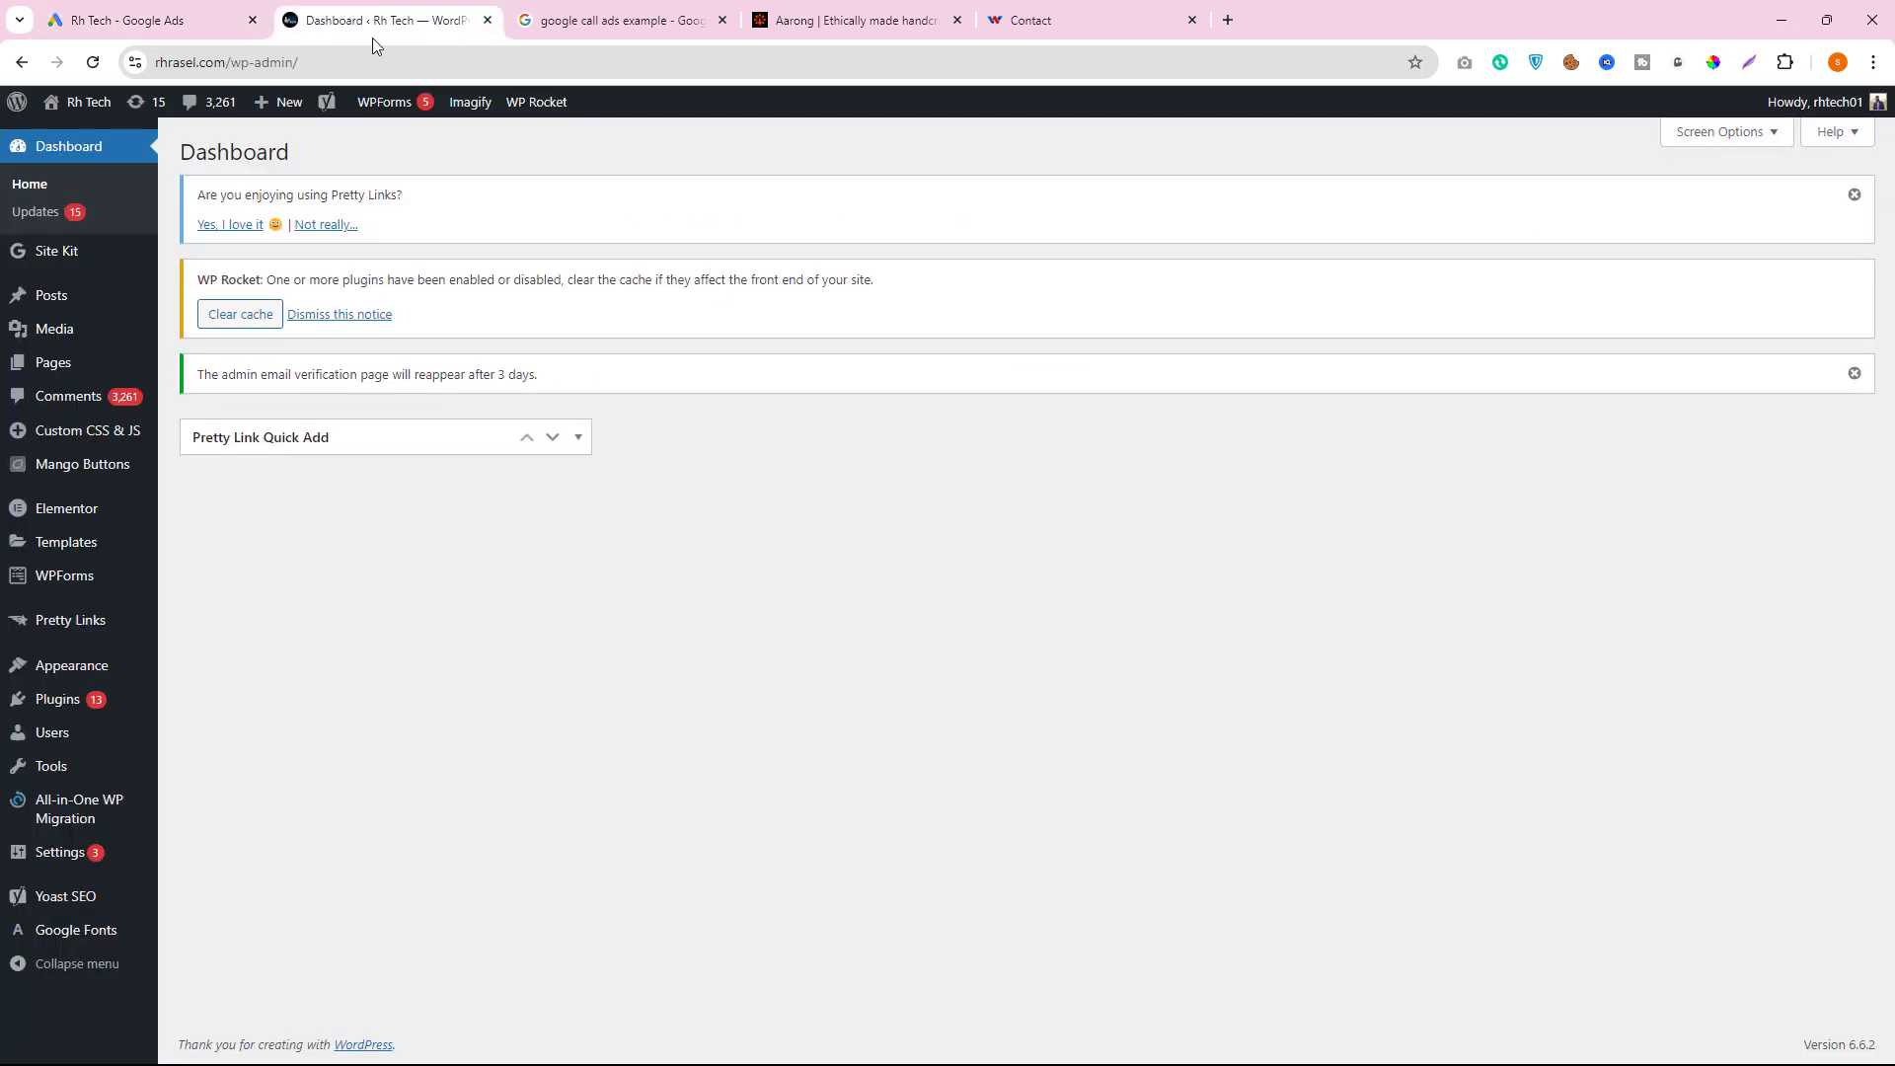
mouse_move(59, 872)
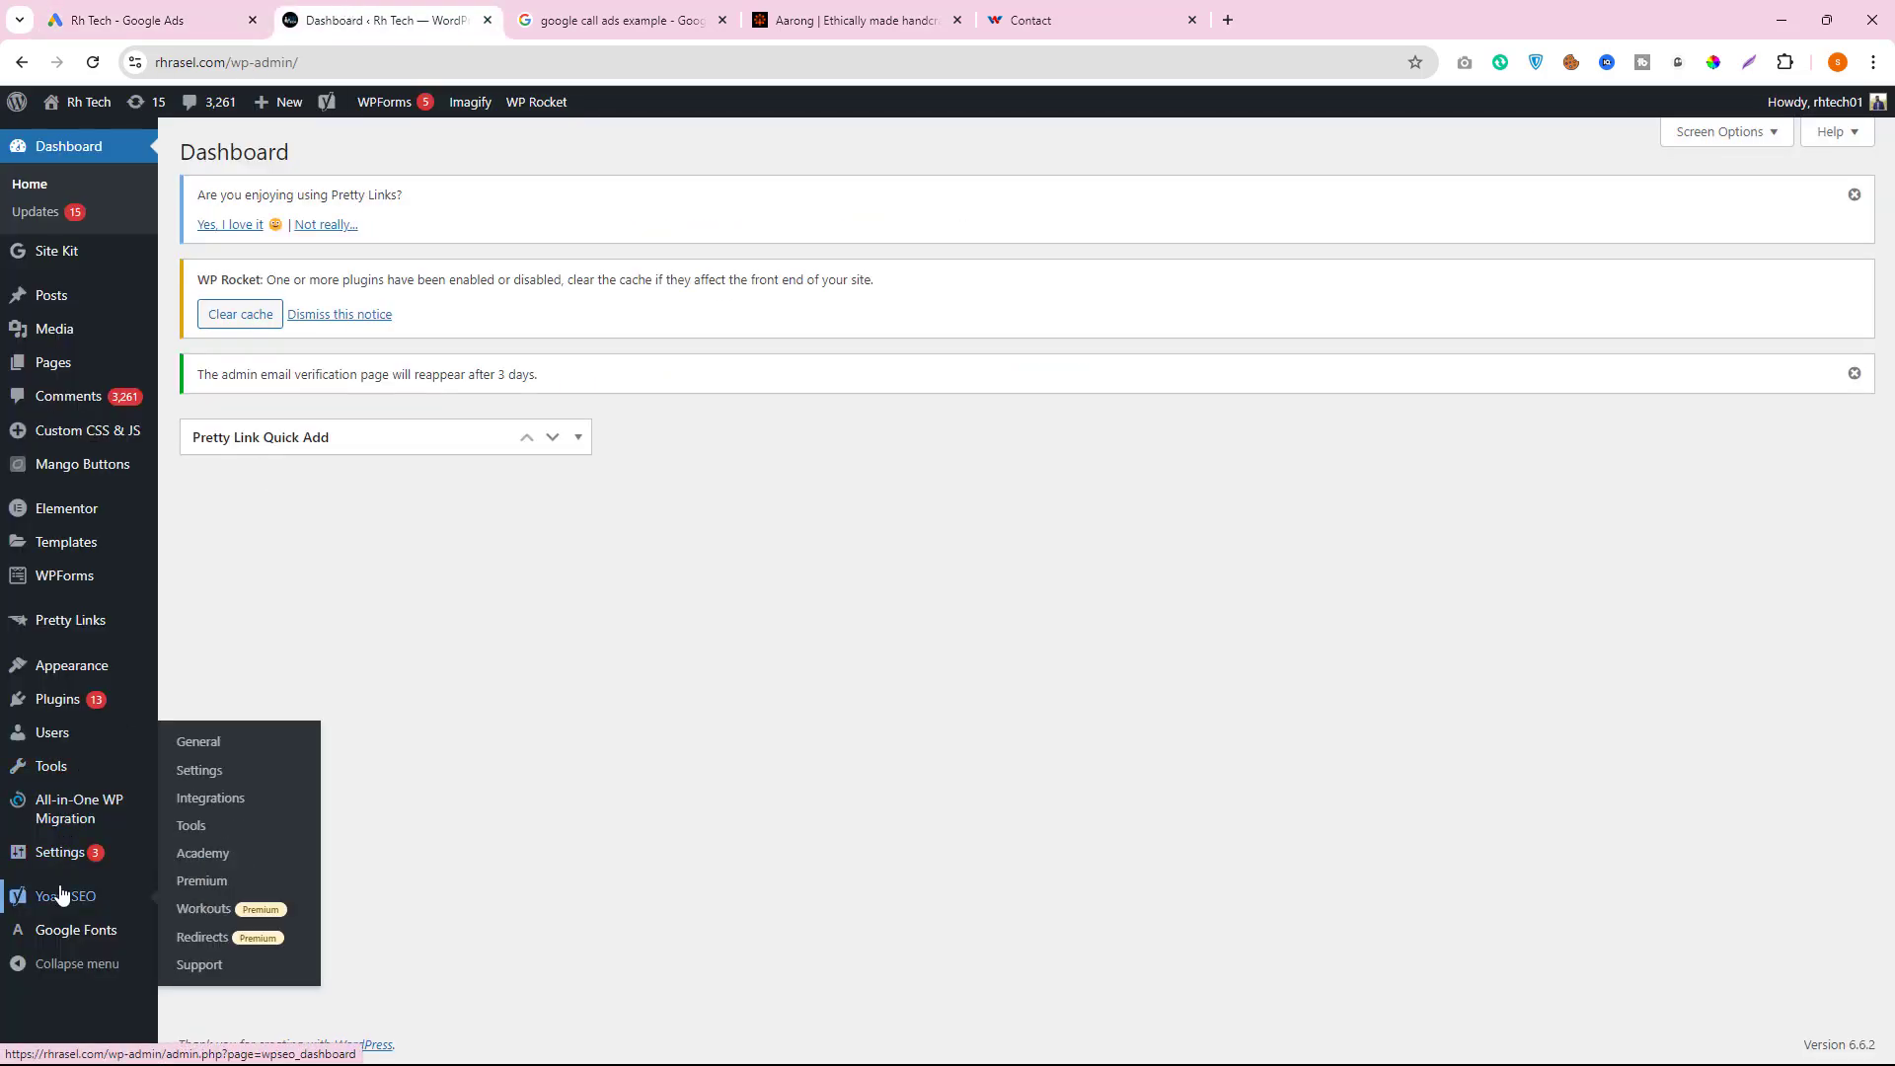
mouse_move(62, 743)
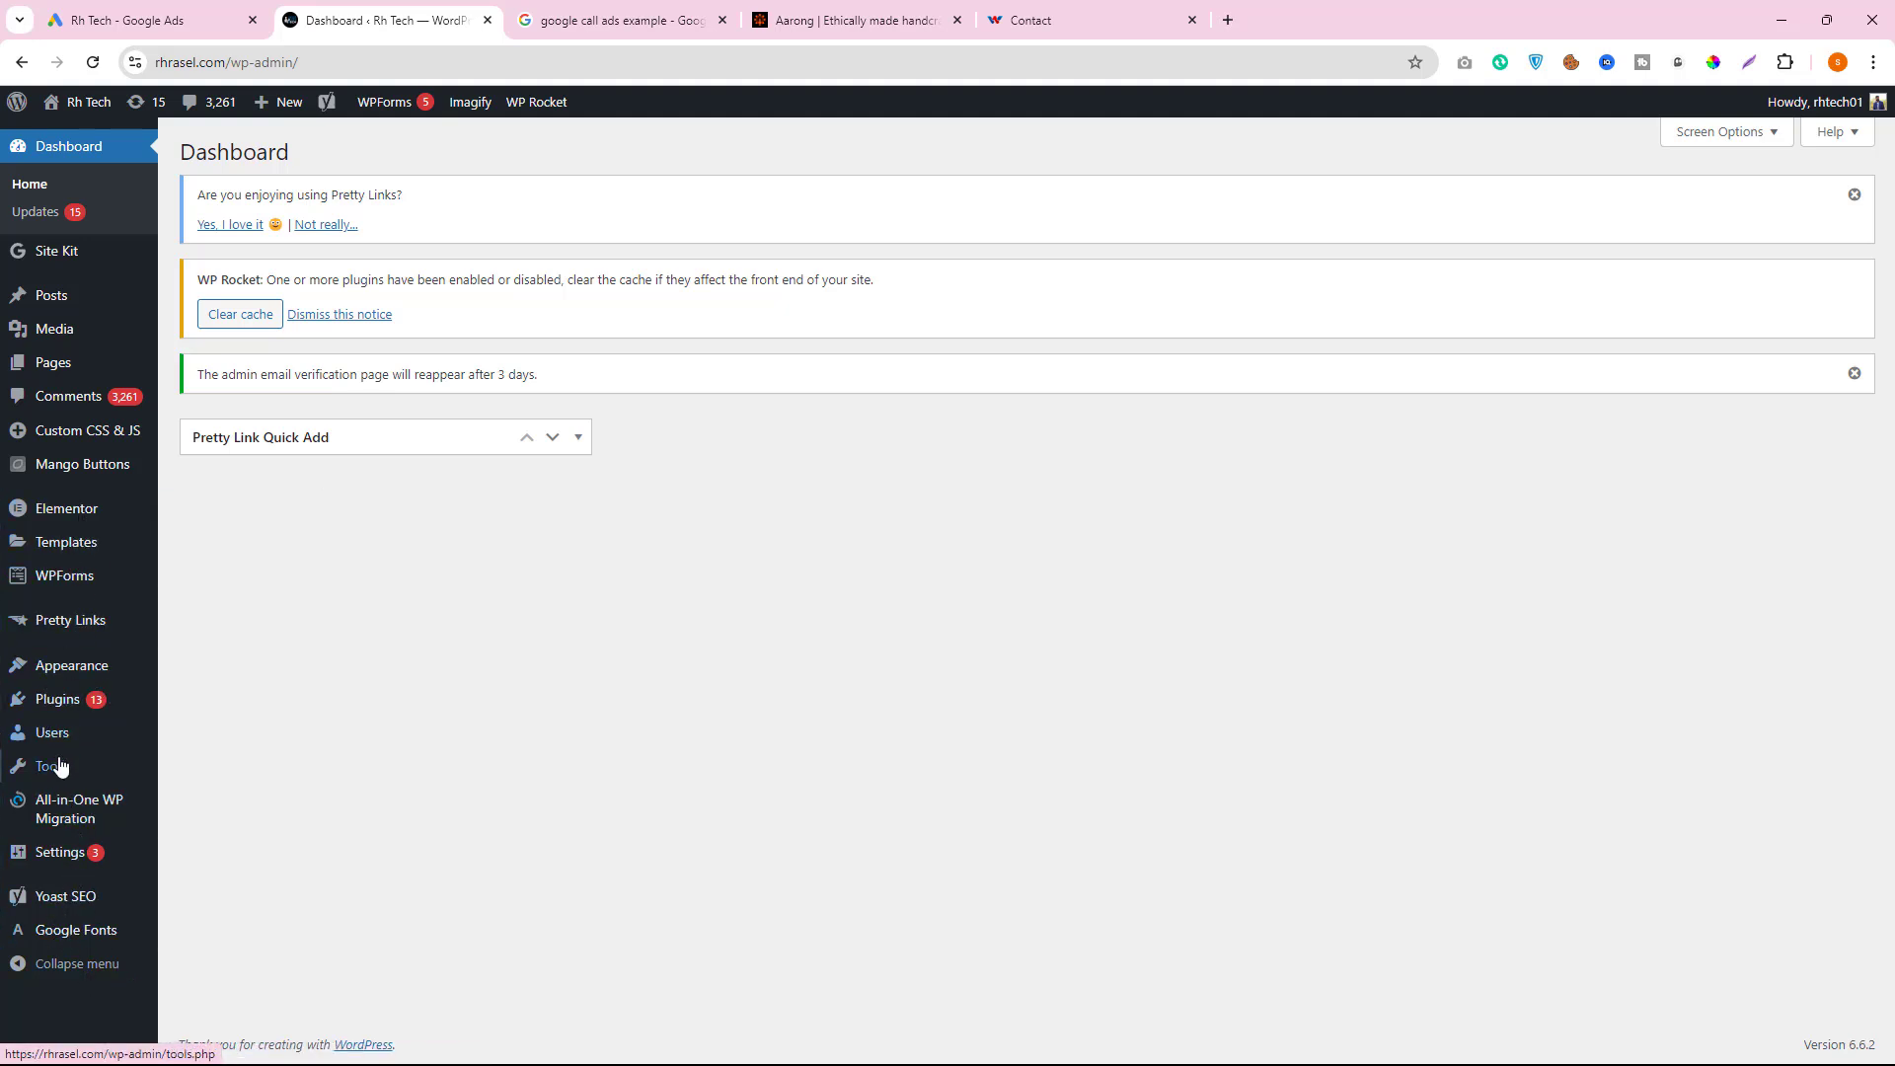
left_click(125, 8)
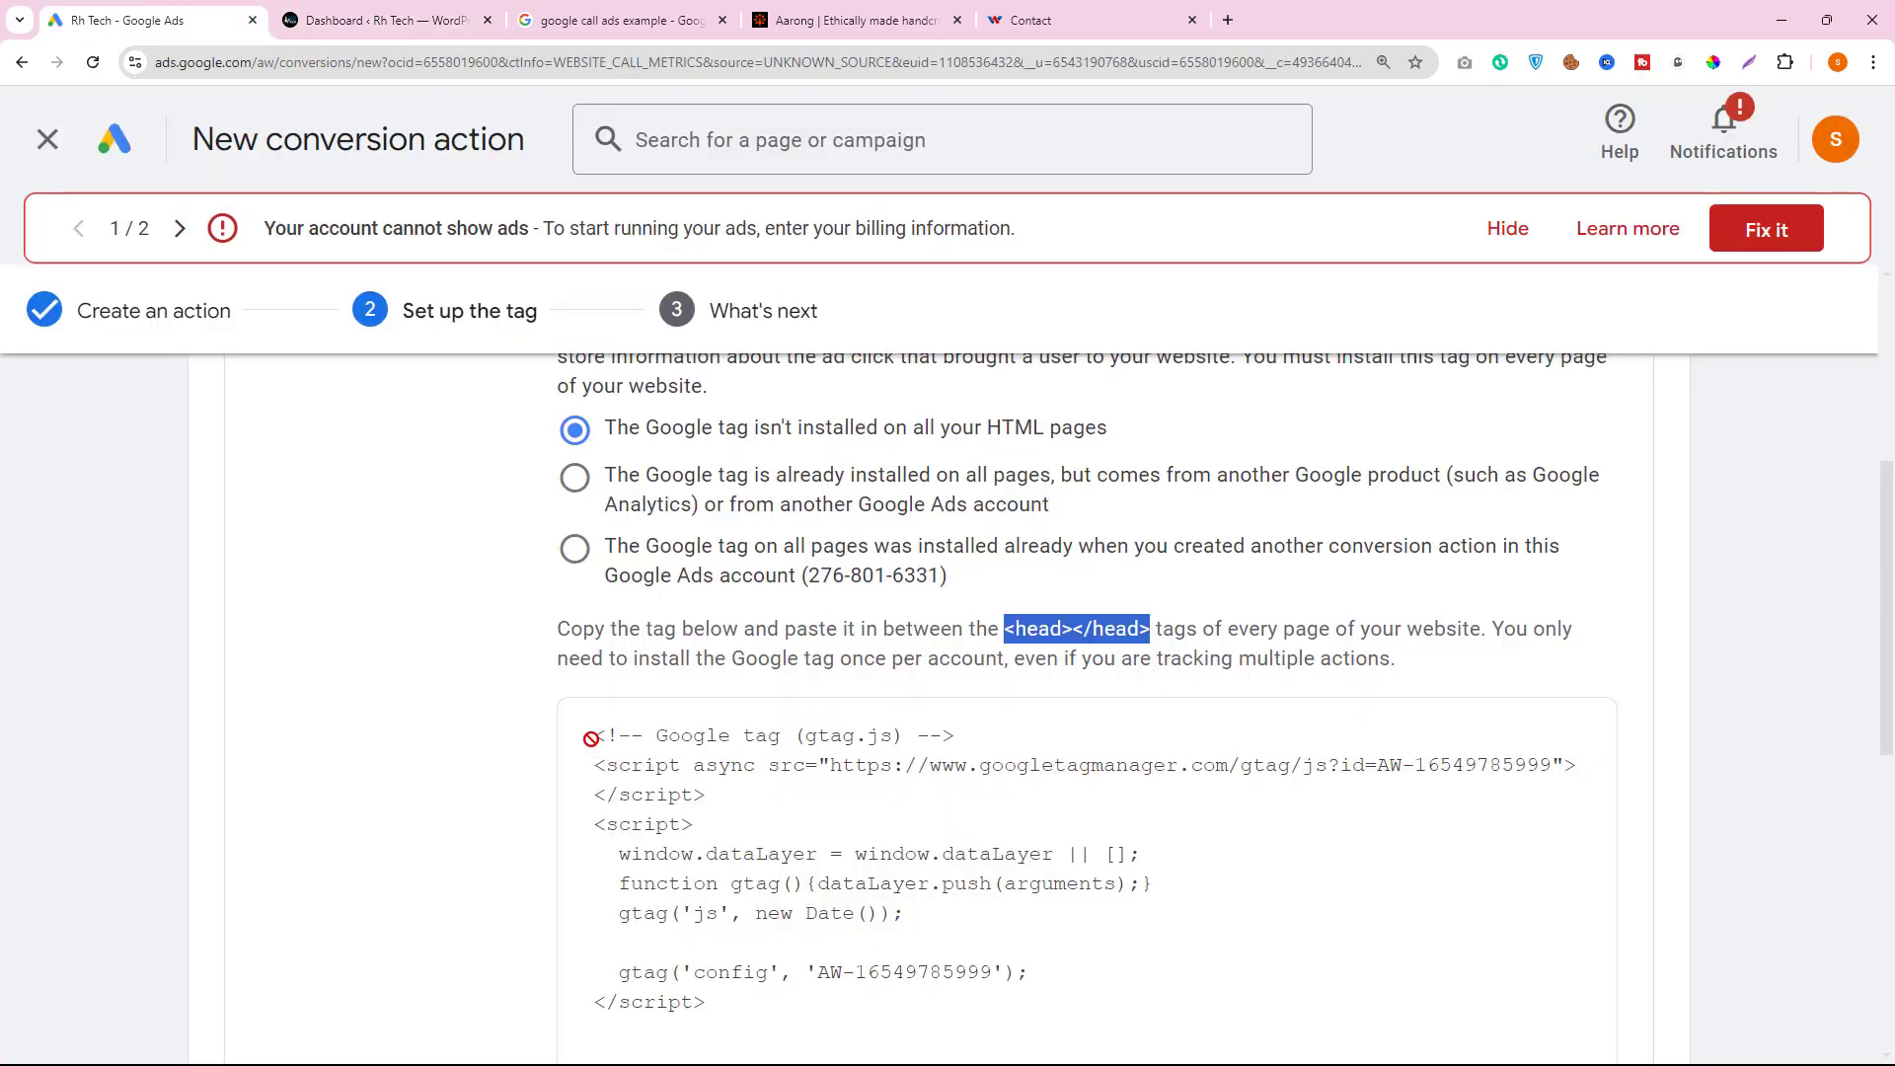
- Highlight the full Google tag code and the phone snippet code to review what must be installed on the website
left_click_drag(589, 738, 1023, 973)
scroll(988, 979, "down", 3)
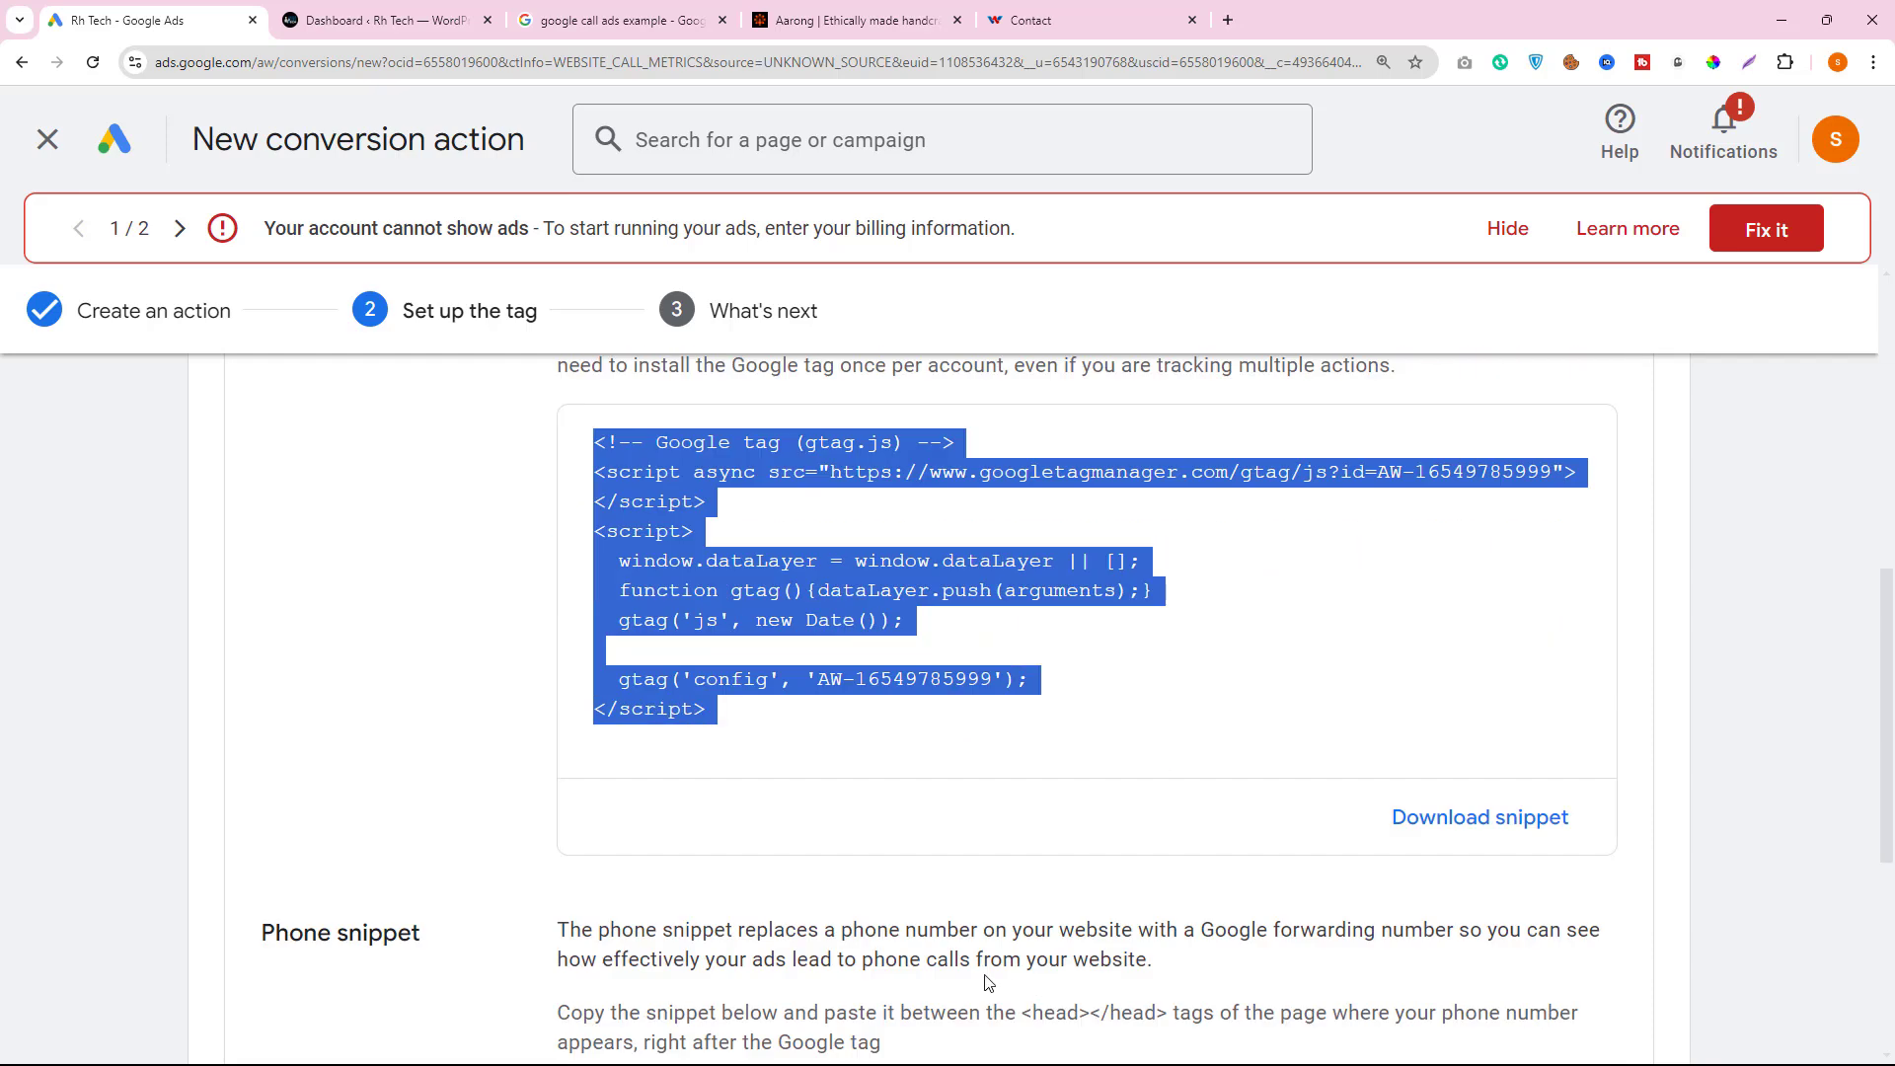
scroll(988, 980, "down", 3)
left_click_drag(595, 827, 726, 950)
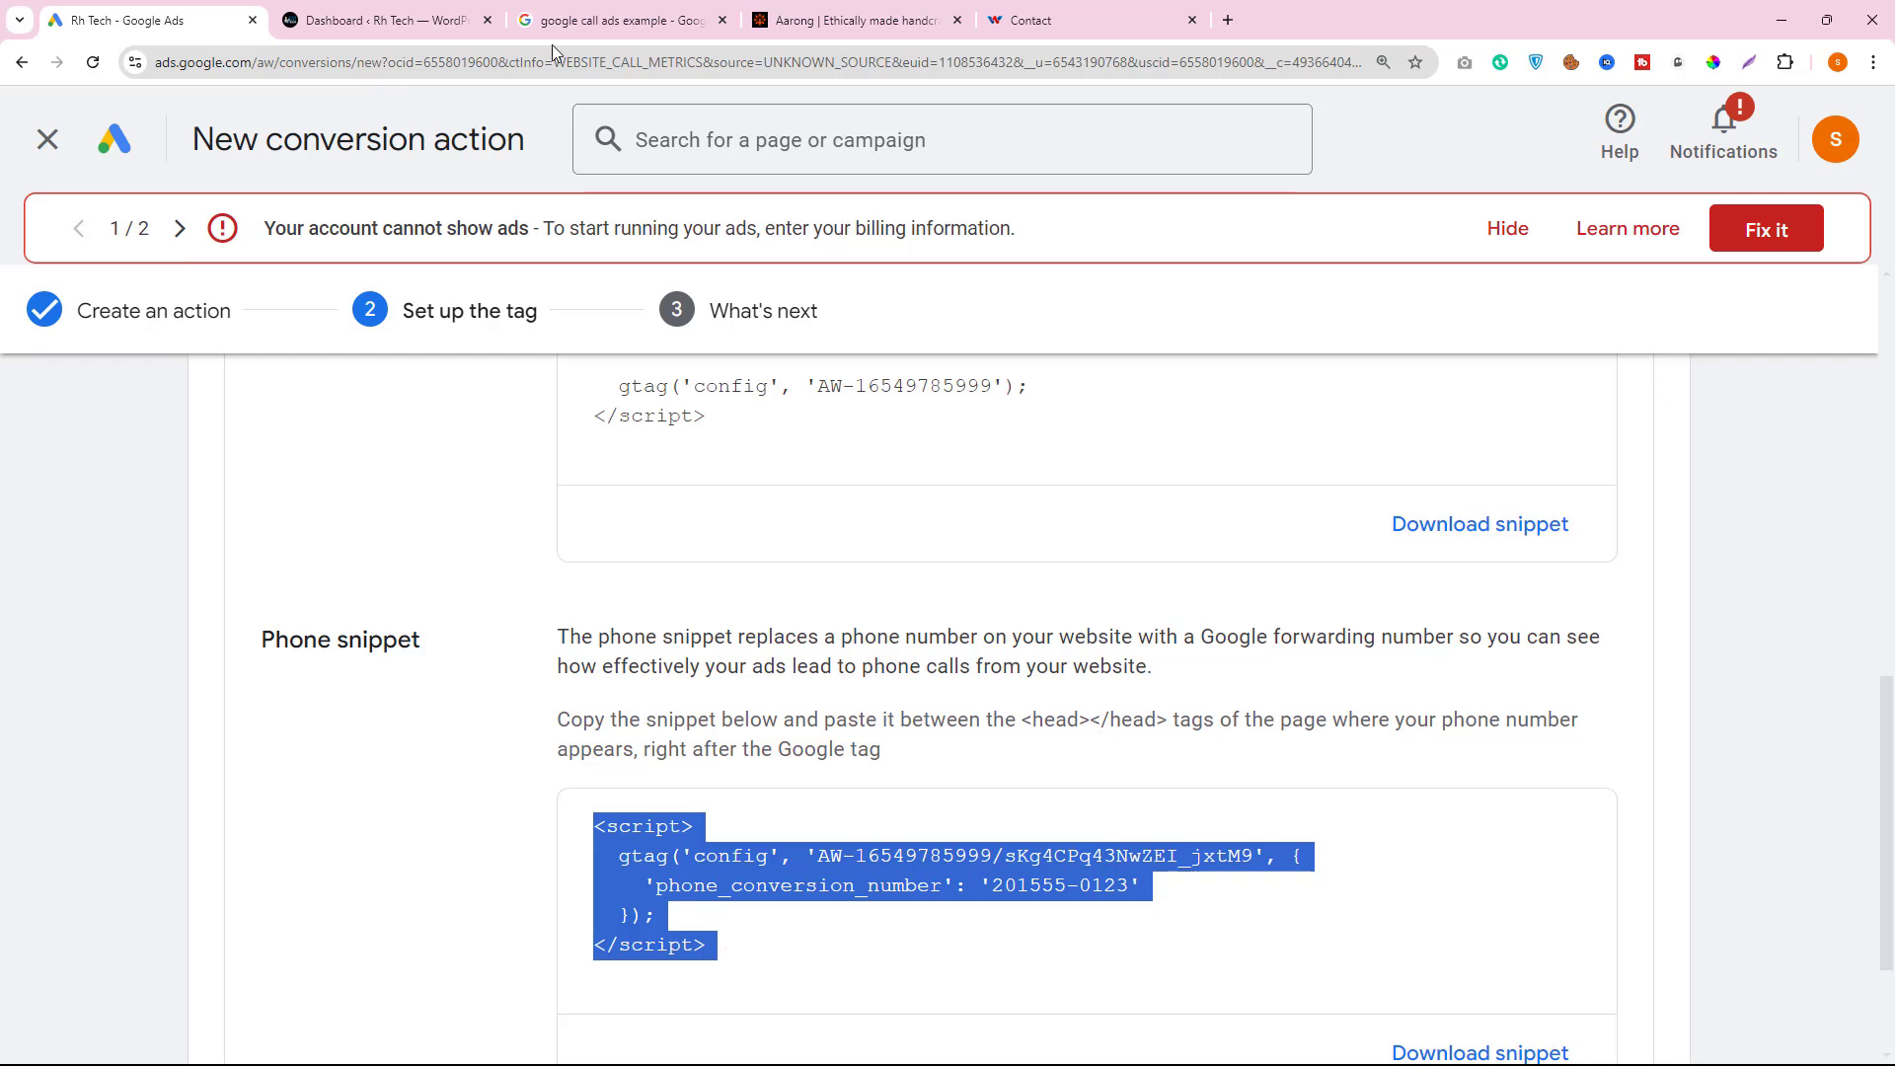
- Switch to the WordPress admin and examine its menus and the installed plugins list for a way to add the header code
left_click(385, 14)
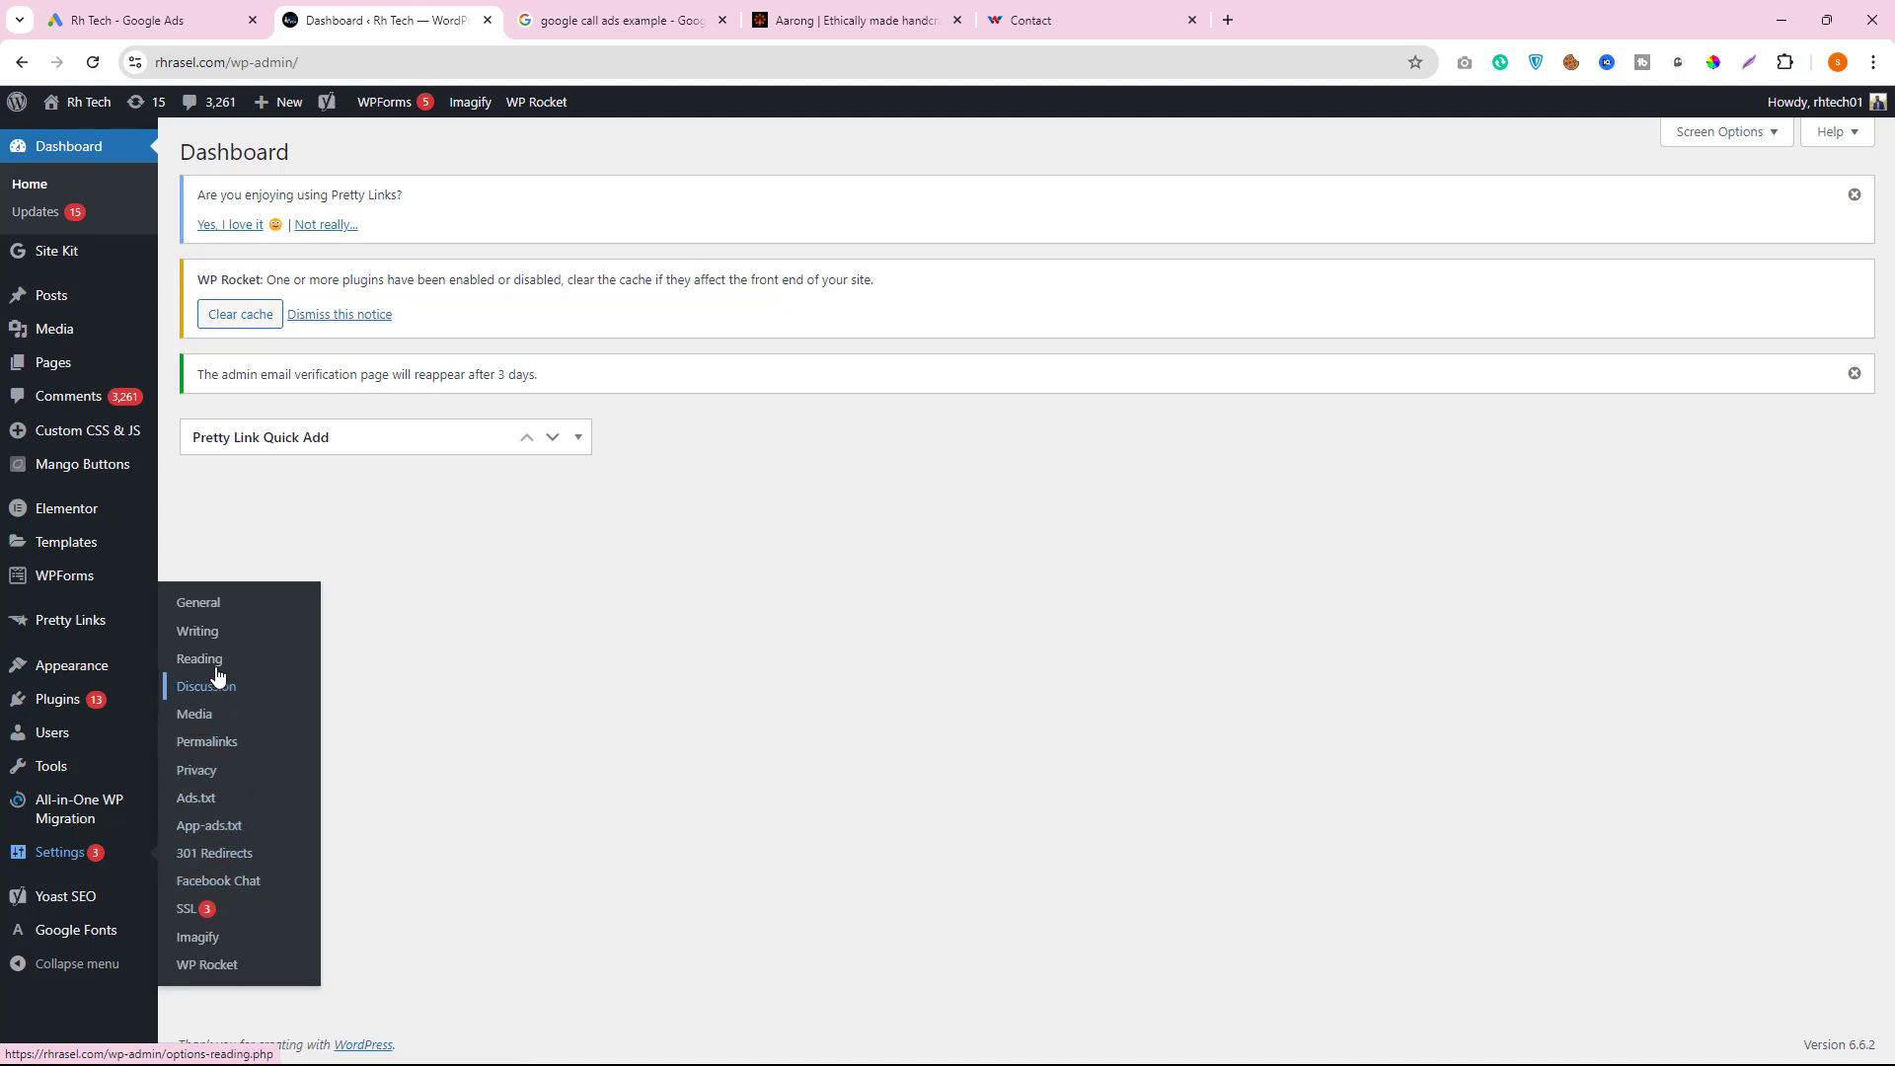
mouse_move(87, 910)
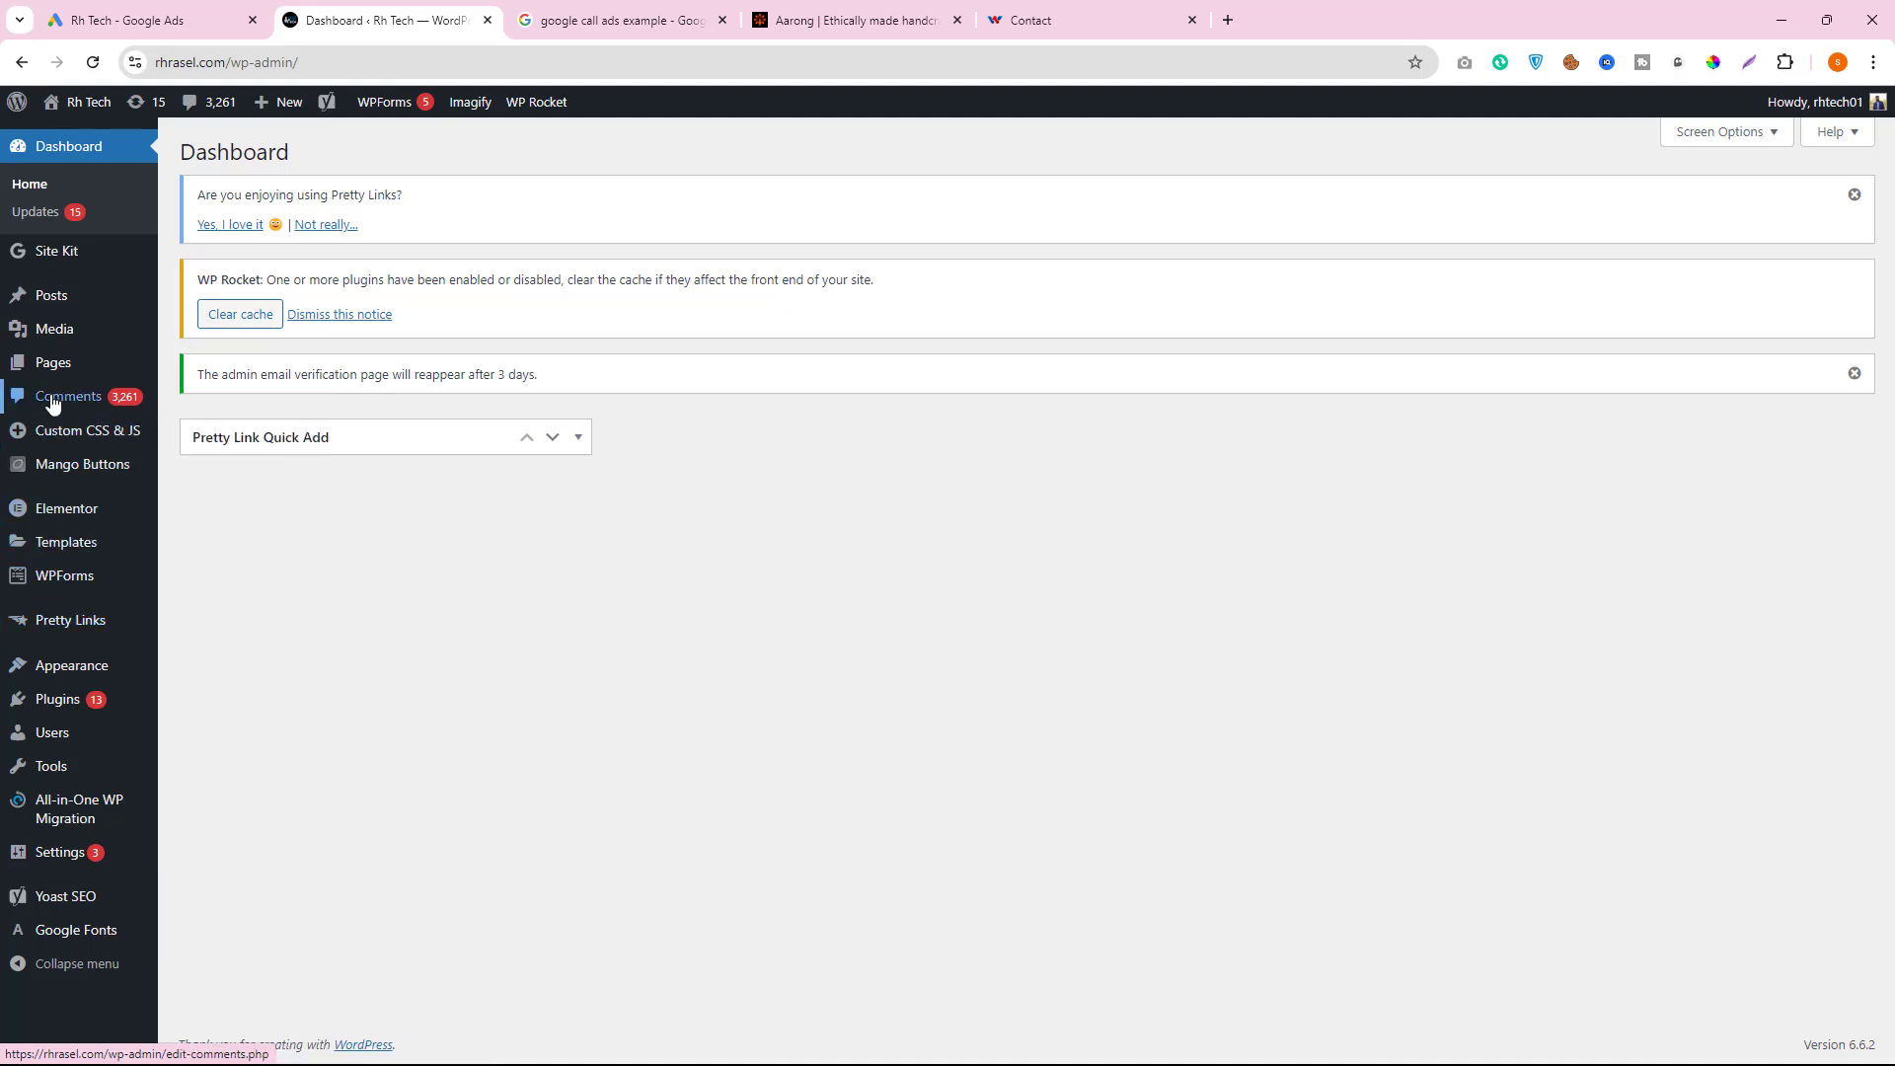
mouse_move(72, 704)
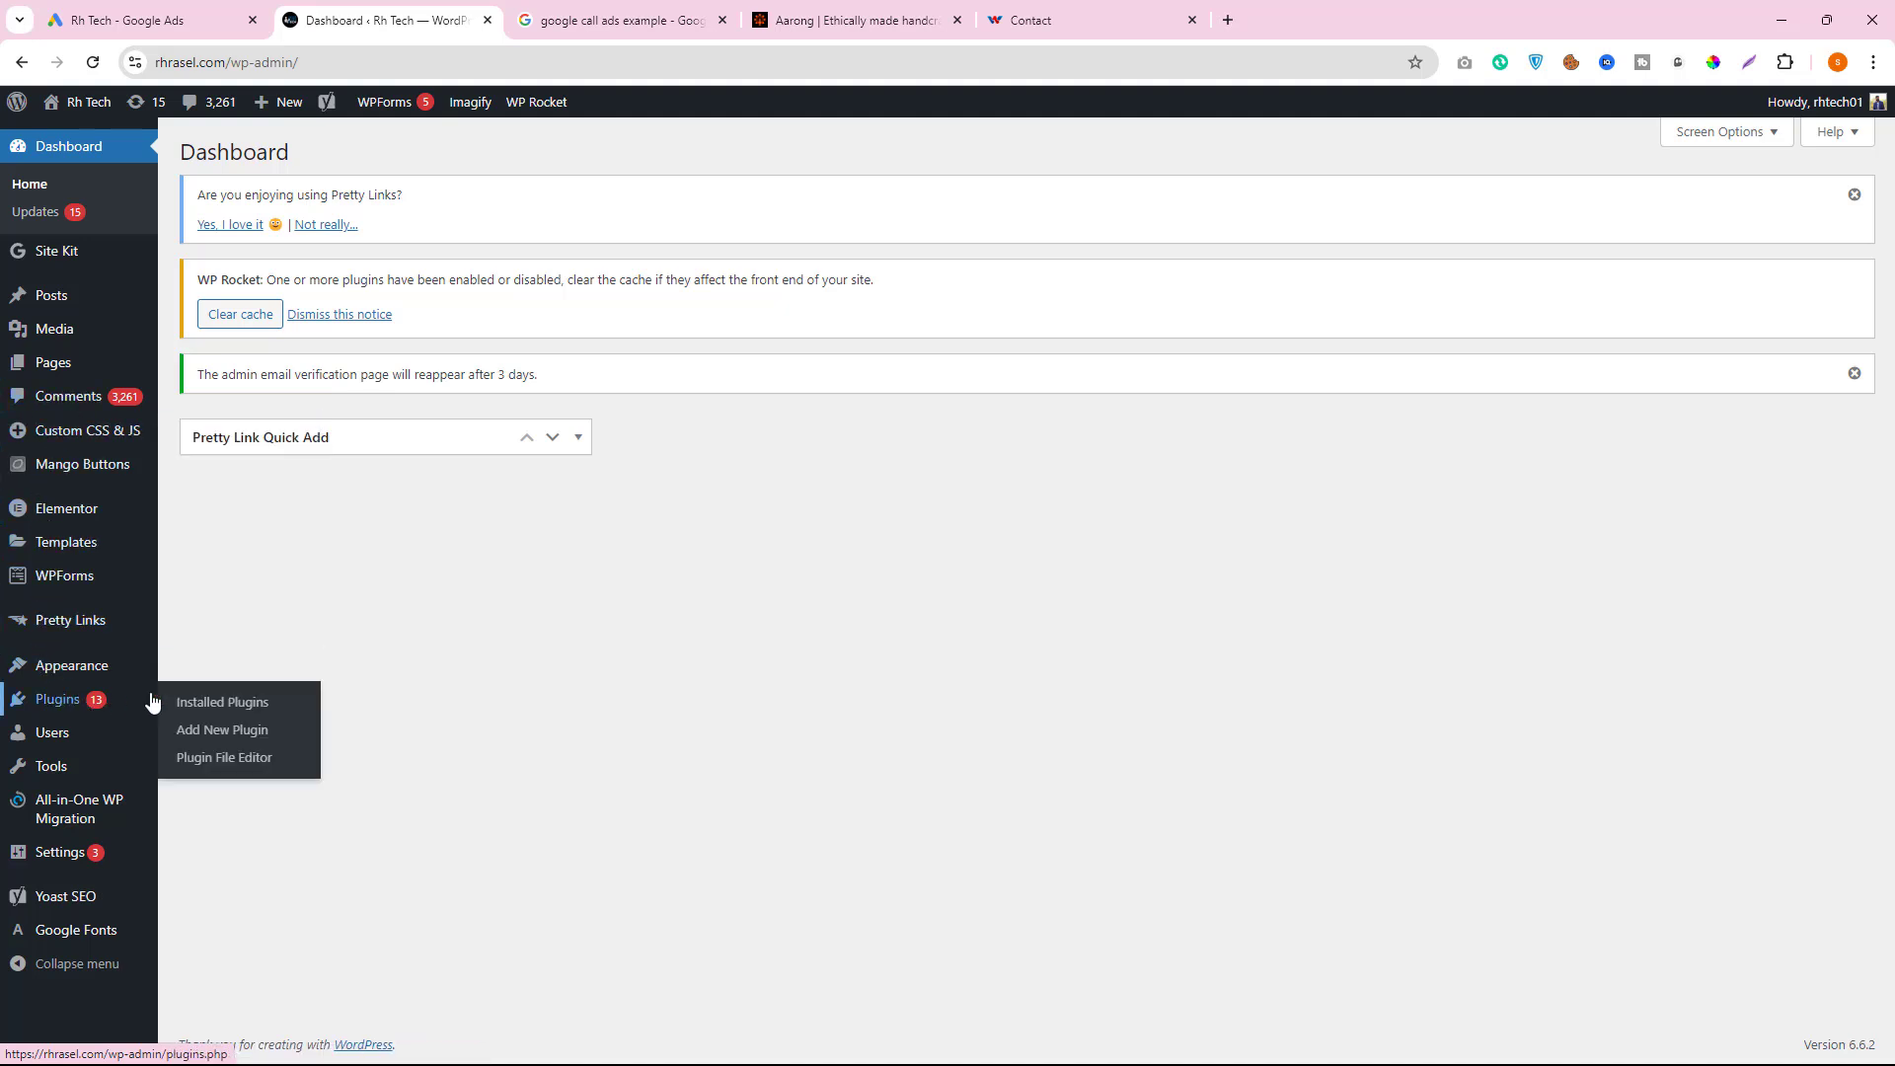
mouse_move(61, 821)
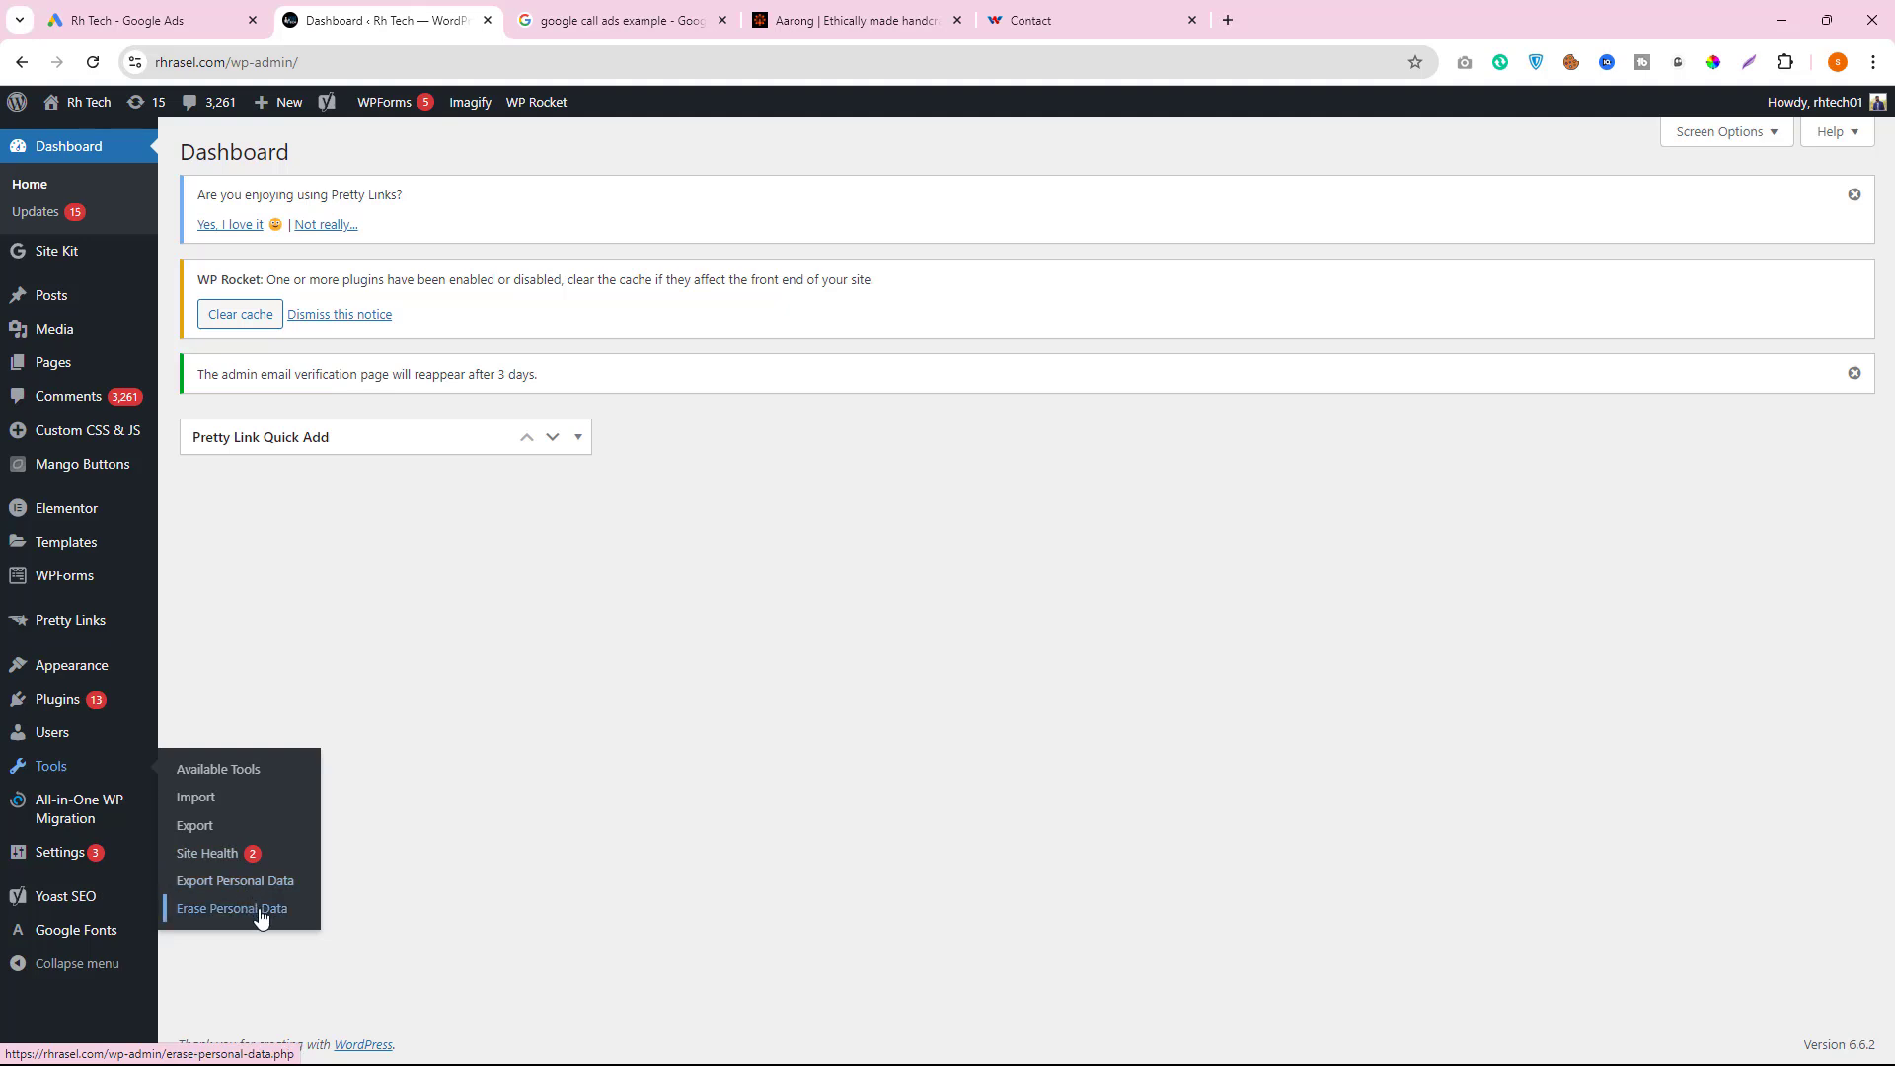
left_click(83, 704)
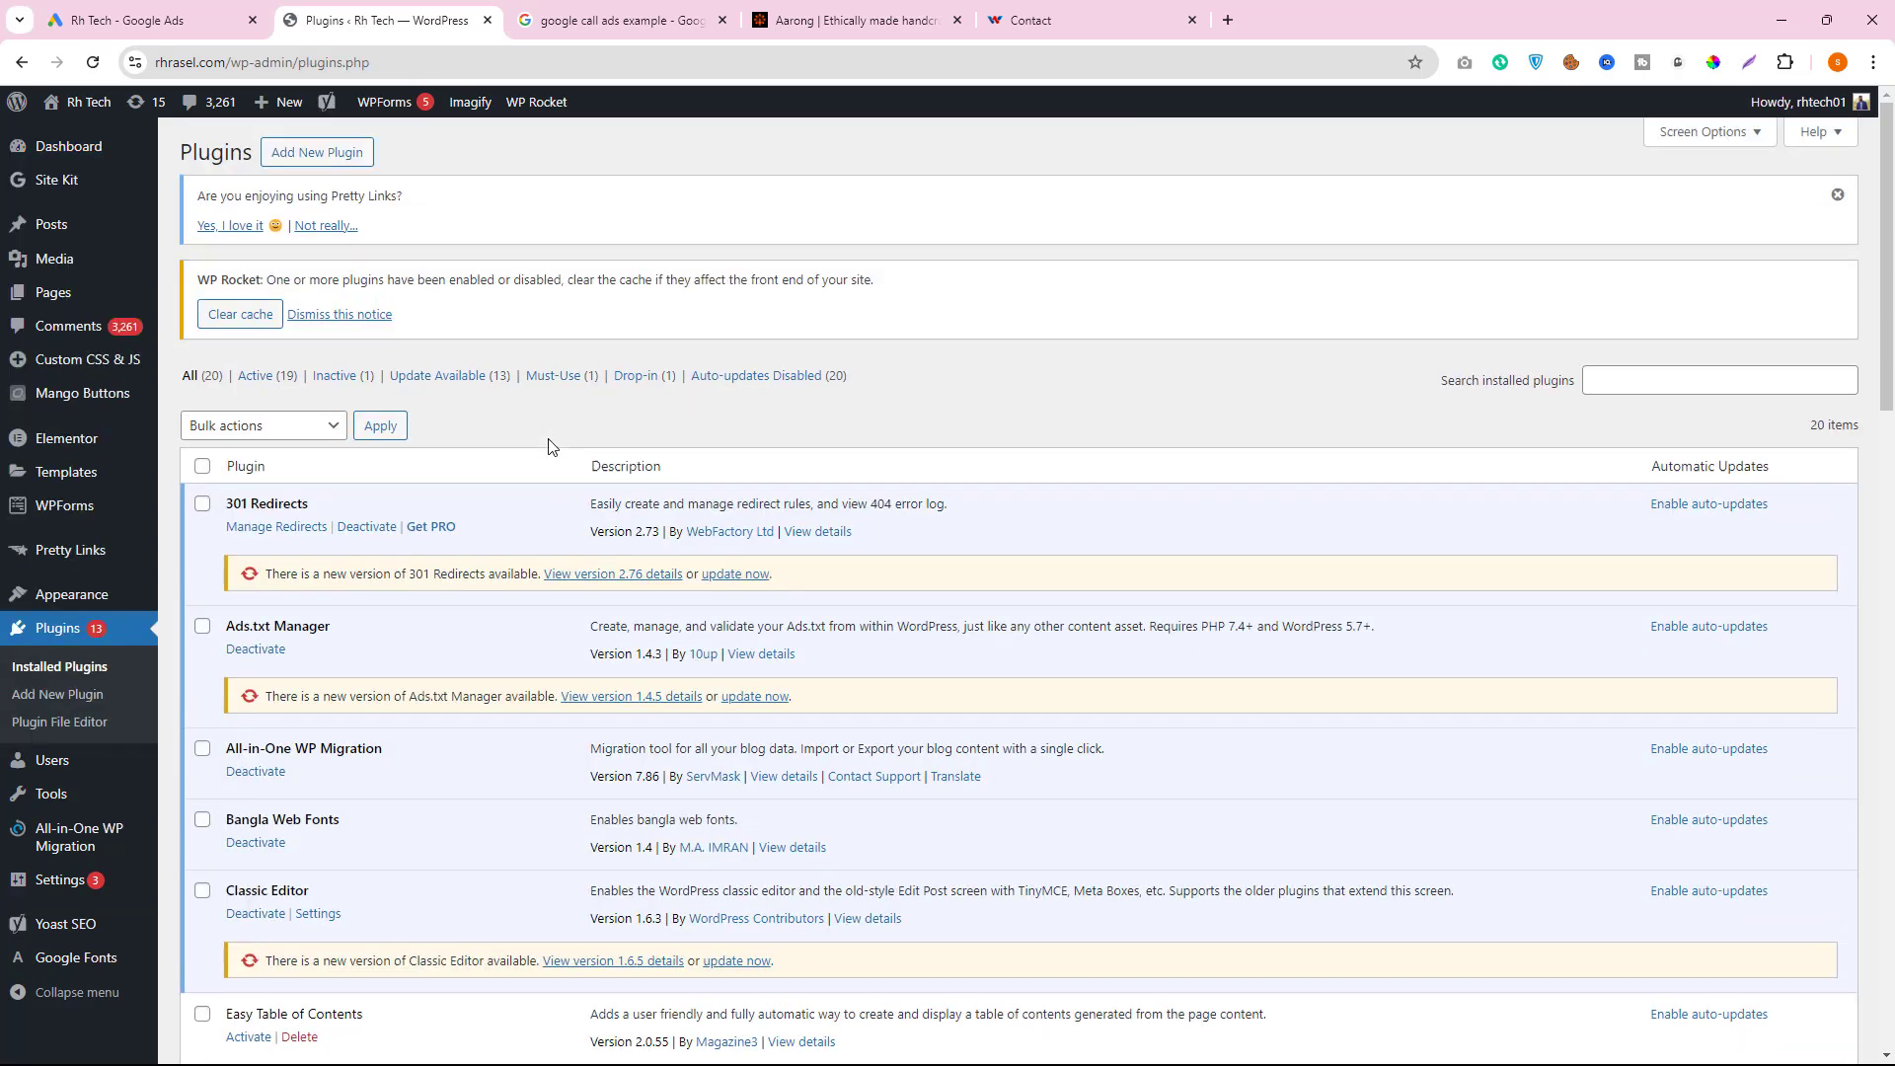
scroll(595, 464, "down", 4)
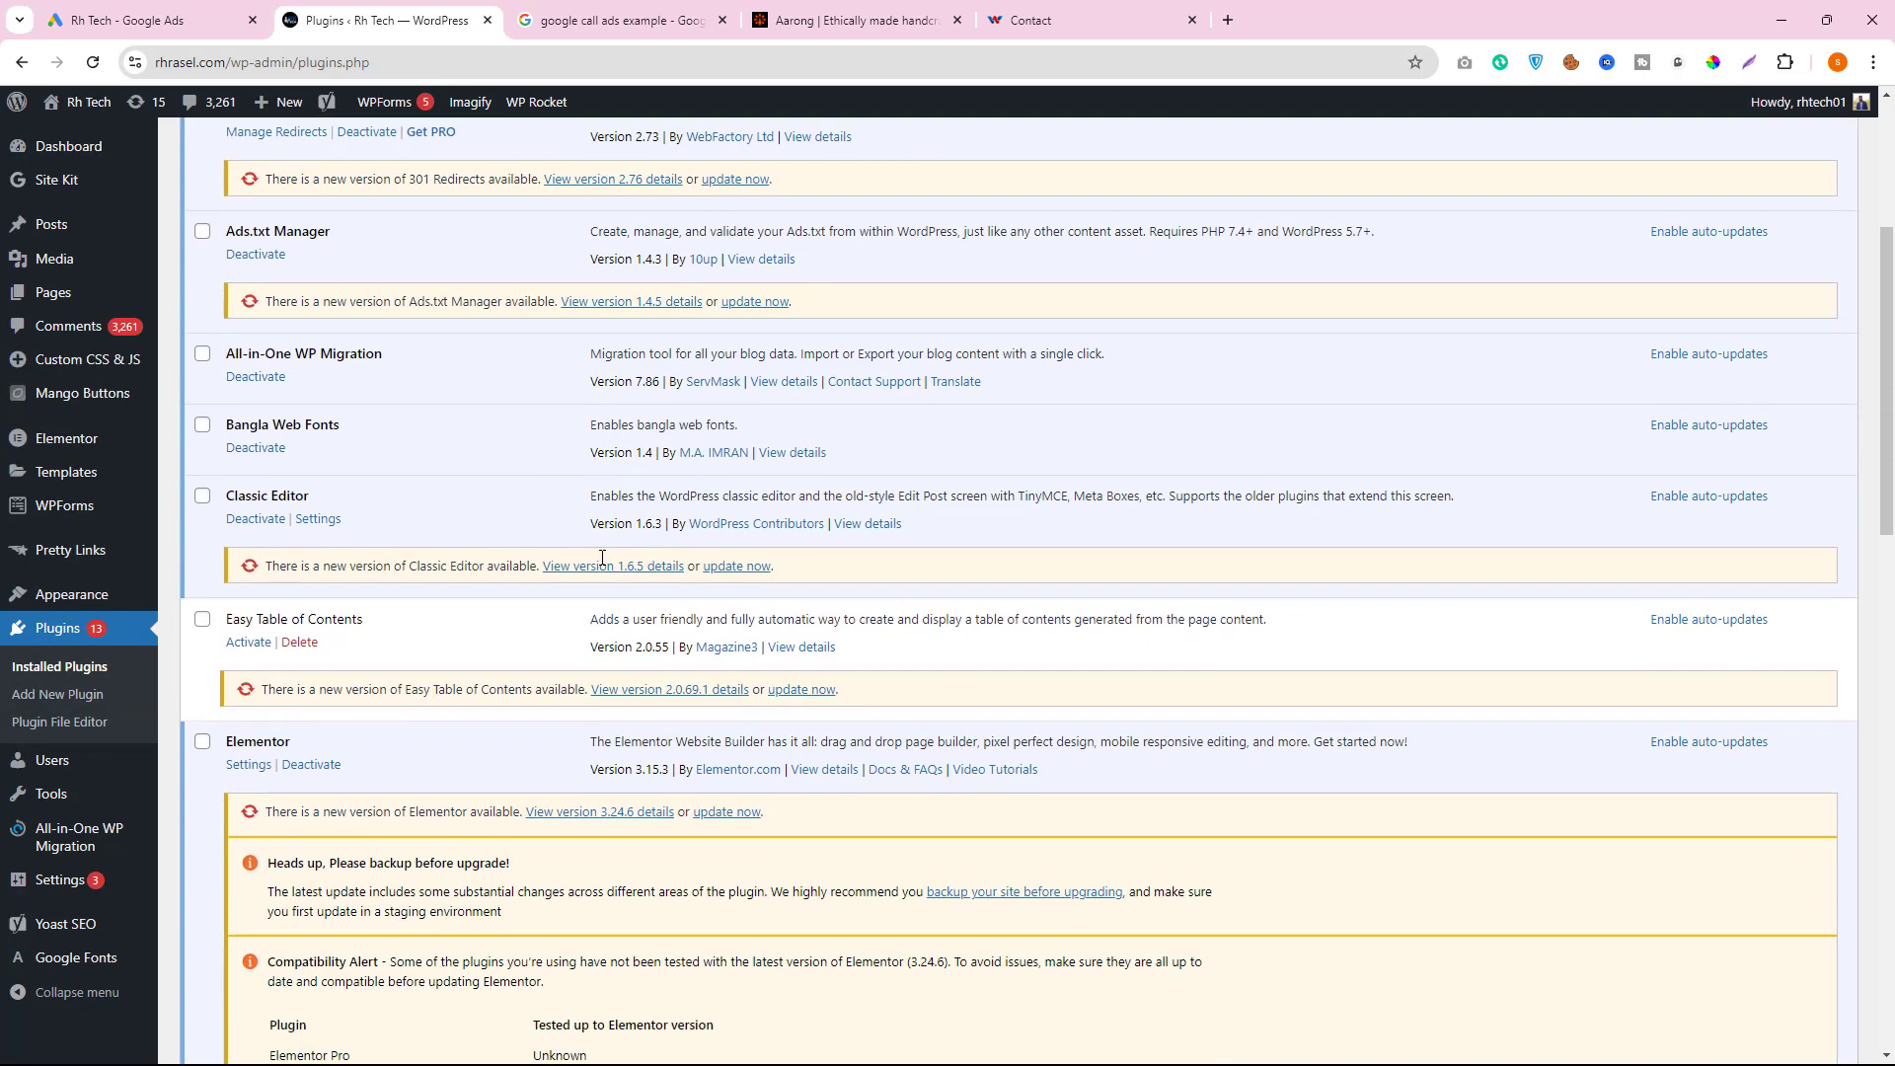
scroll(602, 558, "down", 7)
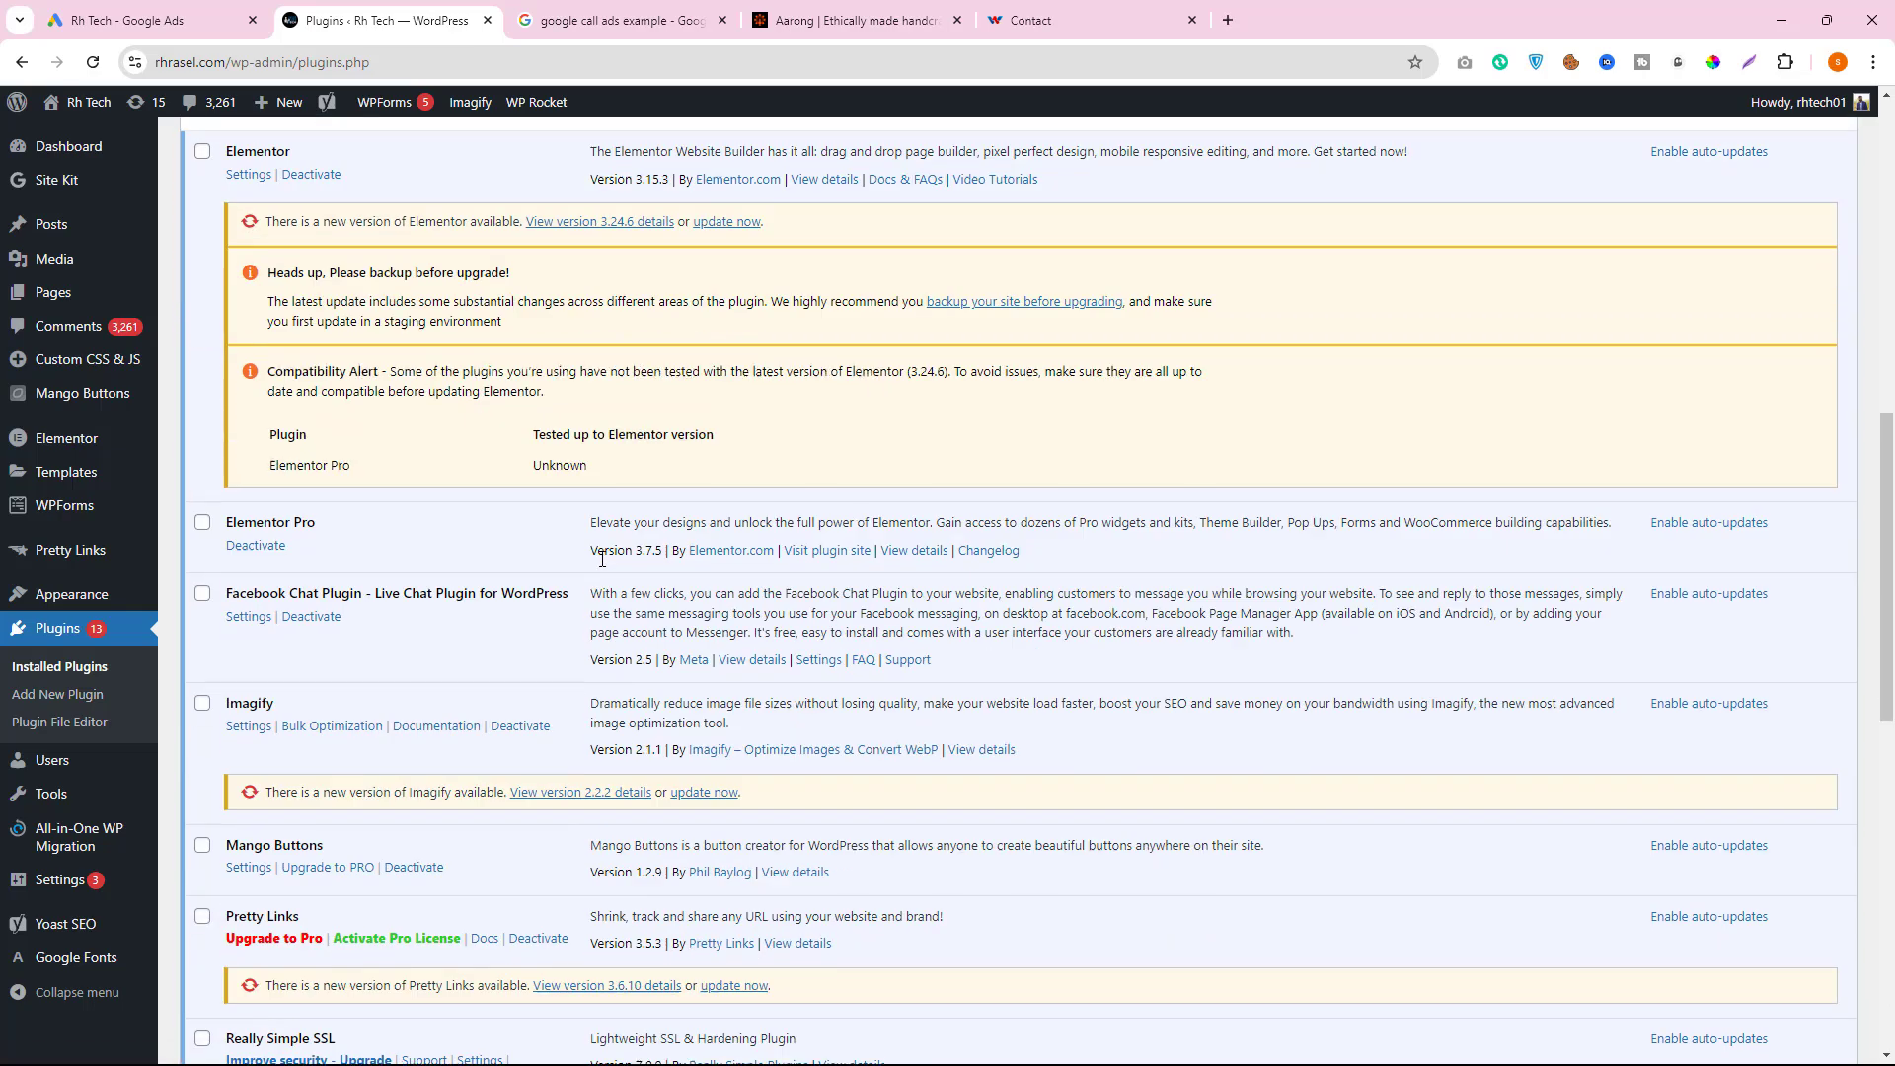
scroll(604, 571, "down", 8)
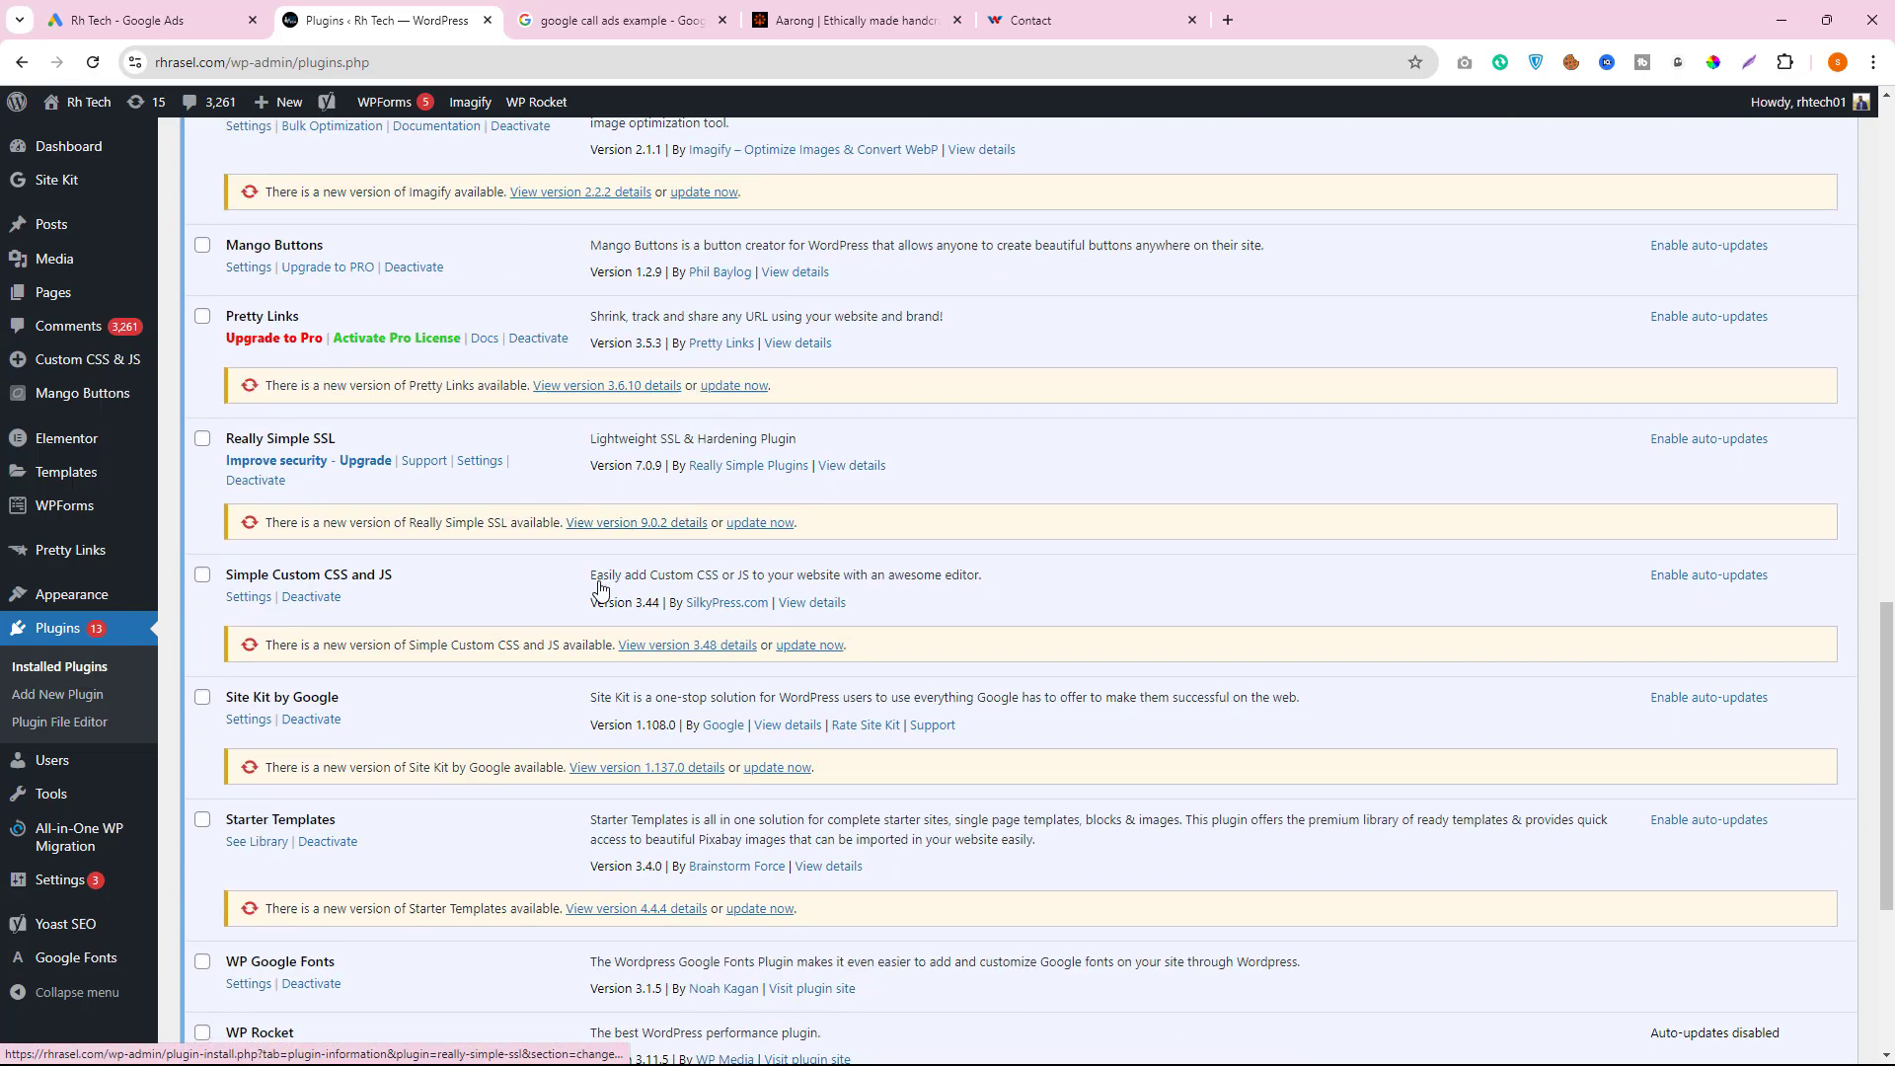
scroll(599, 589, "down", 2)
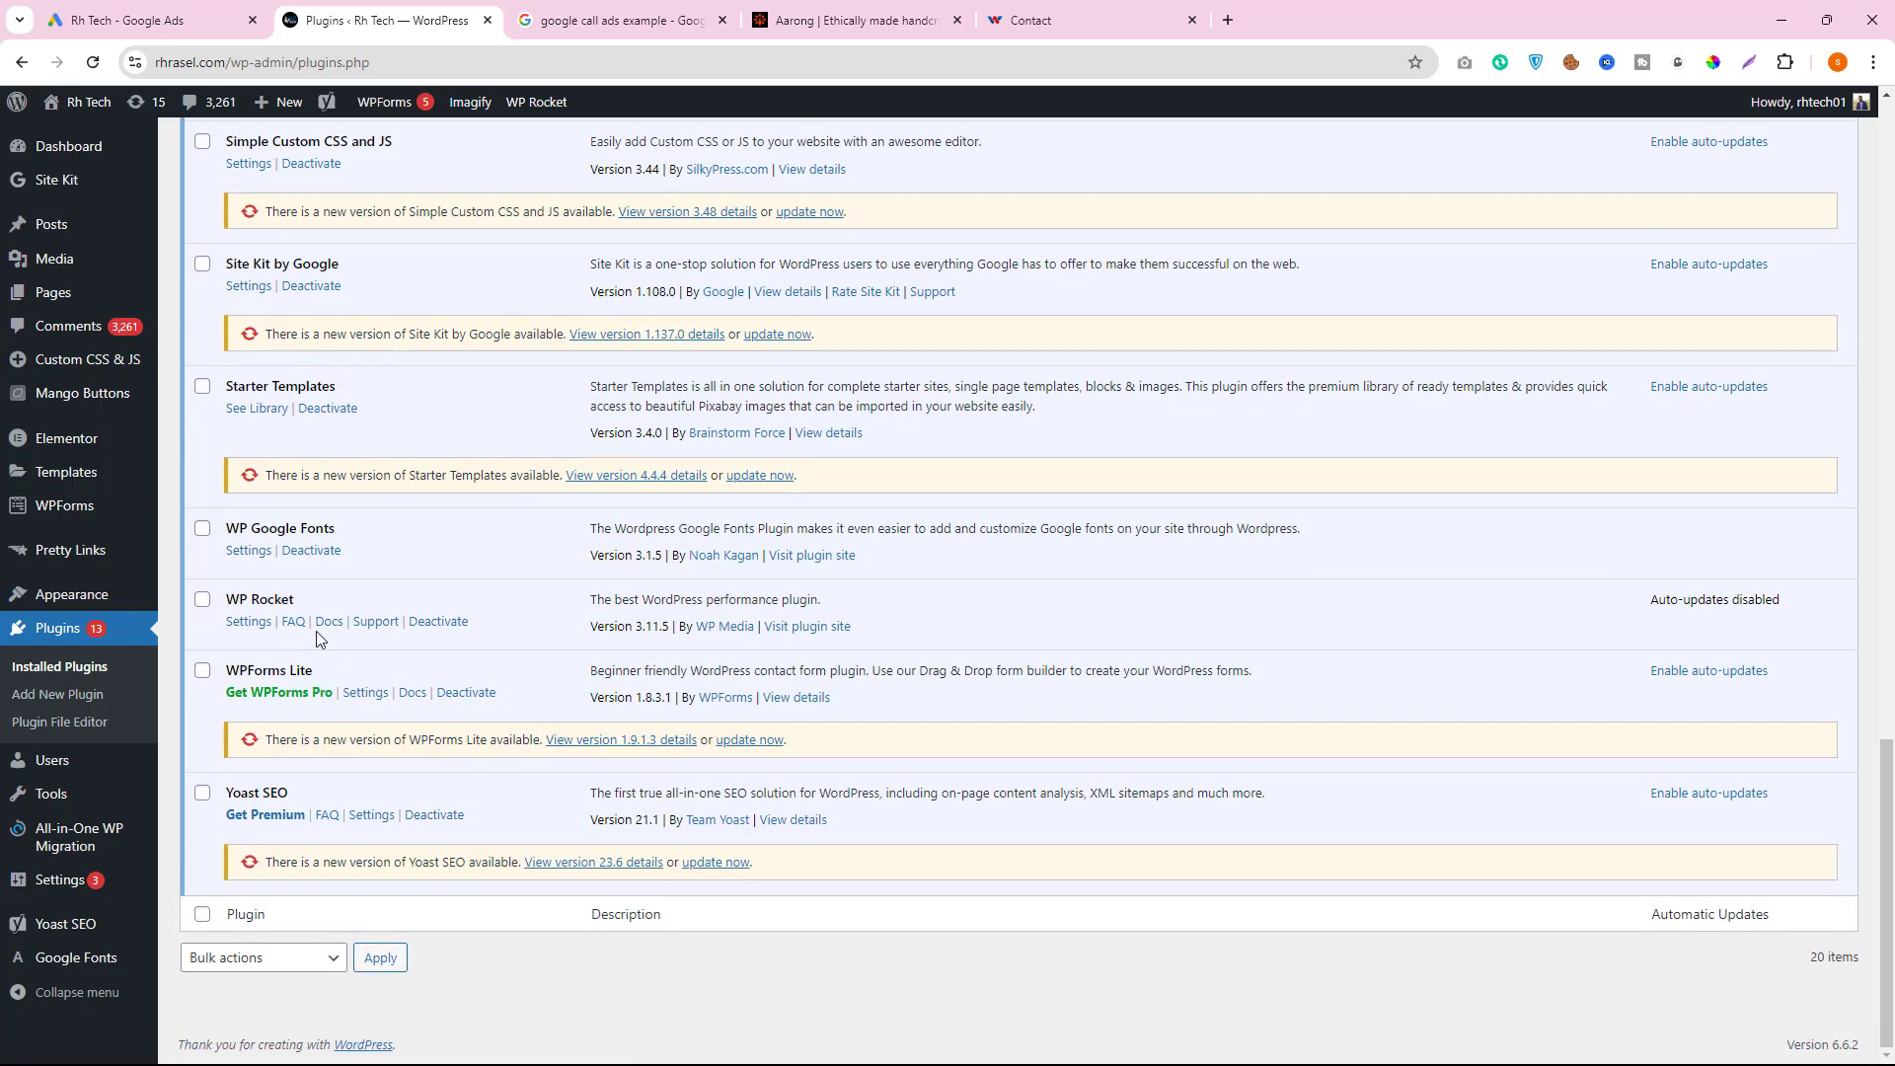
scroll(415, 562, "up", 20)
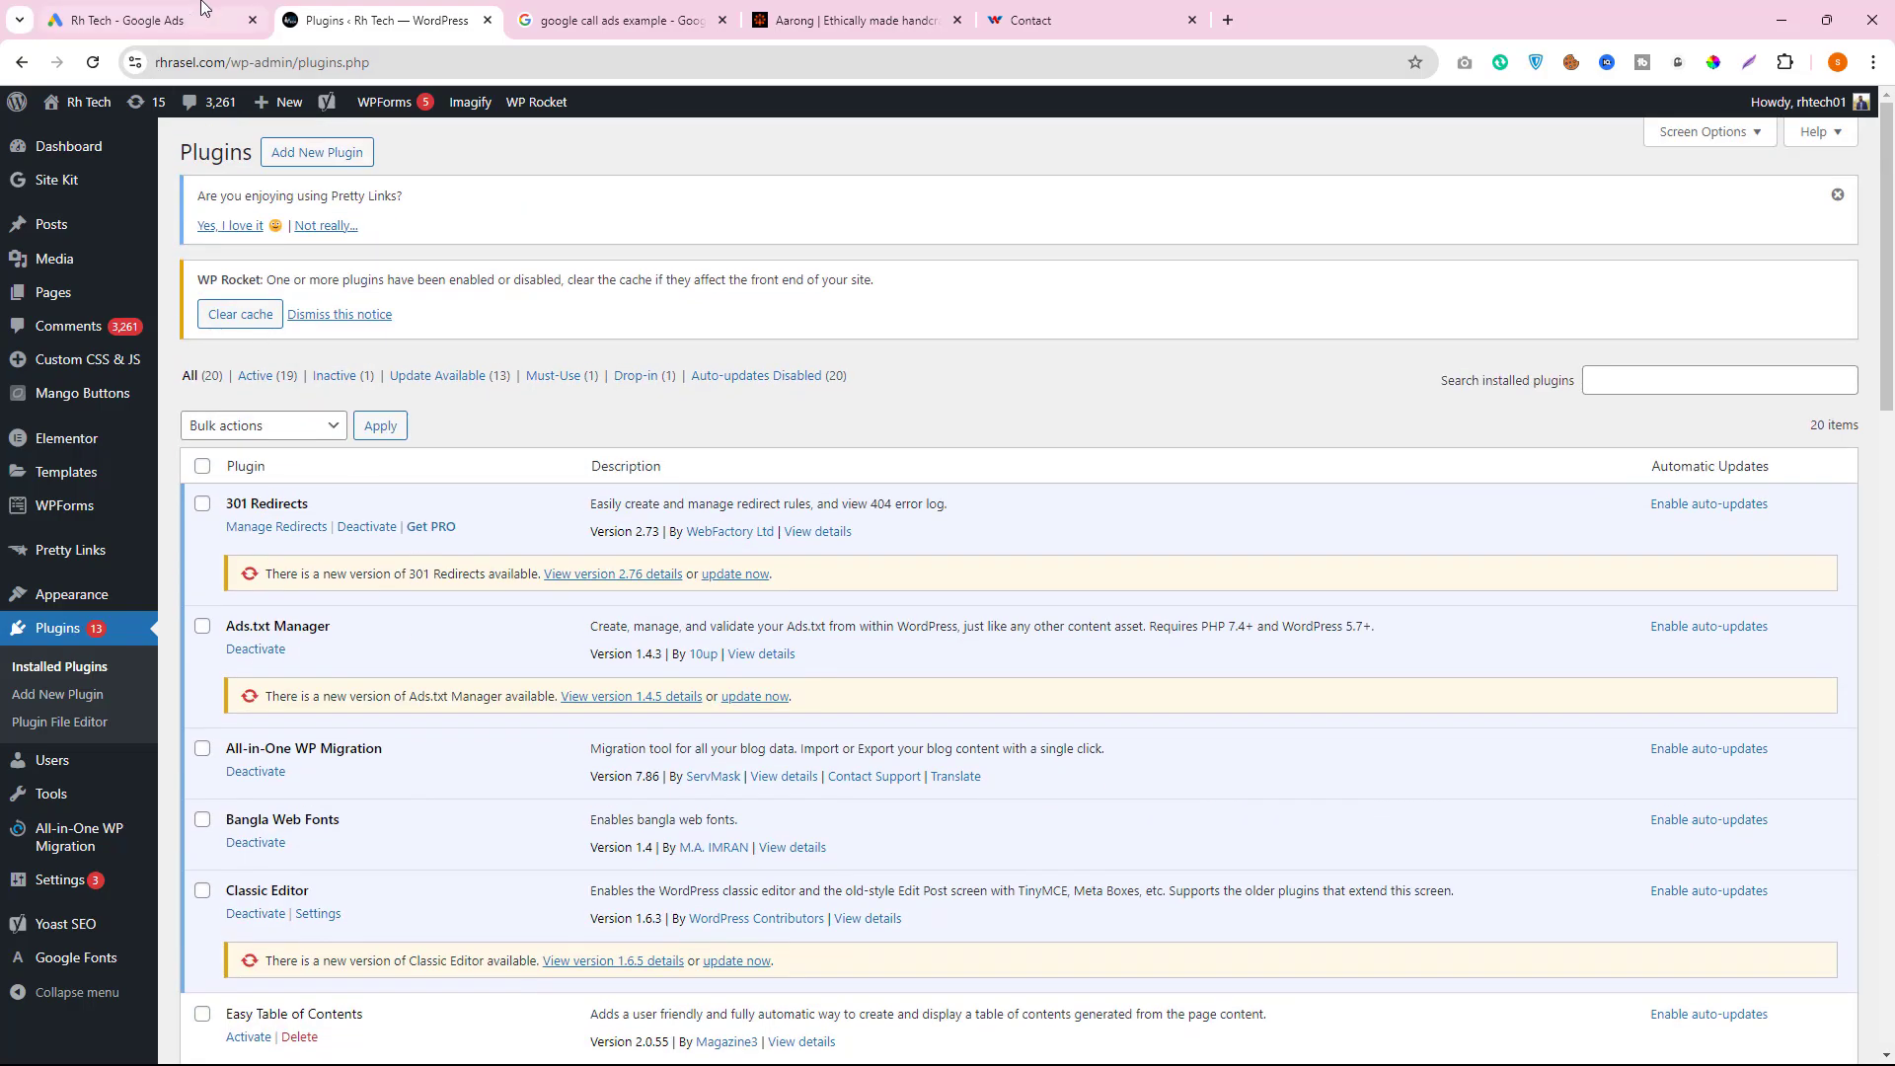
- Return to Google Ads and finish the tag setup for the "Calls to a phone number on your website" conversion action
left_click(155, 12)
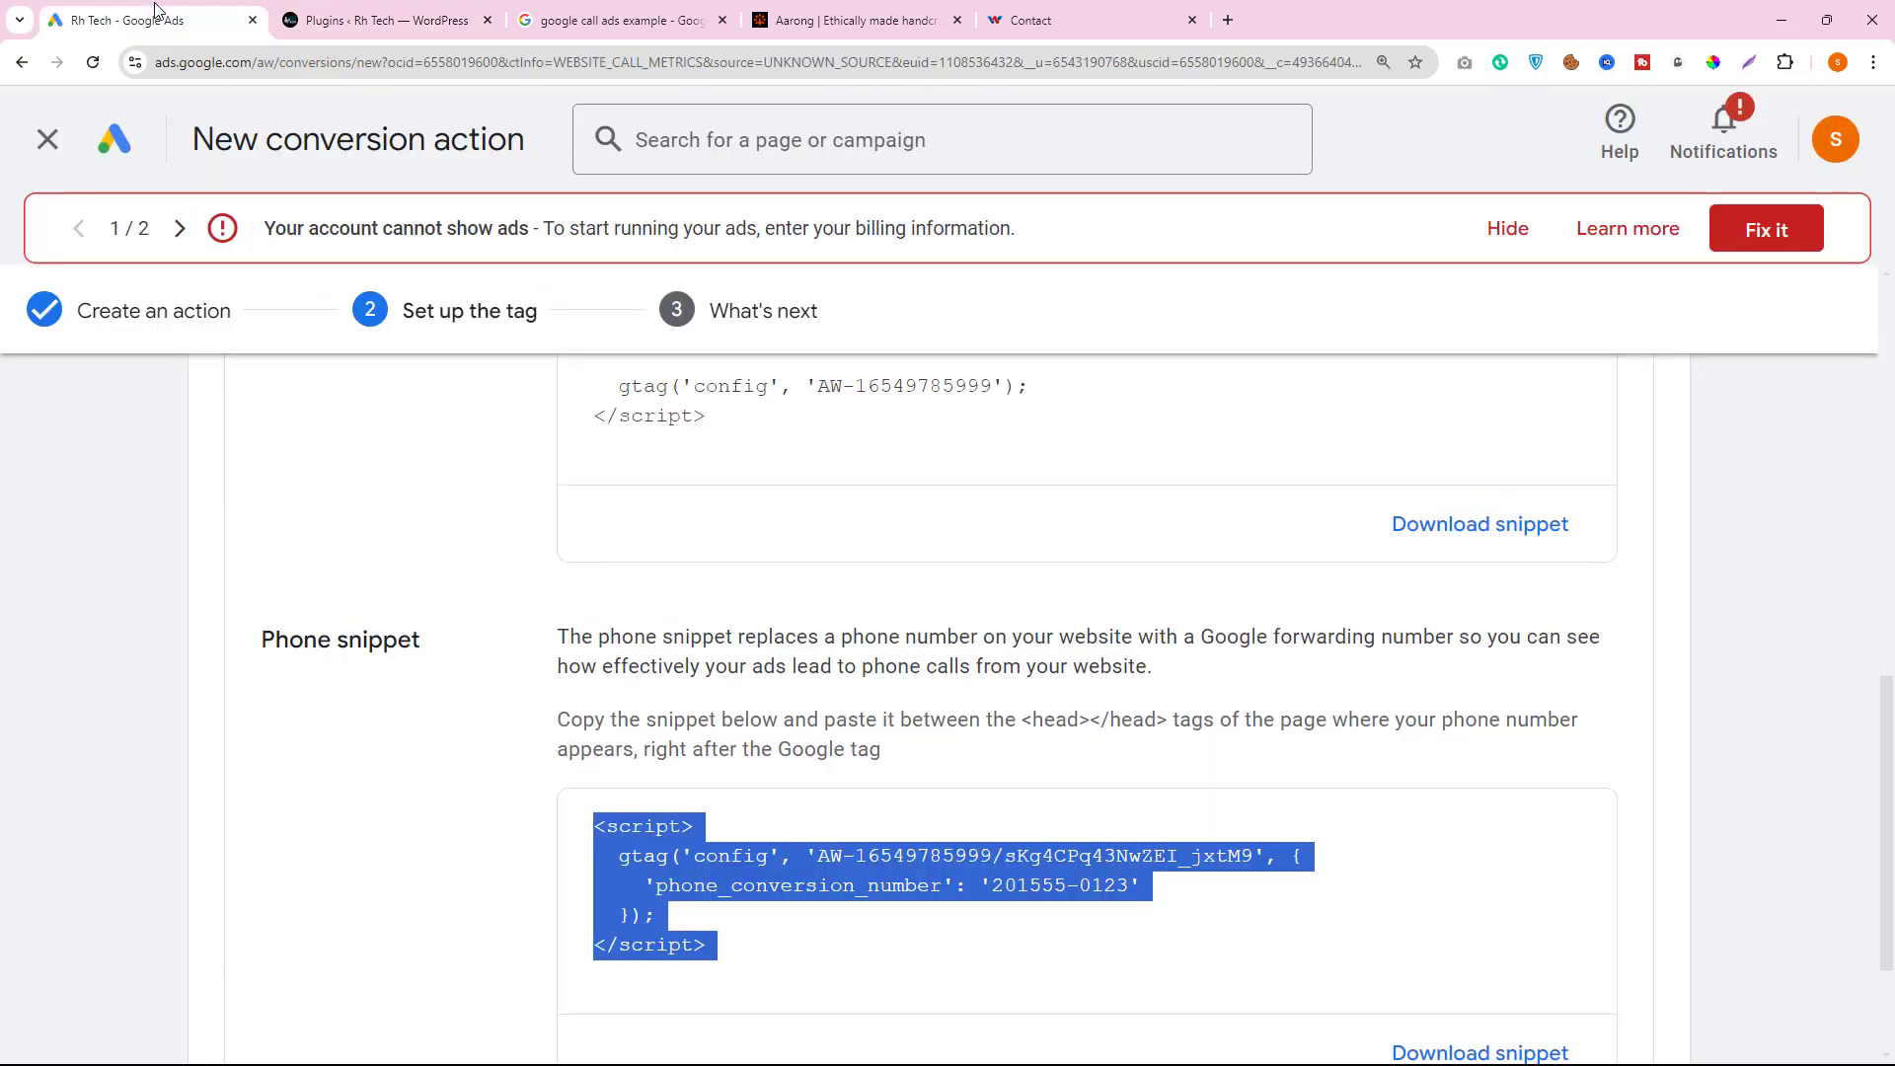
scroll(474, 691, "down", 2)
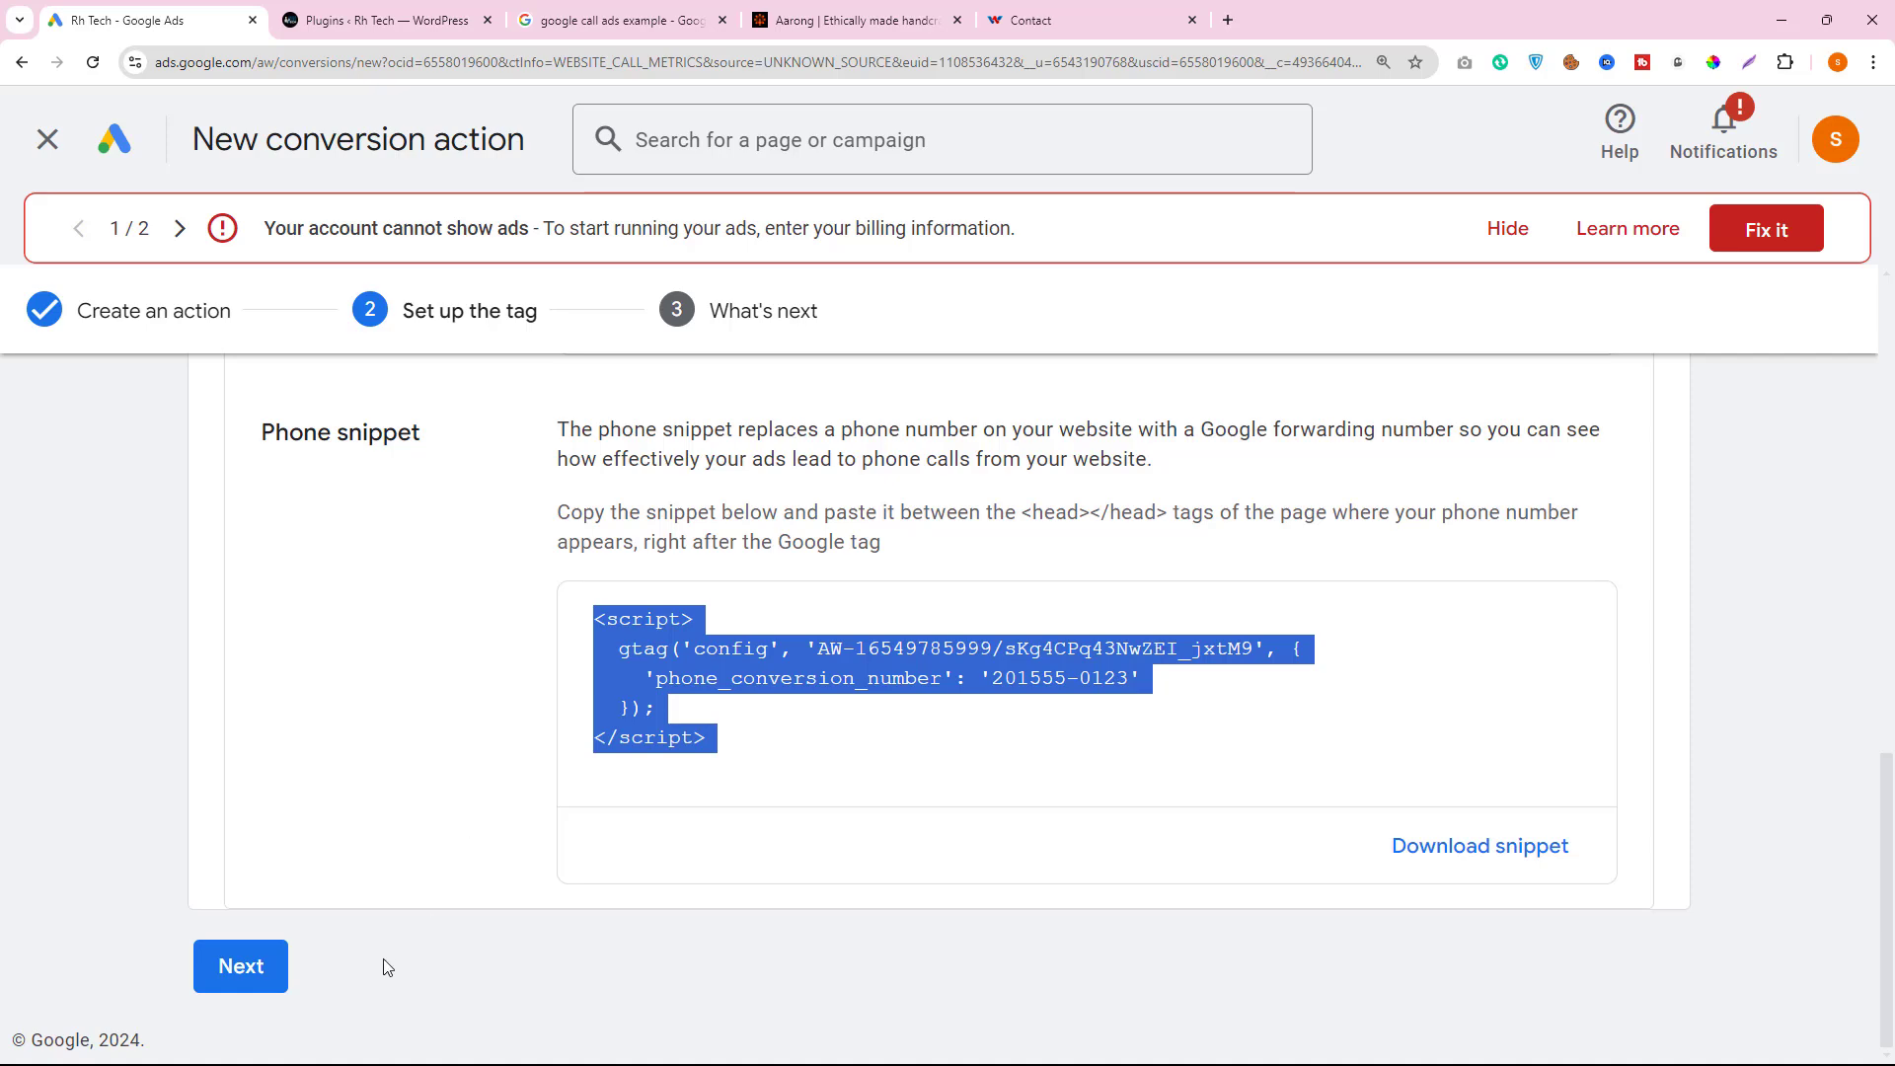
left_click(239, 989)
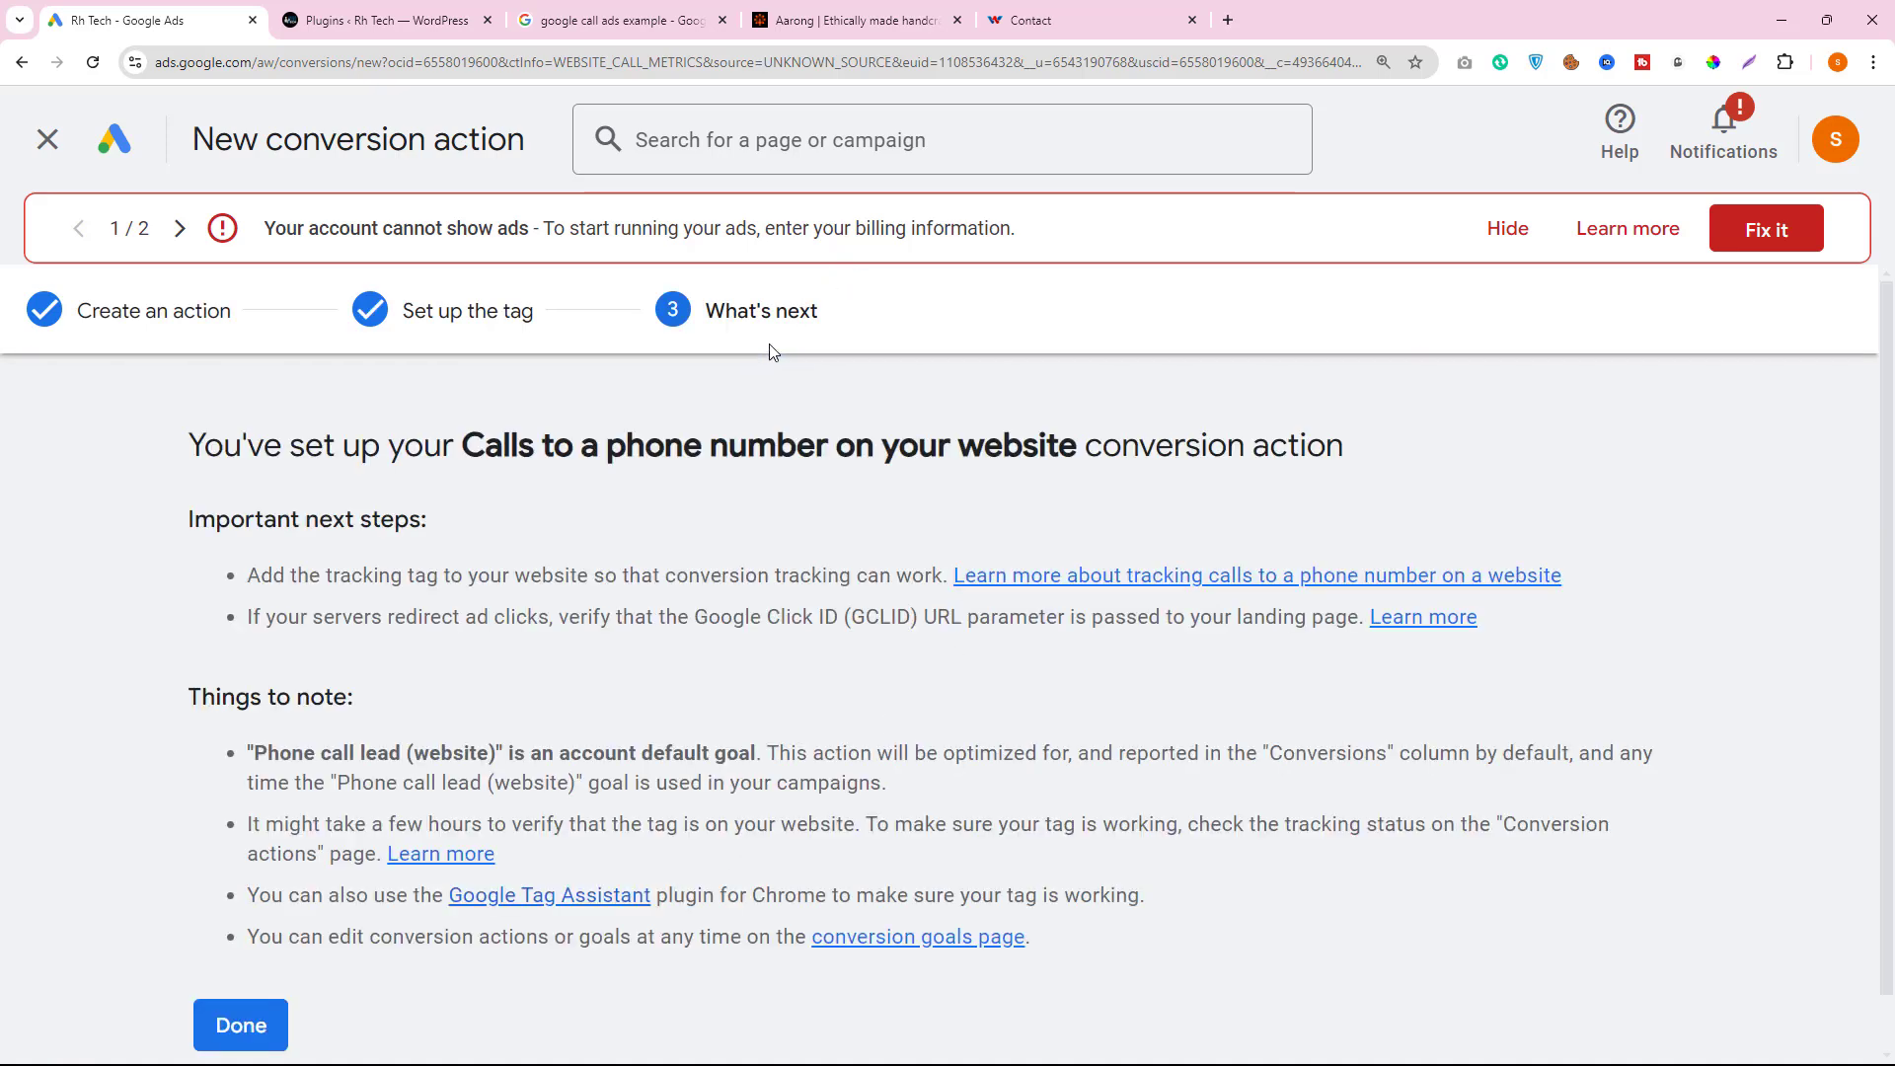
scroll(735, 651, "down", 1)
left_click(264, 967)
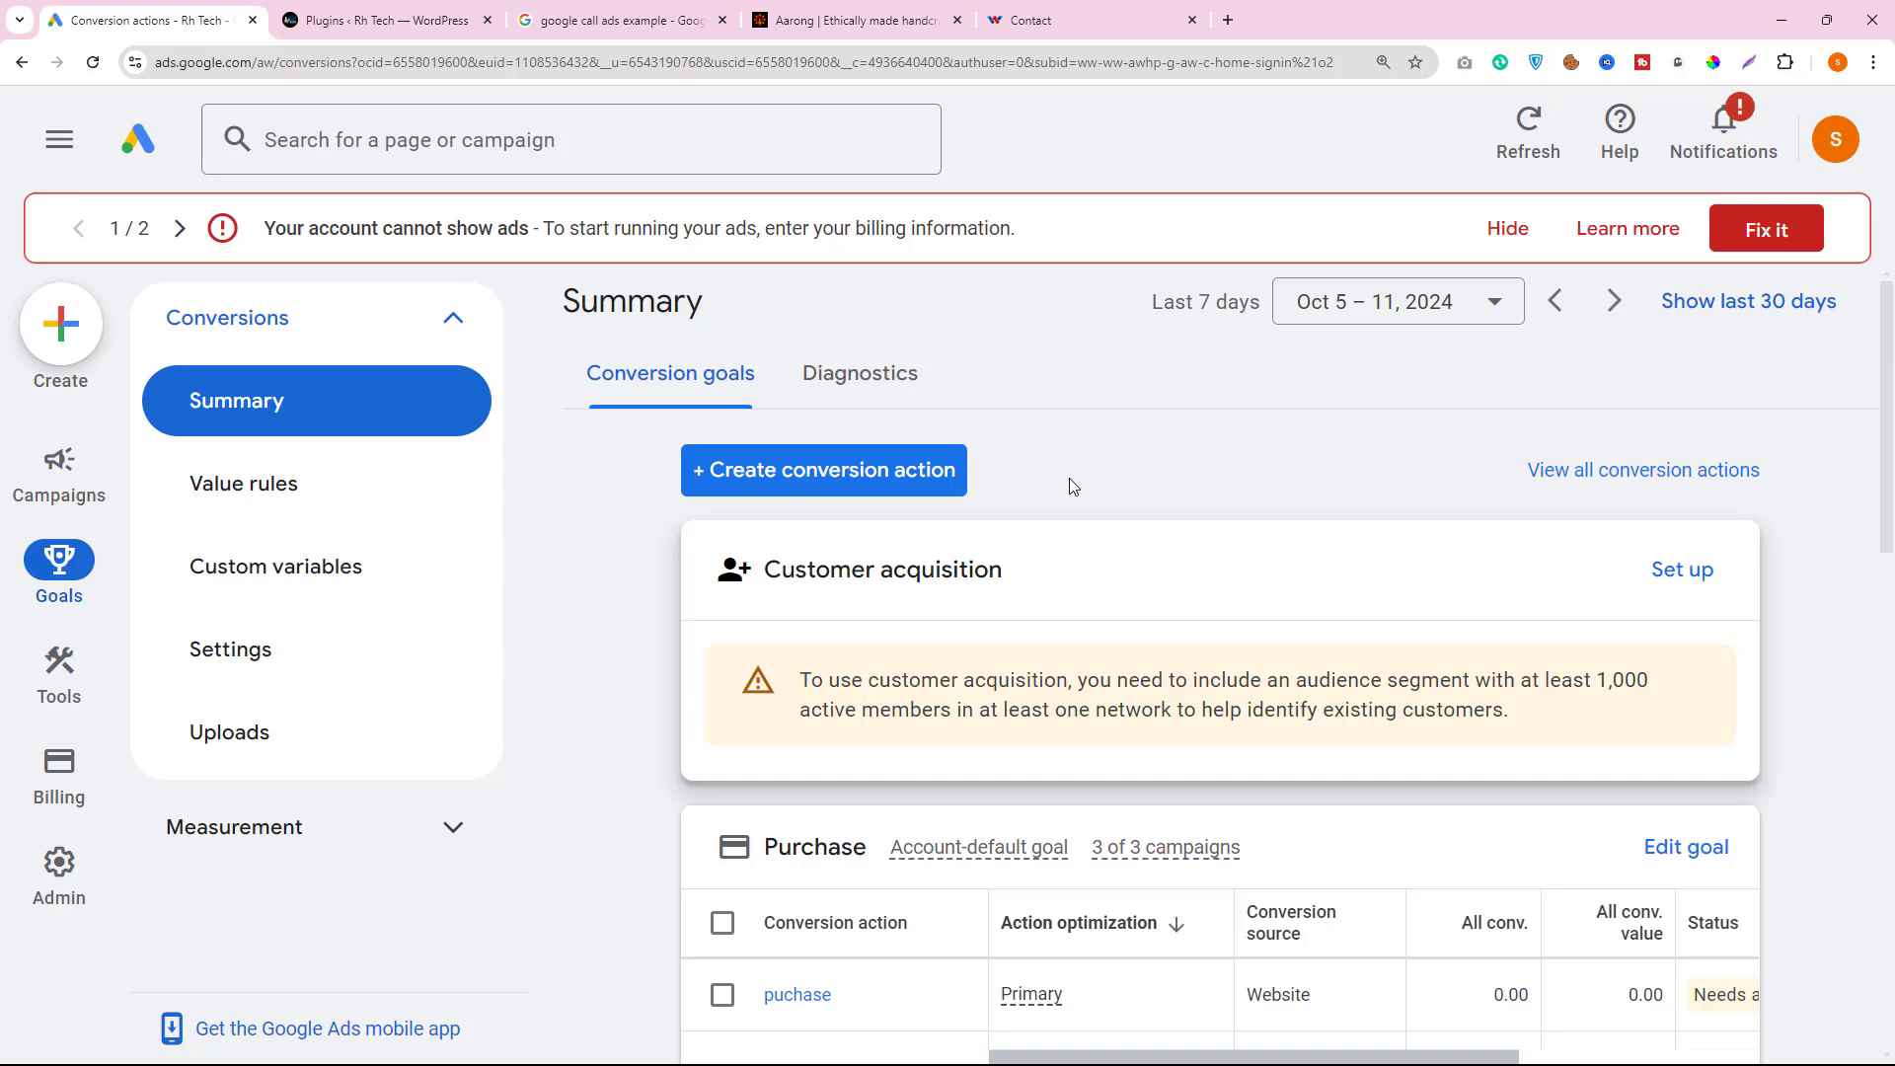
- Start a new phone calls conversion action with "Clicks on your number on your mobile website" as the source
left_click(775, 472)
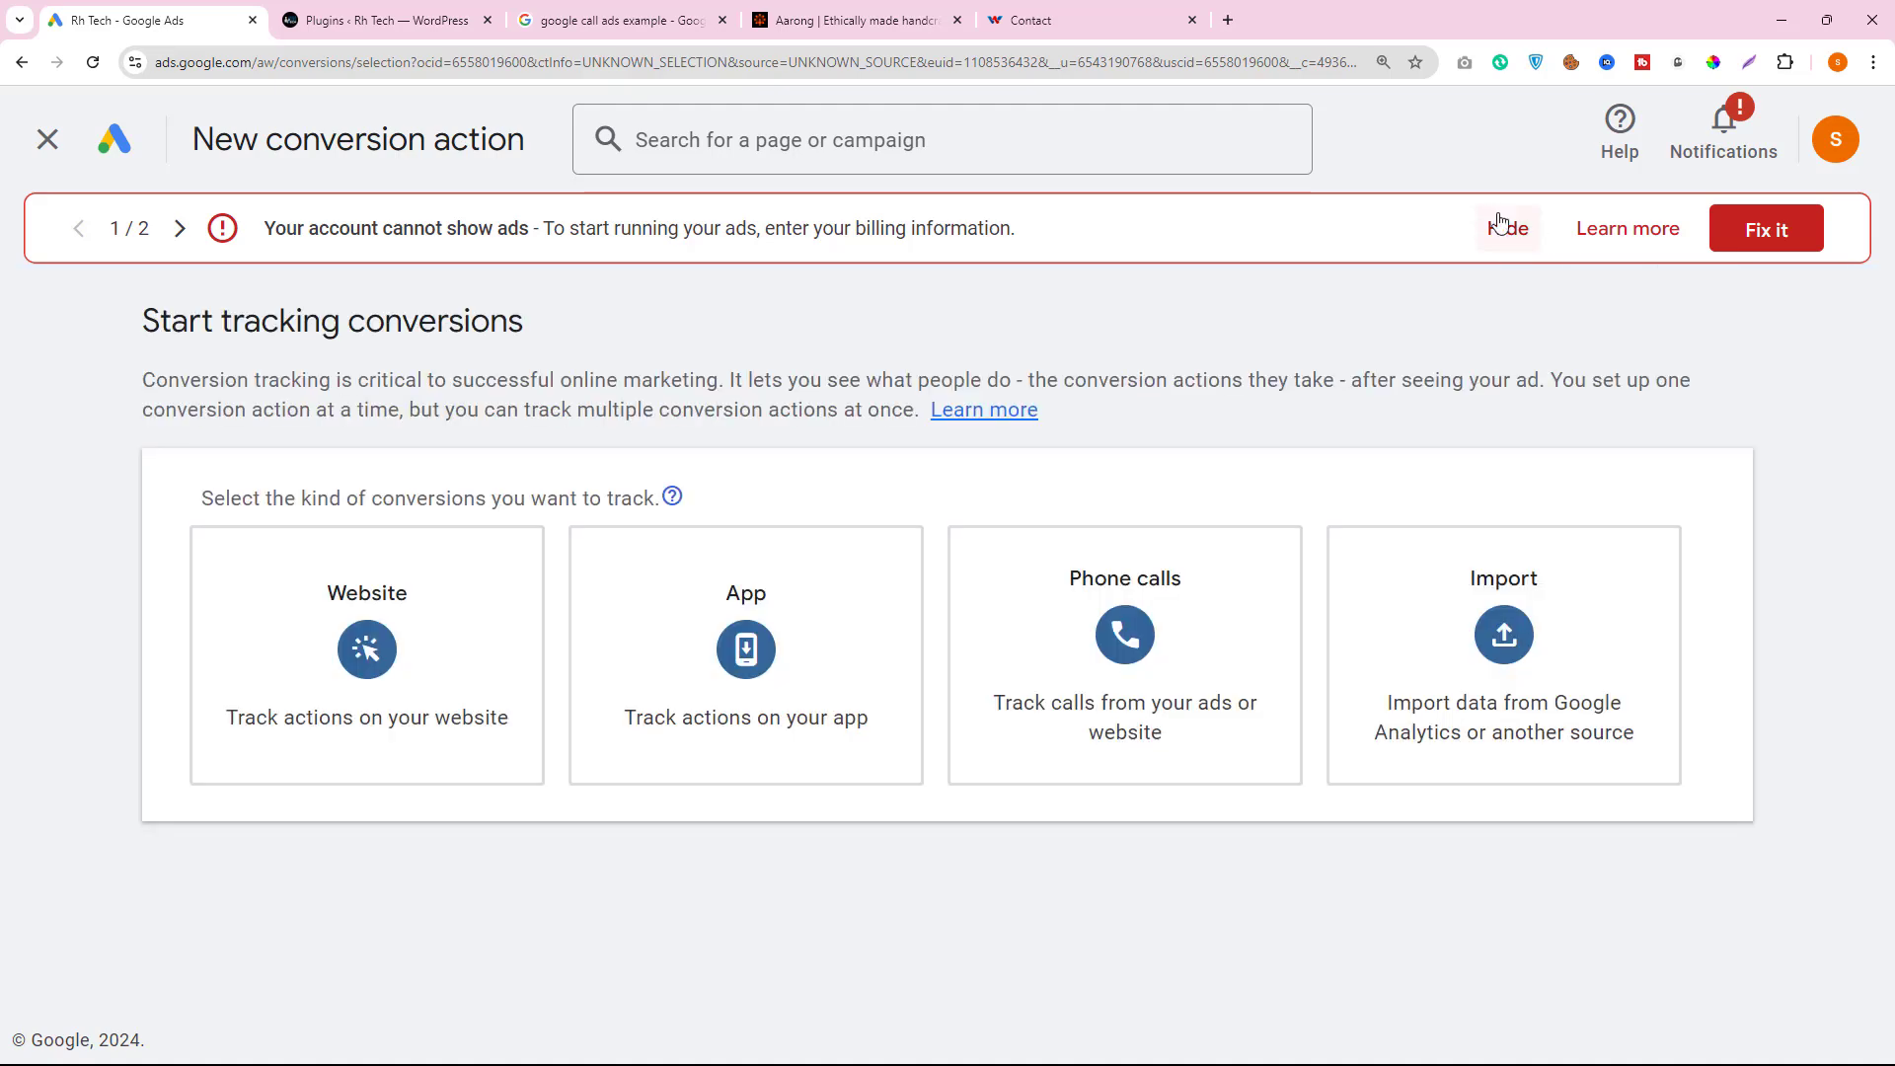
left_click(1092, 655)
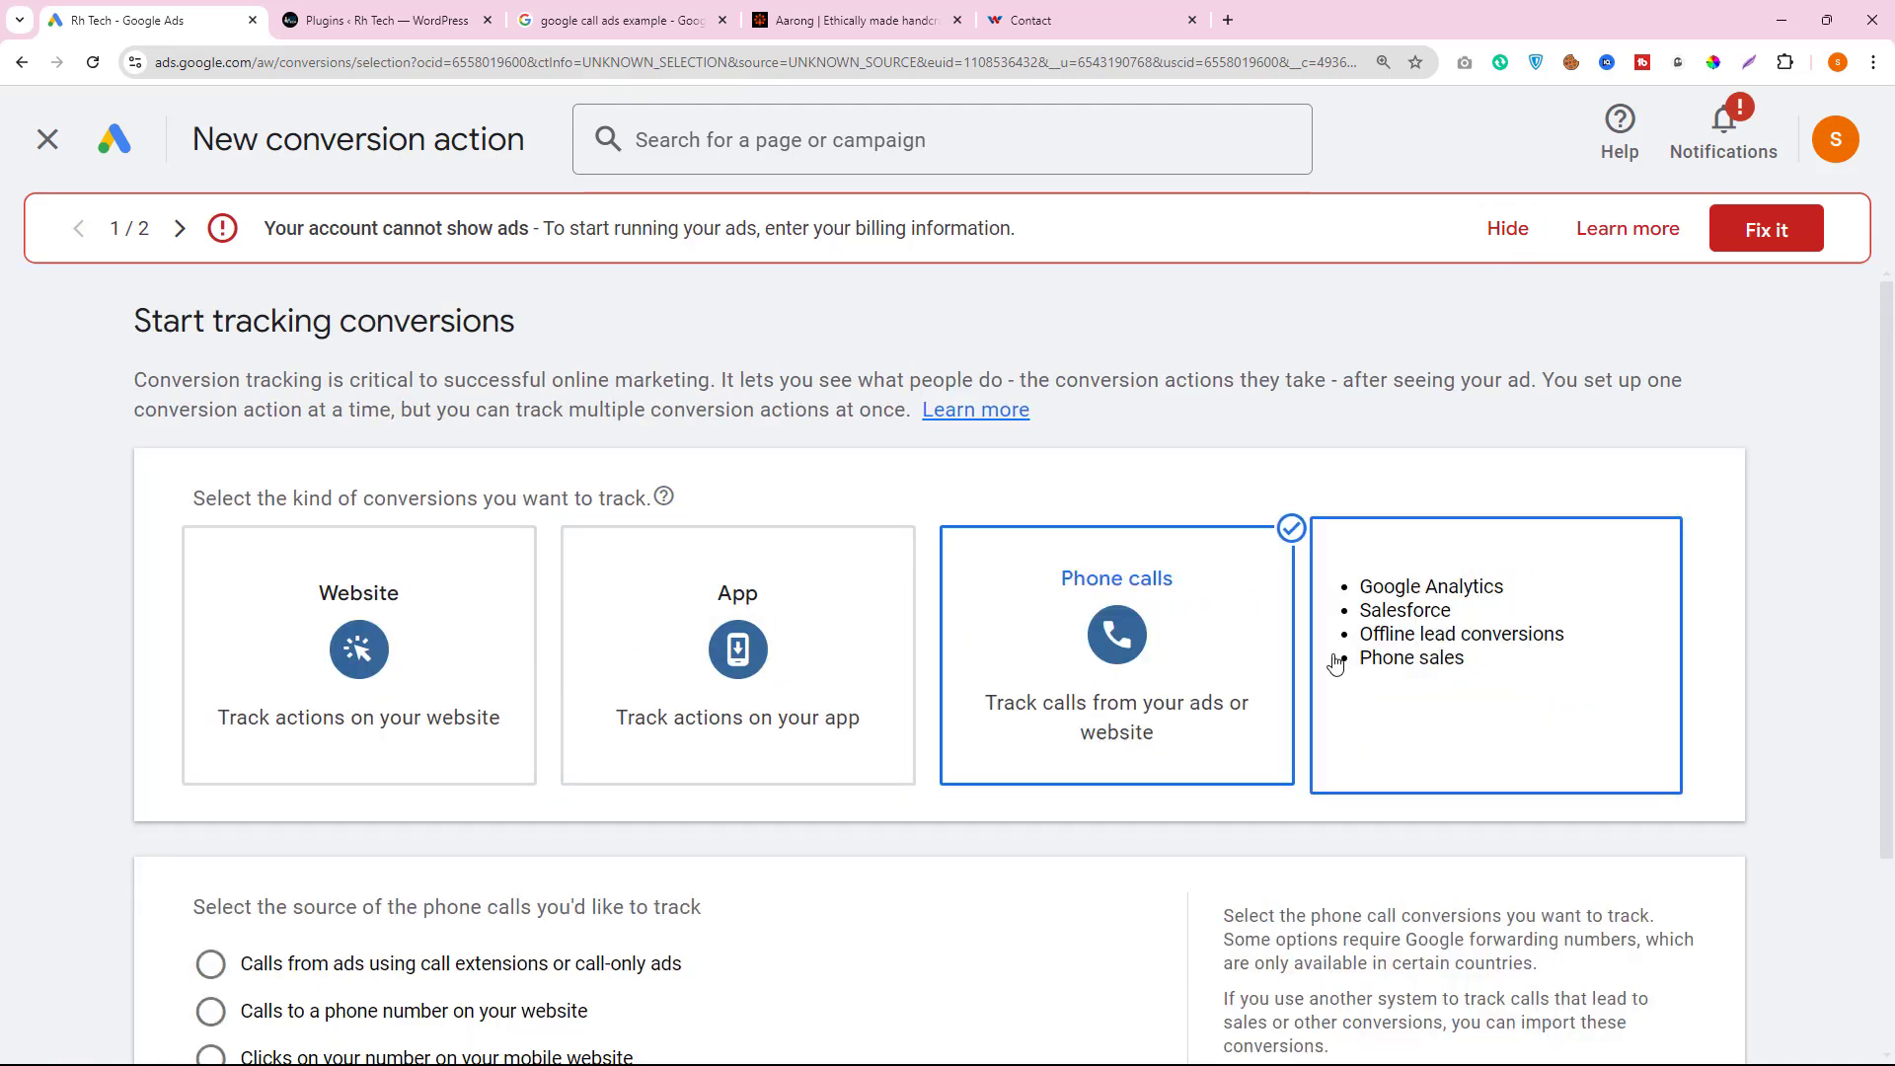
scroll(659, 848, "down", 3)
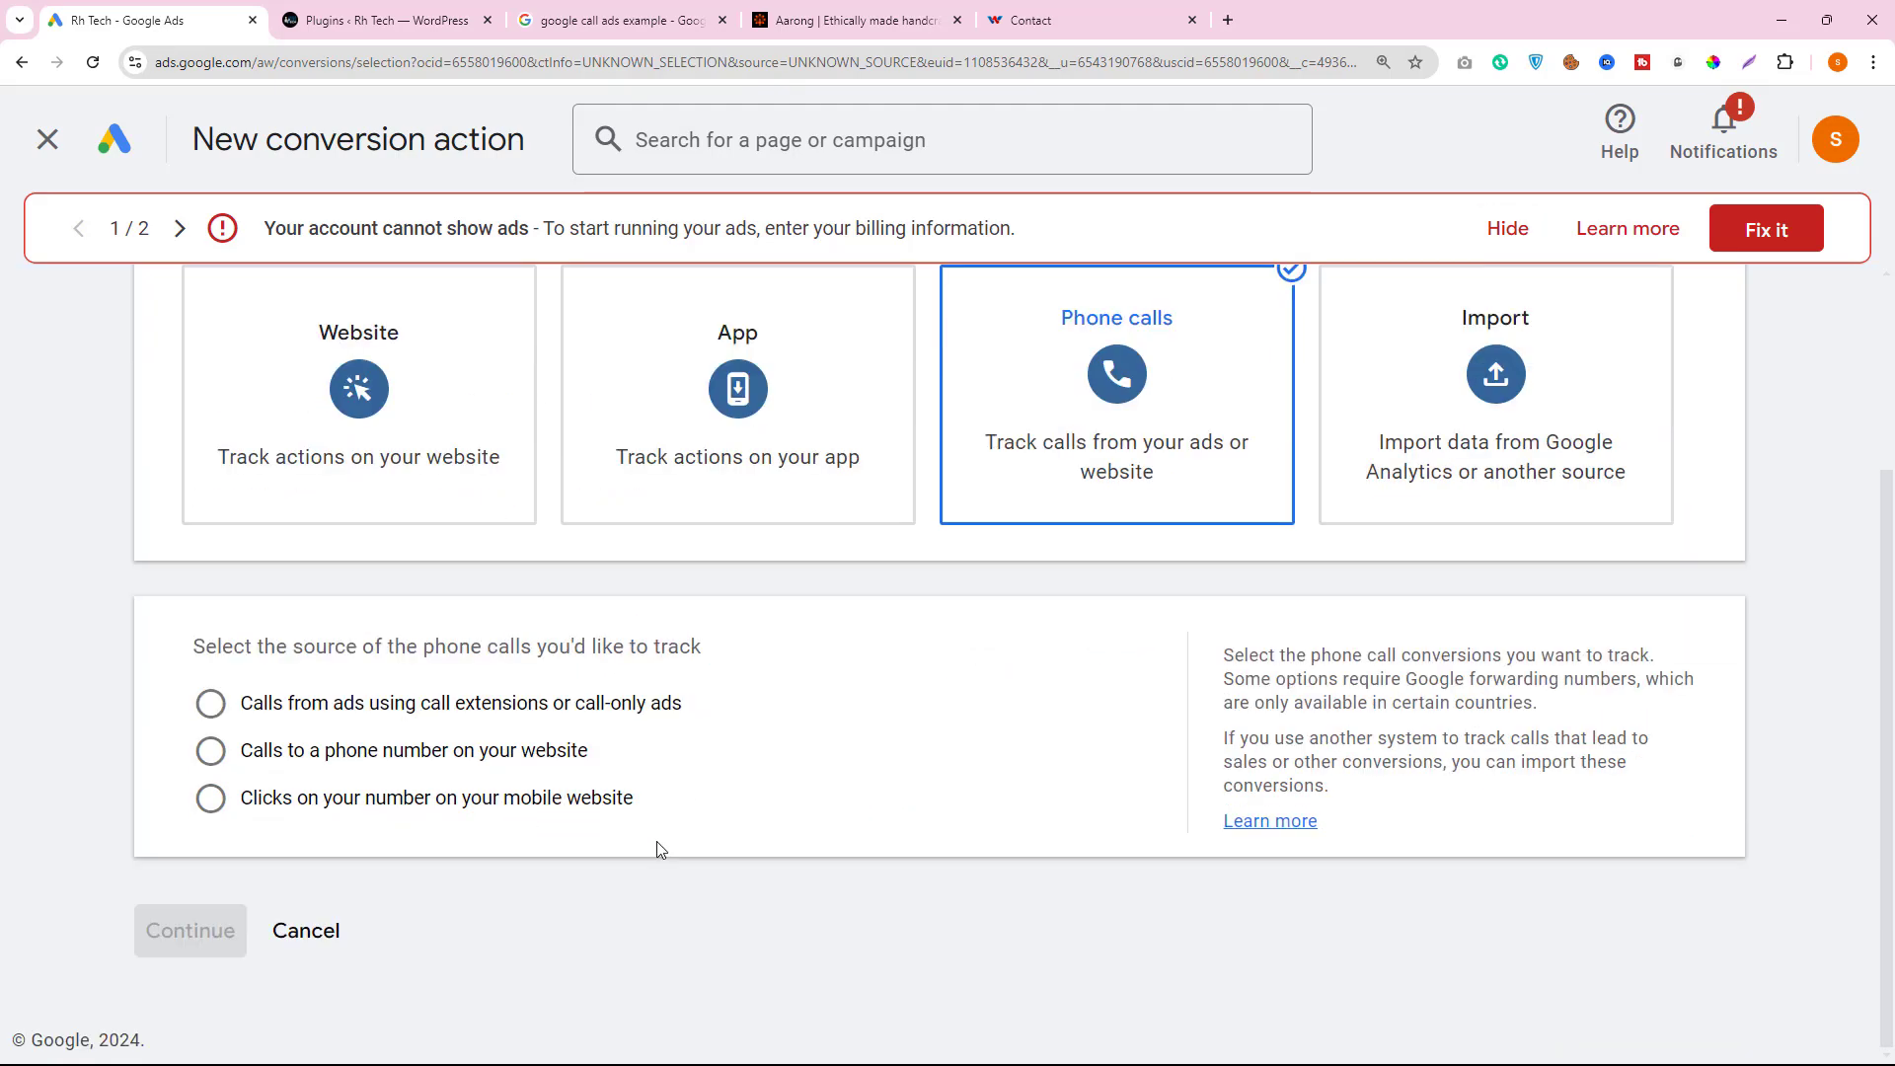
left_click_drag(652, 817, 229, 819)
left_click(217, 805)
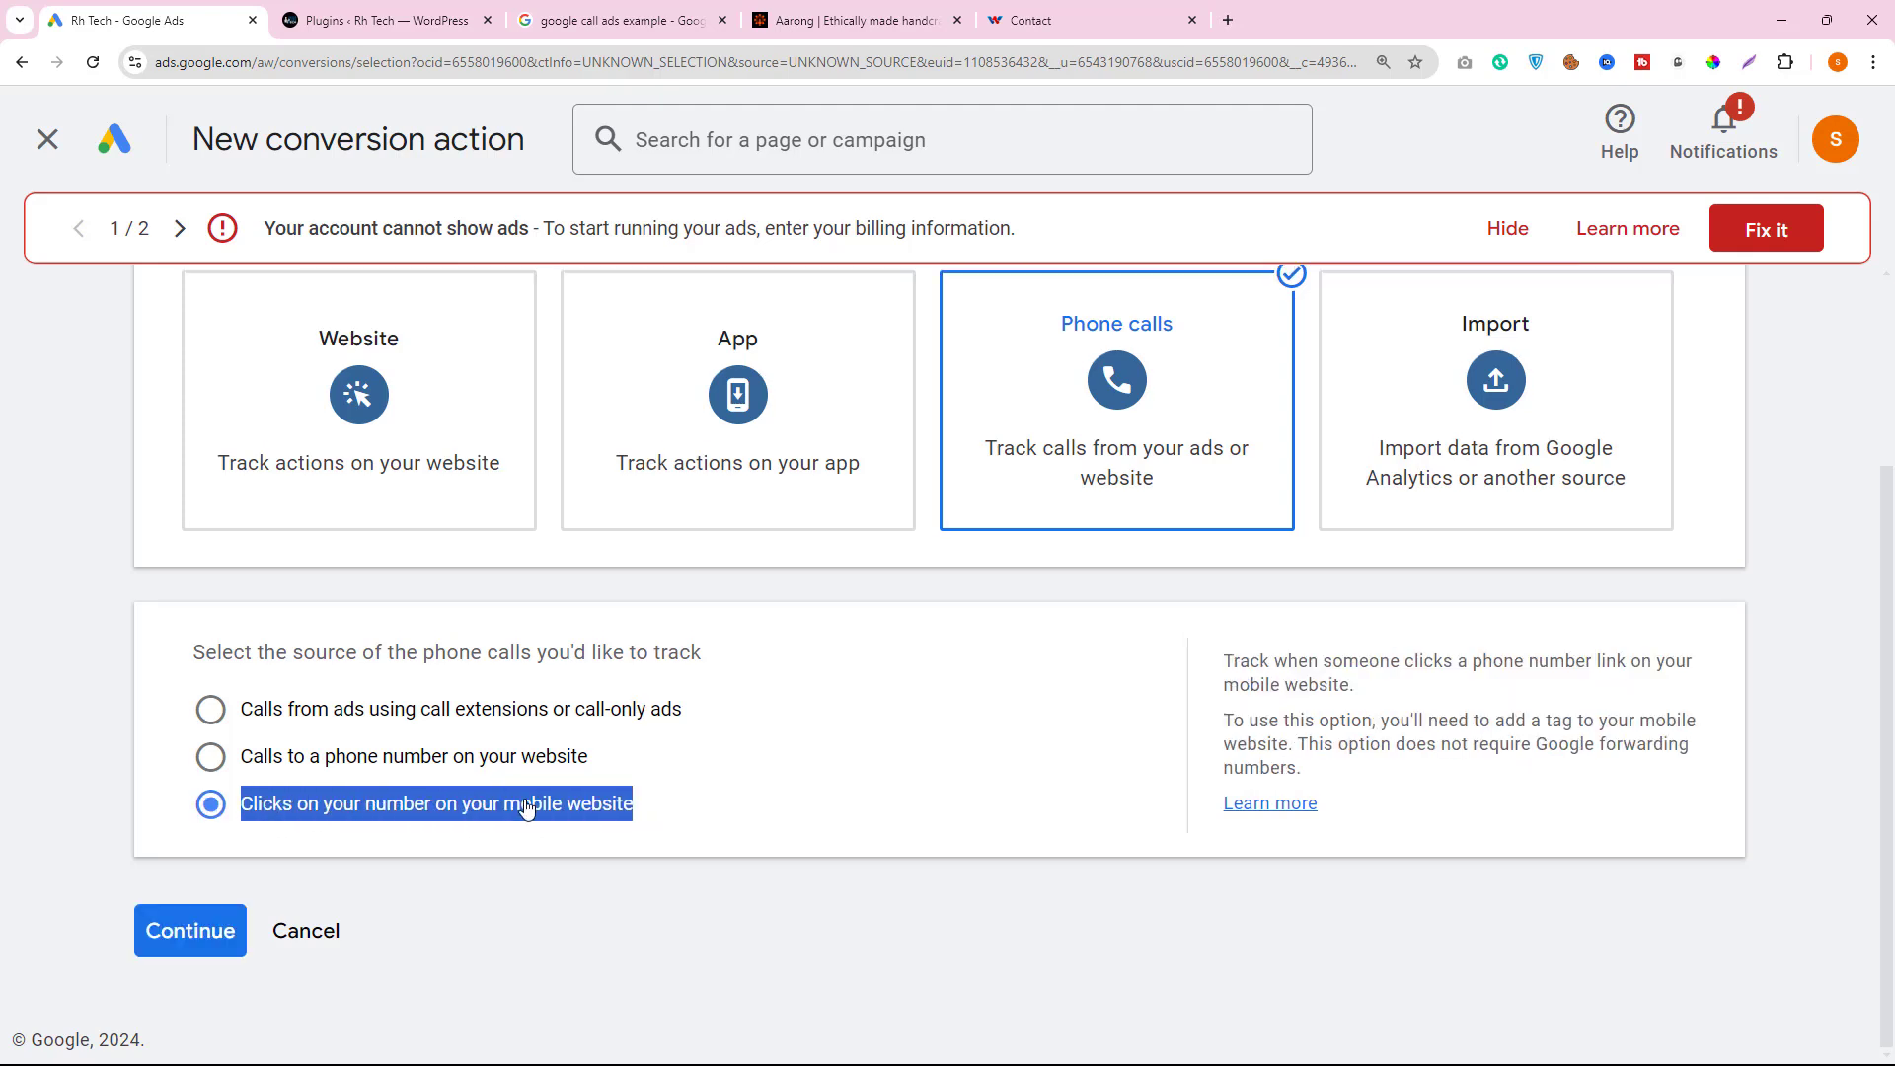
left_click(209, 931)
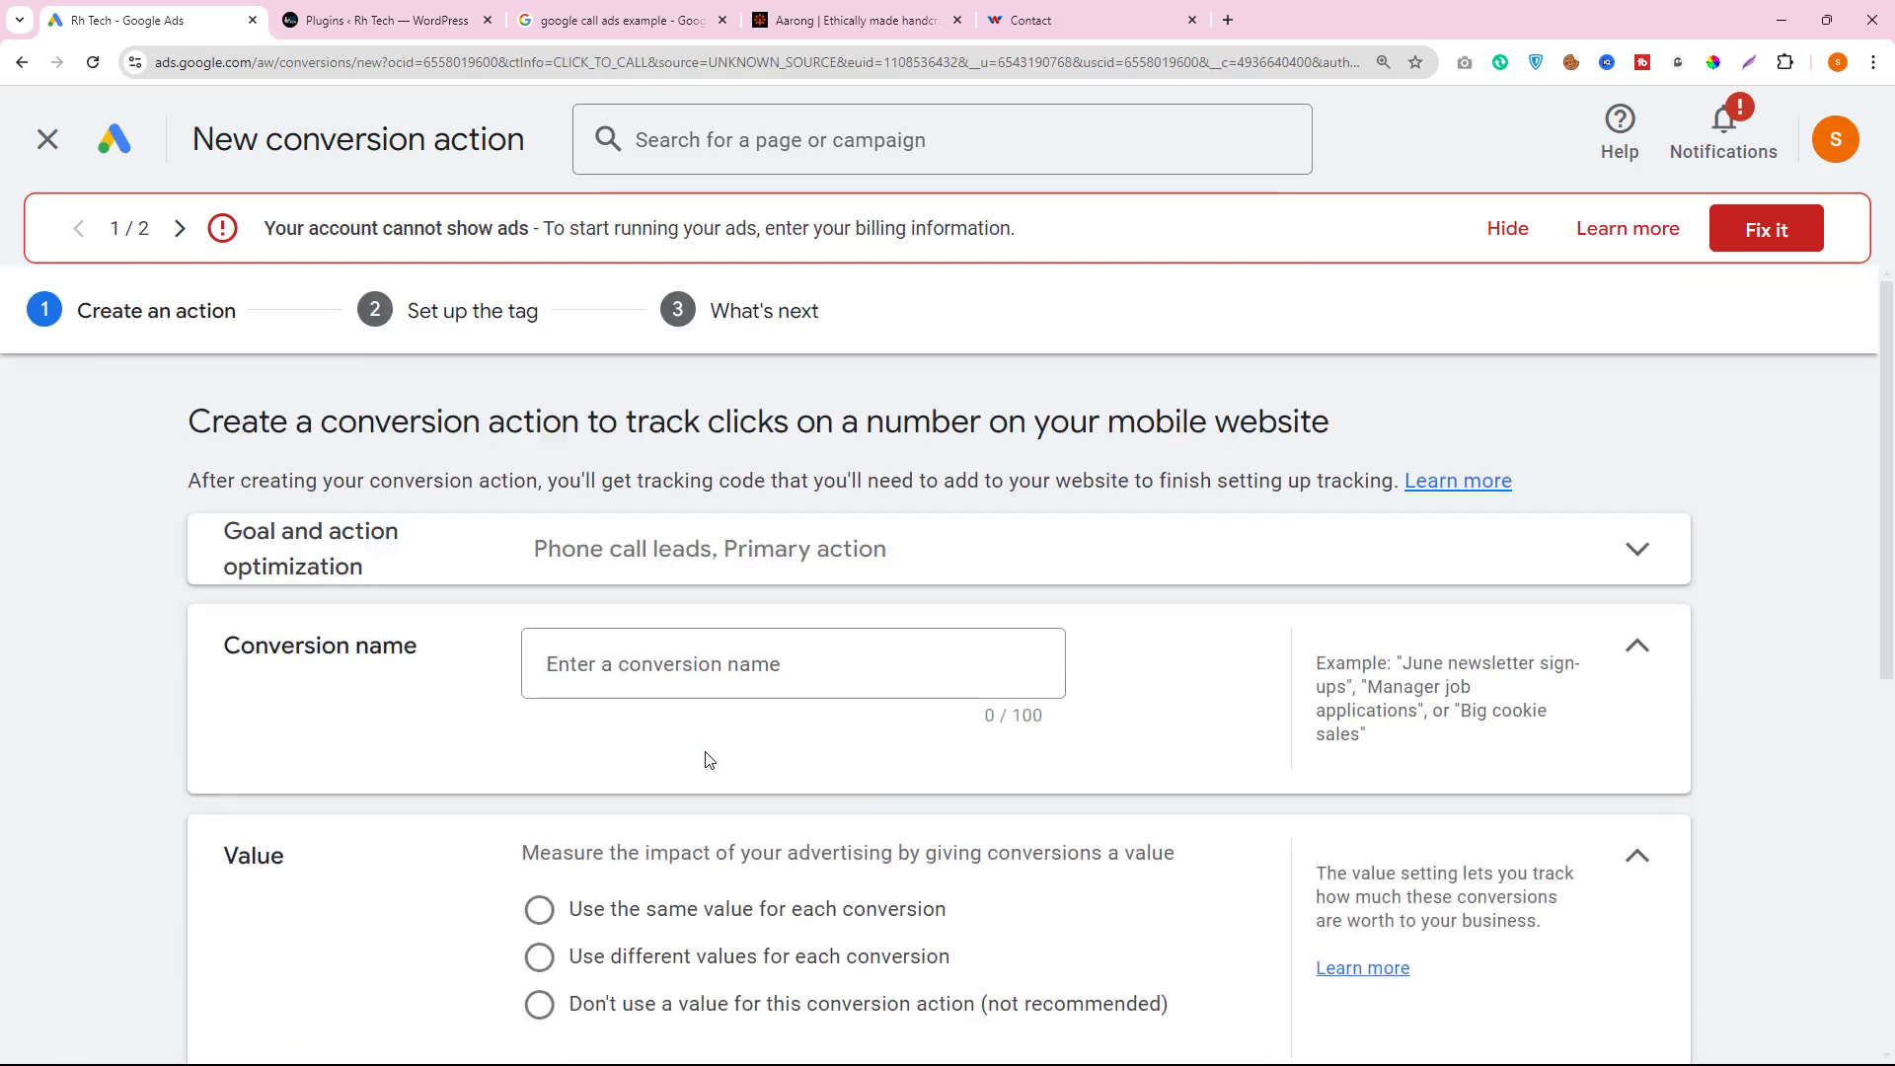
left_click(668, 664)
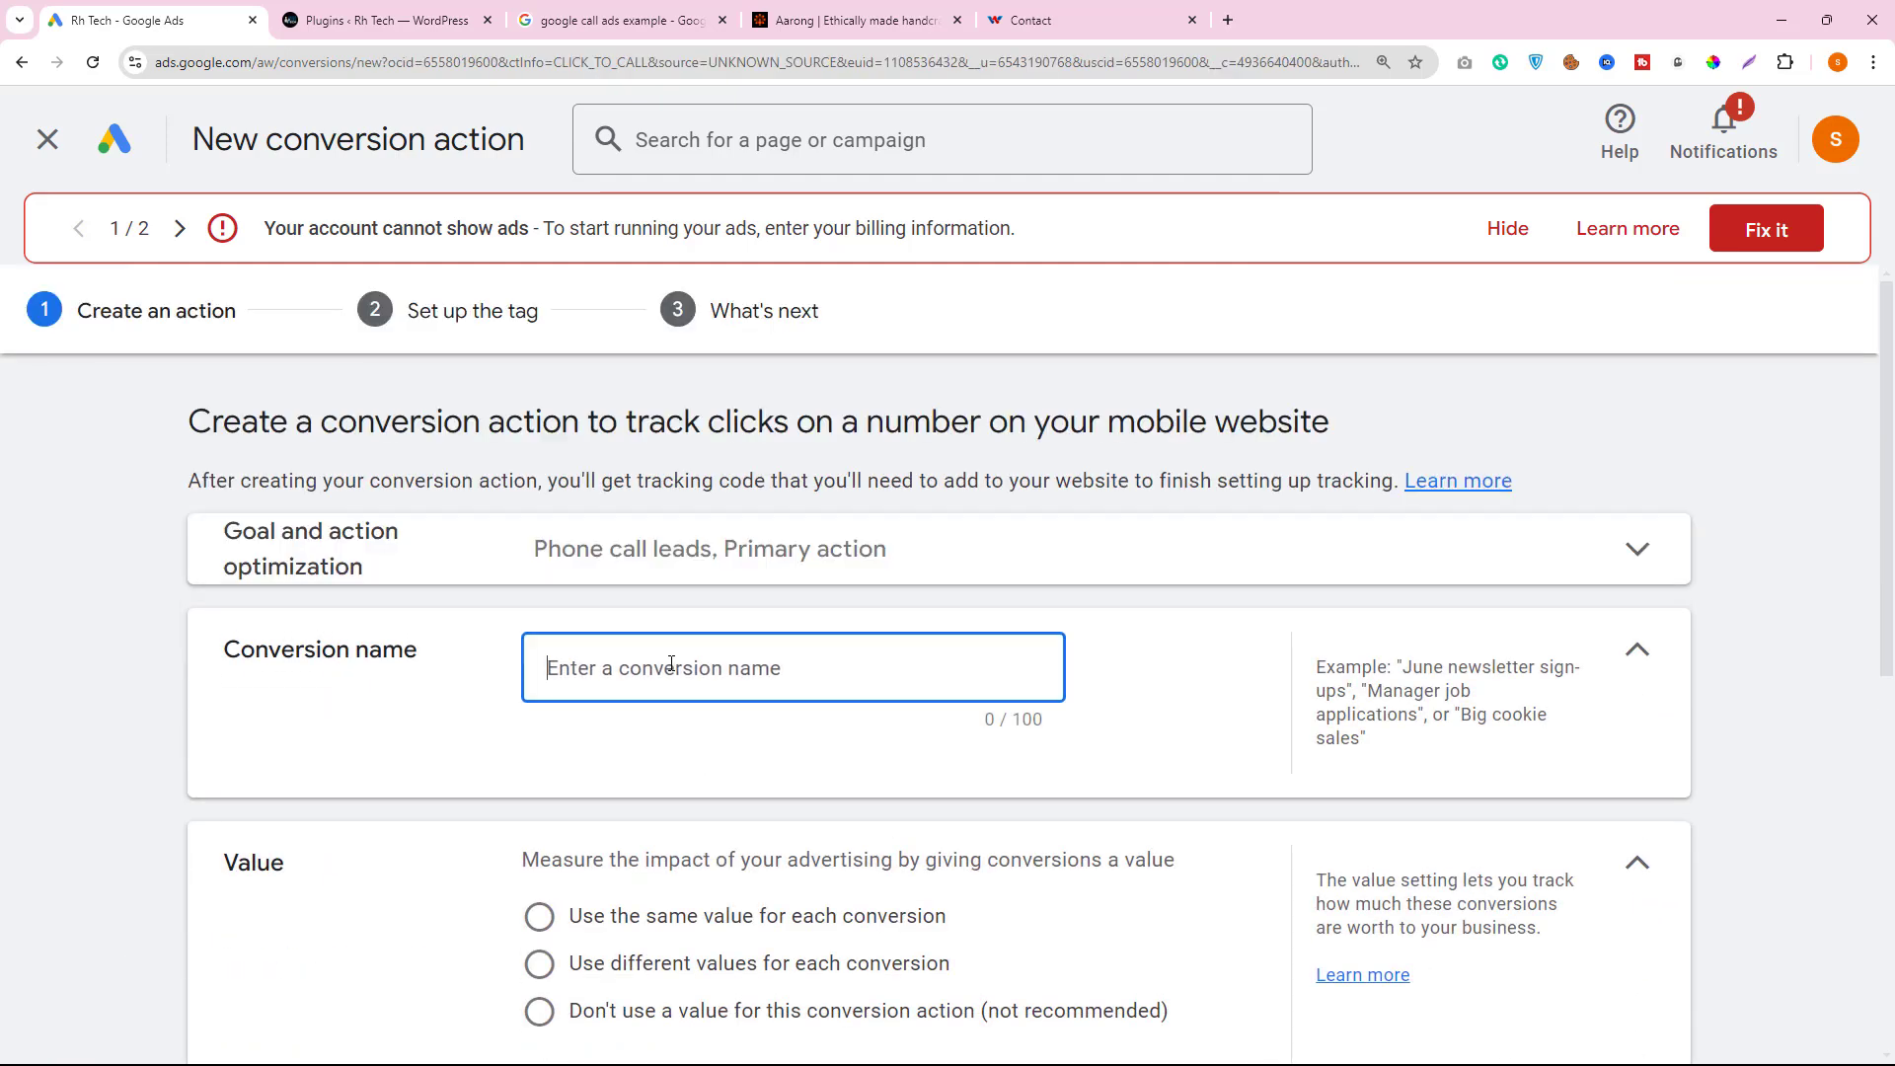
right_click(668, 663)
left_click(718, 468)
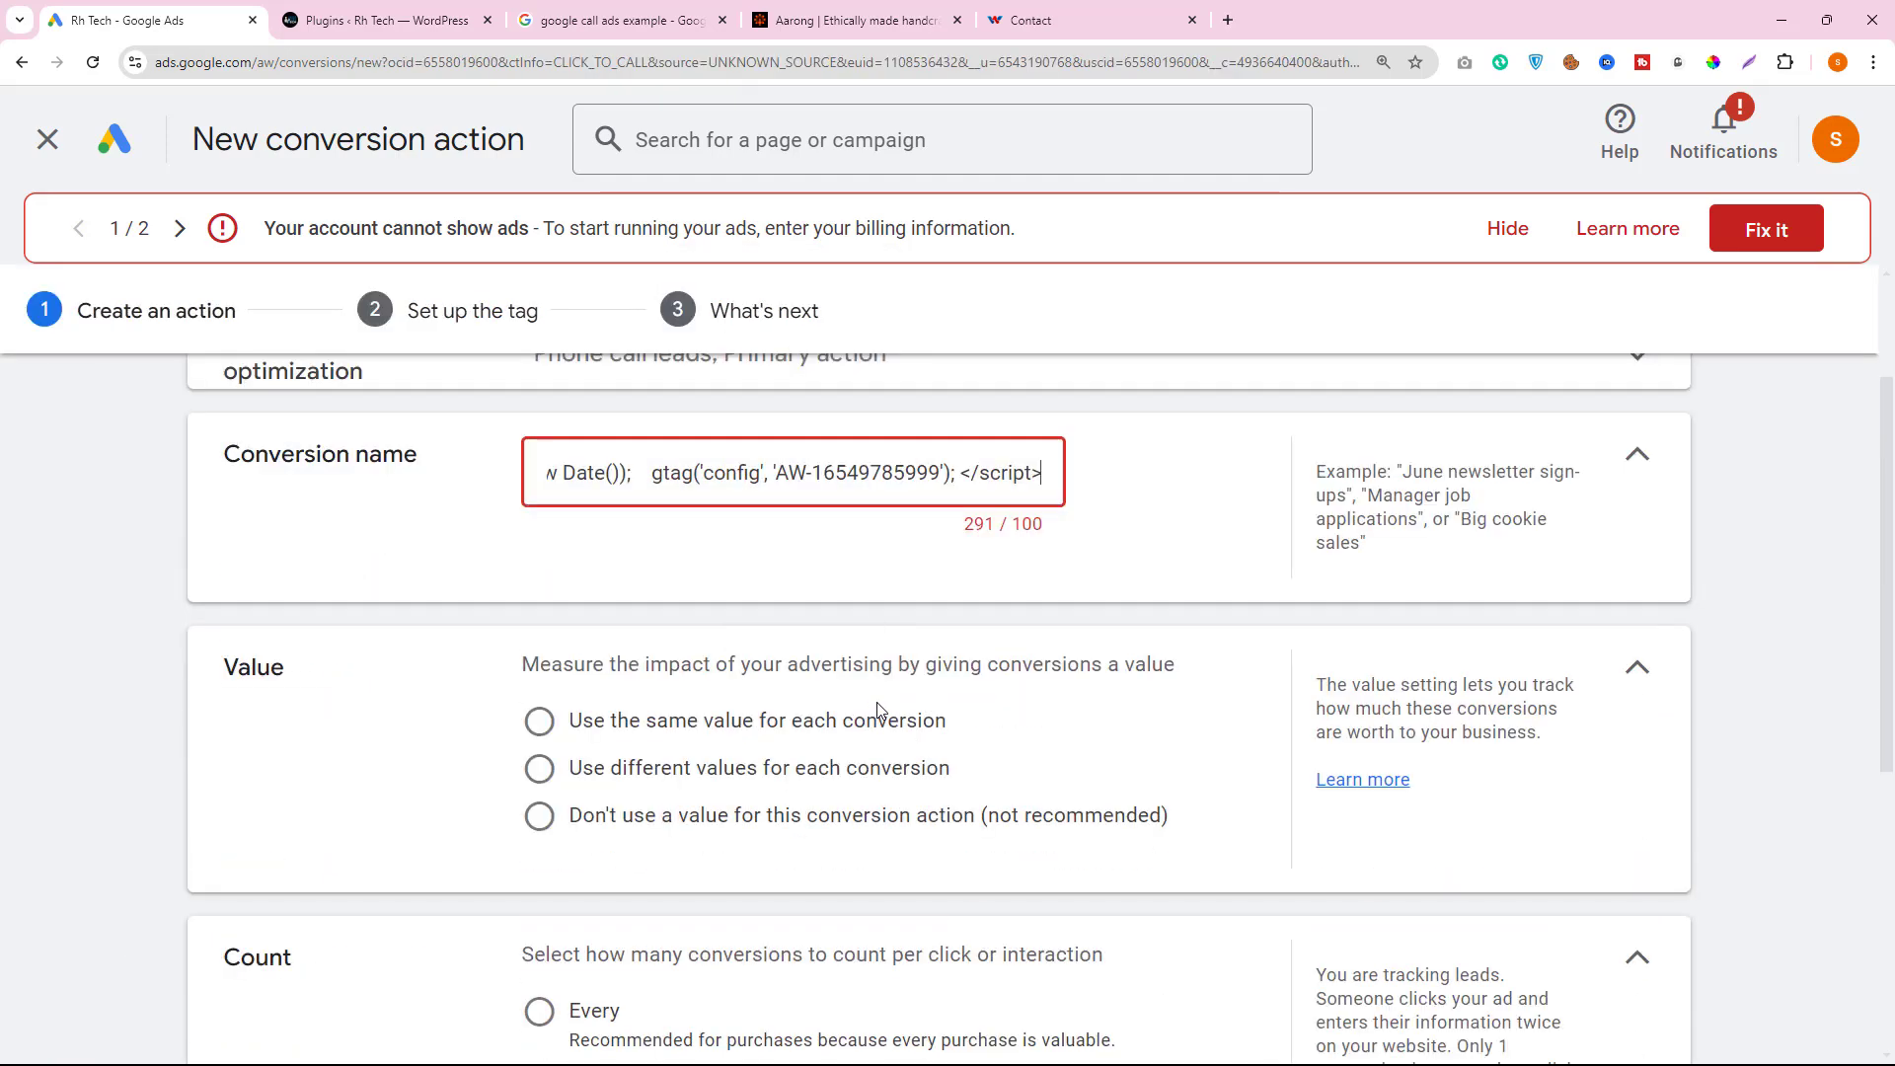
- Choose "Don't use a value for this conversion action" and try to create the conversion action
scroll(800, 765, "down", 3)
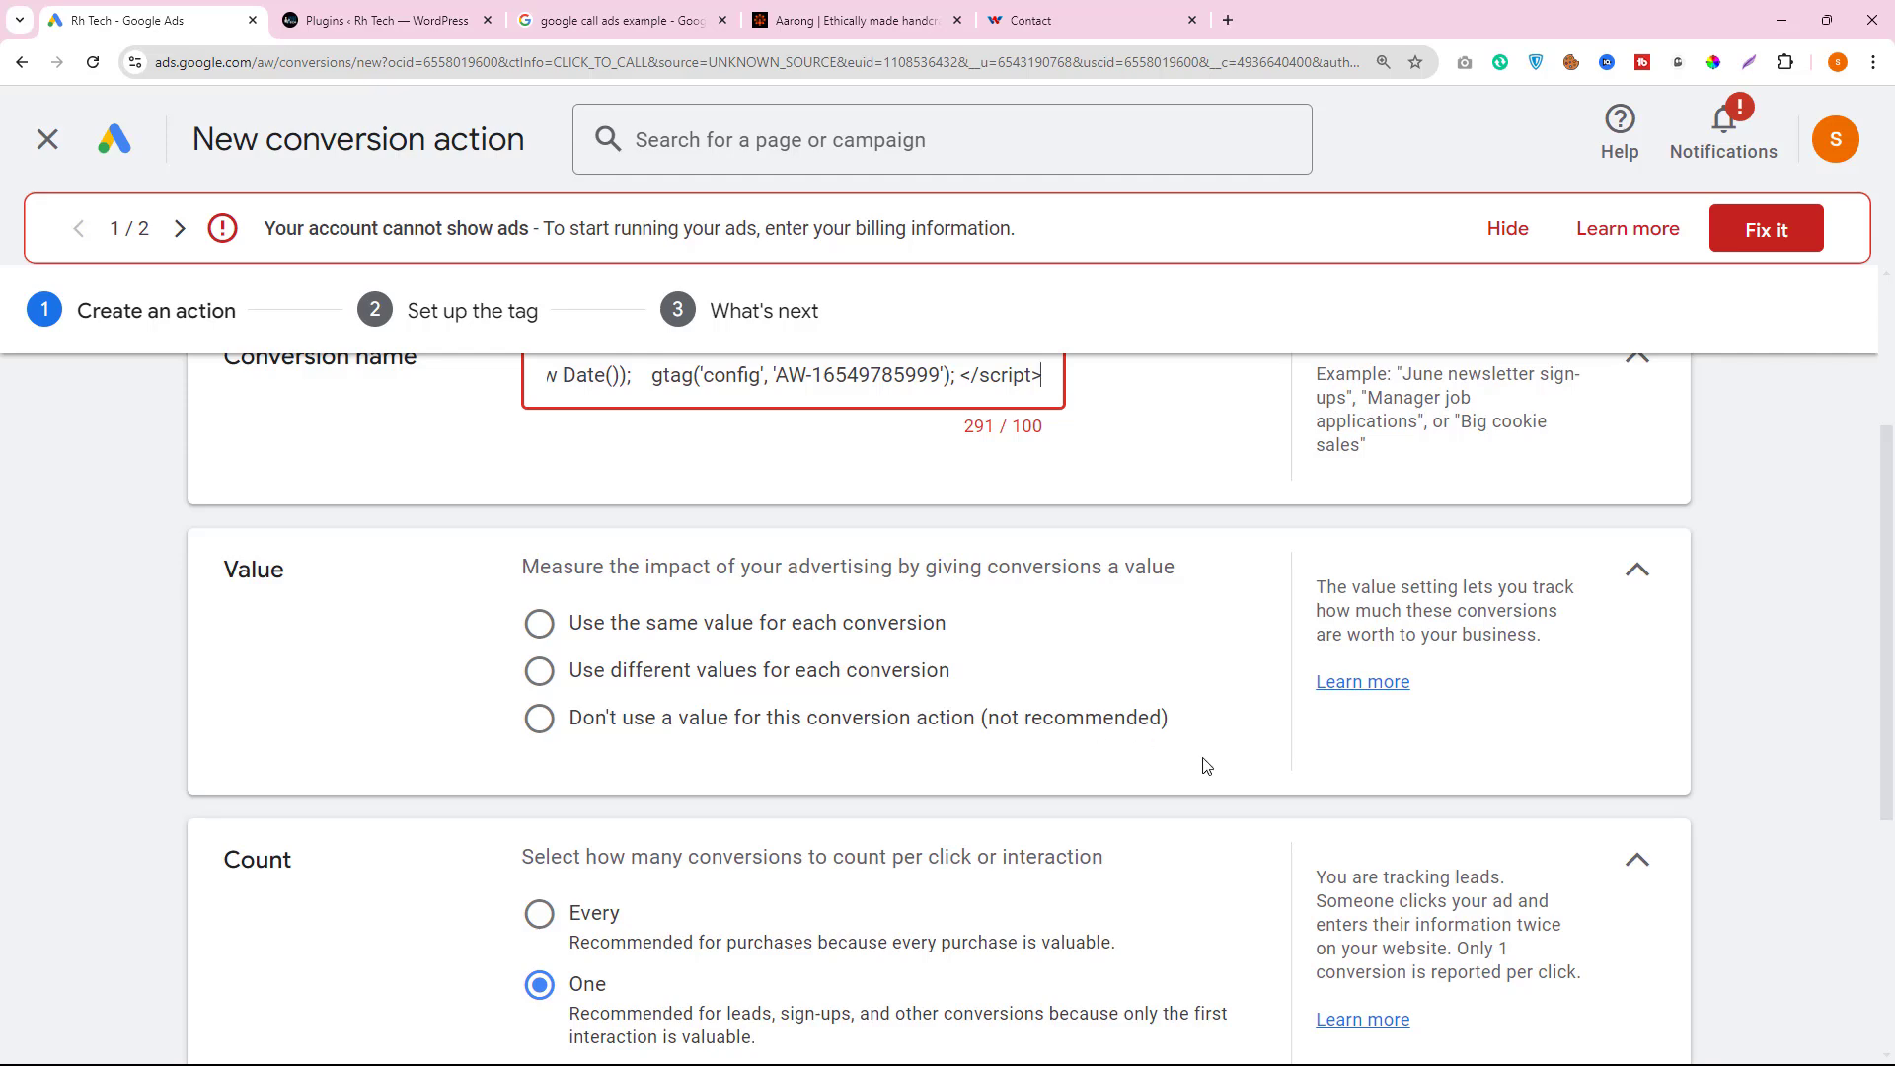
left_click(539, 717)
scroll(972, 849, "down", 3)
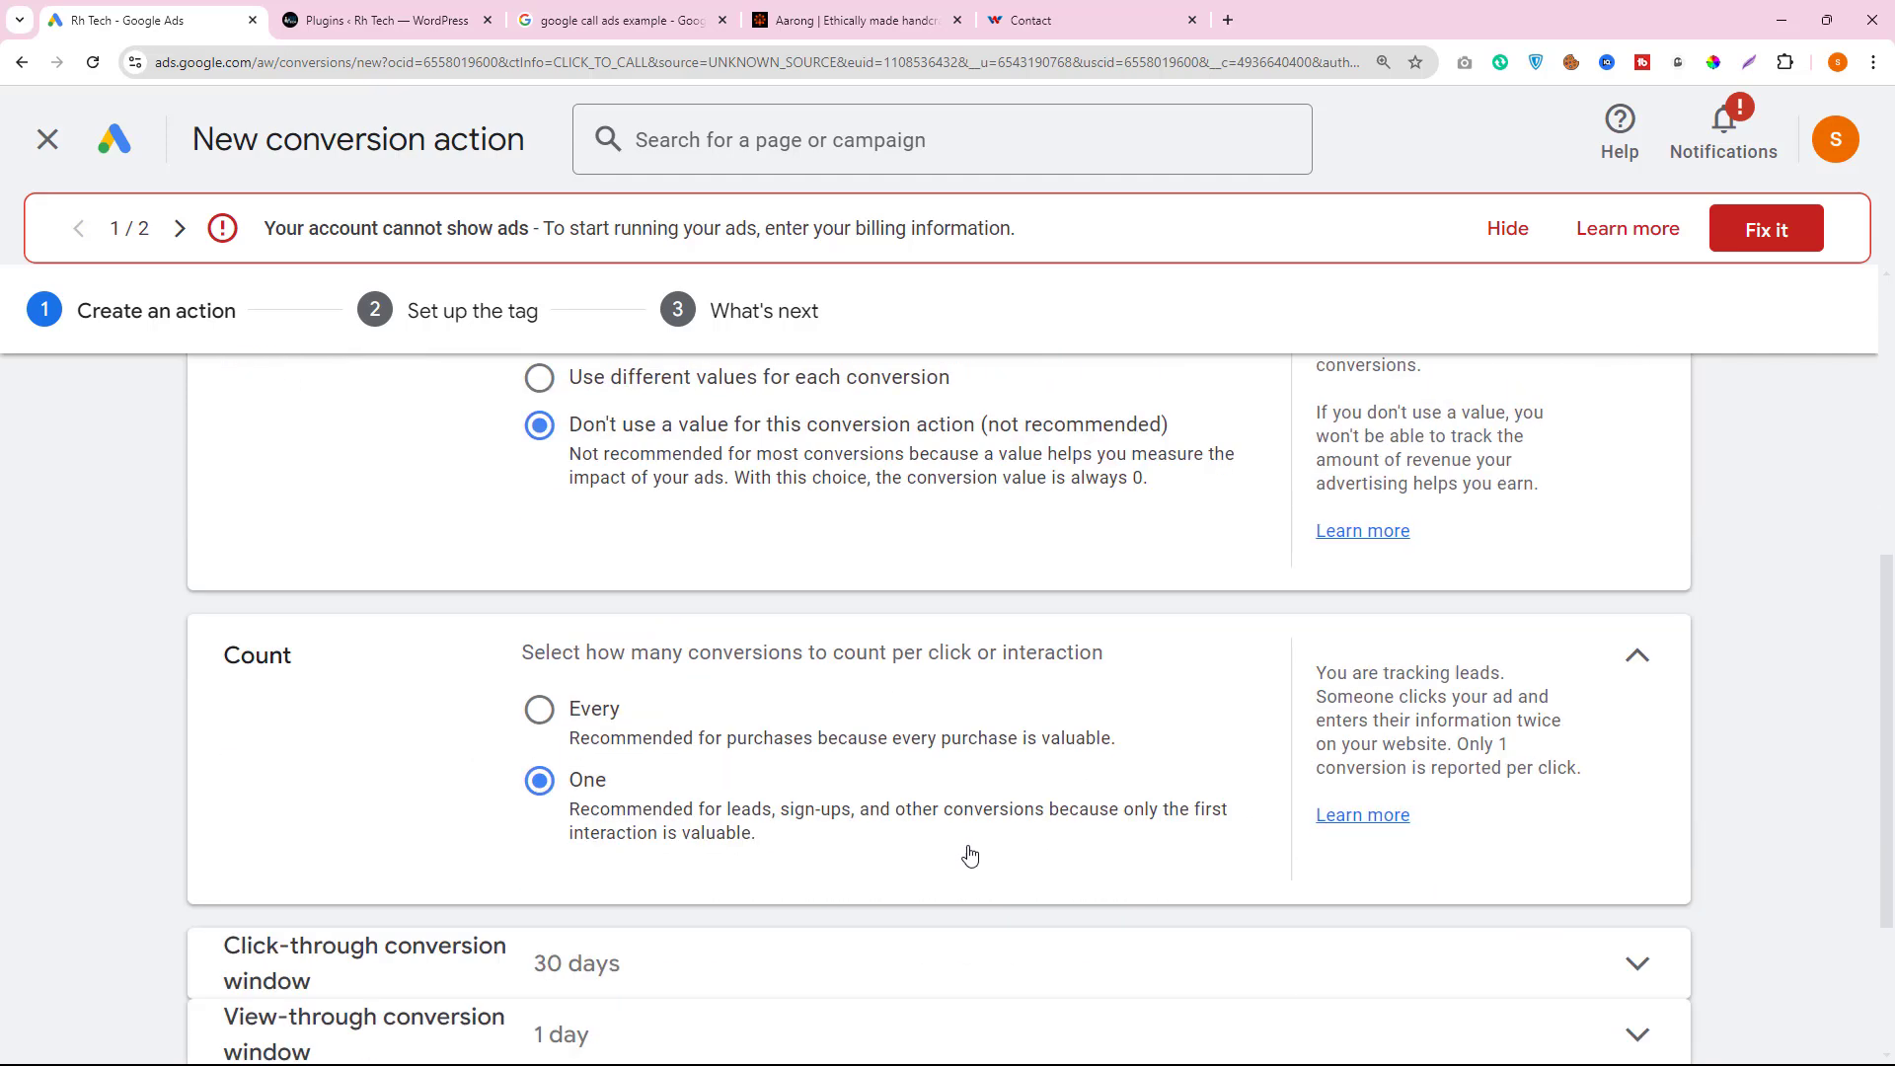
scroll(556, 787, "down", 3)
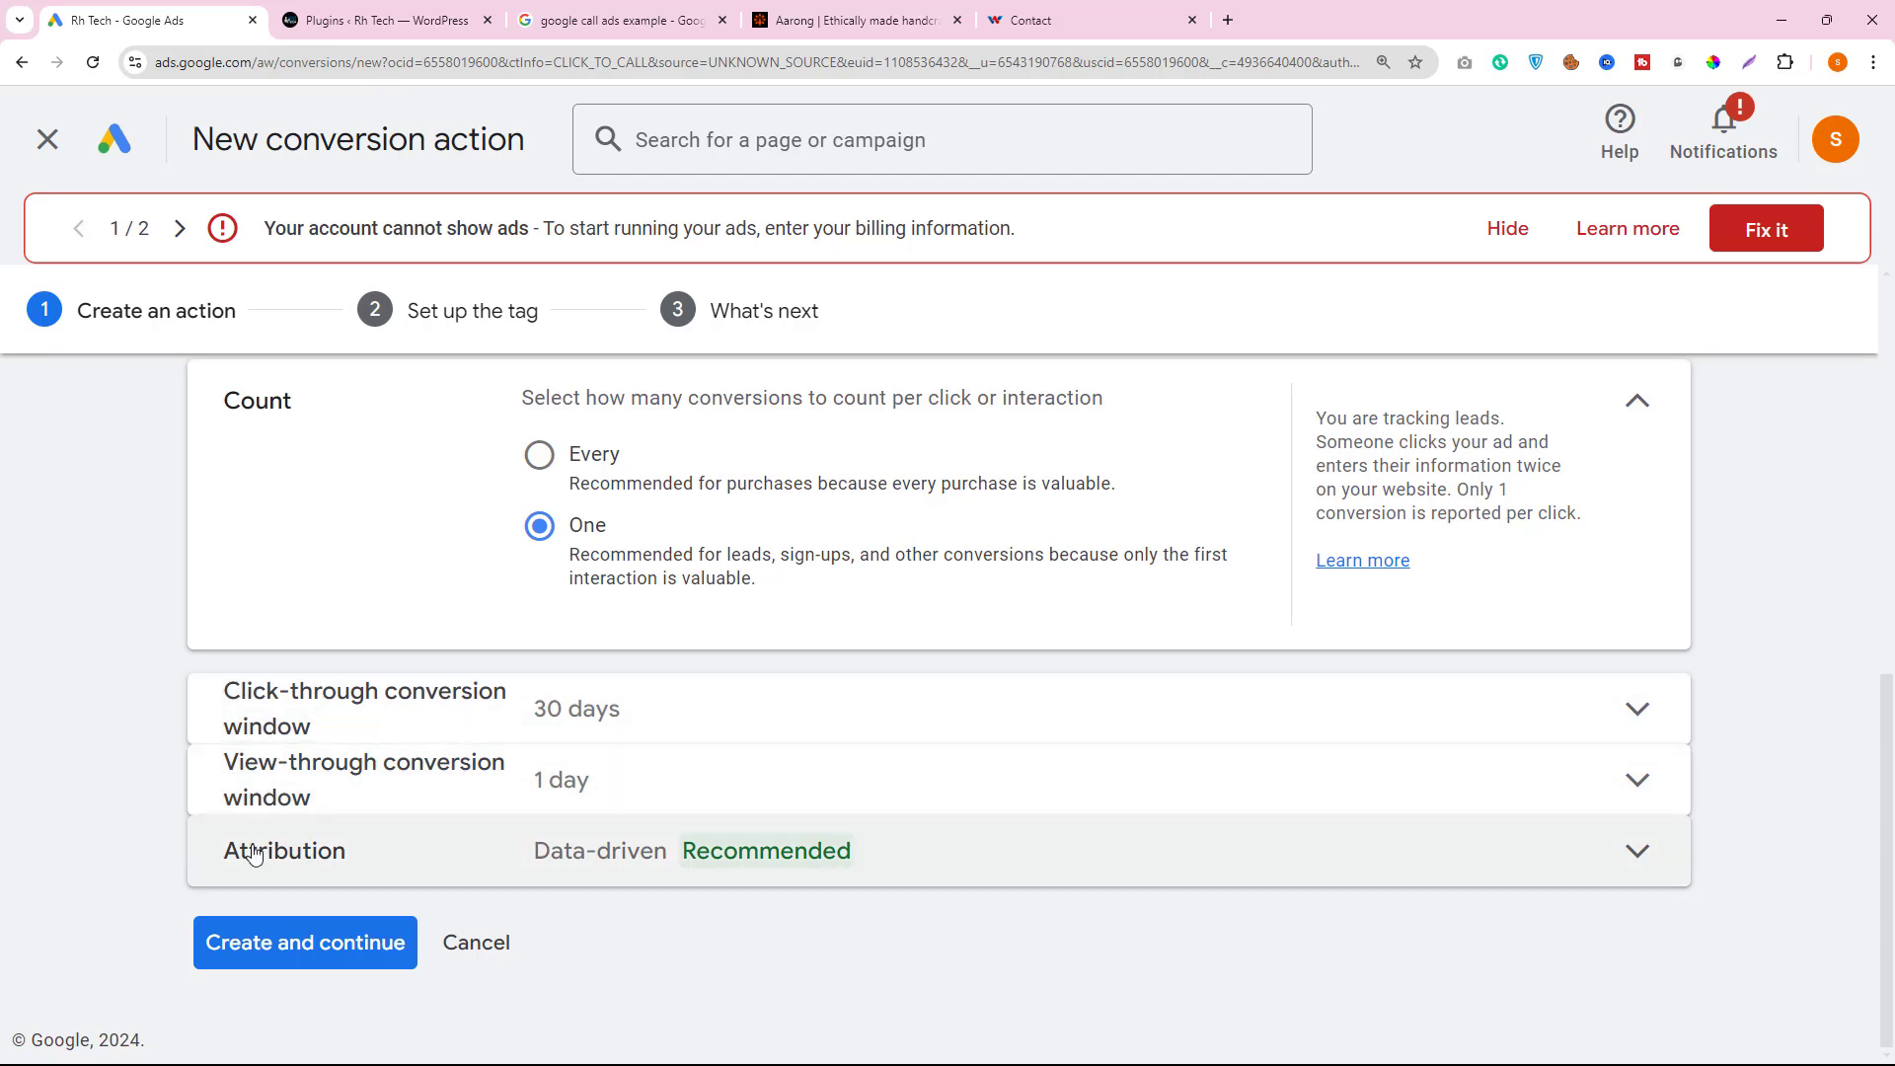
left_click(311, 948)
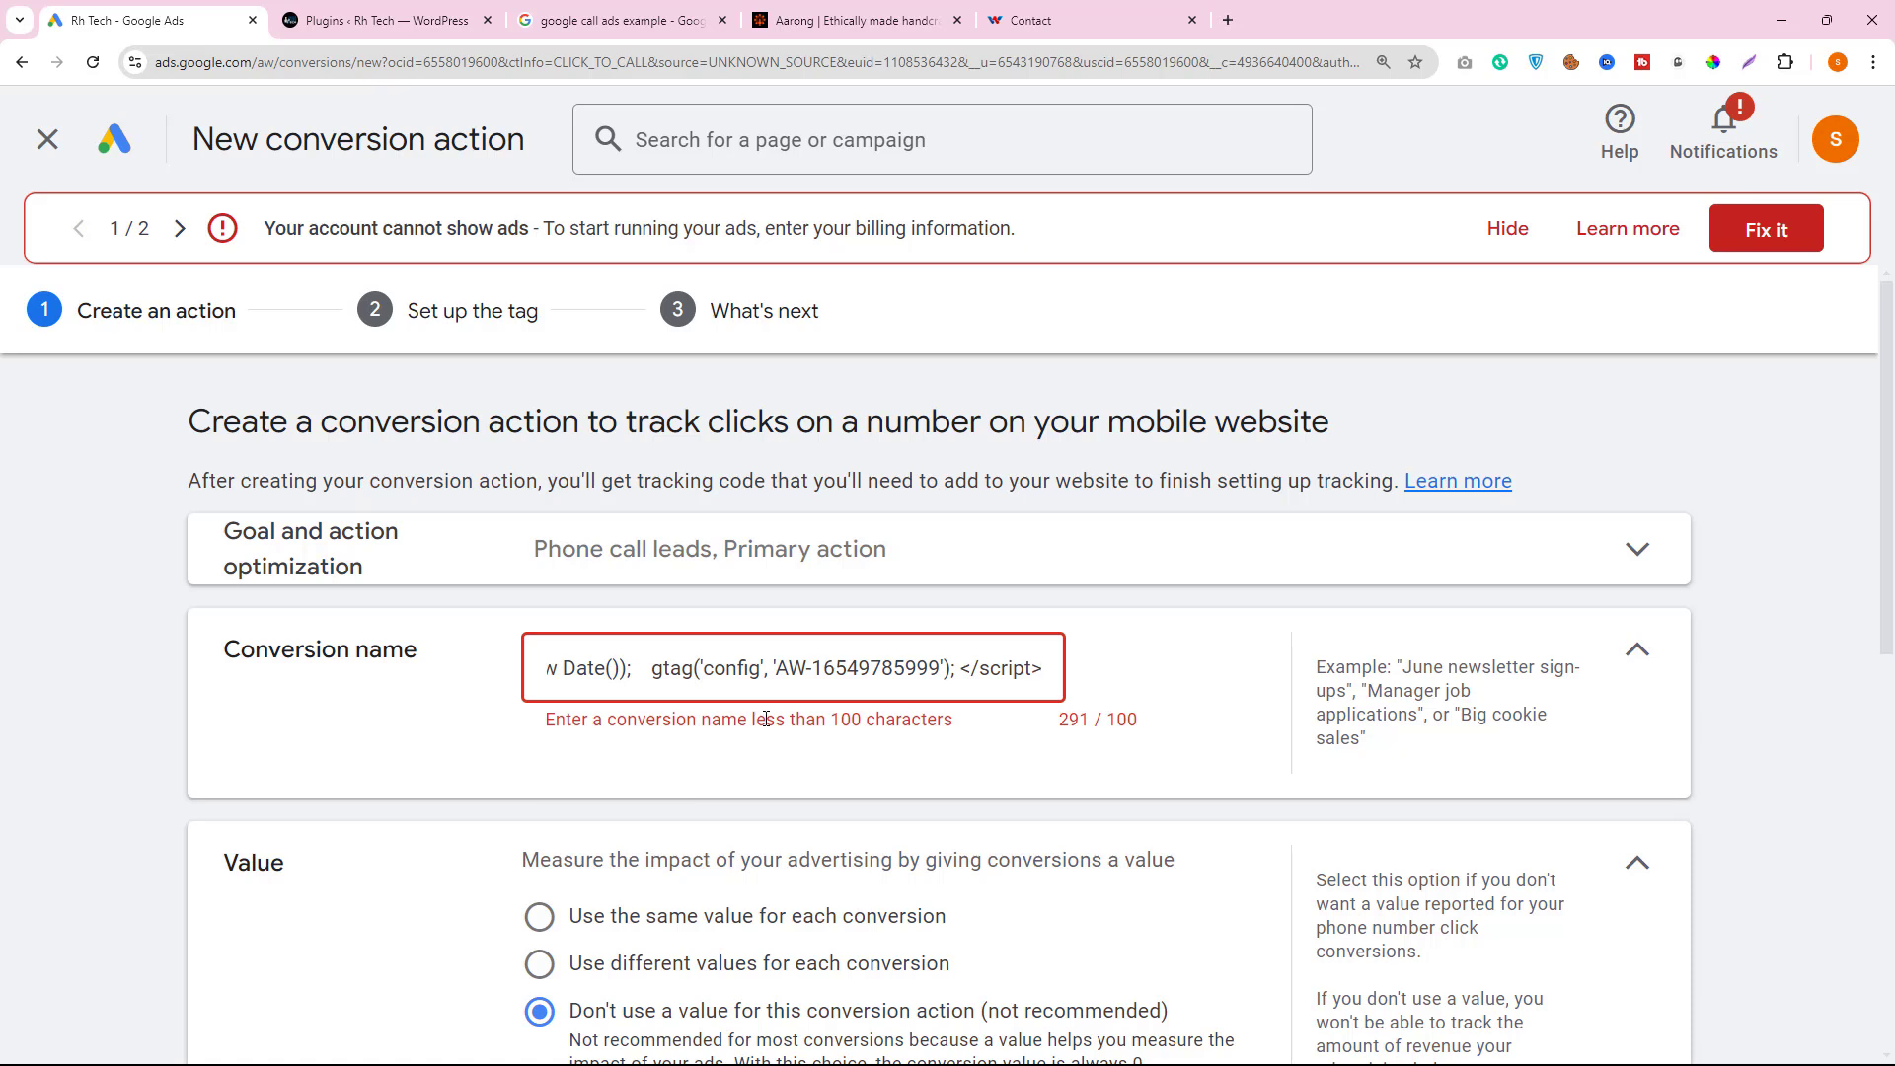
triple_click(681, 680)
right_click(681, 679)
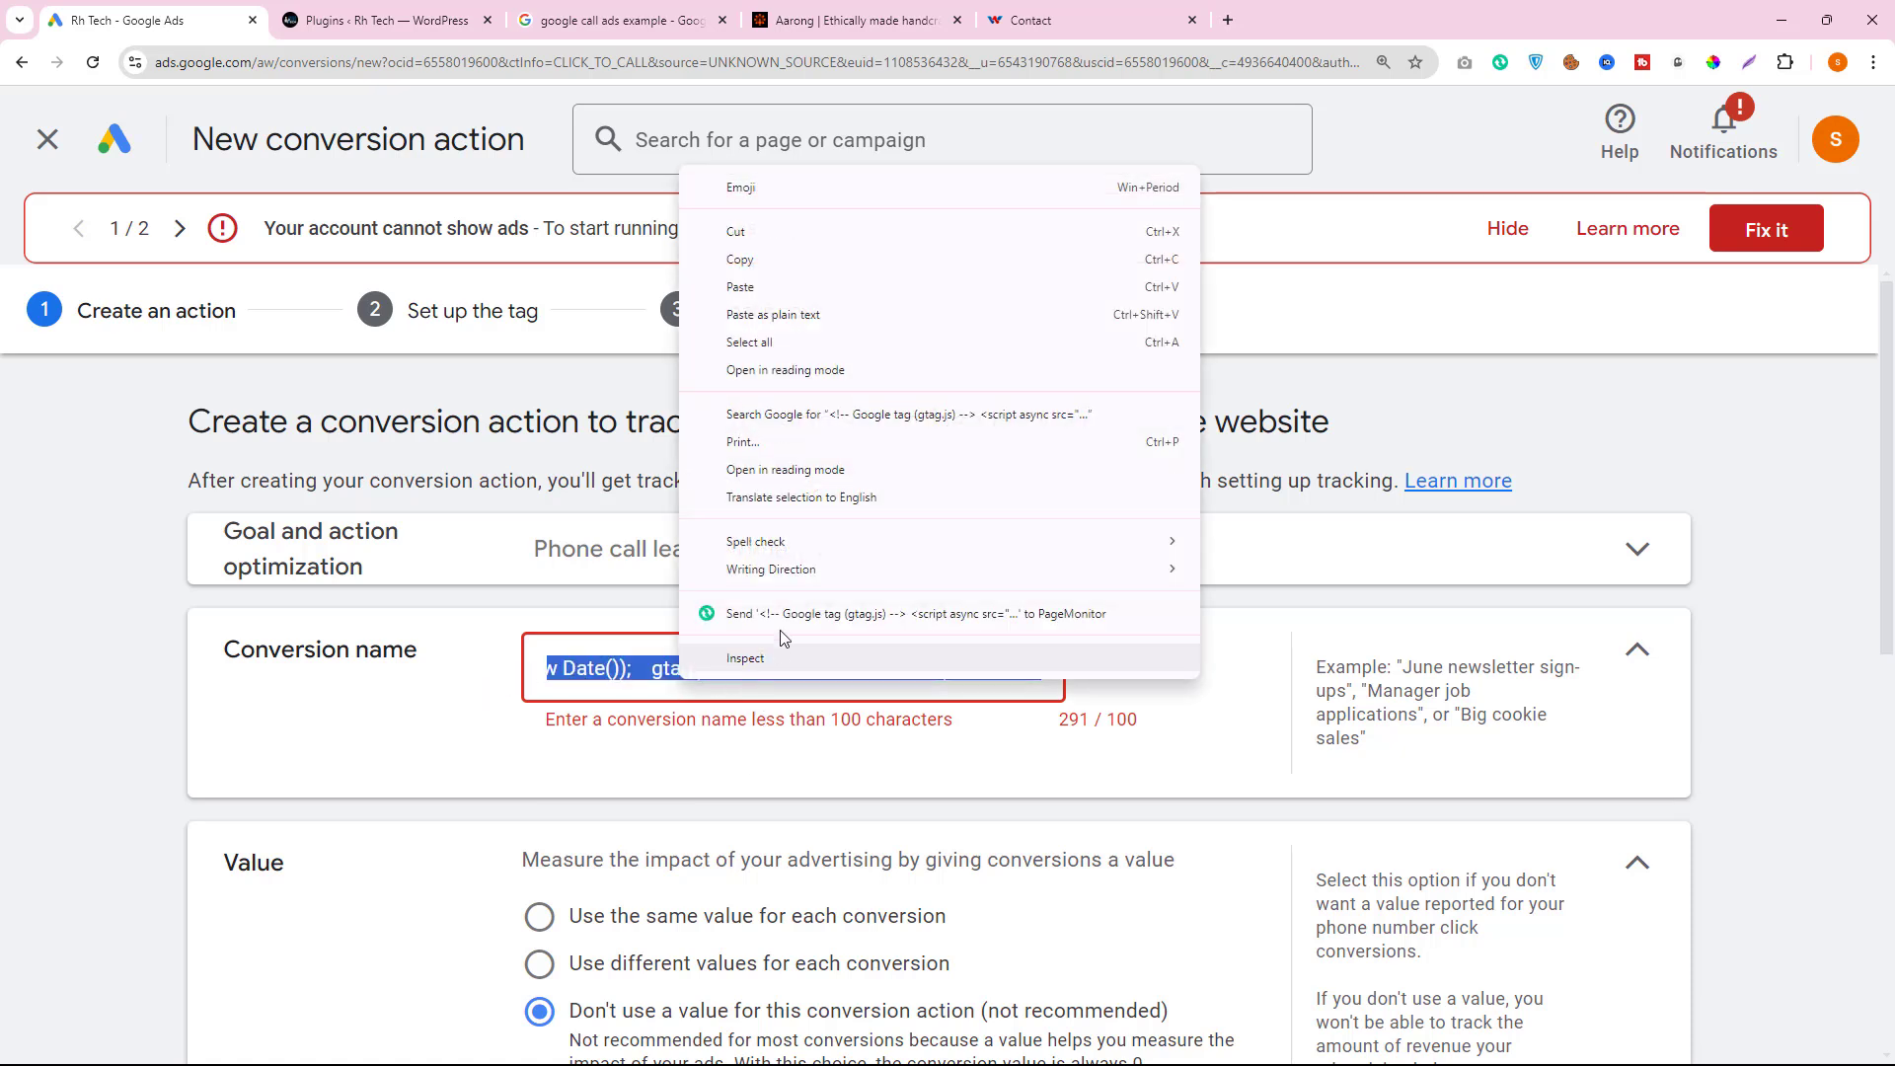
left_click(752, 287)
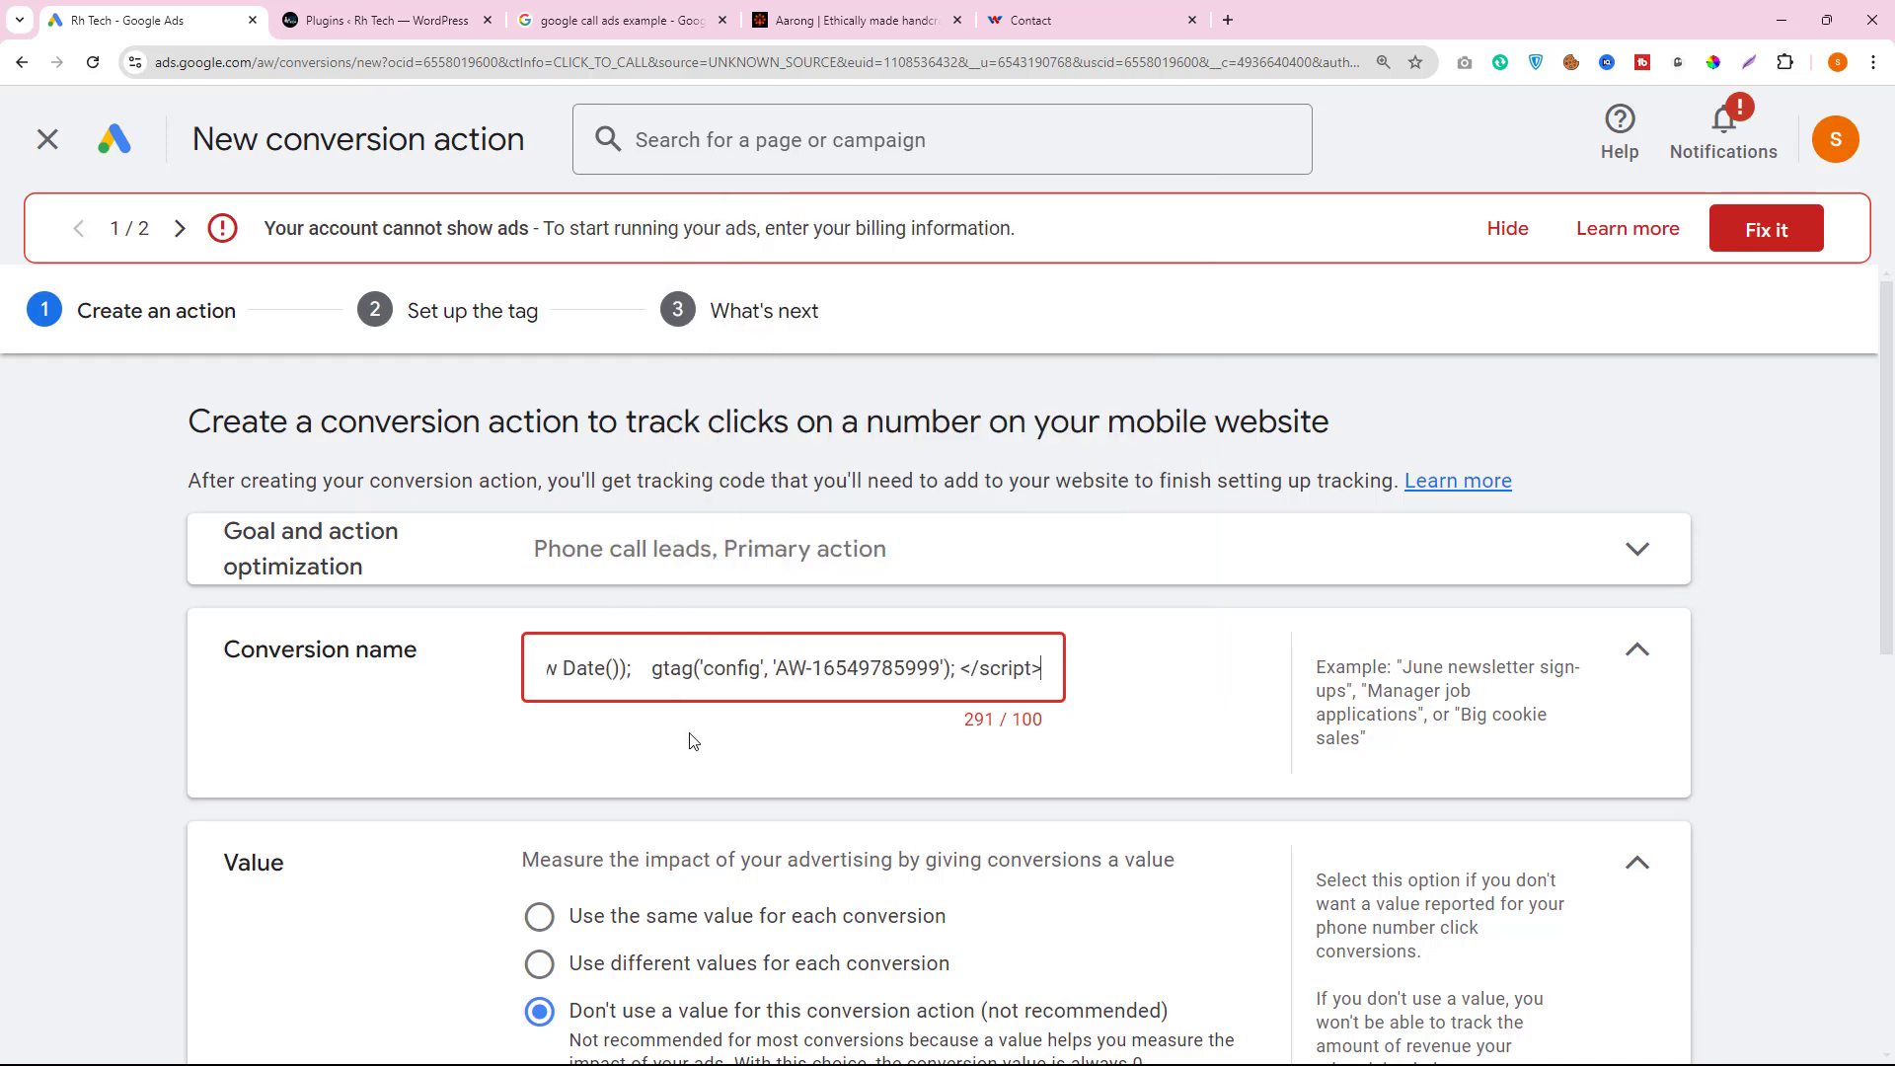
left_click(412, 16)
left_click(849, 18)
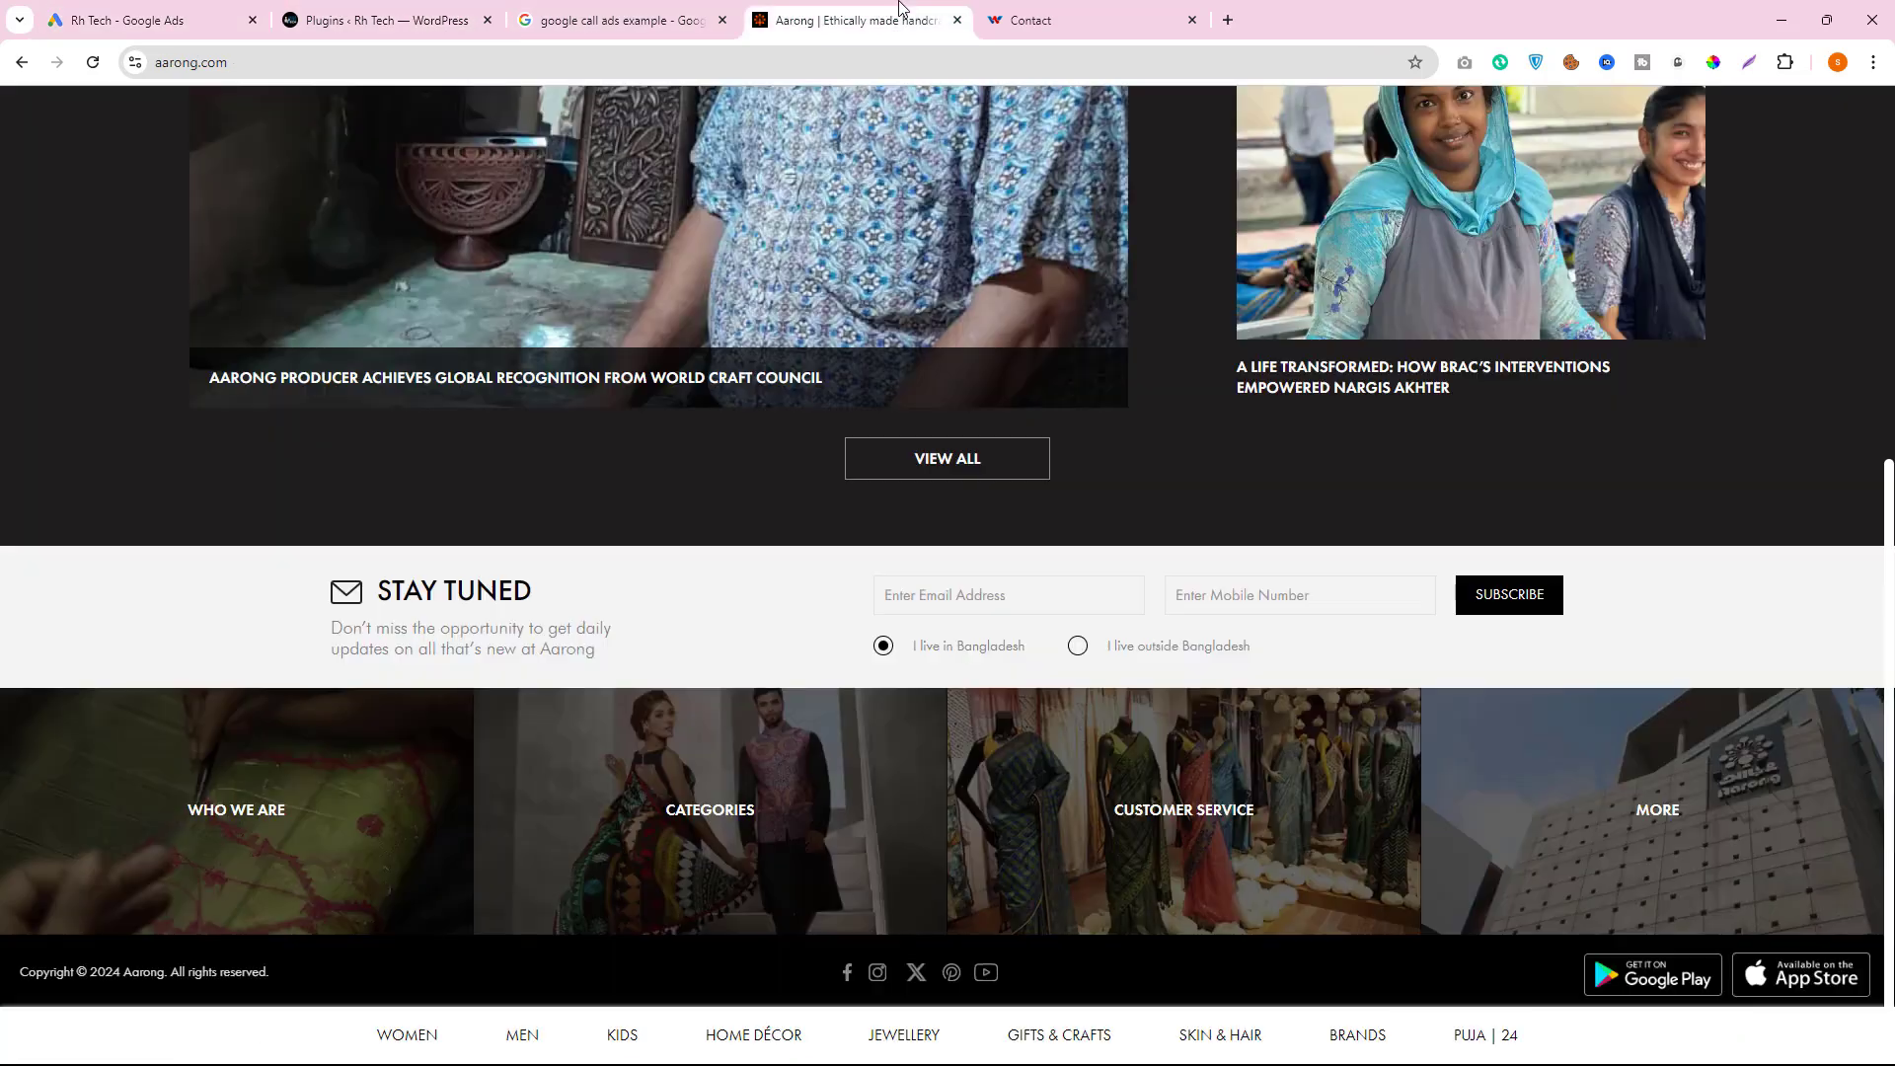
left_click(578, 14)
left_click(148, 14)
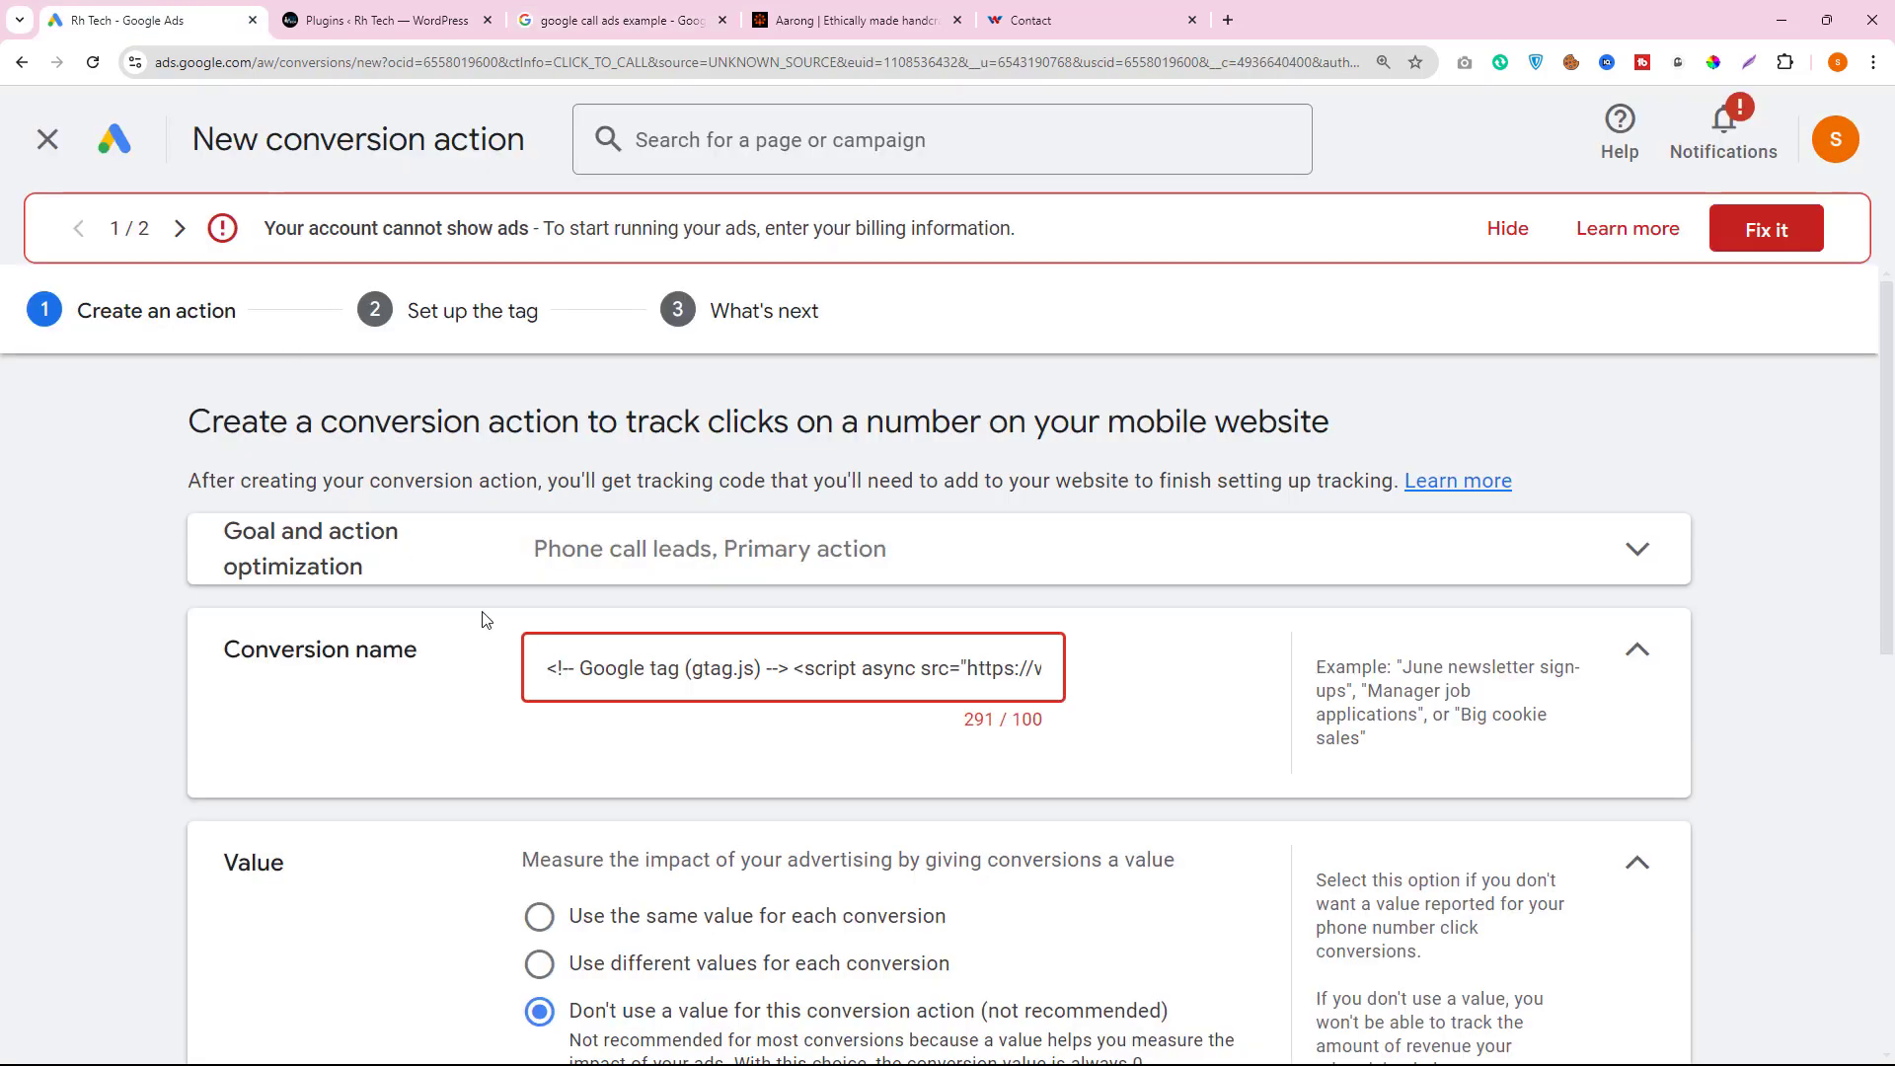
- Name the conversion "mobel tracking" and create the mobile website click conversion action
triple_click(656, 667)
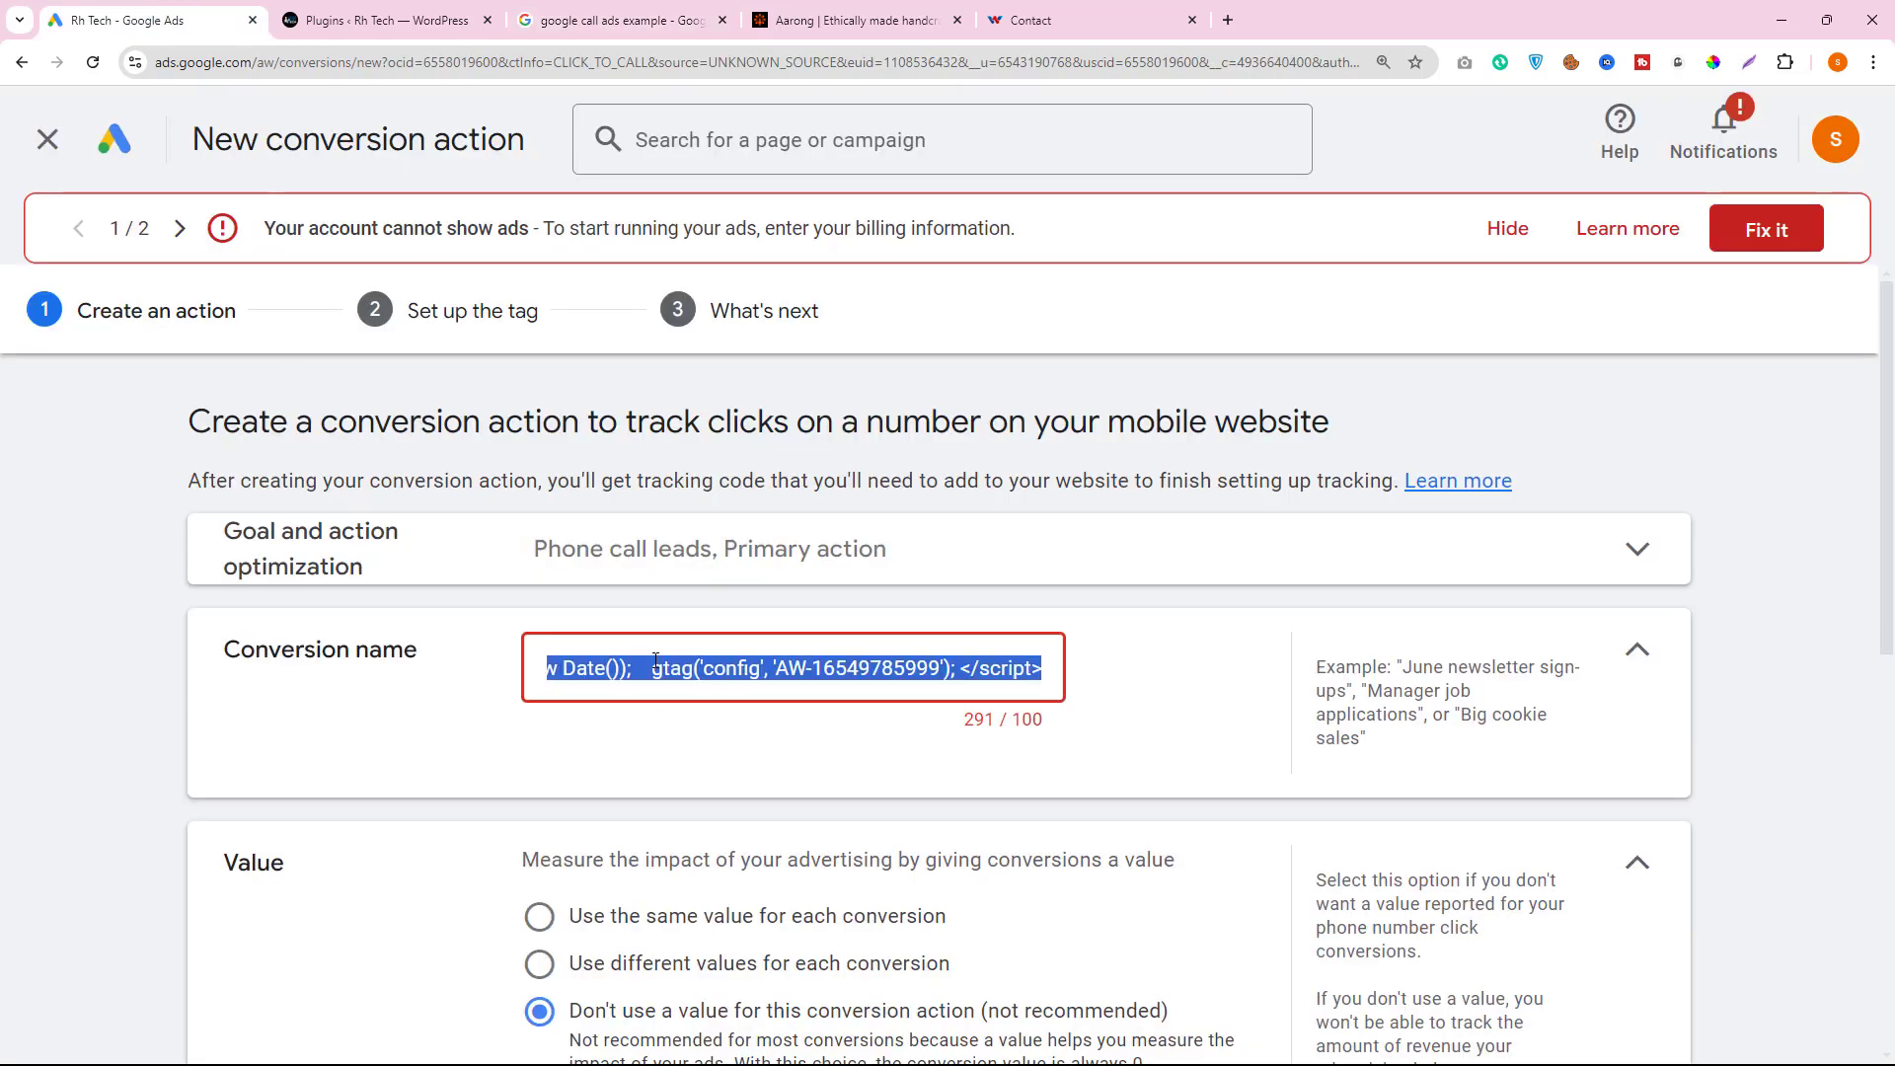
key("BackSpace")
type("mobel tracking")
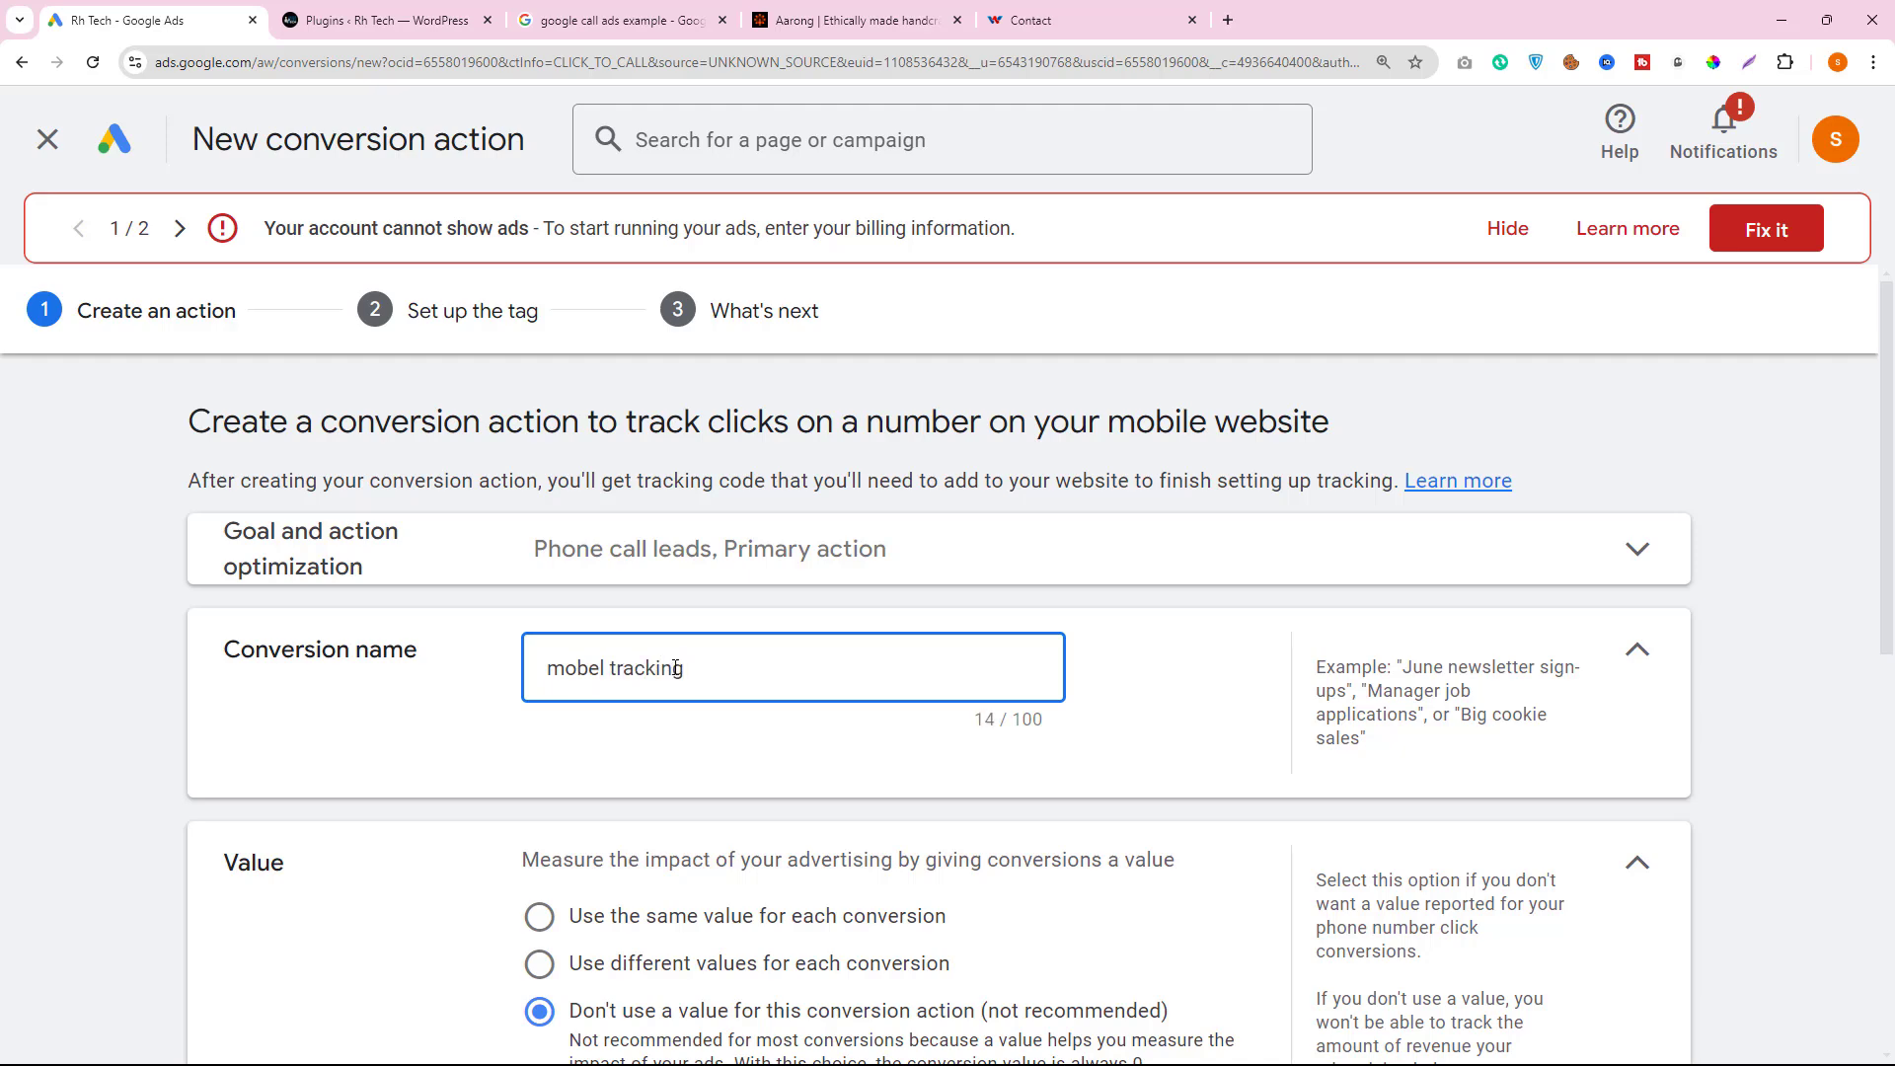
scroll(546, 610, "down", 3)
scroll(533, 760, "down", 5)
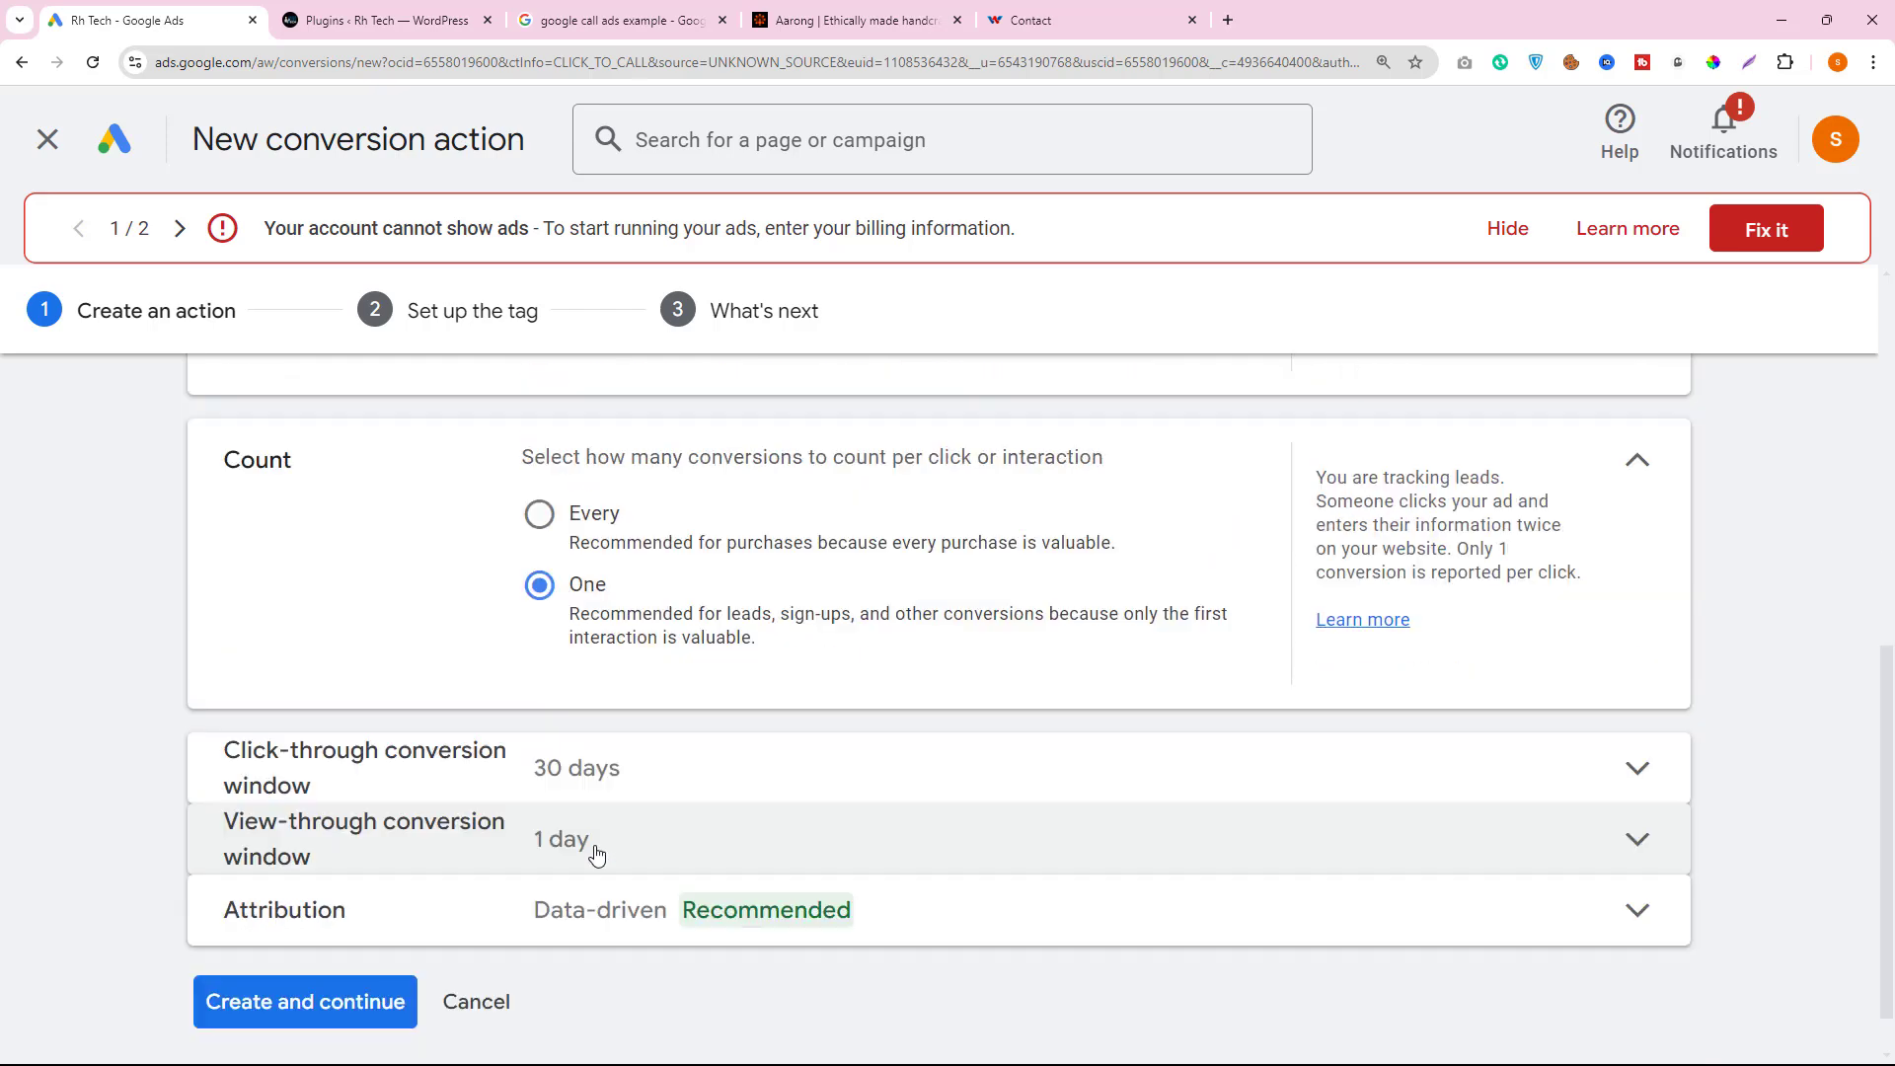
left_click(368, 944)
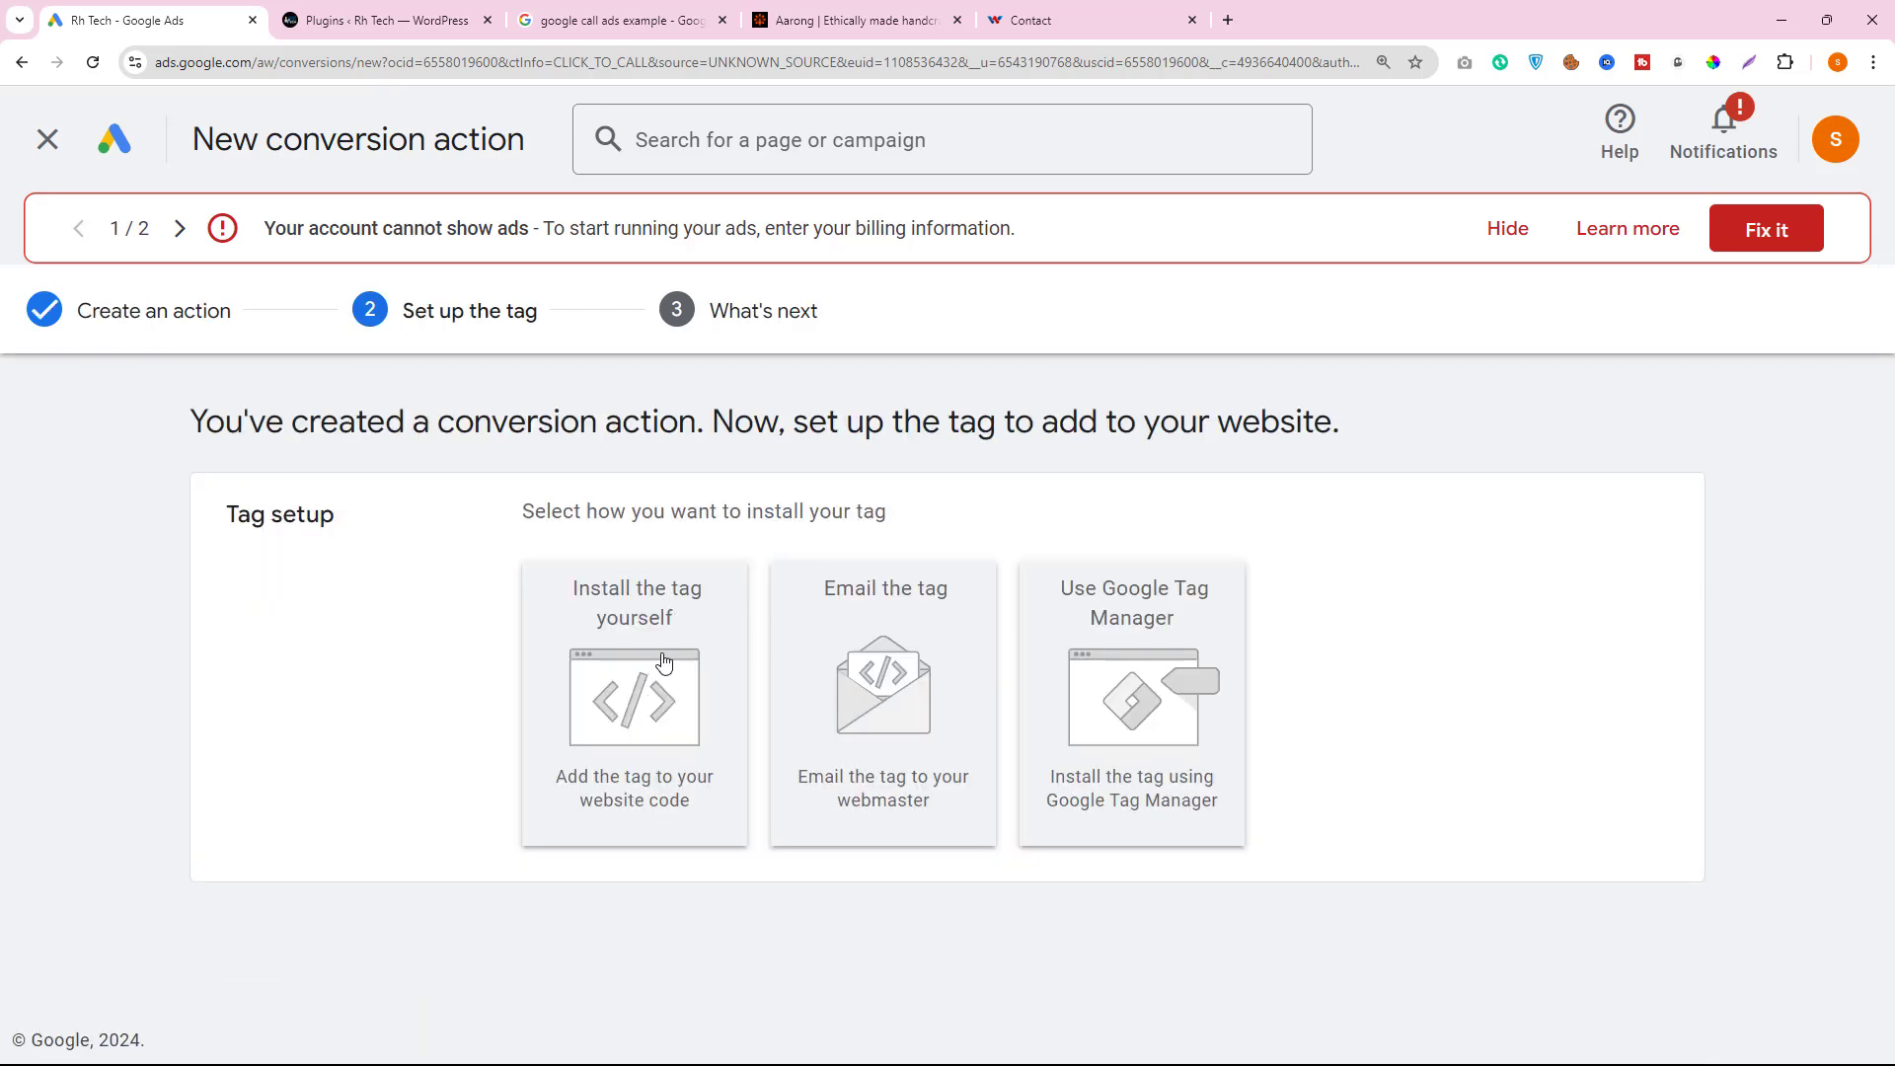
- Choose to install the tag yourself for the "mobel tracking" conversion action and highlight the Google tag code
left_click(664, 662)
scroll(789, 690, "down", 7)
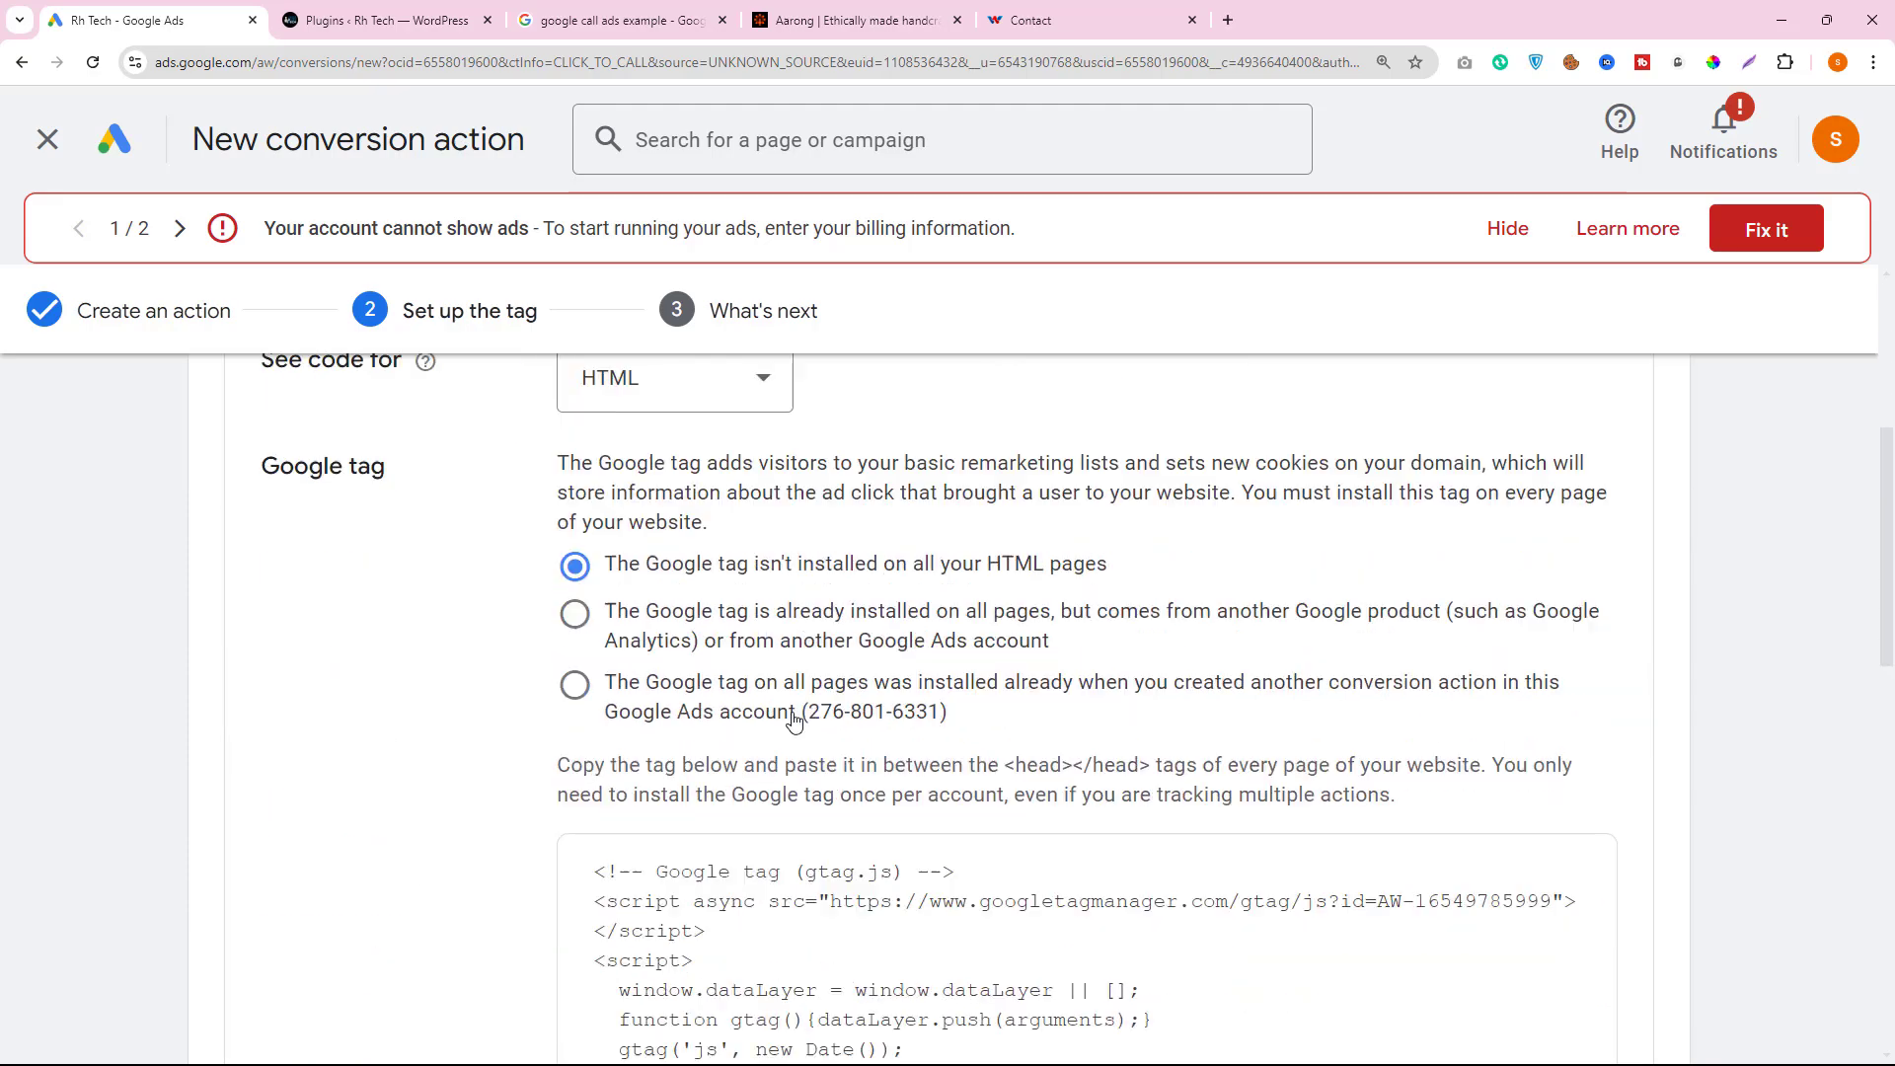
scroll(794, 720, "down", 1)
left_click_drag(583, 767, 796, 964)
scroll(287, 564, "up", 3)
scroll(287, 565, "down", 15)
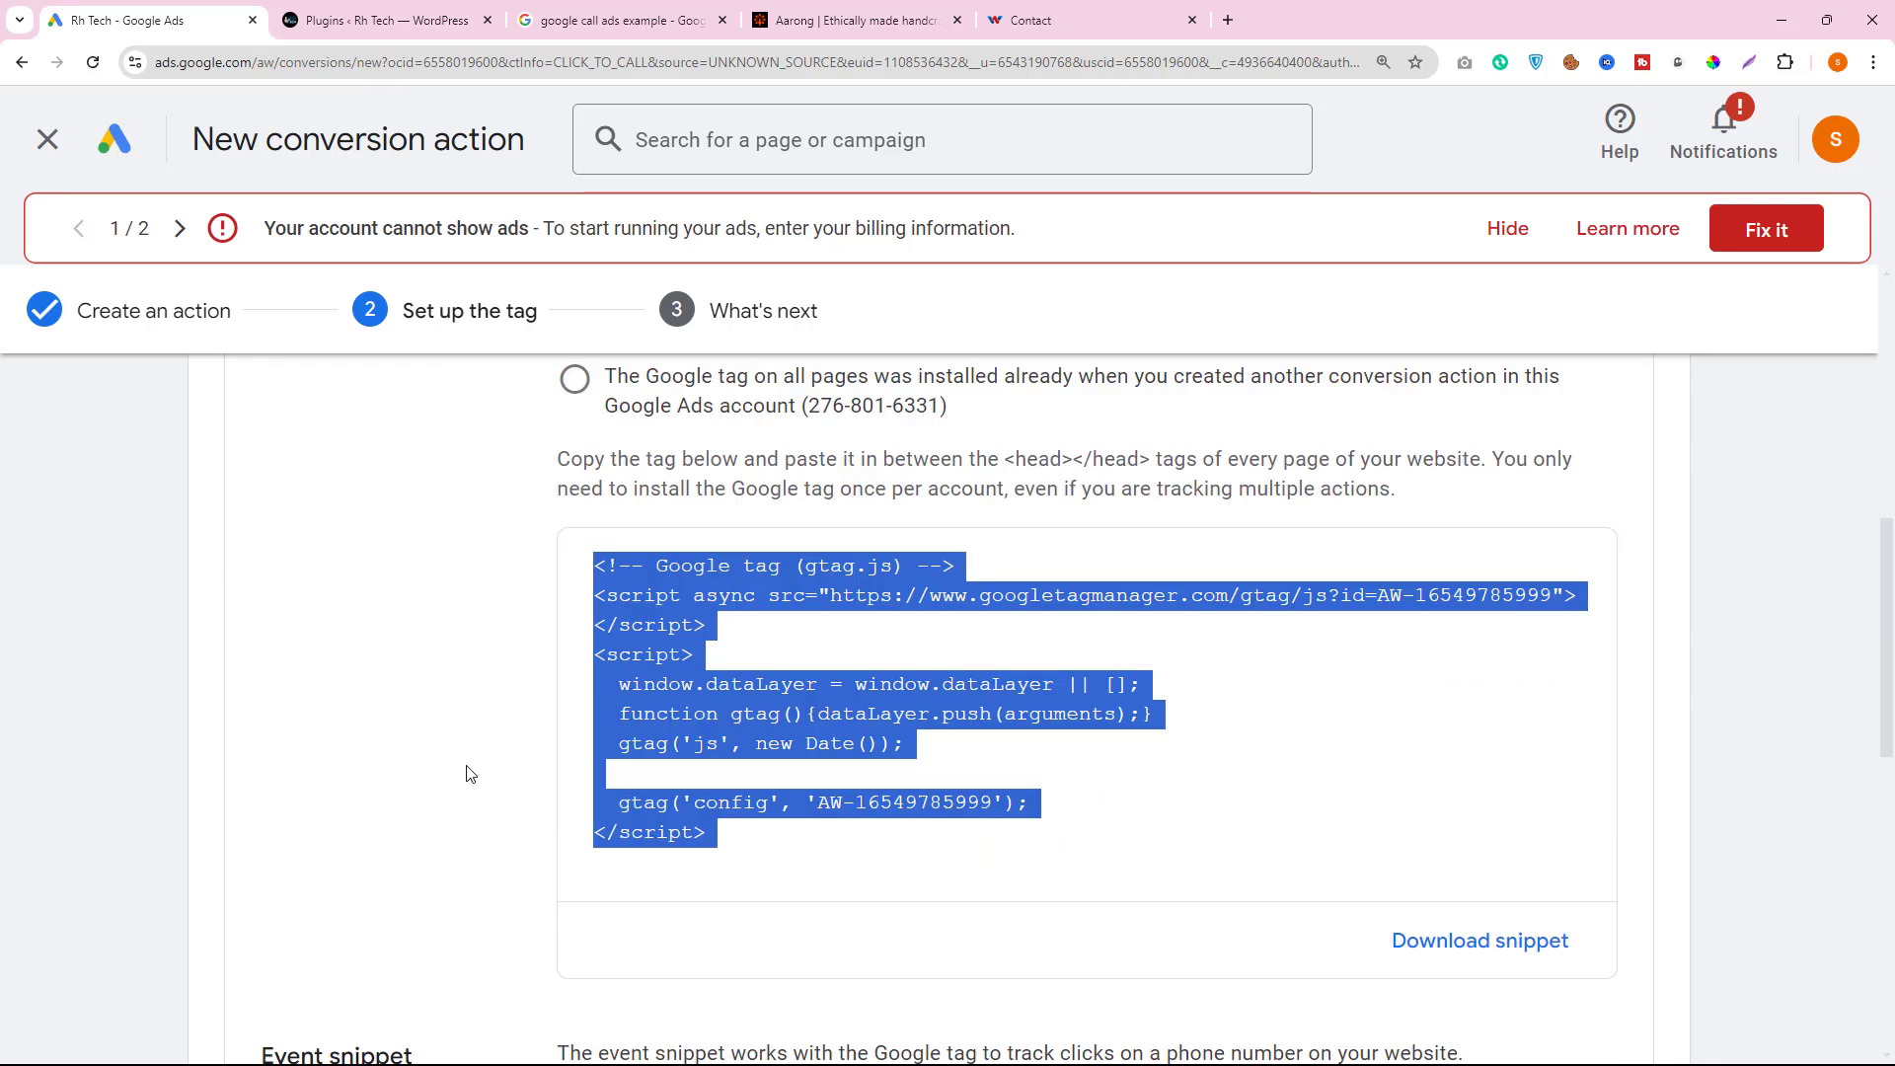
- Examine the event snippet code and the instructions for placing both tags between the website's <head></head> tags
scroll(327, 796, "up", 4)
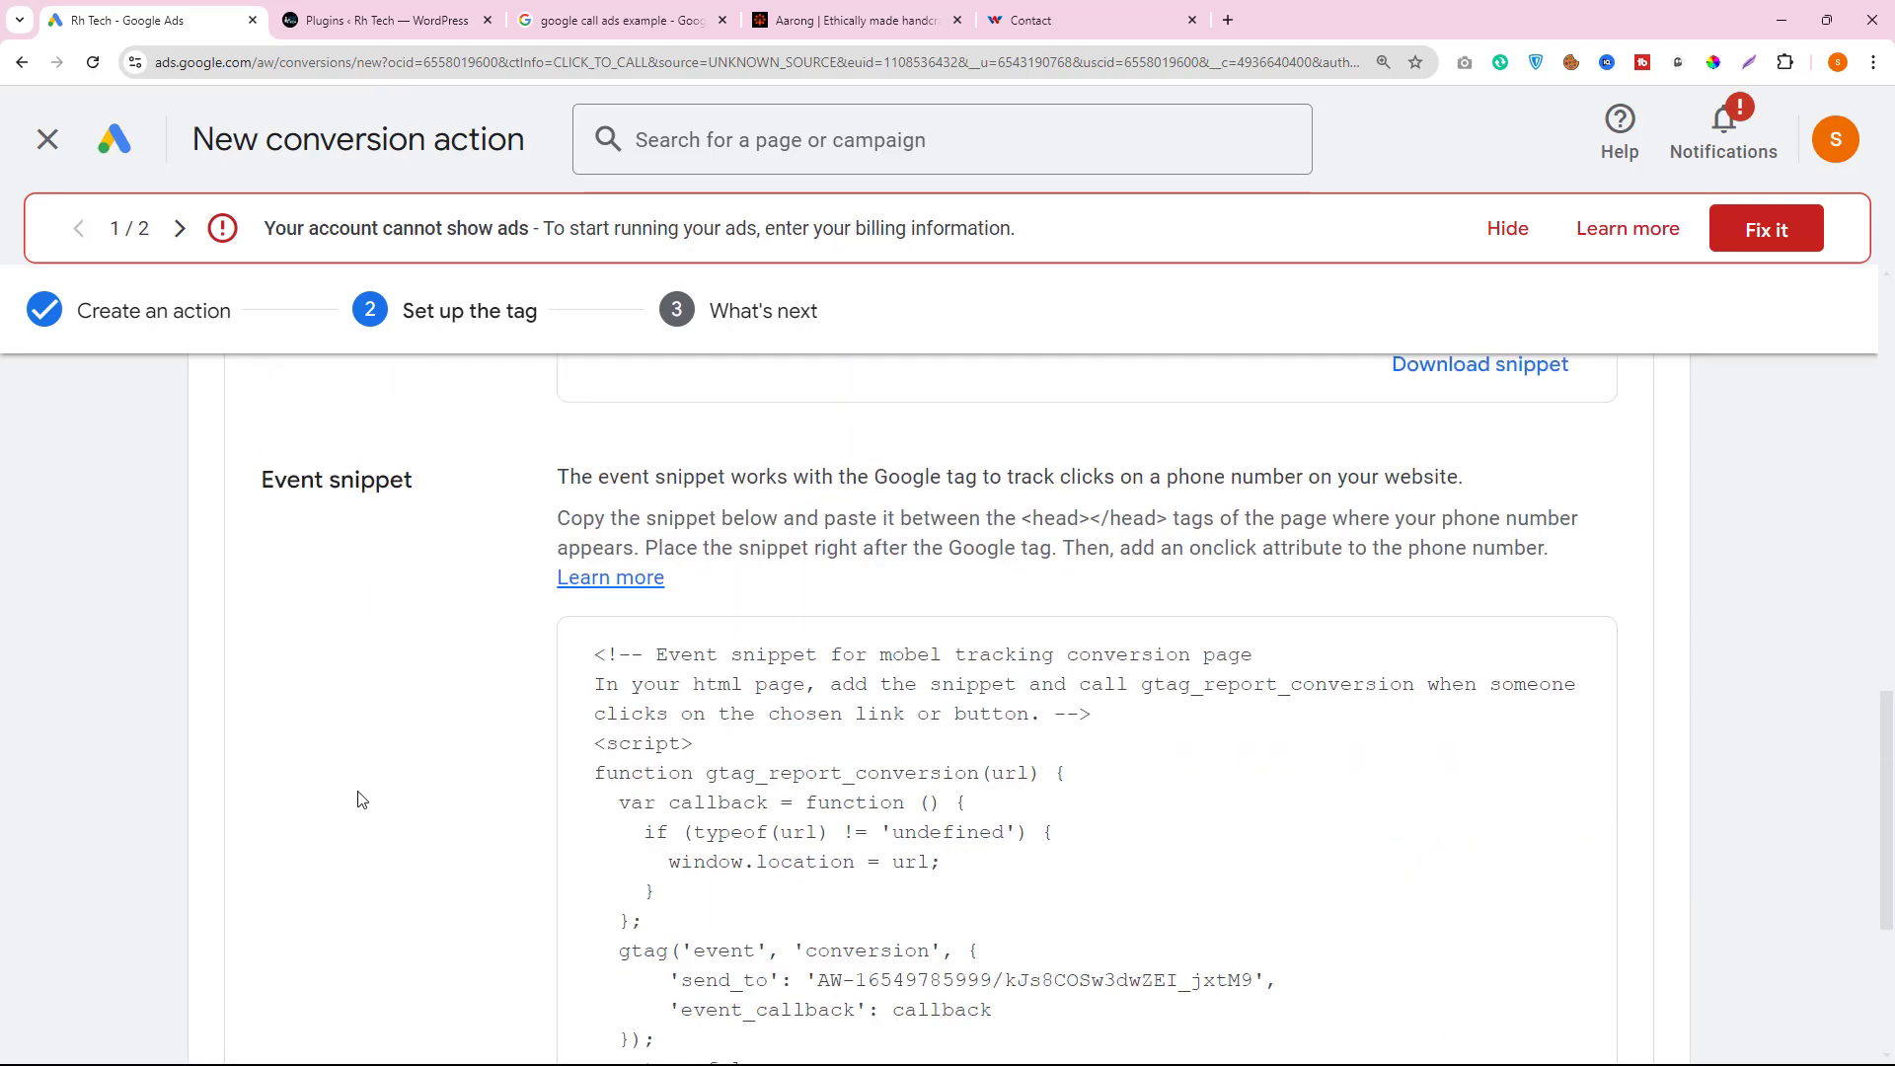
scroll(780, 918, "down", 2)
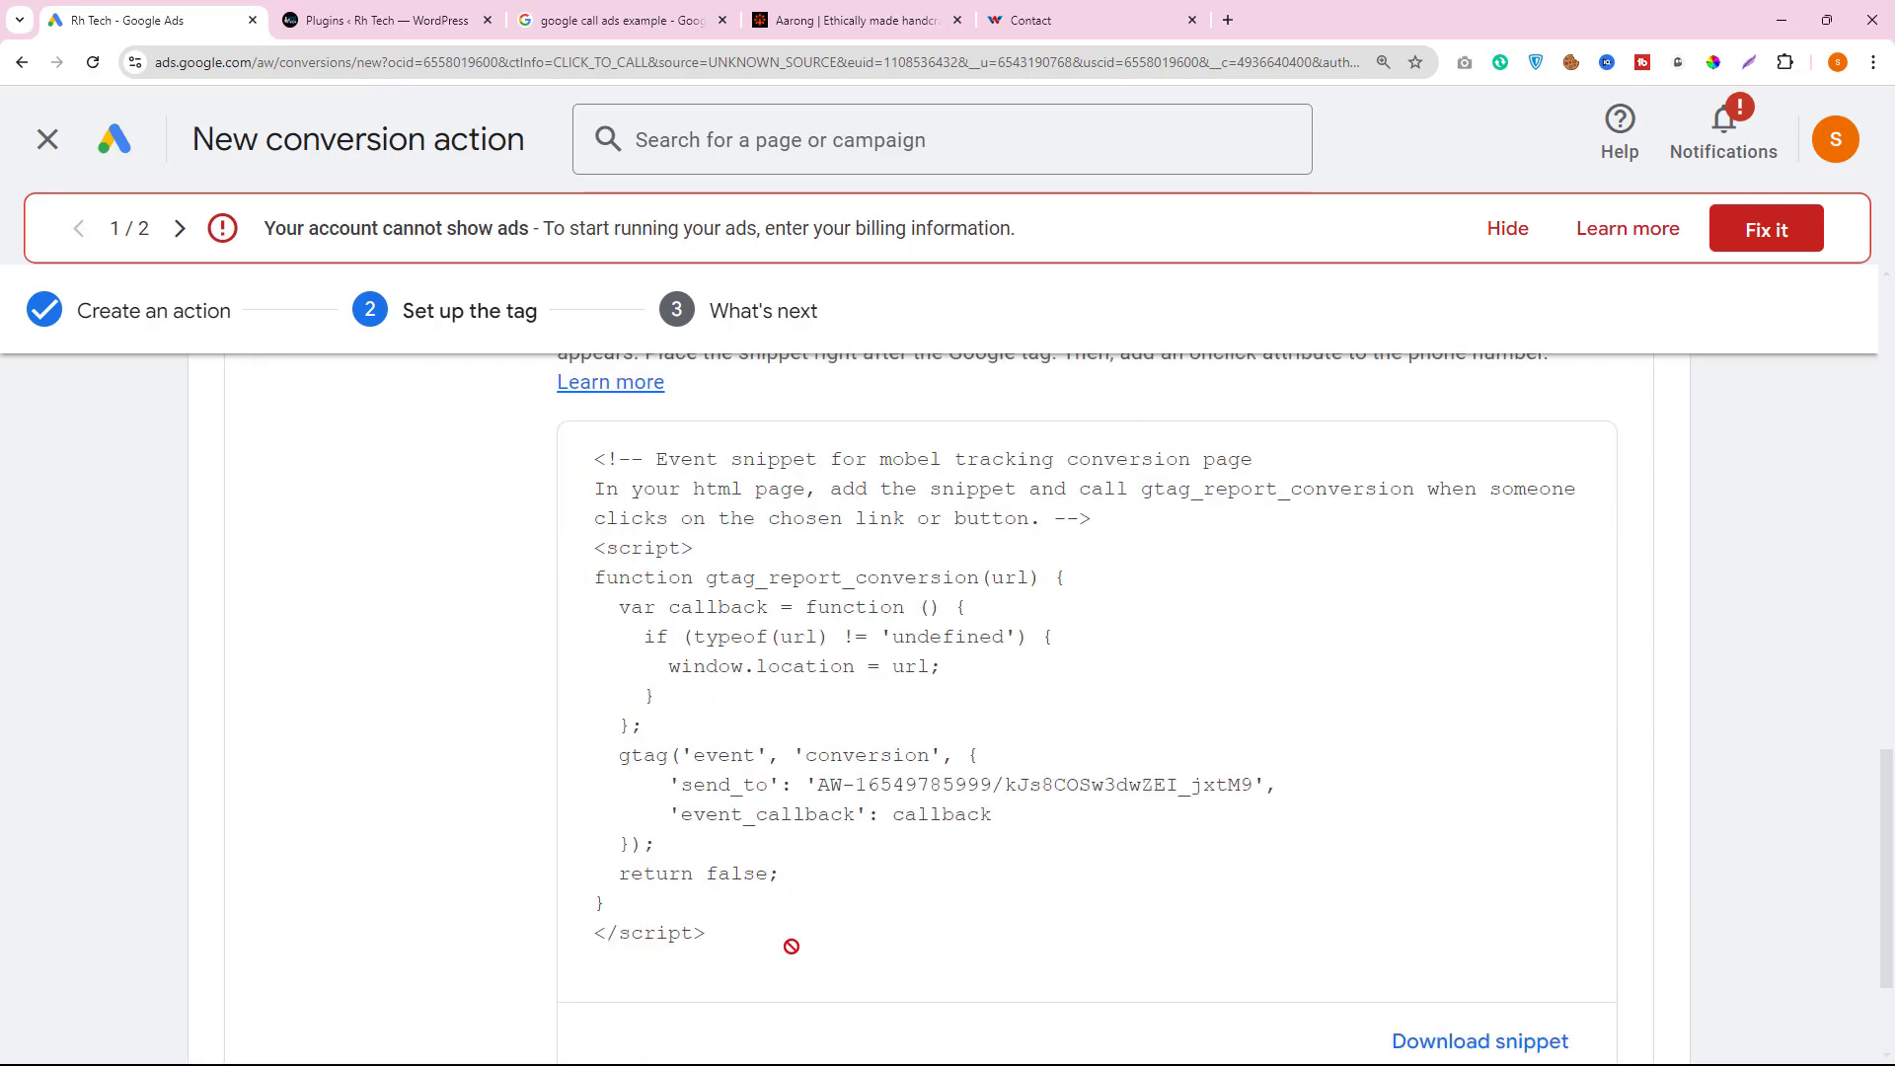
scroll(791, 945, "up", 2)
left_click_drag(1021, 523, 1172, 523)
scroll(981, 762, "up", 7)
left_click_drag(1106, 523, 999, 775)
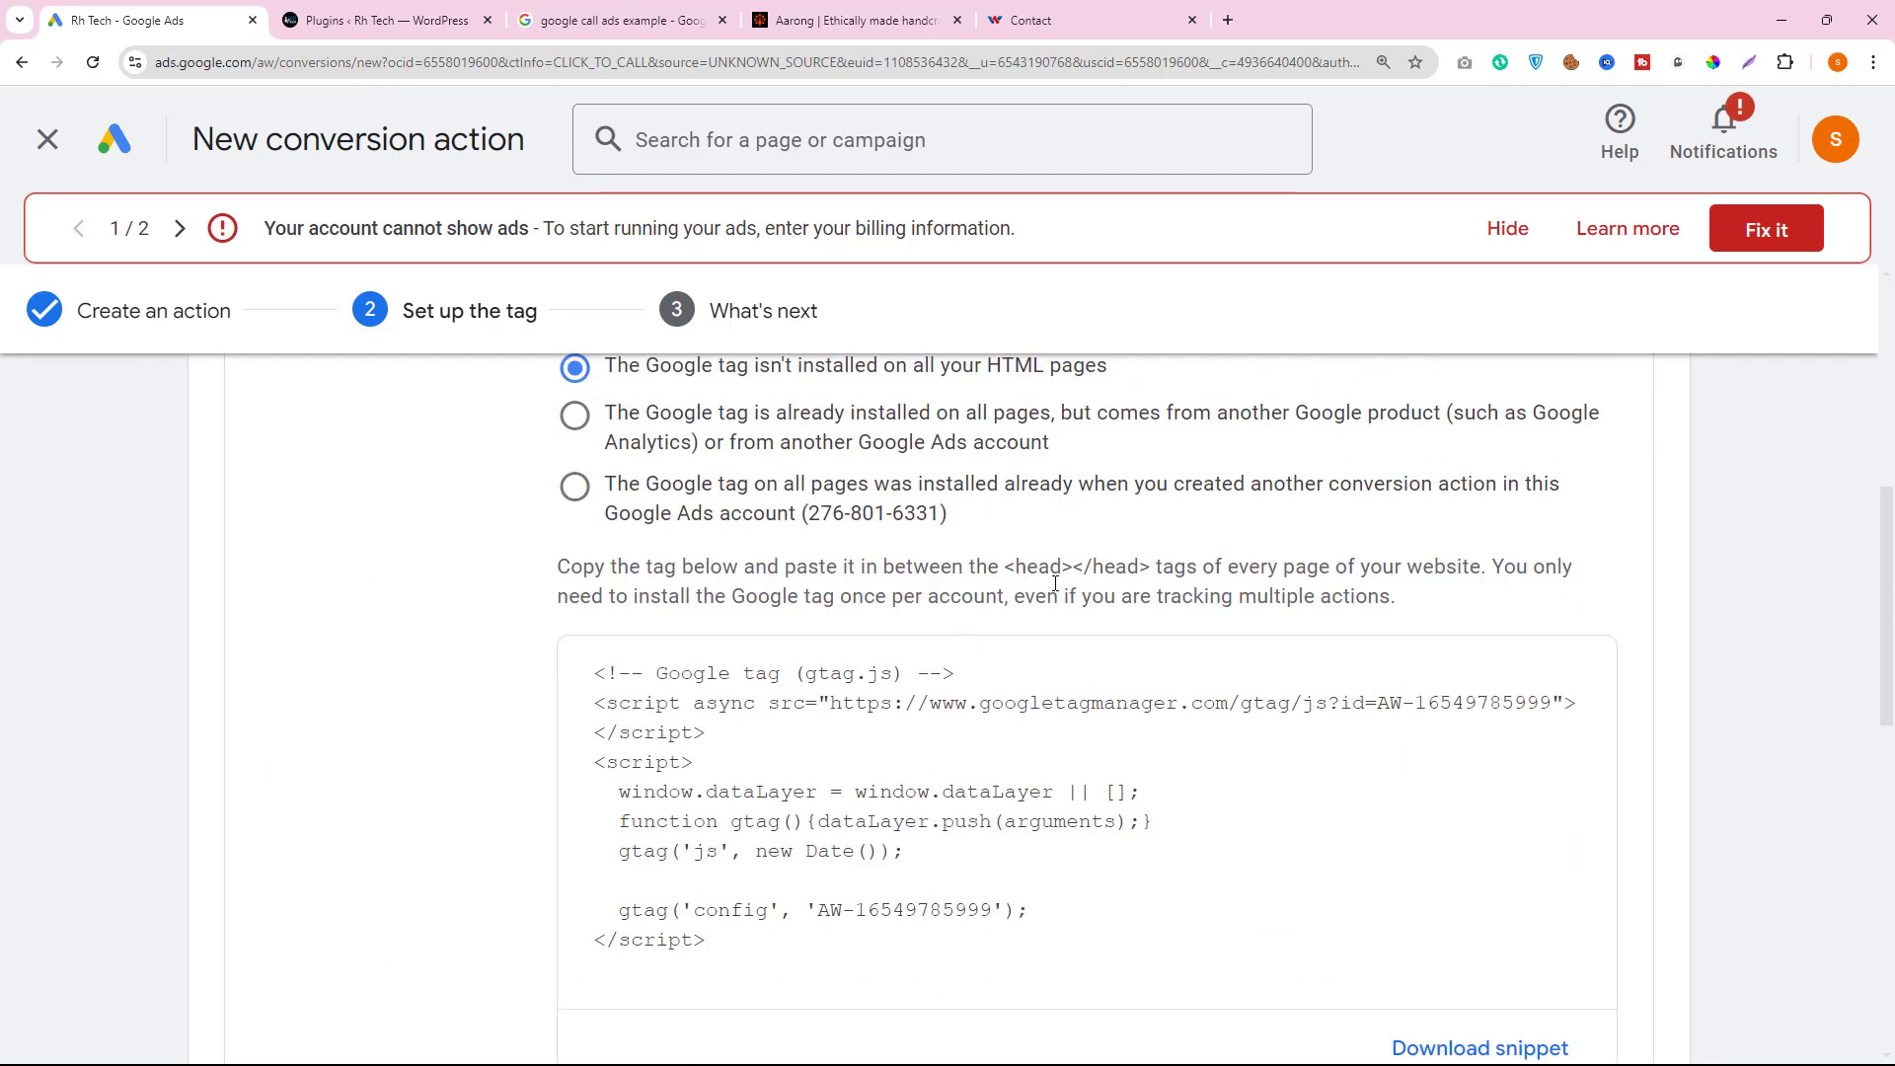
left_click_drag(1012, 568, 1152, 564)
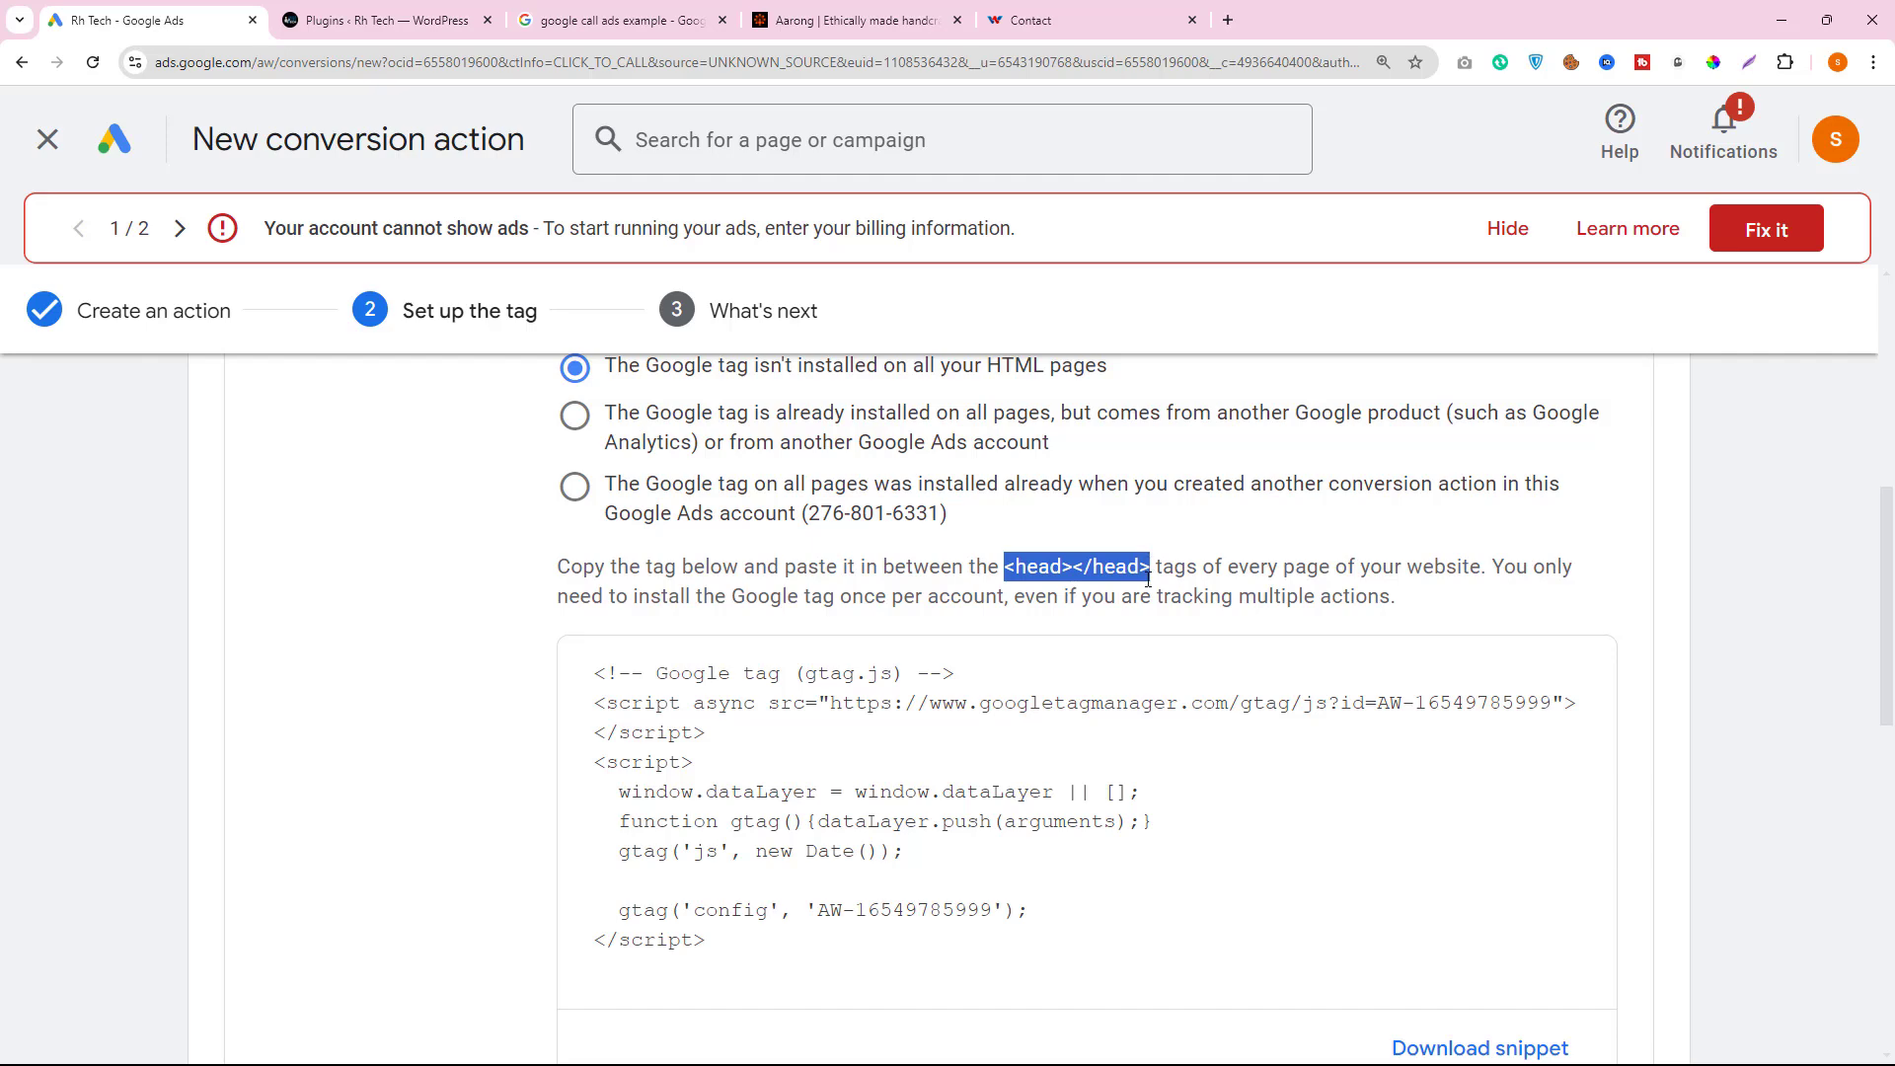
left_click_drag(1027, 894, 1003, 901)
scroll(1003, 901, "down", 6)
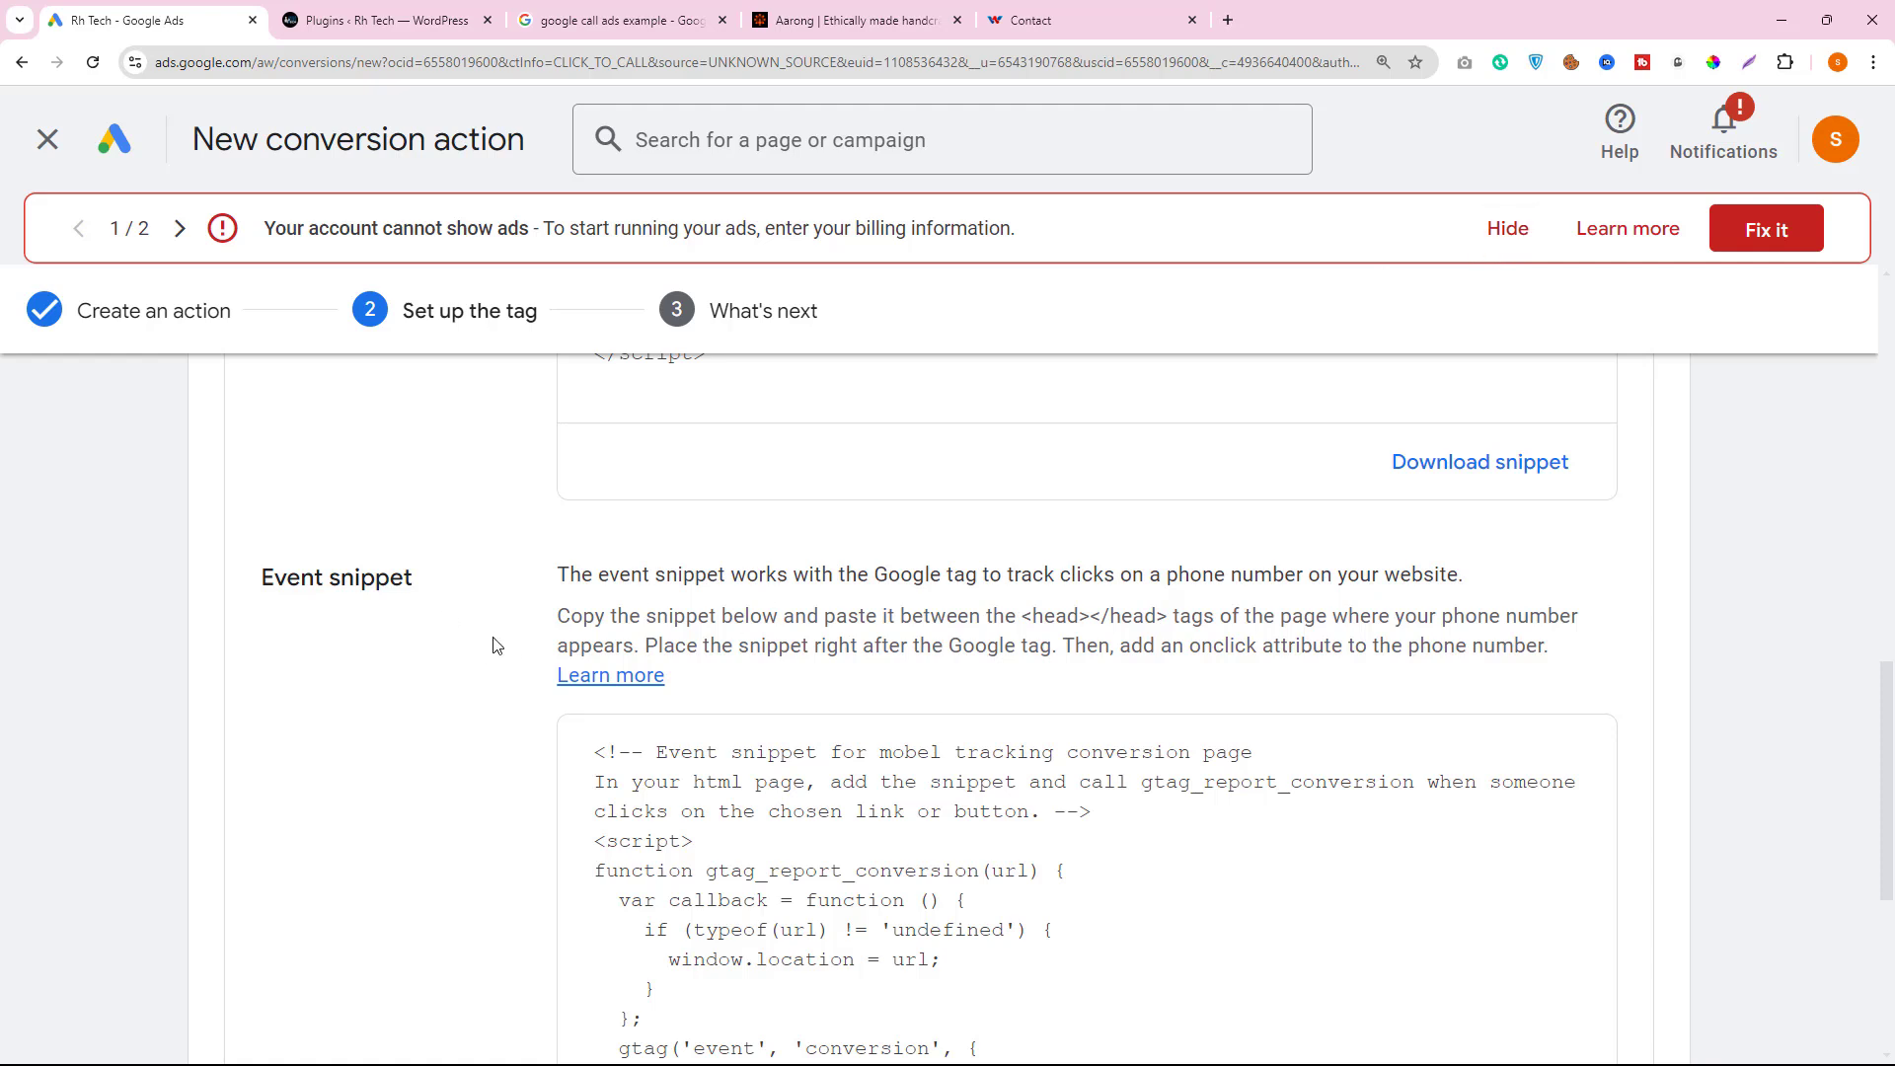
scroll(646, 477, "down", 4)
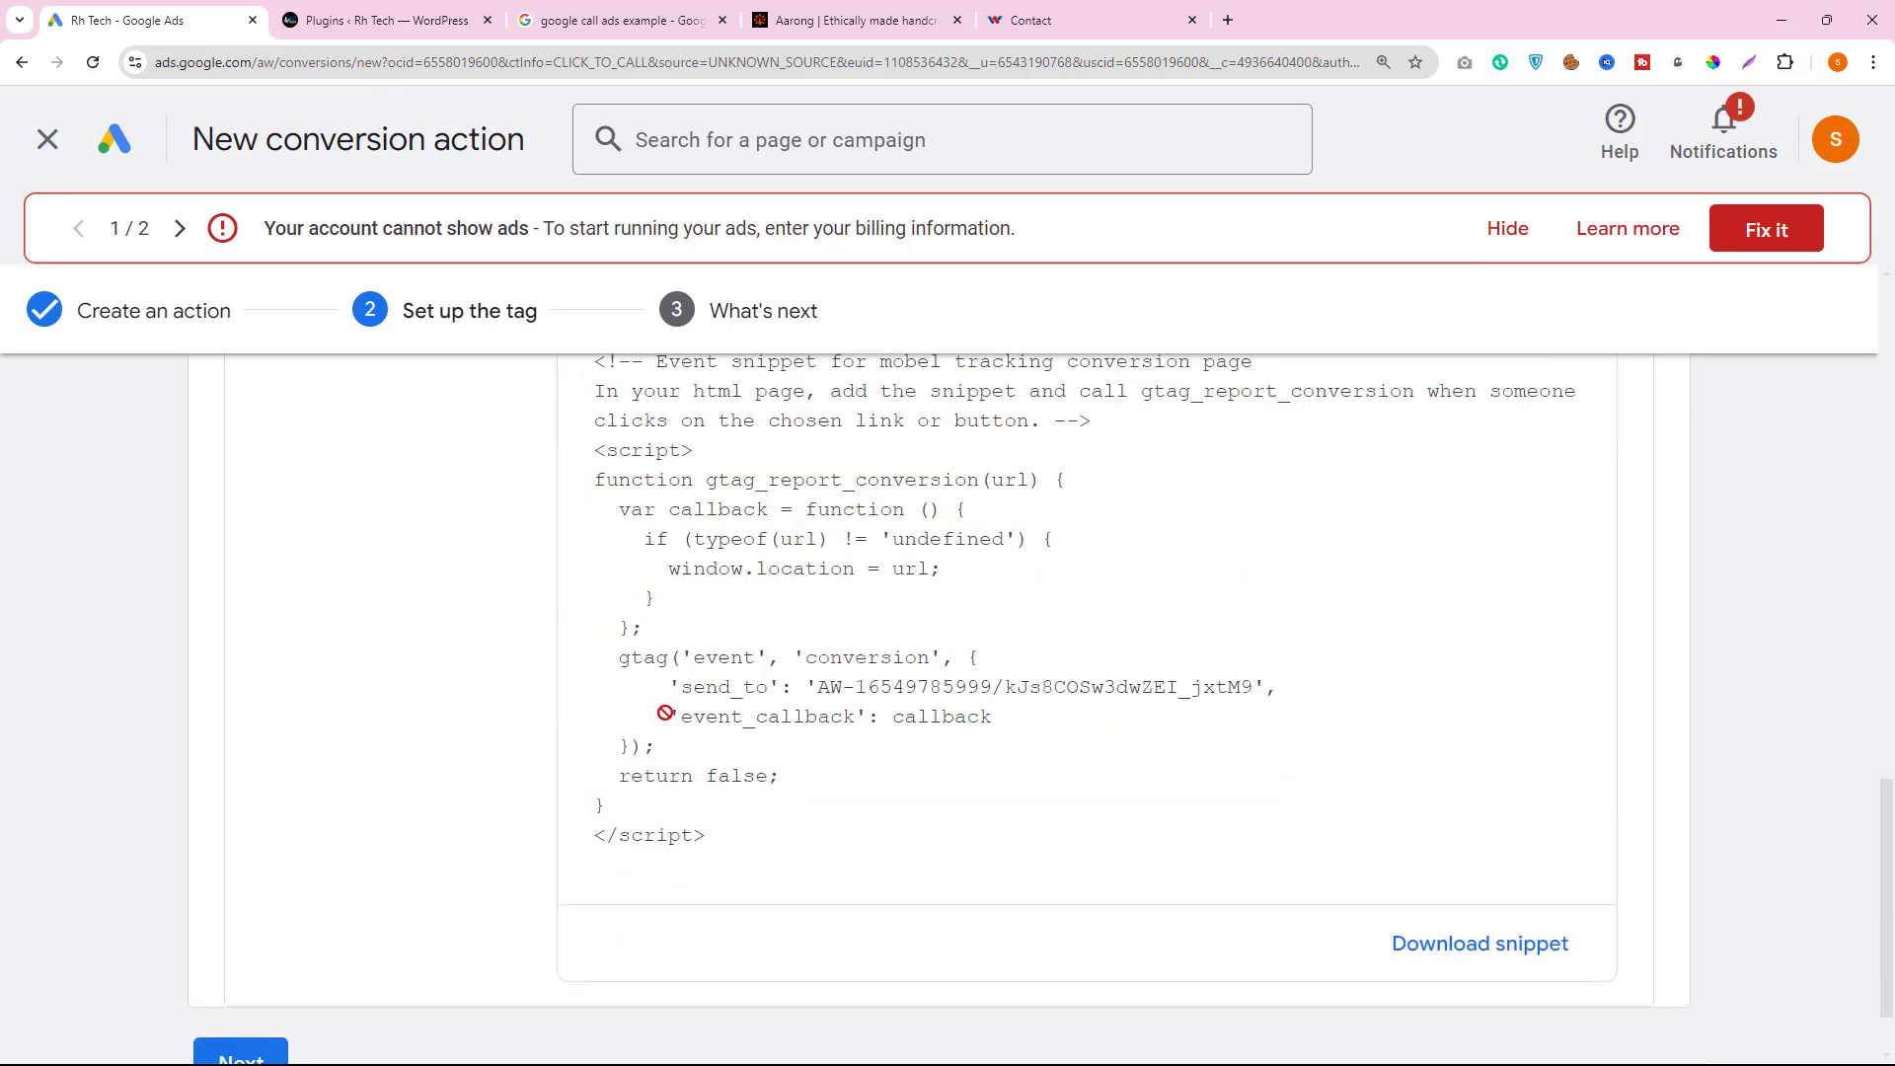
- Finish the tag setup for "mobel tracking" and look over the conversion goals summary
left_click(281, 977)
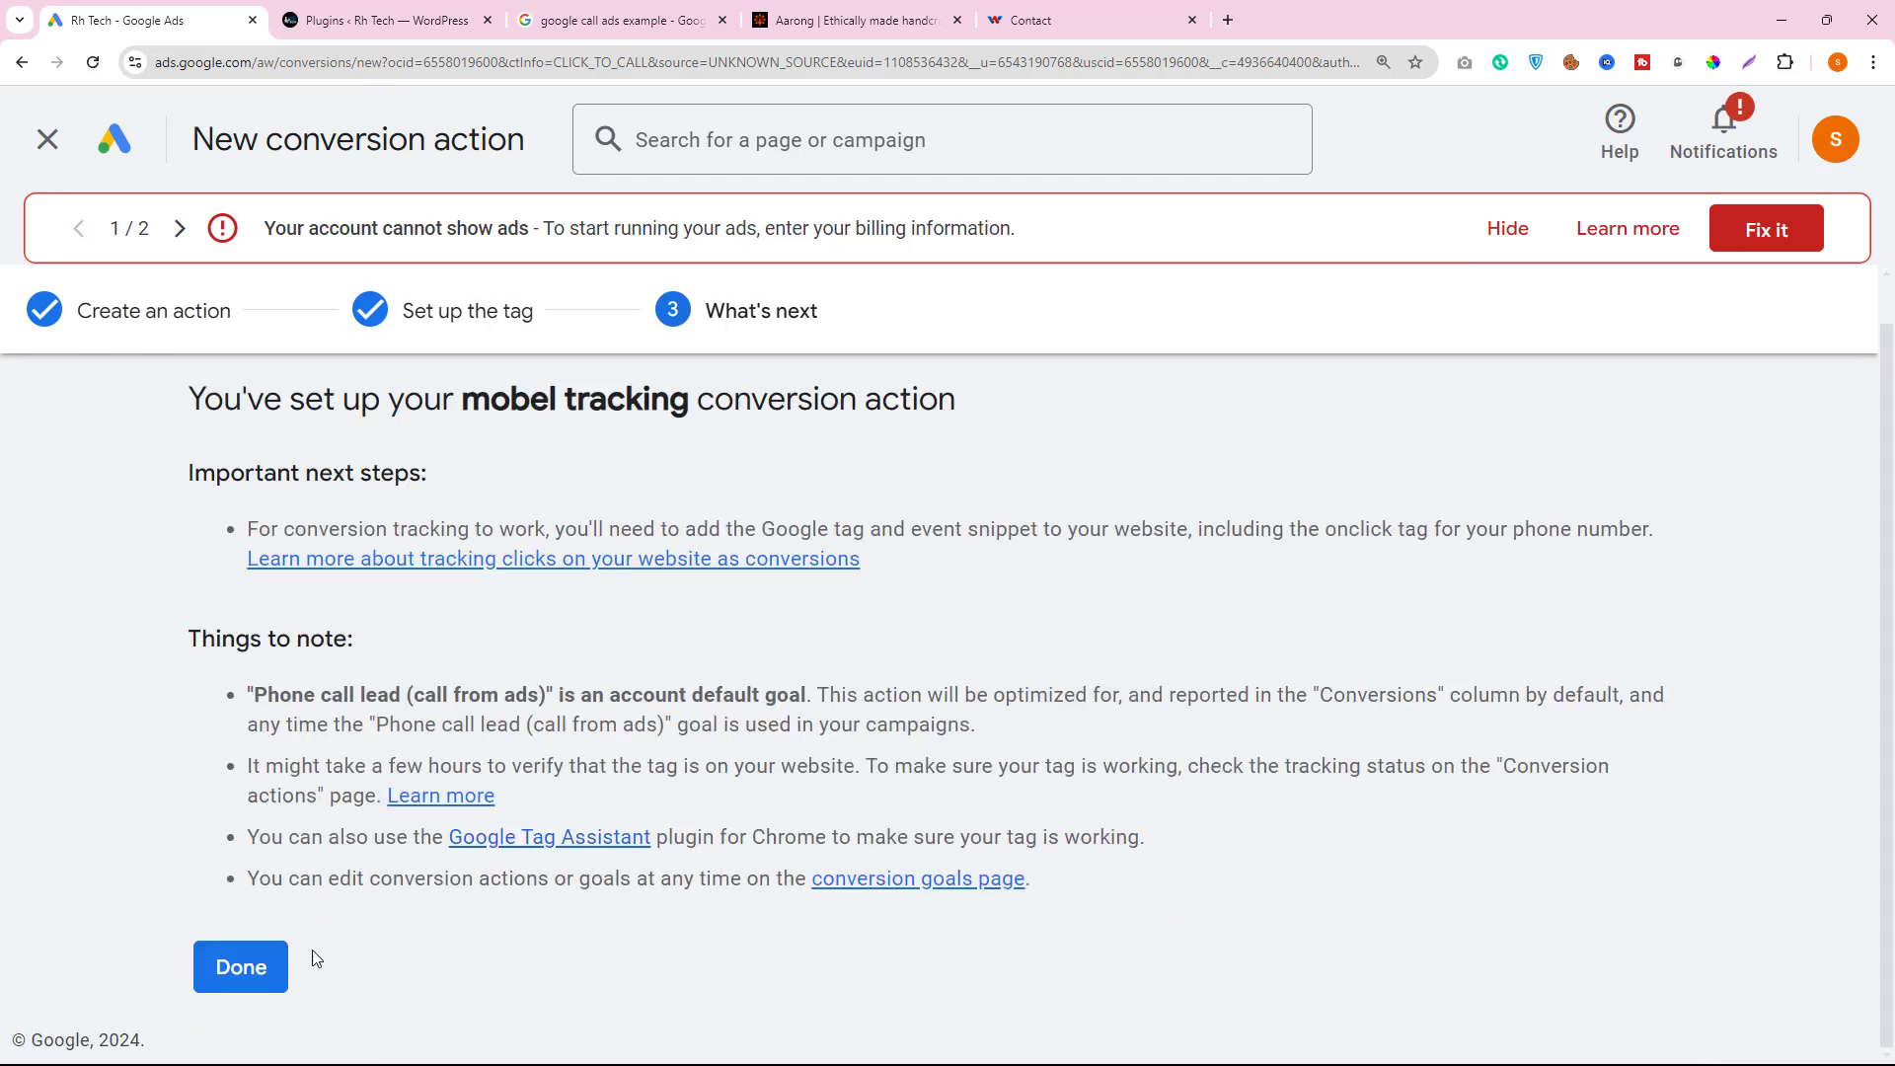
left_click(222, 979)
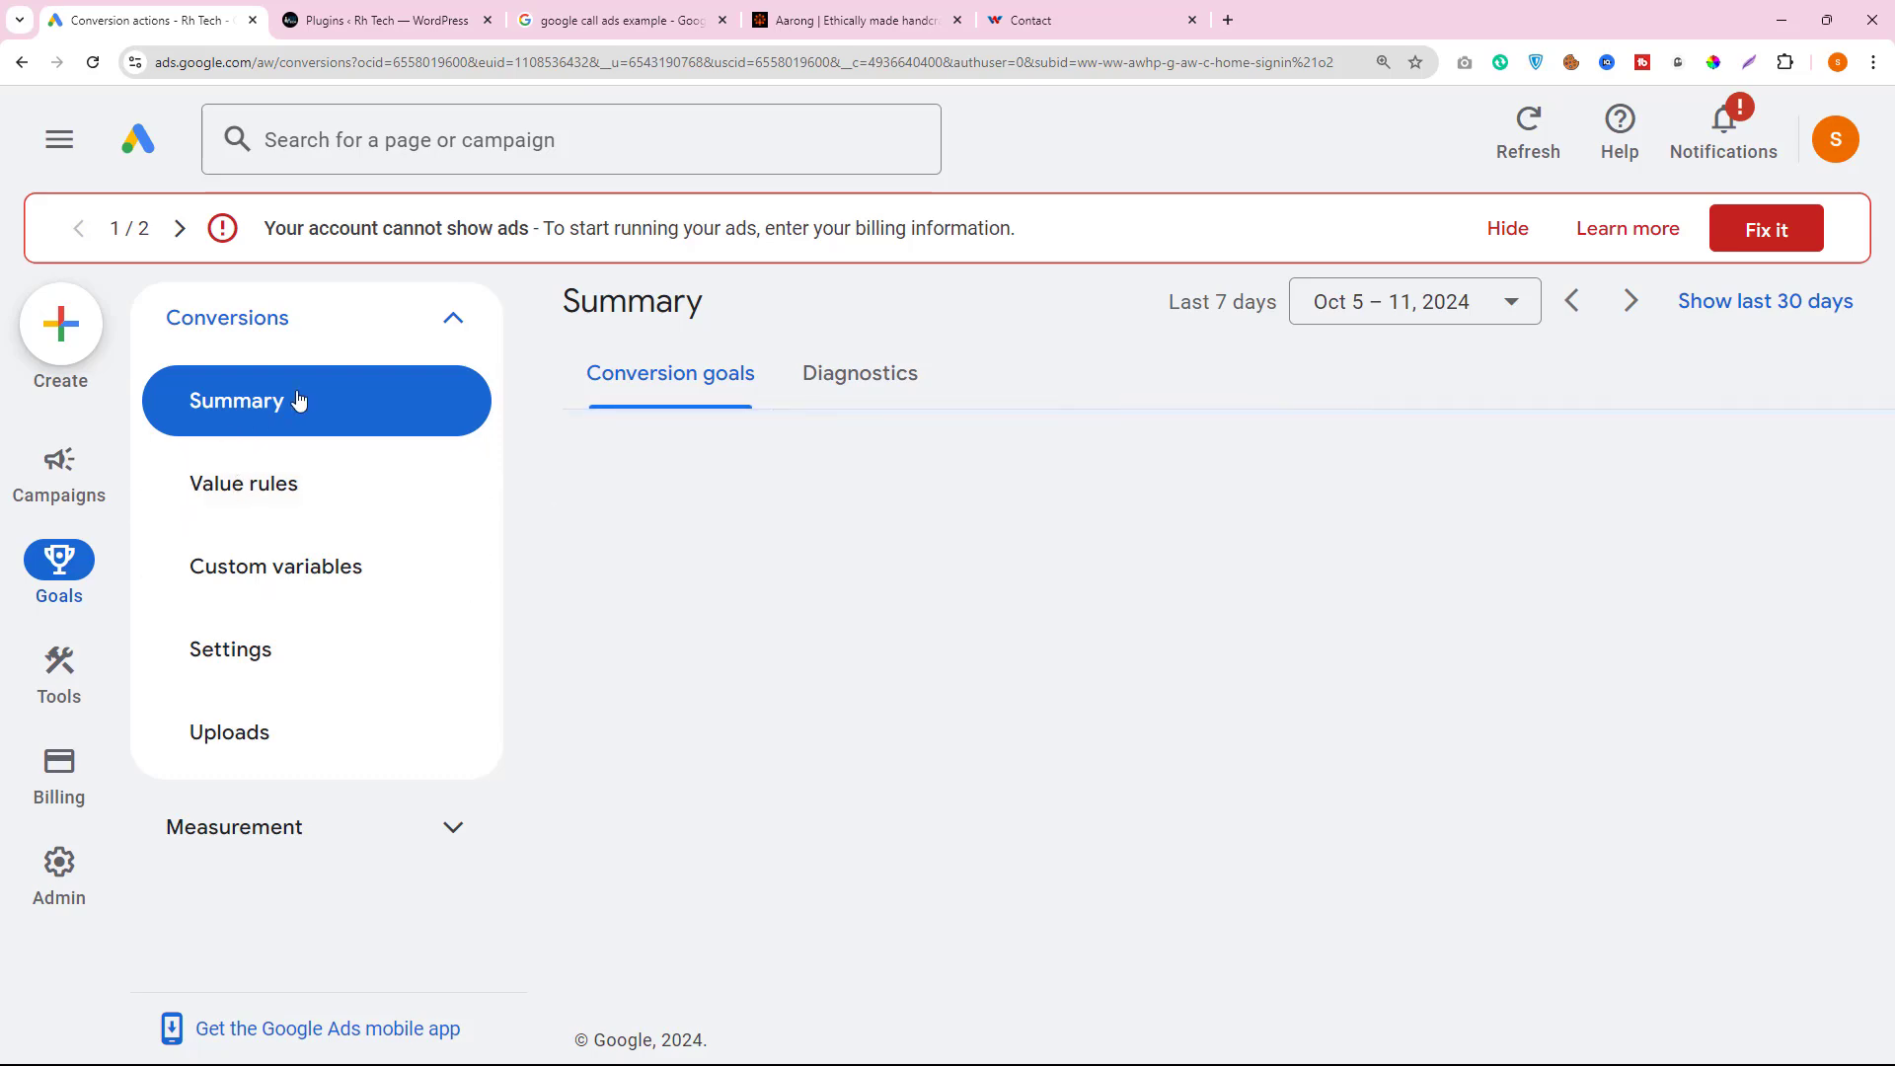
scroll(1125, 761, "down", 8)
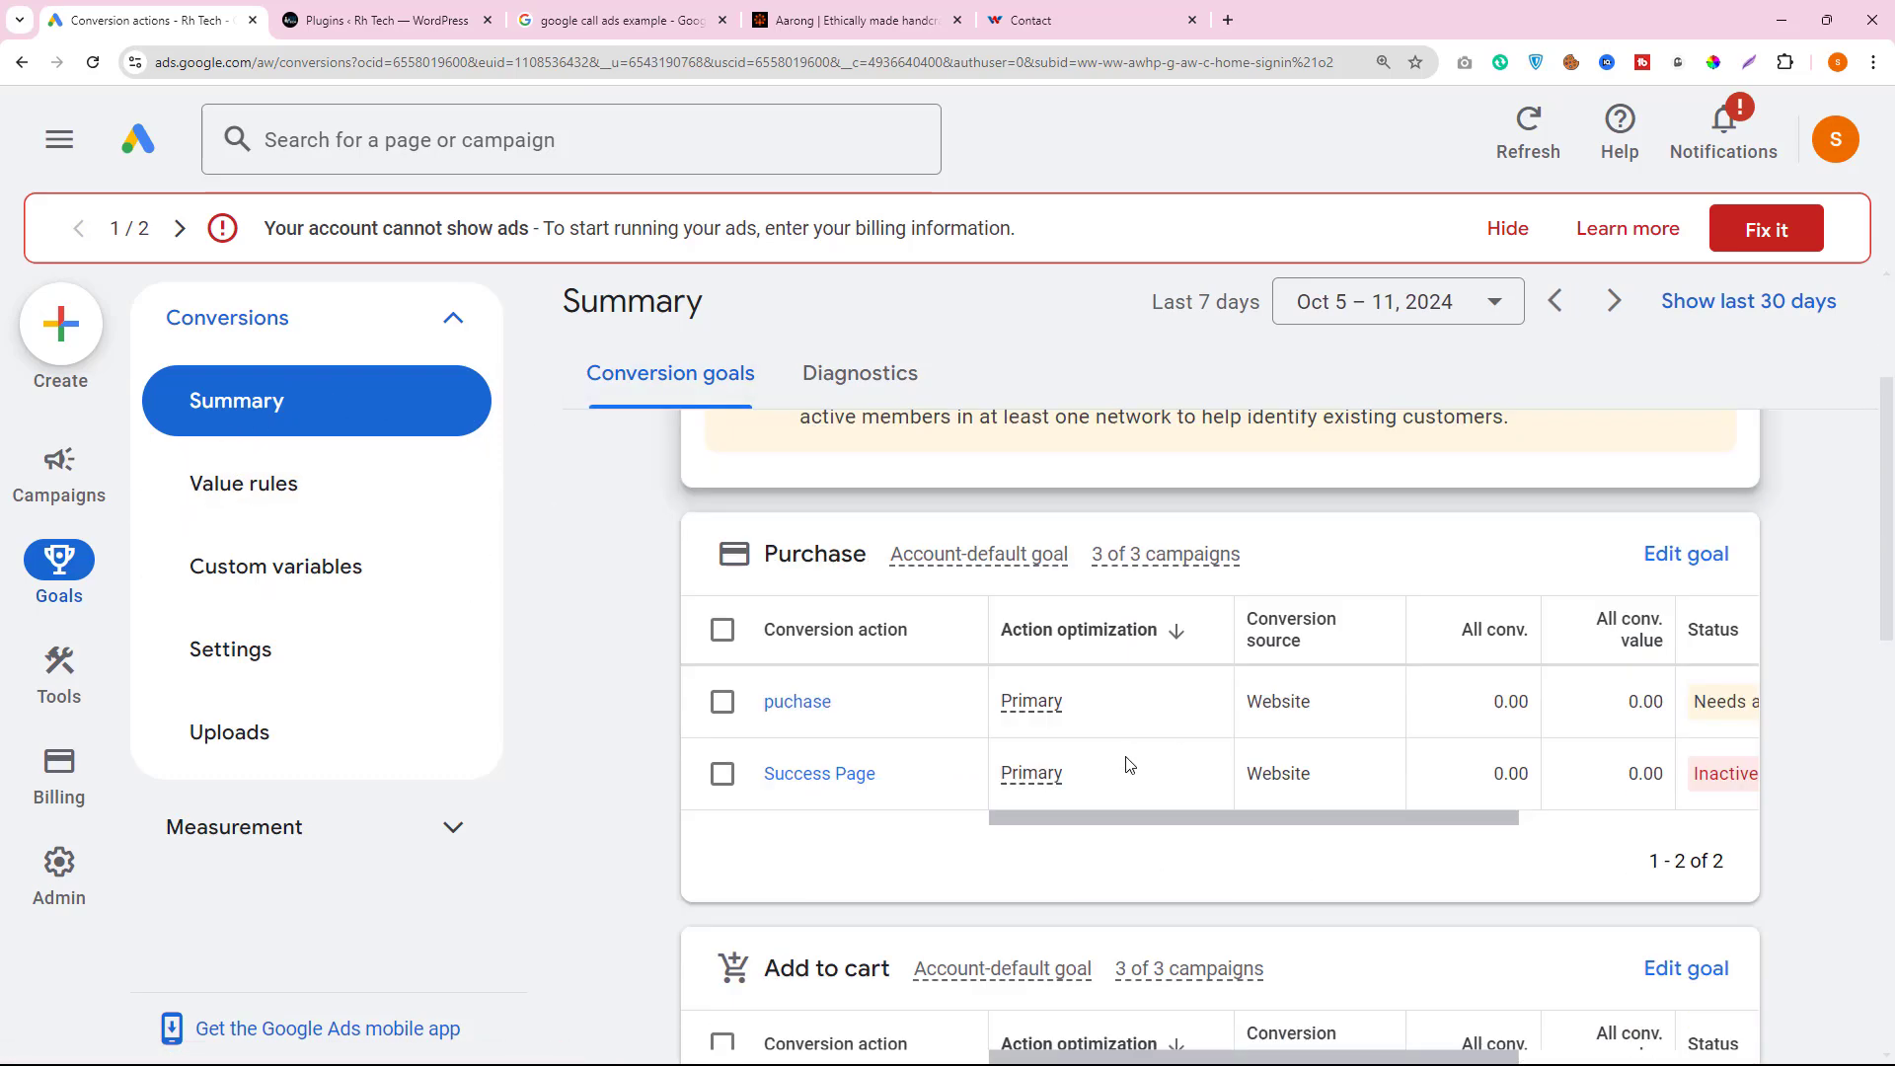
scroll(1194, 775, "up", 3)
scroll(1194, 779, "up", 4)
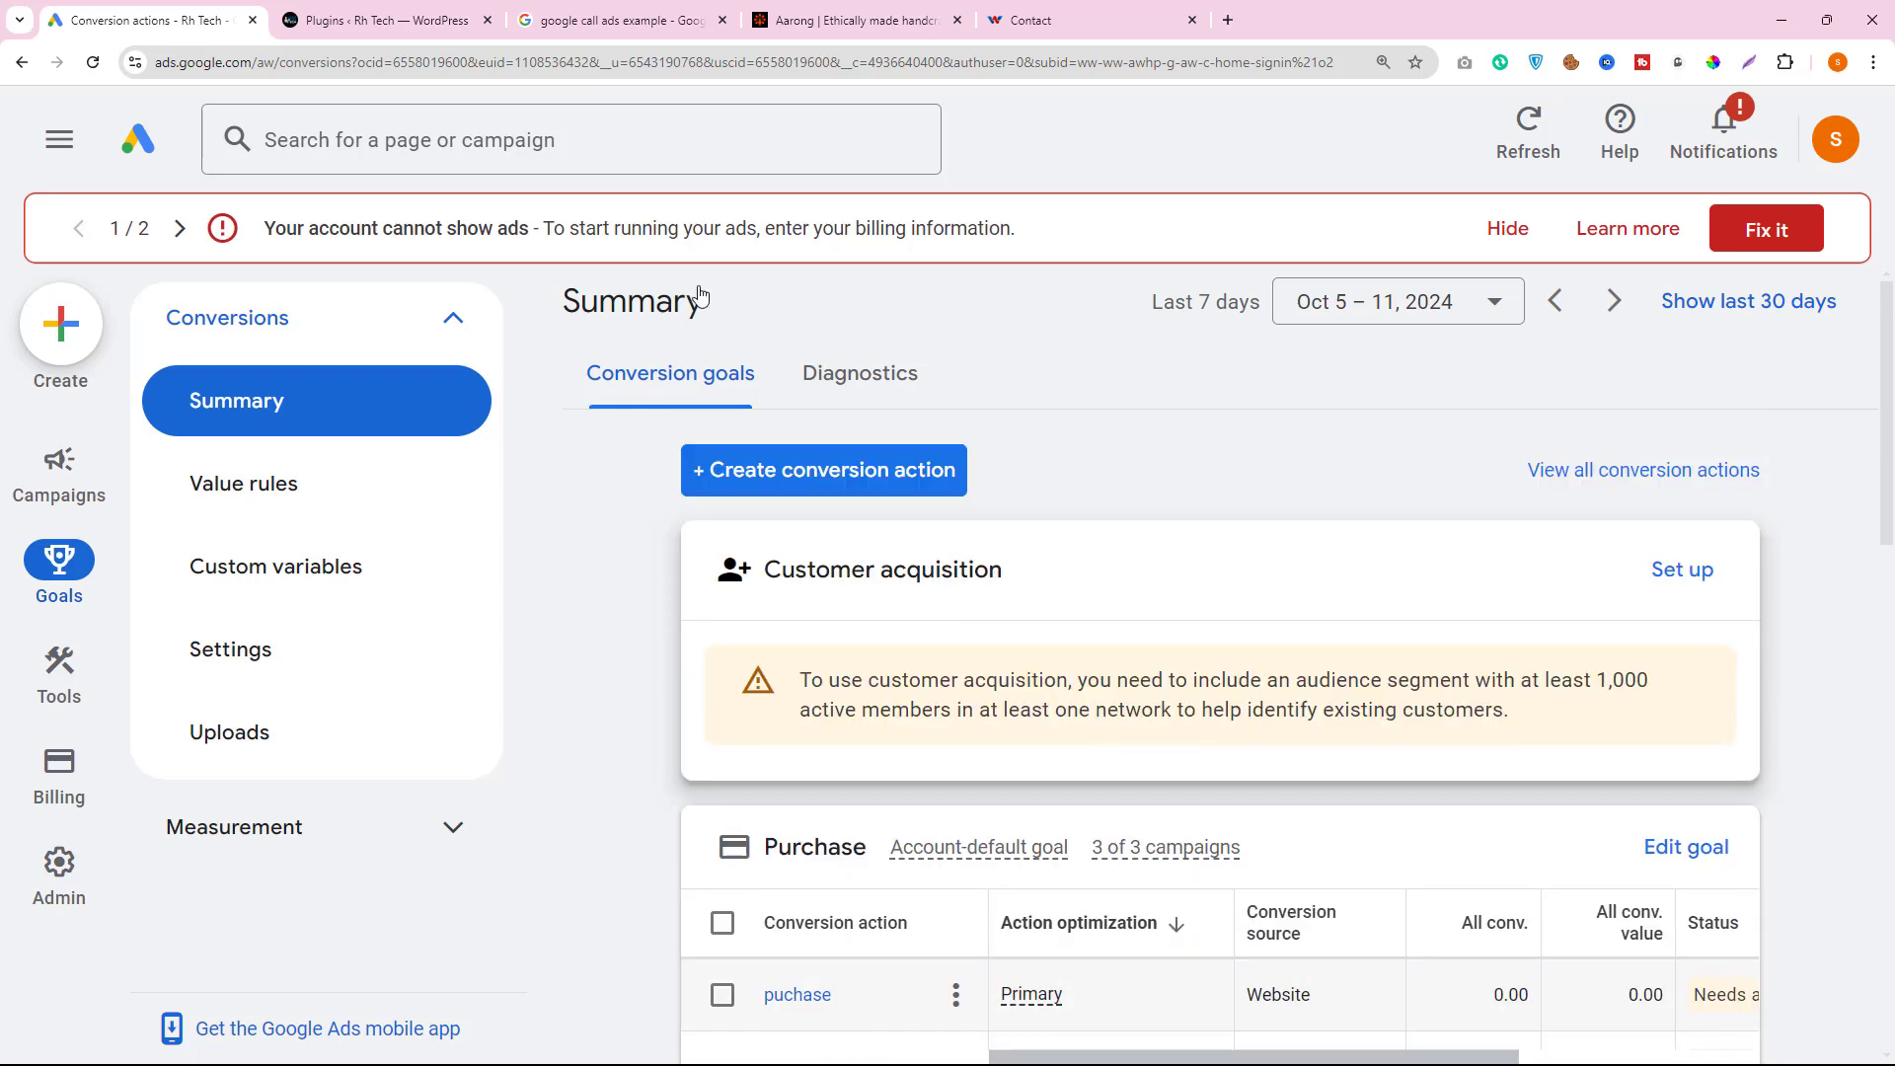
- Close the Contact, Aarong, Google image search and WordPress Plugins pages, keeping only Google Ads open
left_click(364, 12)
left_click(807, 20)
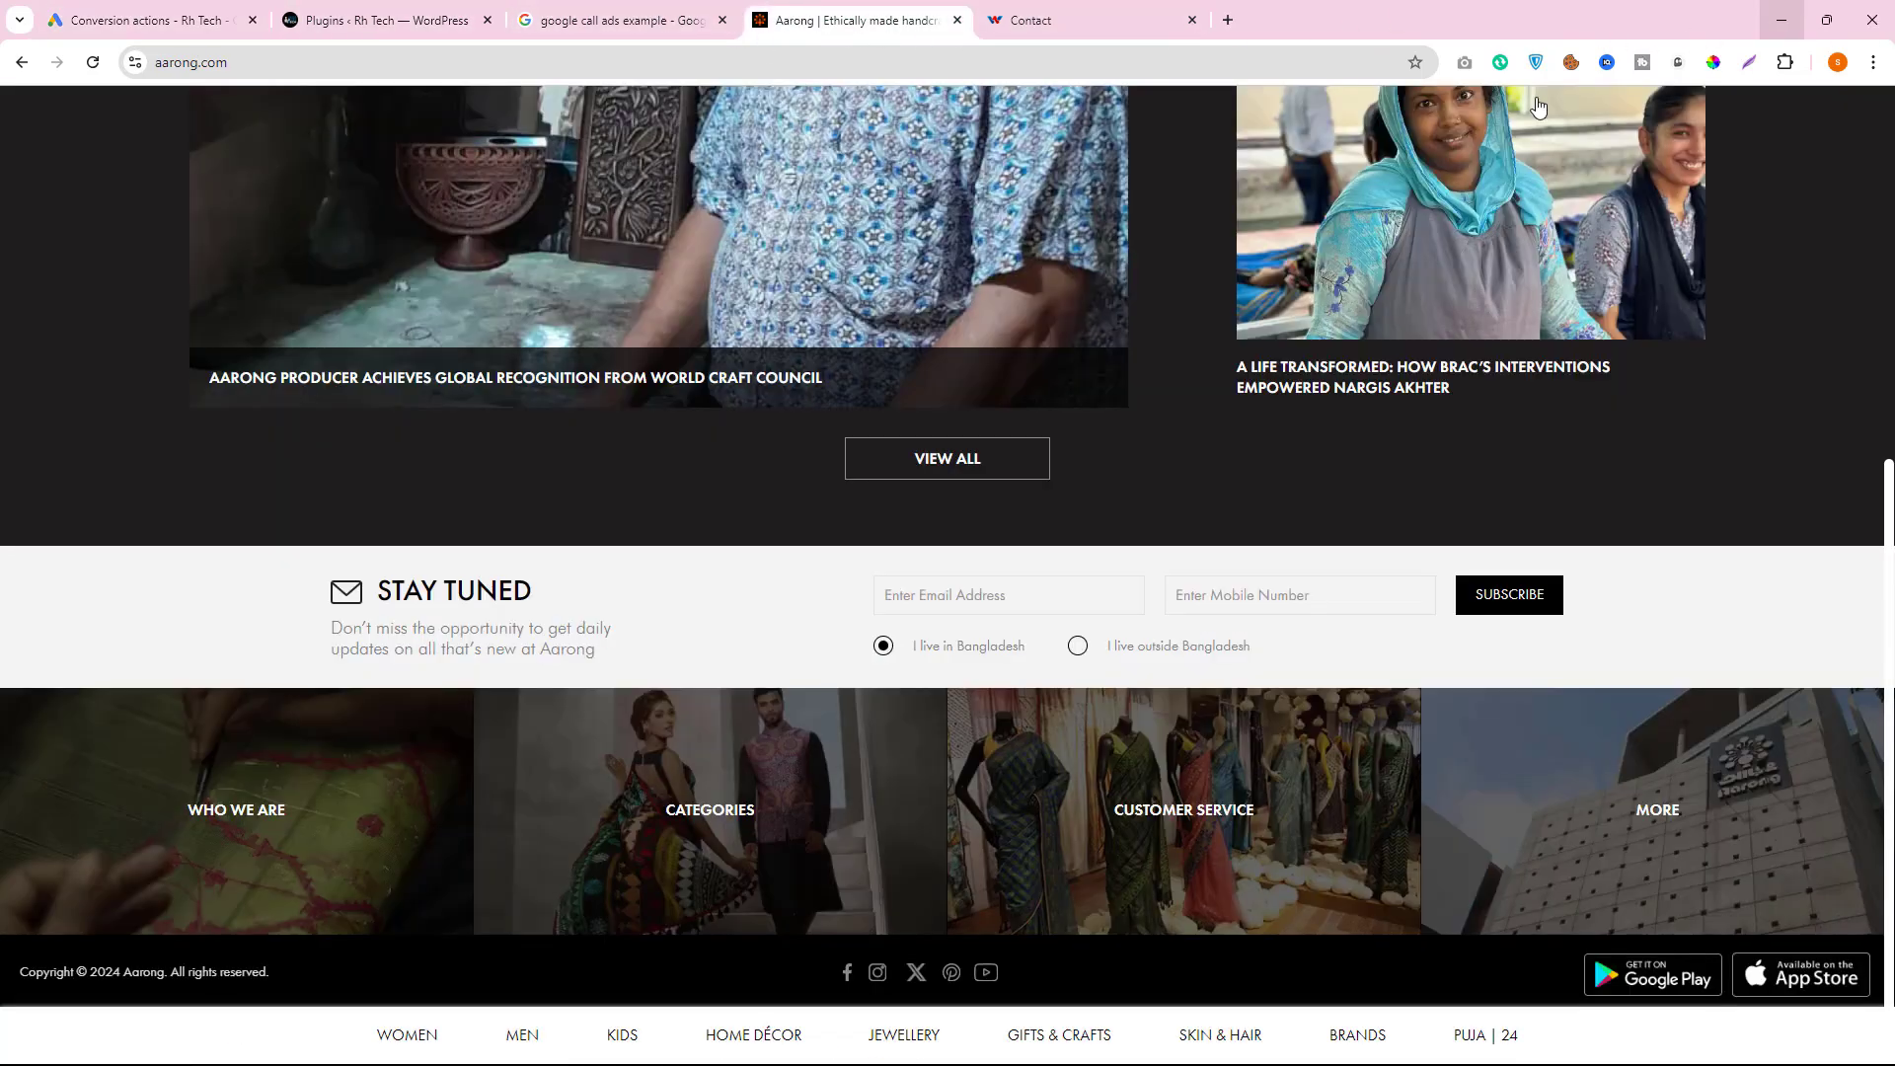
left_click(1191, 21)
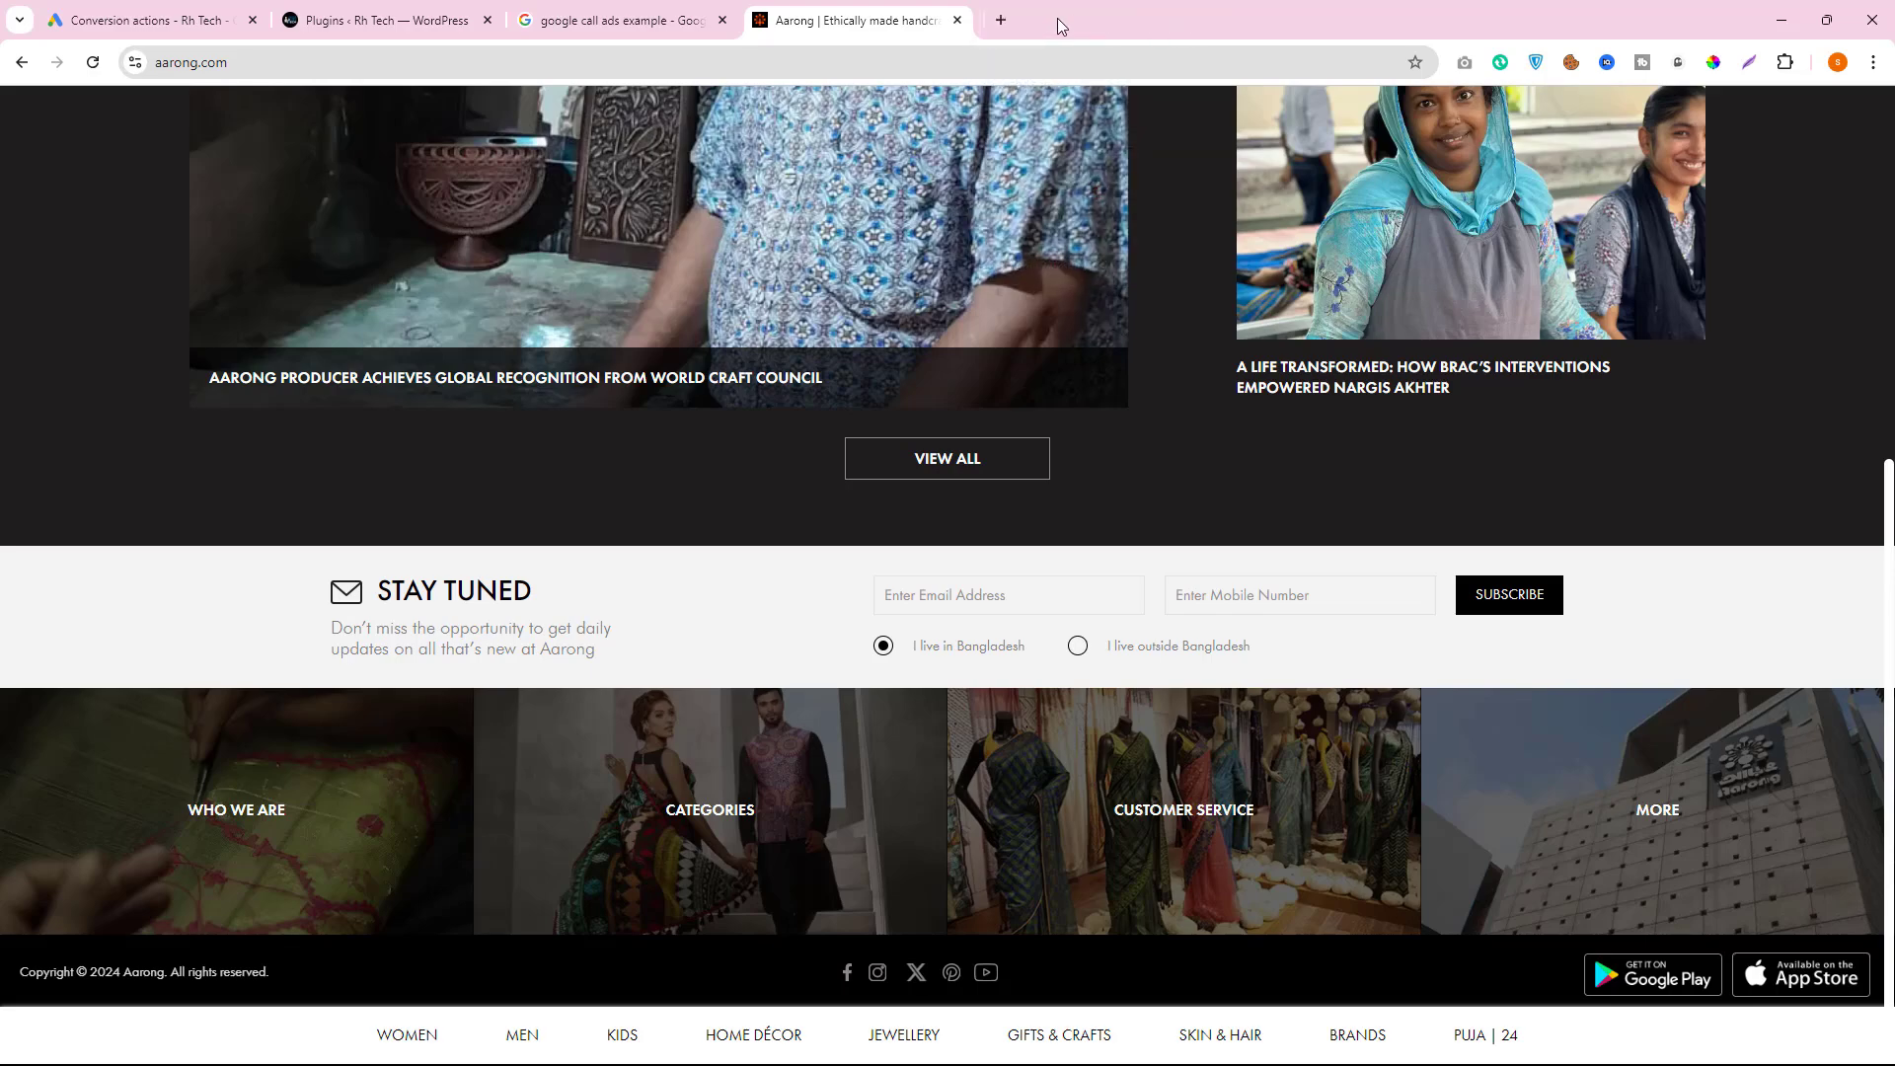
left_click(957, 21)
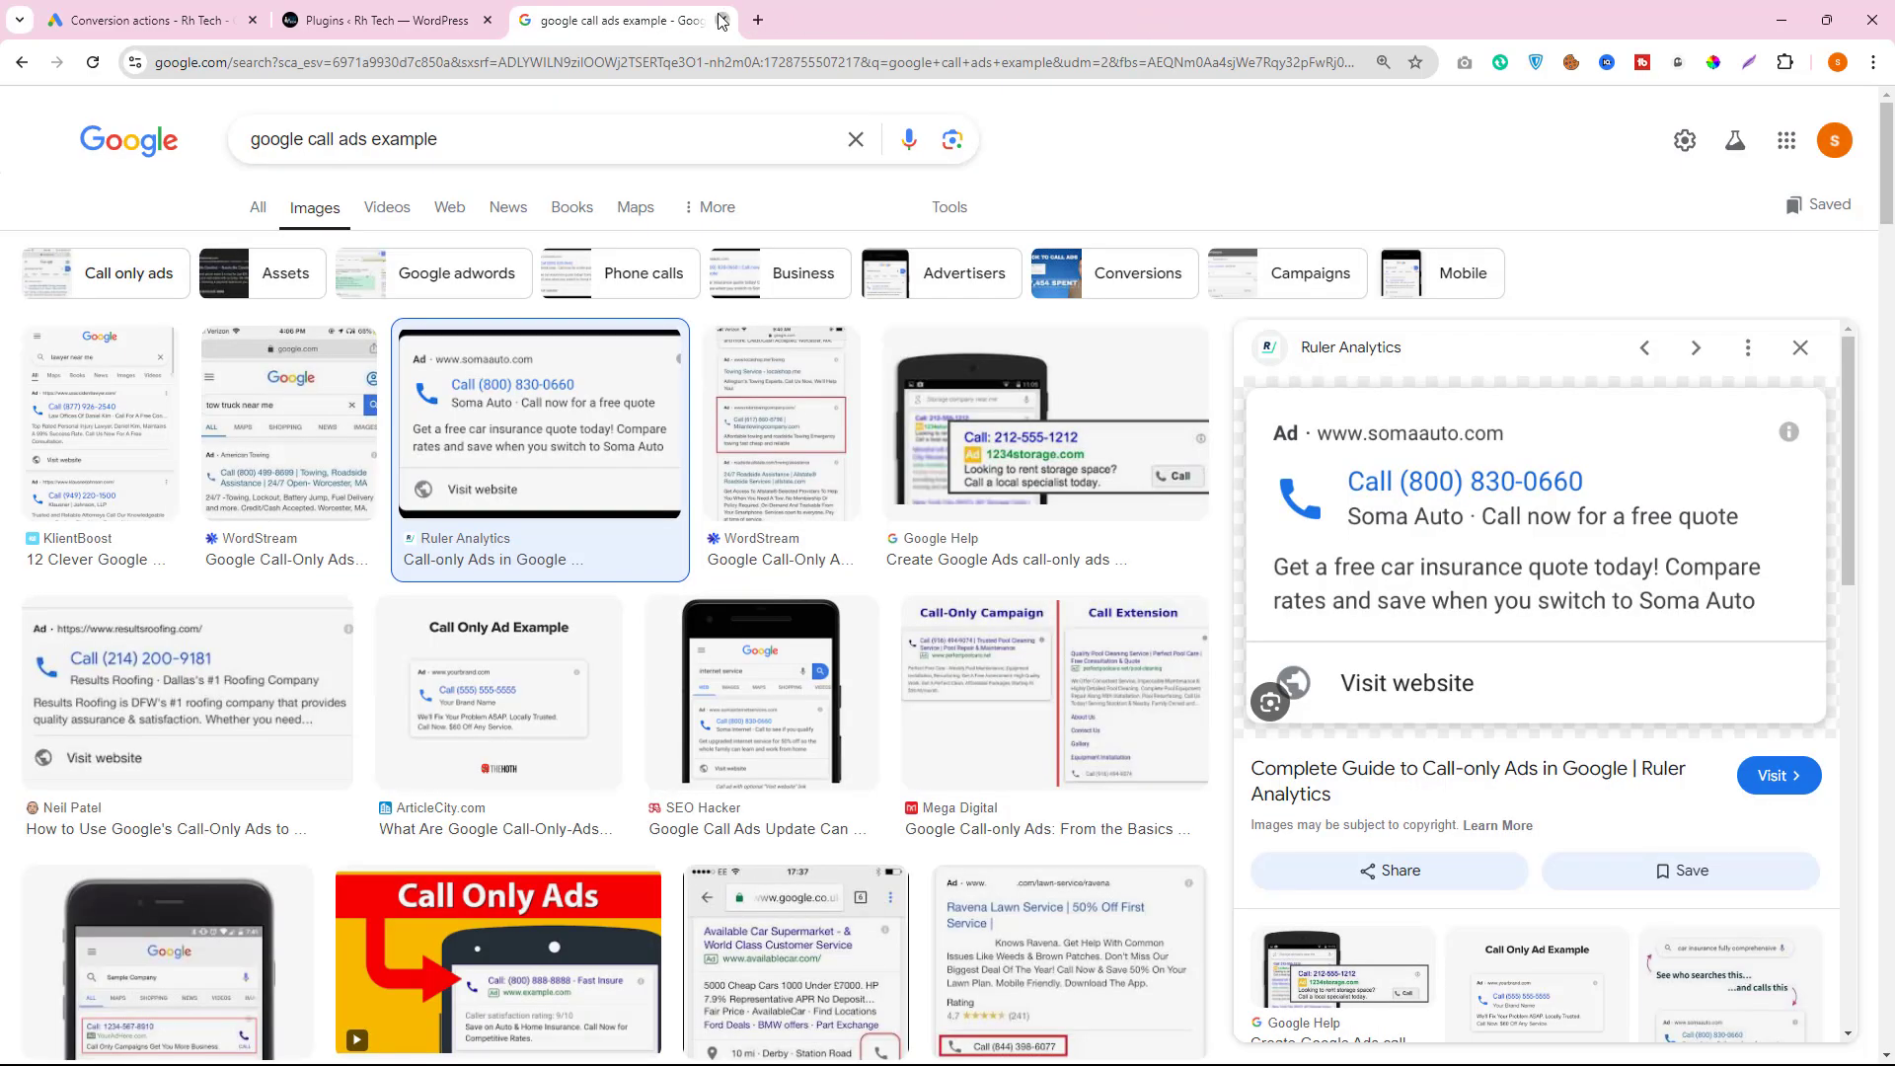
left_click(721, 20)
left_click(487, 21)
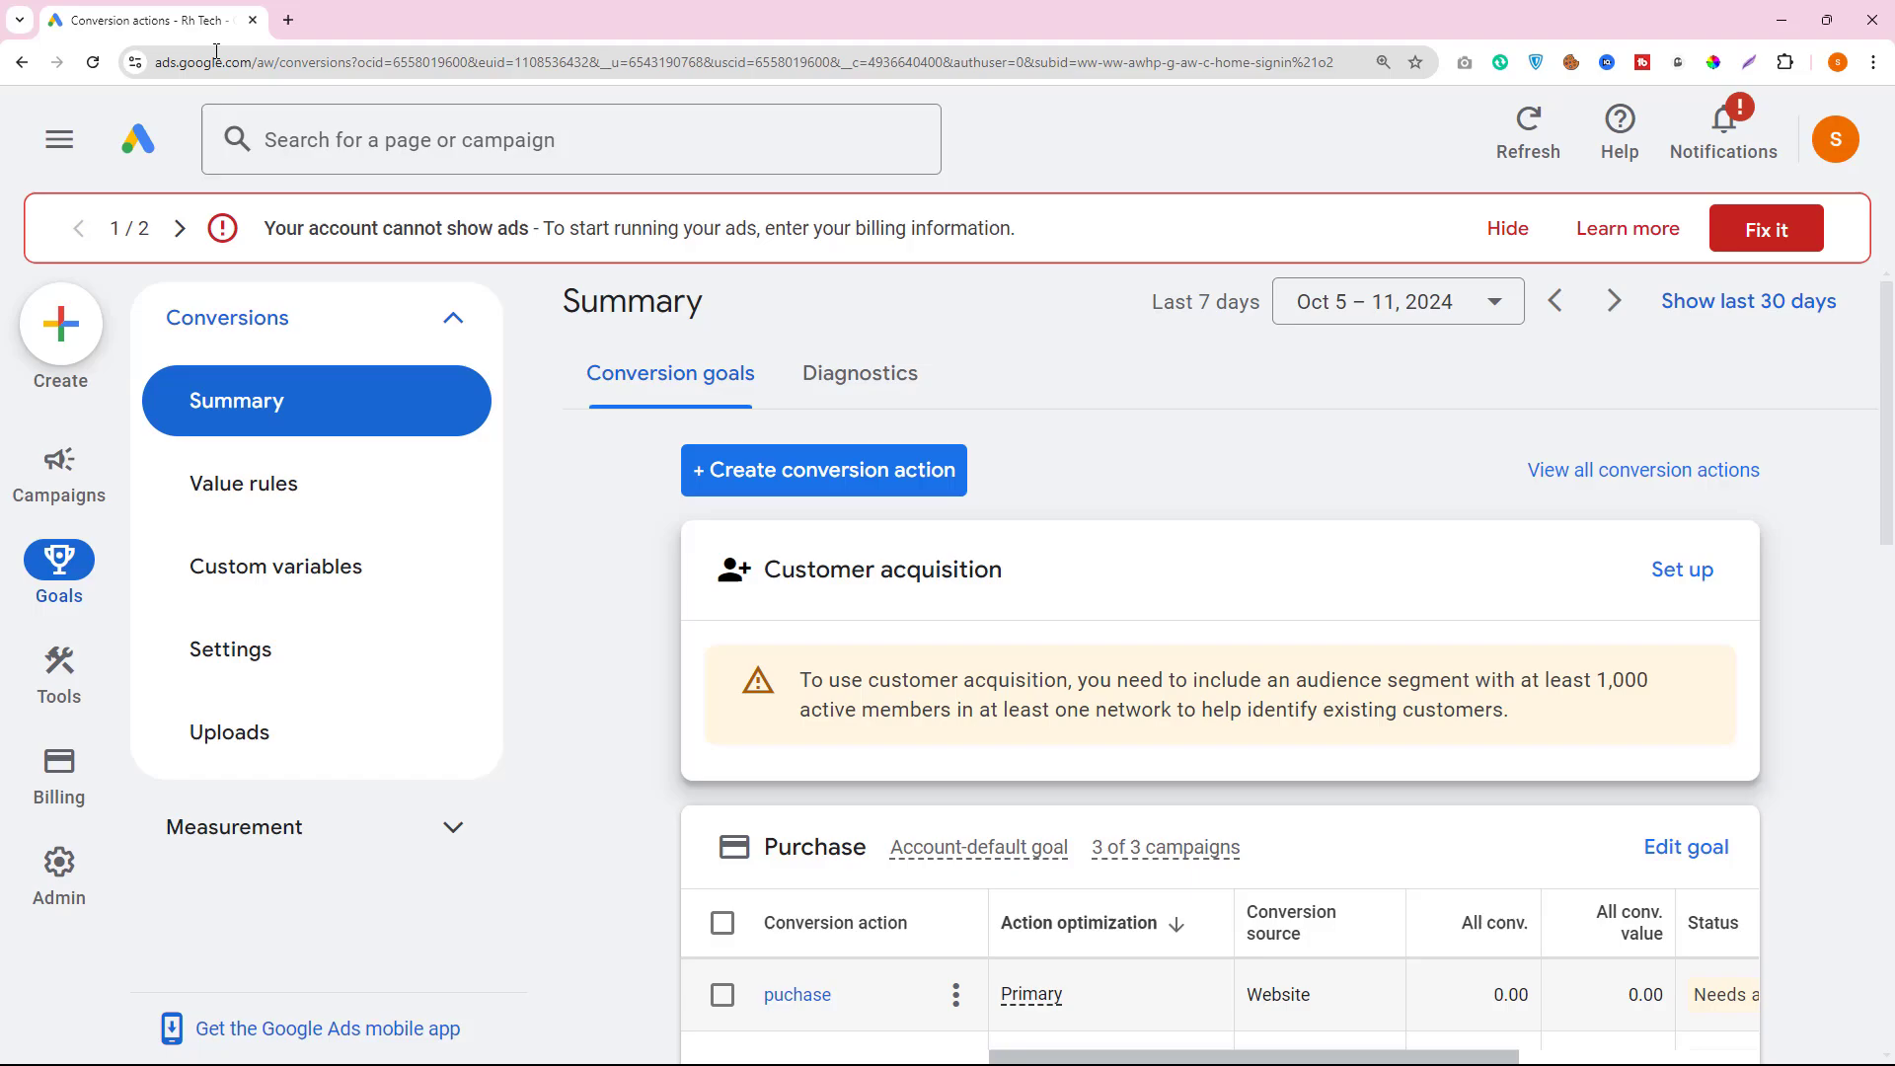
- Search the web for "rh tech google ads" in a new browser tab and open the Google Ads Full Course (Bangla) playlist on YouTube
left_click(289, 20)
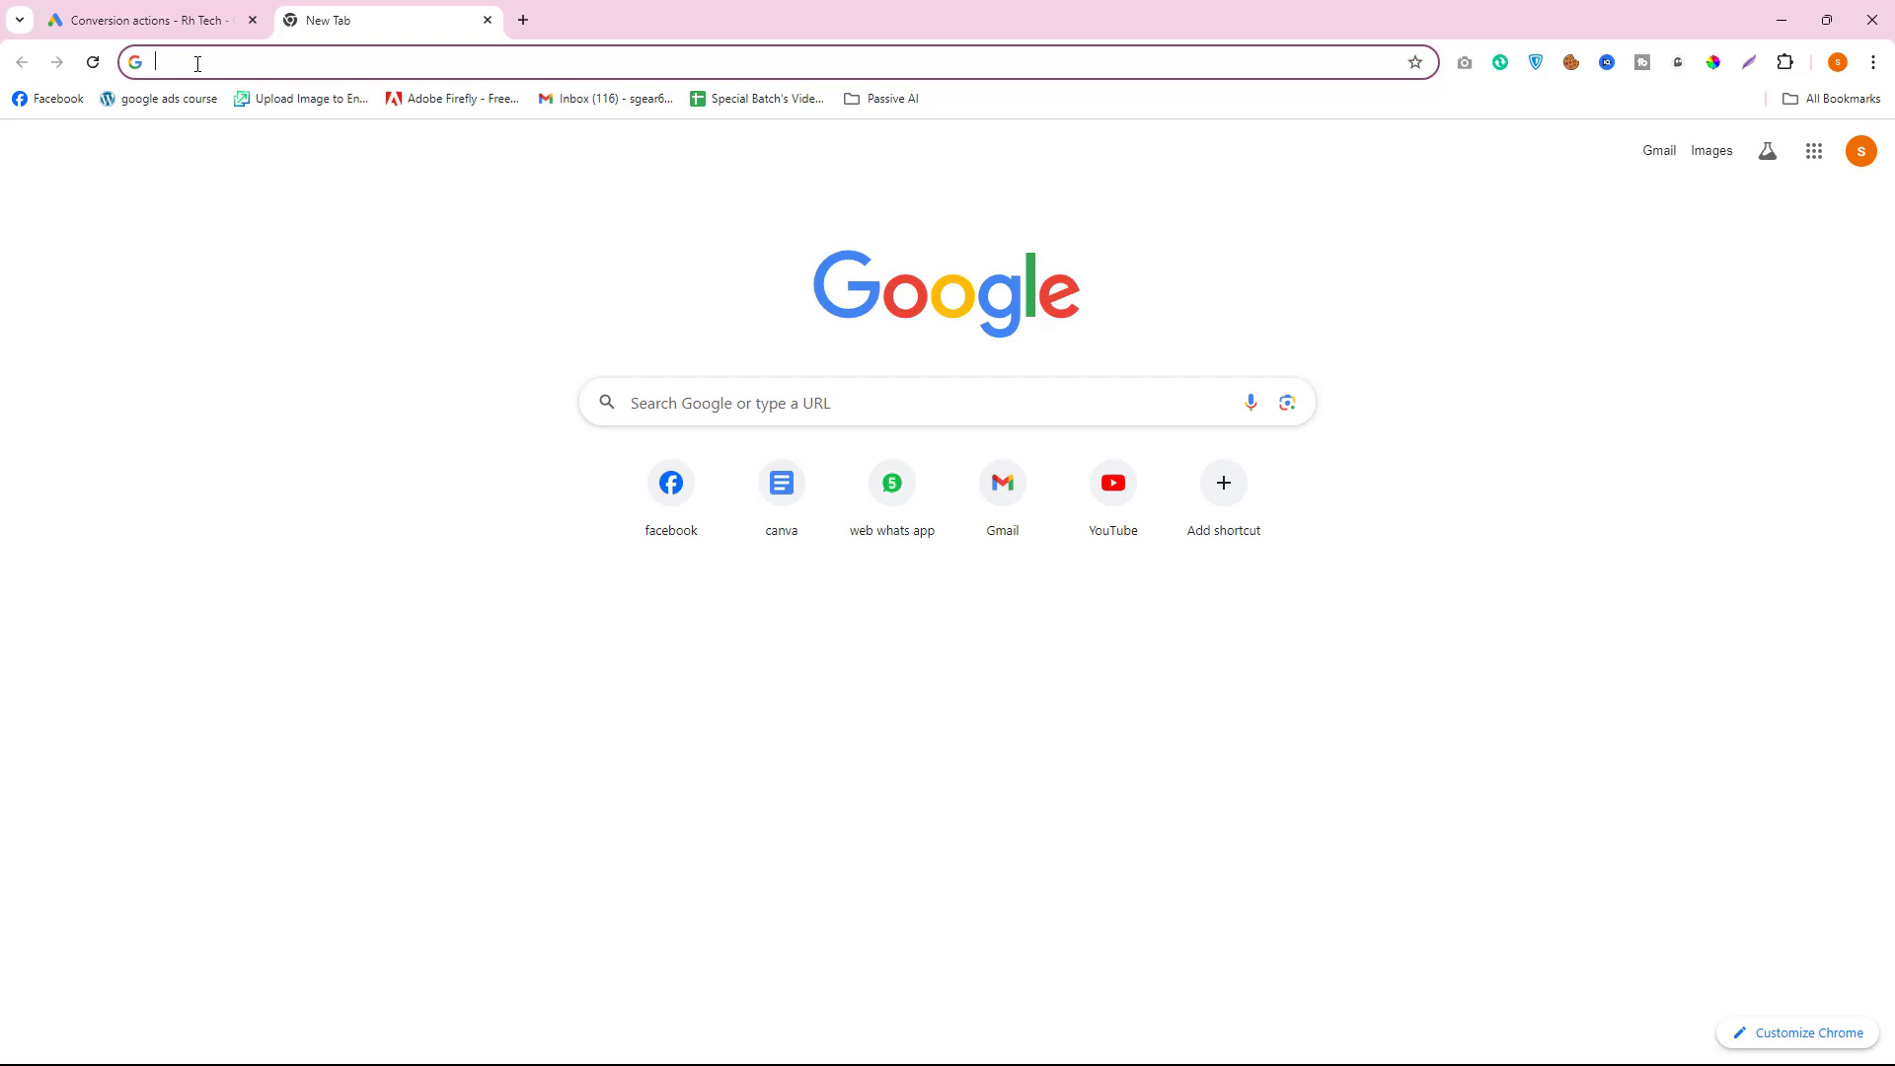
type("rh tech g")
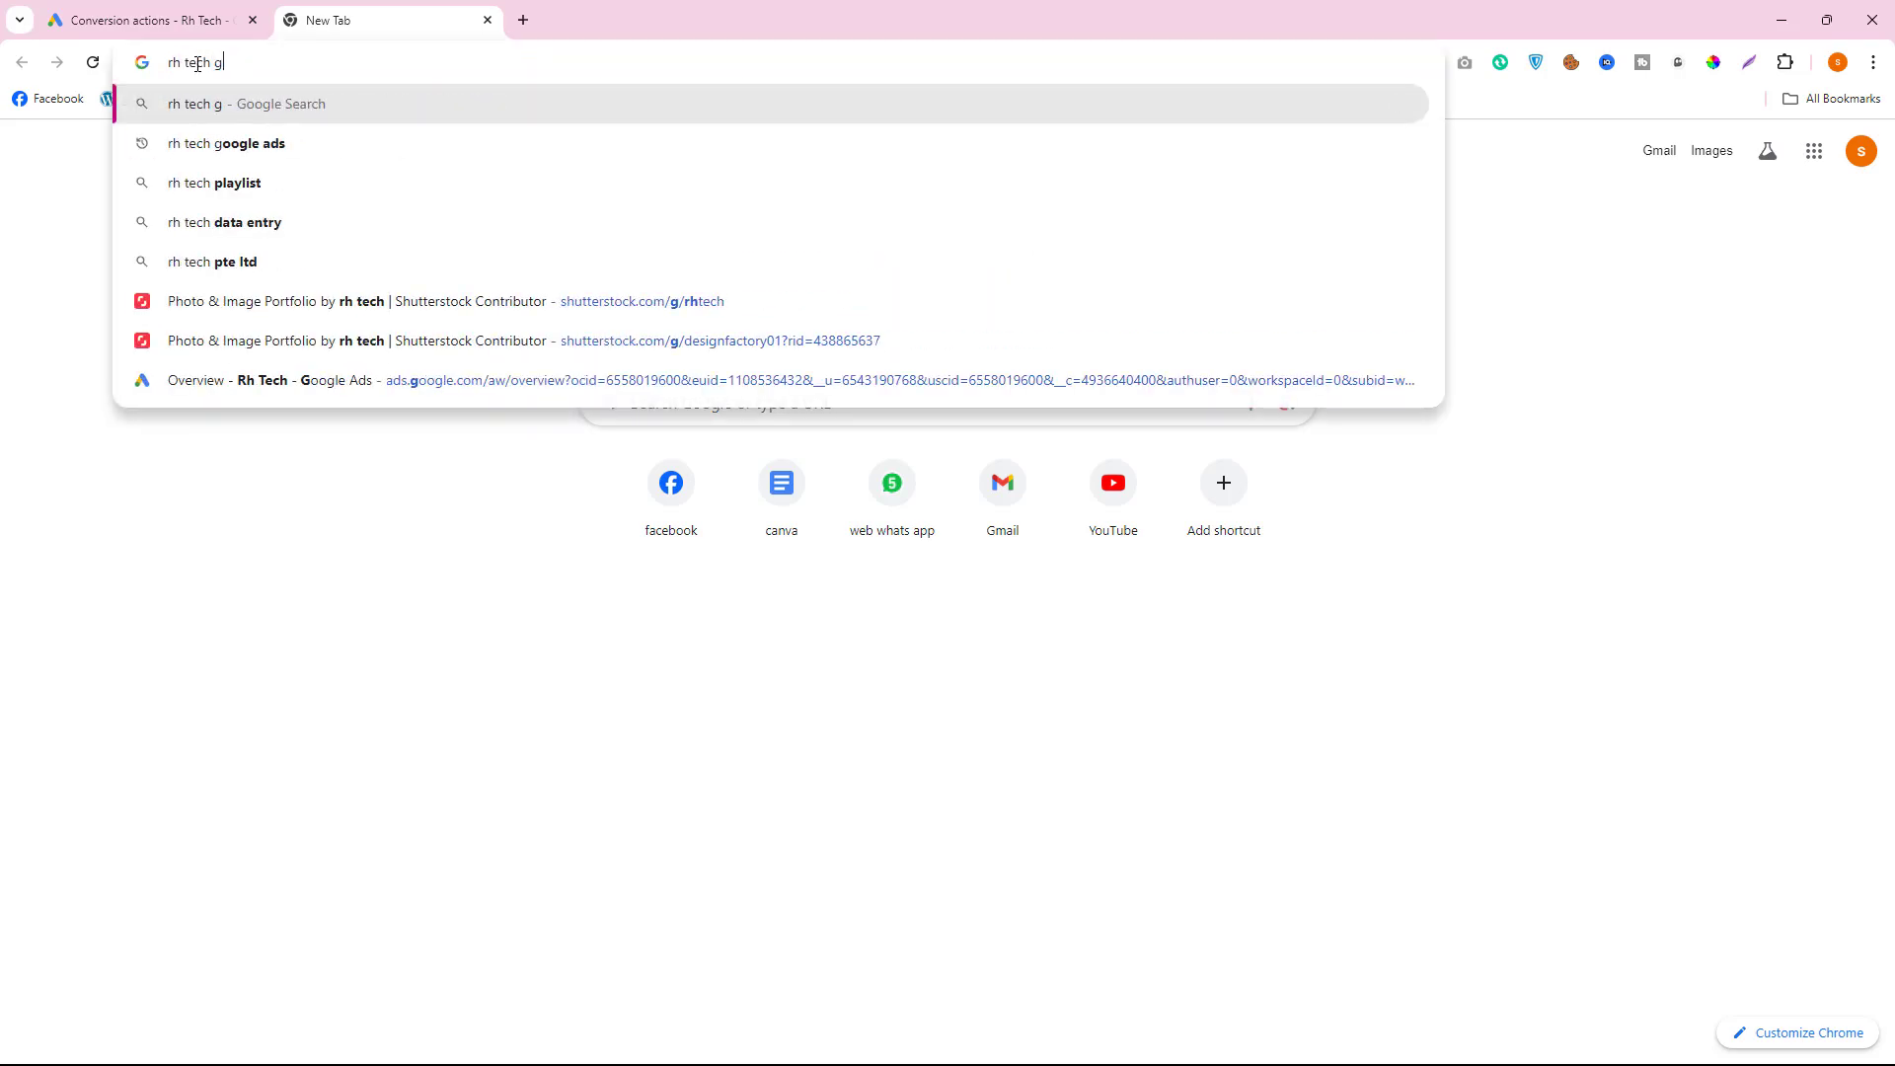
type("oogle ads")
key("Return")
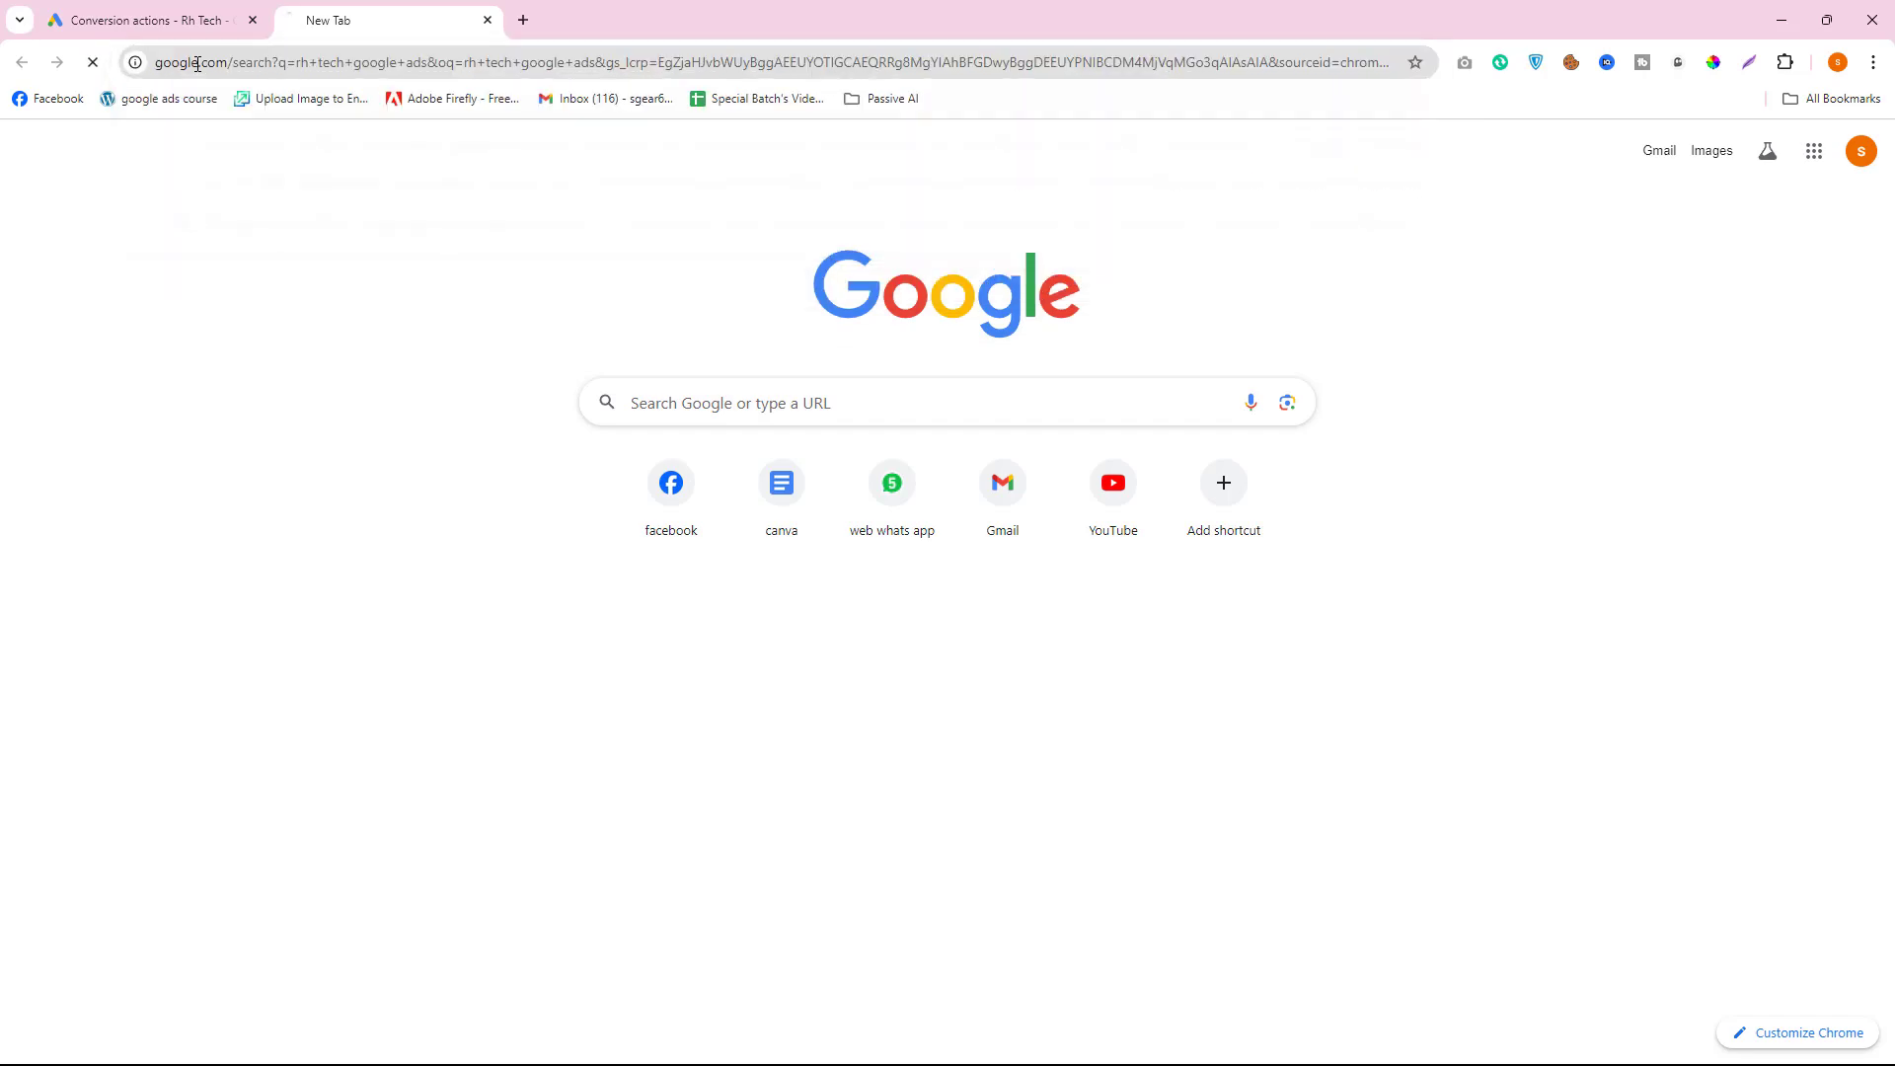
left_click(427, 385)
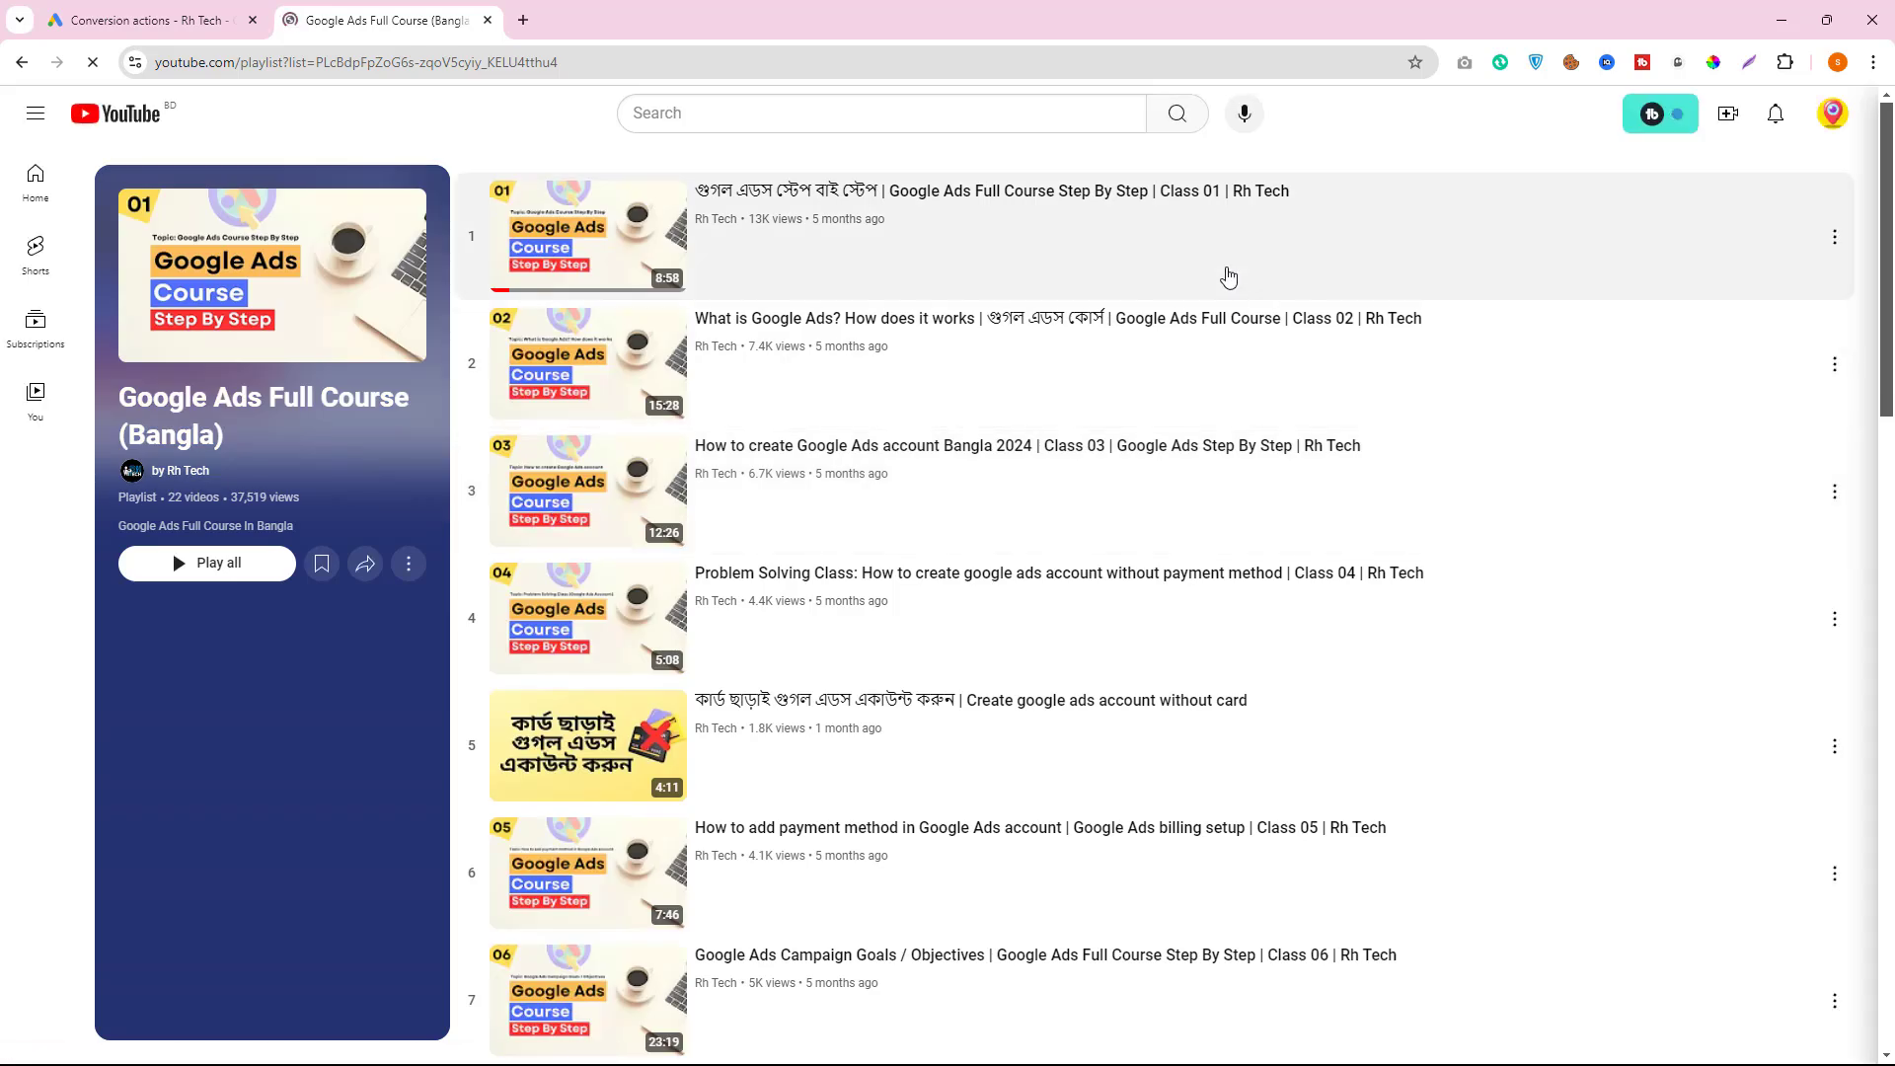
- Find the Class 09 video "Google Ads Conversion Tracking Setup" in the playlist and open it
scroll(1228, 331, "down", 3)
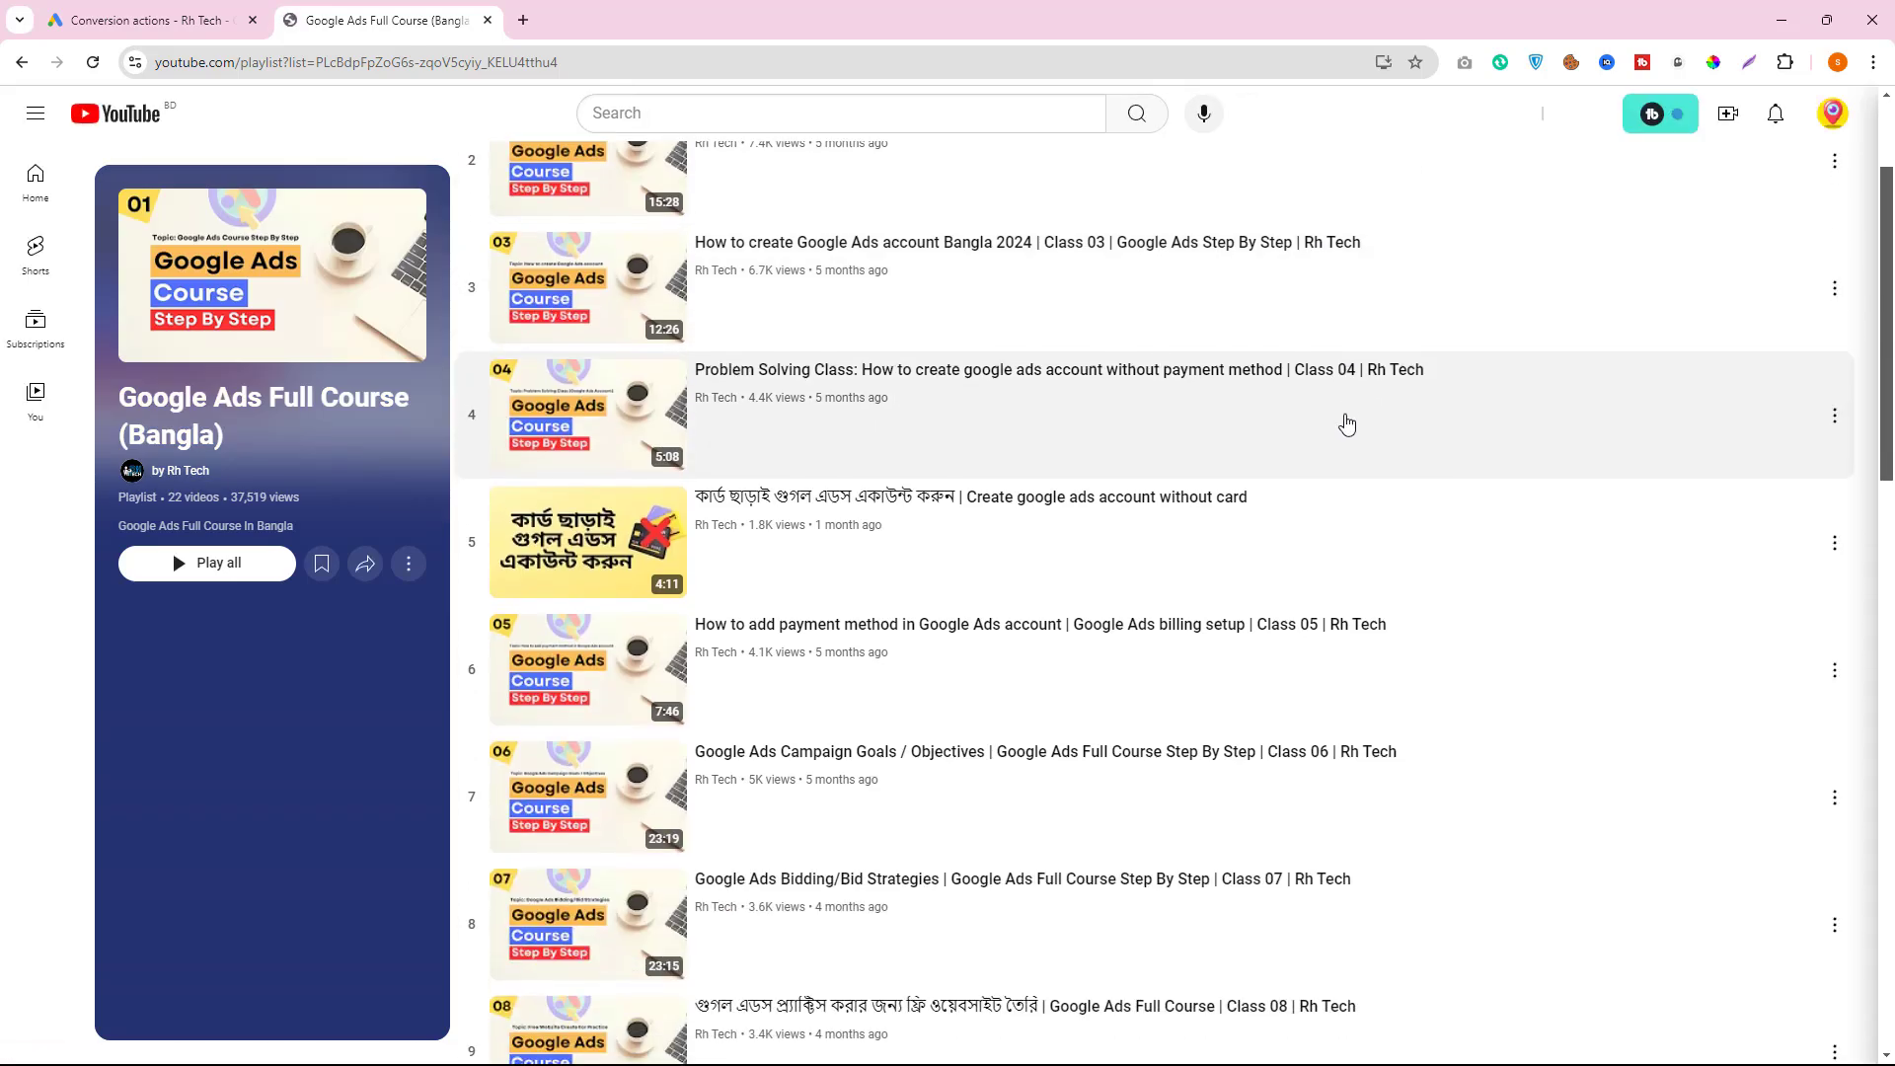
scroll(1086, 439, "down", 2)
scroll(859, 435, "down", 1)
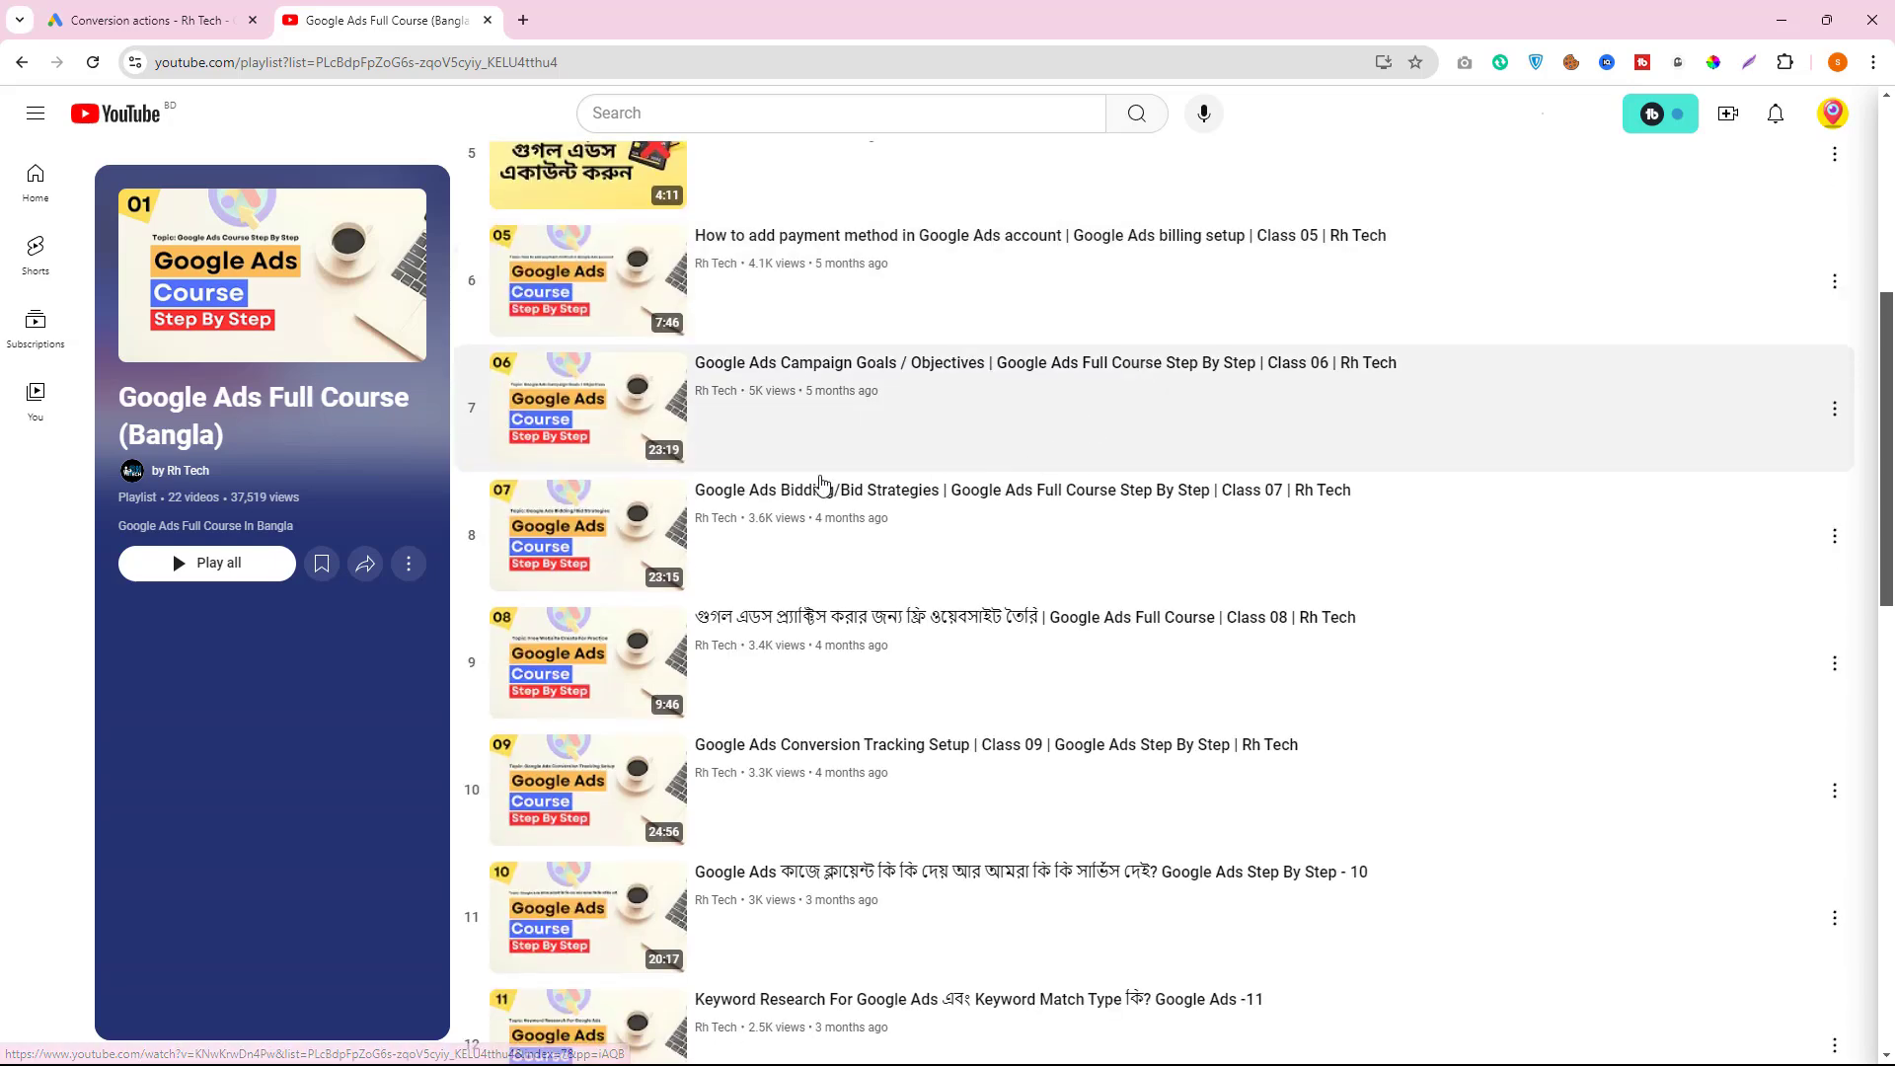
scroll(977, 449, "down", 1)
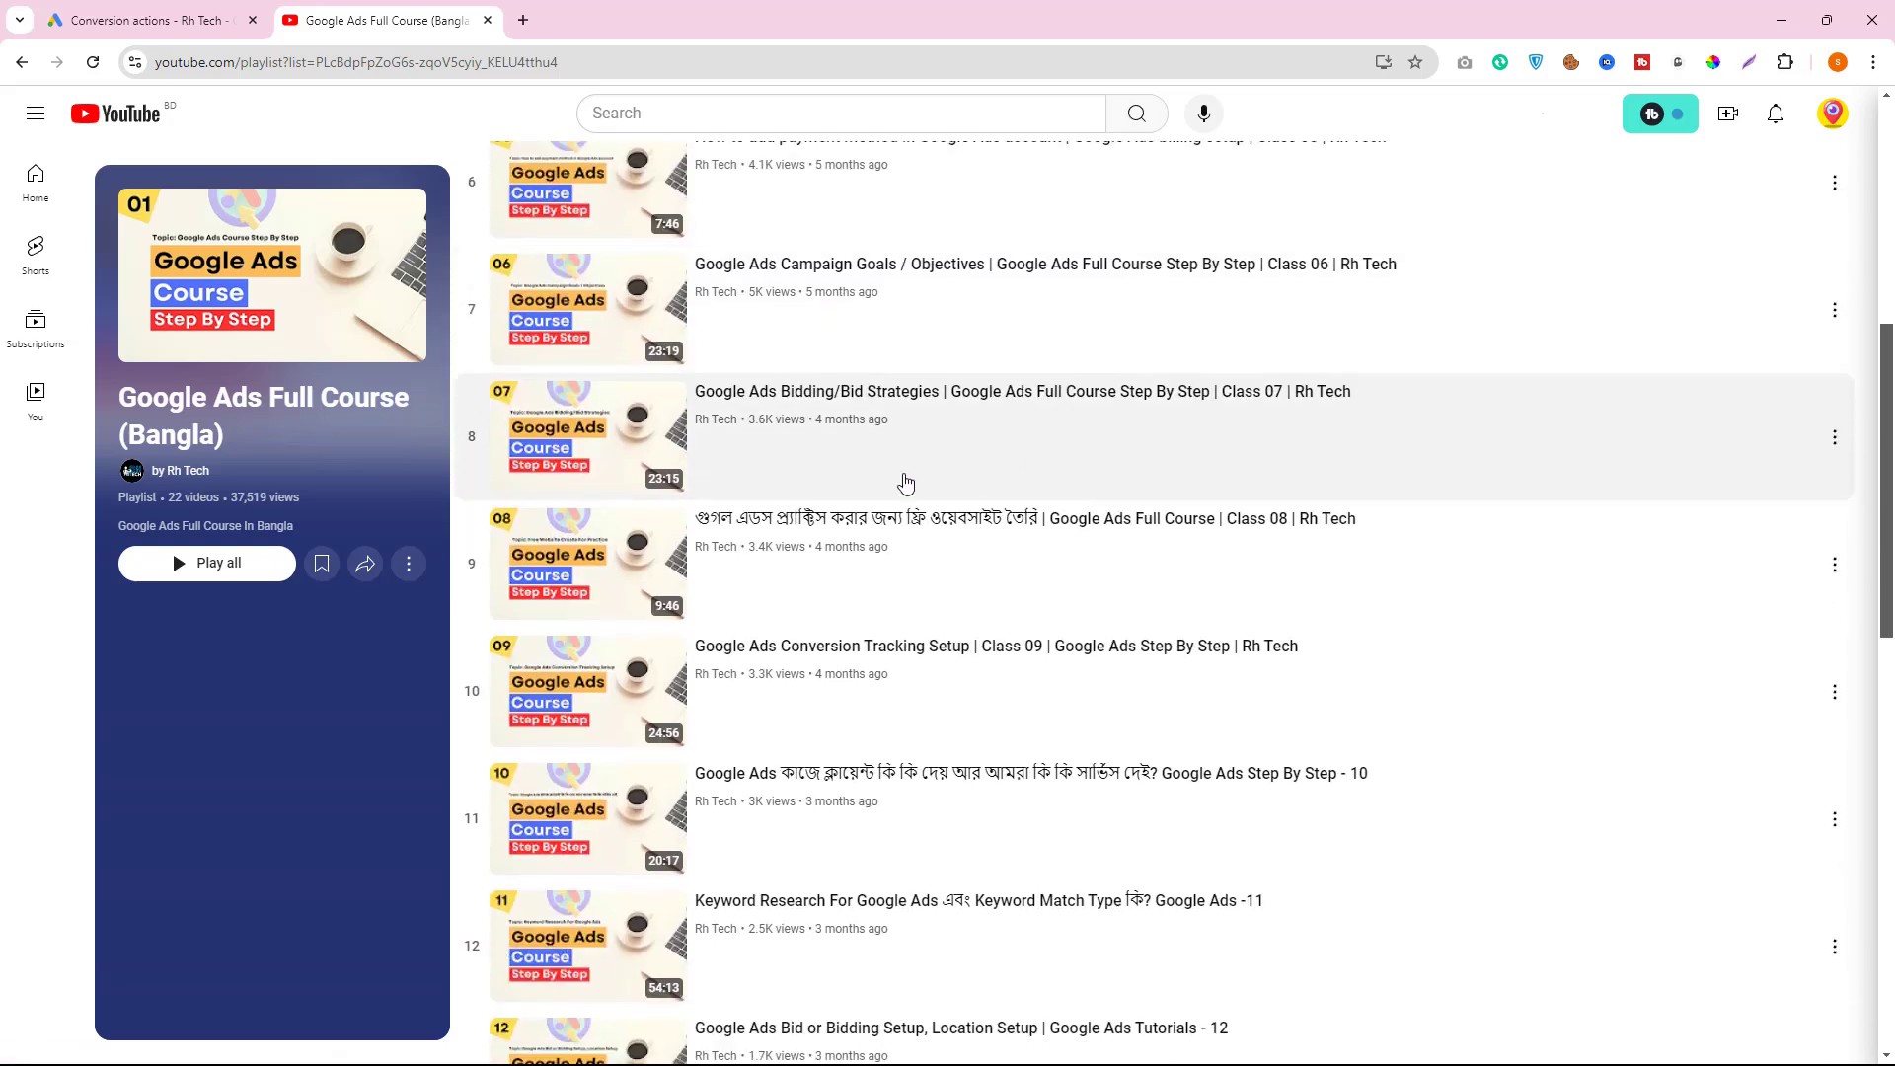
scroll(973, 448, "down", 1)
scroll(878, 481, "down", 1)
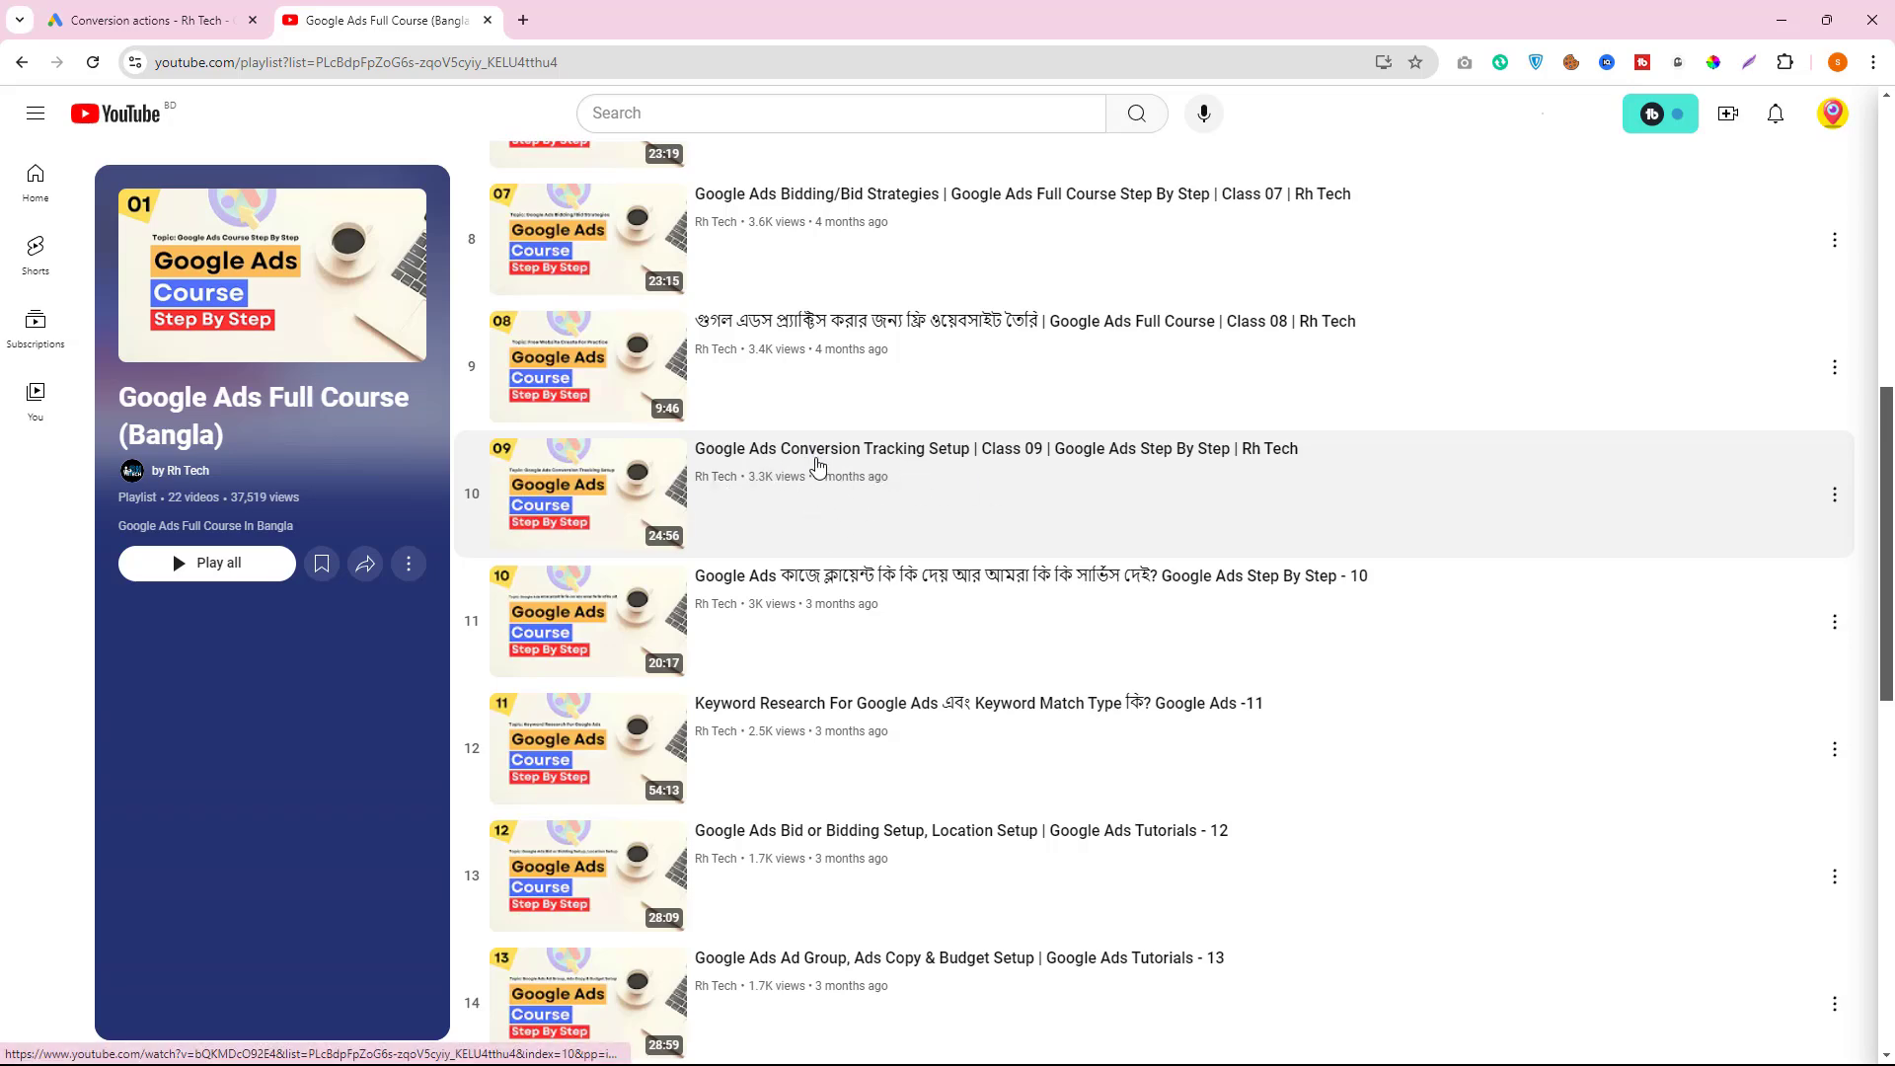
left_click(819, 471)
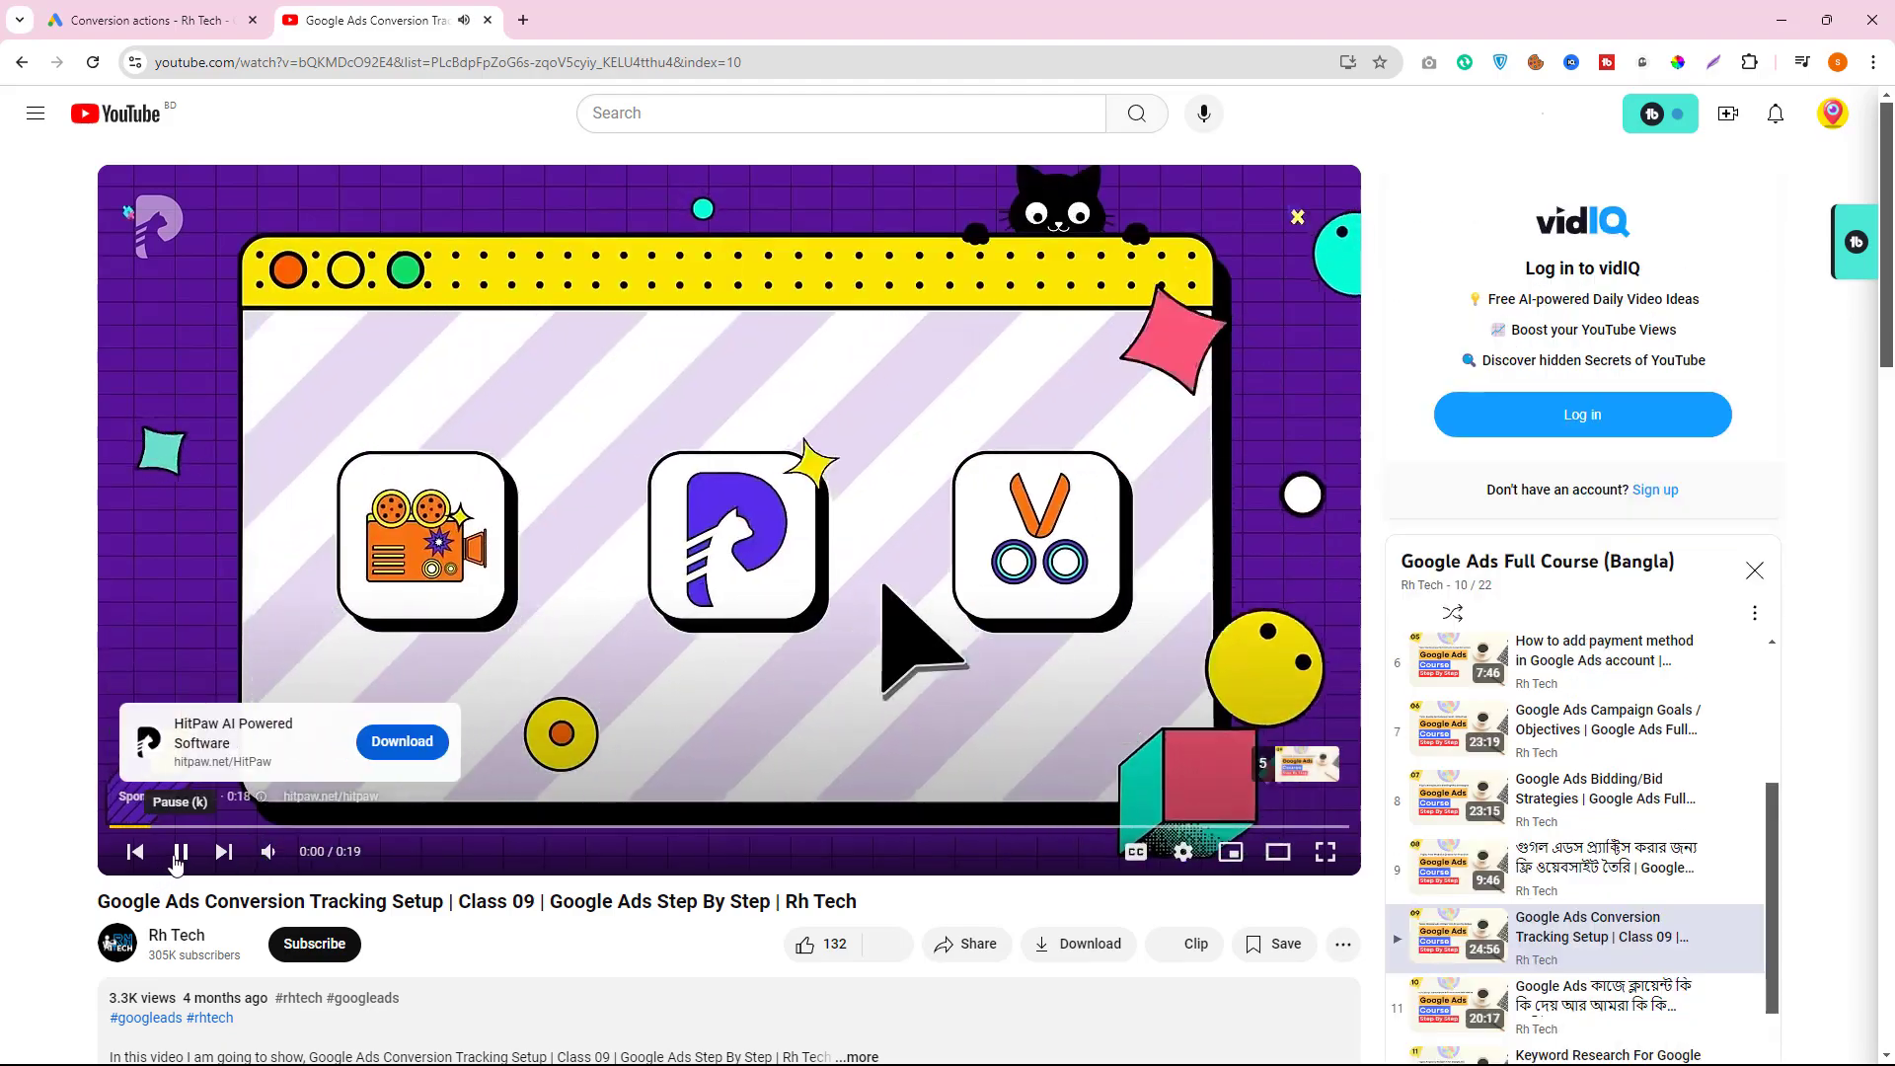
- Mute the player and skip the ad to start the Class 09 video
left_click(168, 861)
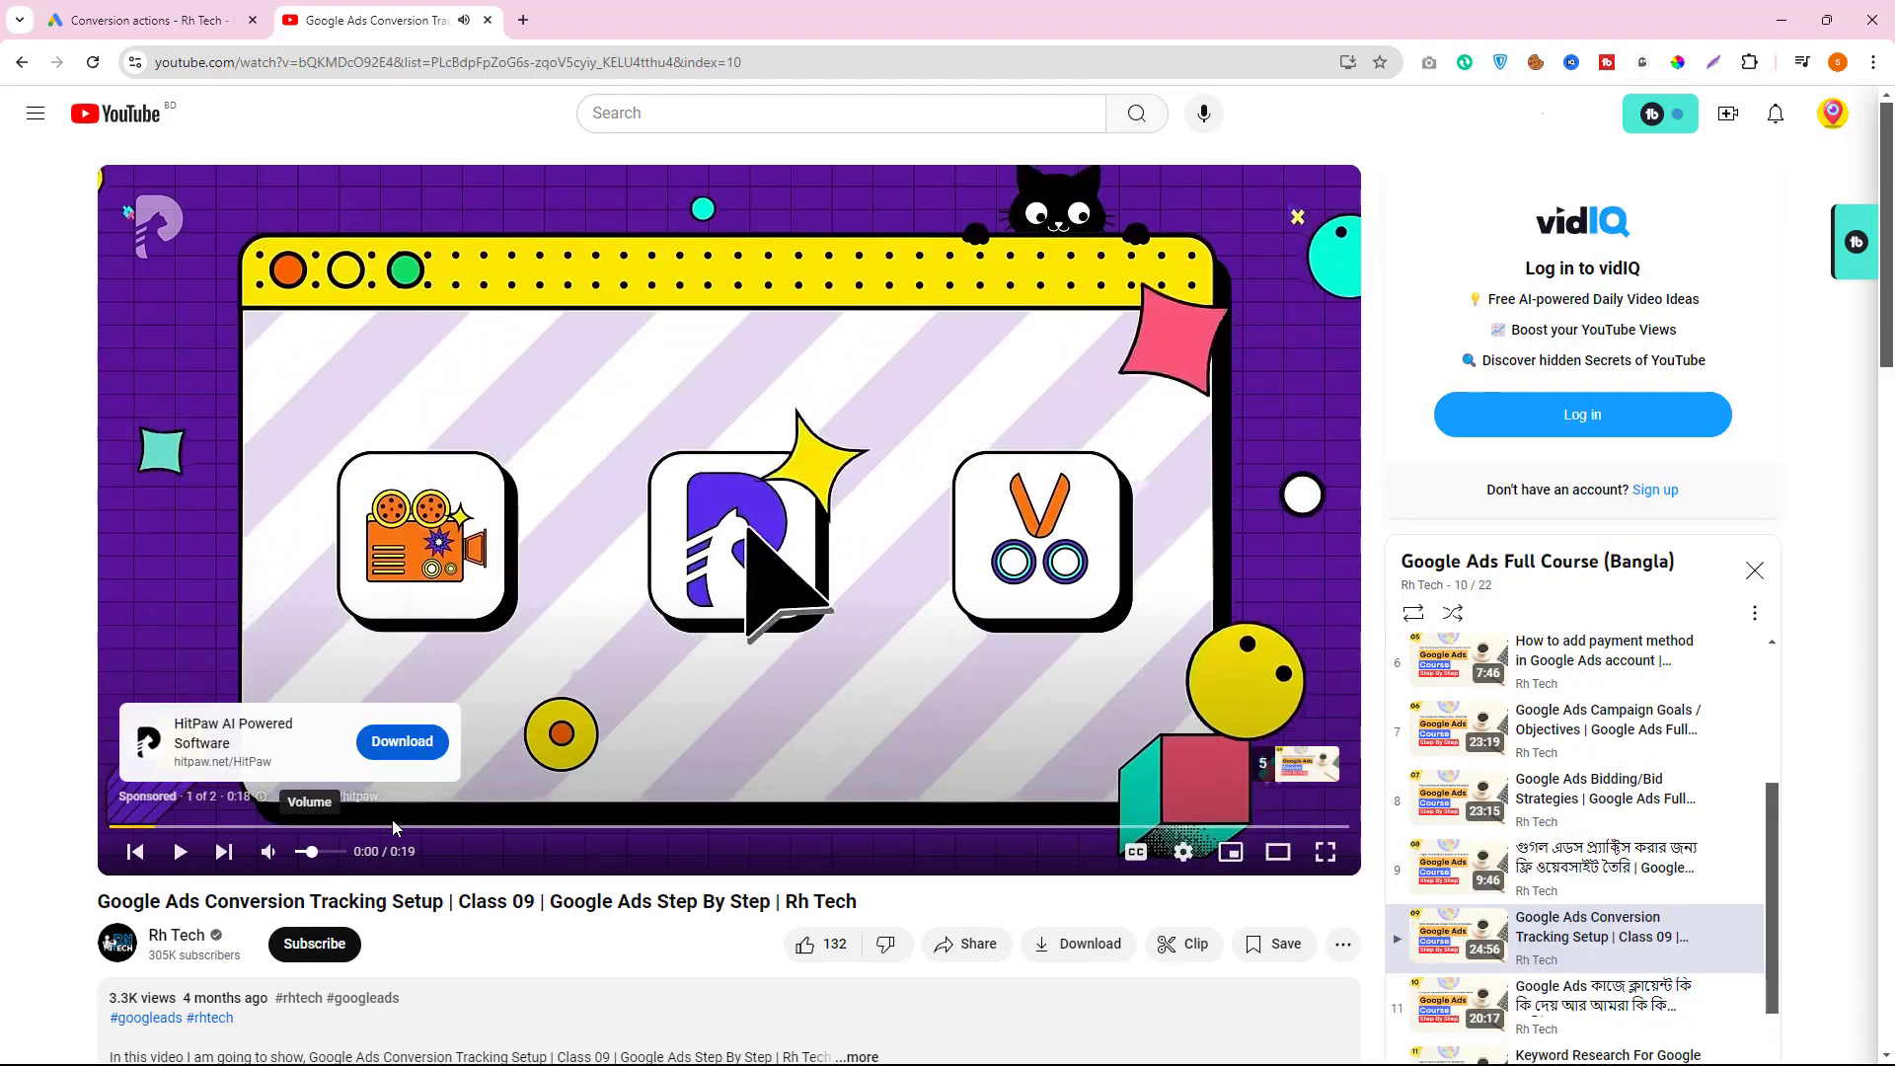
left_click(890, 701)
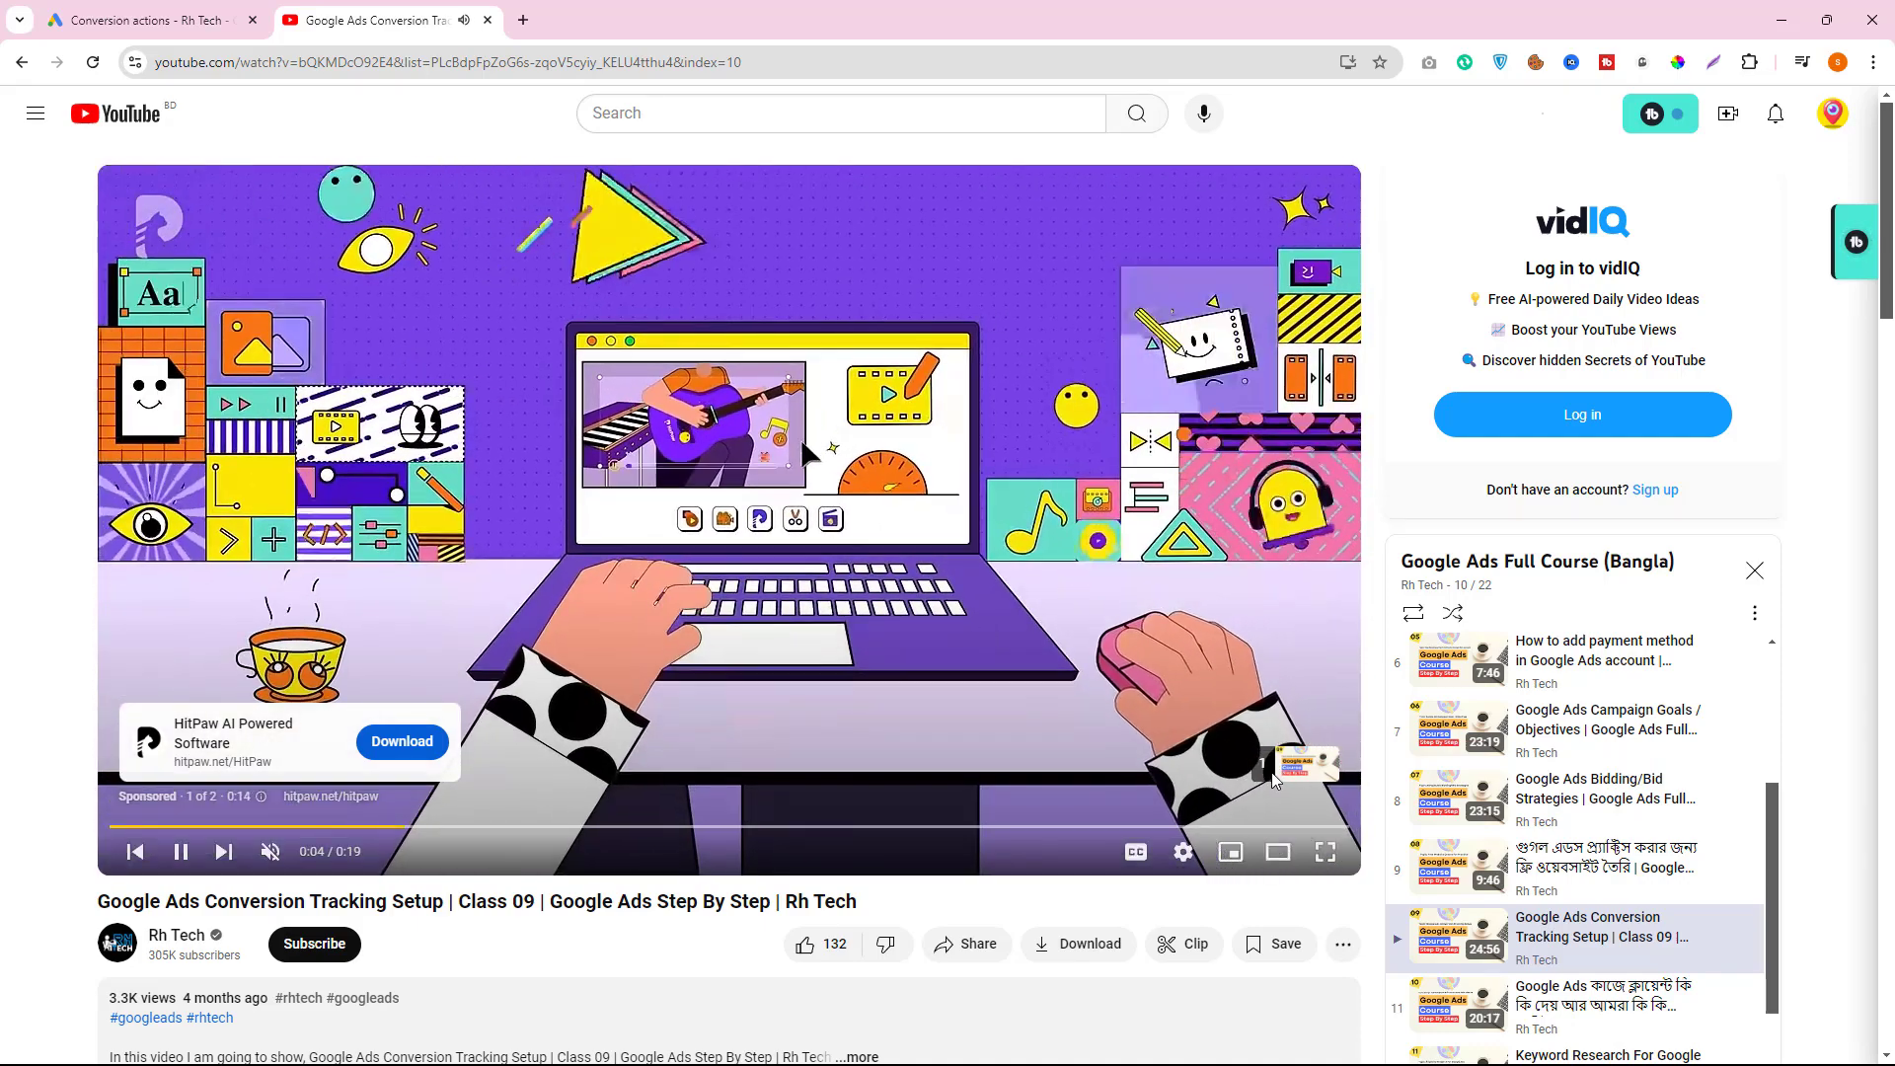
left_click(1273, 770)
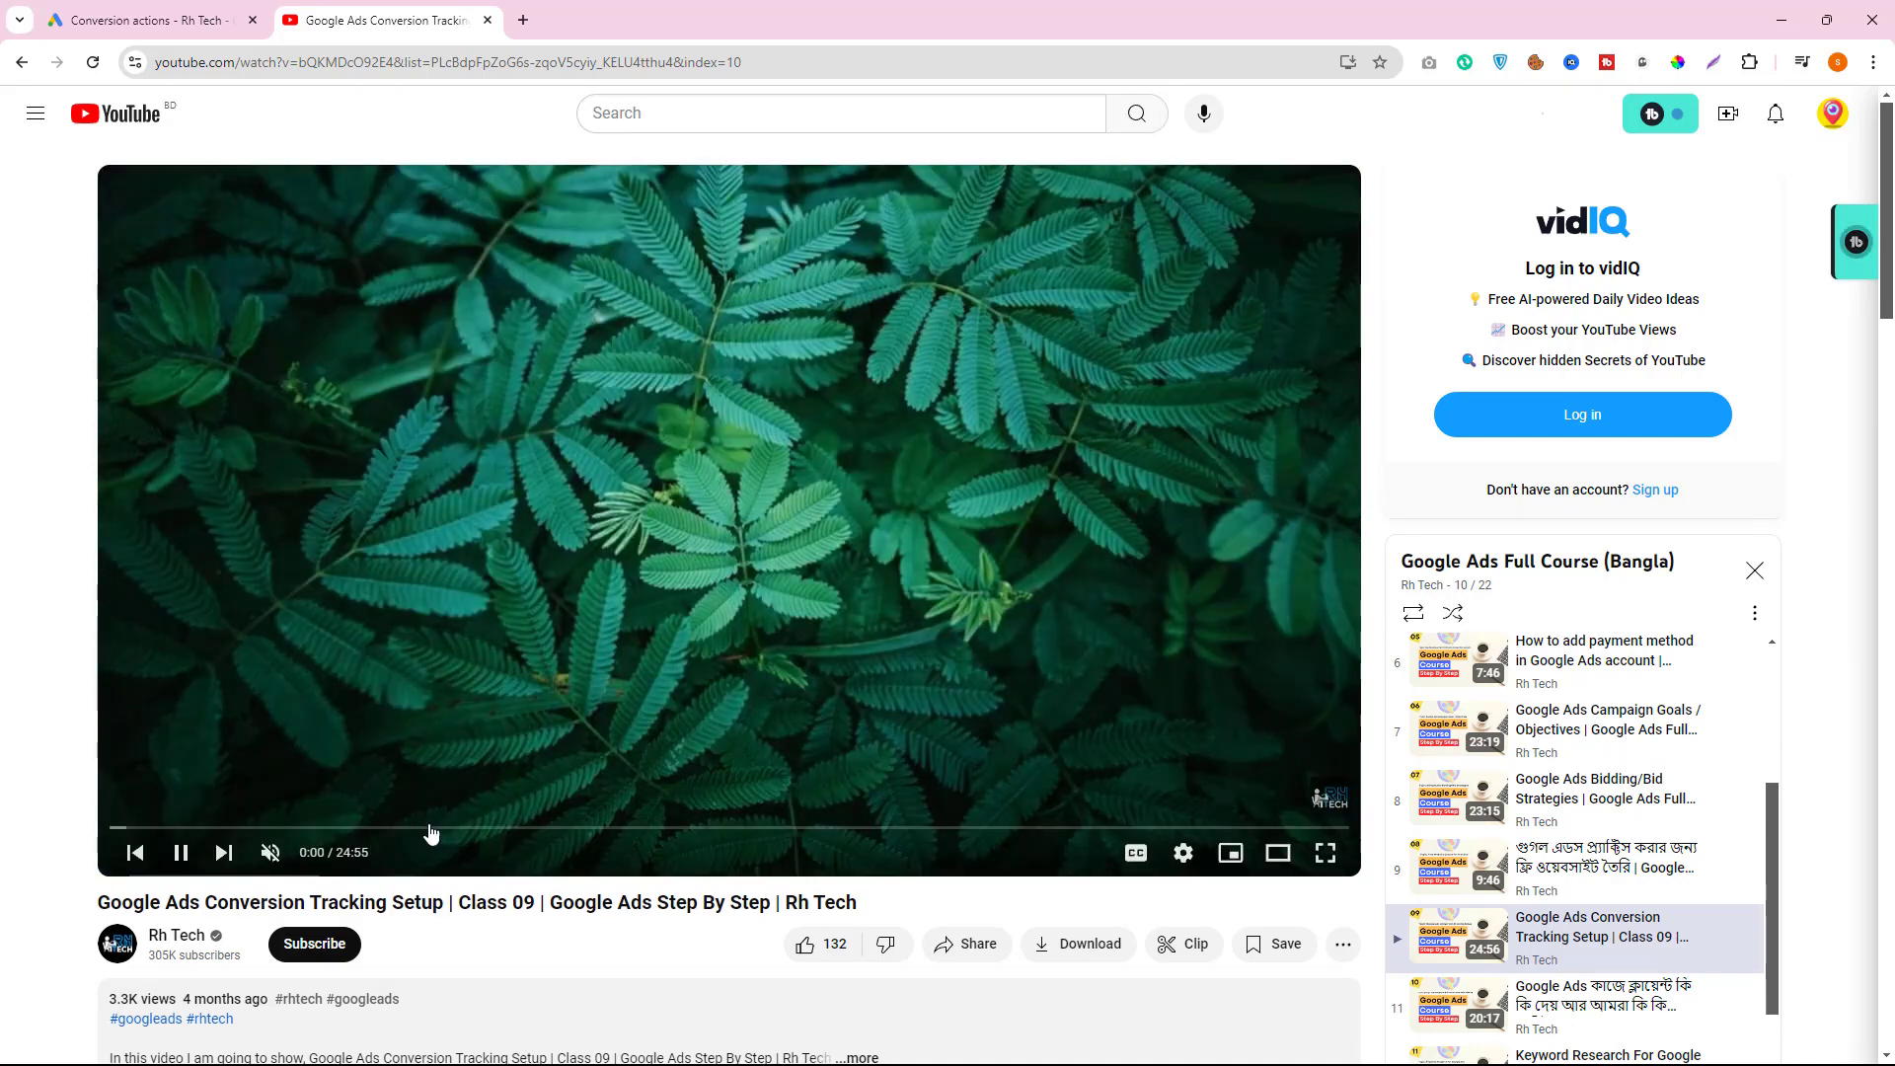
- Skim the Class 09 video forward to the part showing the tag code in the WPCode Global Header and Footer settings
left_click_drag(431, 829, 626, 834)
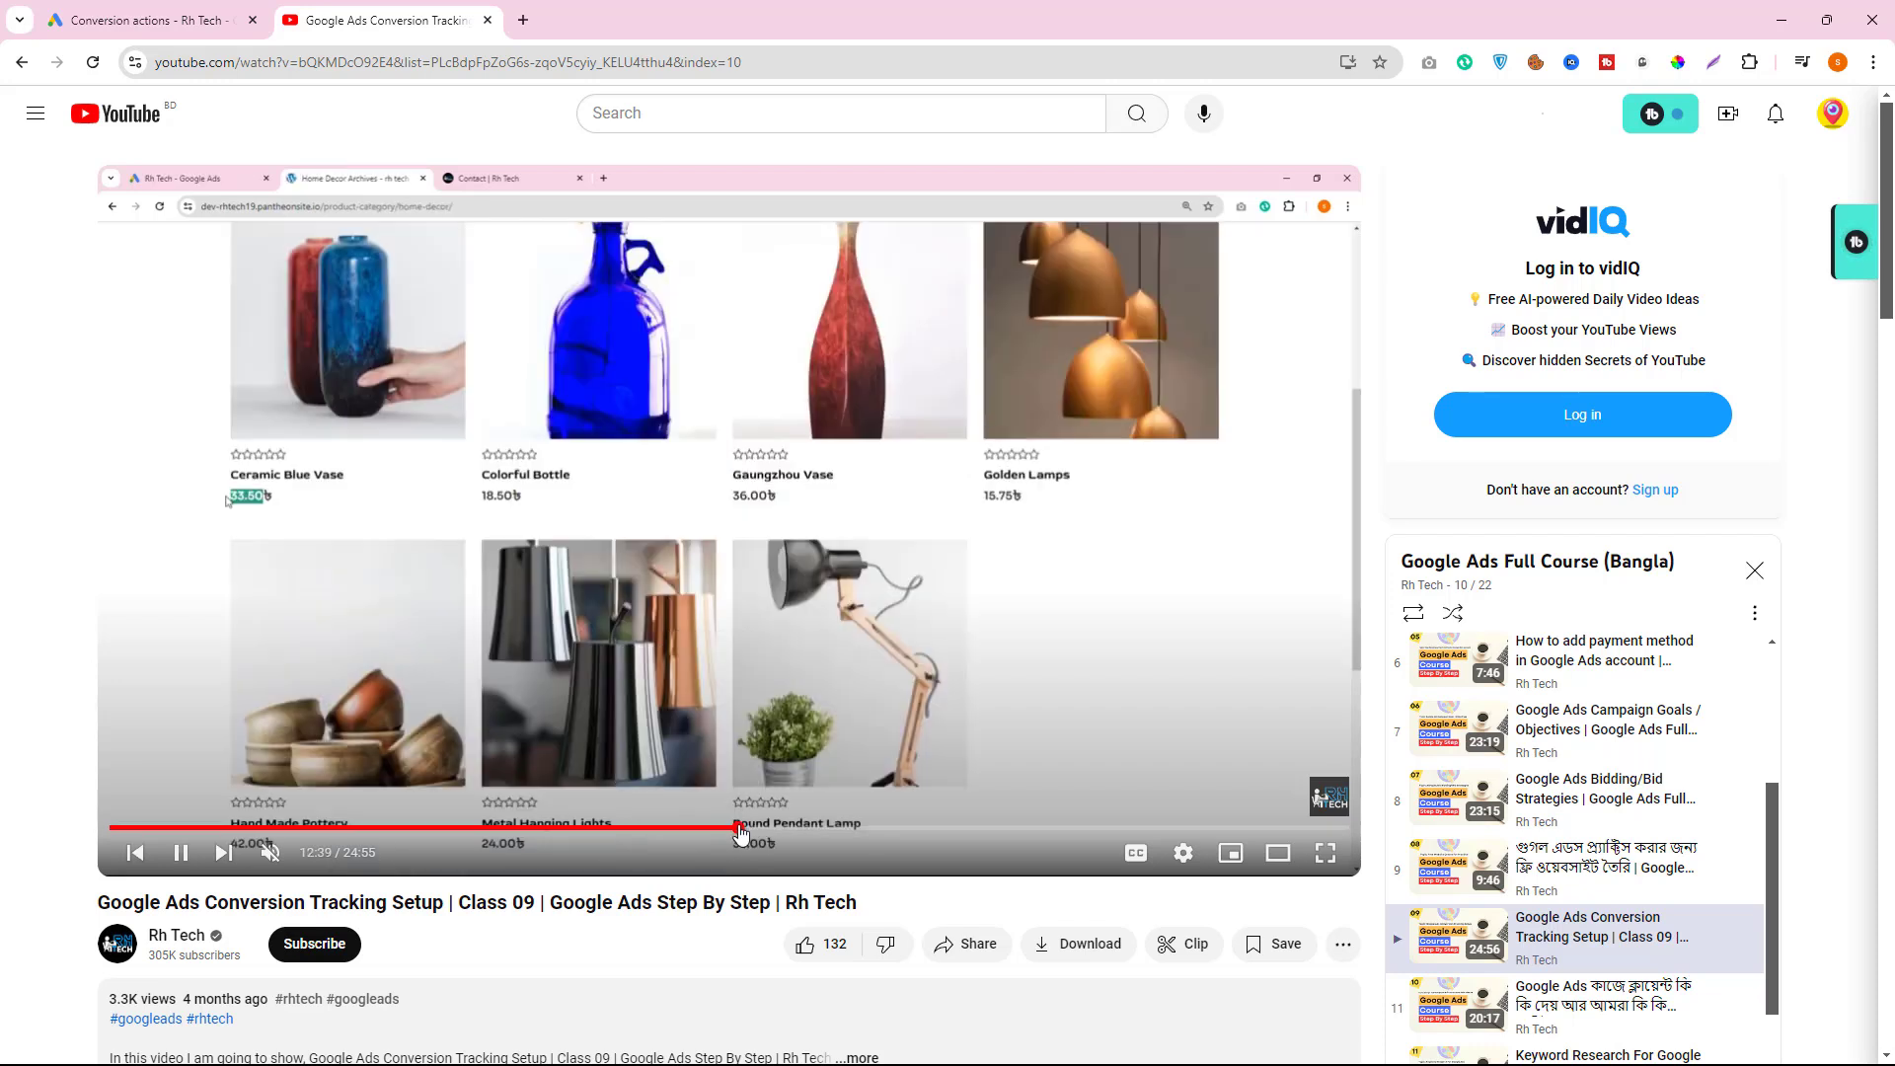
left_click(740, 834)
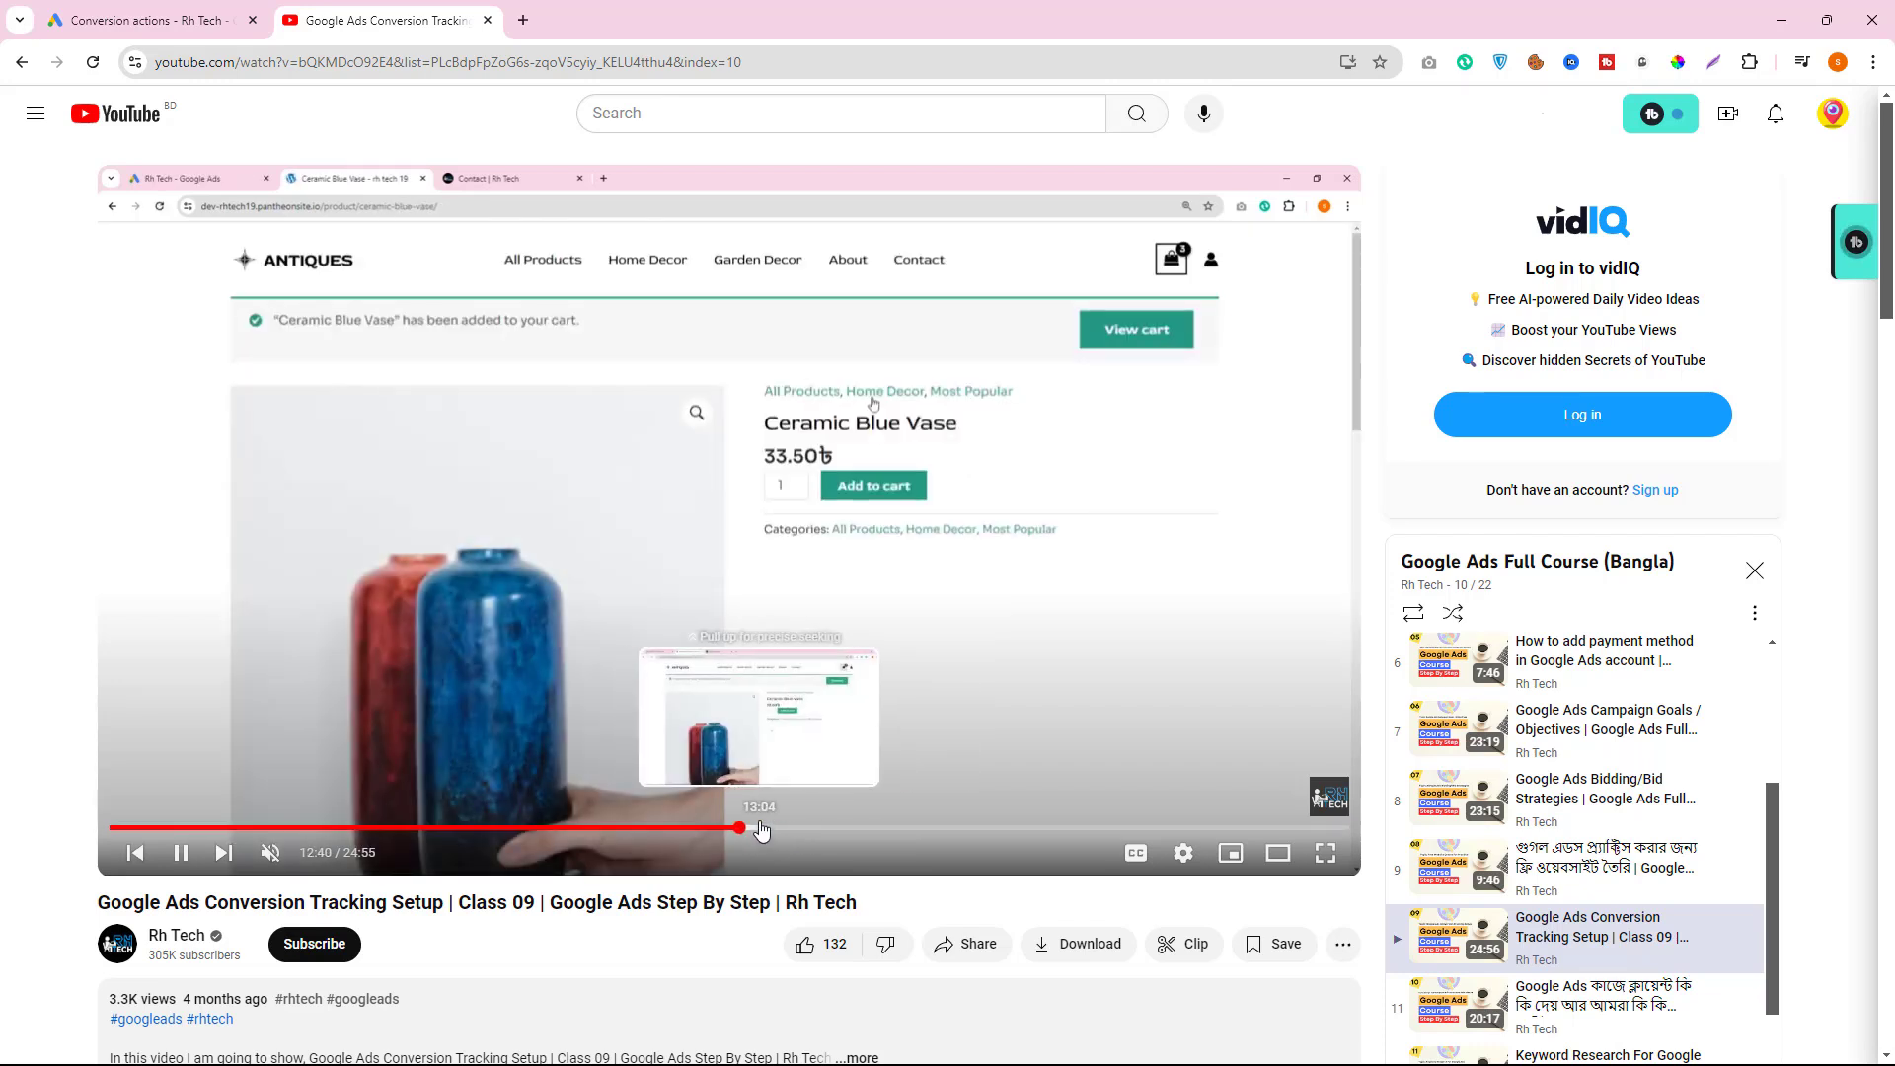
left_click(812, 829)
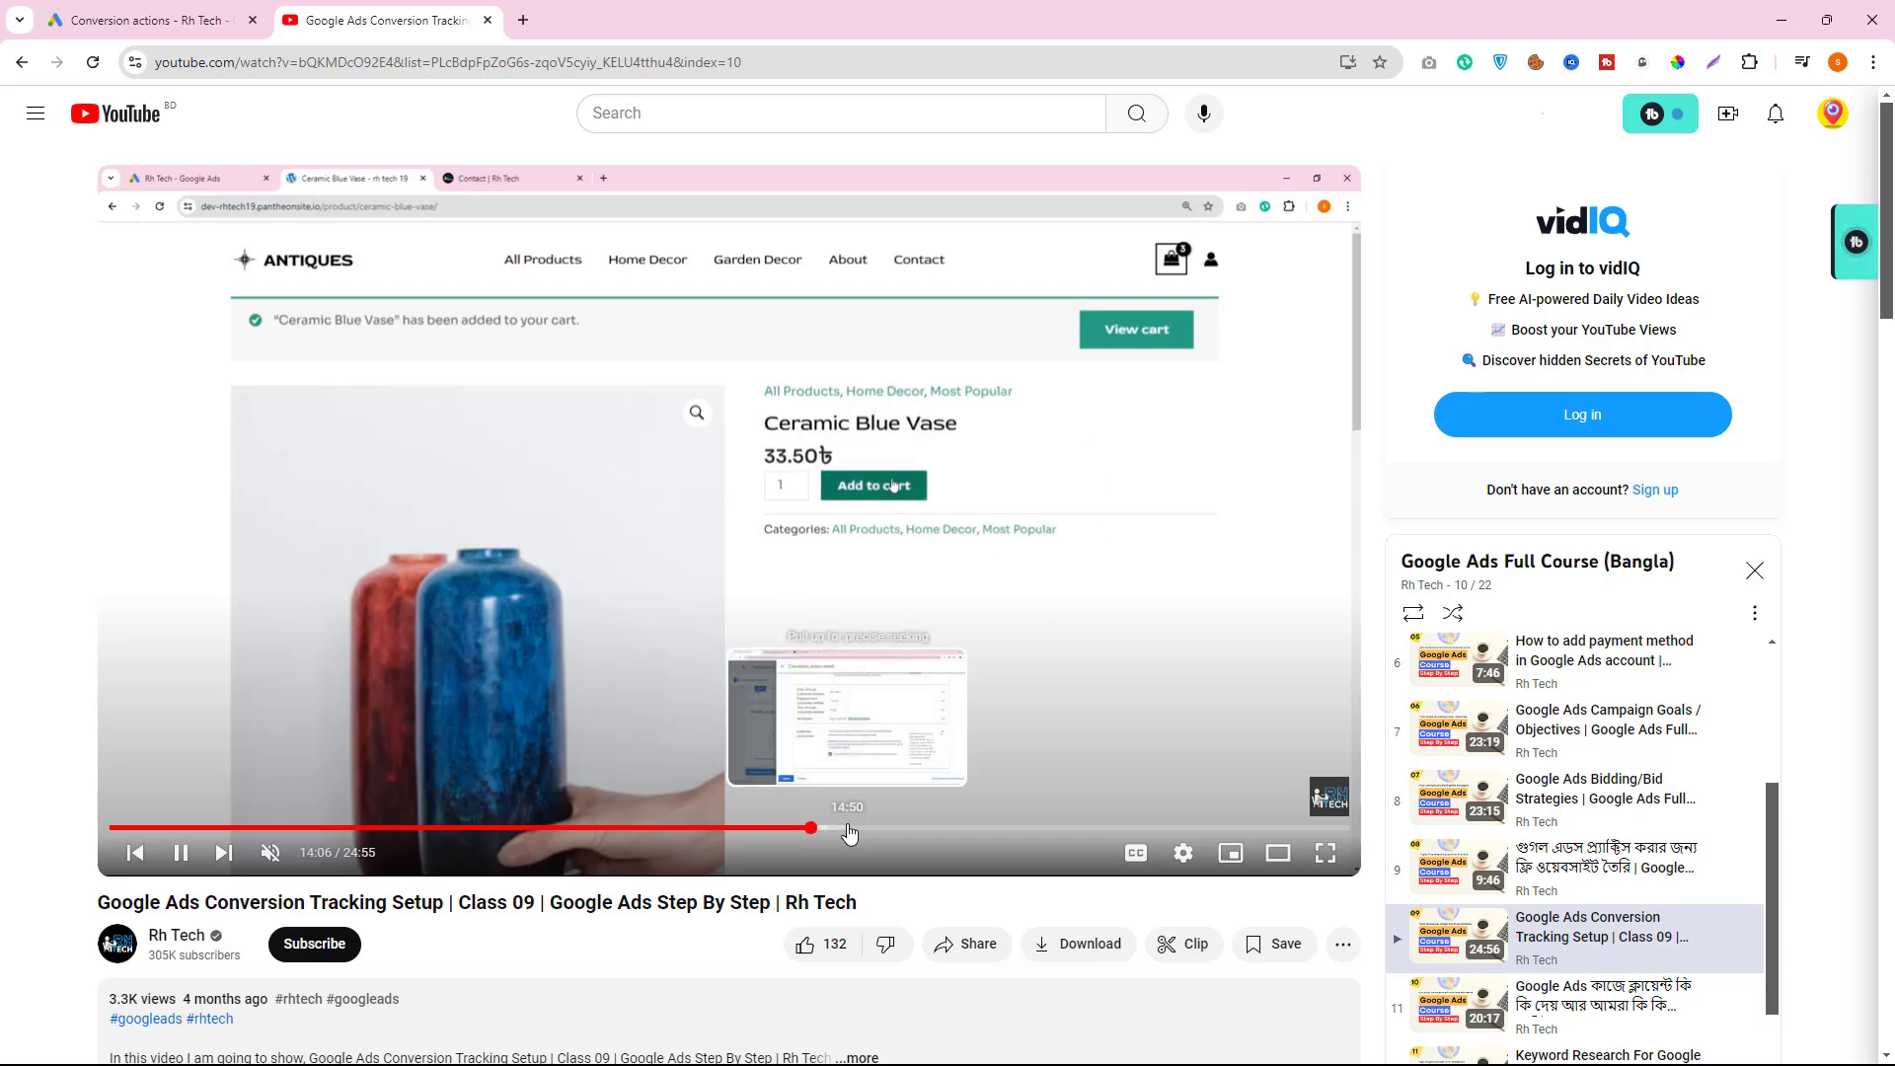
left_click(847, 830)
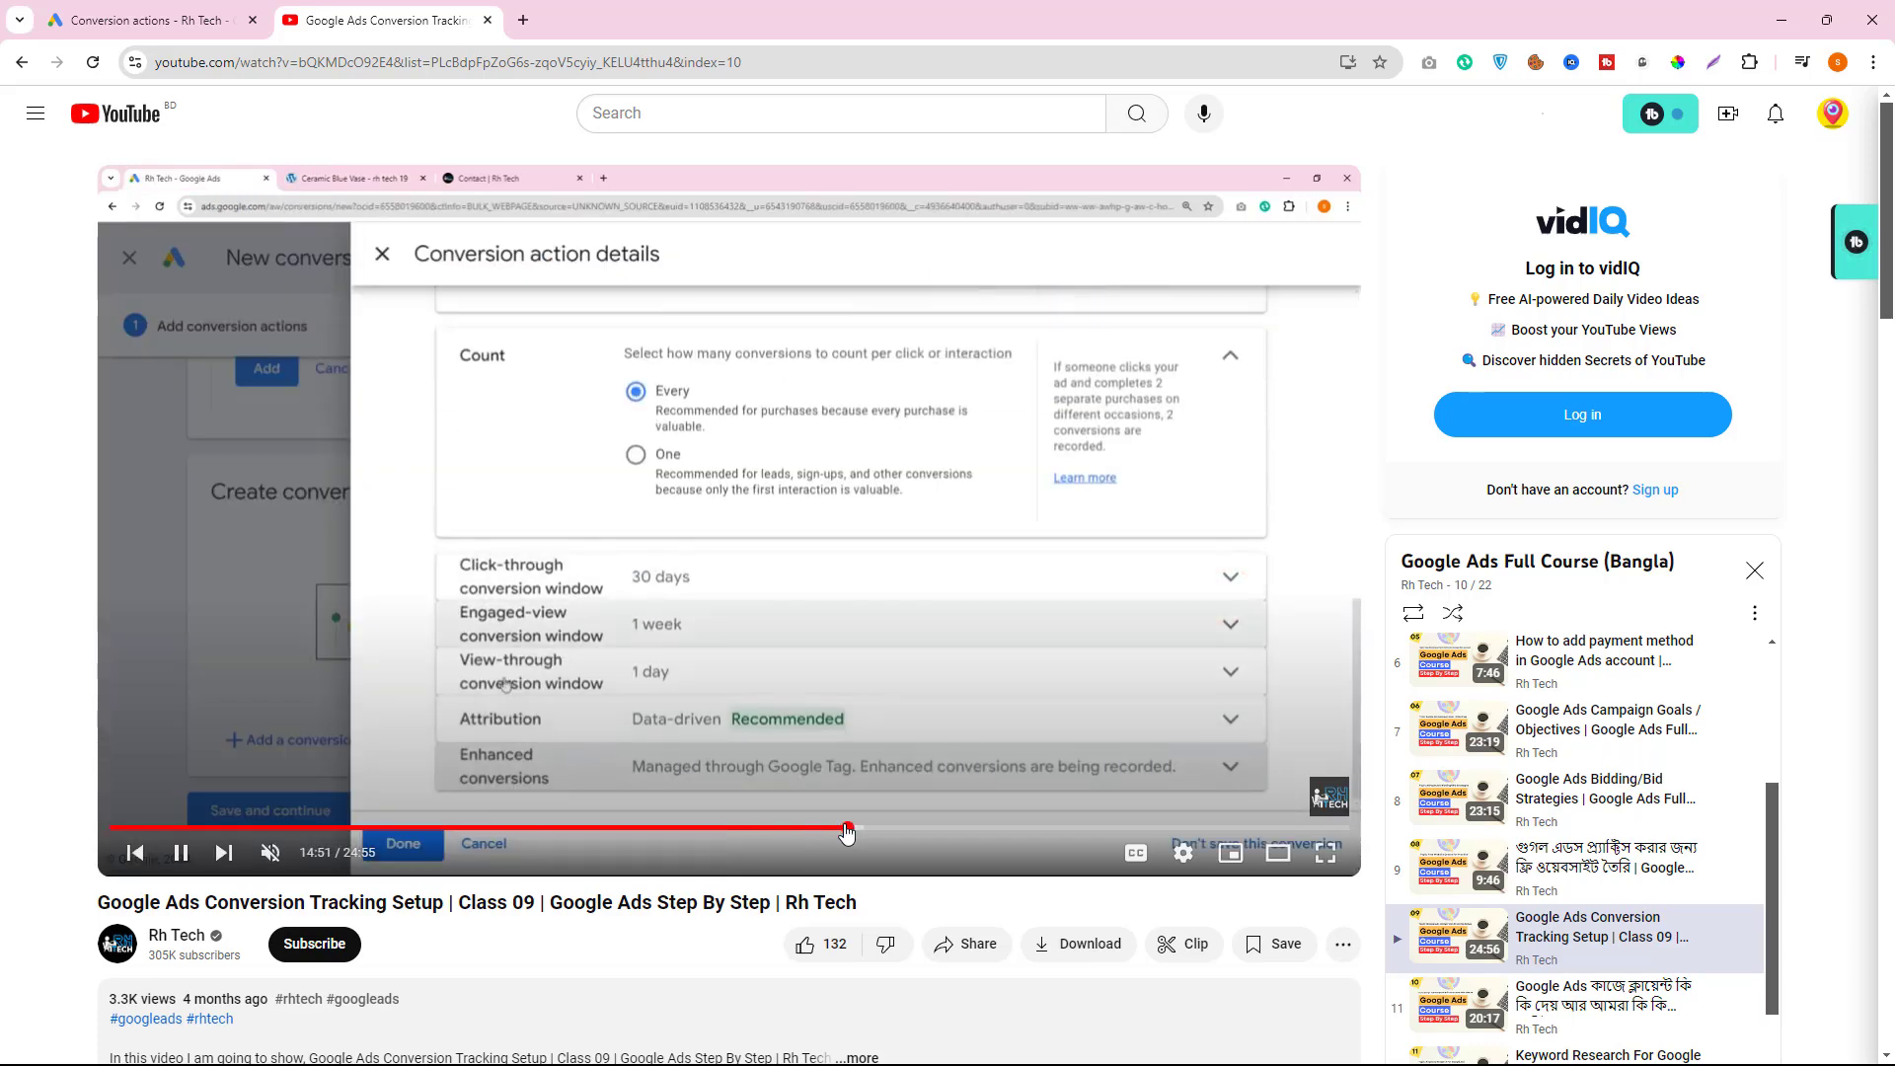
left_click(916, 830)
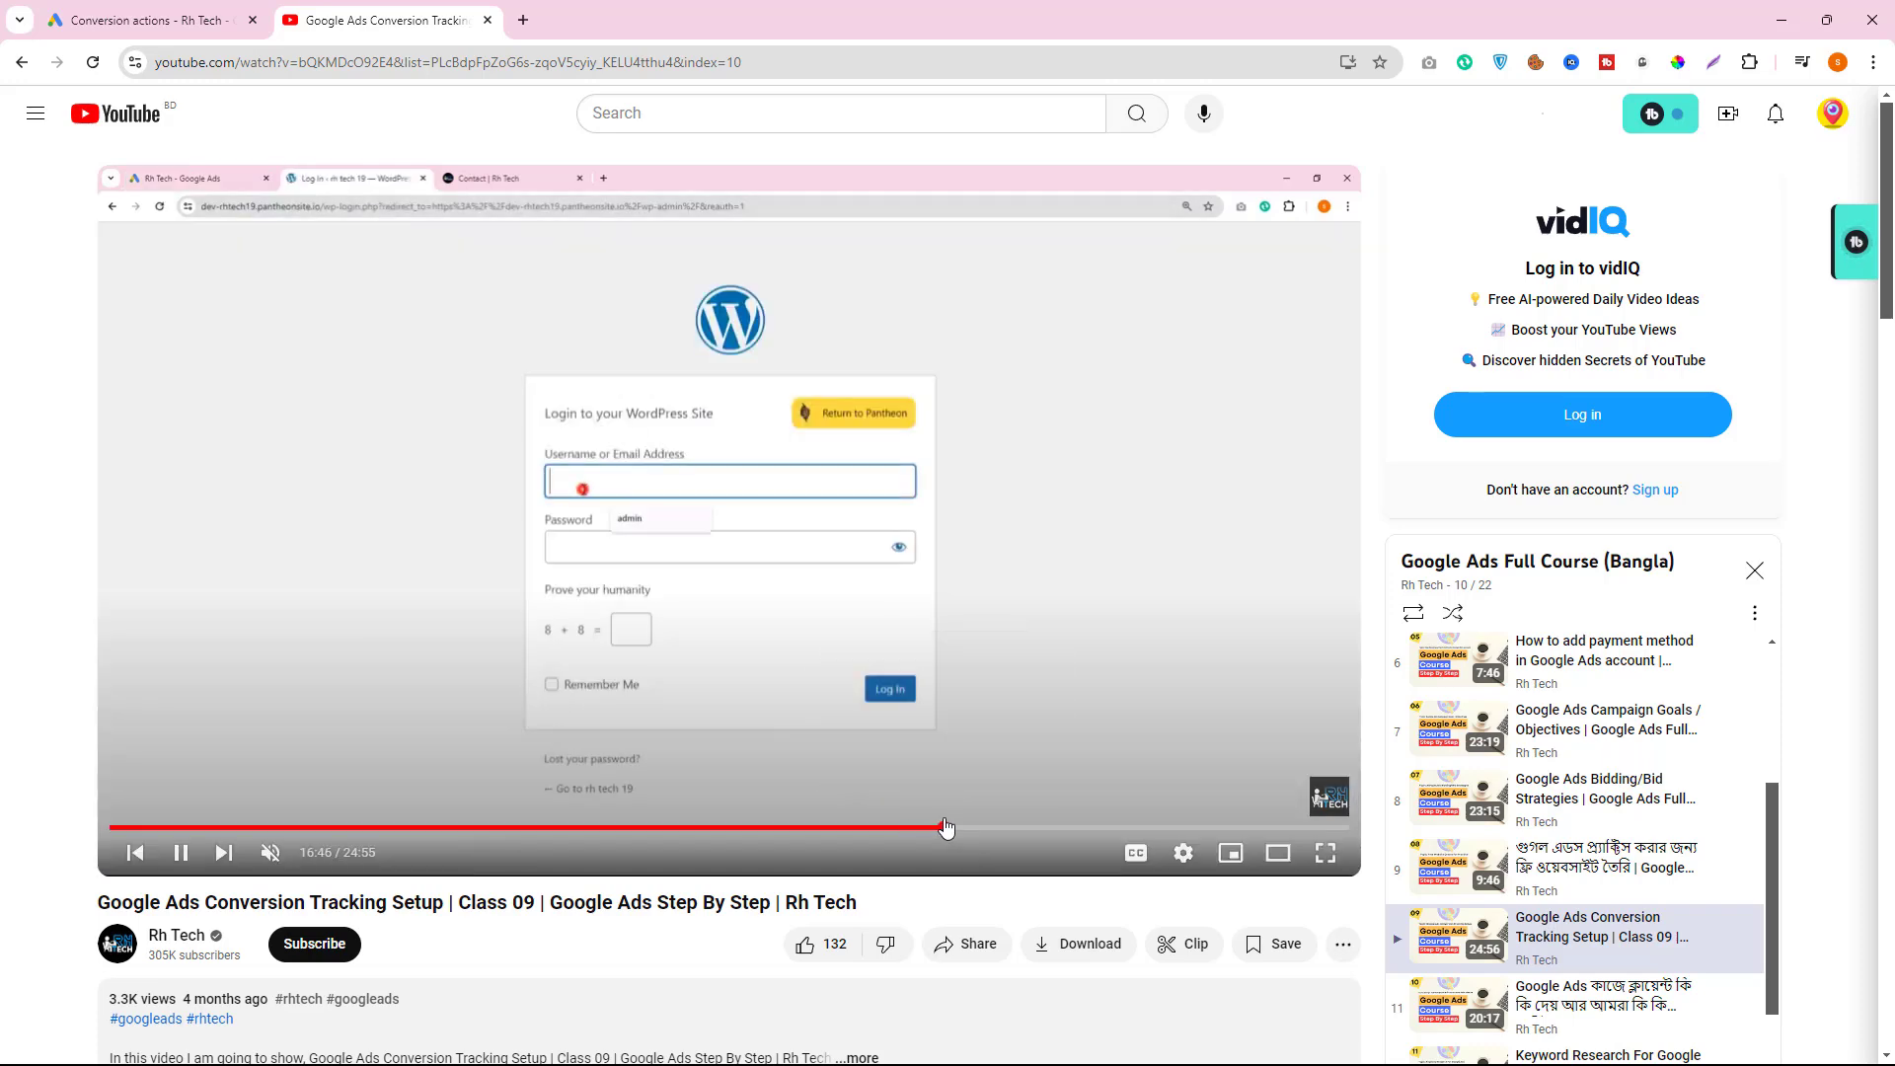
left_click(943, 829)
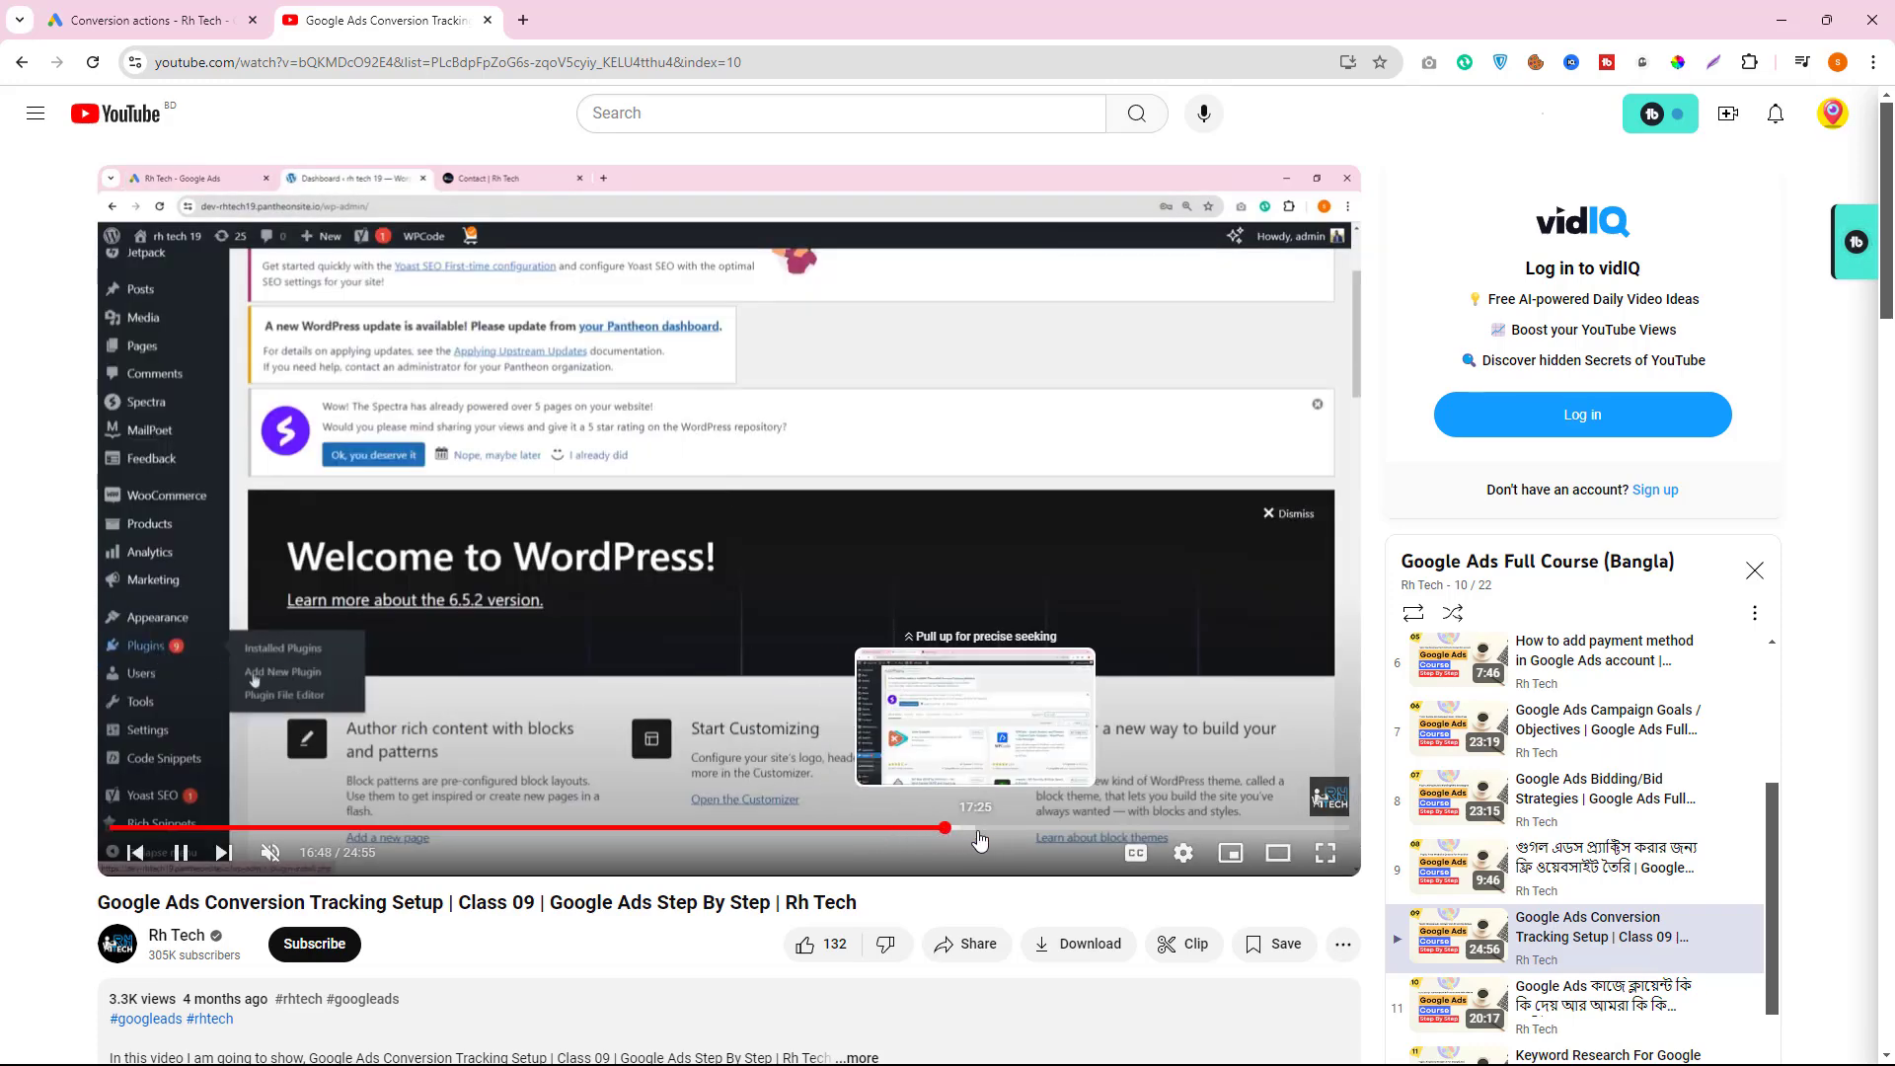
left_click(988, 830)
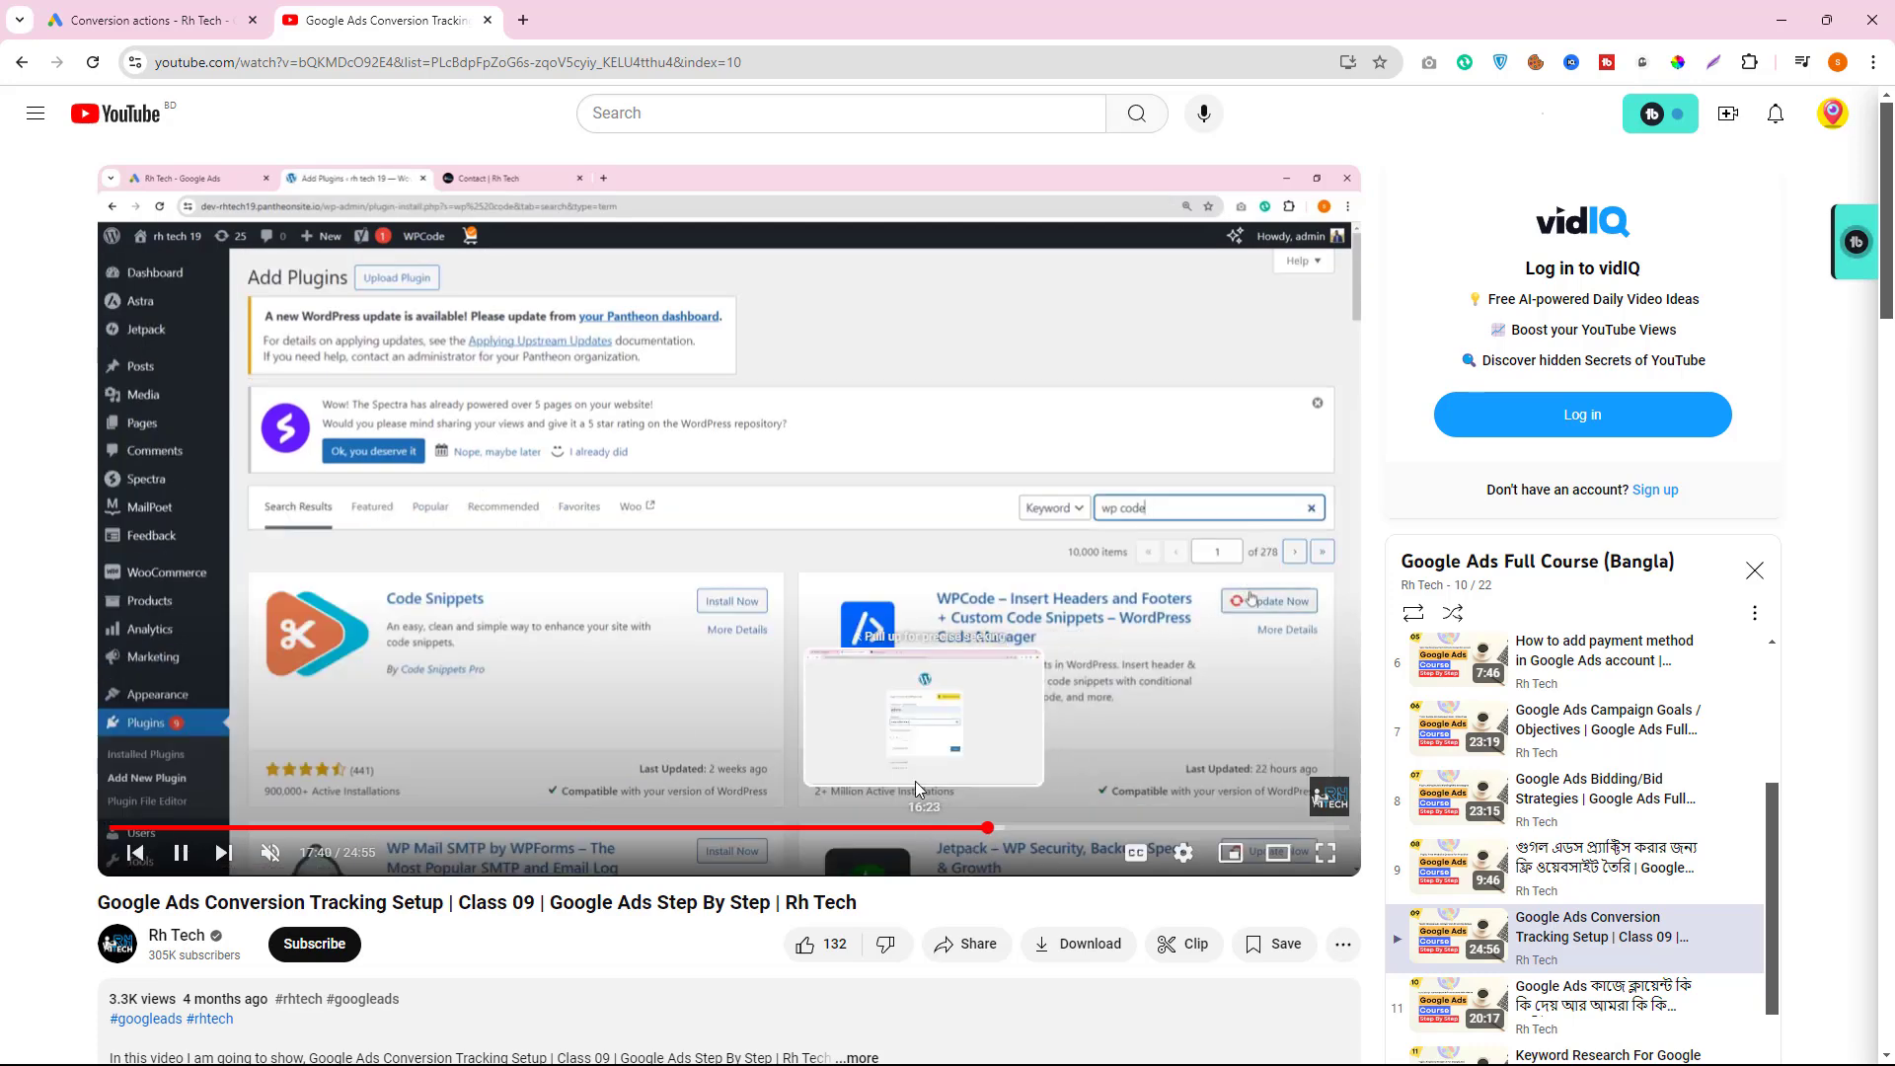
left_click(1035, 829)
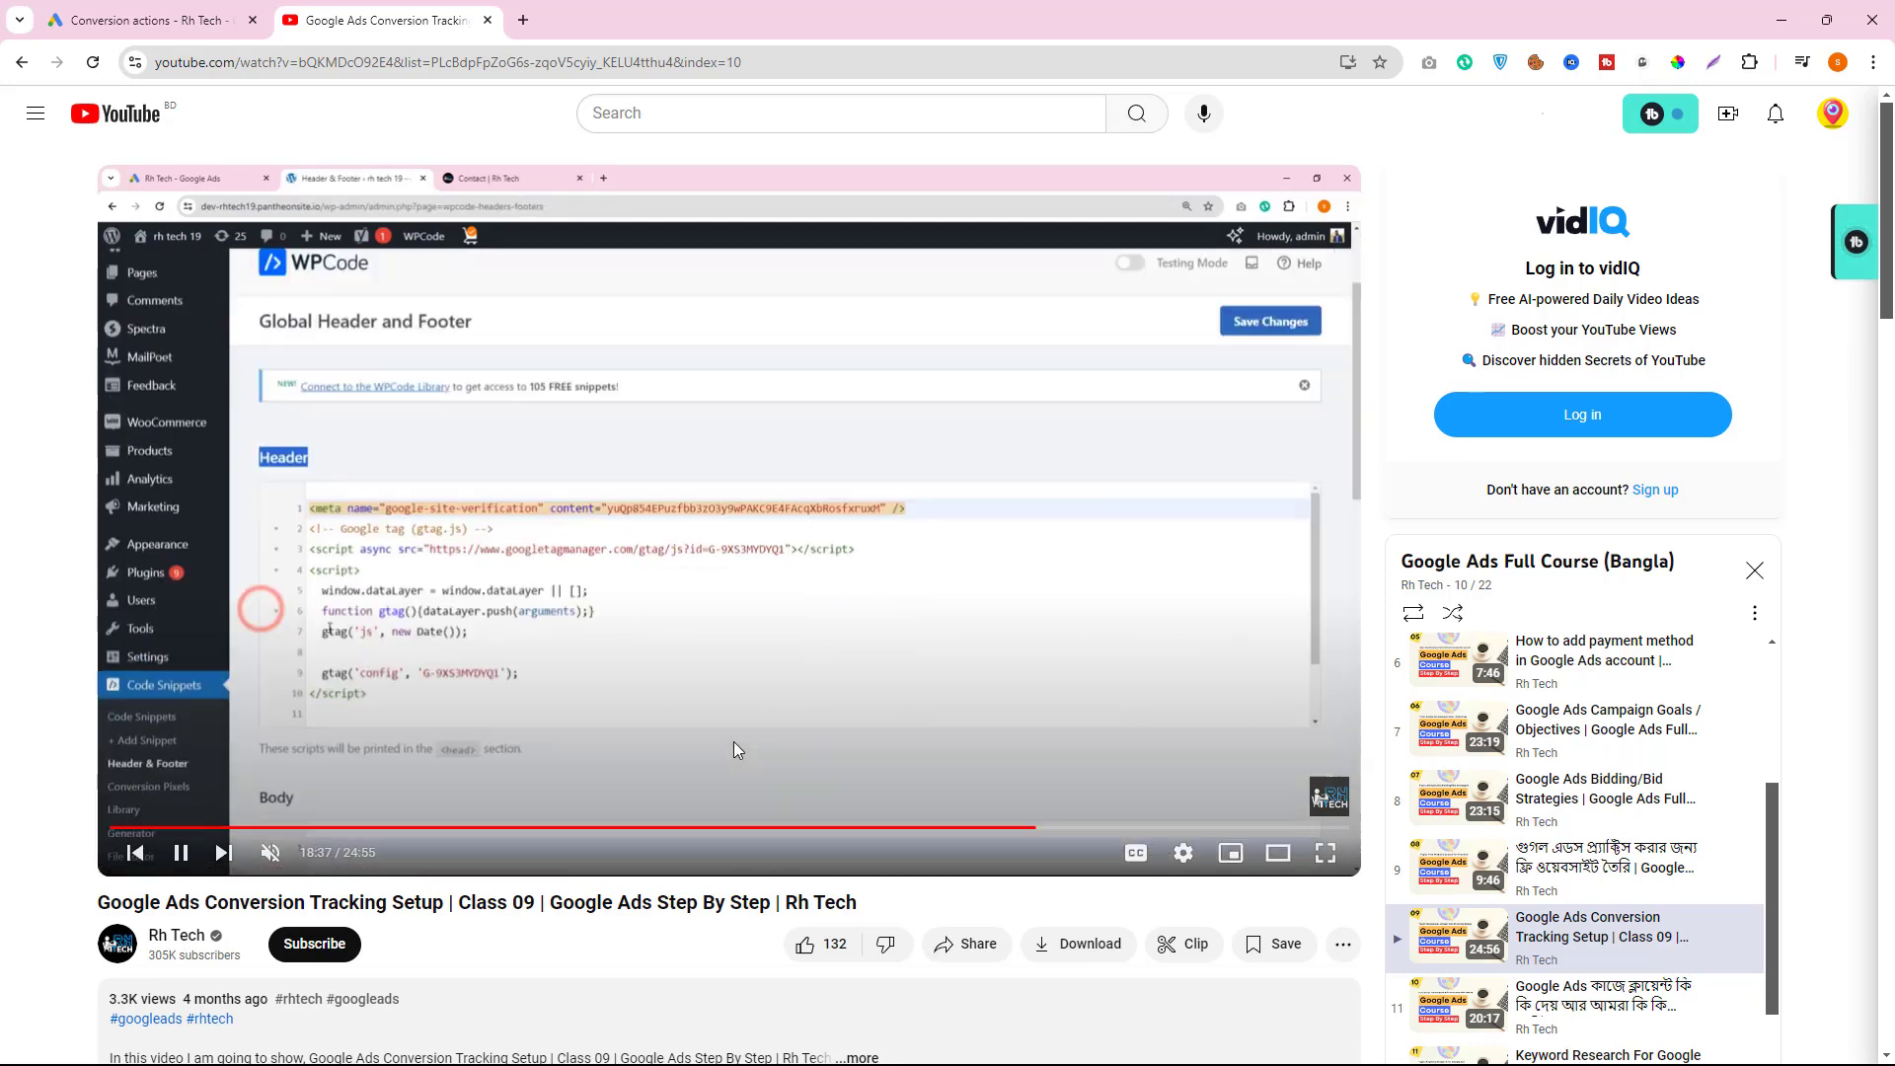